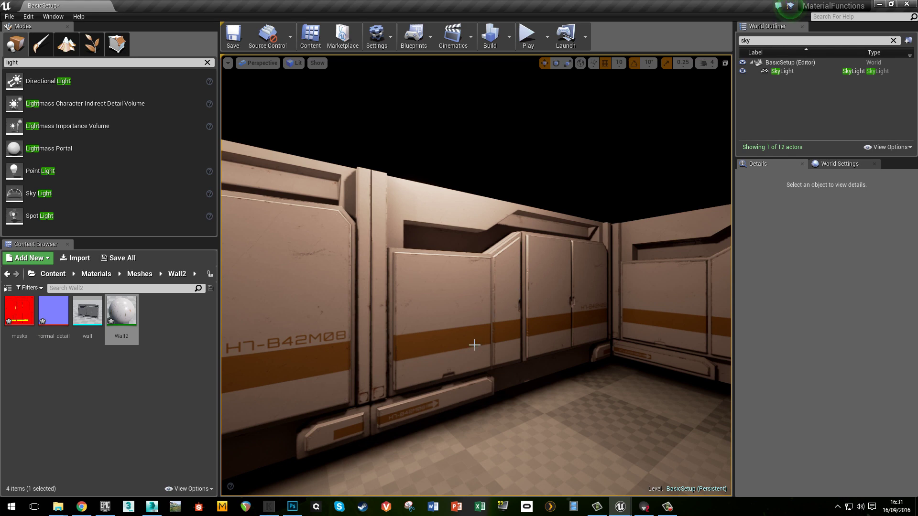
Step: Examine the painted wall panels in the level from near and far, with the wall2 mesh selected and deselected
{"action": "mouse_move", "coordinate": [473, 345]}
{"action": "right_mouse_down"}
{"action": "mouse_move", "coordinate": [402, 355]}
{"action": "mouse_move", "coordinate": [473, 345]}
{"action": "right_mouse_up"}
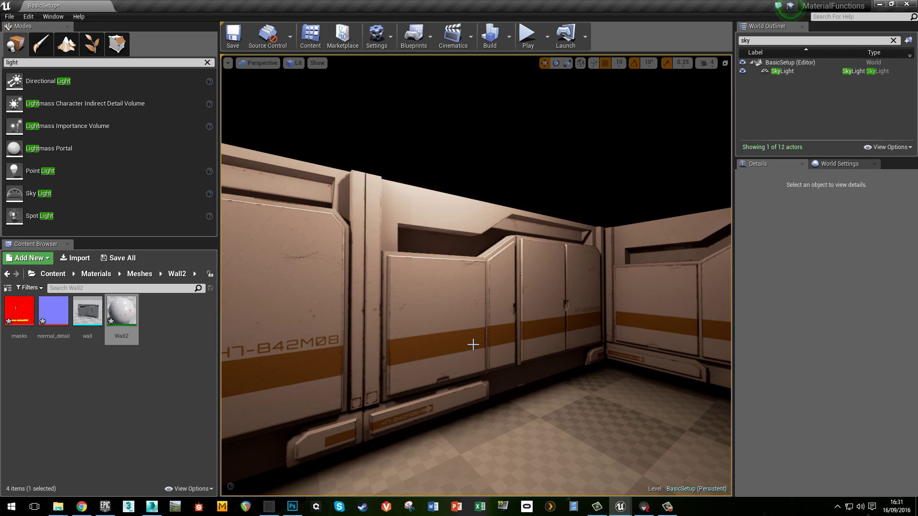
{"action": "left_click", "coordinate": [473, 344]}
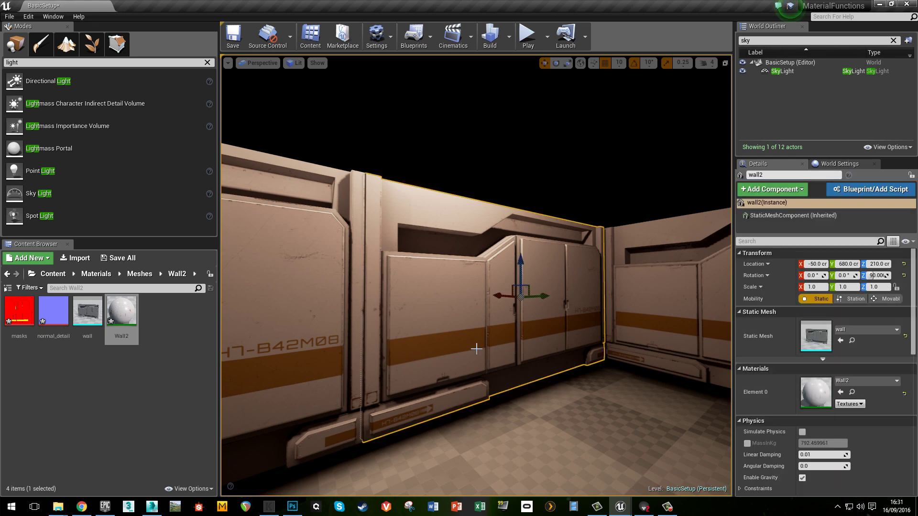
{"action": "scroll", "coordinate": [476, 348], "scroll_direction": "up", "scroll_amount": 8}
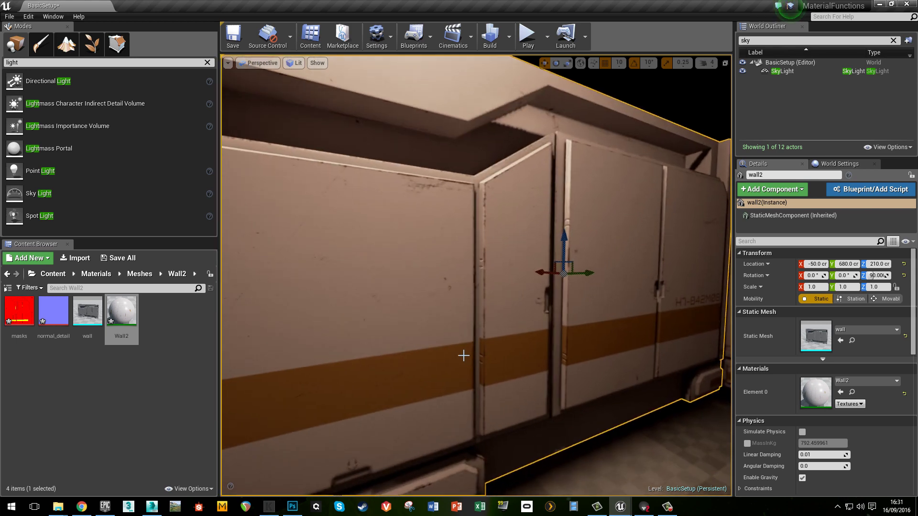
{"action": "scroll", "coordinate": [463, 355], "scroll_direction": "down", "scroll_amount": 10}
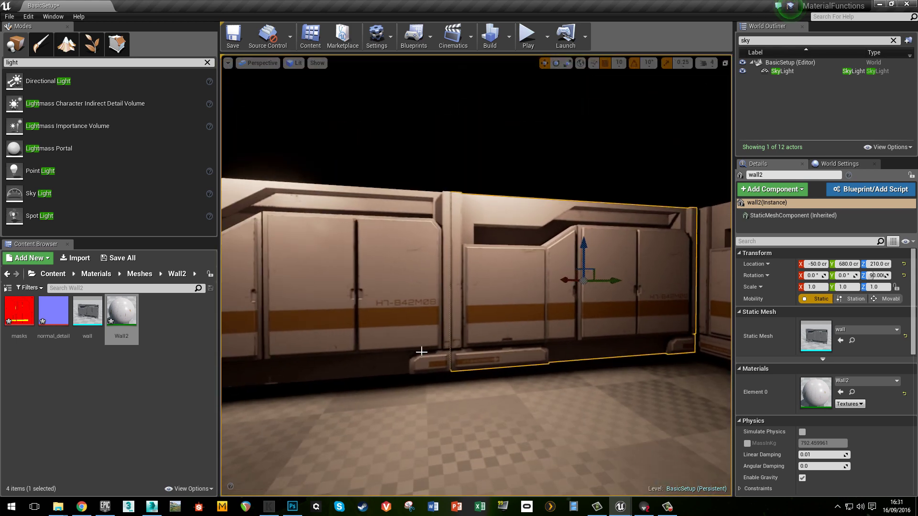
{"action": "key", "text": "Escape"}
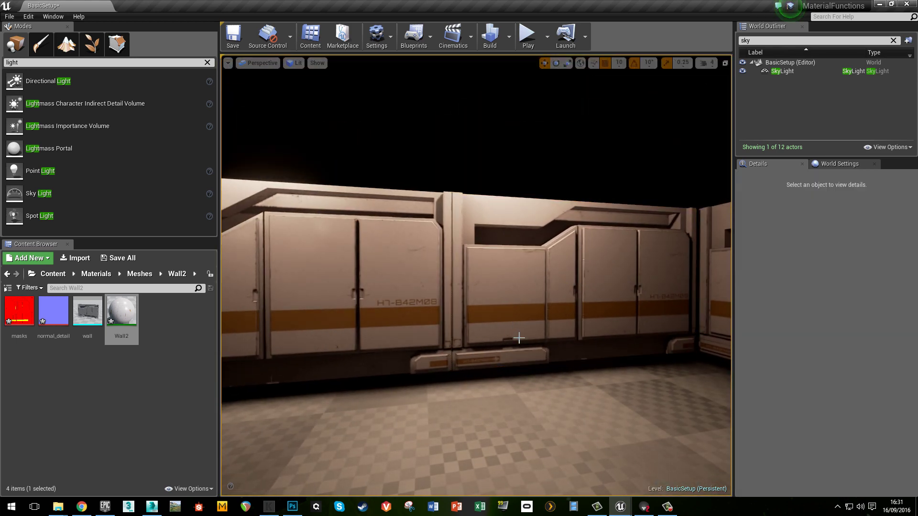
{"action": "scroll", "coordinate": [515, 310], "scroll_direction": "up", "scroll_amount": 10}
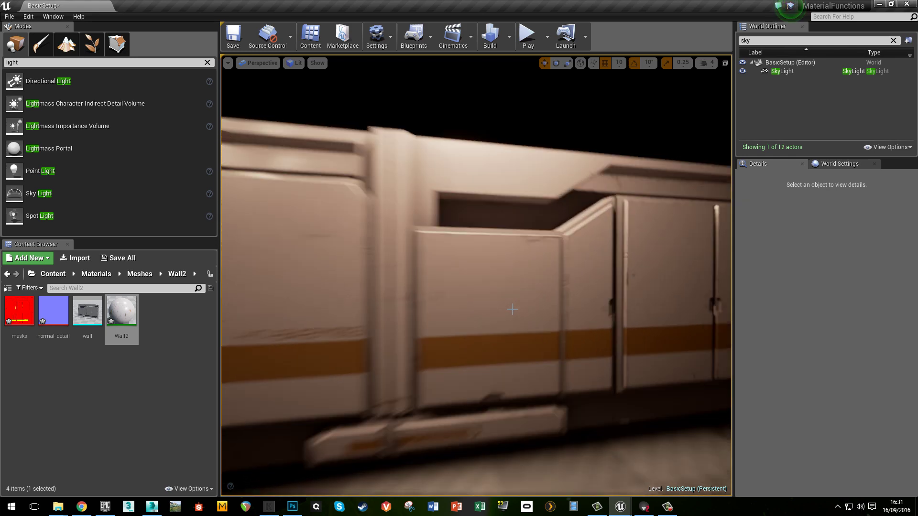
{"action": "mouse_move", "coordinate": [513, 309]}
{"action": "left_mouse_down"}
{"action": "mouse_move", "coordinate": [568, 315]}
{"action": "mouse_move", "coordinate": [498, 316]}
{"action": "left_mouse_up"}
{"action": "right_click_drag", "start_coordinate": [498, 315], "coordinate": [538, 299]}
{"action": "scroll", "coordinate": [497, 290], "scroll_direction": "up", "scroll_amount": 6}
Step: Inspect the rust, scratches and orange stripes on the wall doors up close in a full-screen viewport, and restore the normal layout
{"action": "key", "text": "F11"}
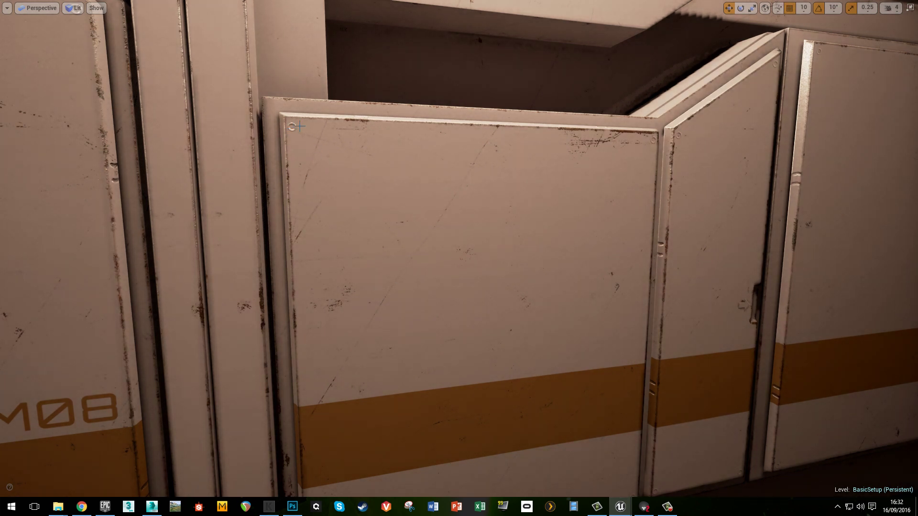
{"action": "key", "text": "w"}
{"action": "right_click_drag", "start_coordinate": [510, 321], "coordinate": [503, 319]}
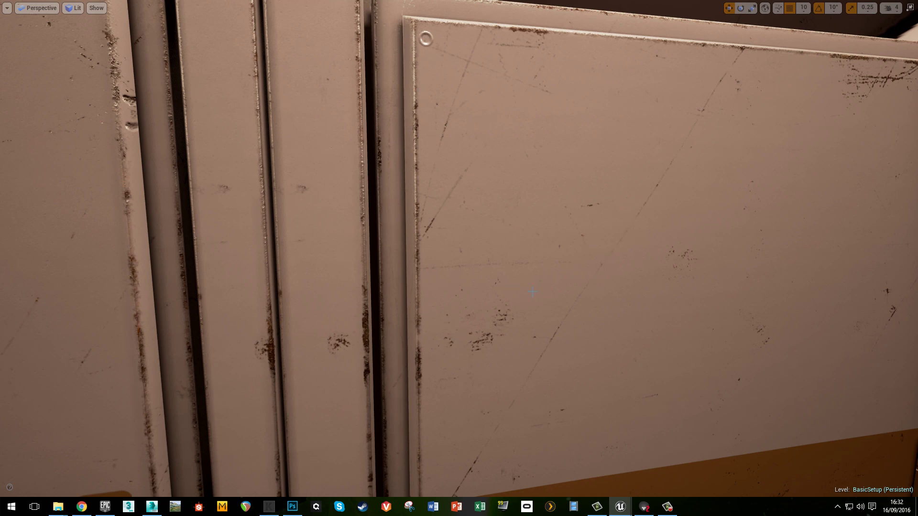
{"action": "key", "text": "s"}
{"action": "right_click_drag", "start_coordinate": [533, 291], "coordinate": [530, 314]}
{"action": "key", "text": "w"}
{"action": "key", "text": "s"}
{"action": "key", "text": "s"}
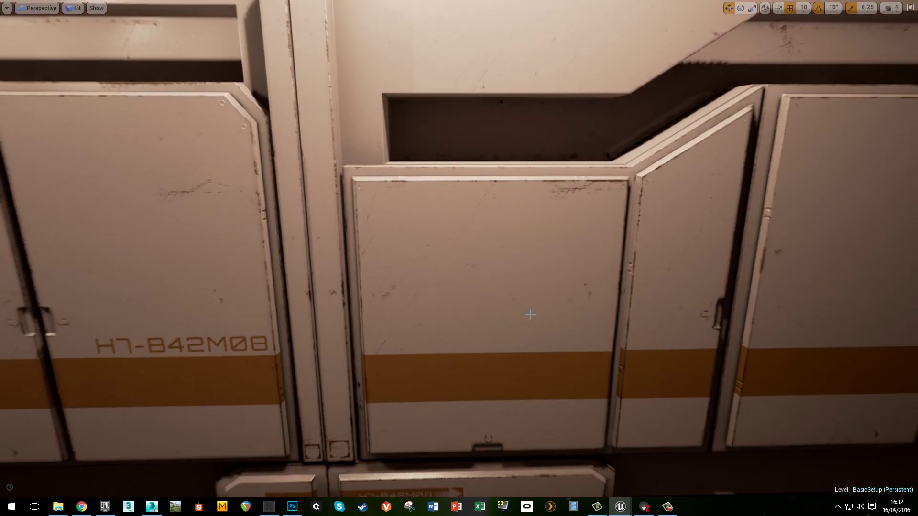
{"action": "left_click_drag", "start_coordinate": [530, 314], "coordinate": [564, 250]}
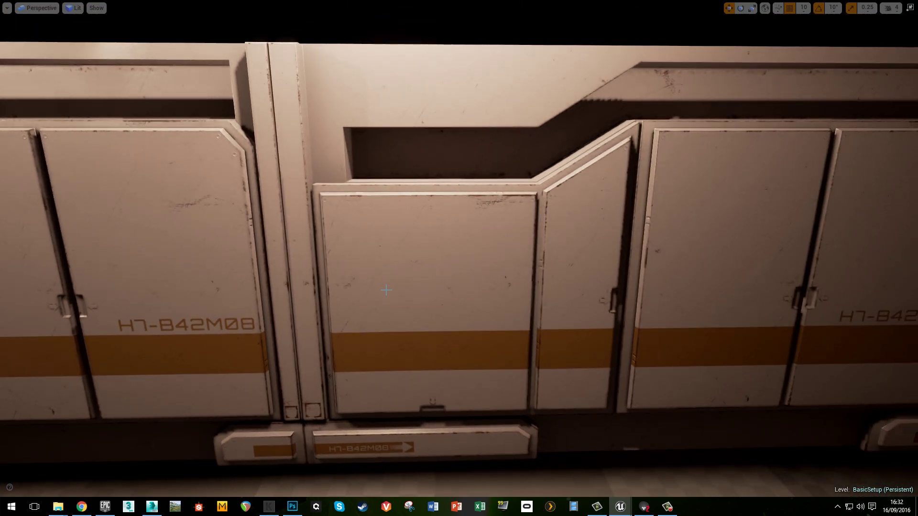
{"action": "left_click_drag", "start_coordinate": [386, 290], "coordinate": [385, 290]}
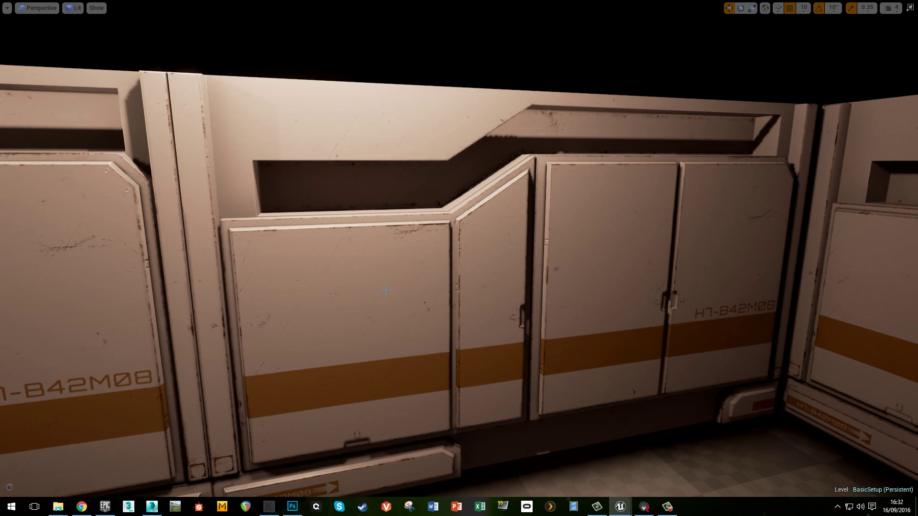
{"action": "key", "text": "F11"}
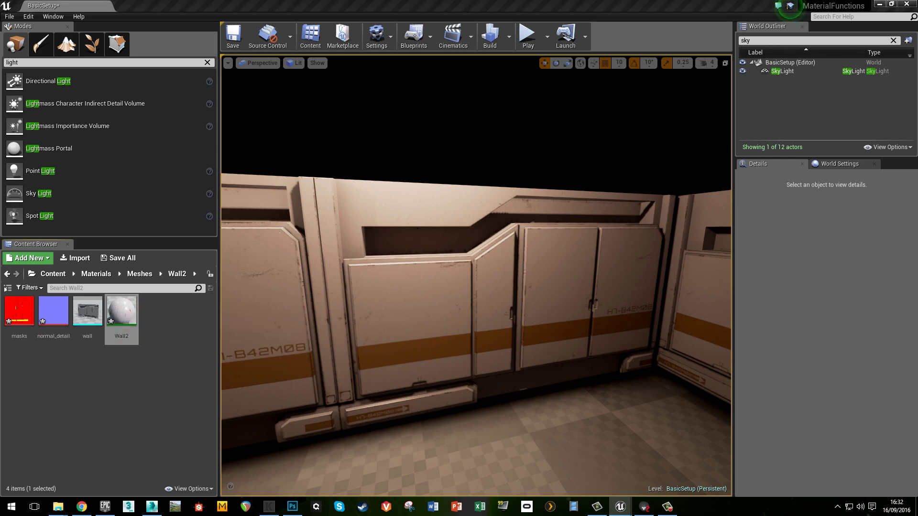
Step: In the Wall2 material instance, set the colour2 stripe colour to blue and increase nrmpaint to about 10.58
{"action": "left_click_drag", "start_coordinate": [917, 109], "coordinate": [763, 107]}
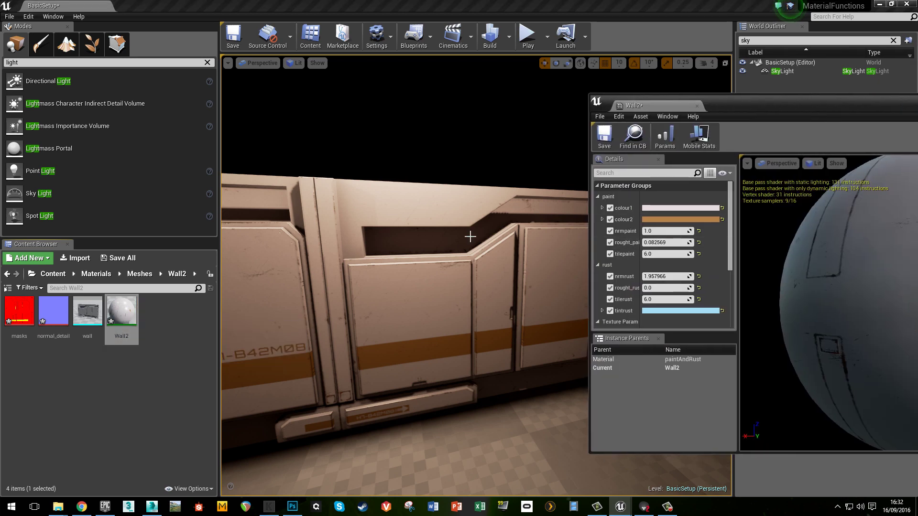
{"action": "right_click_drag", "start_coordinate": [471, 237], "coordinate": [502, 275]}
{"action": "key", "text": "w"}
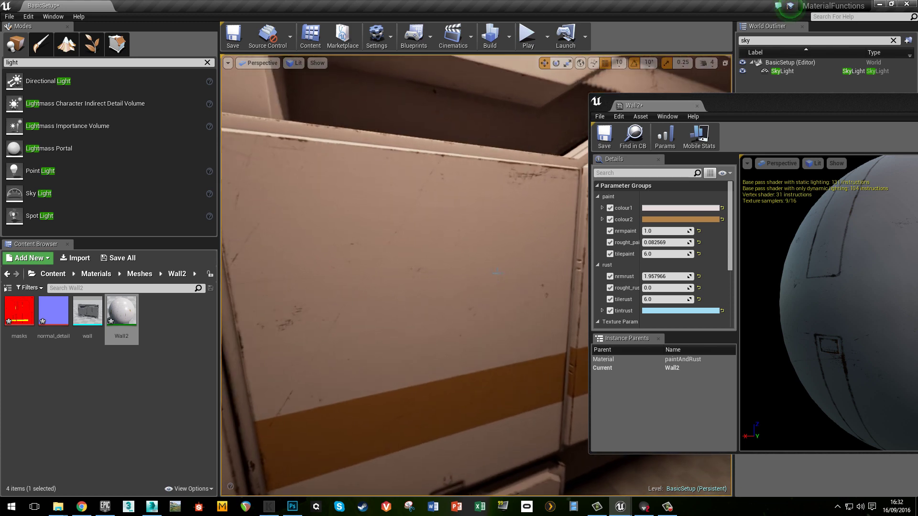
{"action": "left_click", "coordinate": [658, 220]}
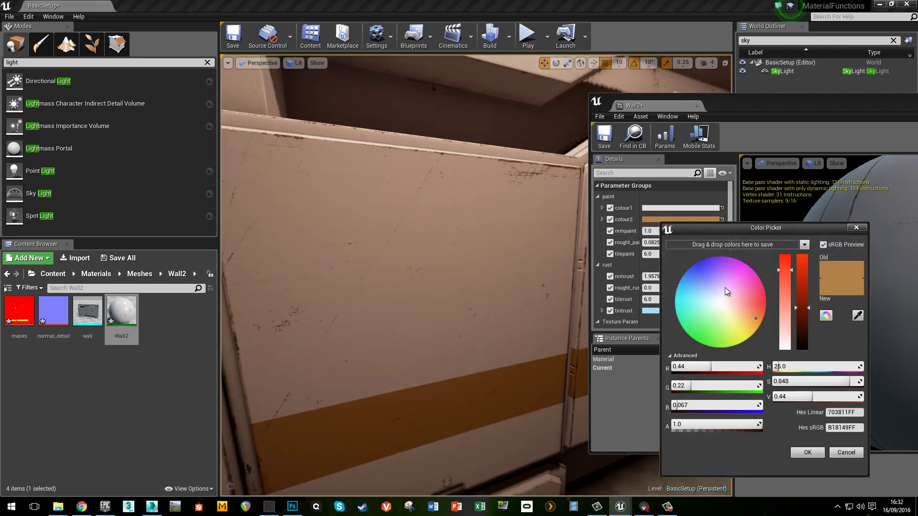
{"action": "left_click", "coordinate": [687, 278]}
{"action": "left_click", "coordinate": [807, 451]}
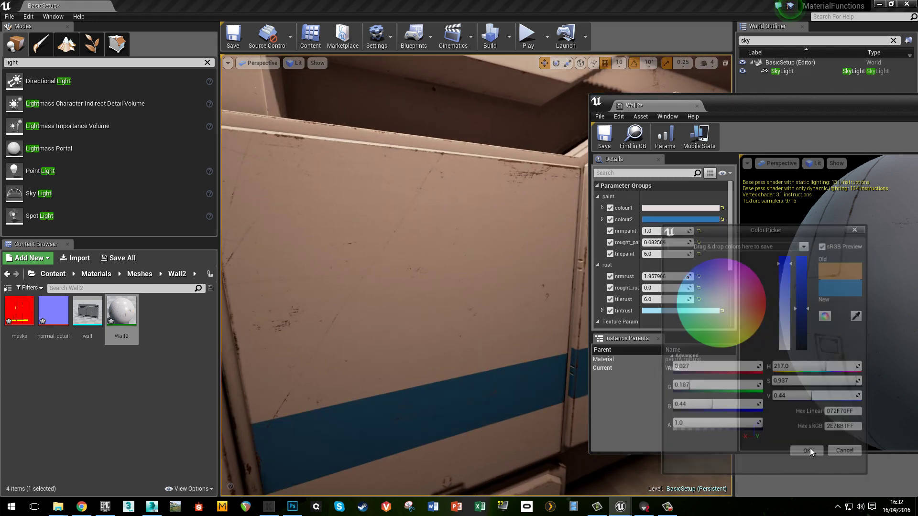
{"action": "mouse_move", "coordinate": [667, 231]}
{"action": "left_mouse_down"}
{"action": "mouse_move", "coordinate": [760, 245]}
{"action": "mouse_move", "coordinate": [751, 245]}
{"action": "left_mouse_up"}
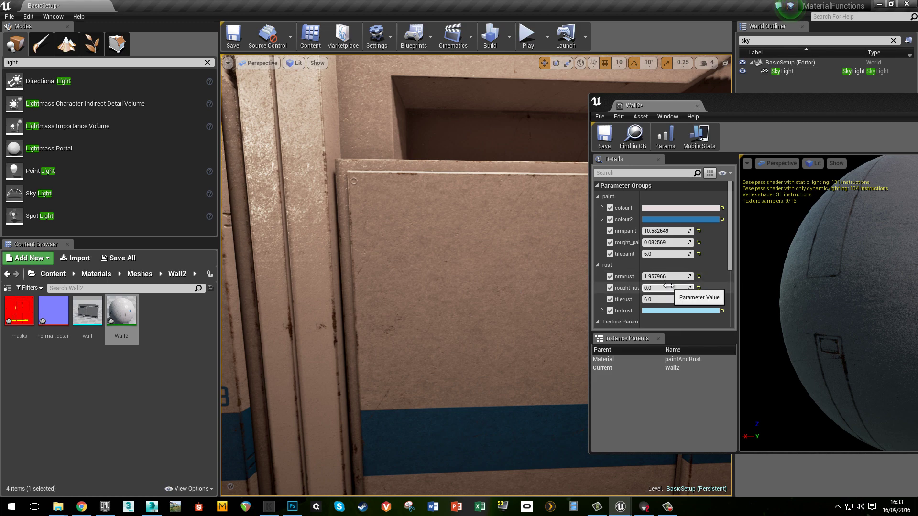
{"action": "left_click", "coordinate": [669, 310]}
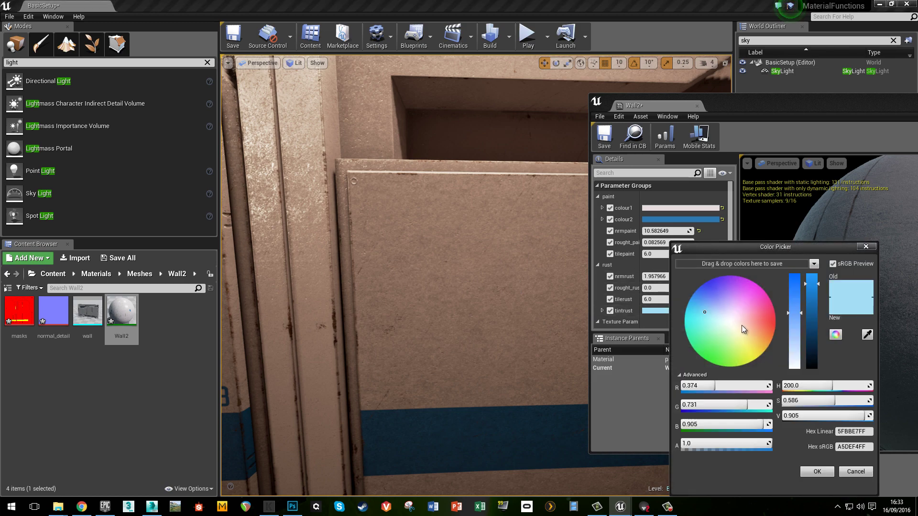
{"action": "left_click_drag", "start_coordinate": [741, 325], "coordinate": [775, 322]}
{"action": "left_click", "coordinate": [855, 472]}
Step: Review the remaining Wall2 instance parameters and open the parent material paintAndRust in a maximized editor
{"action": "scroll", "coordinate": [670, 270], "scroll_direction": "down", "scroll_amount": 3}
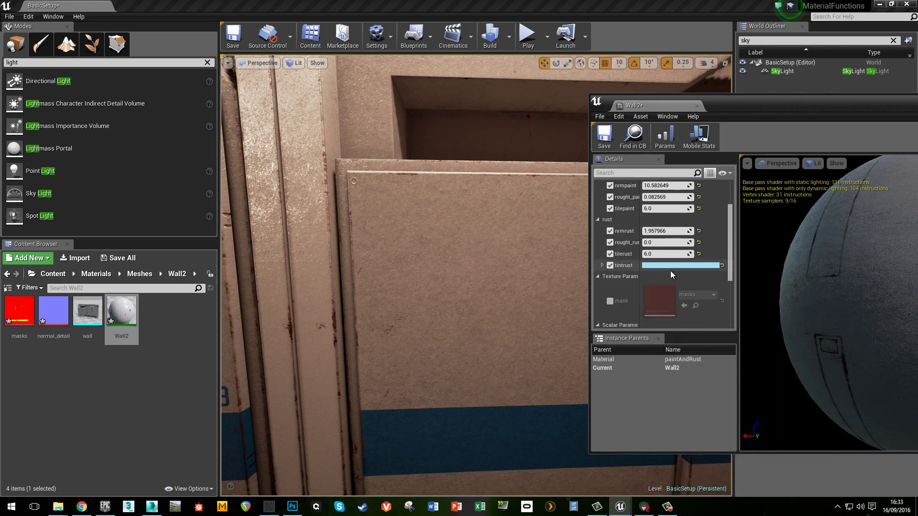
{"action": "scroll", "coordinate": [679, 263], "scroll_direction": "up", "scroll_amount": 3}
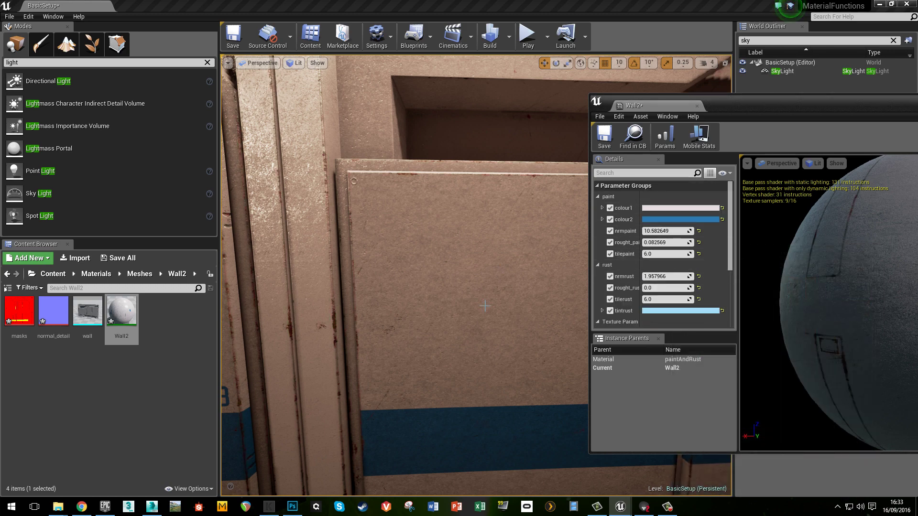
{"action": "scroll", "coordinate": [673, 290], "scroll_direction": "down", "scroll_amount": 4}
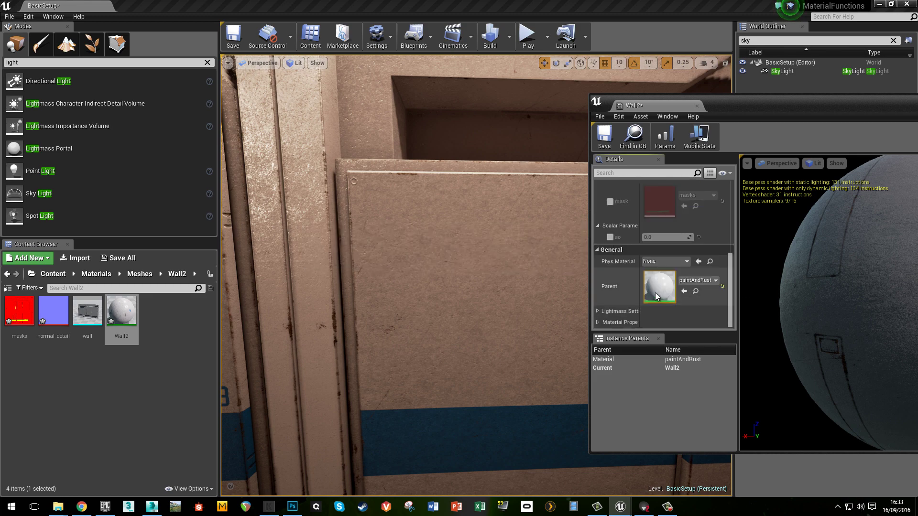
{"action": "double_click", "coordinate": [655, 293]}
{"action": "left_click_drag", "start_coordinate": [818, 115], "coordinate": [525, 145]}
{"action": "double_click", "coordinate": [525, 145]}
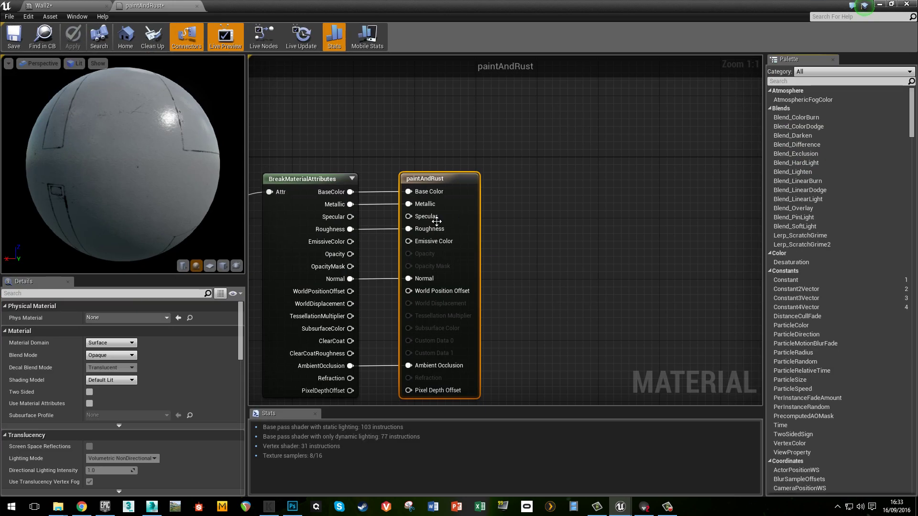
Step: Review the layer blend nodes in the paintAndRust graph and open the PaintedMetal_f material function
{"action": "scroll", "coordinate": [561, 254], "scroll_direction": "down", "scroll_amount": 7}
{"action": "scroll", "coordinate": [493, 248], "scroll_direction": "up", "scroll_amount": 3}
{"action": "scroll", "coordinate": [442, 246], "scroll_direction": "up", "scroll_amount": 3}
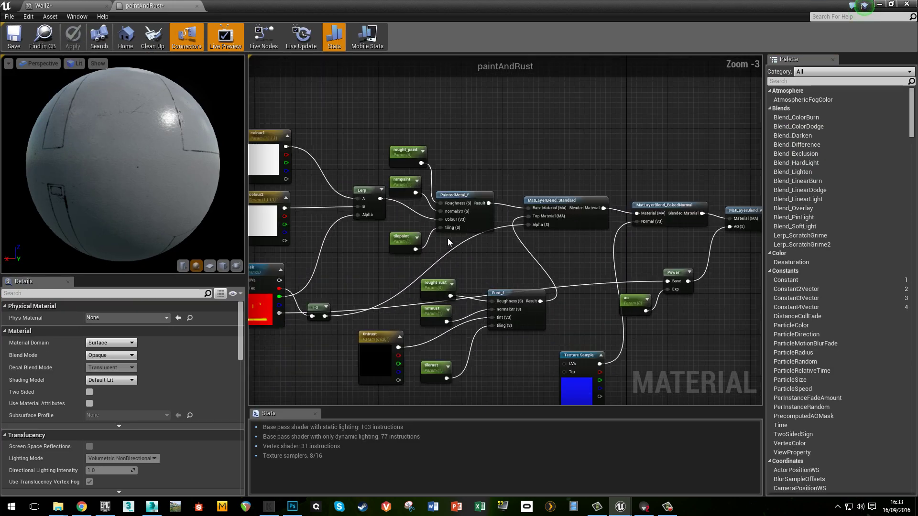
{"action": "left_click", "coordinate": [598, 201]}
{"action": "mouse_move", "coordinate": [638, 302]}
{"action": "right_mouse_down"}
{"action": "mouse_move", "coordinate": [526, 263]}
{"action": "mouse_move", "coordinate": [500, 291]}
{"action": "right_mouse_up"}
{"action": "left_click", "coordinate": [526, 263]}
{"action": "double_click", "coordinate": [460, 166]}
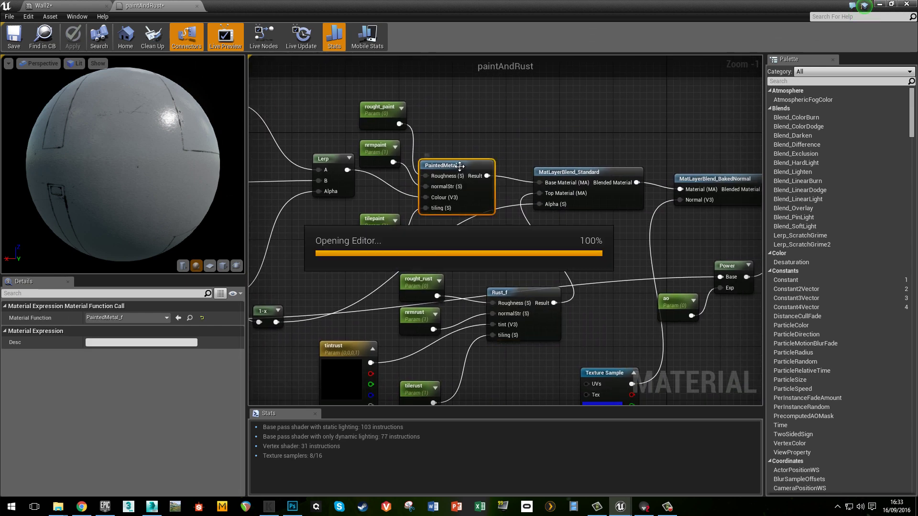
{"action": "scroll", "coordinate": [560, 246], "scroll_direction": "up", "scroll_amount": 3}
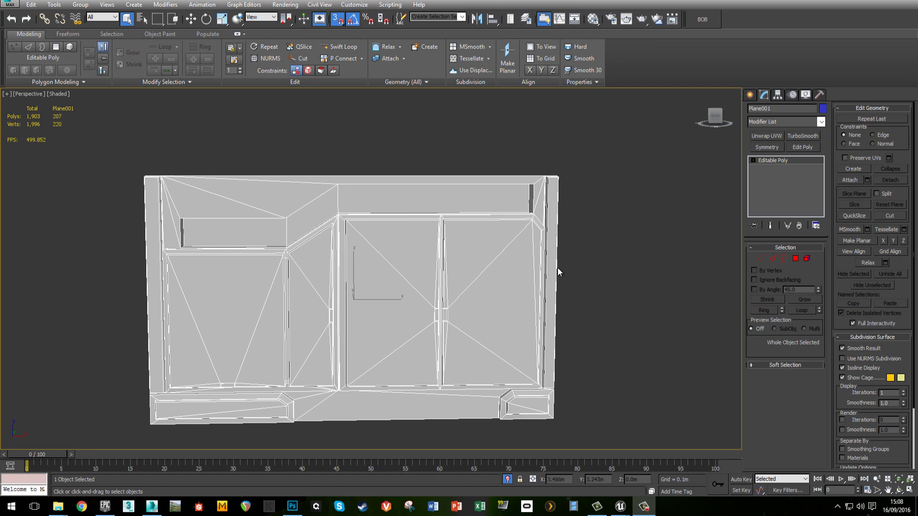
Step: In 3ds Max, examine the Plane001 wall mesh with and without its wireframe, including the upper corner of the double doors
{"action": "left_click", "coordinate": [584, 268]}
{"action": "left_click", "coordinate": [429, 324]}
{"action": "middle_click_drag", "start_coordinate": [374, 287], "coordinate": [428, 278]}
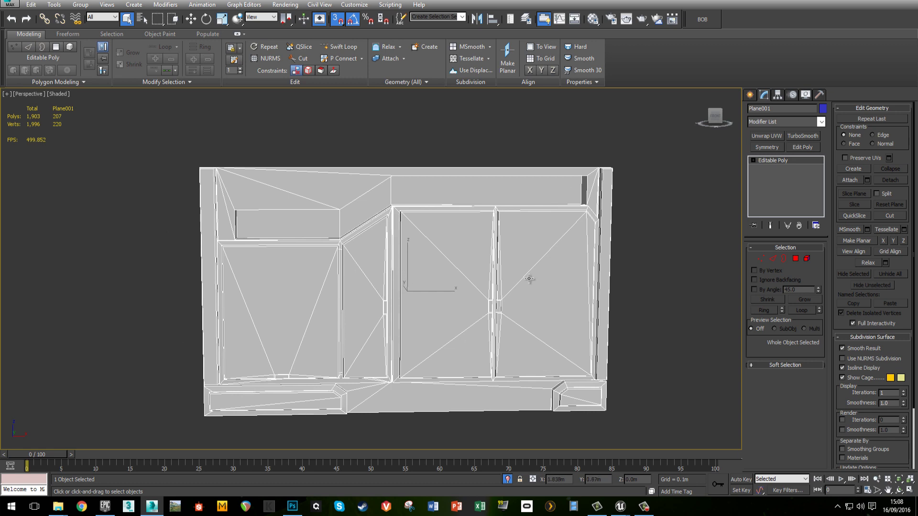
{"action": "middle_click_drag", "start_coordinate": [532, 282], "coordinate": [457, 285], "text": "alt"}
{"action": "left_click", "coordinate": [685, 273]}
{"action": "left_click", "coordinate": [448, 302]}
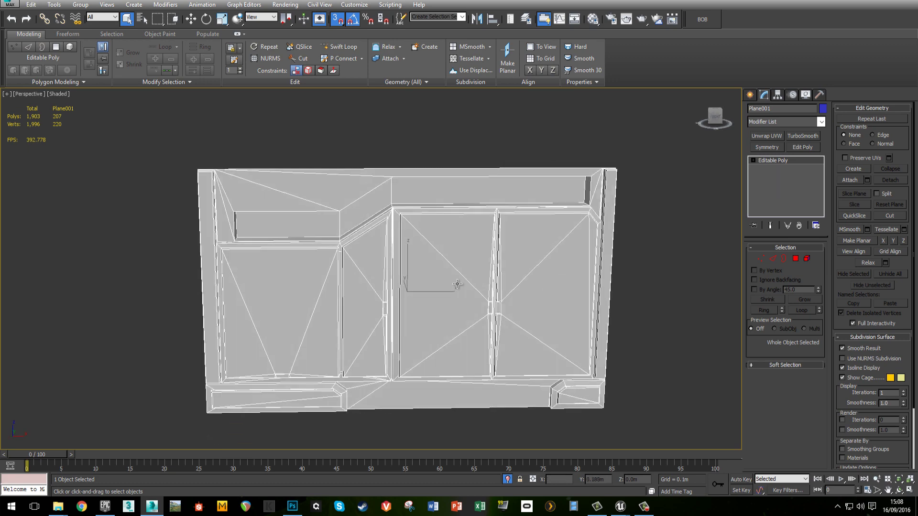
{"action": "middle_click_drag", "start_coordinate": [421, 227], "coordinate": [467, 235]}
{"action": "scroll", "coordinate": [477, 247], "scroll_direction": "up", "scroll_amount": 3}
{"action": "middle_click_drag", "start_coordinate": [565, 247], "coordinate": [458, 276]}
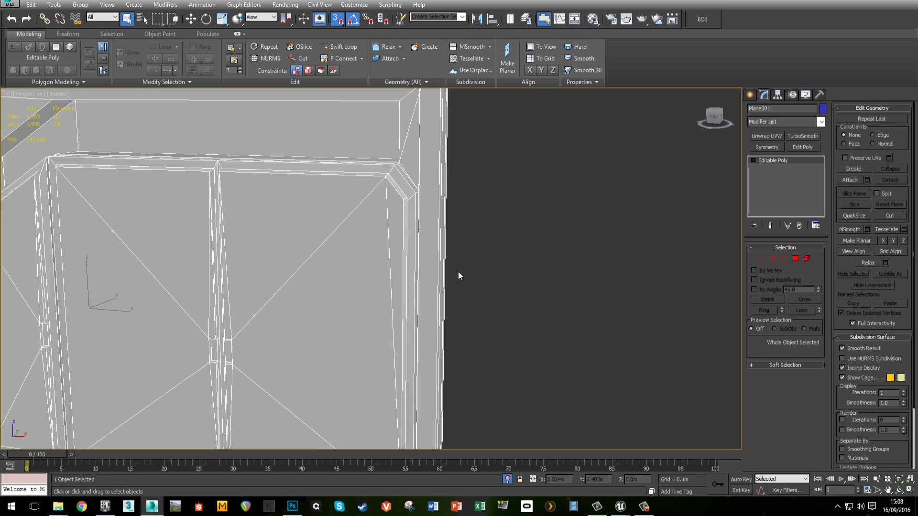
{"action": "left_click", "coordinate": [512, 258]}
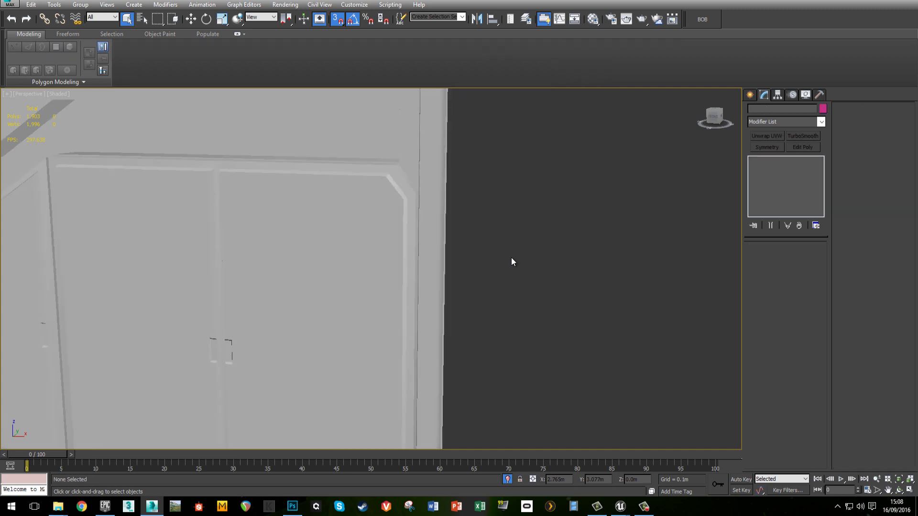
Step: Examine the whole wall mesh from an angled view, comparing its wireframe with the plain shaded surface
{"action": "left_click", "coordinate": [268, 309]}
{"action": "scroll", "coordinate": [291, 323], "scroll_direction": "down", "scroll_amount": 8}
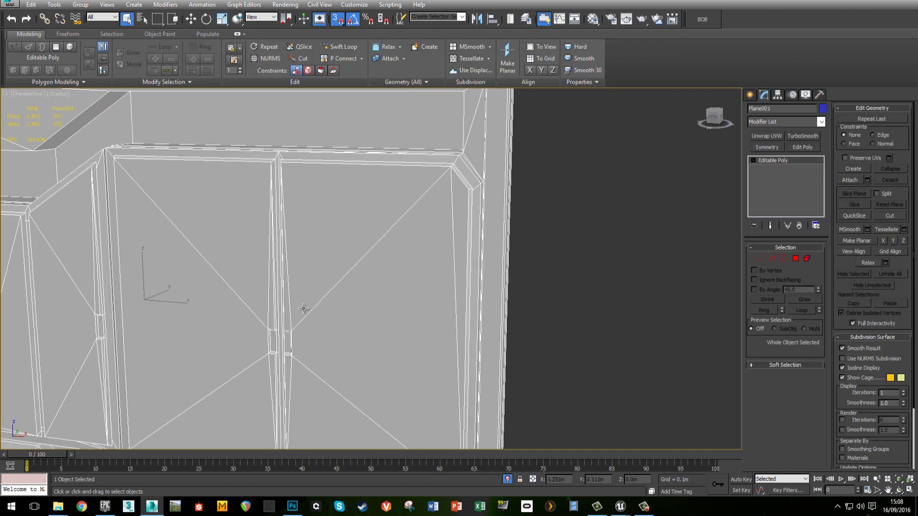
{"action": "middle_click_drag", "start_coordinate": [245, 304], "coordinate": [293, 304], "text": "alt"}
{"action": "left_click", "coordinate": [495, 273]}
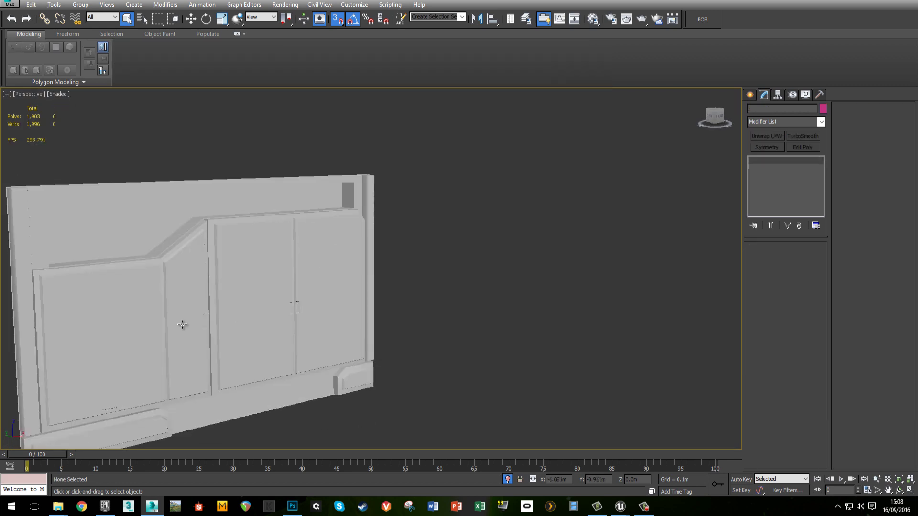
{"action": "left_click", "coordinate": [182, 325]}
{"action": "middle_click_drag", "start_coordinate": [182, 325], "coordinate": [357, 295]}
{"action": "middle_click_drag", "start_coordinate": [494, 260], "coordinate": [477, 267]}
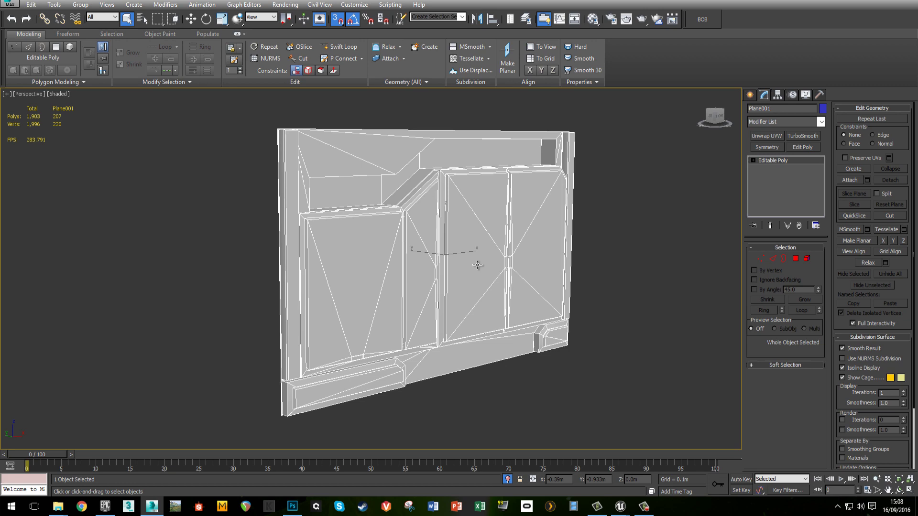
{"action": "left_click", "coordinate": [608, 217]}
{"action": "left_click", "coordinate": [491, 247]}
Step: Inspect the handle recess and base trim along the wall's lower edge, with and without the wireframe
{"action": "middle_click_drag", "start_coordinate": [501, 250], "coordinate": [464, 230], "text": "alt"}
{"action": "scroll", "coordinate": [374, 276], "scroll_direction": "up", "scroll_amount": 5}
{"action": "middle_click_drag", "start_coordinate": [375, 301], "coordinate": [388, 252]}
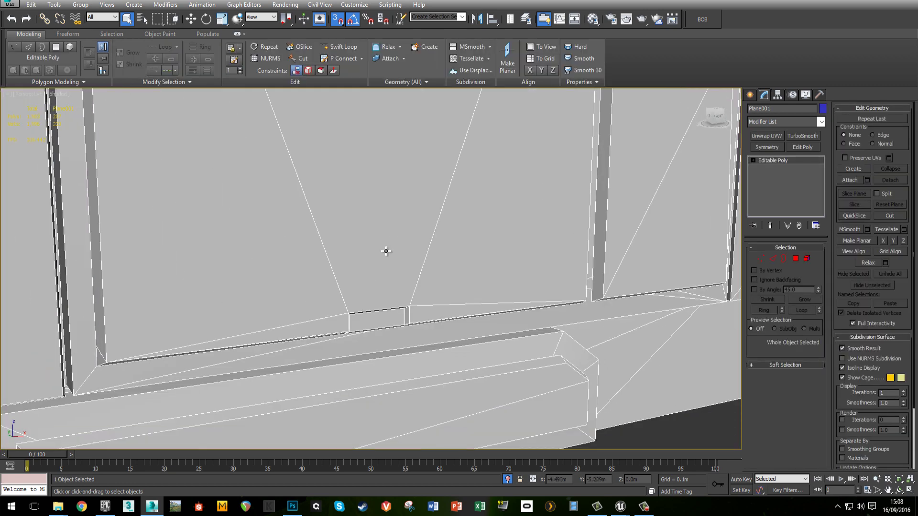
{"action": "scroll", "coordinate": [387, 252], "scroll_direction": "down", "scroll_amount": 3}
{"action": "scroll", "coordinate": [438, 254], "scroll_direction": "down", "scroll_amount": 2}
{"action": "left_click", "coordinate": [526, 388]}
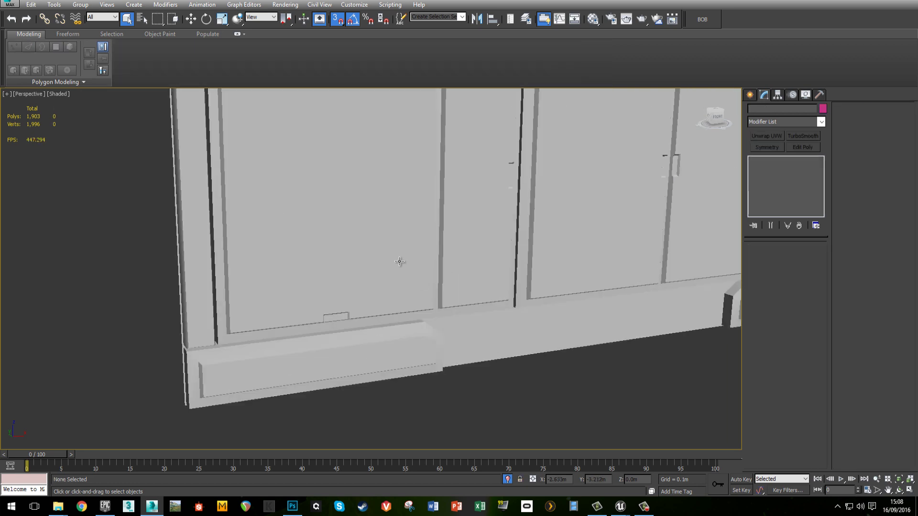
{"action": "scroll", "coordinate": [338, 316], "scroll_direction": "up", "scroll_amount": 2}
{"action": "scroll", "coordinate": [410, 159], "scroll_direction": "up", "scroll_amount": 3}
{"action": "scroll", "coordinate": [409, 265], "scroll_direction": "down", "scroll_amount": 5}
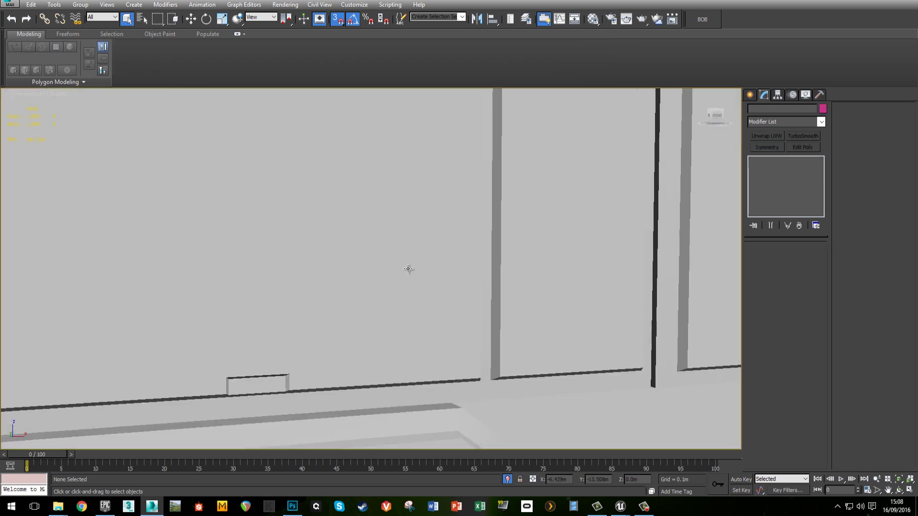
Step: Examine the wall's single panel and door frames in plain shading, and select the wall to view its full wireframe
{"action": "scroll", "coordinate": [473, 203], "scroll_direction": "down", "scroll_amount": 2}
{"action": "scroll", "coordinate": [455, 239], "scroll_direction": "up", "scroll_amount": 3}
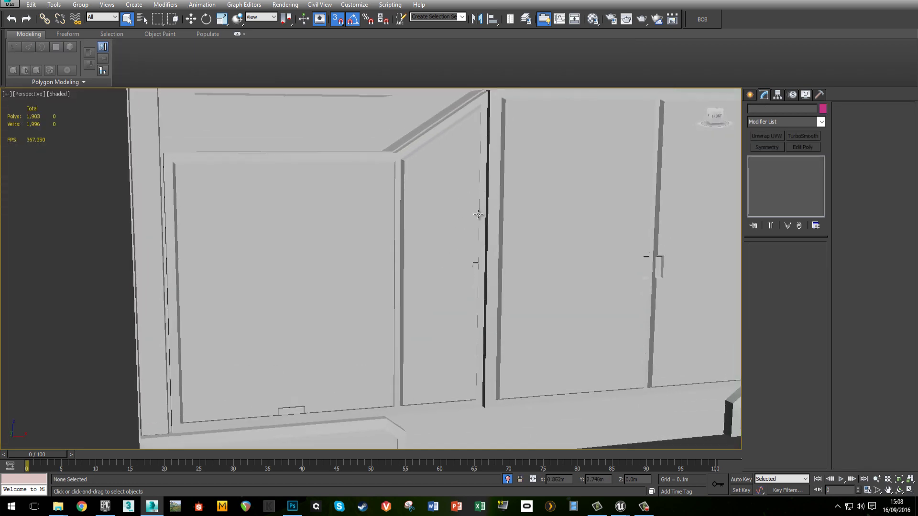
{"action": "left_click", "coordinate": [478, 214]}
{"action": "scroll", "coordinate": [471, 218], "scroll_direction": "down", "scroll_amount": 1}
{"action": "left_click", "coordinate": [120, 253]}
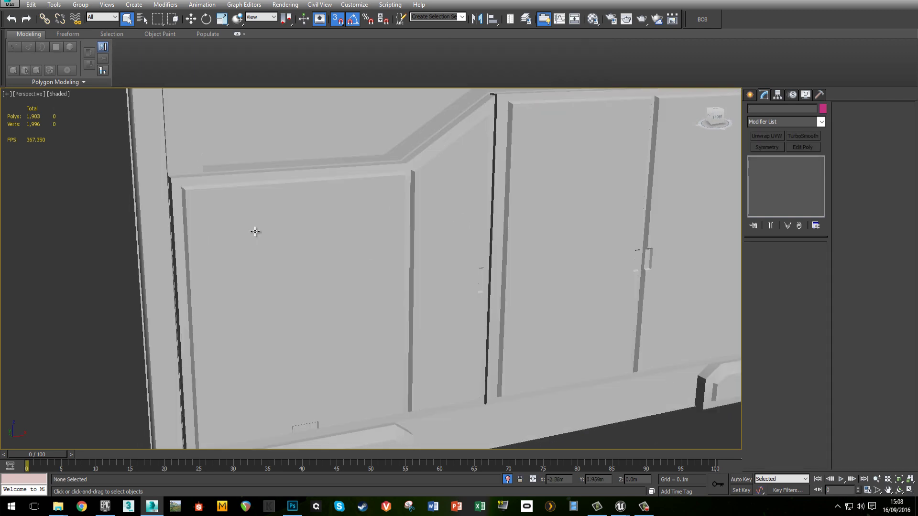
{"action": "scroll", "coordinate": [362, 227], "scroll_direction": "up", "scroll_amount": 3}
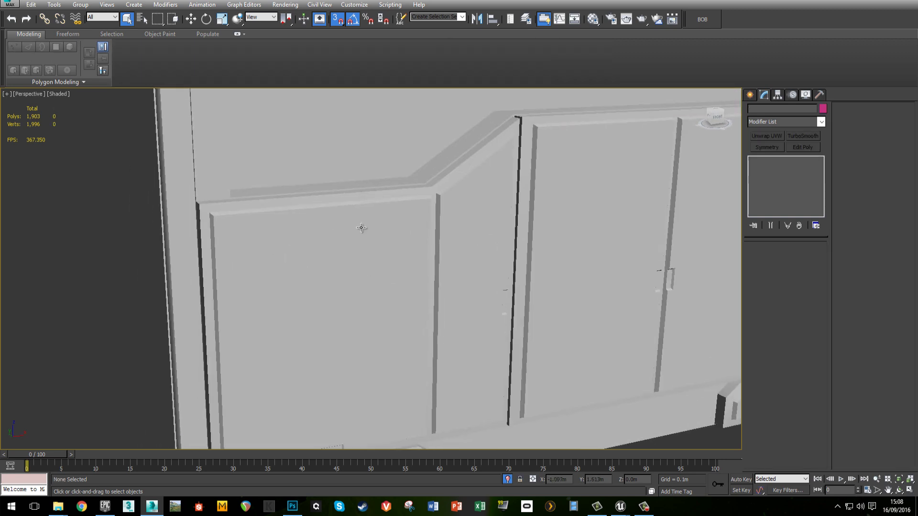
{"action": "left_click", "coordinate": [297, 234]}
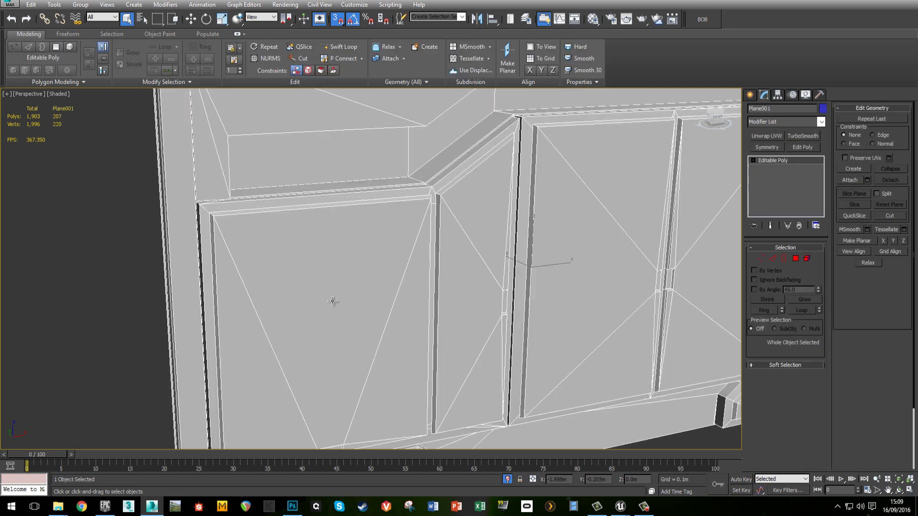
{"action": "scroll", "coordinate": [451, 277], "scroll_direction": "up", "scroll_amount": 3}
{"action": "scroll", "coordinate": [465, 272], "scroll_direction": "down", "scroll_amount": 5}
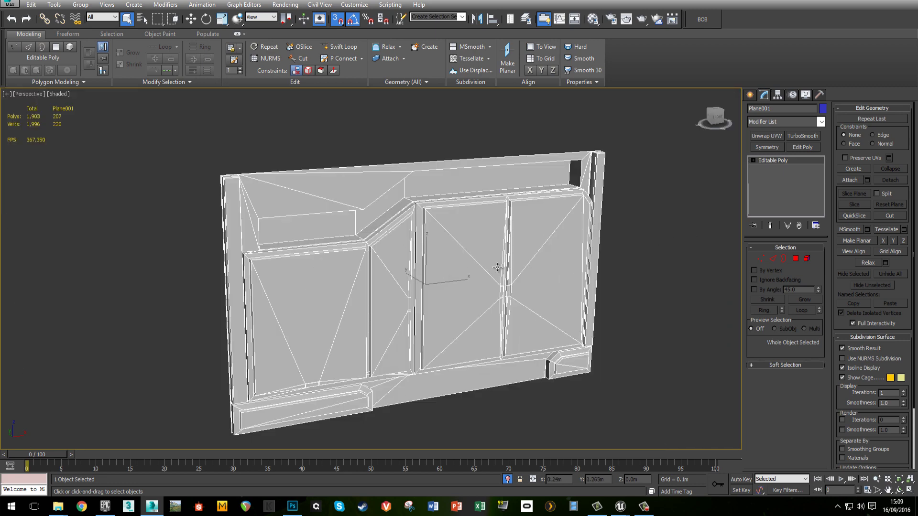
Step: Add an Unwrap UVW modifier to the wall and show its UV layout in the UV editor without the checker background
{"action": "left_click", "coordinate": [766, 136]}
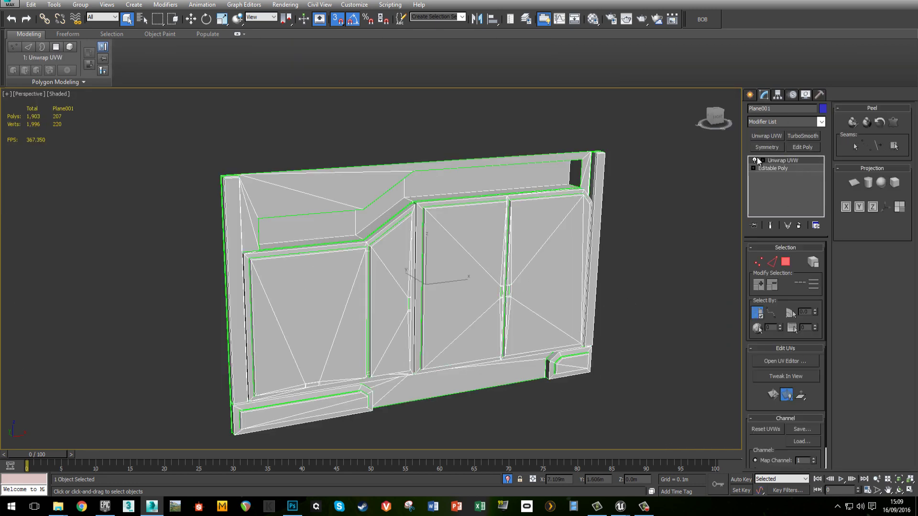
{"action": "key", "text": "ctrl+e"}
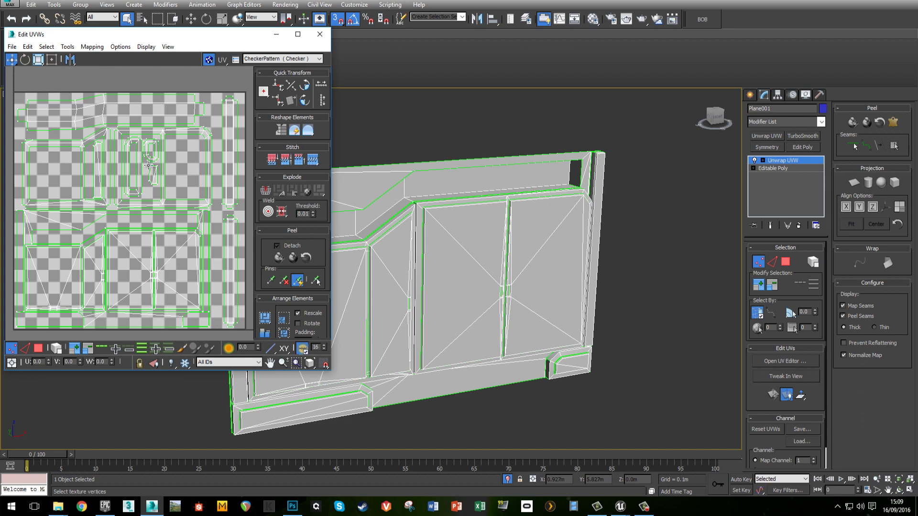
{"action": "left_click", "coordinate": [235, 59]}
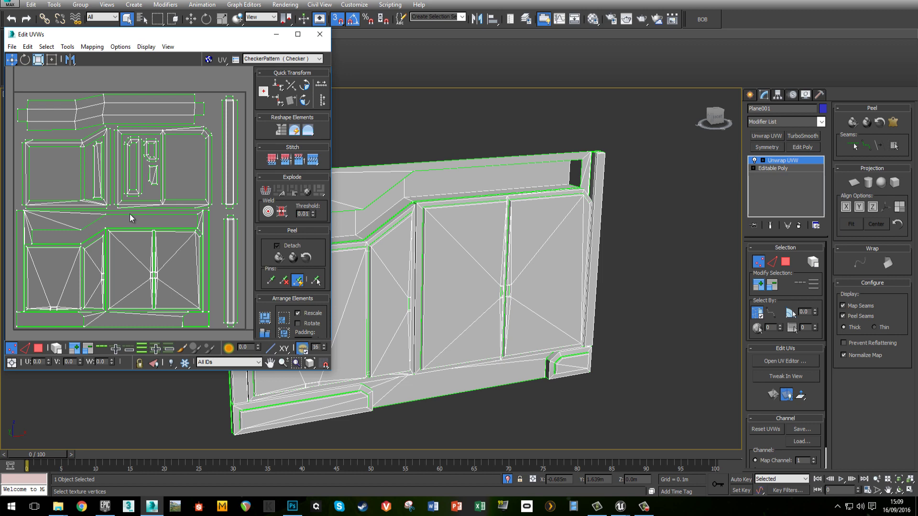
{"action": "scroll", "coordinate": [504, 215], "scroll_direction": "up", "scroll_amount": 2}
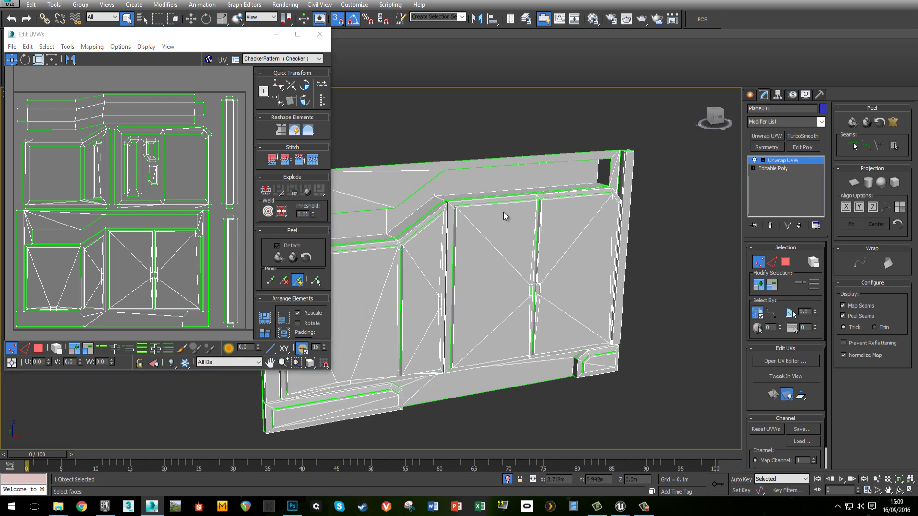
Step: Apply the checker pattern material with 20 by 20 tiling to the wall
{"action": "key", "text": "m"}
{"action": "left_click_drag", "start_coordinate": [735, 138], "coordinate": [525, 246]}
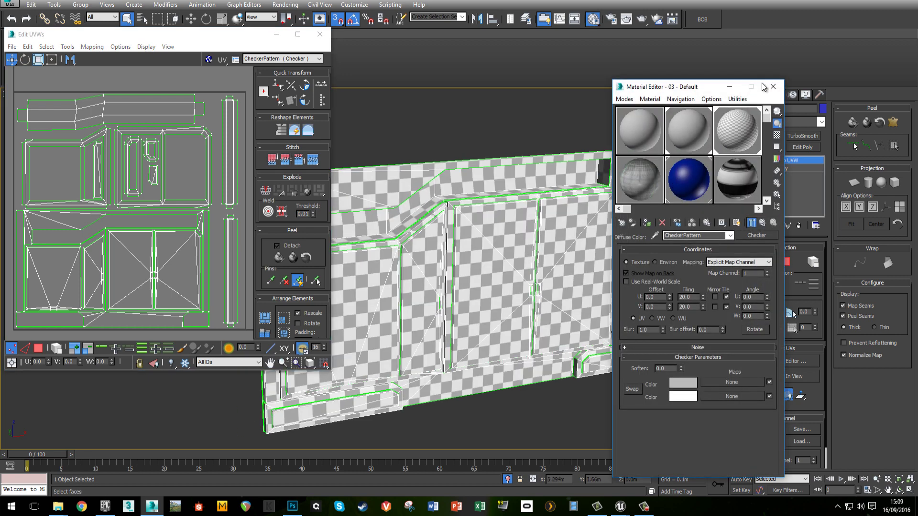
{"action": "left_click", "coordinate": [730, 86]}
Step: Inspect the checker pattern across the wall's doors, base trim and upper panel to judge texel density and UV seams
{"action": "middle_click_drag", "start_coordinate": [599, 311], "coordinate": [599, 272]}
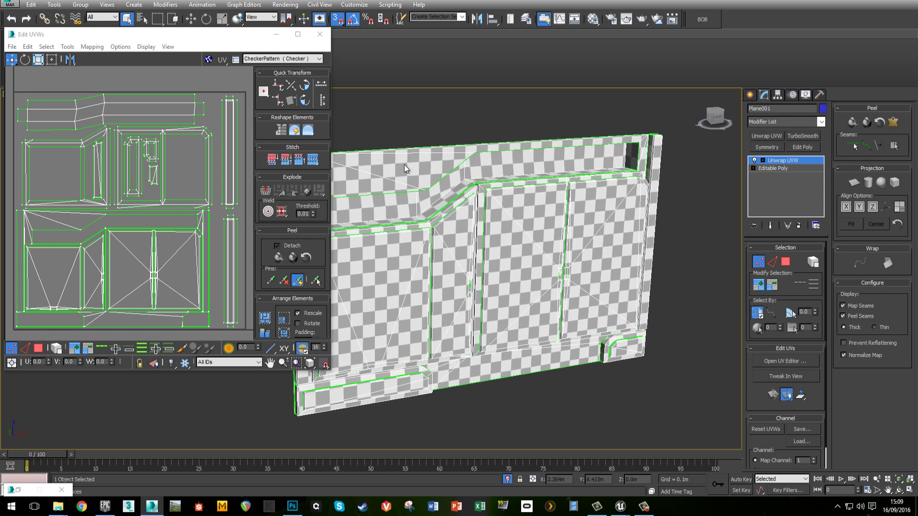
{"action": "middle_click_drag", "start_coordinate": [542, 221], "coordinate": [527, 214], "text": "alt"}
{"action": "middle_click_drag", "start_coordinate": [512, 293], "coordinate": [556, 282]}
{"action": "scroll", "coordinate": [583, 280], "scroll_direction": "up", "scroll_amount": 3}
{"action": "middle_click_drag", "start_coordinate": [636, 267], "coordinate": [587, 276], "text": "alt"}
{"action": "middle_click_drag", "start_coordinate": [587, 276], "coordinate": [366, 267]}
{"action": "middle_click_drag", "start_coordinate": [514, 325], "coordinate": [587, 319]}
{"action": "middle_click_drag", "start_coordinate": [476, 267], "coordinate": [492, 282], "text": "alt"}
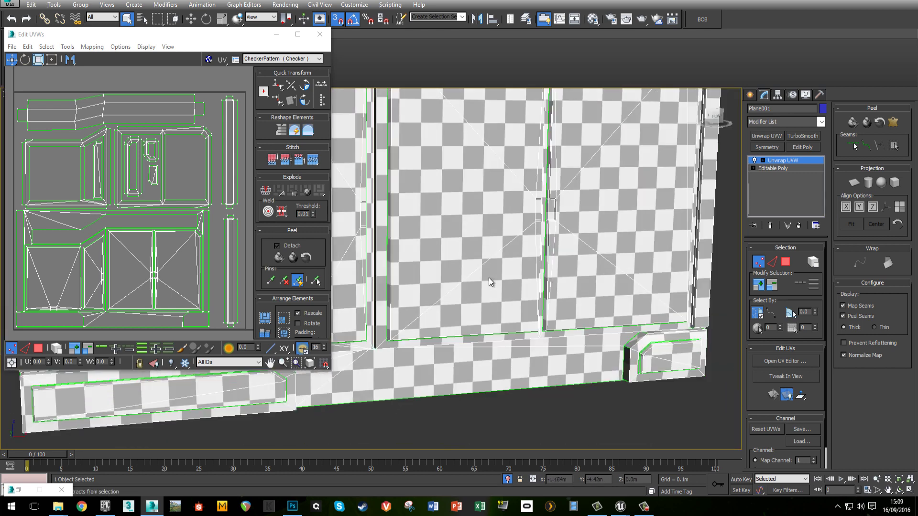
{"action": "middle_click_drag", "start_coordinate": [364, 268], "coordinate": [539, 289]}
{"action": "middle_click_drag", "start_coordinate": [574, 248], "coordinate": [540, 277]}
{"action": "scroll", "coordinate": [565, 291], "scroll_direction": "down", "scroll_amount": 3}
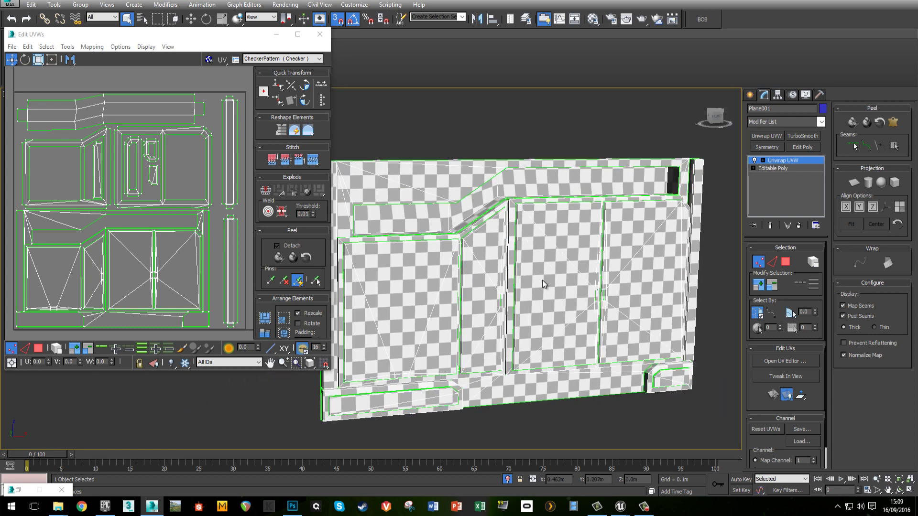
Step: Remove the Unwrap UVW modifier and reassign the plain grey material to the wall
{"action": "left_click", "coordinate": [320, 35]}
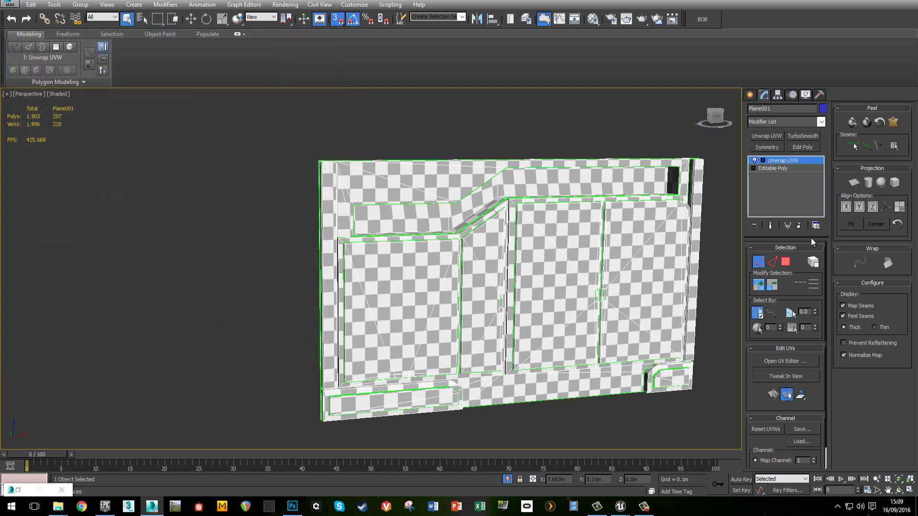
{"action": "left_click", "coordinate": [799, 226]}
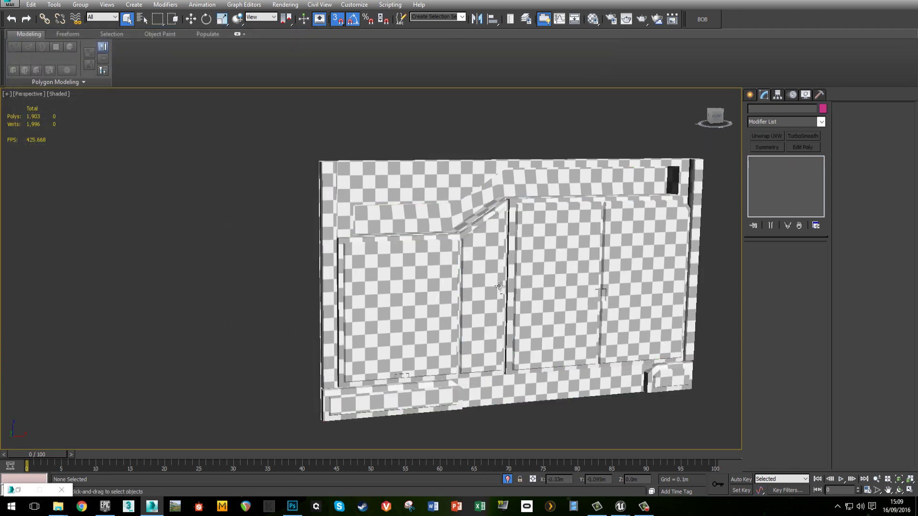
{"action": "key", "text": "m"}
{"action": "left_click_drag", "start_coordinate": [640, 139], "coordinate": [512, 256]}
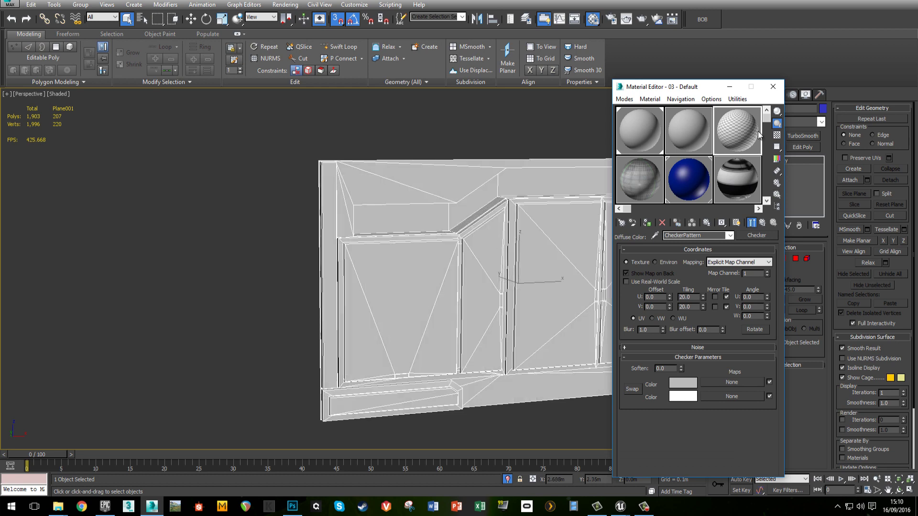
{"action": "left_click", "coordinate": [779, 87]}
Step: Inspect the unselected wall in plain shading, especially the angled trim and the upper corner of the double doors
{"action": "middle_click_drag", "start_coordinate": [363, 310], "coordinate": [306, 313], "text": "alt"}
{"action": "left_click", "coordinate": [212, 308]}
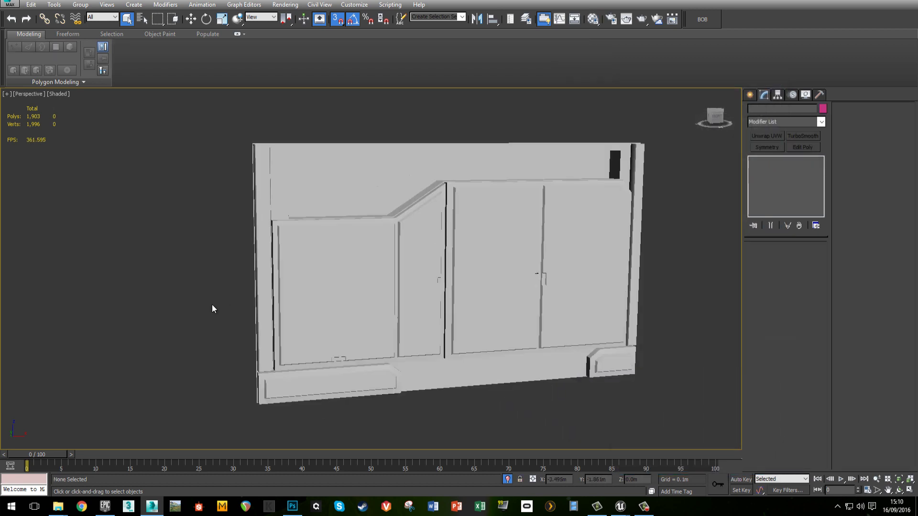
{"action": "scroll", "coordinate": [462, 207], "scroll_direction": "up", "scroll_amount": 5}
{"action": "scroll", "coordinate": [462, 207], "scroll_direction": "down", "scroll_amount": 1}
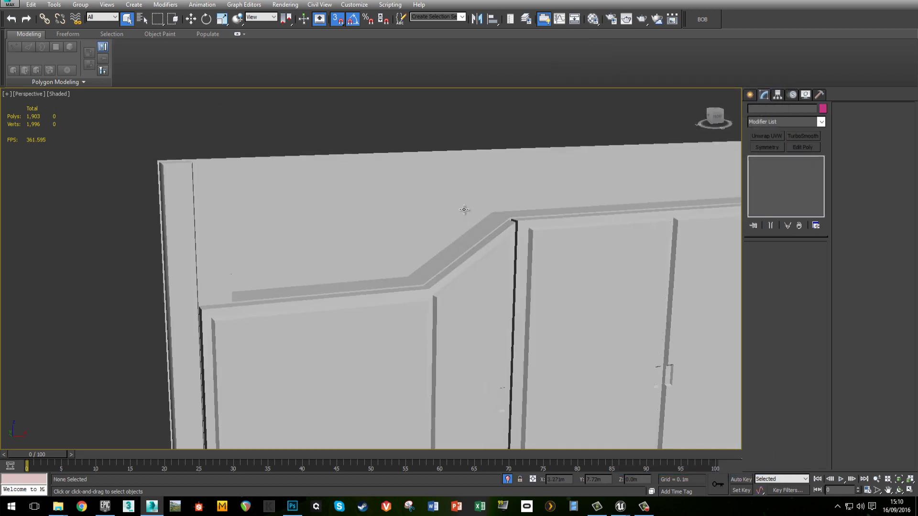
{"action": "scroll", "coordinate": [486, 247], "scroll_direction": "up", "scroll_amount": 1}
{"action": "scroll", "coordinate": [484, 222], "scroll_direction": "up", "scroll_amount": 2}
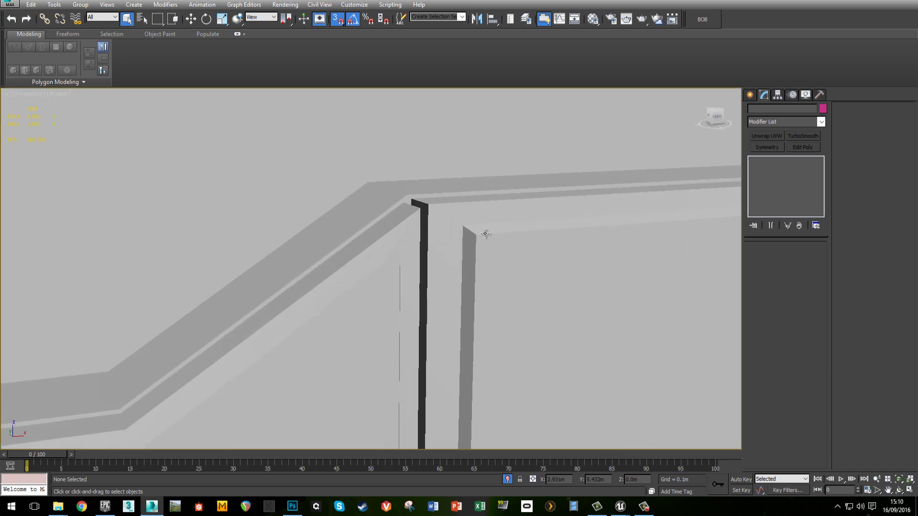
{"action": "scroll", "coordinate": [485, 235], "scroll_direction": "down", "scroll_amount": 8}
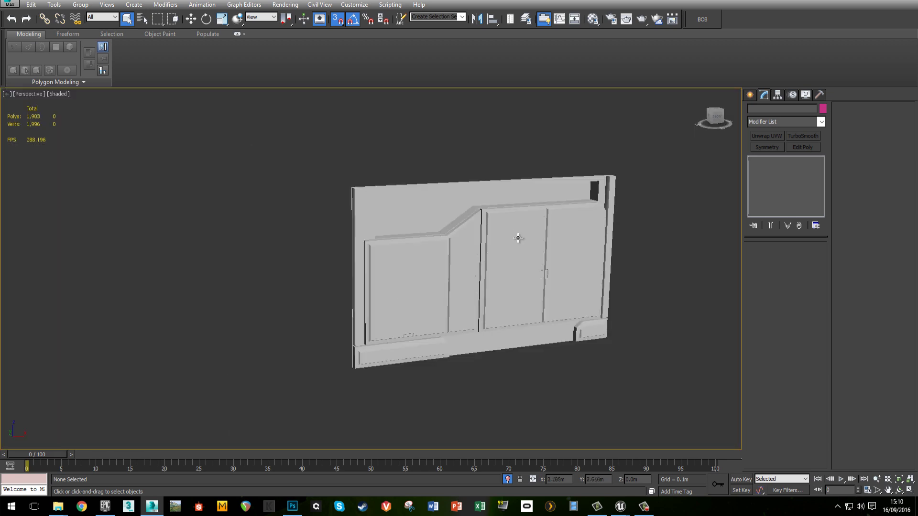
{"action": "middle_click_drag", "start_coordinate": [530, 259], "coordinate": [499, 265], "text": "alt"}
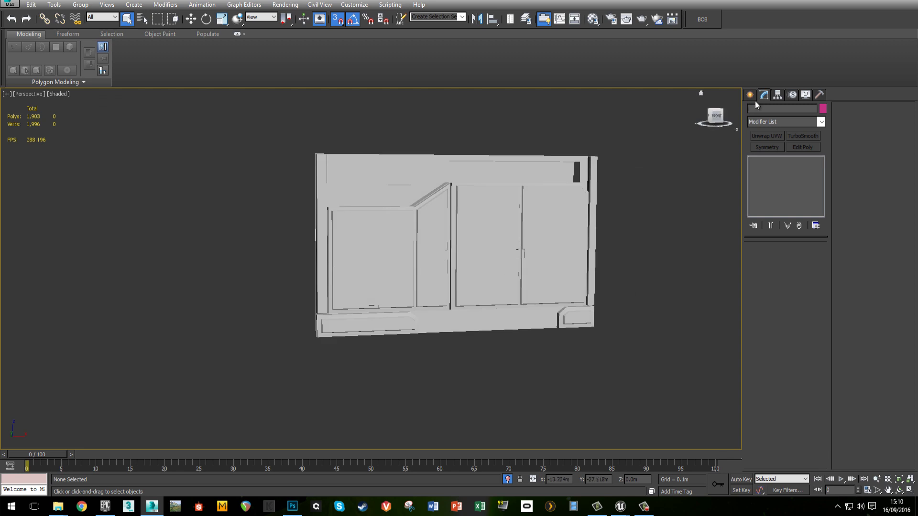
Step: Create a box beside the wall, 0.3 m long, 0.1 m wide and about 0.66 m high, as a scale reference
{"action": "left_click", "coordinate": [750, 95]}
{"action": "left_click", "coordinate": [767, 161]}
{"action": "mouse_move", "coordinate": [592, 344]}
{"action": "left_mouse_down"}
{"action": "mouse_move", "coordinate": [588, 334]}
{"action": "mouse_move", "coordinate": [604, 344]}
{"action": "mouse_move", "coordinate": [595, 340]}
{"action": "left_mouse_up"}
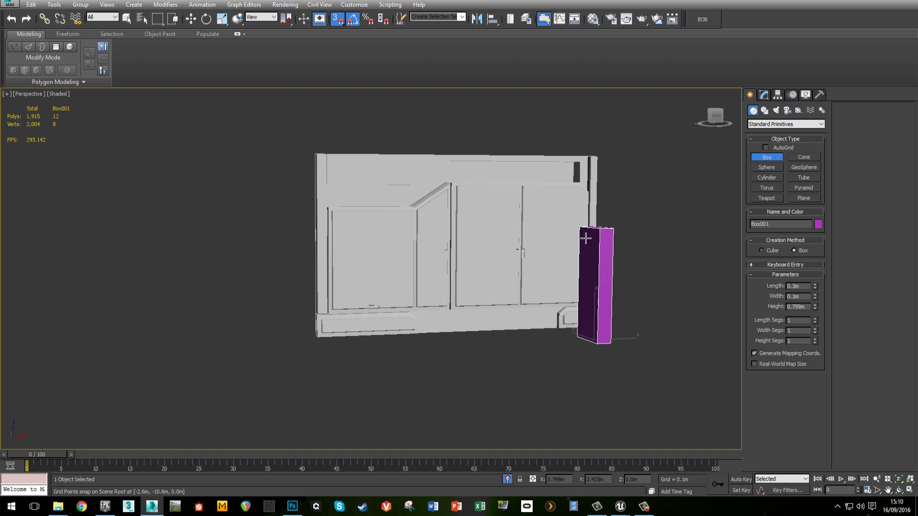
{"action": "left_click", "coordinate": [584, 249]}
{"action": "scroll", "coordinate": [500, 303], "scroll_direction": "up", "scroll_amount": 2}
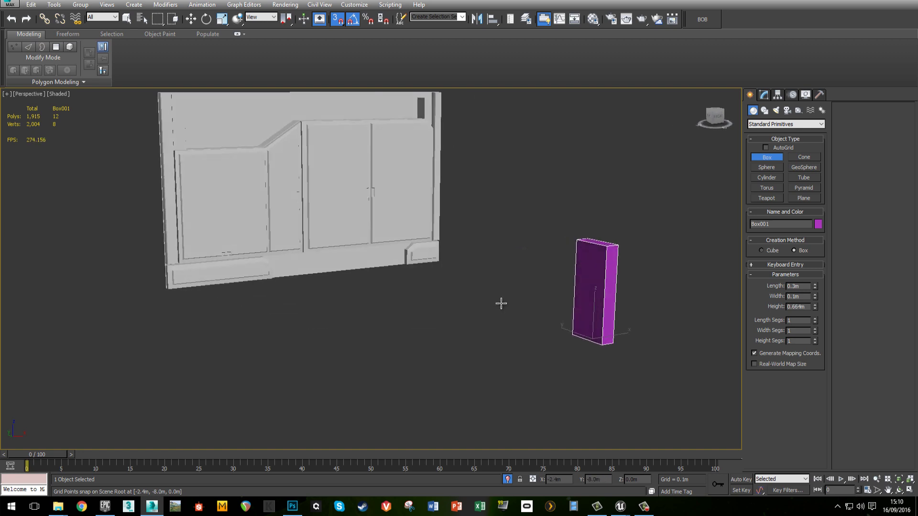
Step: Turn snapping off and move the reference box across the floor to just in front of the wall
{"action": "scroll", "coordinate": [502, 303], "scroll_direction": "down", "scroll_amount": 8}
{"action": "key", "text": "w"}
{"action": "left_click_drag", "start_coordinate": [523, 311], "coordinate": [489, 301]}
{"action": "key", "text": "s"}
{"action": "scroll", "coordinate": [472, 299], "scroll_direction": "up", "scroll_amount": 8}
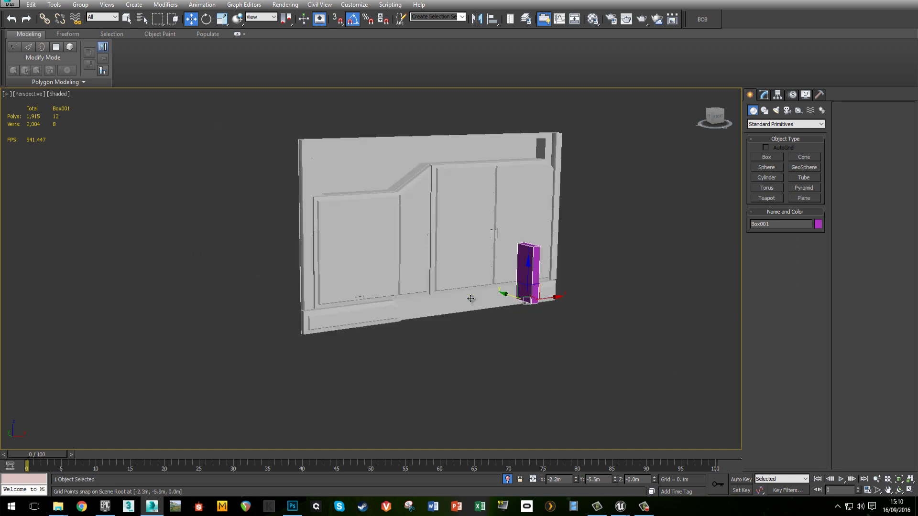
{"action": "middle_click_drag", "start_coordinate": [470, 299], "coordinate": [504, 308], "text": "alt"}
{"action": "left_click_drag", "start_coordinate": [500, 295], "coordinate": [433, 279]}
{"action": "left_click_drag", "start_coordinate": [508, 277], "coordinate": [187, 193]}
{"action": "middle_click_drag", "start_coordinate": [254, 242], "coordinate": [242, 244], "text": "alt"}
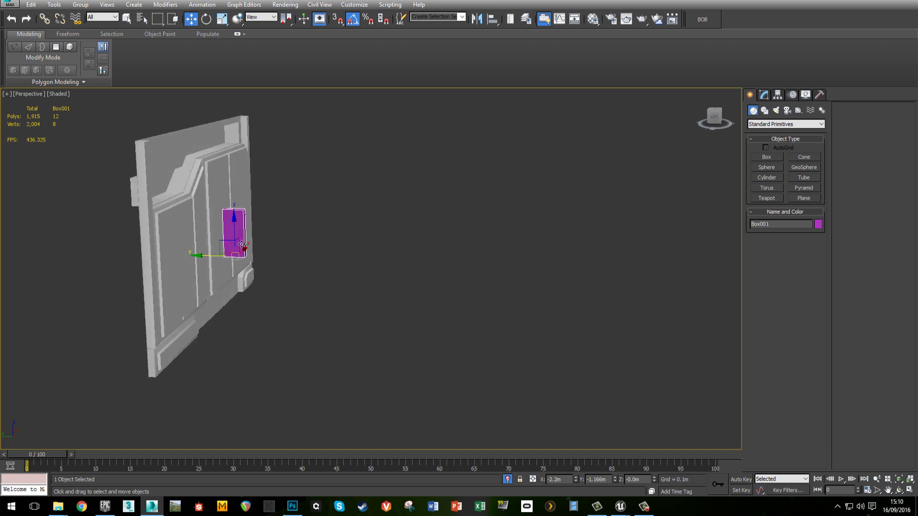
{"action": "left_click_drag", "start_coordinate": [207, 256], "coordinate": [157, 255]}
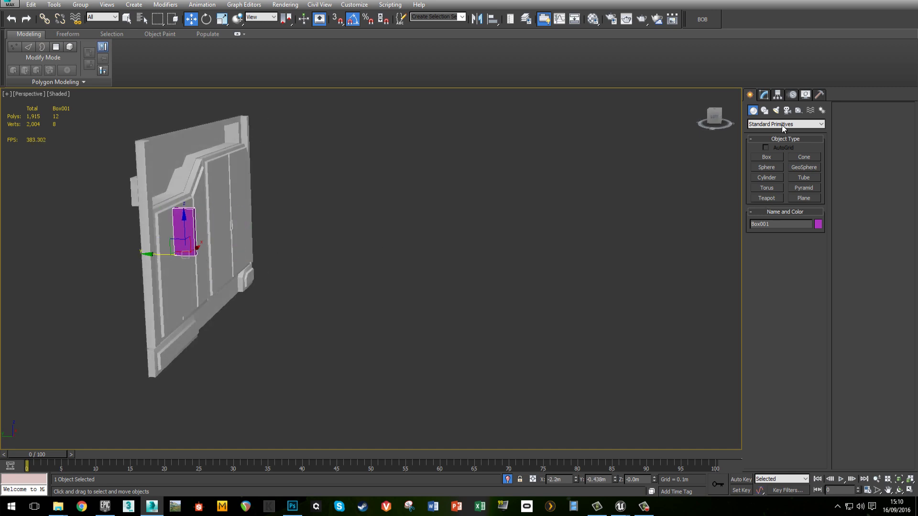
Step: Set the reference box's height to 1.8 m
{"action": "left_click", "coordinate": [763, 96]}
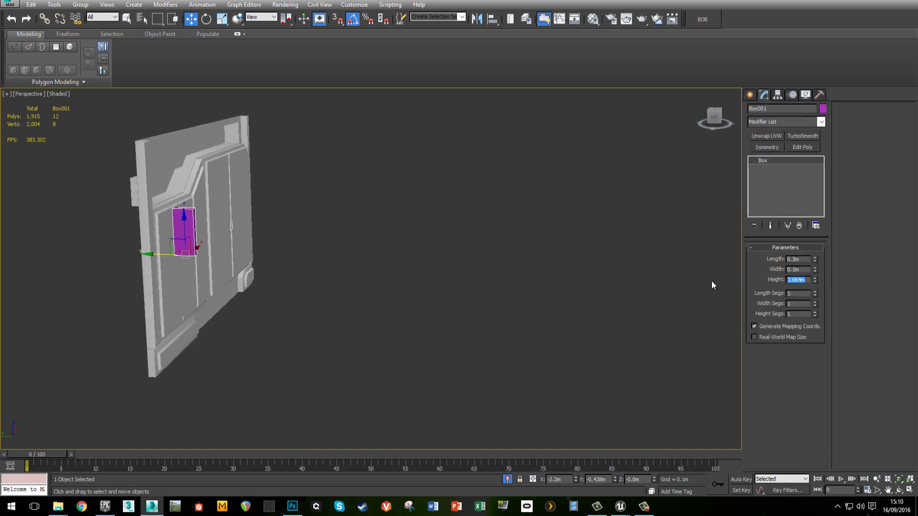
{"action": "type", "text": "1.8"}
{"action": "key", "text": "Return"}
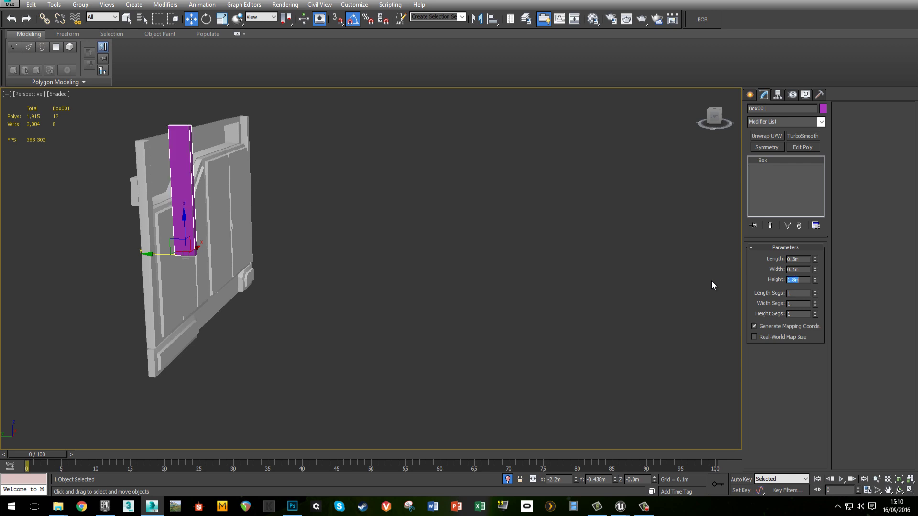
Step: Lower the reference box to the wall's base to compare their scale, and delete the box
{"action": "left_click_drag", "start_coordinate": [184, 213], "coordinate": [321, 323]}
{"action": "middle_click_drag", "start_coordinate": [321, 323], "coordinate": [266, 325], "text": "alt"}
{"action": "left_click_drag", "start_coordinate": [213, 371], "coordinate": [229, 371]}
{"action": "key", "text": "Delete"}
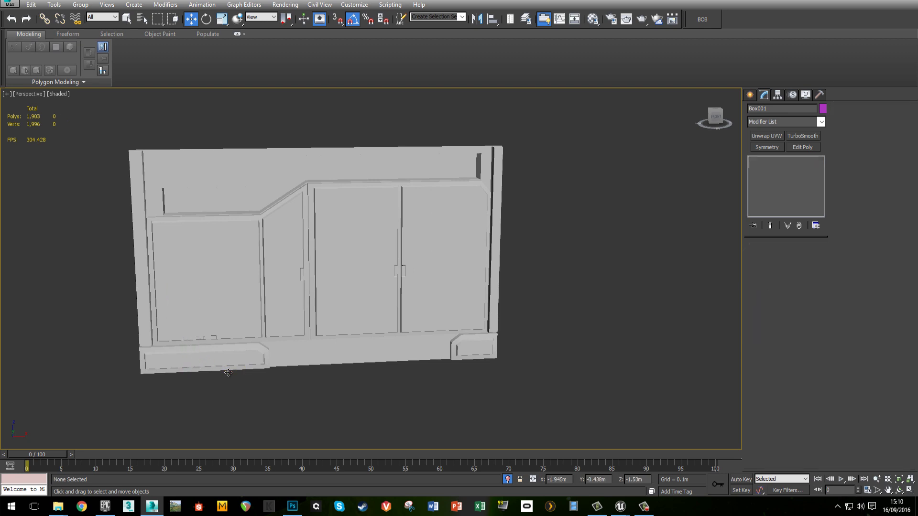
Step: Examine the wall's angled trim and door frames, comparing the plain shaded surface with the wall's wireframe
{"action": "middle_click_drag", "start_coordinate": [245, 229], "coordinate": [311, 238]}
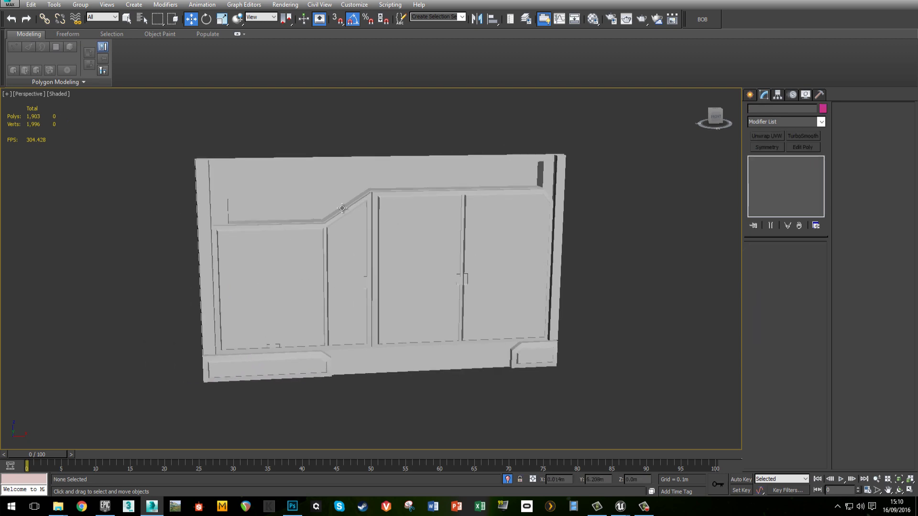
{"action": "scroll", "coordinate": [376, 203], "scroll_direction": "up", "scroll_amount": 5}
{"action": "scroll", "coordinate": [430, 191], "scroll_direction": "down", "scroll_amount": 4}
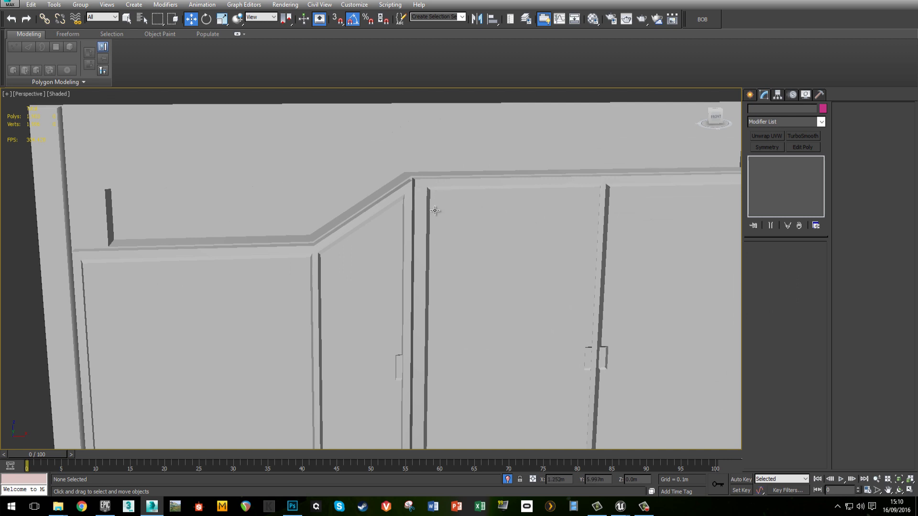
{"action": "middle_click_drag", "start_coordinate": [434, 211], "coordinate": [445, 211], "text": "alt"}
{"action": "middle_click_drag", "start_coordinate": [573, 257], "coordinate": [459, 252]}
{"action": "left_click", "coordinate": [458, 252]}
{"action": "key", "text": "z"}
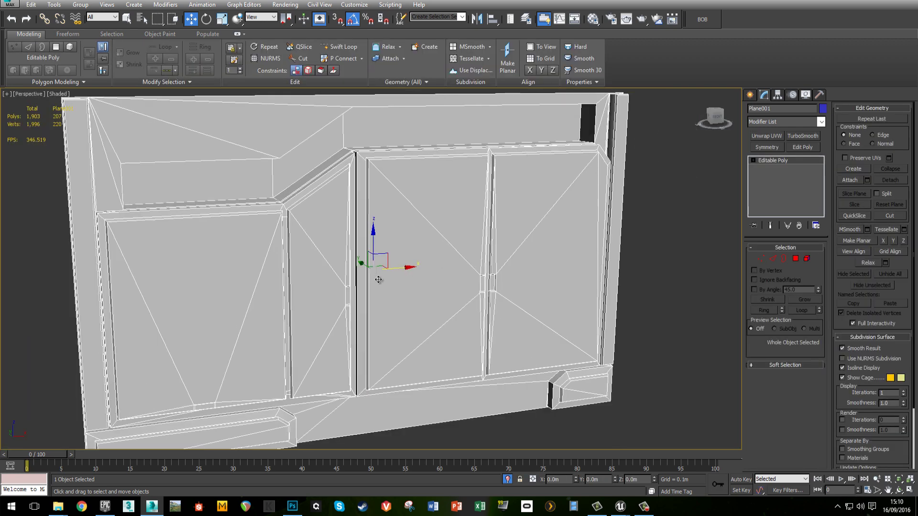
{"action": "left_click", "coordinate": [648, 259]}
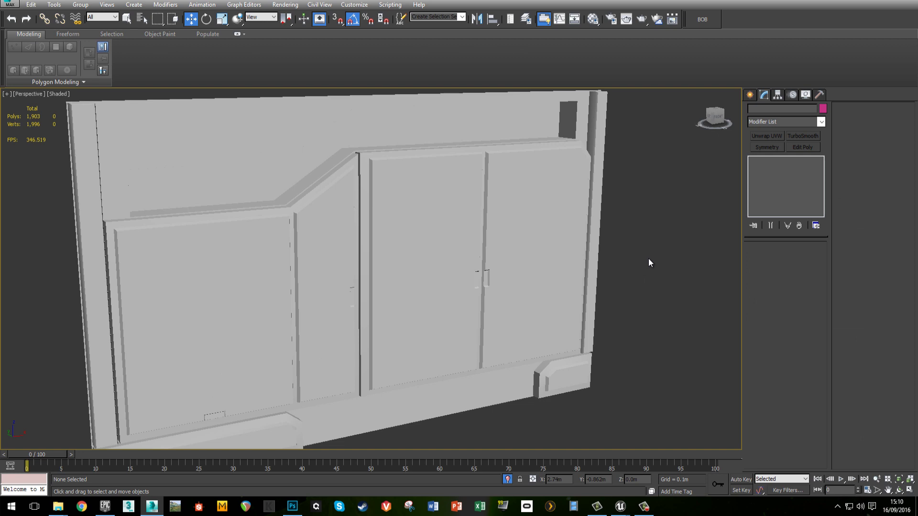
{"action": "left_click", "coordinate": [412, 290]}
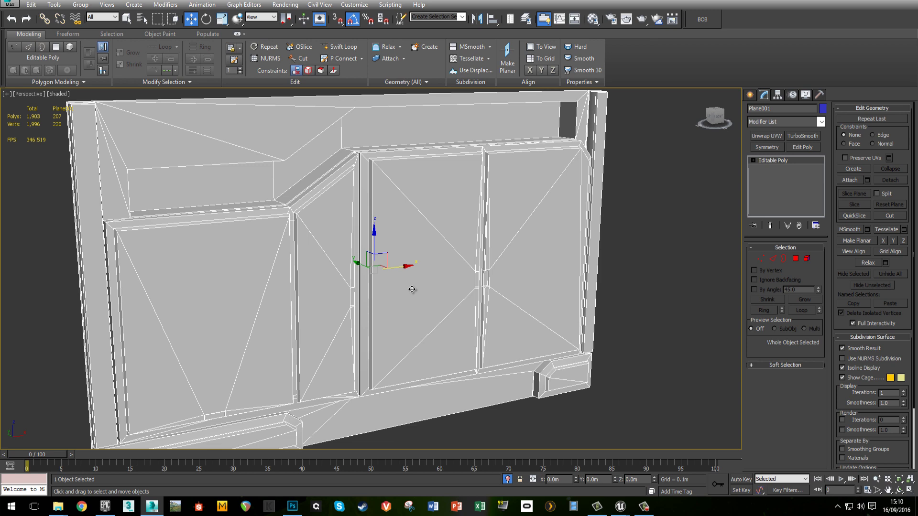
{"action": "middle_click_drag", "start_coordinate": [418, 287], "coordinate": [557, 259]}
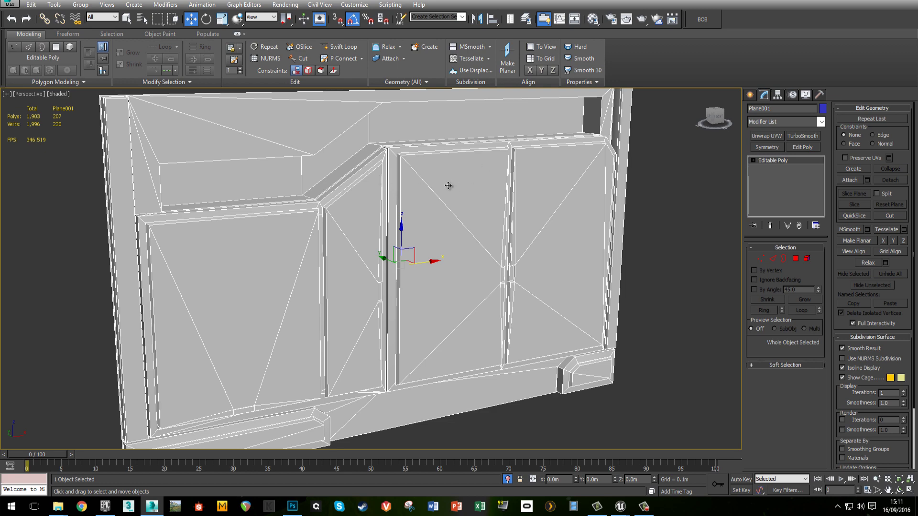
Step: Create a box about 0.87 × 0.76 × 0.81 m beside the wall and convert it to an editable poly
{"action": "middle_click_drag", "start_coordinate": [465, 194], "coordinate": [477, 203]}
{"action": "scroll", "coordinate": [421, 174], "scroll_direction": "up", "scroll_amount": 2}
{"action": "scroll", "coordinate": [425, 175], "scroll_direction": "down", "scroll_amount": 3}
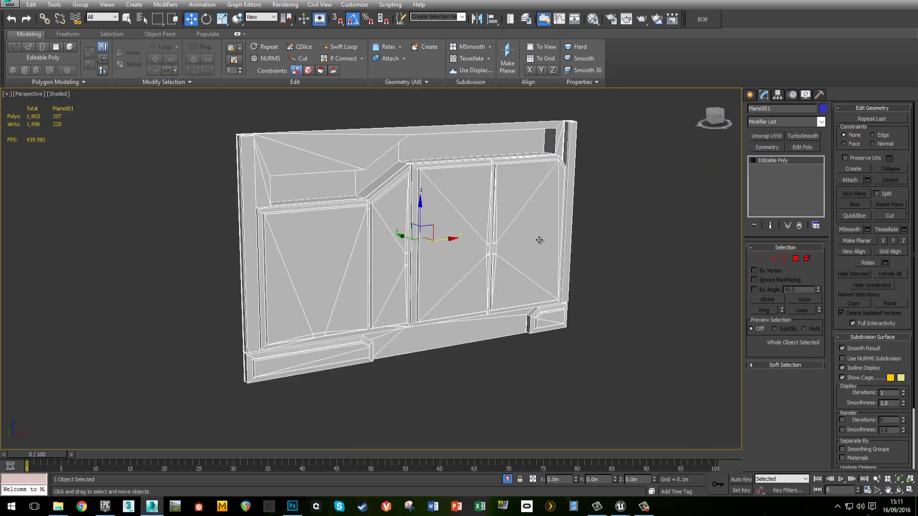
{"action": "middle_click_drag", "start_coordinate": [539, 239], "coordinate": [420, 214]}
{"action": "left_click", "coordinate": [750, 95]}
{"action": "left_click", "coordinate": [767, 157]}
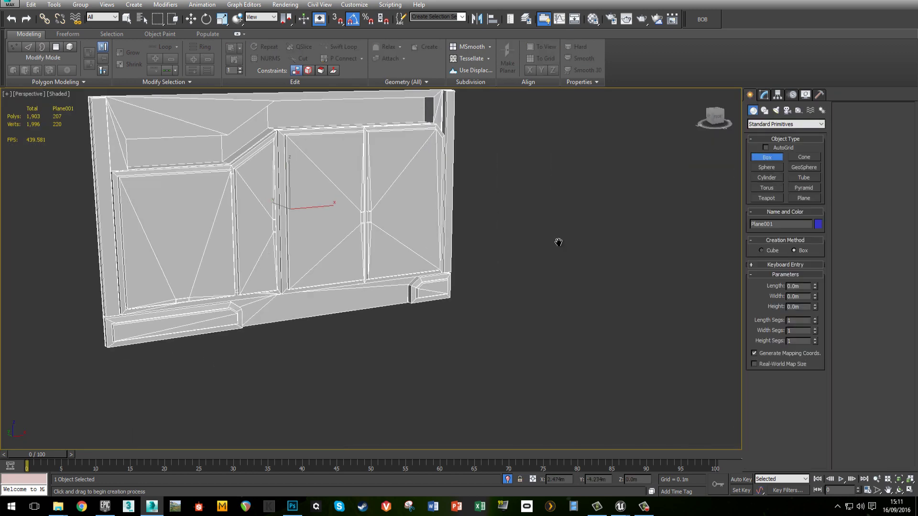
{"action": "scroll", "coordinate": [557, 240], "scroll_direction": "up", "scroll_amount": 2}
{"action": "left_click_drag", "start_coordinate": [512, 281], "coordinate": [633, 290]}
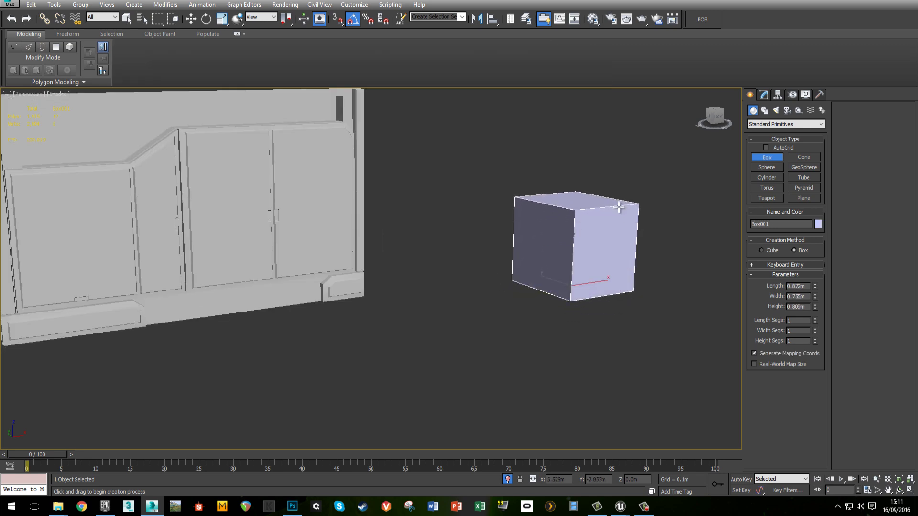
{"action": "left_click", "coordinate": [619, 208]}
{"action": "middle_click_drag", "start_coordinate": [589, 260], "coordinate": [486, 254]}
{"action": "middle_click_drag", "start_coordinate": [436, 229], "coordinate": [438, 257], "text": "alt"}
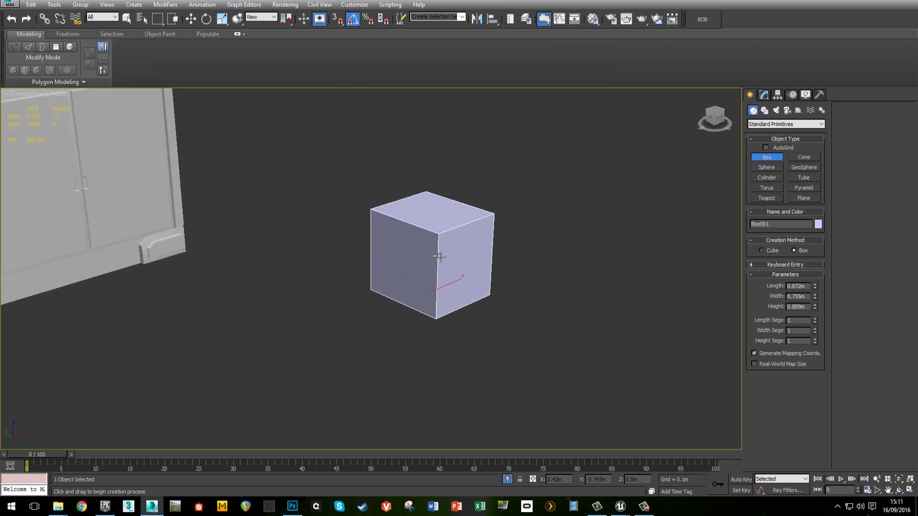
{"action": "scroll", "coordinate": [439, 253], "scroll_direction": "up", "scroll_amount": 4}
{"action": "key", "text": "w"}
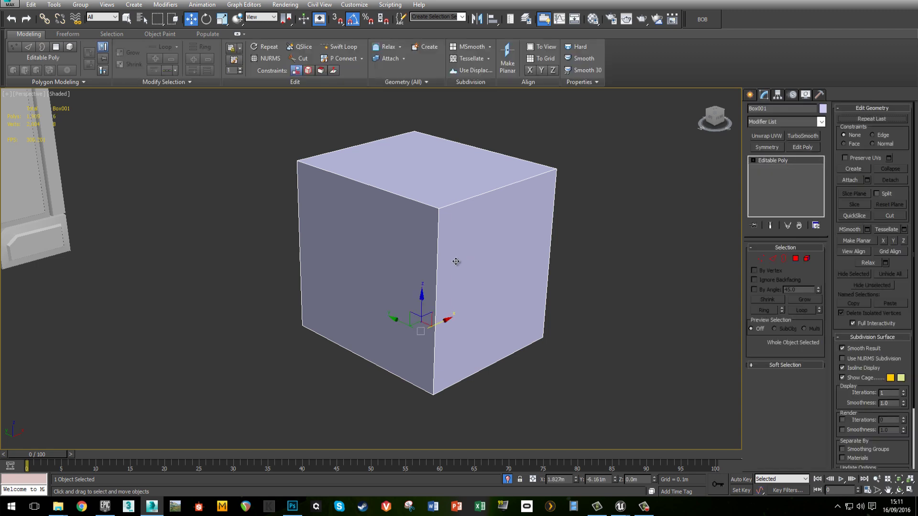
Step: Assign all of the box's polygons to smoothing group 1 and inspect the shading across its faces
{"action": "left_click", "coordinate": [795, 258]}
{"action": "key", "text": "ctrl+a"}
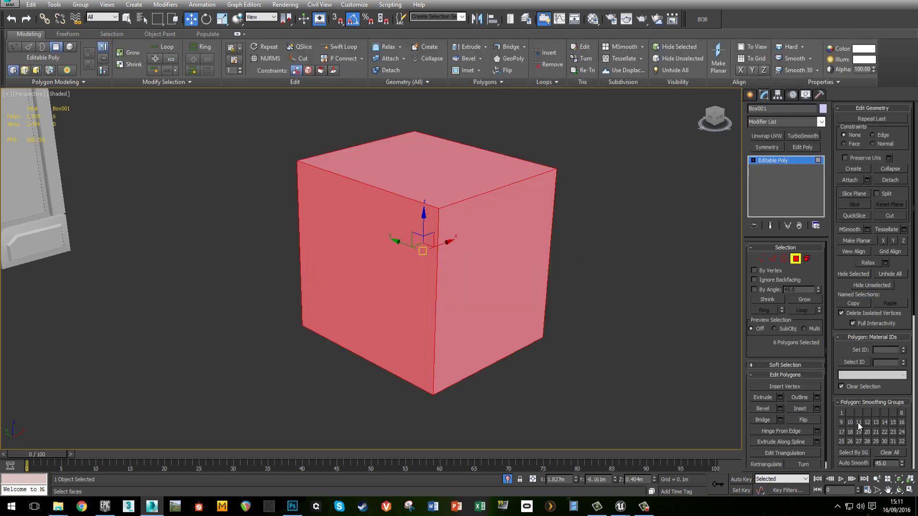
{"action": "left_click", "coordinate": [841, 412]}
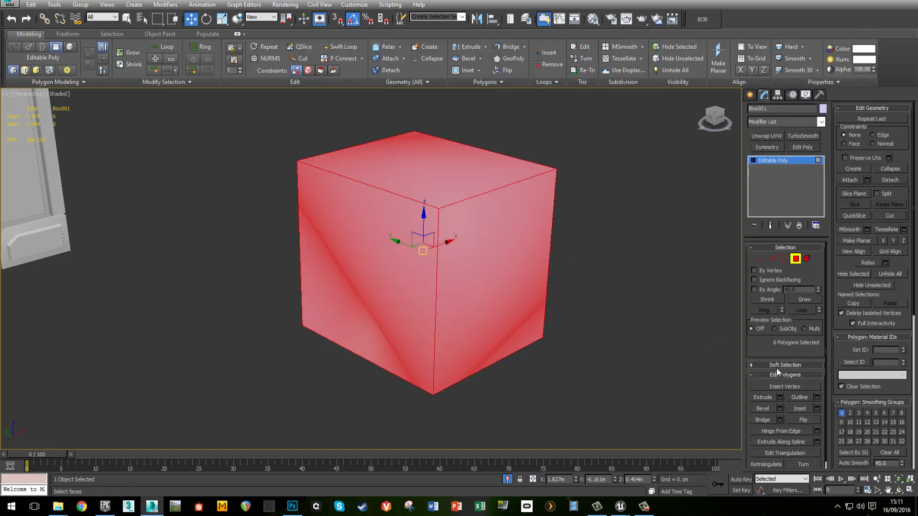
{"action": "left_click", "coordinate": [796, 259]}
{"action": "left_click", "coordinate": [586, 285]}
{"action": "left_click", "coordinate": [440, 257]}
{"action": "middle_click_drag", "start_coordinate": [440, 257], "coordinate": [455, 270], "text": "alt"}
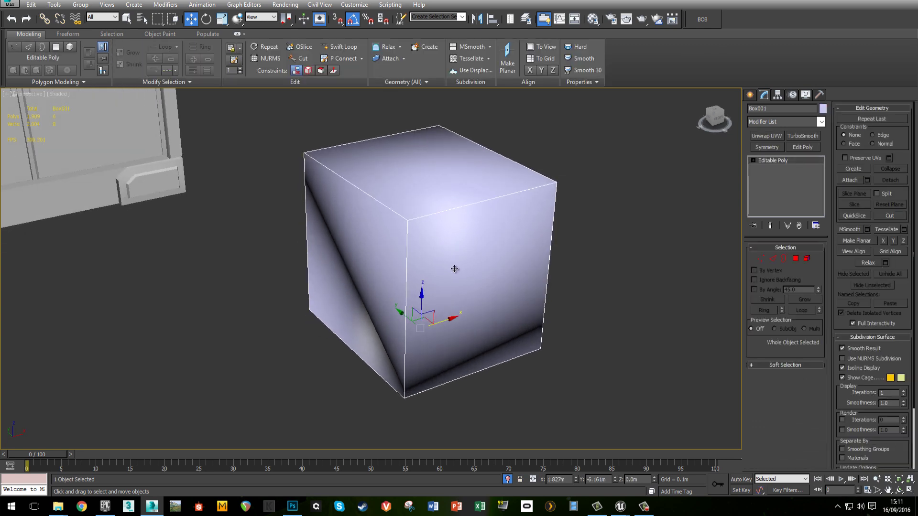
Step: Add supporting edge loops close to the box's edges in every direction with Swift Loop and inspect the shading
{"action": "key", "text": "alt+1"}
{"action": "left_click", "coordinate": [410, 218]}
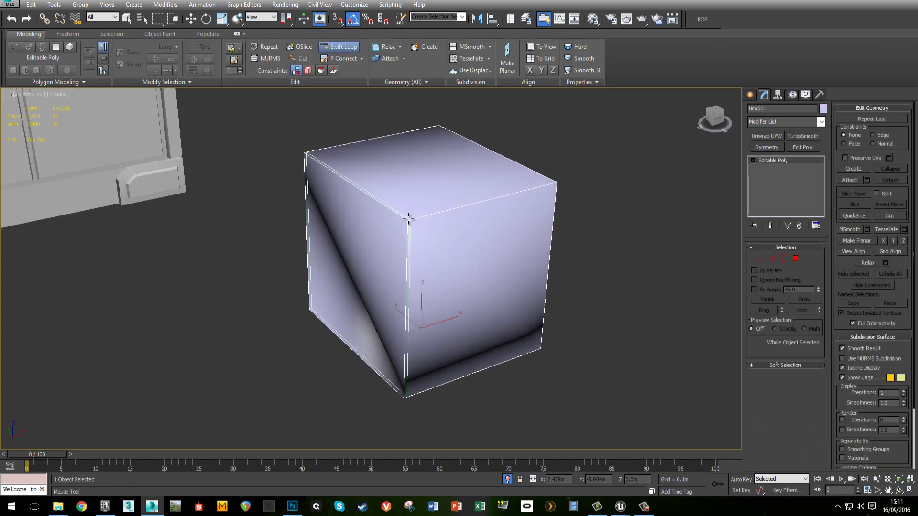
{"action": "left_click", "coordinate": [554, 183]}
{"action": "middle_click_drag", "start_coordinate": [377, 219], "coordinate": [501, 207], "text": "alt"}
{"action": "left_click", "coordinate": [506, 209]}
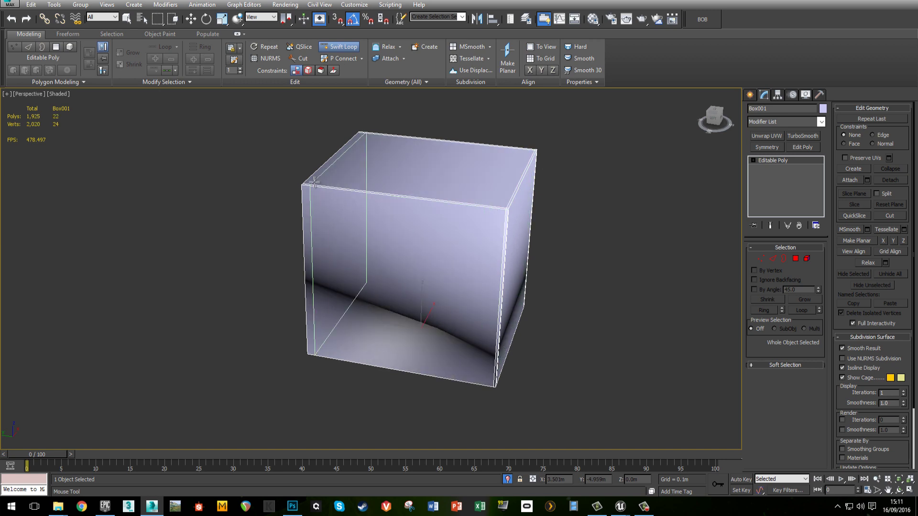
{"action": "left_click", "coordinate": [497, 222]}
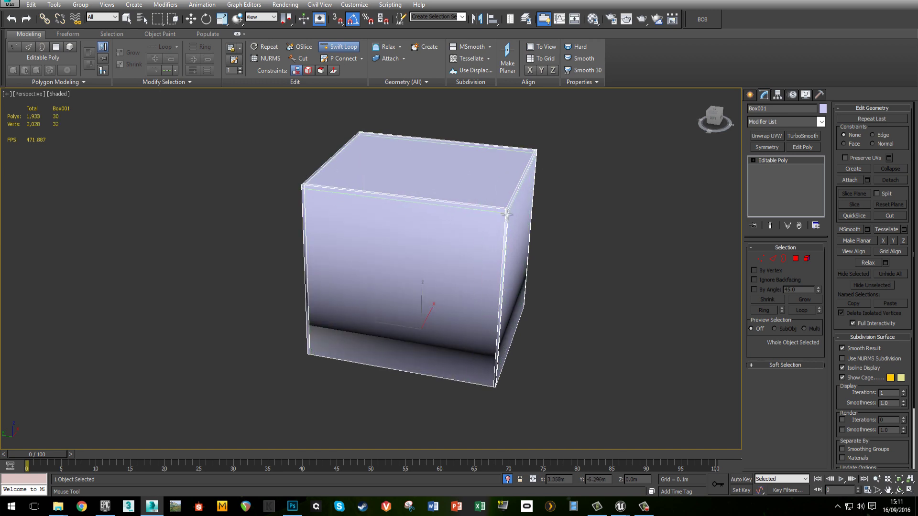
{"action": "left_click", "coordinate": [506, 213]}
{"action": "middle_click_drag", "start_coordinate": [500, 286], "coordinate": [500, 270], "text": "alt"}
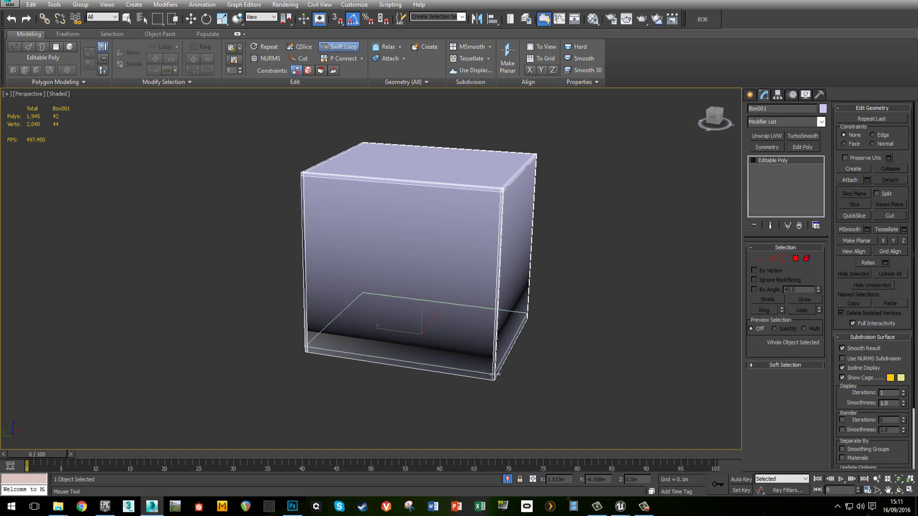
{"action": "left_click", "coordinate": [490, 377]}
{"action": "right_click", "coordinate": [531, 374]}
{"action": "left_click", "coordinate": [593, 299]}
{"action": "middle_click_drag", "start_coordinate": [592, 299], "coordinate": [222, 336], "text": "alt"}
{"action": "left_click", "coordinate": [279, 309]}
{"action": "middle_click_drag", "start_coordinate": [278, 310], "coordinate": [360, 233]}
Step: Undo all the supporting edge loops added to the box
{"action": "key", "text": "ctrl+z"}
{"action": "key", "text": "ctrl+z"}
{"action": "key", "text": "ctrl+z"}
{"action": "key", "text": "ctrl+z"}
{"action": "key", "text": "ctrl+z"}
{"action": "key", "text": "ctrl+z"}
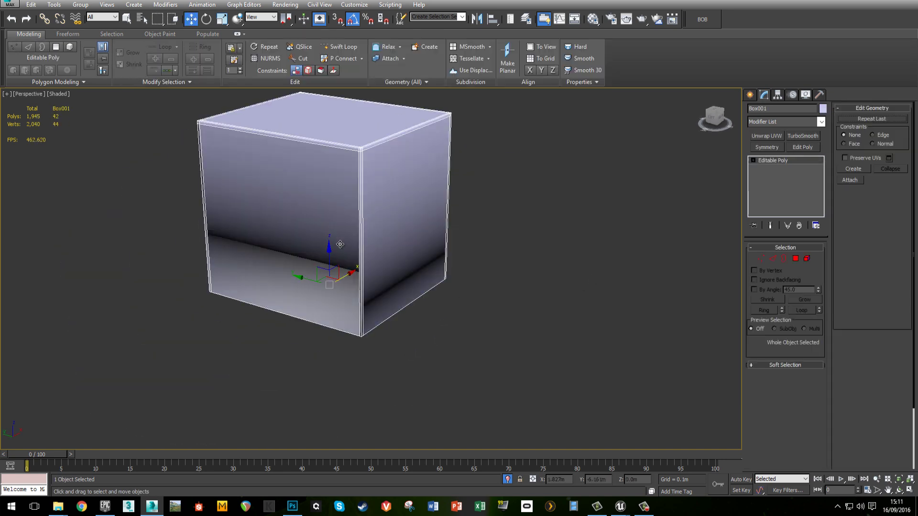
{"action": "key", "text": "ctrl+z"}
{"action": "key", "text": "ctrl+z"}
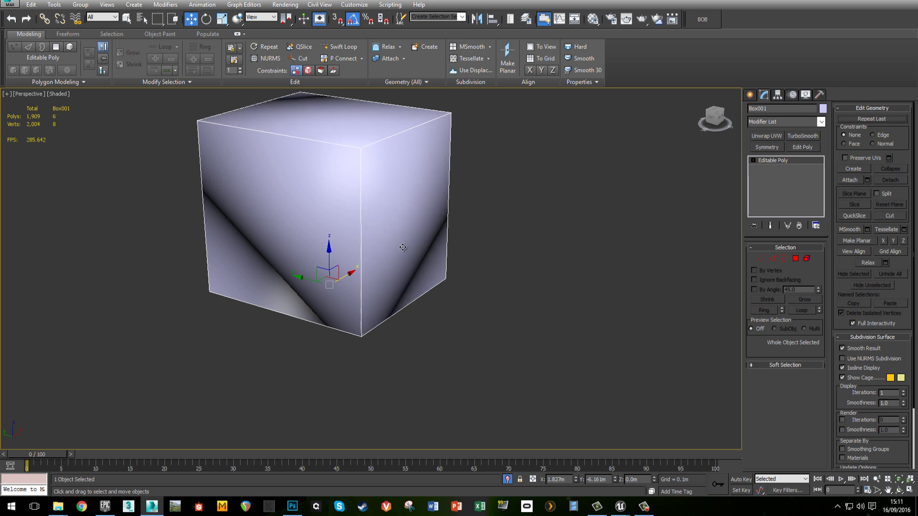
Step: Select the wall and examine its wireframe around the upper recess, door panels and base trim
{"action": "middle_click_drag", "start_coordinate": [402, 247], "coordinate": [587, 296], "text": "alt"}
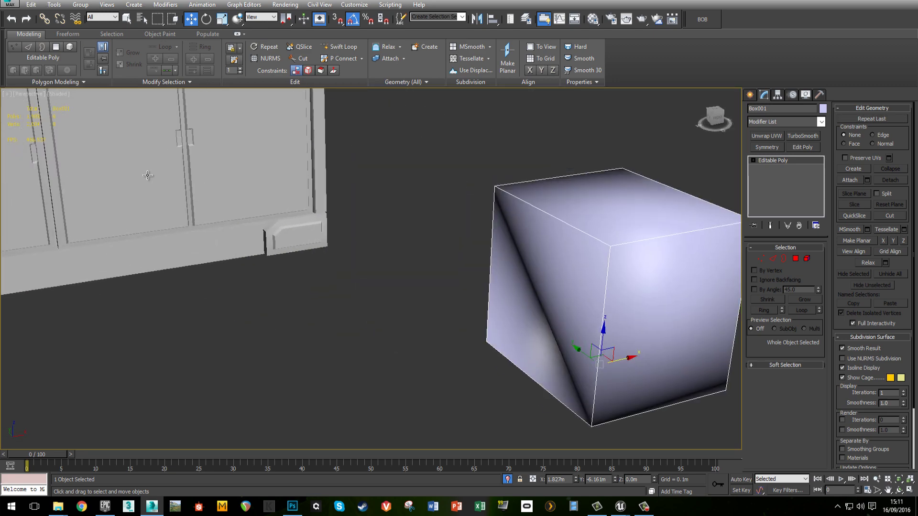
{"action": "left_click", "coordinate": [147, 175]}
{"action": "middle_click_drag", "start_coordinate": [230, 218], "coordinate": [439, 303]}
{"action": "middle_click_drag", "start_coordinate": [190, 119], "coordinate": [231, 146]}
{"action": "scroll", "coordinate": [274, 167], "scroll_direction": "down", "scroll_amount": 2}
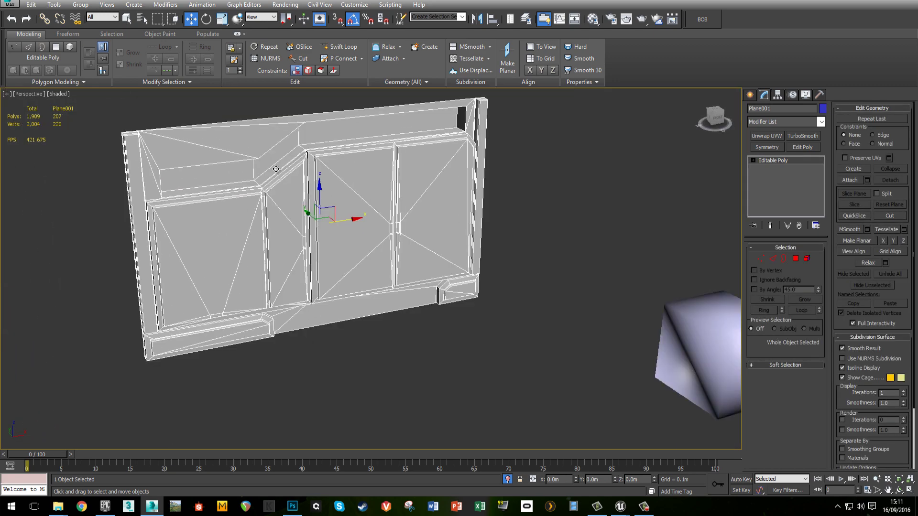
{"action": "middle_click_drag", "start_coordinate": [134, 132], "coordinate": [164, 153]}
{"action": "scroll", "coordinate": [164, 153], "scroll_direction": "up", "scroll_amount": 2}
{"action": "middle_click_drag", "start_coordinate": [458, 139], "coordinate": [421, 128]}
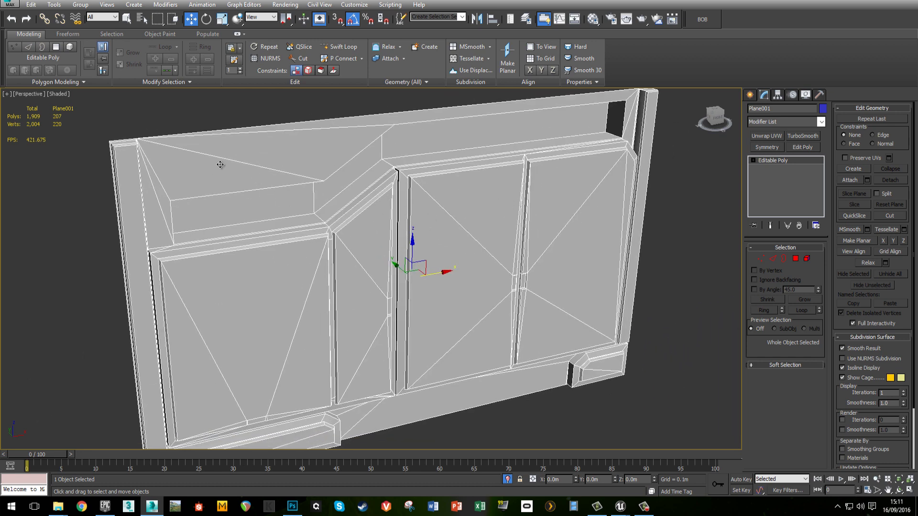
{"action": "middle_click_drag", "start_coordinate": [480, 346], "coordinate": [450, 312]}
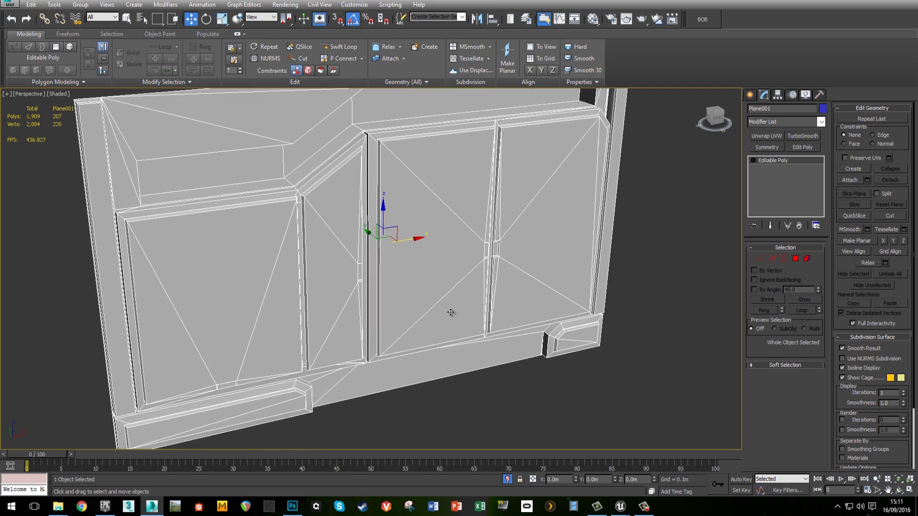
{"action": "scroll", "coordinate": [365, 260], "scroll_direction": "down", "scroll_amount": 3}
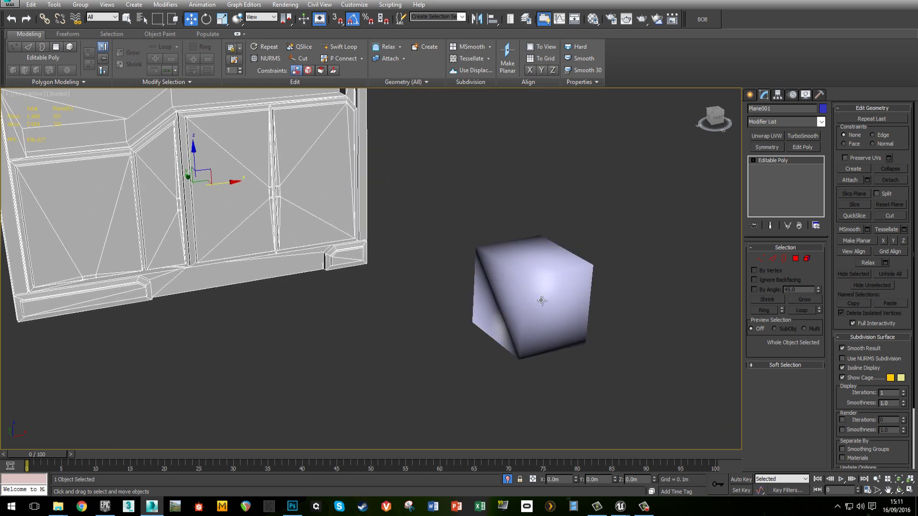
Step: Inset two opposite side faces of the box by 0.01 m
{"action": "left_click", "coordinate": [541, 300]}
{"action": "scroll", "coordinate": [488, 296], "scroll_direction": "up", "scroll_amount": 4}
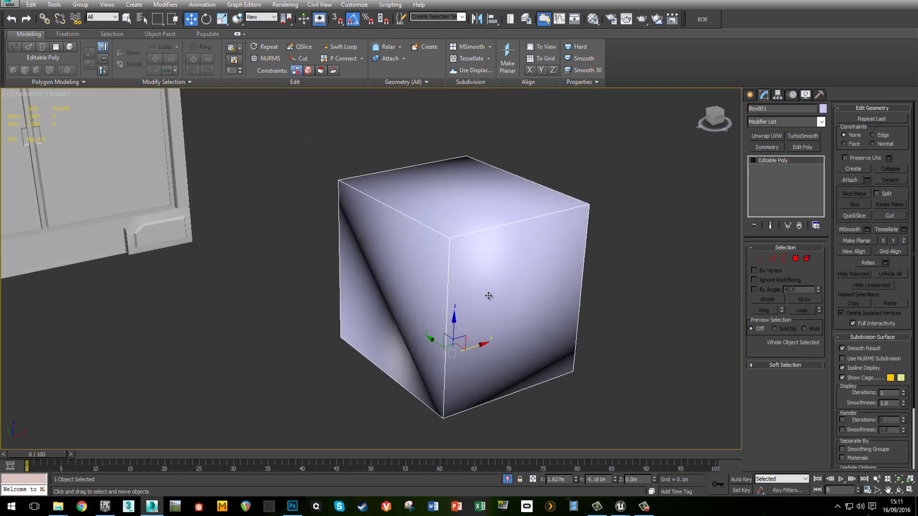
{"action": "key", "text": "4"}
{"action": "left_click", "coordinate": [481, 314]}
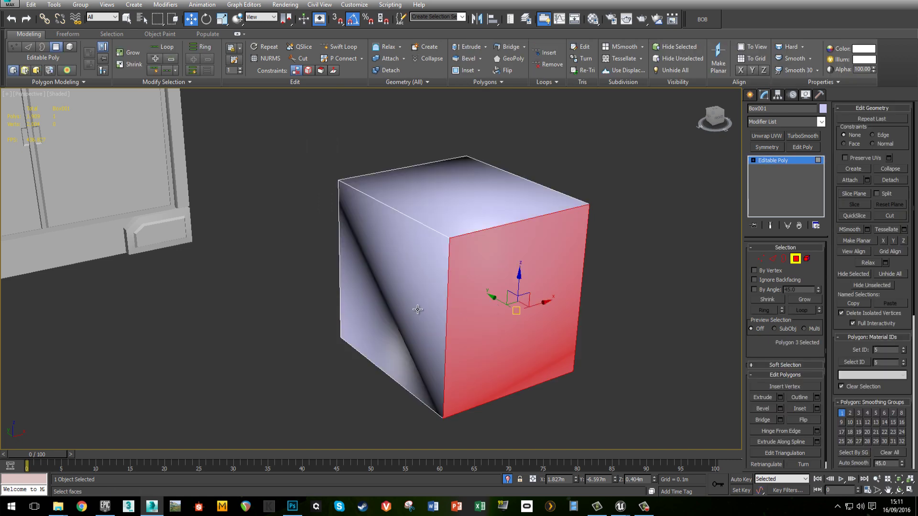
{"action": "mouse_move", "coordinate": [418, 310]}
{"action": "middle_mouse_down", "text": "alt"}
{"action": "mouse_move", "coordinate": [428, 296]}
{"action": "mouse_move", "coordinate": [411, 311]}
{"action": "middle_mouse_up", "text": "alt"}
{"action": "left_click", "coordinate": [346, 373], "text": "ctrl"}
{"action": "middle_click_drag", "start_coordinate": [346, 373], "coordinate": [512, 357], "text": "alt"}
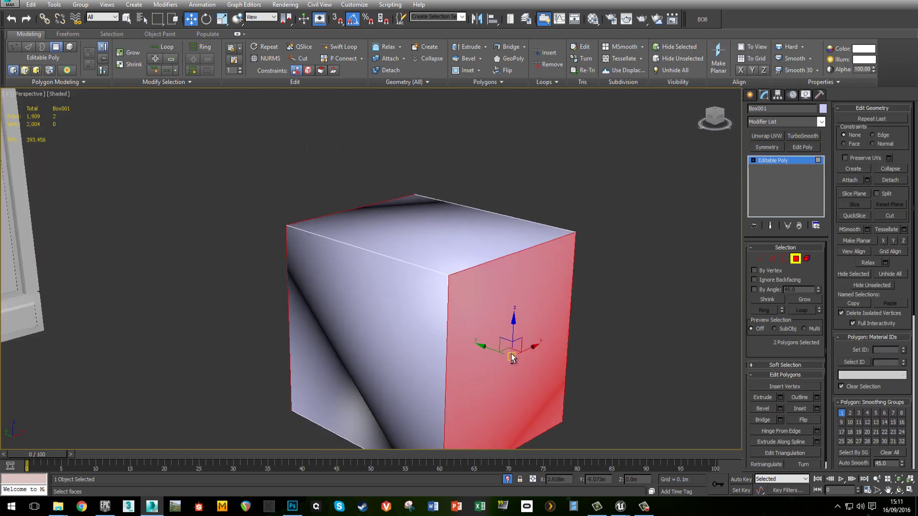
{"action": "left_click", "coordinate": [464, 70], "text": "shift"}
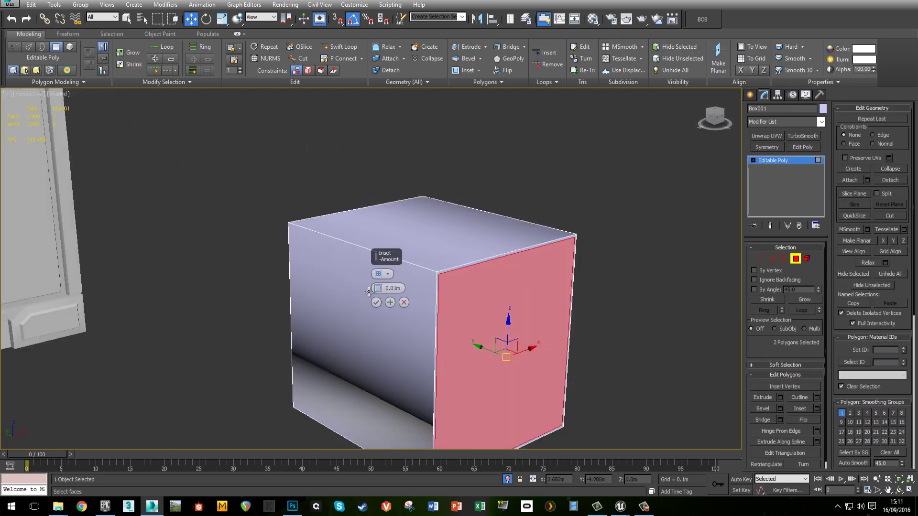
{"action": "left_click", "coordinate": [376, 302]}
Step: Inset the box's top and bottom faces to add narrow borders along their edges
{"action": "left_click", "coordinate": [440, 244]}
{"action": "middle_click_drag", "start_coordinate": [465, 328], "coordinate": [468, 313], "text": "alt"}
{"action": "left_click", "coordinate": [469, 314], "text": "ctrl"}
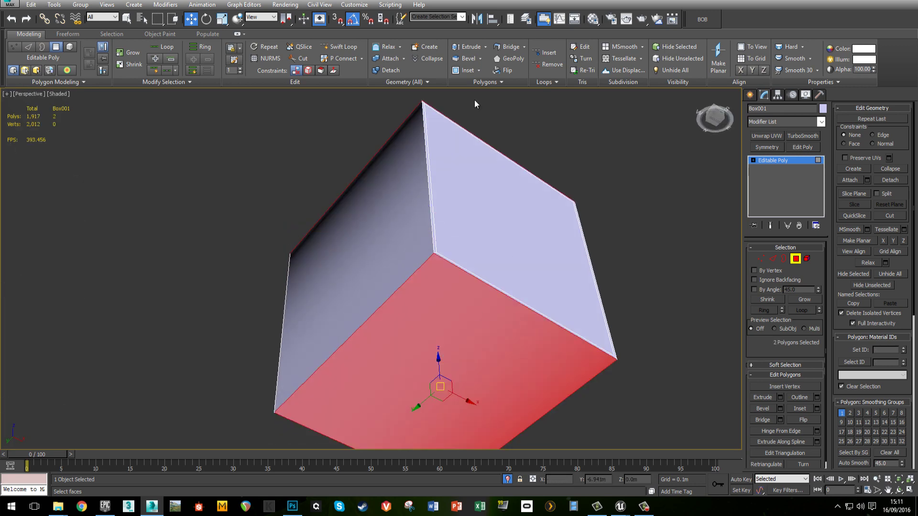
{"action": "left_click", "coordinate": [466, 70], "text": "shift"}
{"action": "left_click", "coordinate": [374, 305]}
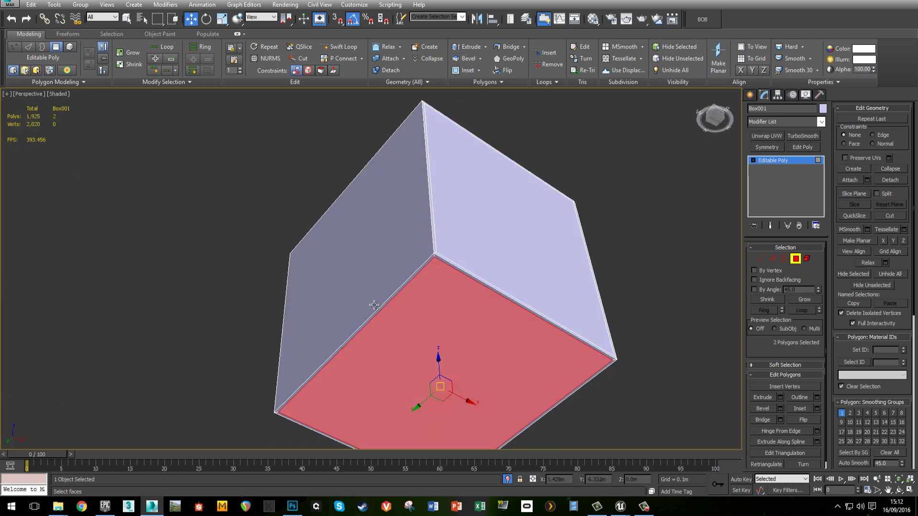
Step: Inset the remaining pair of opposite side faces and leave polygon editing of the box
{"action": "middle_click_drag", "start_coordinate": [374, 305], "coordinate": [475, 84], "text": "alt"}
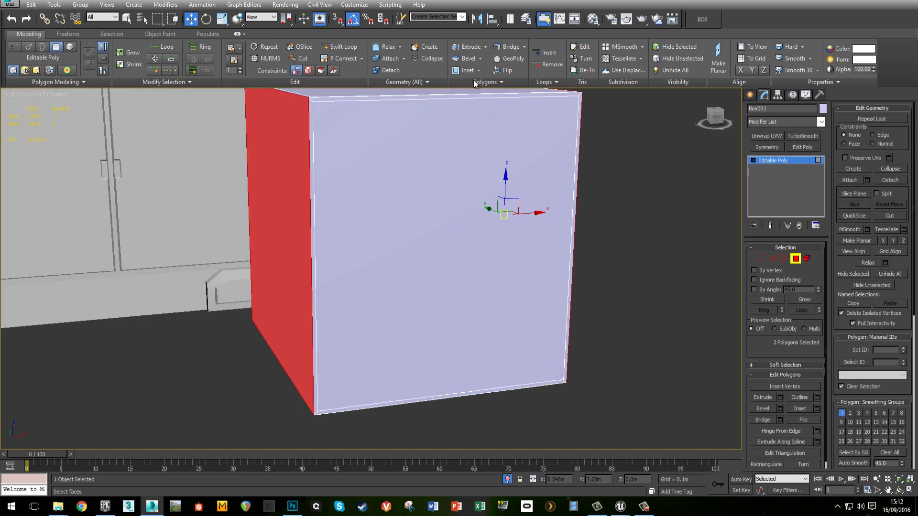
{"action": "left_click", "coordinate": [467, 70], "text": "shift"}
{"action": "left_click", "coordinate": [377, 302]}
{"action": "middle_click_drag", "start_coordinate": [292, 268], "coordinate": [359, 277], "text": "alt"}
{"action": "left_click", "coordinate": [796, 259]}
{"action": "left_click", "coordinate": [604, 269]}
{"action": "middle_click_drag", "start_coordinate": [605, 272], "coordinate": [506, 276], "text": "alt"}
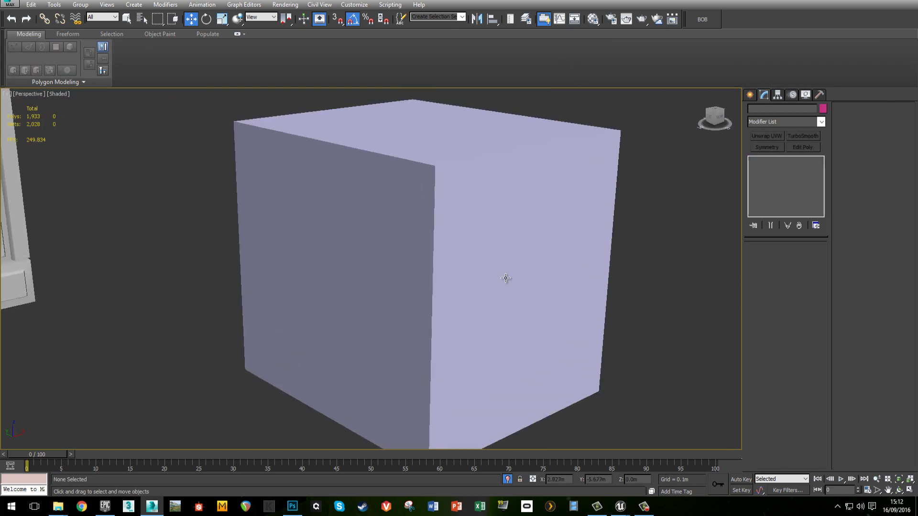
Step: Assign all polygons of the inset box to smoothing group 1 and inspect its edges up close
{"action": "left_click", "coordinate": [506, 277]}
{"action": "key", "text": "4"}
{"action": "key", "text": "ctrl+a"}
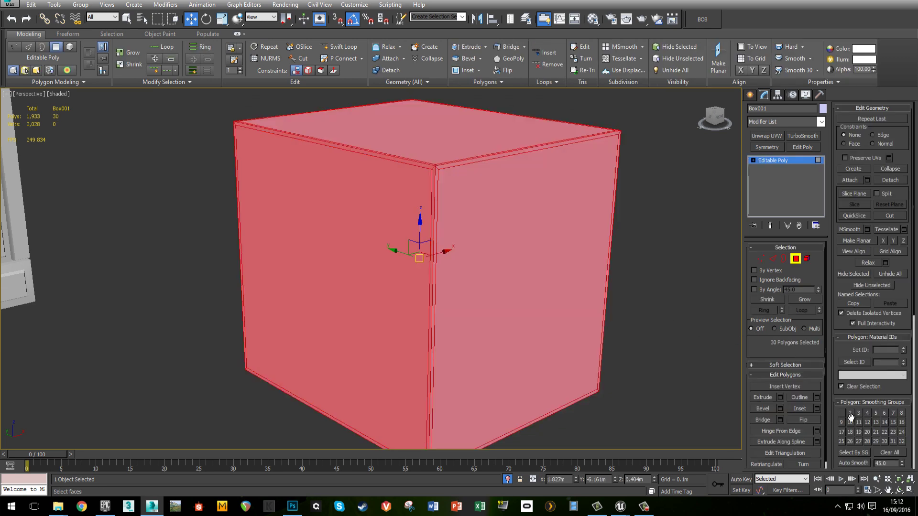
{"action": "left_click", "coordinate": [841, 413]}
{"action": "left_click", "coordinate": [796, 259]}
{"action": "left_click", "coordinate": [705, 282]}
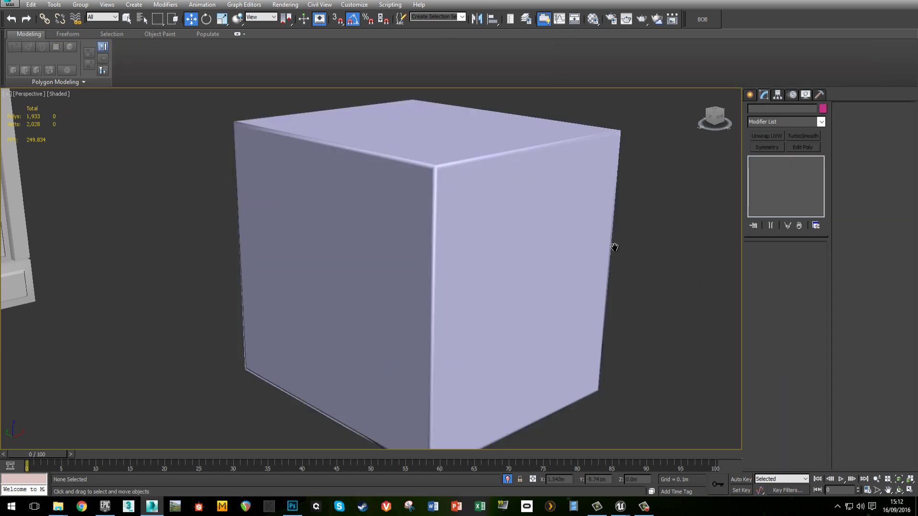
{"action": "middle_click_drag", "start_coordinate": [435, 174], "coordinate": [433, 238]}
{"action": "scroll", "coordinate": [439, 251], "scroll_direction": "up", "scroll_amount": 5}
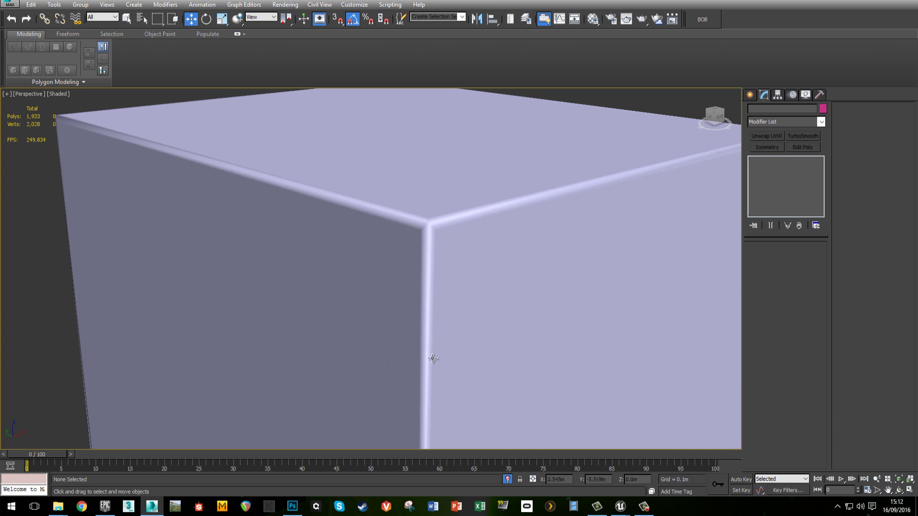
Step: Select the inset demonstration box beside the wall and delete it
{"action": "key", "text": "shift+z"}
{"action": "key", "text": "shift+z"}
{"action": "key", "text": "shift+z"}
{"action": "key", "text": "shift+z"}
{"action": "key", "text": "shift+z"}
{"action": "key", "text": "shift+z"}
{"action": "left_click", "coordinate": [317, 336]}
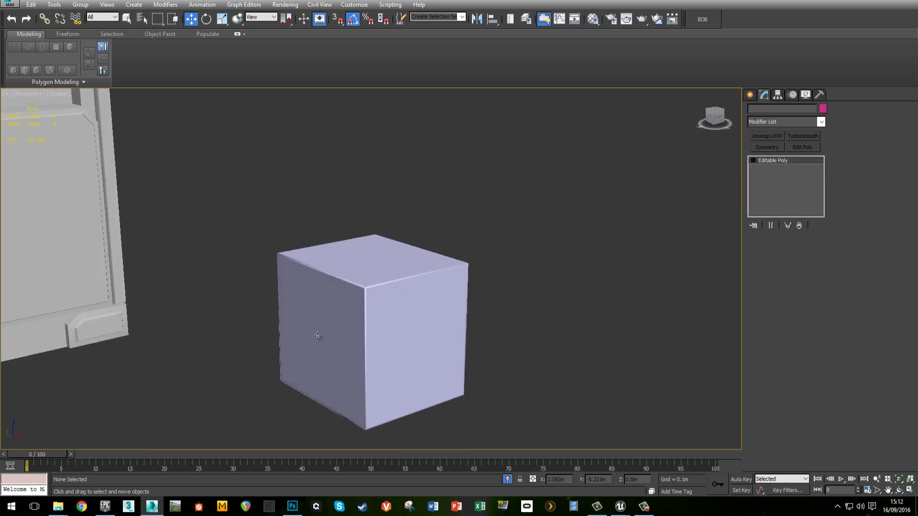
{"action": "middle_click_drag", "start_coordinate": [374, 351], "coordinate": [444, 328]}
{"action": "left_click", "coordinate": [479, 282]}
{"action": "left_click", "coordinate": [443, 329]}
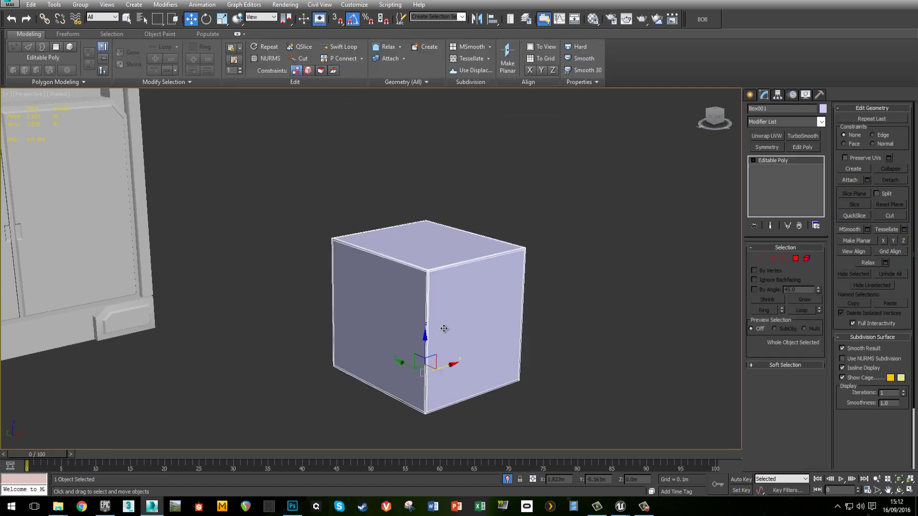
{"action": "key", "text": "Delete"}
Step: Select the wall mesh as a whole object and run the insetScript script from the Desktop on it
{"action": "middle_click_drag", "start_coordinate": [167, 328], "coordinate": [361, 362]}
{"action": "left_click", "coordinate": [252, 285]}
{"action": "middle_click_drag", "start_coordinate": [257, 305], "coordinate": [411, 301]}
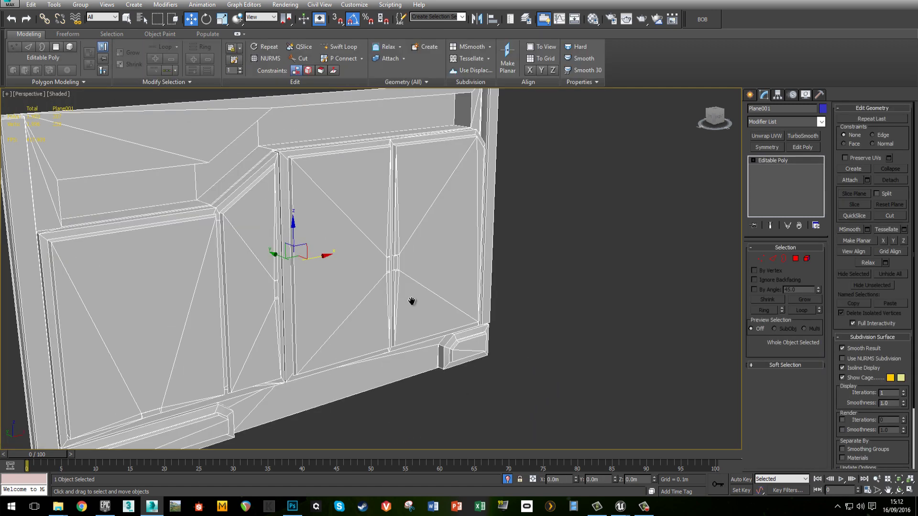
{"action": "scroll", "coordinate": [412, 301], "scroll_direction": "down", "scroll_amount": 5}
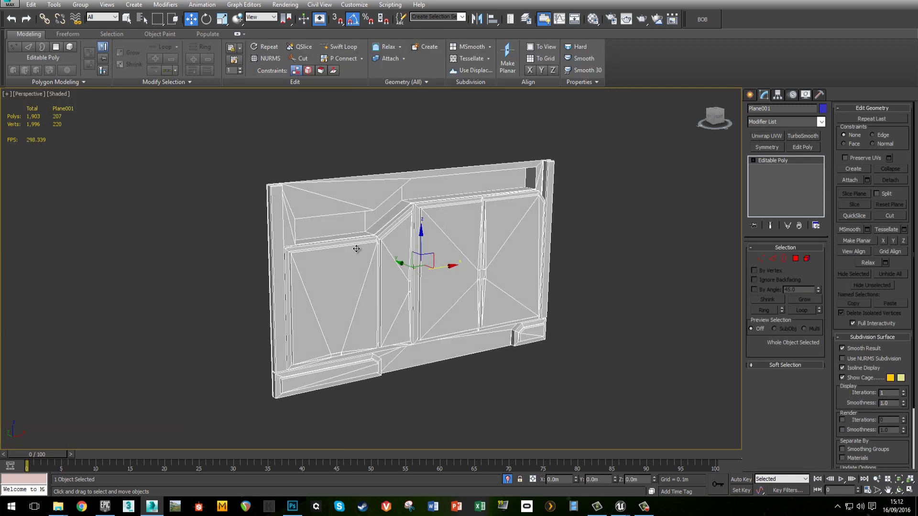
{"action": "left_click", "coordinate": [795, 259]}
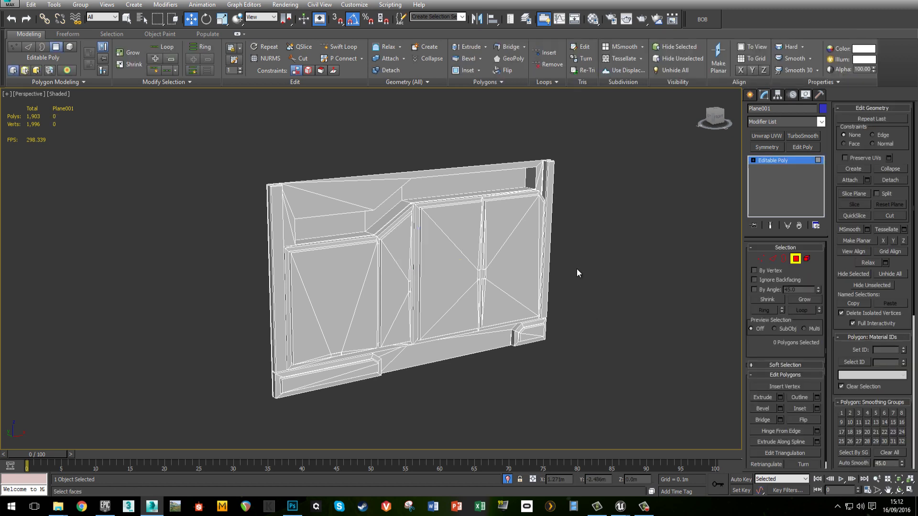
{"action": "left_click", "coordinate": [796, 258]}
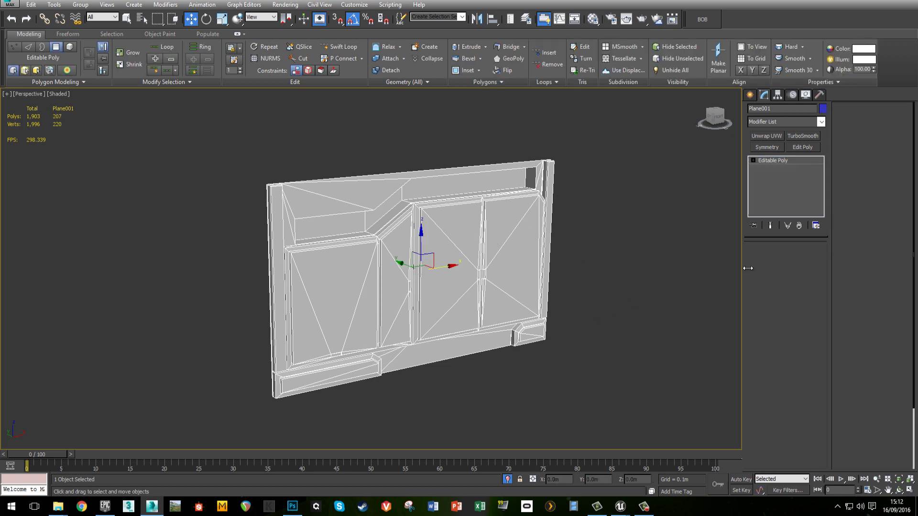
{"action": "middle_click_drag", "start_coordinate": [439, 257], "coordinate": [459, 255]}
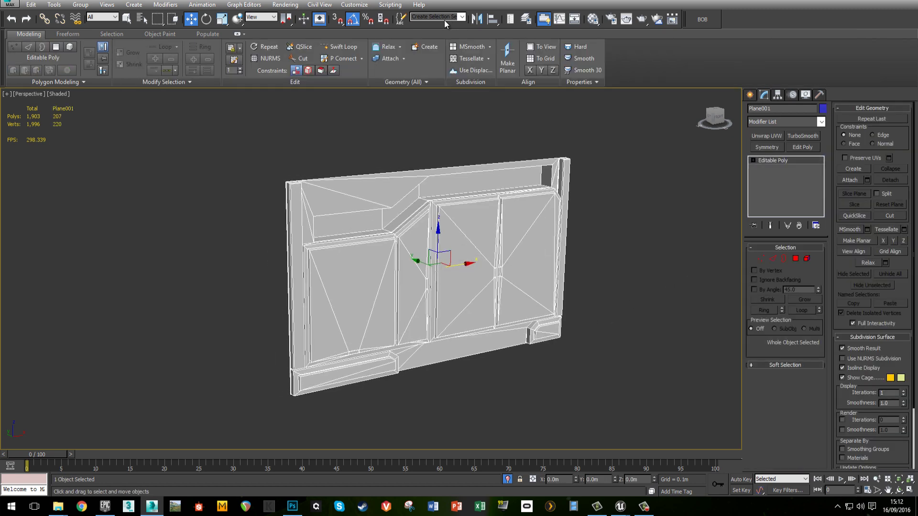
{"action": "left_click", "coordinate": [390, 5]}
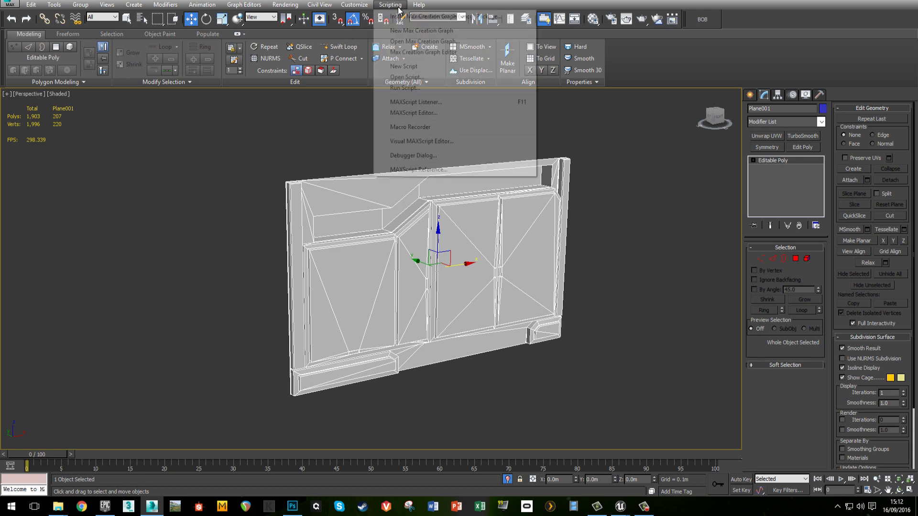
{"action": "left_click", "coordinate": [451, 89]}
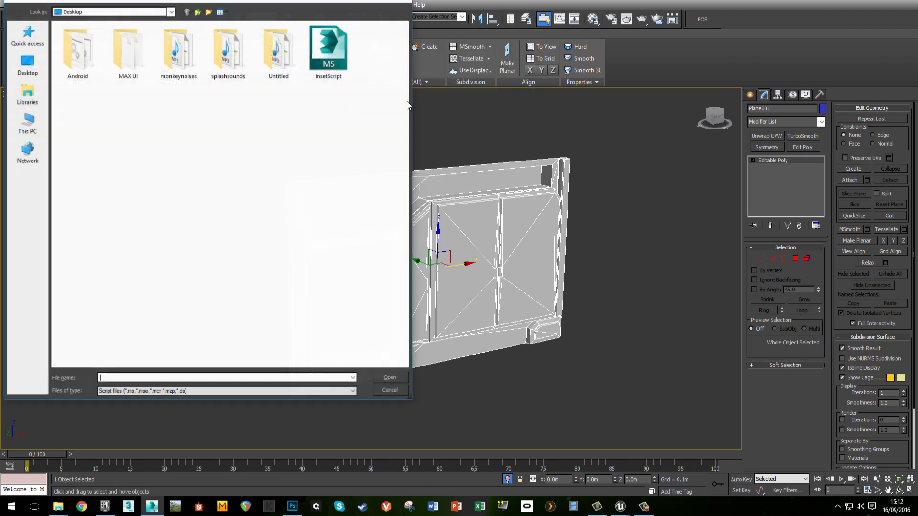
{"action": "double_click", "coordinate": [335, 57]}
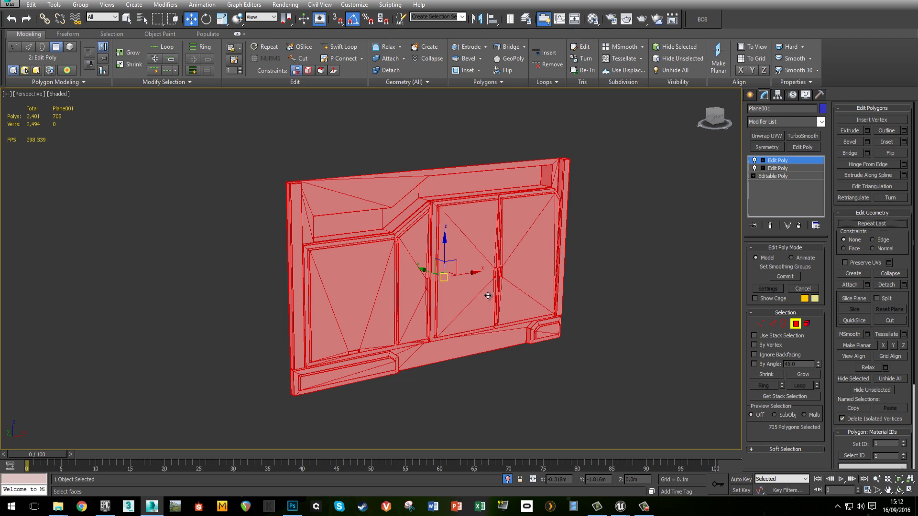
Step: Leave polygon editing, deselect the wall and examine the inset borders along its panel edges up close
{"action": "left_click", "coordinate": [617, 243]}
{"action": "middle_click_drag", "start_coordinate": [440, 257], "coordinate": [452, 265]}
{"action": "left_click", "coordinate": [806, 323]}
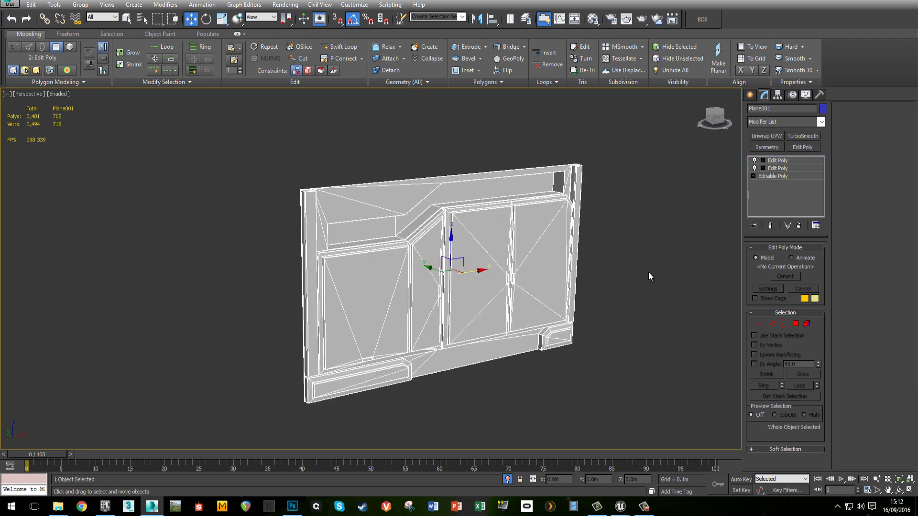
{"action": "left_click", "coordinate": [649, 272]}
{"action": "scroll", "coordinate": [458, 222], "scroll_direction": "up", "scroll_amount": 10}
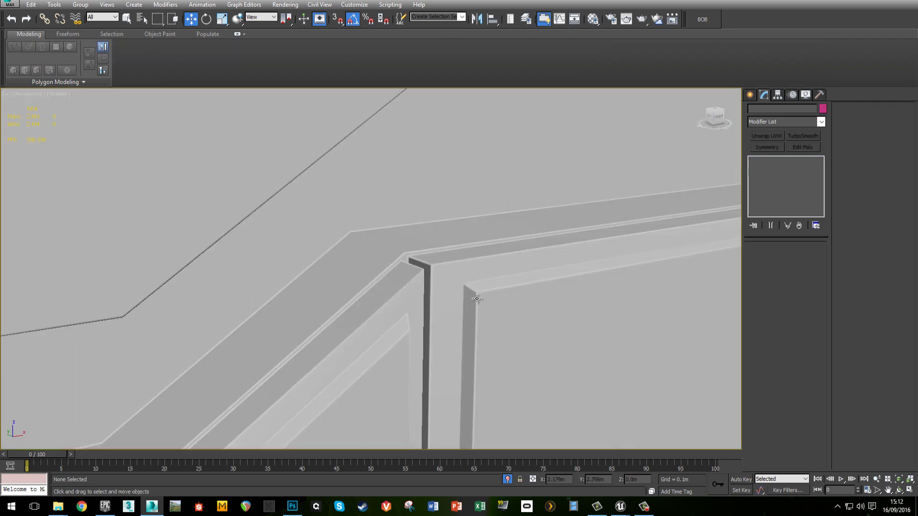
{"action": "scroll", "coordinate": [480, 300], "scroll_direction": "up", "scroll_amount": 4}
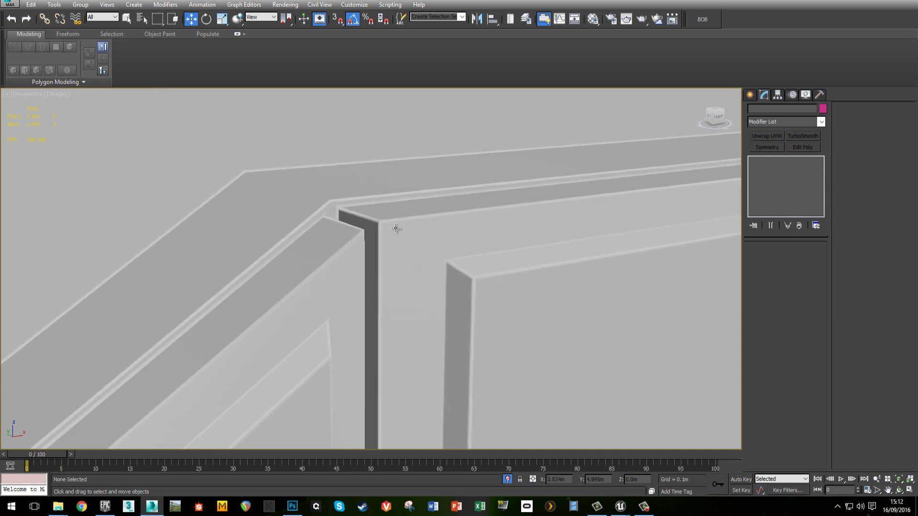
Step: Switch the wall to its base Editable Poly level, accepting the topology warning, and examine the panel edges without the insets
{"action": "left_click", "coordinate": [479, 278]}
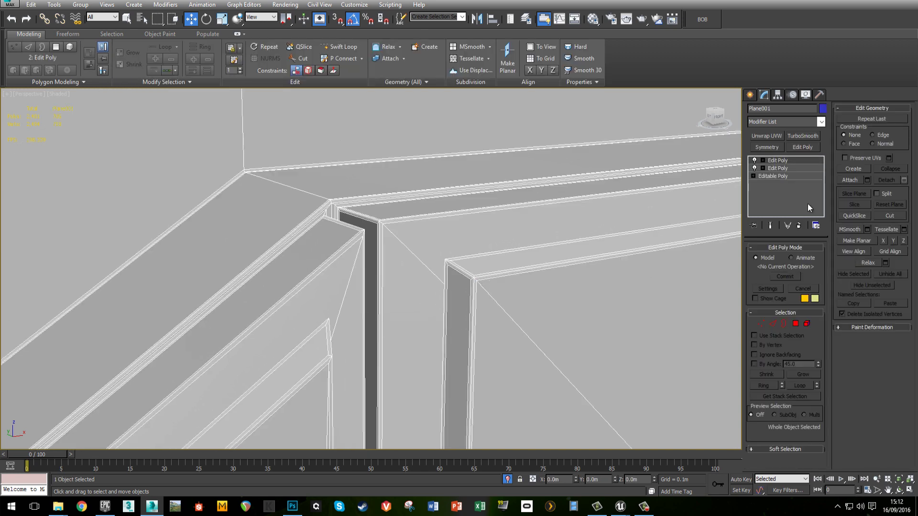
{"action": "left_click", "coordinate": [786, 177]}
{"action": "left_click", "coordinate": [506, 275]}
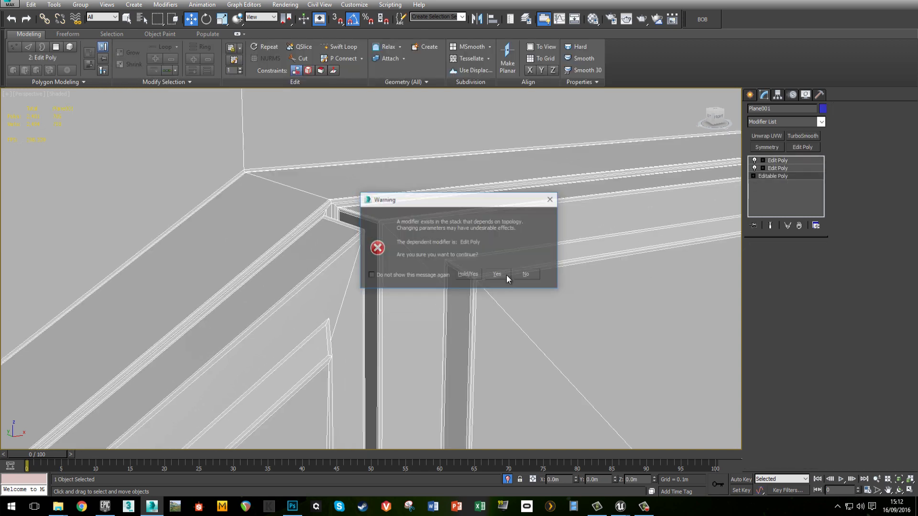
{"action": "scroll", "coordinate": [579, 267], "scroll_direction": "down", "scroll_amount": 3}
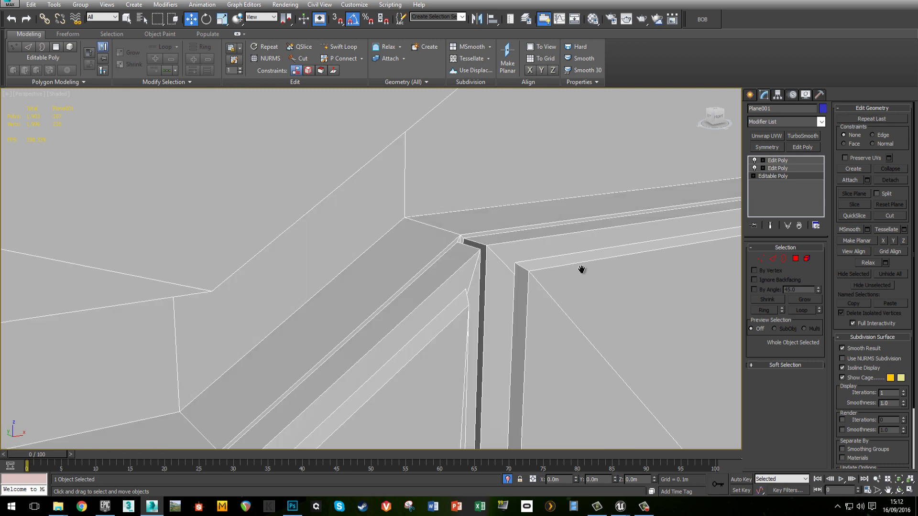
{"action": "middle_click_drag", "start_coordinate": [582, 270], "coordinate": [444, 271]}
{"action": "middle_click_drag", "start_coordinate": [684, 203], "coordinate": [603, 231]}
{"action": "left_click", "coordinate": [734, 342]}
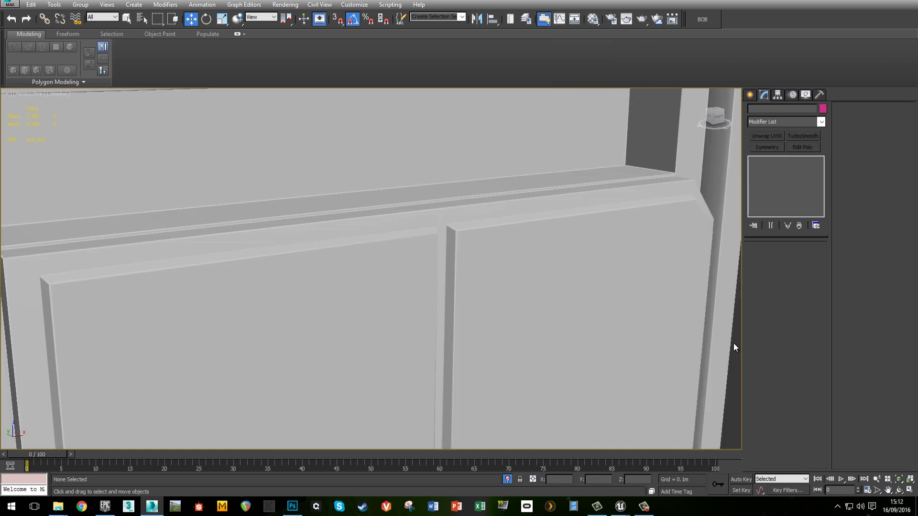
Step: Switch the wall's two Edit Poly modifiers off and back on to compare the panel edges without and with insets
{"action": "left_click", "coordinate": [684, 334]}
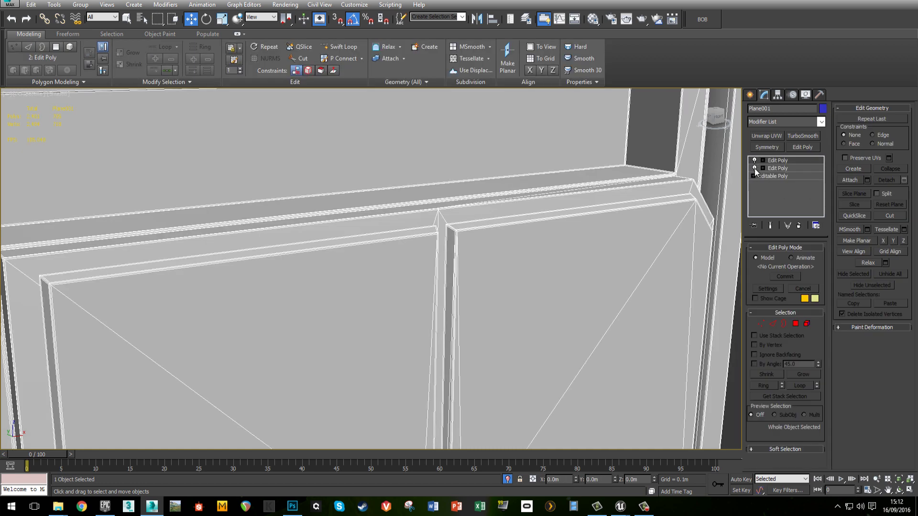
{"action": "middle_click_drag", "start_coordinate": [682, 232], "coordinate": [641, 318], "text": "alt"}
{"action": "left_click", "coordinate": [719, 321]}
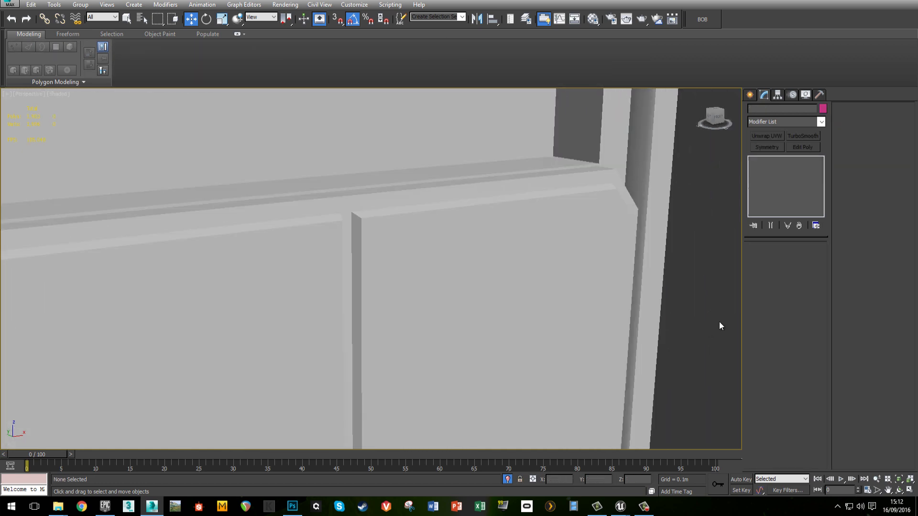
{"action": "scroll", "coordinate": [360, 217], "scroll_direction": "up", "scroll_amount": 2}
{"action": "middle_click_drag", "start_coordinate": [516, 276], "coordinate": [483, 262]}
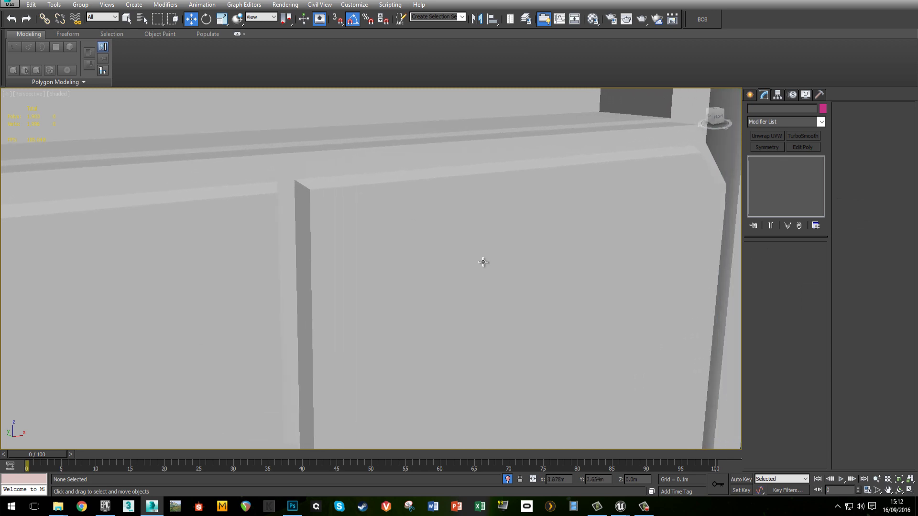
{"action": "left_click", "coordinate": [483, 262]}
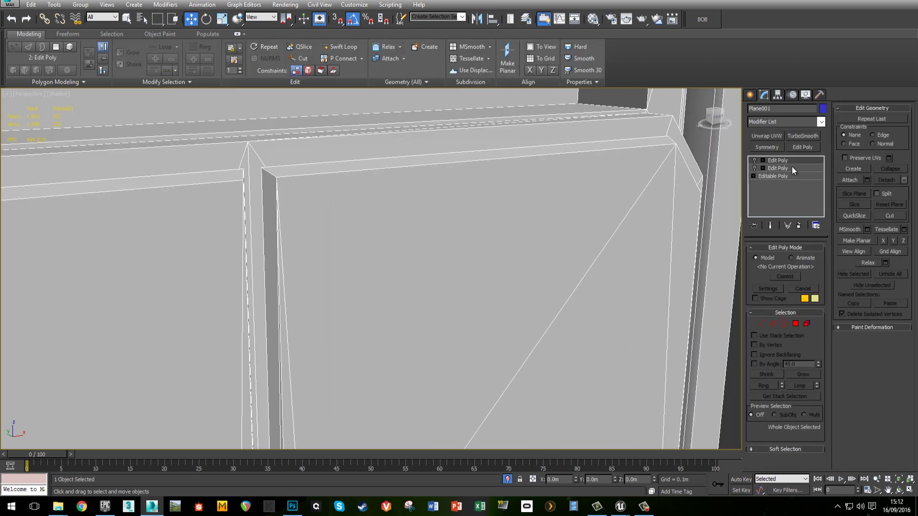
{"action": "left_click", "coordinate": [756, 170]}
{"action": "left_click", "coordinate": [755, 162]}
{"action": "middle_click_drag", "start_coordinate": [707, 291], "coordinate": [612, 262]}
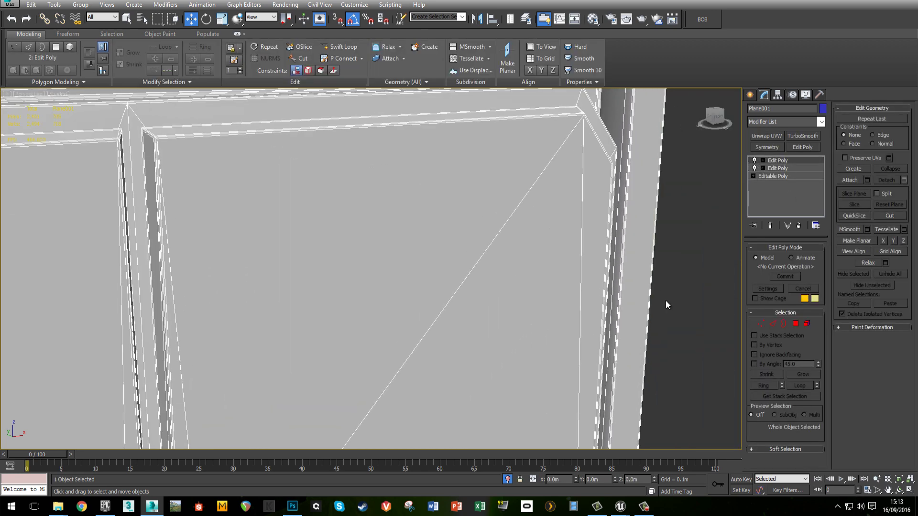
Step: Examine the inset wall's panel edges with the mesh selected and deselected to compare its topology and shading
{"action": "left_click", "coordinate": [665, 302]}
{"action": "middle_click_drag", "start_coordinate": [362, 232], "coordinate": [639, 286]}
{"action": "left_click", "coordinate": [422, 237]}
{"action": "scroll", "coordinate": [424, 241], "scroll_direction": "down", "scroll_amount": 2}
{"action": "middle_click_drag", "start_coordinate": [465, 281], "coordinate": [445, 206]}
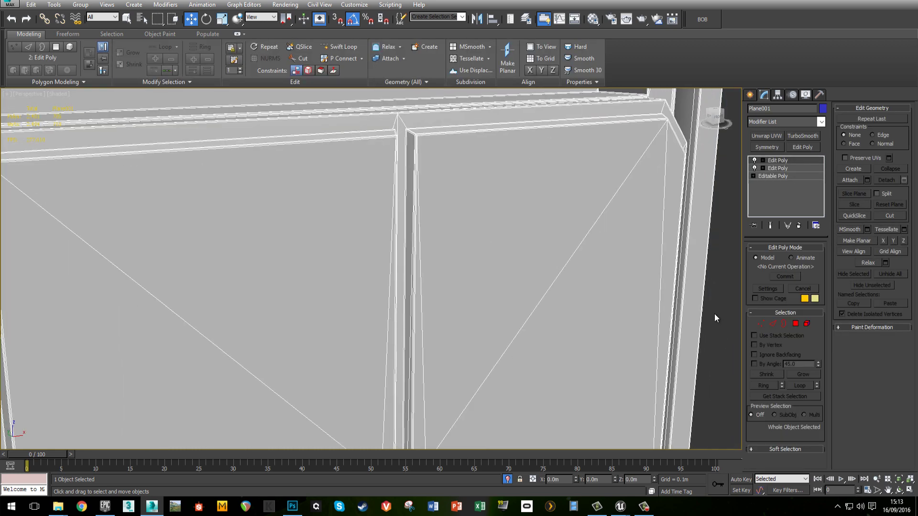
{"action": "left_click", "coordinate": [713, 311]}
{"action": "scroll", "coordinate": [532, 299], "scroll_direction": "down", "scroll_amount": 3}
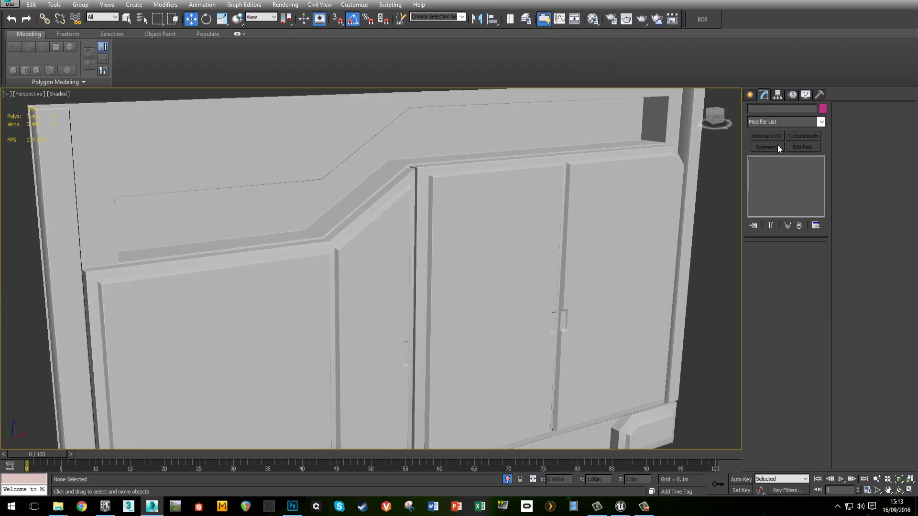
Step: Add an Unwrap UVW modifier to the wall and open its UV editor
{"action": "left_click", "coordinate": [584, 227]}
{"action": "scroll", "coordinate": [646, 256], "scroll_direction": "up", "scroll_amount": 1}
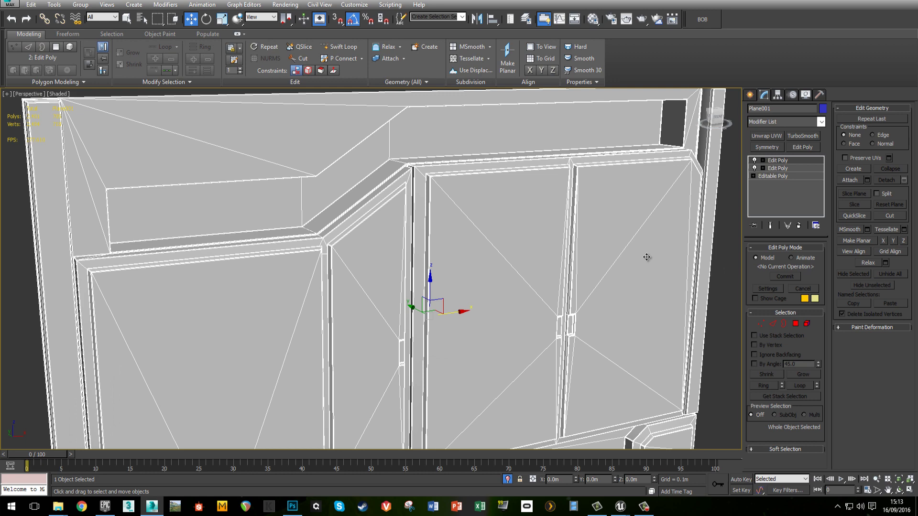
{"action": "left_click", "coordinate": [767, 136]}
{"action": "middle_click_drag", "start_coordinate": [586, 229], "coordinate": [596, 235]}
{"action": "key", "text": "ctrl+e"}
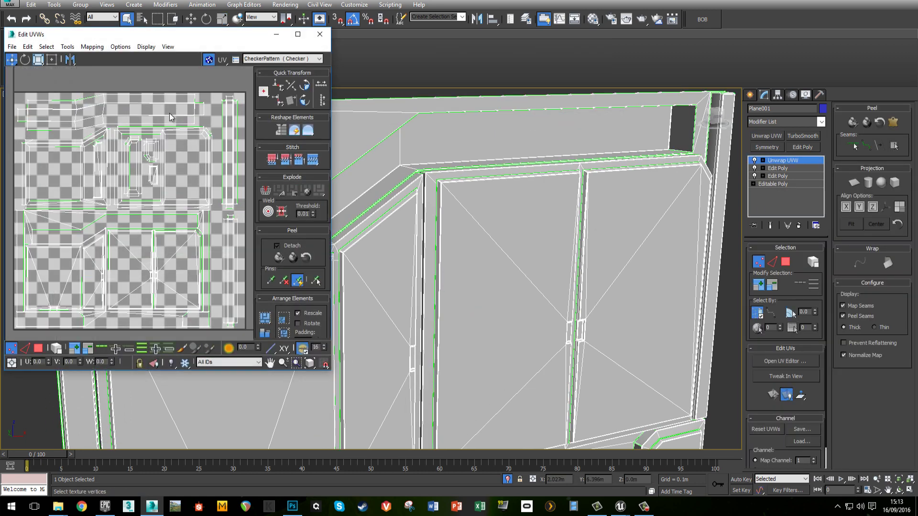
Step: Hide the checker background in the UV editor and maximize the editor
{"action": "left_click", "coordinate": [208, 60]}
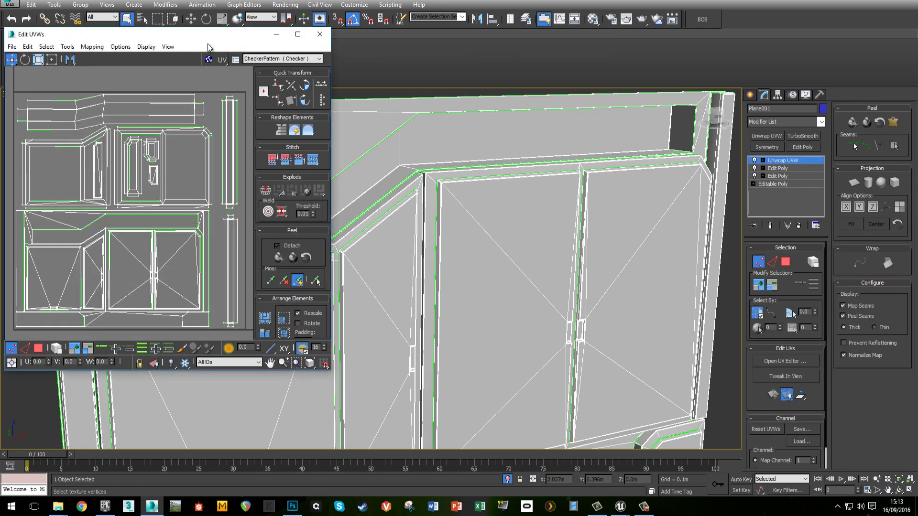
{"action": "left_click_drag", "start_coordinate": [212, 44], "coordinate": [541, 31]}
{"action": "double_click", "coordinate": [541, 31]}
Step: Examine how the inset edge strips lie in the UV layout around the panel corners and island borders
{"action": "scroll", "coordinate": [380, 282], "scroll_direction": "up", "scroll_amount": 5}
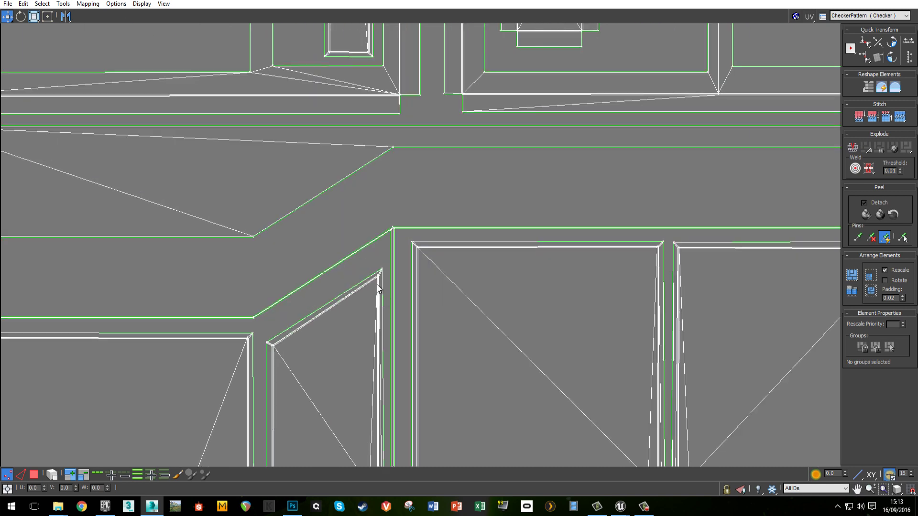
{"action": "scroll", "coordinate": [444, 261], "scroll_direction": "up", "scroll_amount": 3}
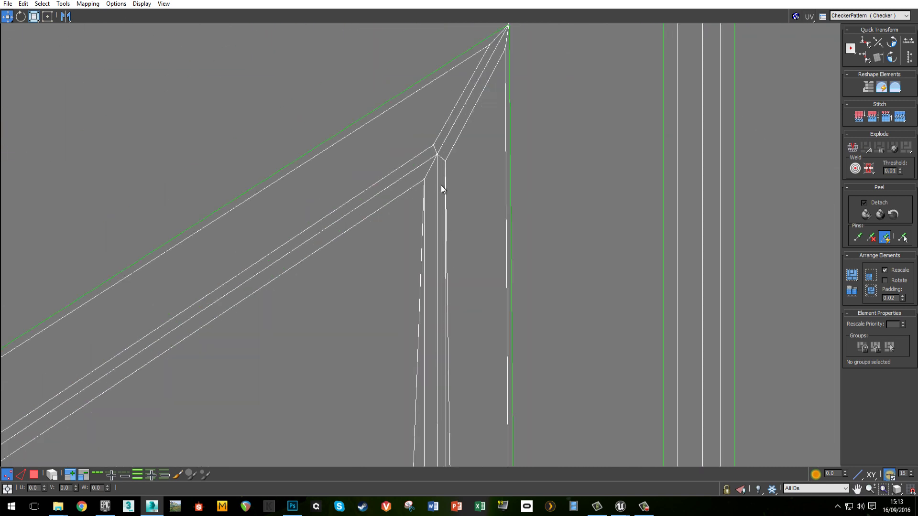
{"action": "scroll", "coordinate": [430, 262], "scroll_direction": "down", "scroll_amount": 3}
{"action": "scroll", "coordinate": [304, 270], "scroll_direction": "up", "scroll_amount": 3}
{"action": "middle_click_drag", "start_coordinate": [127, 390], "coordinate": [402, 205]}
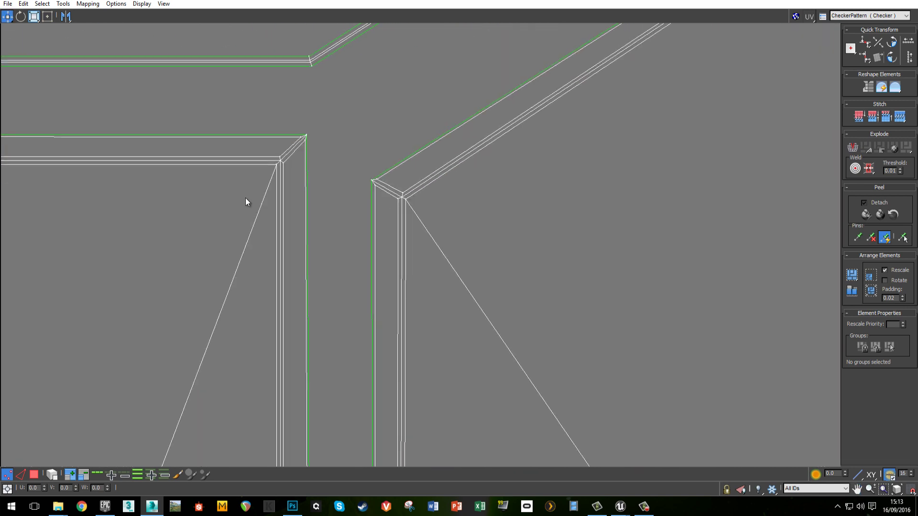
{"action": "middle_click_drag", "start_coordinate": [246, 198], "coordinate": [395, 266]}
{"action": "scroll", "coordinate": [471, 162], "scroll_direction": "down", "scroll_amount": 6}
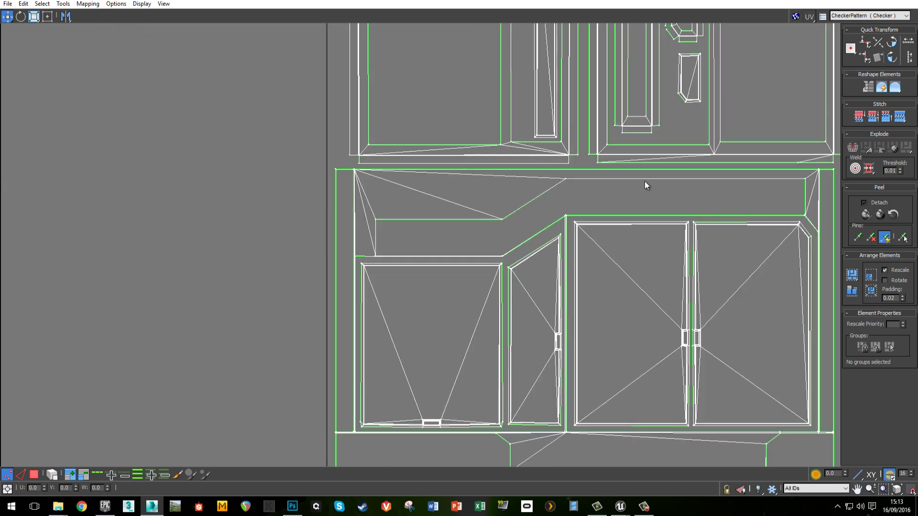
{"action": "middle_click_drag", "start_coordinate": [595, 112], "coordinate": [552, 1]}
{"action": "scroll", "coordinate": [415, 220], "scroll_direction": "up", "scroll_amount": 5}
{"action": "scroll", "coordinate": [472, 314], "scroll_direction": "up", "scroll_amount": 3}
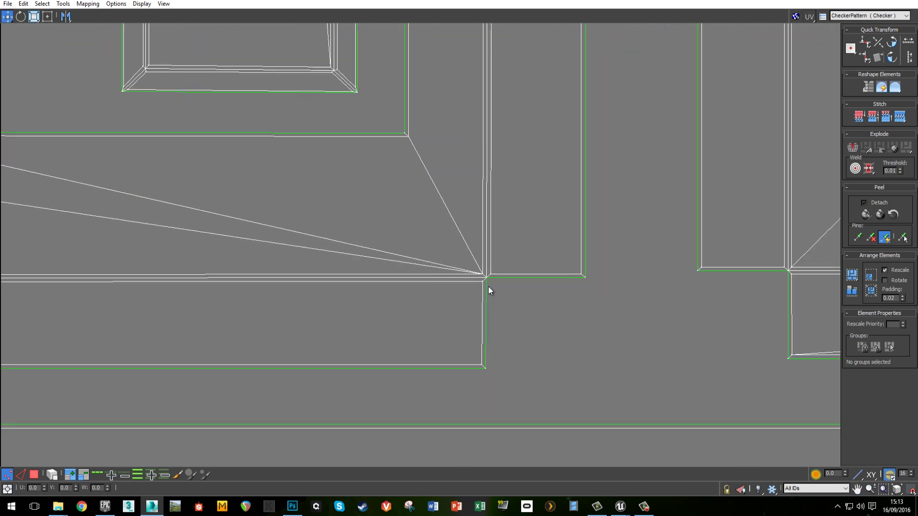
{"action": "scroll", "coordinate": [489, 287], "scroll_direction": "down", "scroll_amount": 10}
{"action": "middle_click_drag", "start_coordinate": [466, 355], "coordinate": [394, 438]}
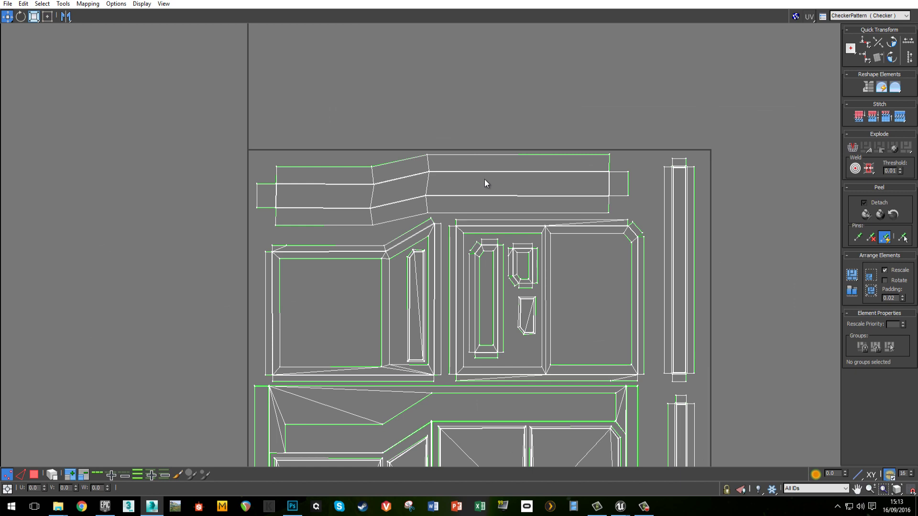
Step: Restore the UV editor to its smaller size, switch to polygon selection and select the overlapped polygons
{"action": "left_click", "coordinate": [909, 1]}
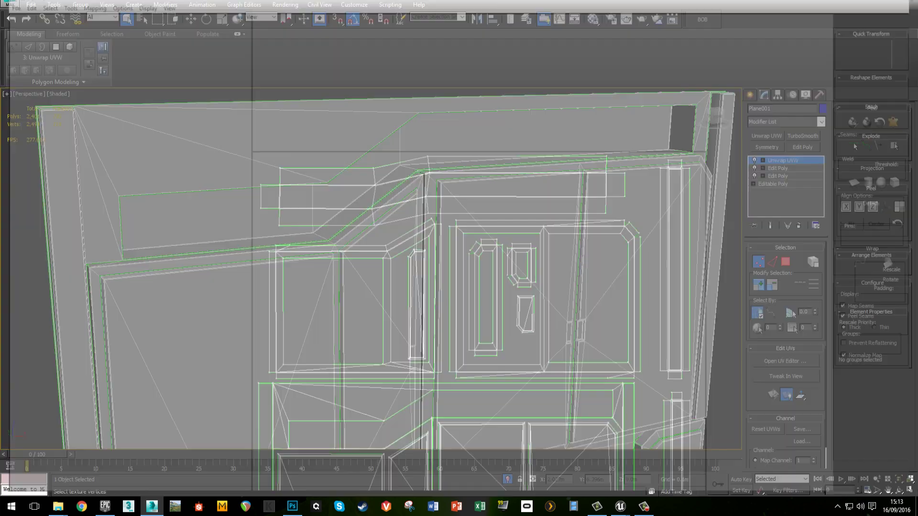
{"action": "key", "text": "m"}
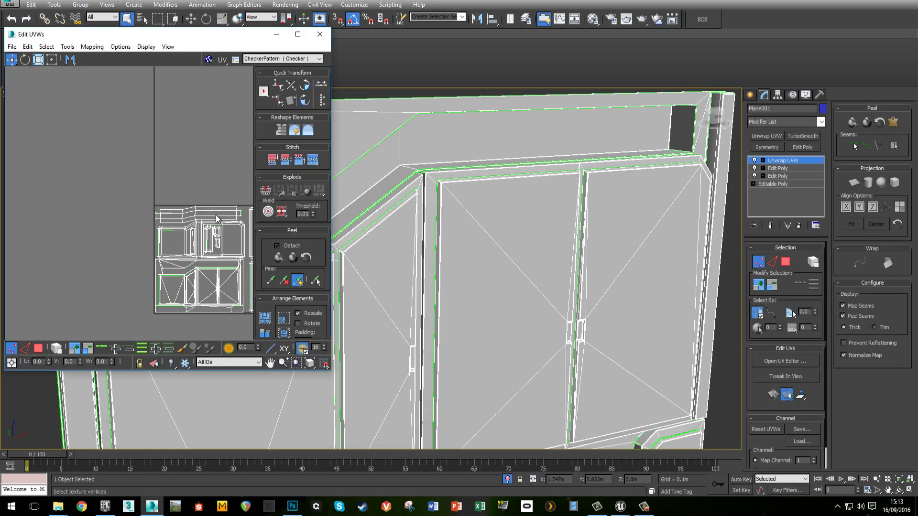
{"action": "middle_click_drag", "start_coordinate": [148, 244], "coordinate": [95, 237]}
{"action": "key", "text": "3"}
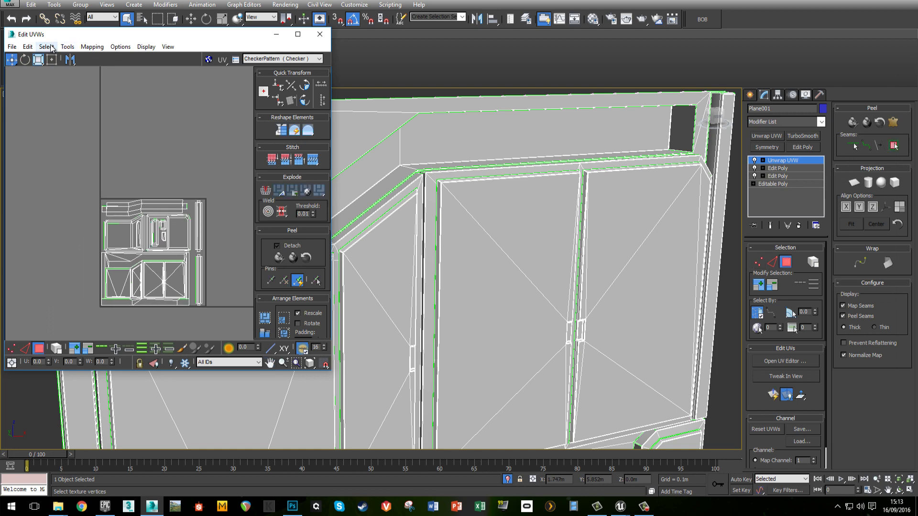
{"action": "left_click", "coordinate": [47, 46]}
{"action": "left_click", "coordinate": [77, 138]}
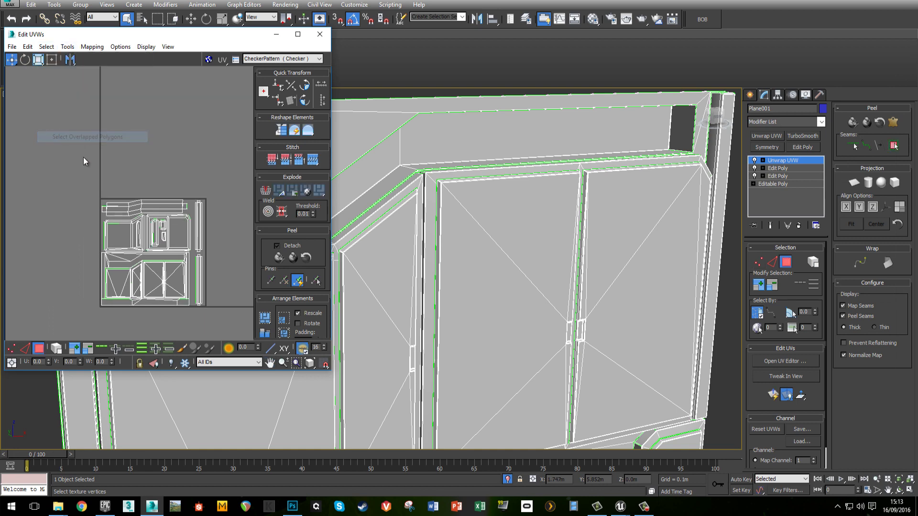
Step: Close the UV editor and remove the Unwrap UVW modifier from the wall's modifier stack
{"action": "left_click", "coordinate": [320, 34]}
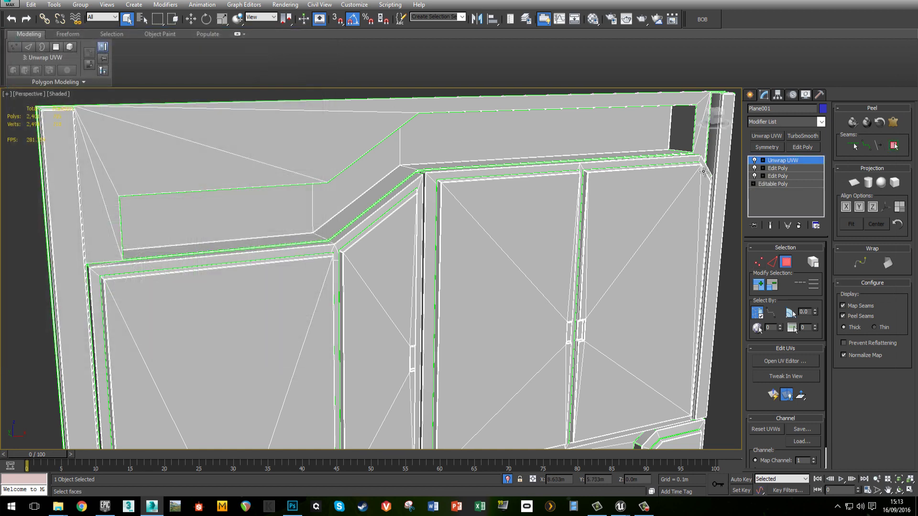
{"action": "left_click", "coordinate": [798, 227]}
{"action": "middle_click_drag", "start_coordinate": [604, 272], "coordinate": [539, 262]}
{"action": "left_click", "coordinate": [699, 283]}
{"action": "scroll", "coordinate": [699, 283], "scroll_direction": "down", "scroll_amount": 6}
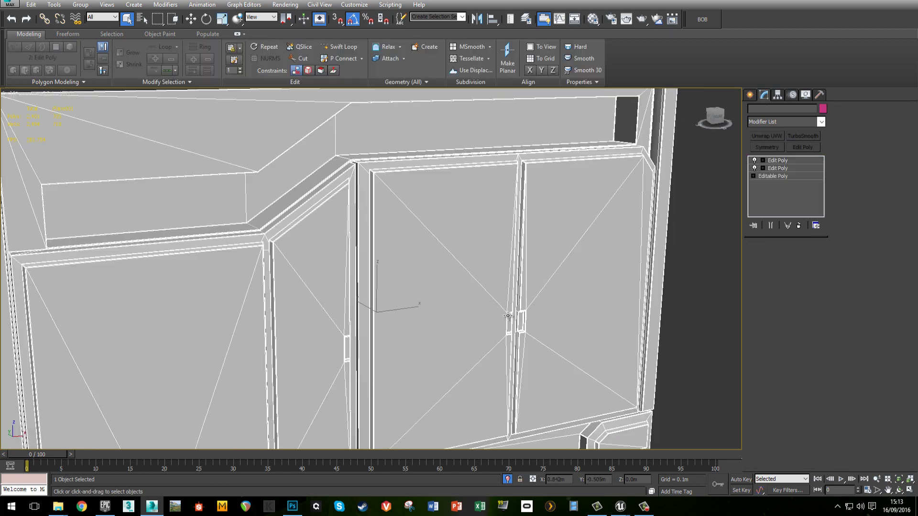
{"action": "scroll", "coordinate": [463, 244], "scroll_direction": "up", "scroll_amount": 4}
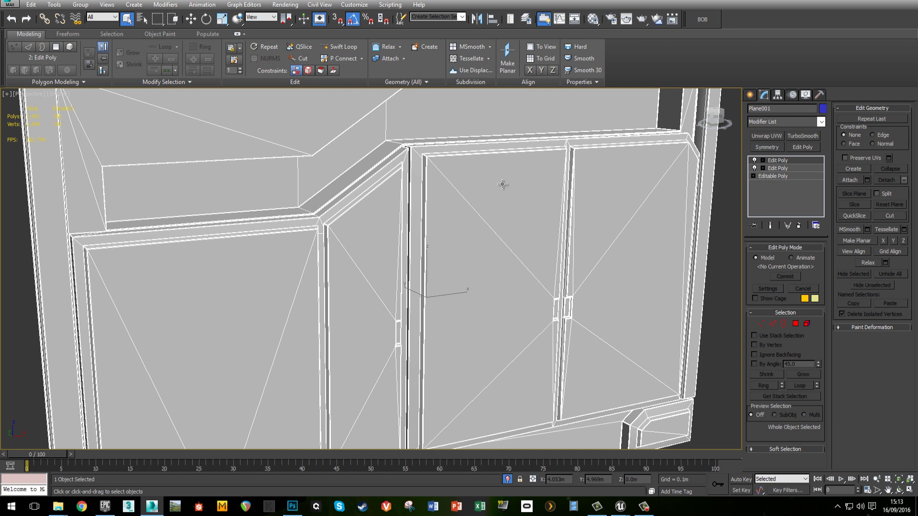
Step: Compare the wall's edge shading around the panel corners between the lower and the upper Edit Poly level
{"action": "left_click", "coordinate": [725, 268]}
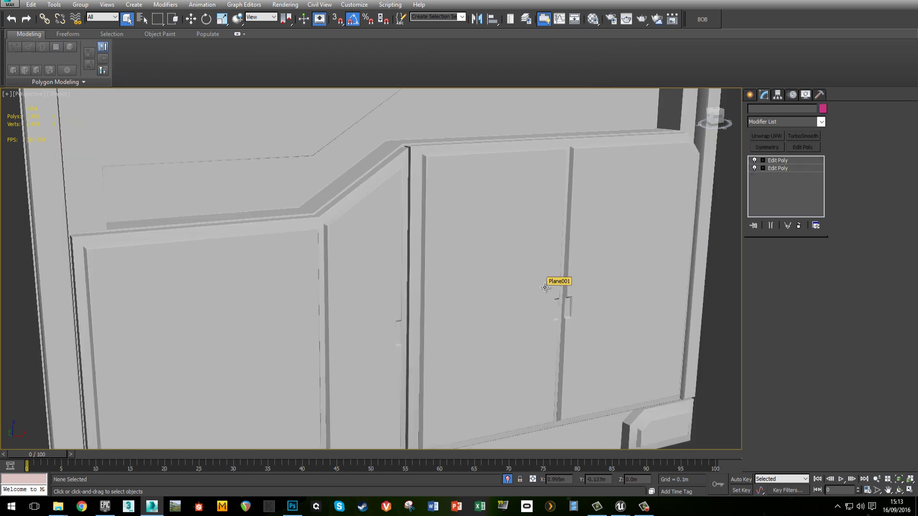
{"action": "left_click", "coordinate": [544, 287]}
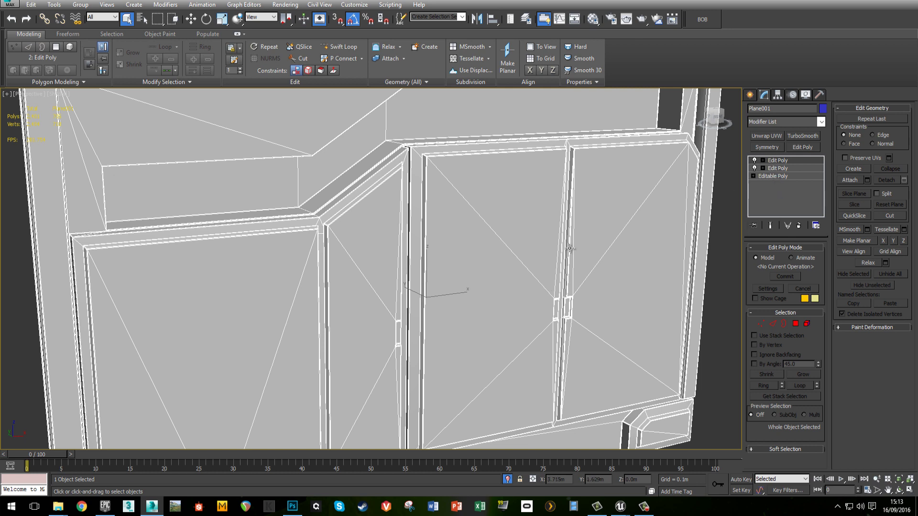
{"action": "middle_click_drag", "start_coordinate": [569, 248], "coordinate": [532, 247]}
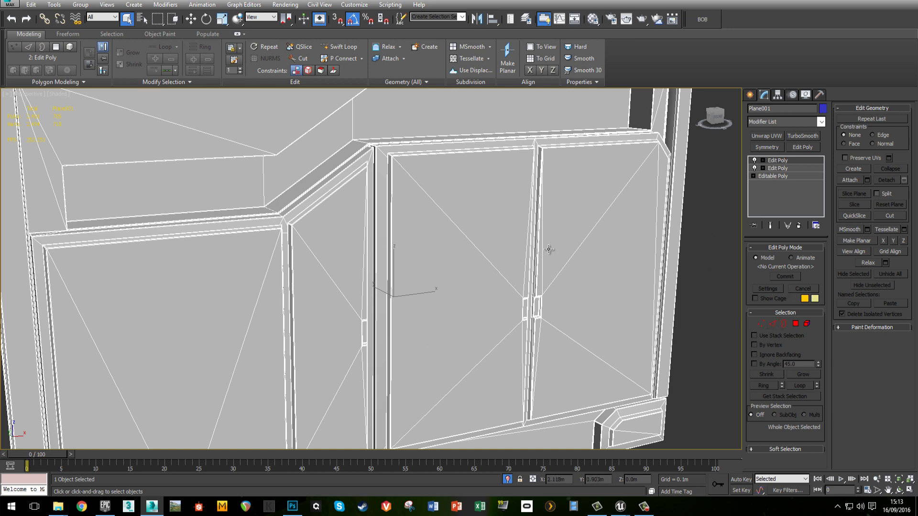
{"action": "left_click", "coordinate": [784, 170]}
{"action": "left_click", "coordinate": [498, 276]}
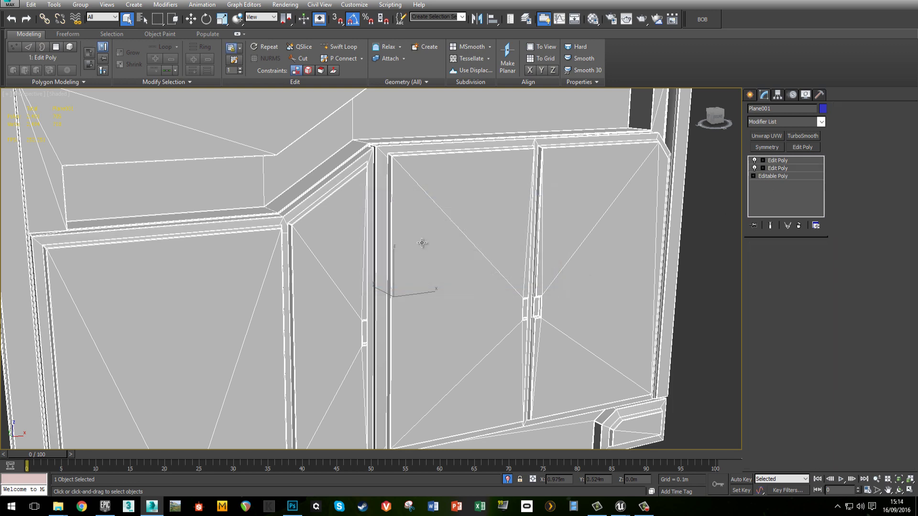
{"action": "middle_click_drag", "start_coordinate": [422, 244], "coordinate": [418, 214], "text": "alt"}
{"action": "scroll", "coordinate": [416, 208], "scroll_direction": "up", "scroll_amount": 7}
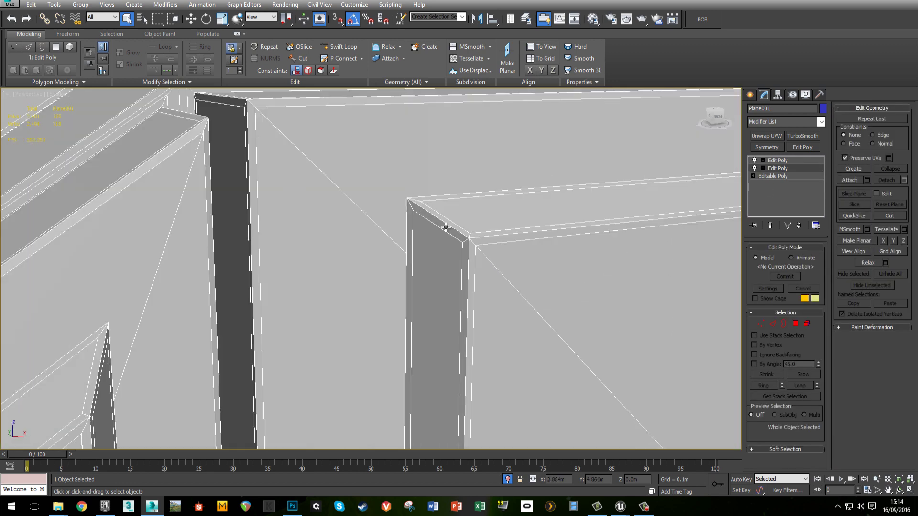
{"action": "left_click", "coordinate": [779, 160]}
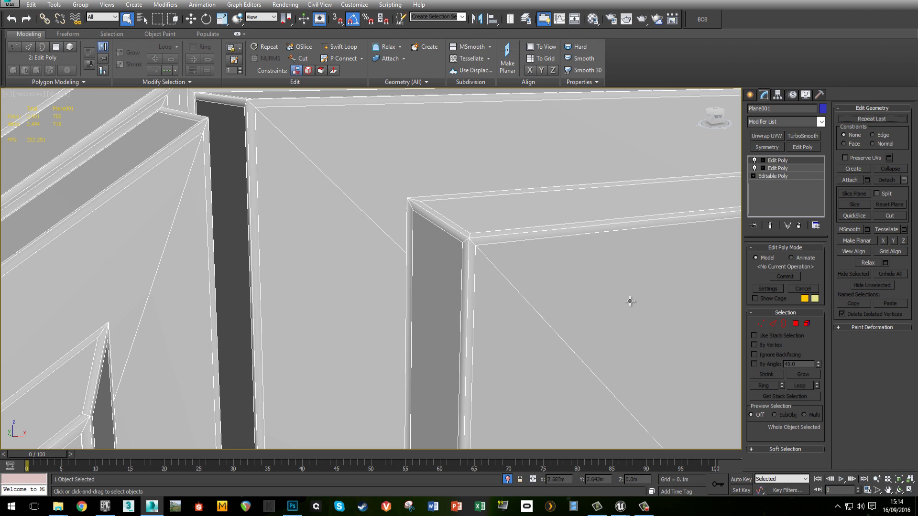
{"action": "scroll", "coordinate": [590, 285], "scroll_direction": "down", "scroll_amount": 3}
{"action": "middle_click_drag", "start_coordinate": [603, 297], "coordinate": [434, 274]}
{"action": "scroll", "coordinate": [555, 274], "scroll_direction": "down", "scroll_amount": 4}
{"action": "scroll", "coordinate": [636, 283], "scroll_direction": "down", "scroll_amount": 2}
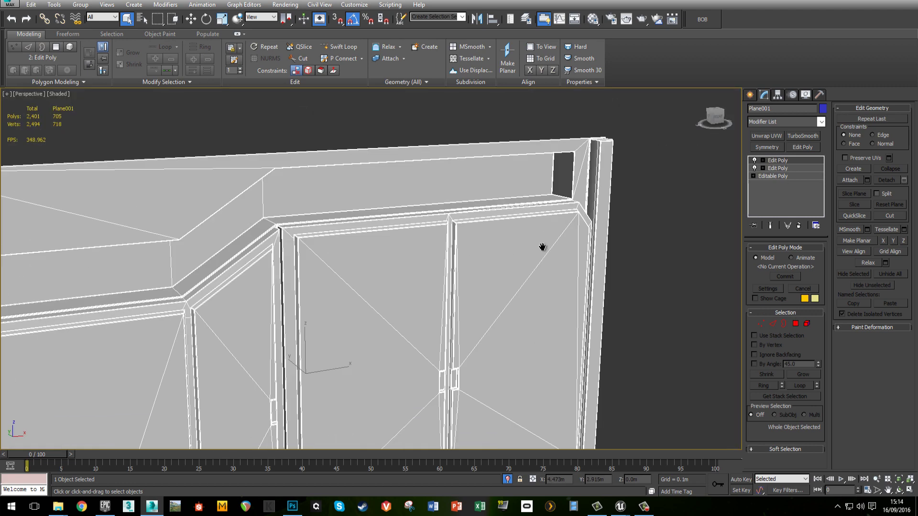
Step: Examine the shading and the edge insets across the whole wall, with and without its selection wireframe
{"action": "left_click", "coordinate": [618, 265]}
{"action": "middle_click_drag", "start_coordinate": [365, 282], "coordinate": [375, 281]}
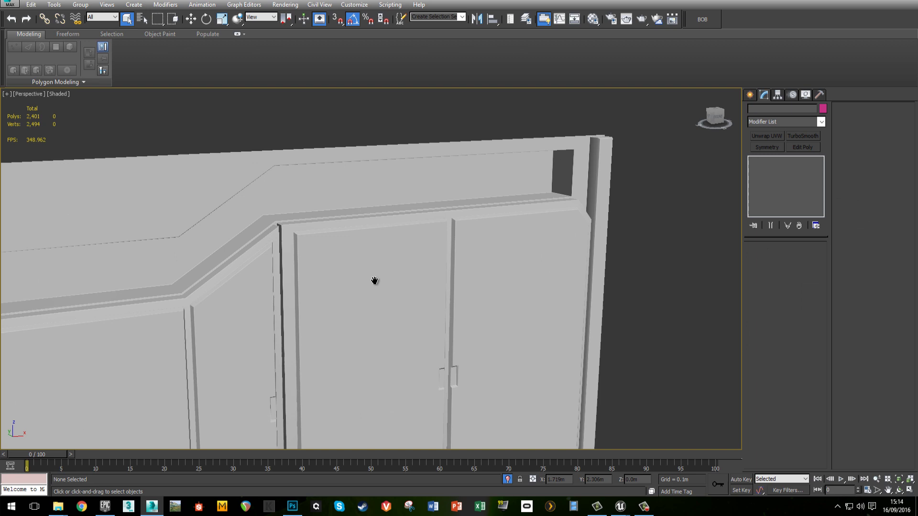
{"action": "left_click", "coordinate": [335, 252]}
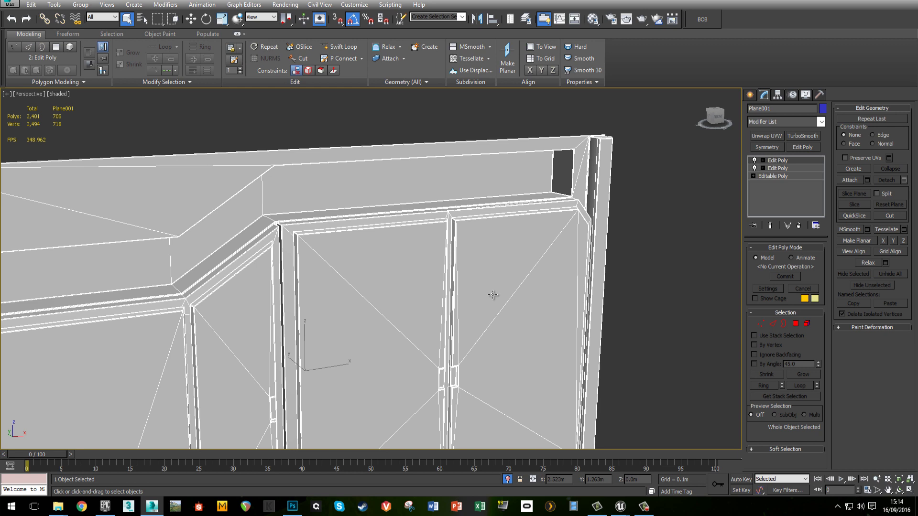
{"action": "left_click", "coordinate": [675, 266]}
{"action": "left_click", "coordinate": [410, 257]}
{"action": "middle_click_drag", "start_coordinate": [287, 289], "coordinate": [387, 214]}
{"action": "scroll", "coordinate": [367, 266], "scroll_direction": "down", "scroll_amount": 3}
{"action": "middle_click_drag", "start_coordinate": [377, 270], "coordinate": [404, 268], "text": "alt"}
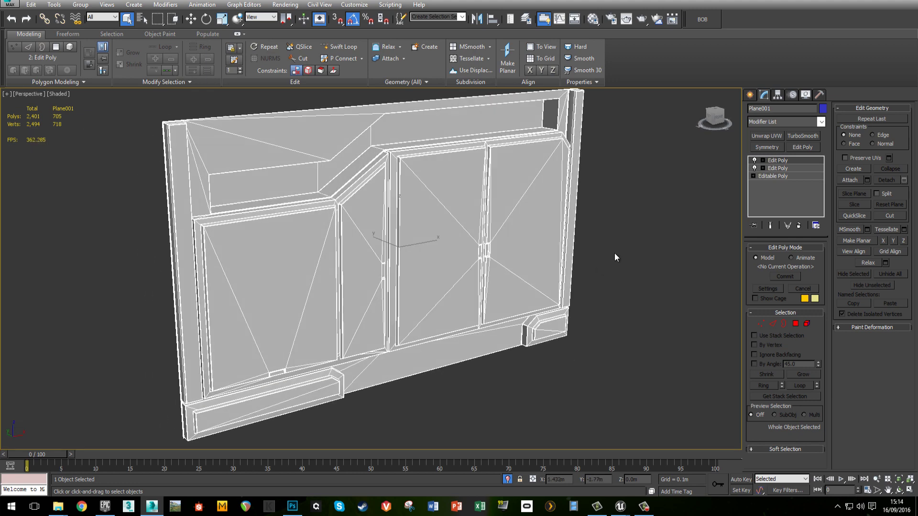
{"action": "left_click", "coordinate": [620, 247]}
{"action": "middle_click_drag", "start_coordinate": [459, 243], "coordinate": [485, 268]}
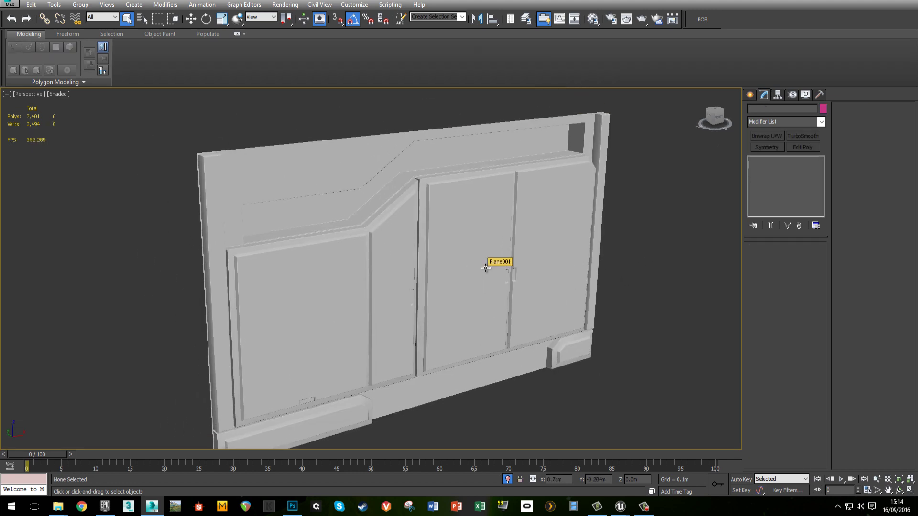
Step: Export the selected wall as an FBX, replacing wall.FBX in the week3 folder with the existing export options
{"action": "left_click", "coordinate": [485, 268]}
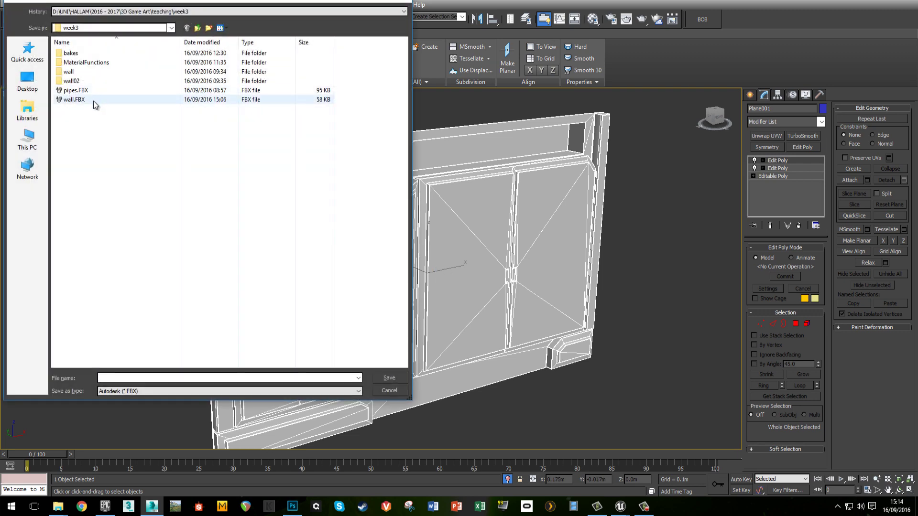
{"action": "double_click", "coordinate": [92, 101]}
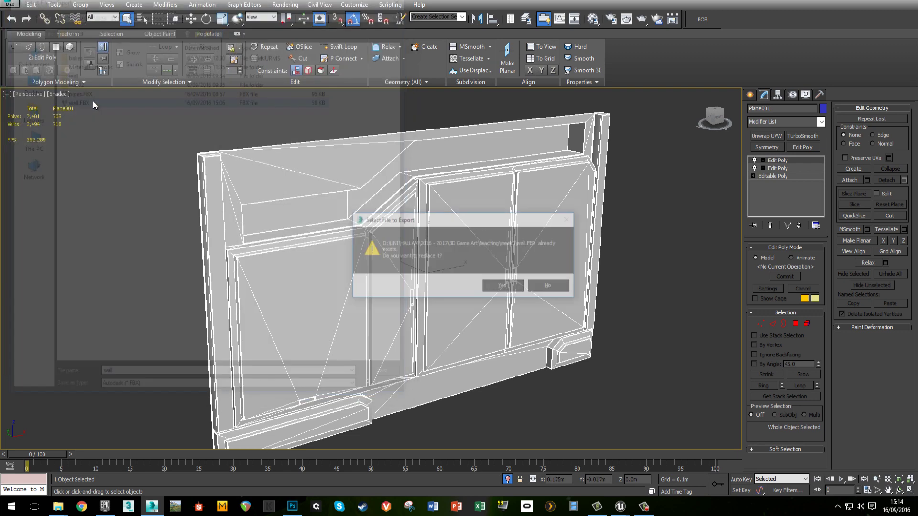
{"action": "left_click", "coordinate": [506, 288]}
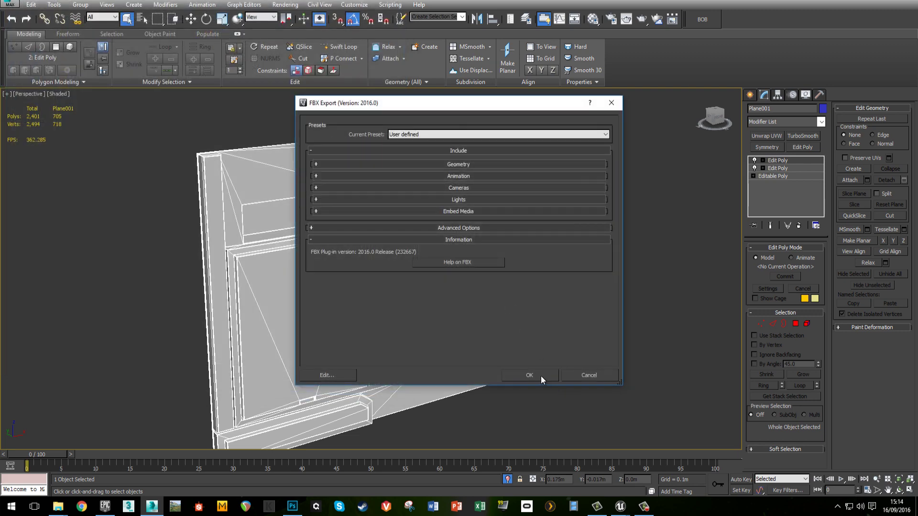
{"action": "left_click", "coordinate": [529, 375]}
{"action": "left_click", "coordinate": [664, 310]}
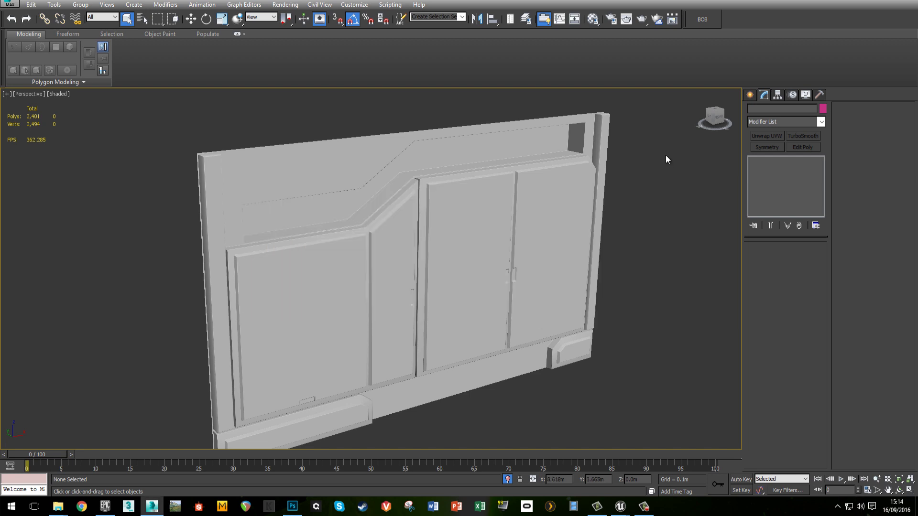
Step: Switch to Knald and load its baker
{"action": "middle_click_drag", "start_coordinate": [461, 264], "coordinate": [483, 258]}
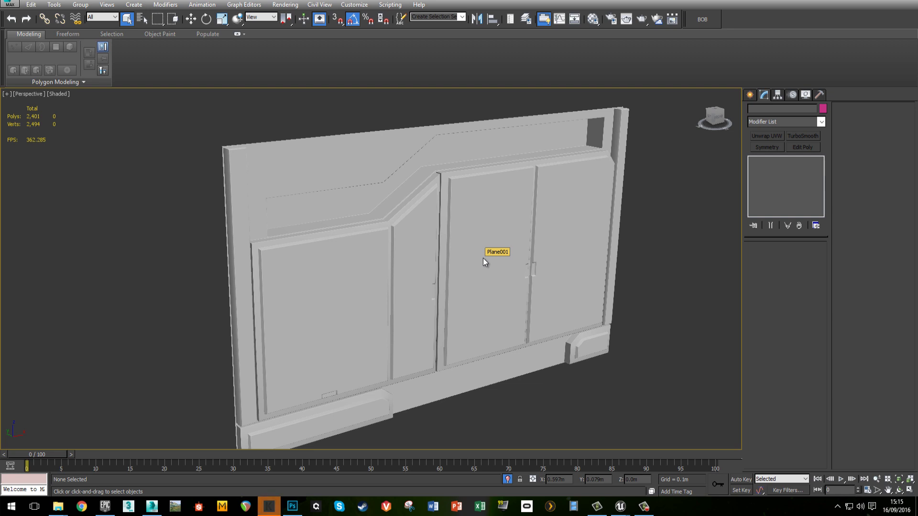
{"action": "left_click", "coordinate": [274, 506]}
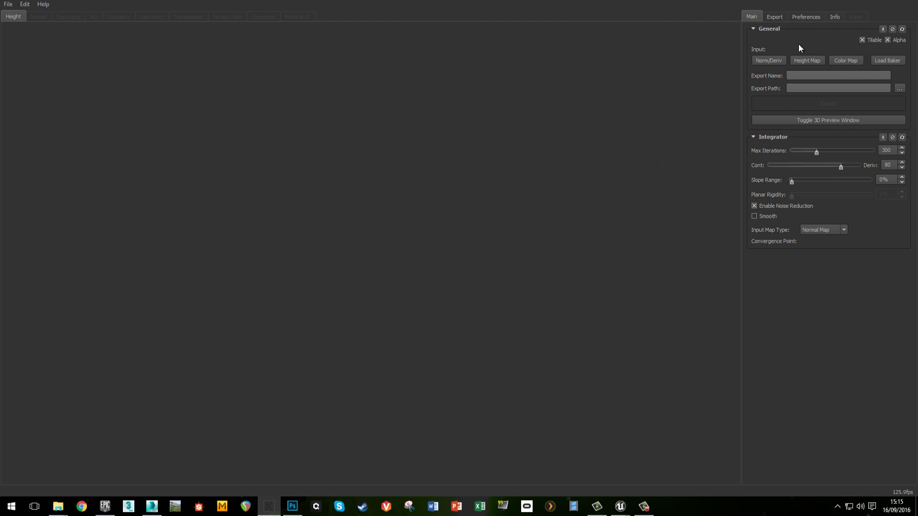
{"action": "left_click", "coordinate": [8, 4]}
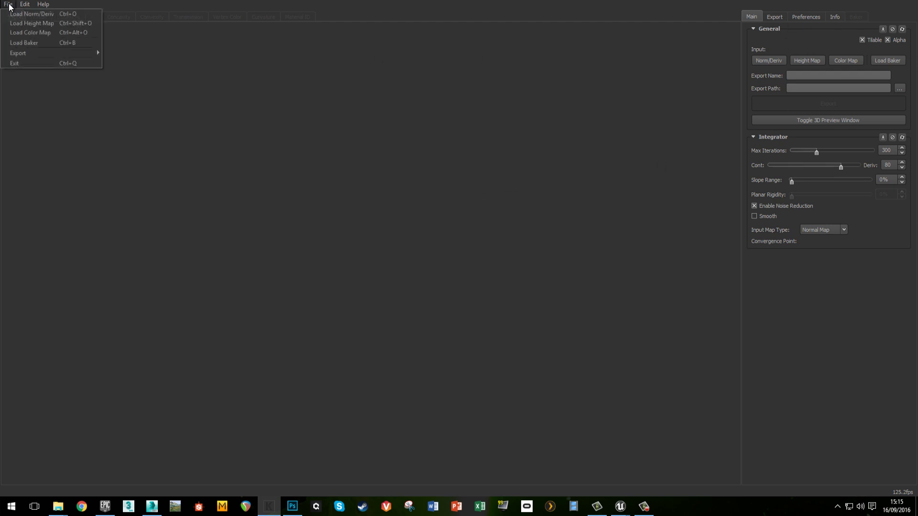
{"action": "left_click", "coordinate": [225, 129]}
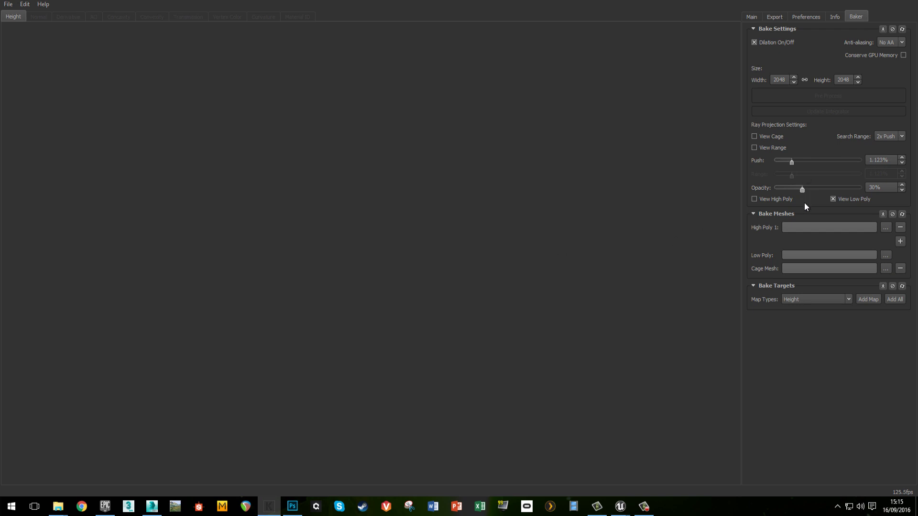
Step: Load wall.FBX from the week3 folder as both the low poly and the high poly bake mesh
{"action": "left_click", "coordinate": [886, 255]}
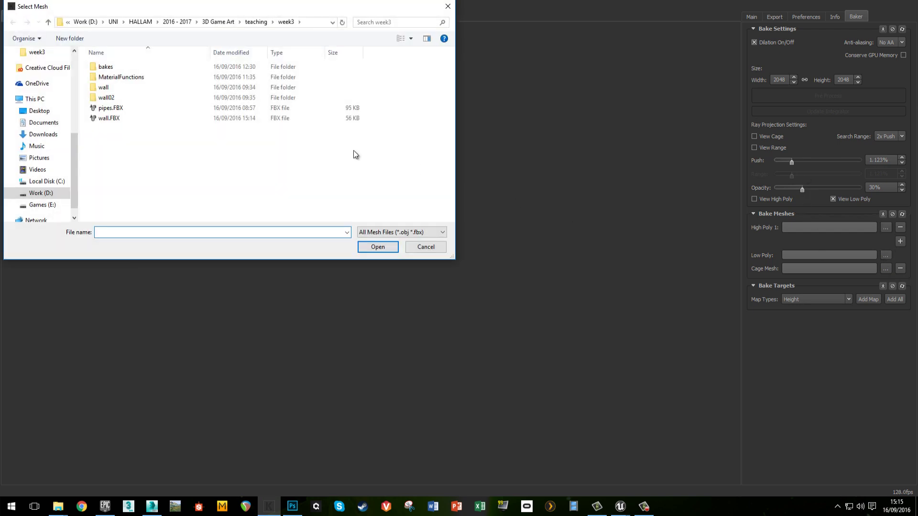
{"action": "double_click", "coordinate": [118, 118]}
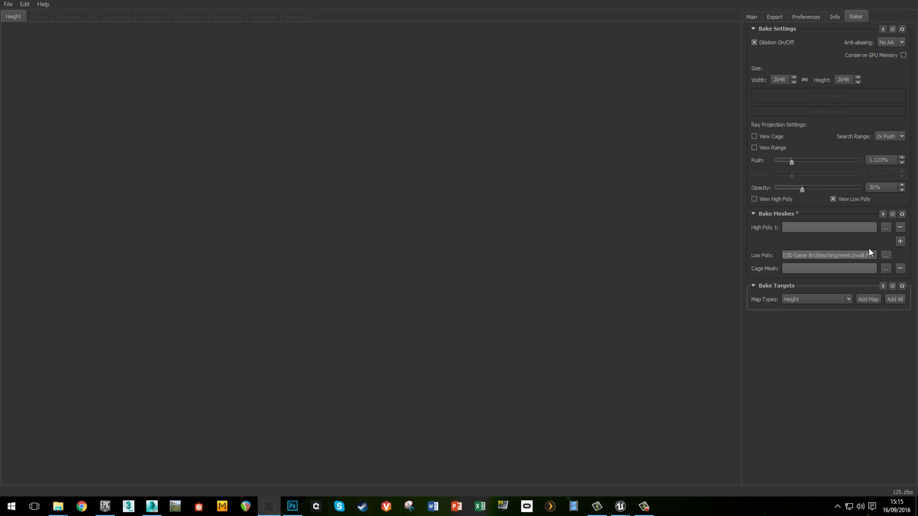
{"action": "left_click", "coordinate": [885, 227]}
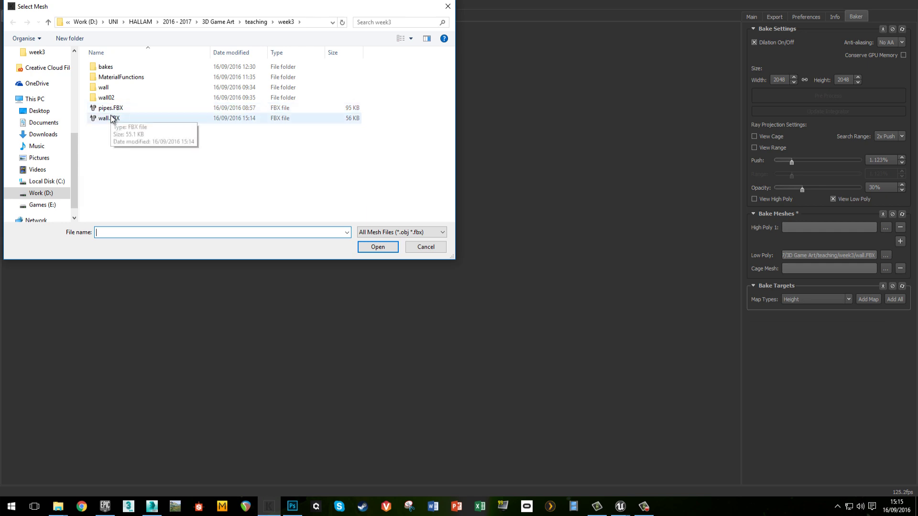
{"action": "double_click", "coordinate": [117, 118]}
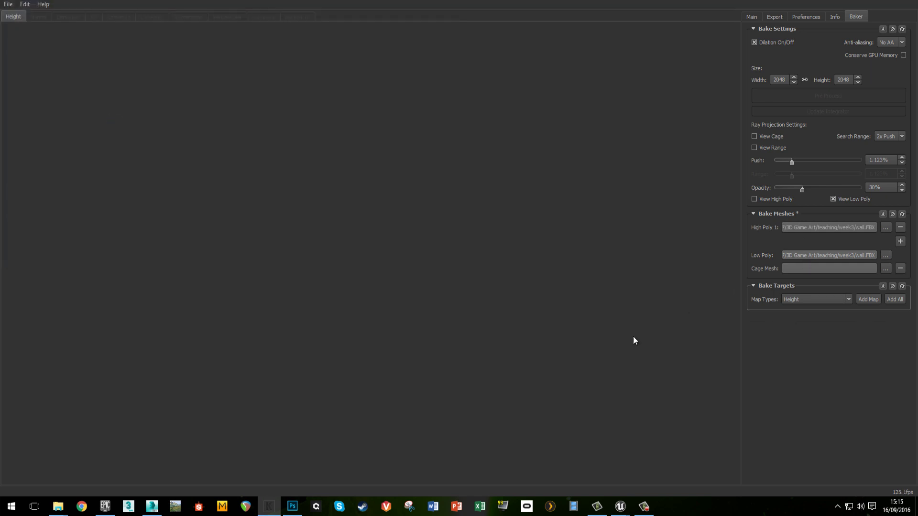
Step: Switch back to 3ds Max, select the wall and compare its base Editable Poly mesh with the upper Edit Poly level
{"action": "left_click", "coordinate": [151, 506]}
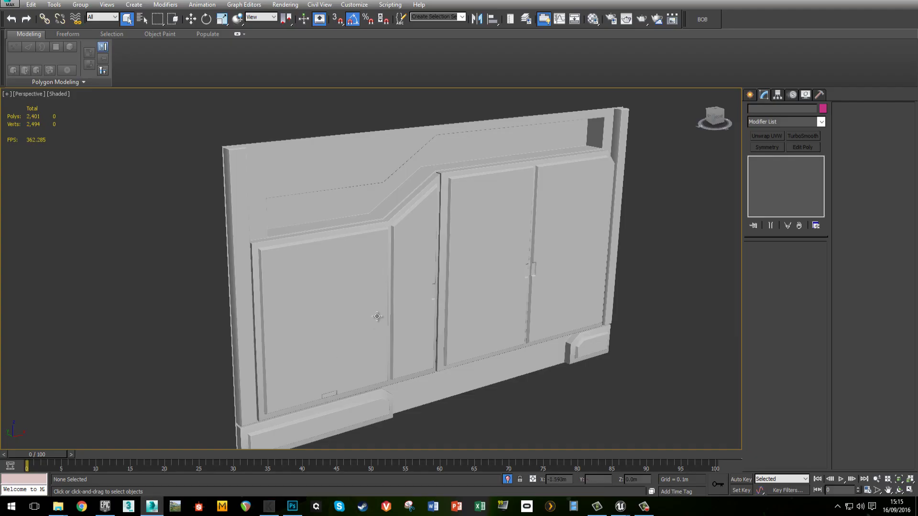
{"action": "key", "text": "alt+Tab"}
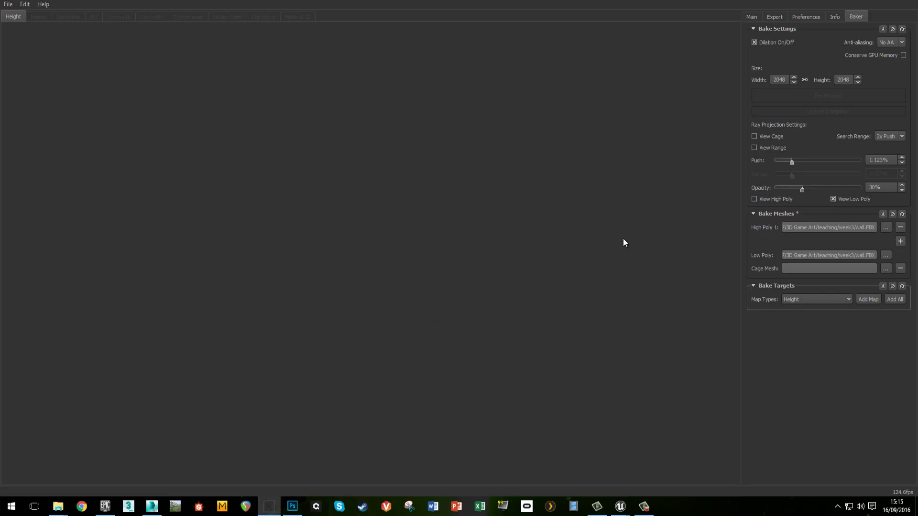
{"action": "key", "text": "alt+Tab"}
{"action": "left_click", "coordinate": [463, 298]}
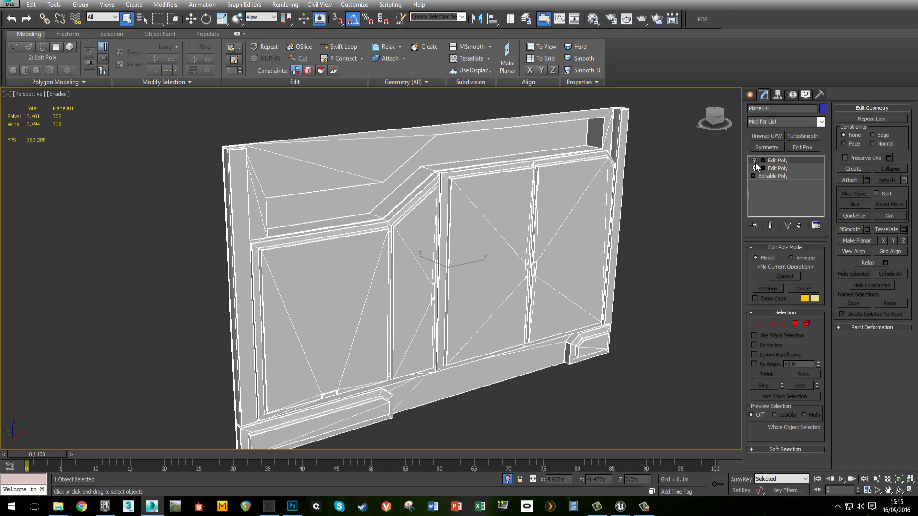
{"action": "left_click", "coordinate": [771, 175]}
{"action": "left_click", "coordinate": [497, 275]}
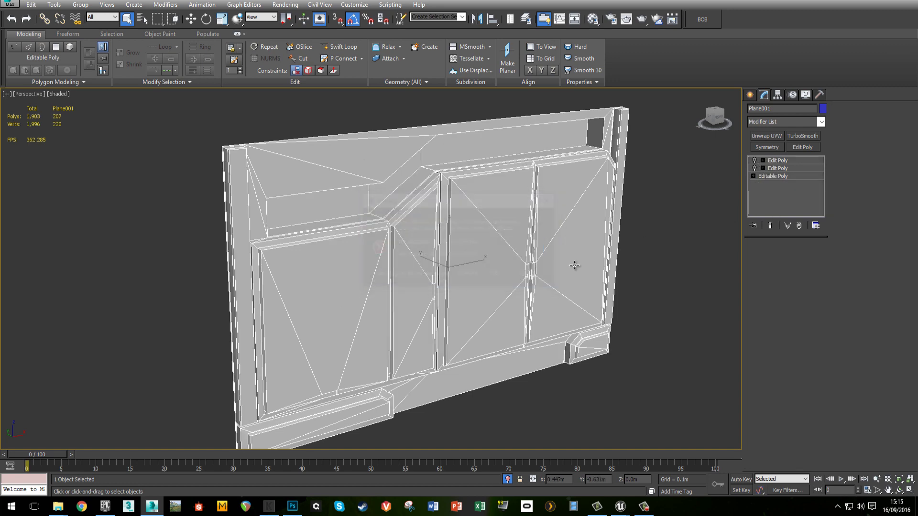
{"action": "scroll", "coordinate": [484, 201], "scroll_direction": "up", "scroll_amount": 8}
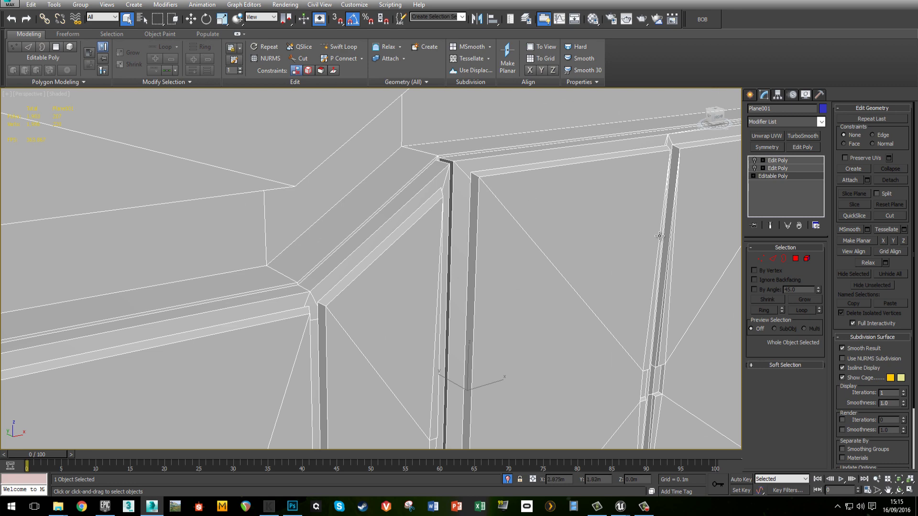
{"action": "left_click", "coordinate": [788, 163]}
{"action": "scroll", "coordinate": [493, 262], "scroll_direction": "down", "scroll_amount": 10}
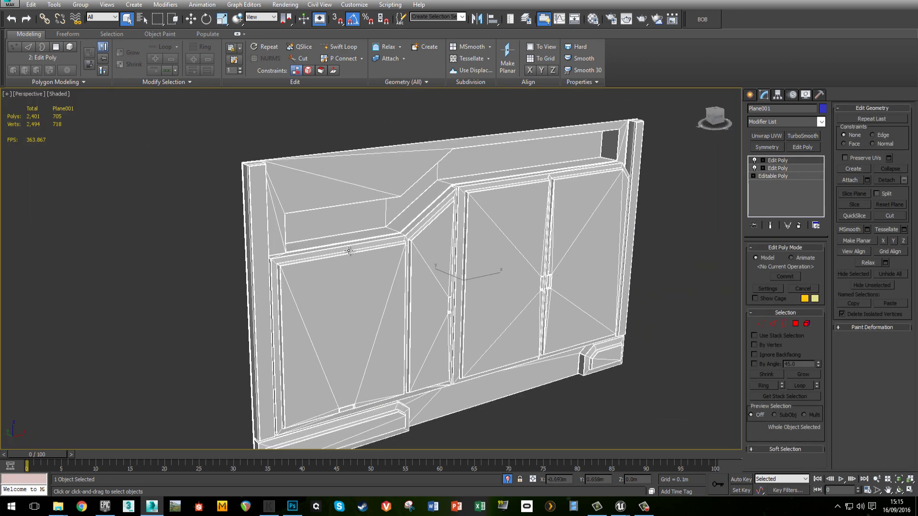
Step: Add a Chamfer modifier on top of the wall's Edit Poly modifiers
{"action": "left_click", "coordinate": [676, 251]}
{"action": "left_click", "coordinate": [495, 229]}
{"action": "middle_click_drag", "start_coordinate": [546, 238], "coordinate": [530, 259]}
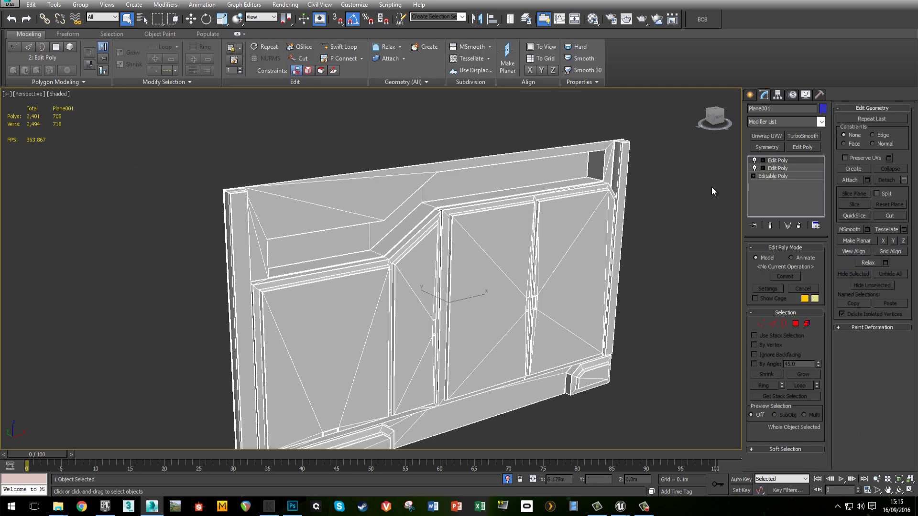
{"action": "left_click", "coordinate": [779, 123]}
{"action": "type", "text": "ch"}
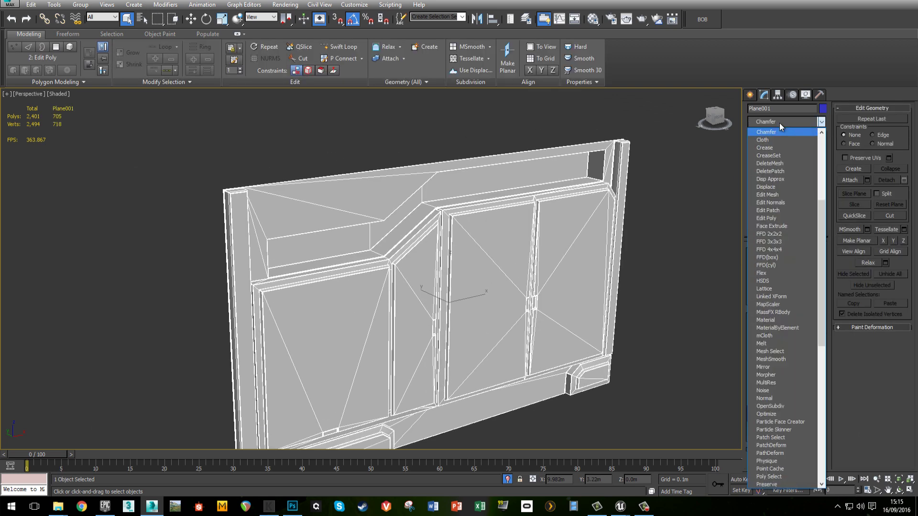
{"action": "key", "text": "Return"}
{"action": "middle_click_drag", "start_coordinate": [561, 327], "coordinate": [426, 265], "text": "alt"}
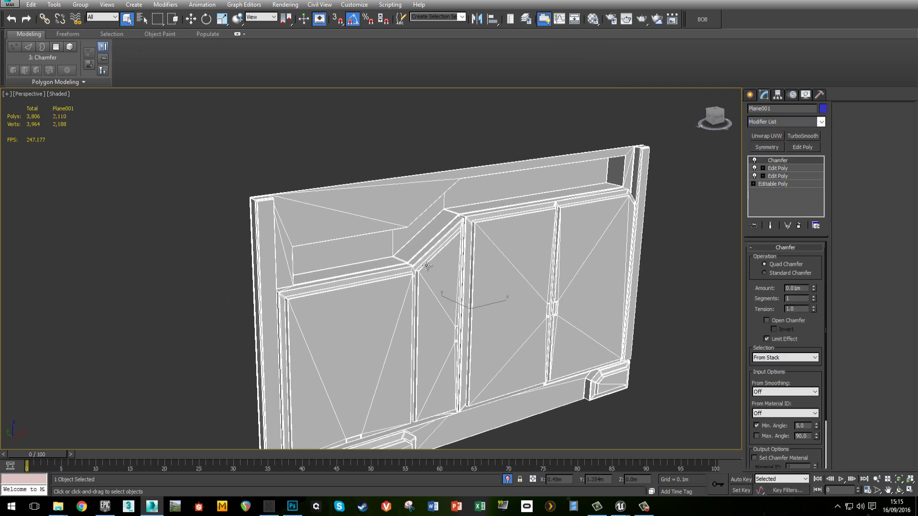
Step: Set the Chamfer modifier's amount to 0.002 m and check the thinner edges around the wall panels
{"action": "scroll", "coordinate": [445, 230], "scroll_direction": "up", "scroll_amount": 5}
{"action": "middle_click_drag", "start_coordinate": [548, 211], "coordinate": [483, 268], "text": "alt"}
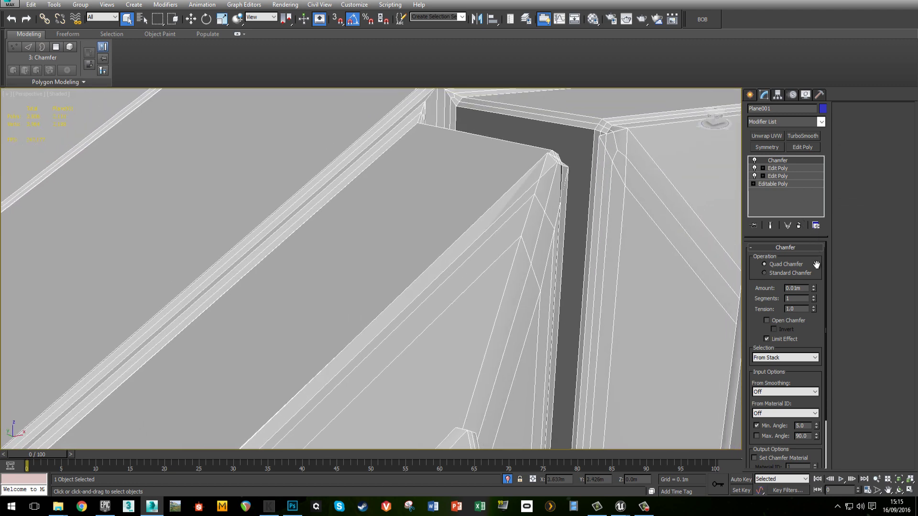
{"action": "left_click_drag", "start_coordinate": [815, 287], "coordinate": [819, 329]}
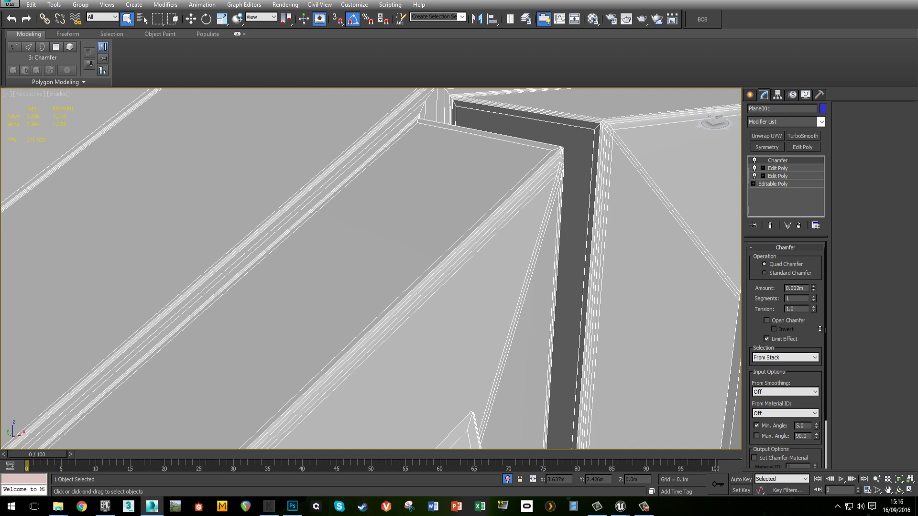
{"action": "middle_click_drag", "start_coordinate": [535, 302], "coordinate": [399, 273]}
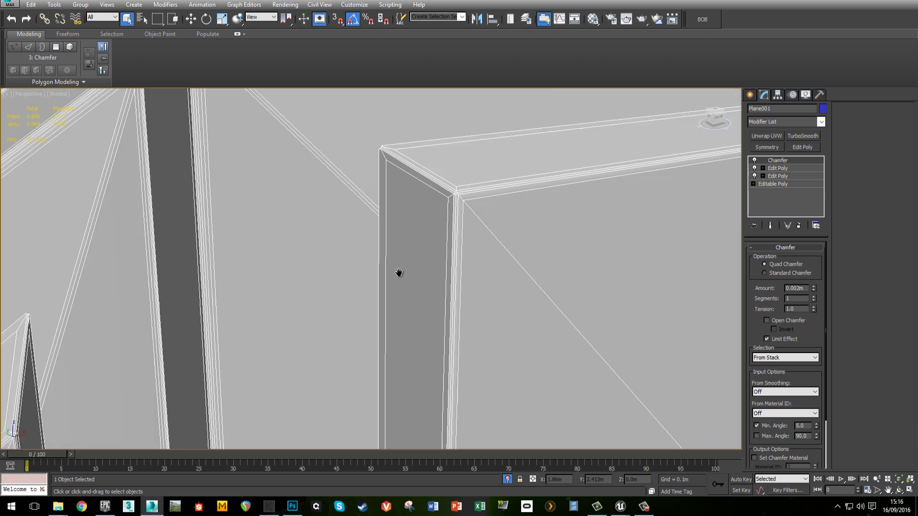
{"action": "scroll", "coordinate": [399, 269], "scroll_direction": "down", "scroll_amount": 7}
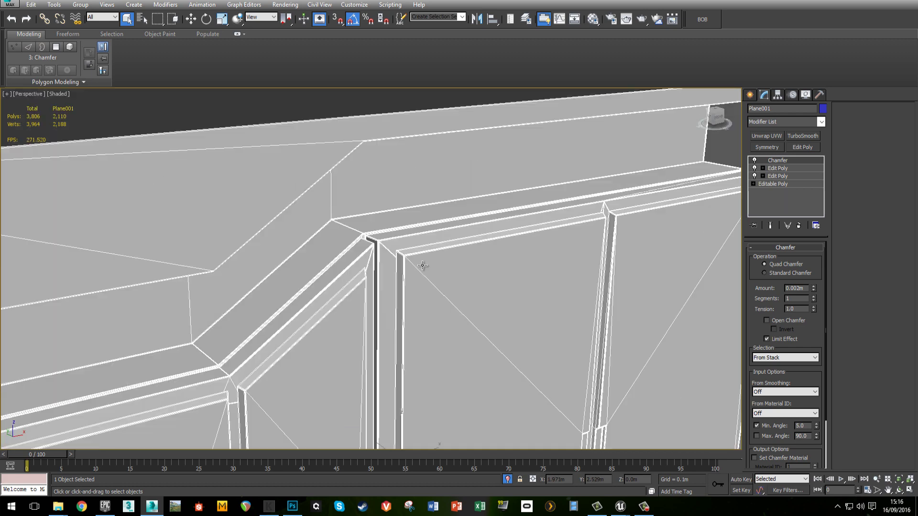
Step: Add an Edit Poly modifier above the Chamfer, assign all polygons to smoothing group 1 and deselect the wall
{"action": "left_click", "coordinate": [802, 147]}
{"action": "left_click", "coordinate": [796, 323]}
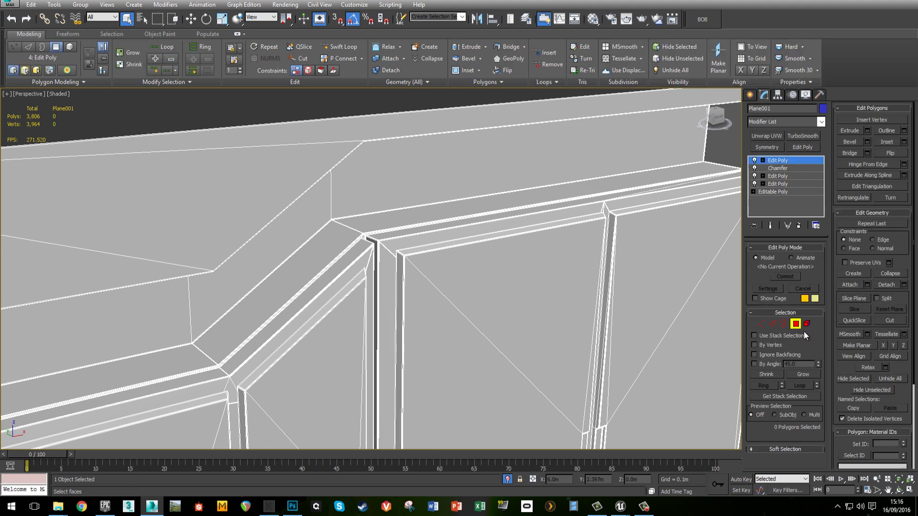
{"action": "key", "text": "ctrl+a"}
{"action": "scroll", "coordinate": [902, 460], "scroll_direction": "down", "scroll_amount": 3}
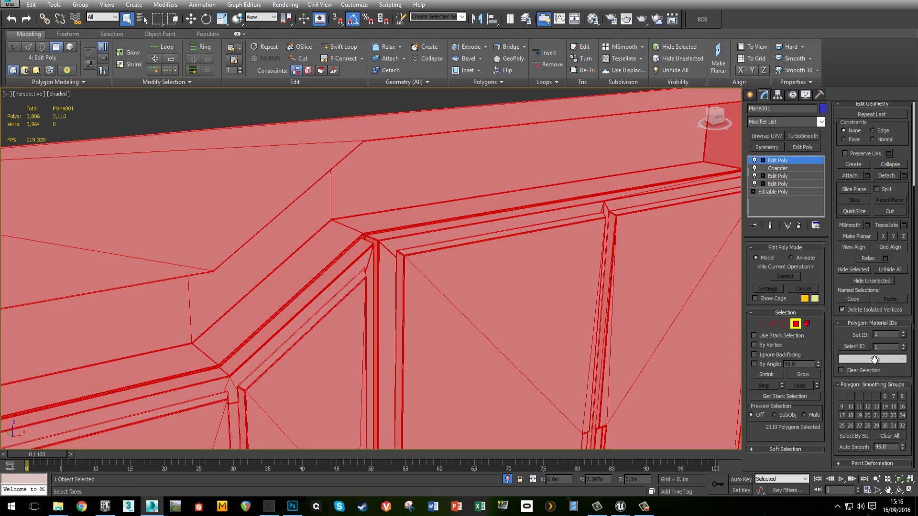
{"action": "left_click", "coordinate": [841, 397]}
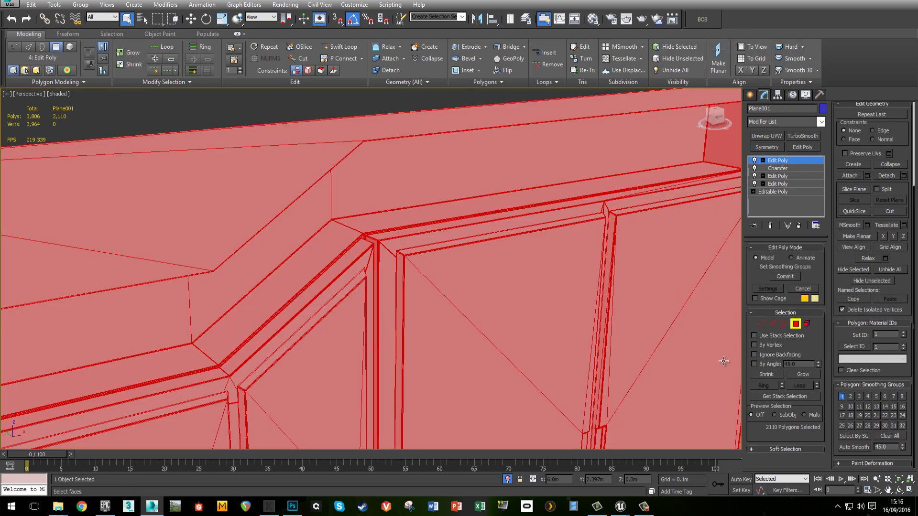
{"action": "middle_click_drag", "start_coordinate": [726, 362], "coordinate": [562, 253]}
{"action": "left_click", "coordinate": [798, 323]}
{"action": "left_click", "coordinate": [701, 291]}
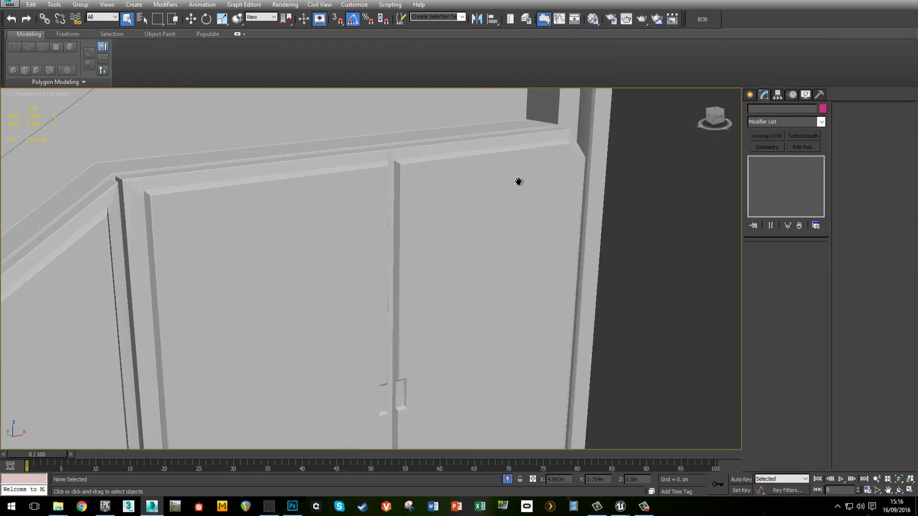
Step: Inspect the smoothed chamfered edges around the door panels and the wall's lower corner block
{"action": "middle_click_drag", "start_coordinate": [518, 180], "coordinate": [549, 197]}
{"action": "scroll", "coordinate": [445, 182], "scroll_direction": "up", "scroll_amount": 2}
{"action": "scroll", "coordinate": [436, 157], "scroll_direction": "up", "scroll_amount": 5}
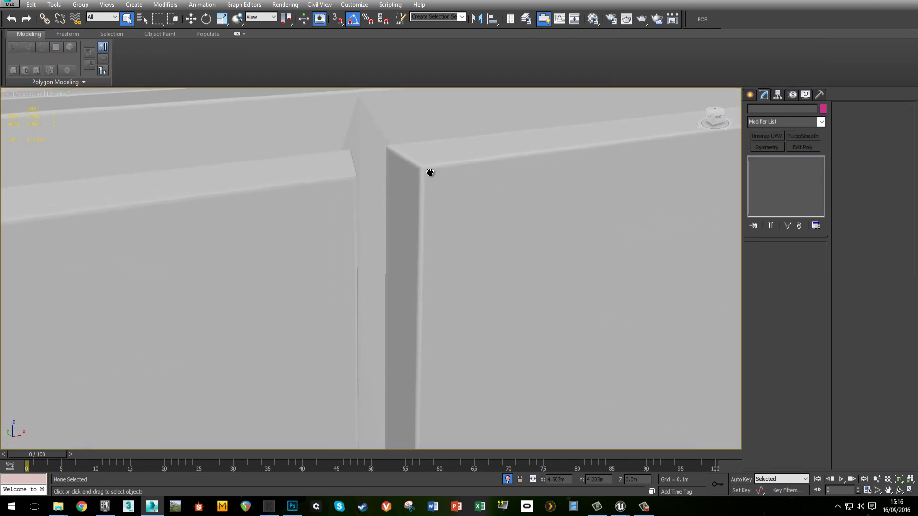
{"action": "scroll", "coordinate": [425, 165], "scroll_direction": "down", "scroll_amount": 5}
{"action": "middle_click_drag", "start_coordinate": [424, 165], "coordinate": [456, 146], "text": "alt"}
{"action": "scroll", "coordinate": [428, 141], "scroll_direction": "up", "scroll_amount": 5}
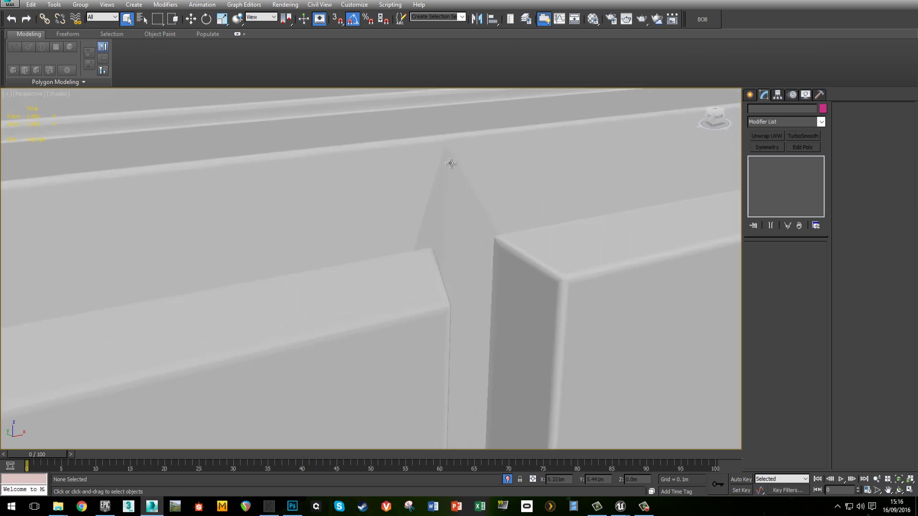
{"action": "scroll", "coordinate": [439, 175], "scroll_direction": "down", "scroll_amount": 3}
{"action": "middle_click_drag", "start_coordinate": [443, 201], "coordinate": [558, 222]}
{"action": "scroll", "coordinate": [328, 278], "scroll_direction": "down", "scroll_amount": 6}
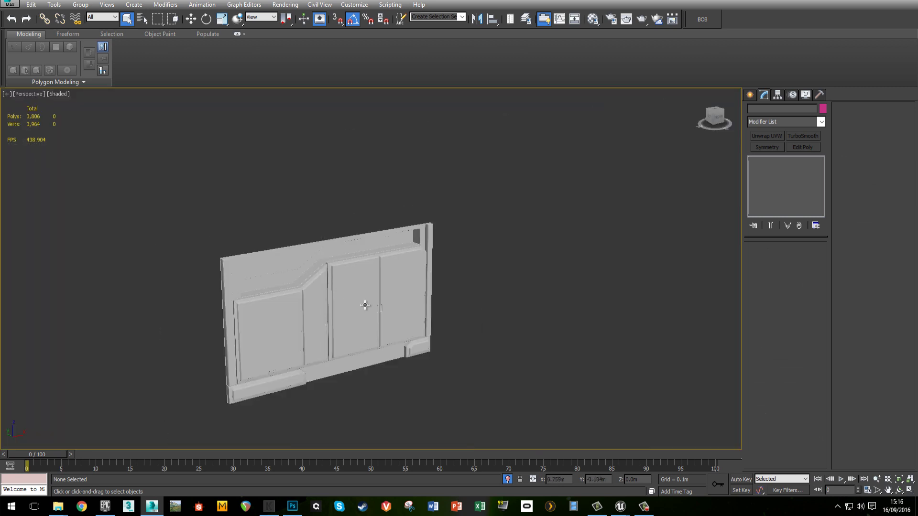
{"action": "middle_click_drag", "start_coordinate": [364, 305], "coordinate": [305, 308], "text": "alt"}
{"action": "middle_click_drag", "start_coordinate": [305, 308], "coordinate": [346, 279]}
{"action": "scroll", "coordinate": [274, 348], "scroll_direction": "up", "scroll_amount": 5}
{"action": "middle_click_drag", "start_coordinate": [273, 365], "coordinate": [329, 303], "text": "alt"}
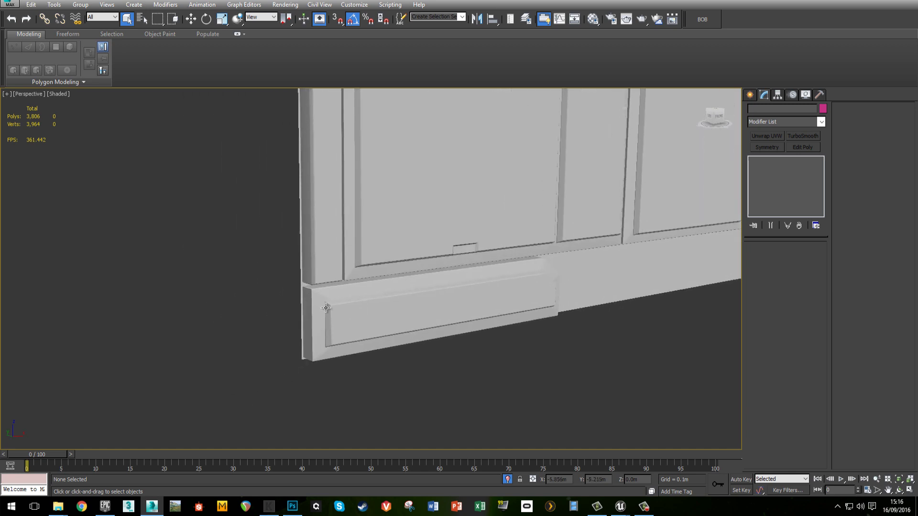
{"action": "scroll", "coordinate": [329, 301], "scroll_direction": "up", "scroll_amount": 7}
{"action": "scroll", "coordinate": [366, 261], "scroll_direction": "down", "scroll_amount": 3}
{"action": "scroll", "coordinate": [381, 256], "scroll_direction": "up", "scroll_amount": 4}
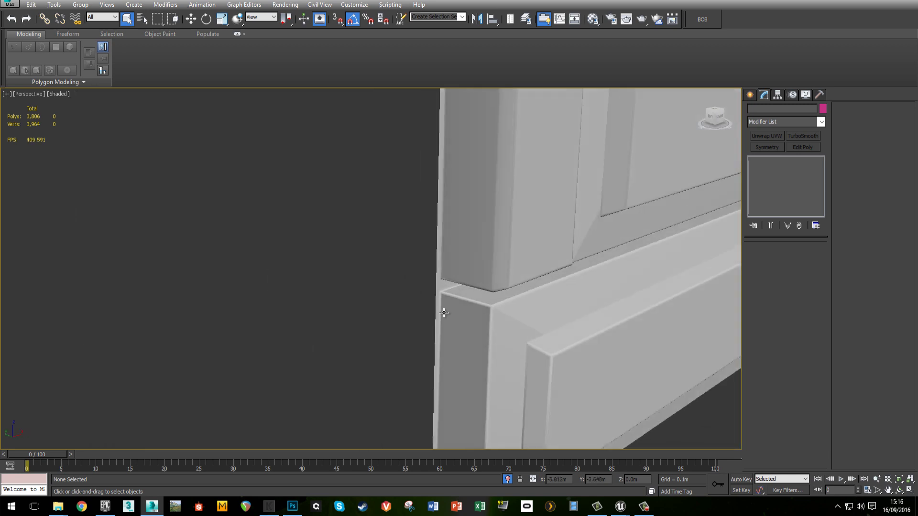
{"action": "scroll", "coordinate": [483, 311], "scroll_direction": "up", "scroll_amount": 5}
{"action": "scroll", "coordinate": [532, 215], "scroll_direction": "down", "scroll_amount": 3}
{"action": "scroll", "coordinate": [494, 243], "scroll_direction": "down", "scroll_amount": 2}
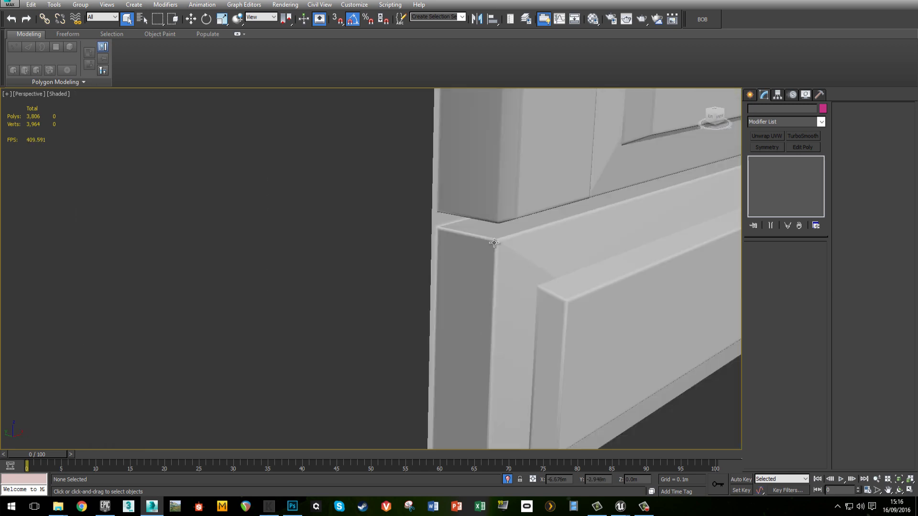
Step: Remove the top Edit Poly and the Chamfer modifier from the wall's stack and deselect the wall
{"action": "left_click", "coordinate": [495, 243]}
{"action": "left_click", "coordinate": [800, 225]}
{"action": "left_click", "coordinate": [800, 224]}
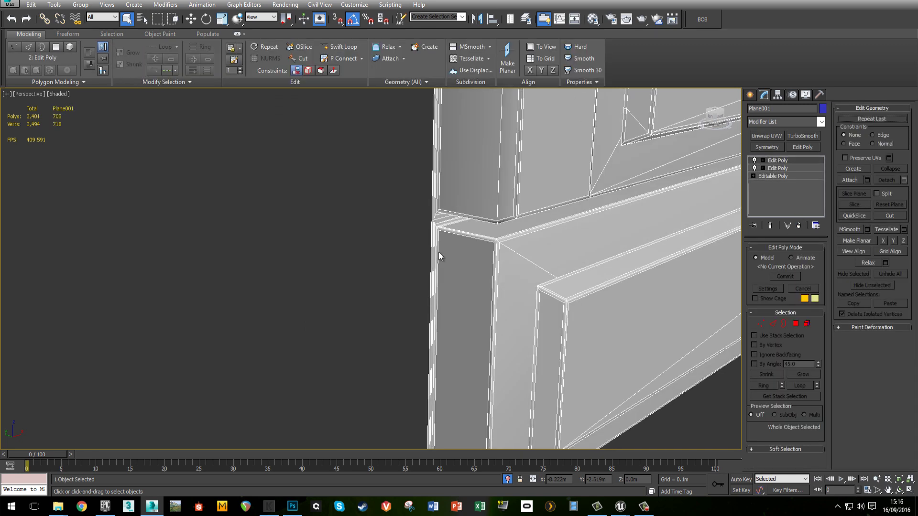
{"action": "left_click", "coordinate": [420, 257]}
Step: Examine the edge shading on the lower corner block and across the whole wall without the Chamfer modifier
{"action": "middle_click_drag", "start_coordinate": [536, 252], "coordinate": [519, 253]}
{"action": "scroll", "coordinate": [446, 246], "scroll_direction": "down", "scroll_amount": 2}
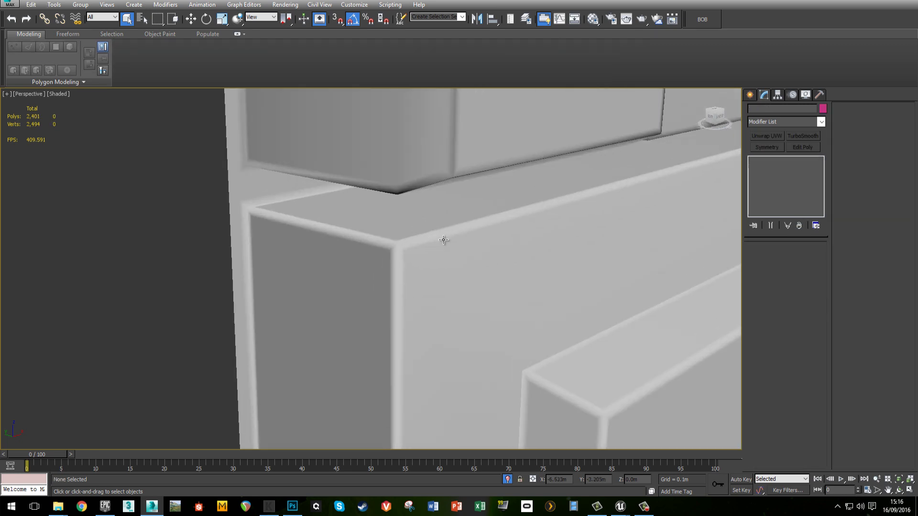
{"action": "left_click", "coordinate": [316, 264]}
{"action": "left_click", "coordinate": [182, 267]}
{"action": "scroll", "coordinate": [266, 262], "scroll_direction": "down", "scroll_amount": 3}
{"action": "scroll", "coordinate": [267, 262], "scroll_direction": "down", "scroll_amount": 2}
{"action": "middle_click_drag", "start_coordinate": [488, 287], "coordinate": [429, 316]}
{"action": "middle_click_drag", "start_coordinate": [399, 218], "coordinate": [410, 289]}
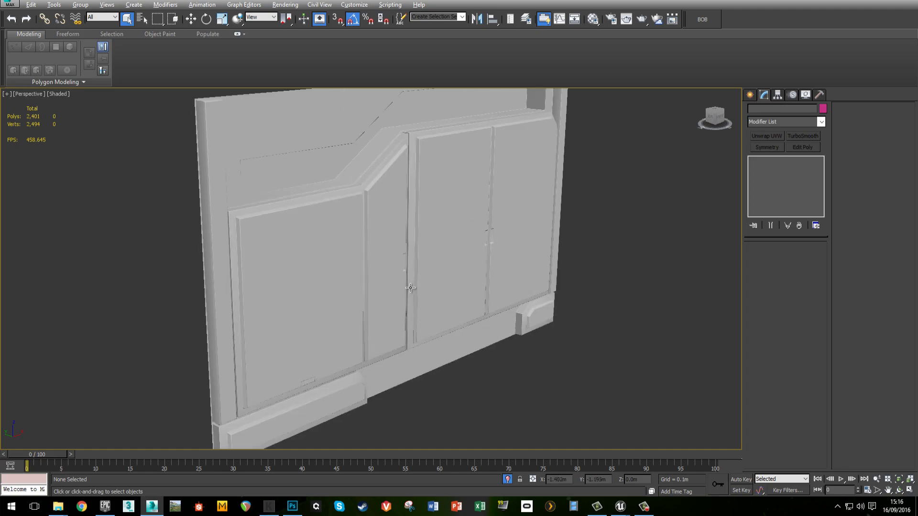
Step: Switch to Knald and add Ambient Occlusion and Curvature maps to the bake targets
{"action": "key", "text": "alt+Tab"}
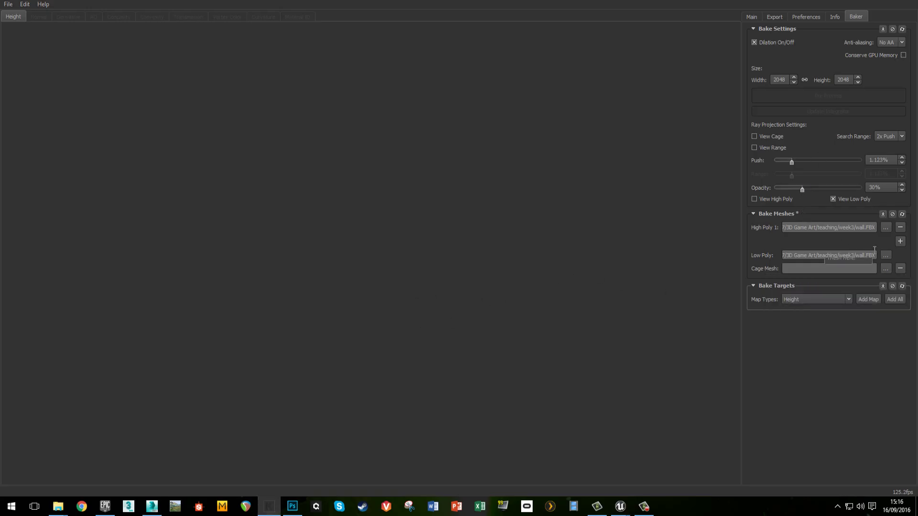
{"action": "left_click", "coordinate": [848, 299]}
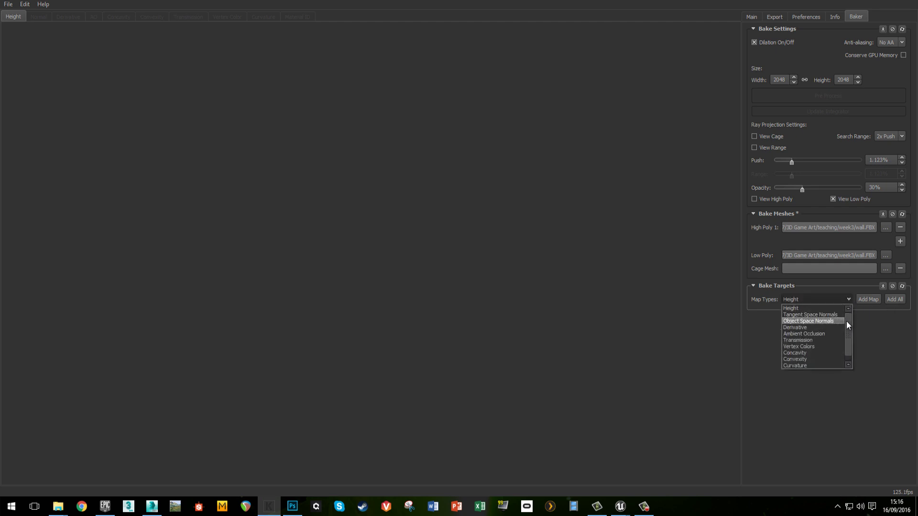
{"action": "left_click", "coordinate": [815, 333]}
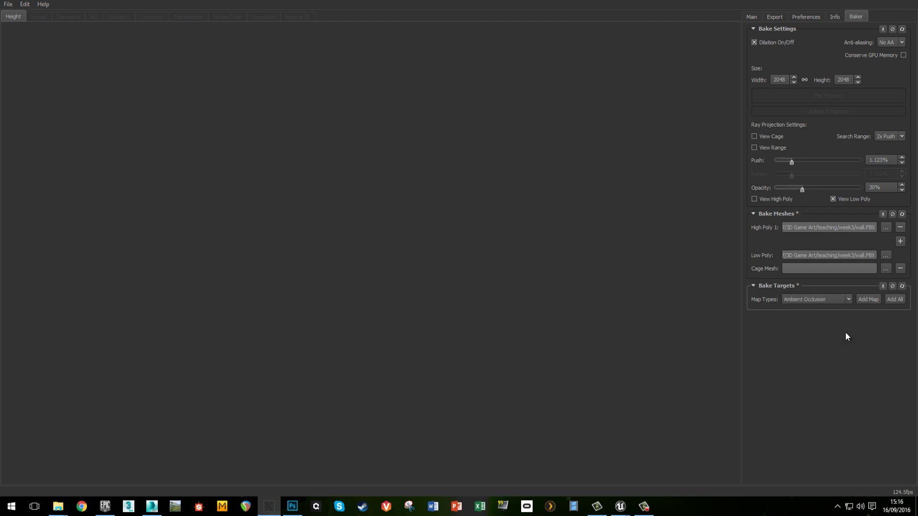
{"action": "left_click", "coordinate": [859, 299]}
{"action": "left_click", "coordinate": [849, 302]}
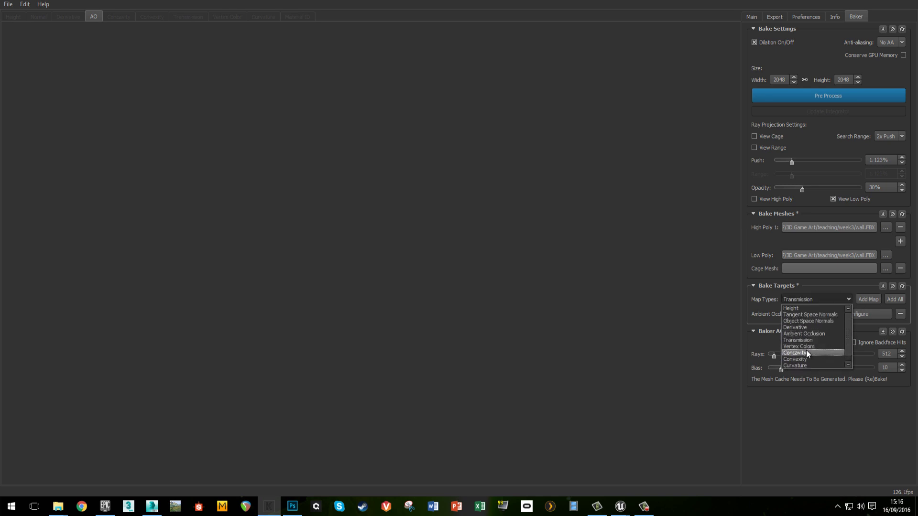
{"action": "left_click", "coordinate": [804, 365]}
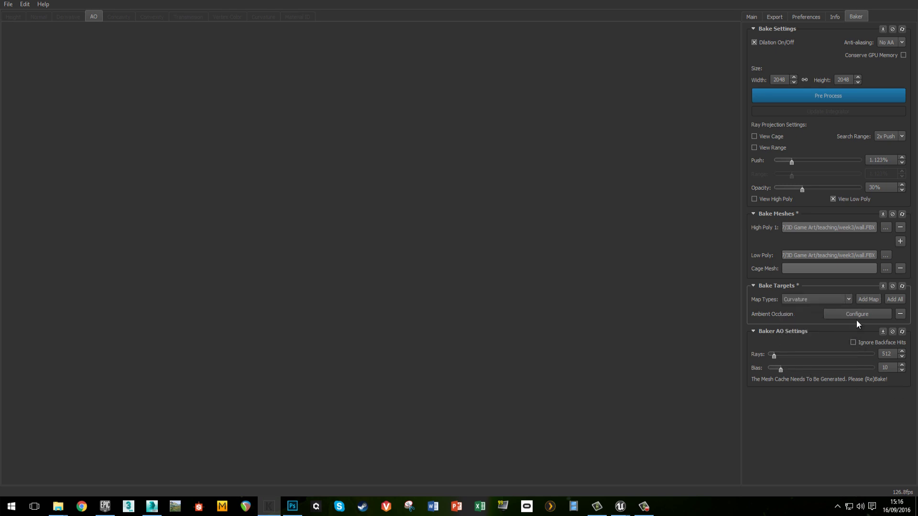
{"action": "left_click", "coordinate": [866, 301]}
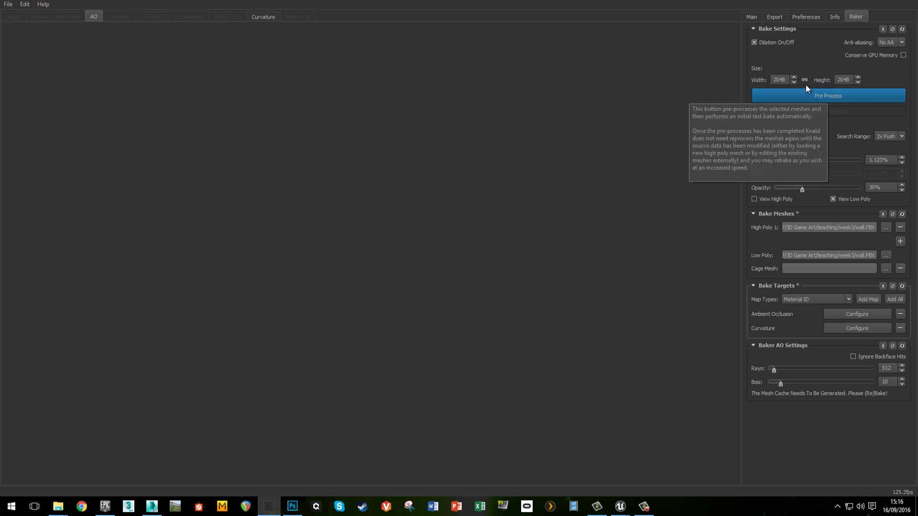
Step: Set the bake size to 4096 × 4096, pre-process the meshes and inspect the wall in the 3D preview
{"action": "left_click", "coordinate": [793, 77]}
{"action": "left_click", "coordinate": [826, 92]}
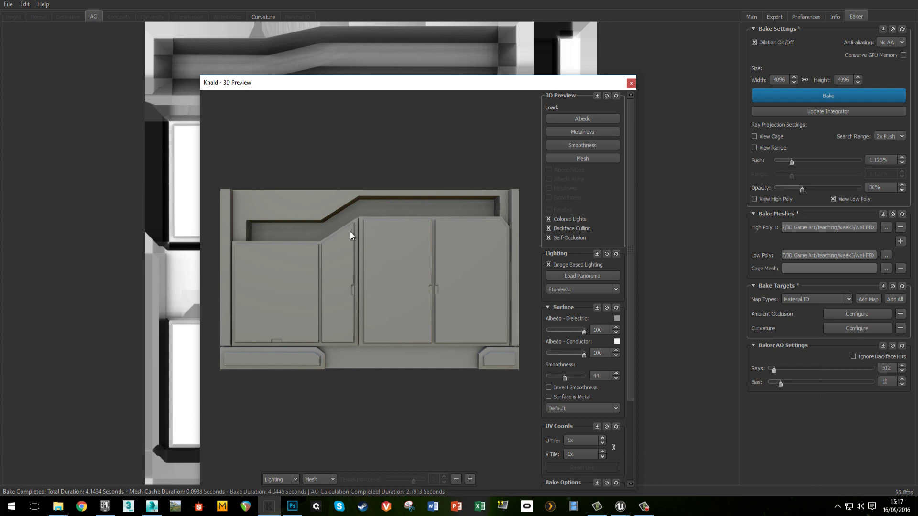
{"action": "left_click_drag", "start_coordinate": [350, 232], "coordinate": [383, 251]}
{"action": "scroll", "coordinate": [358, 216], "scroll_direction": "up", "scroll_amount": 5}
{"action": "left_click_drag", "start_coordinate": [368, 200], "coordinate": [328, 271]}
{"action": "left_click_drag", "start_coordinate": [340, 222], "coordinate": [430, 199]}
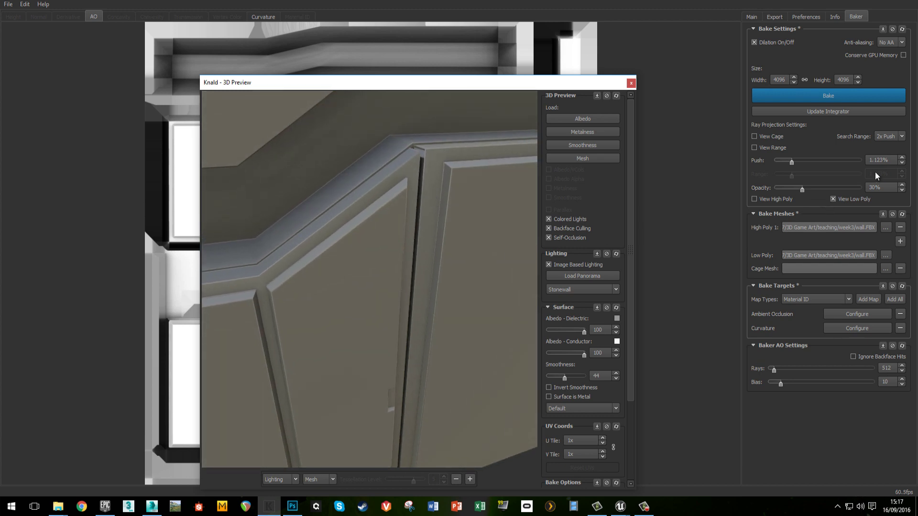
Step: Lower the ray projection Push to 0.323% and rebake the maps
{"action": "left_click", "coordinate": [902, 163]}
{"action": "left_click", "coordinate": [902, 163]}
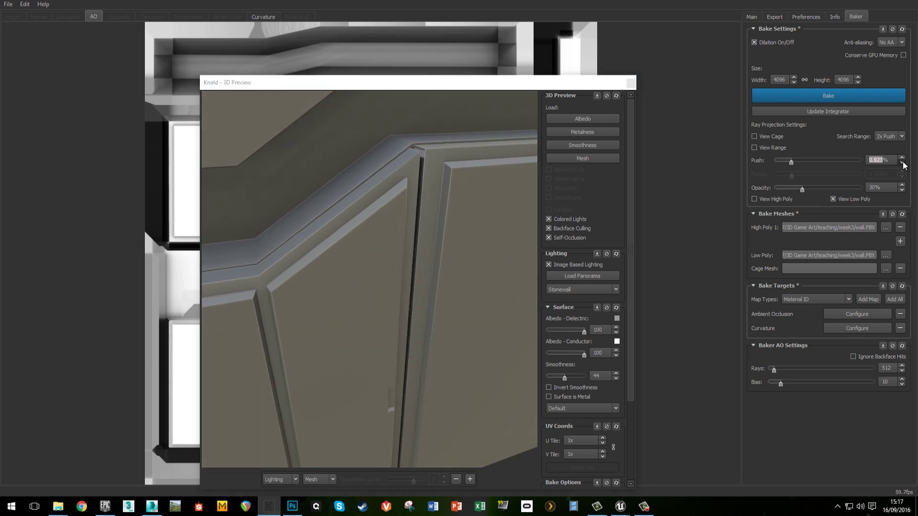
{"action": "left_click", "coordinate": [901, 163]}
{"action": "left_click", "coordinate": [902, 163]}
{"action": "left_click", "coordinate": [901, 163]}
{"action": "left_click", "coordinate": [902, 163]}
{"action": "left_click", "coordinate": [901, 163]}
{"action": "left_click", "coordinate": [902, 163]}
{"action": "left_click", "coordinate": [845, 99]}
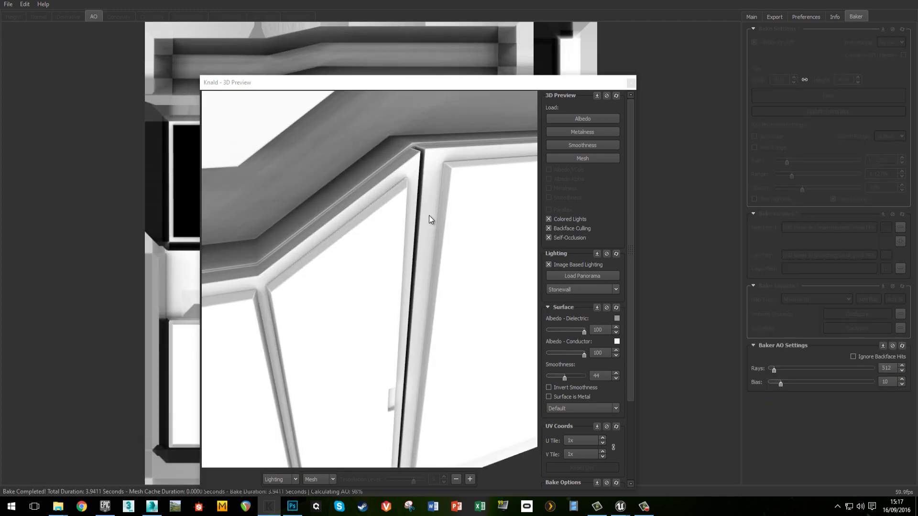
Step: Check the rebaked ambient occlusion on the wall in the 3D preview and close the preview
{"action": "left_click_drag", "start_coordinate": [424, 229], "coordinate": [418, 179]}
{"action": "left_click_drag", "start_coordinate": [353, 223], "coordinate": [453, 94]}
{"action": "left_click", "coordinate": [631, 83]}
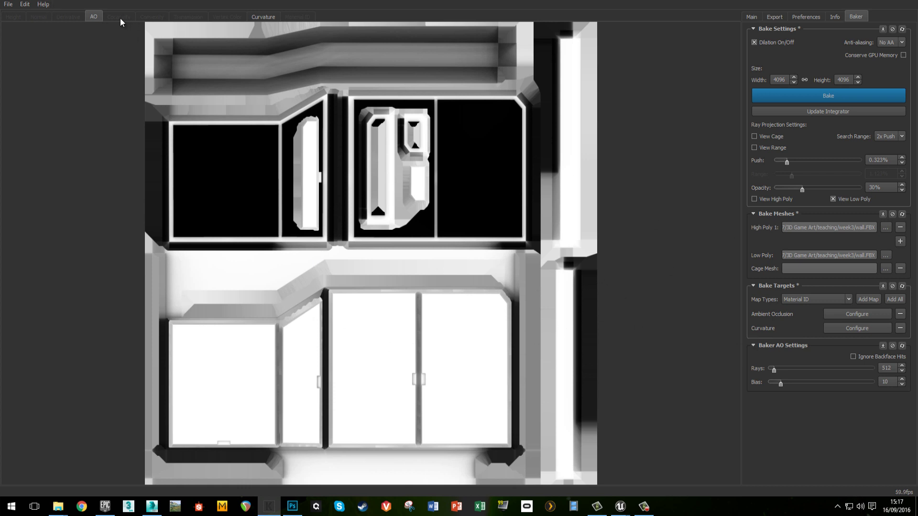
Step: Display the Curvature map and set its curvature type to Single Channel
{"action": "left_click", "coordinate": [263, 17]}
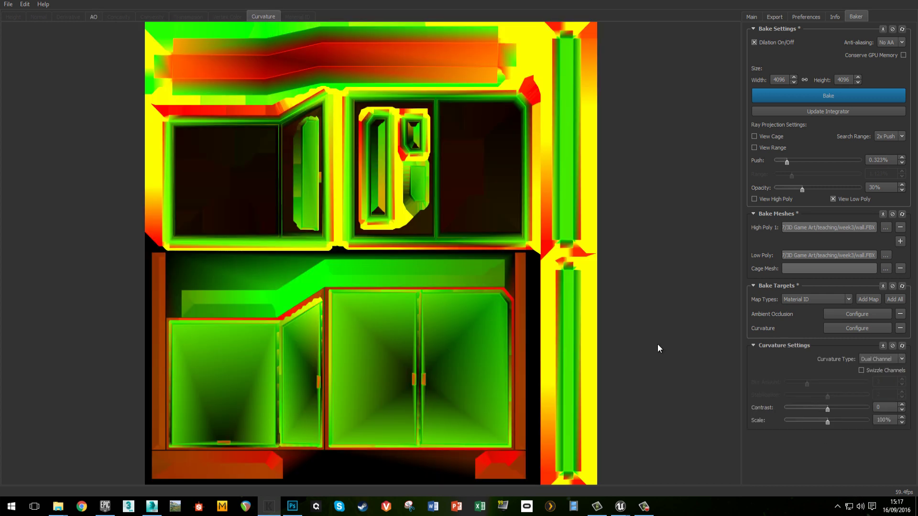
{"action": "left_click", "coordinate": [902, 360]}
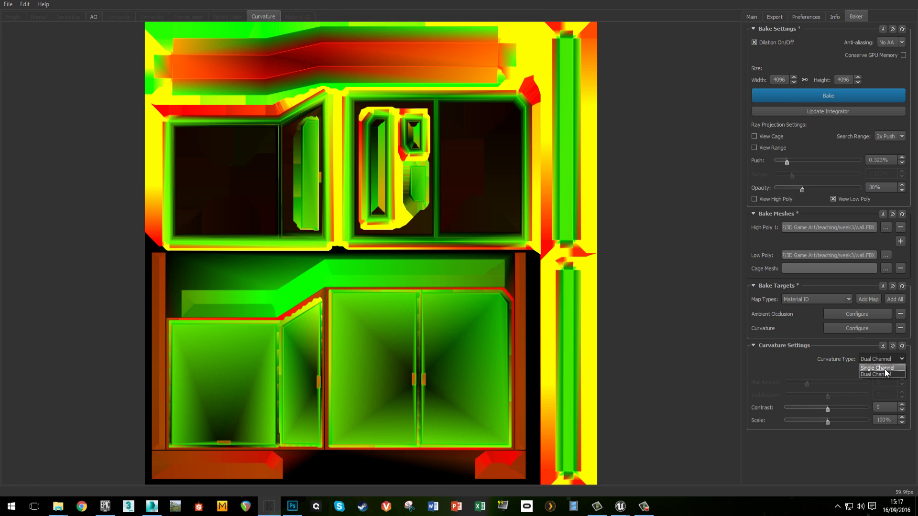
{"action": "left_click", "coordinate": [884, 368]}
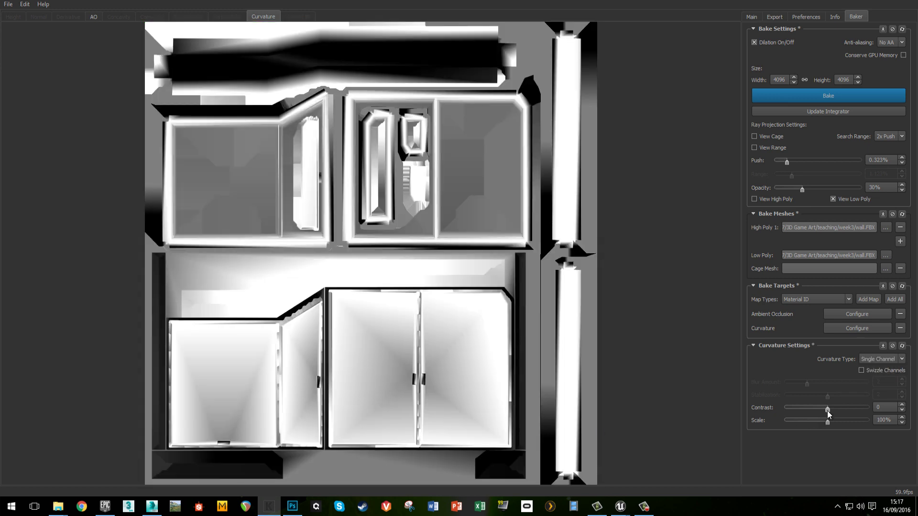
Step: Set the curvature map's contrast to 50 and its scale to 21%
{"action": "left_click_drag", "start_coordinate": [828, 422], "coordinate": [782, 423]}
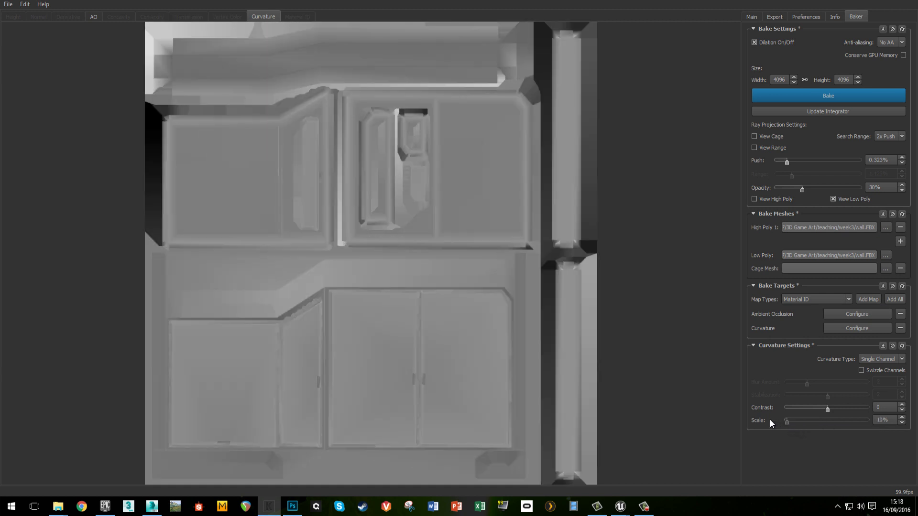
{"action": "left_click_drag", "start_coordinate": [857, 410], "coordinate": [878, 409]}
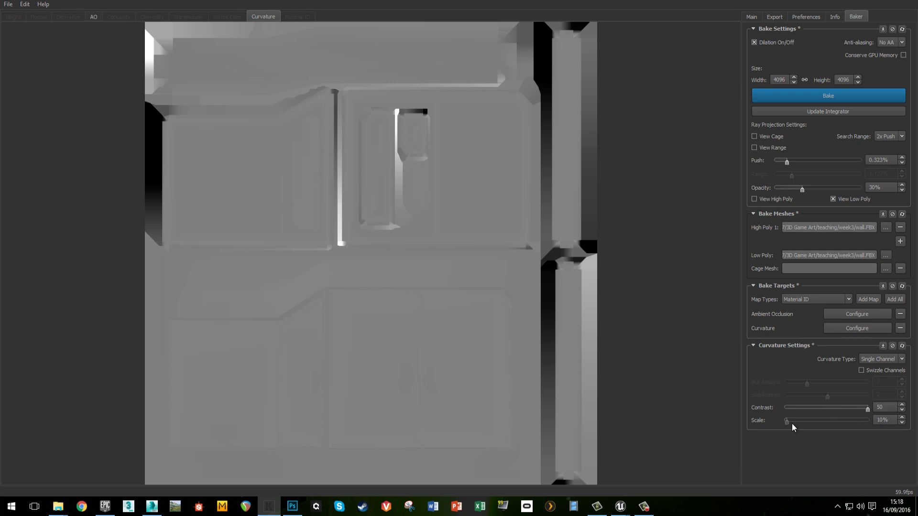
{"action": "left_click_drag", "start_coordinate": [792, 423], "coordinate": [807, 427]}
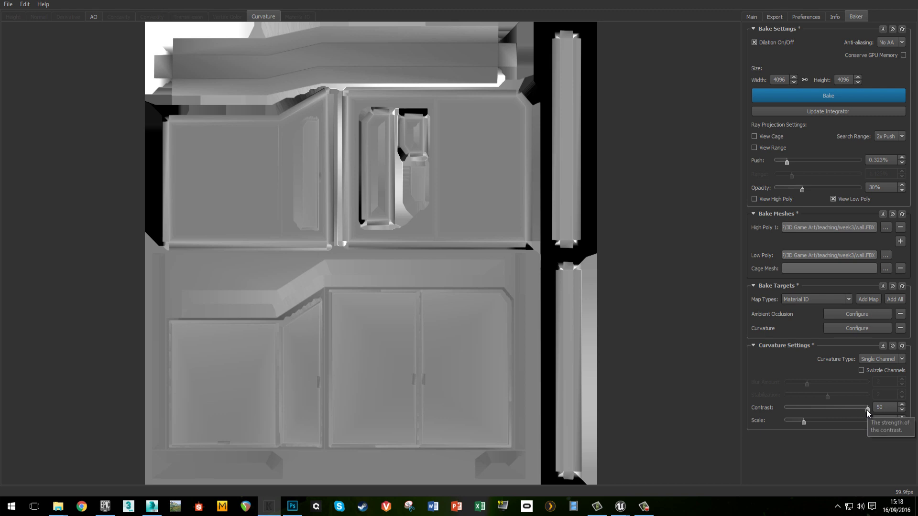
{"action": "left_click_drag", "start_coordinate": [804, 422], "coordinate": [800, 422]}
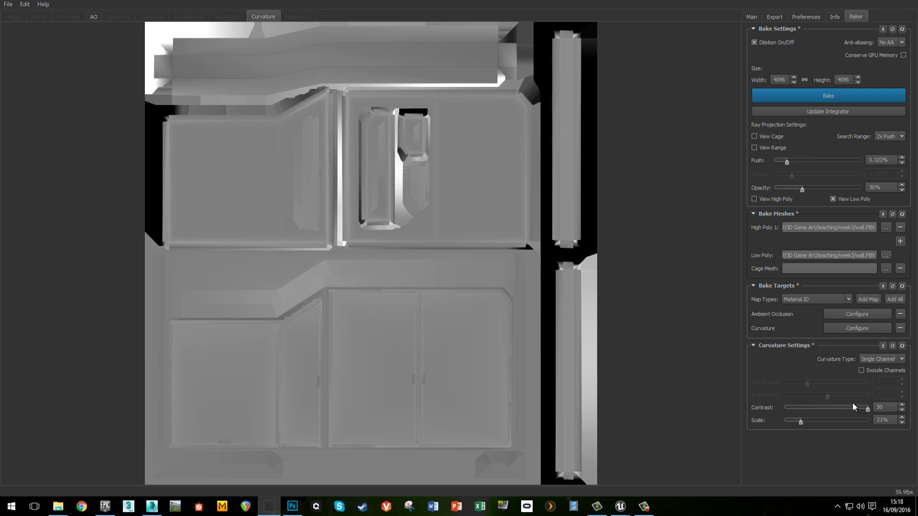
Step: Raise the curvature map's scale to 23% and rebake the maps
{"action": "mouse_move", "coordinate": [867, 412]}
{"action": "left_mouse_down"}
{"action": "mouse_move", "coordinate": [852, 412]}
{"action": "mouse_move", "coordinate": [877, 409]}
{"action": "left_mouse_up"}
{"action": "left_click_drag", "start_coordinate": [801, 422], "coordinate": [804, 423]}
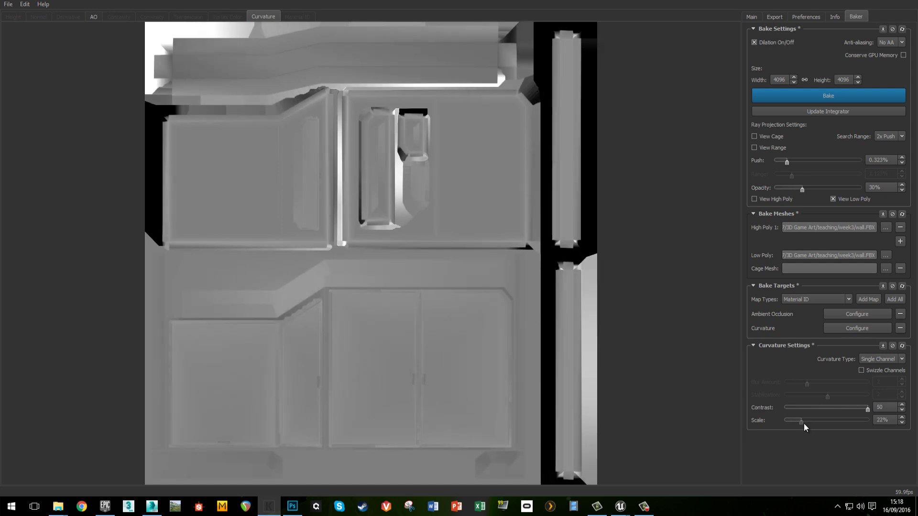
{"action": "left_click_drag", "start_coordinate": [804, 423], "coordinate": [805, 423]}
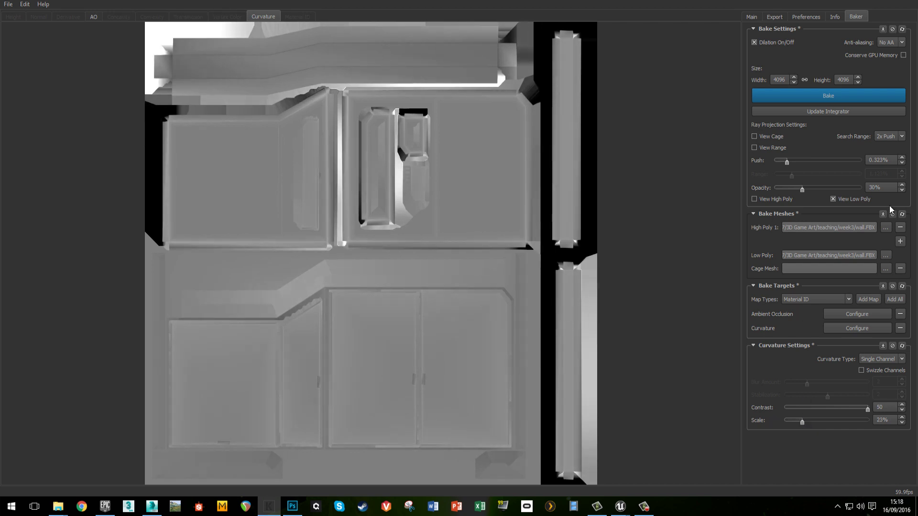
{"action": "left_click", "coordinate": [807, 93]}
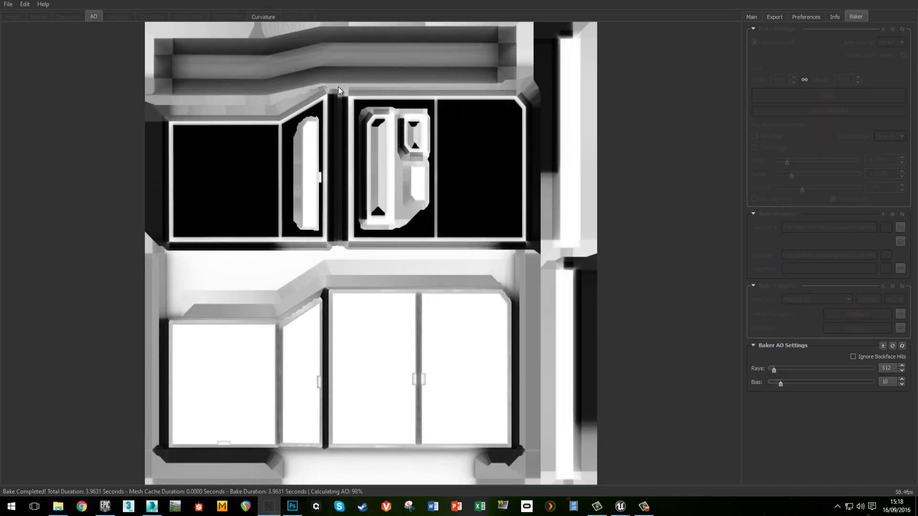
Step: Display the rebaked Curvature map again and set its scale to 18%
{"action": "left_click", "coordinate": [263, 16]}
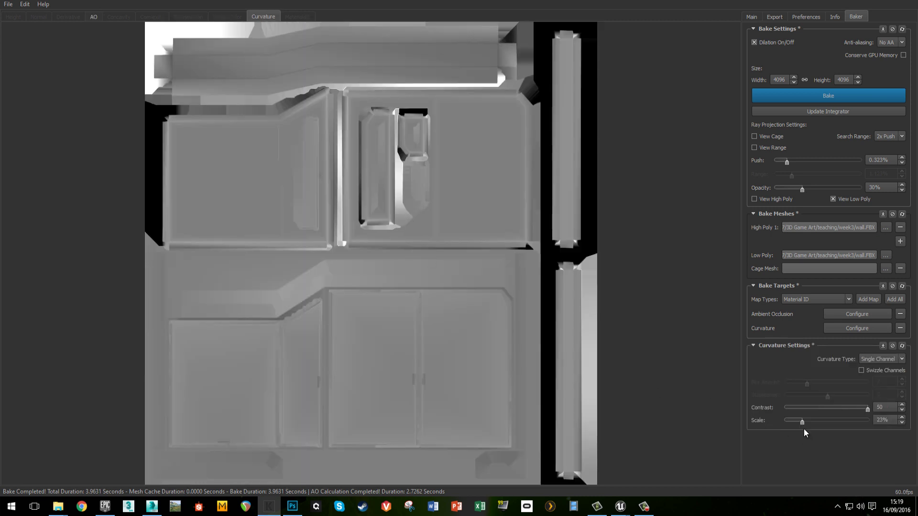
{"action": "left_click_drag", "start_coordinate": [802, 423], "coordinate": [805, 420]}
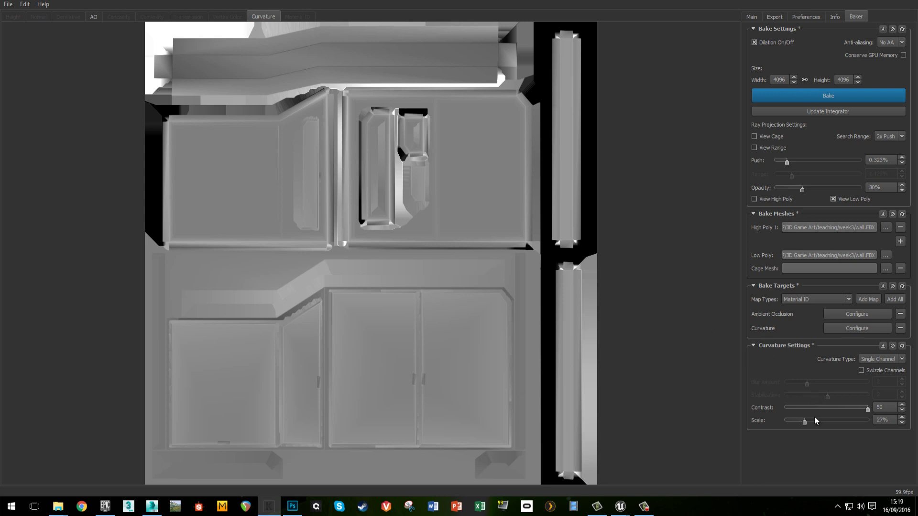
{"action": "scroll", "coordinate": [804, 423], "scroll_direction": "down", "scroll_amount": 5}
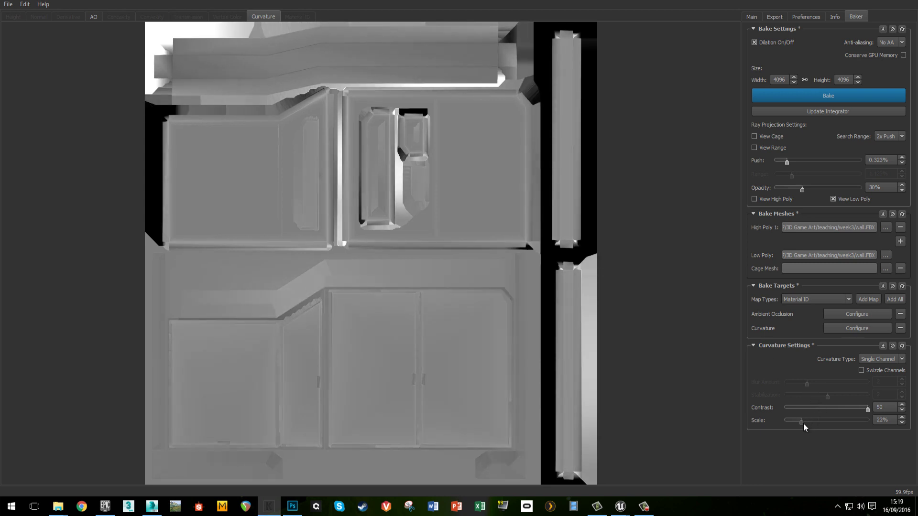
{"action": "scroll", "coordinate": [803, 423], "scroll_direction": "down", "scroll_amount": 5}
{"action": "left_click_drag", "start_coordinate": [801, 425], "coordinate": [802, 425]}
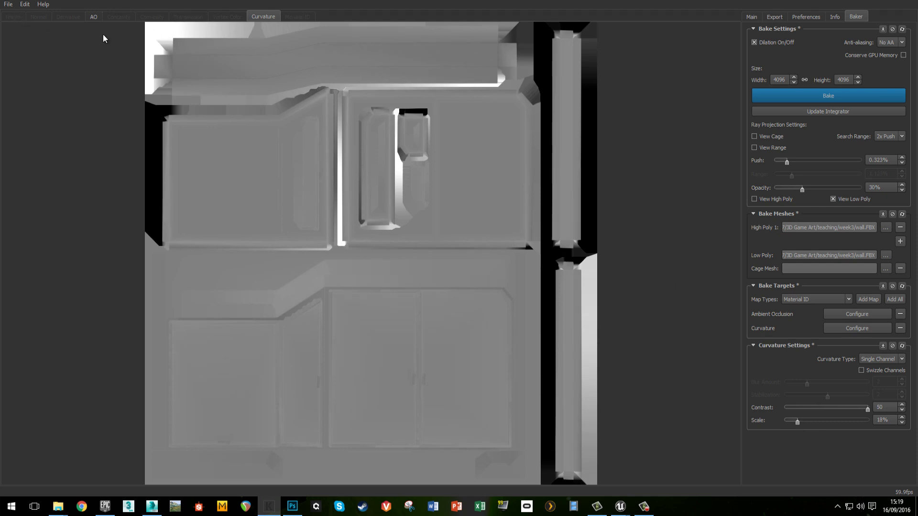
Step: Set the global export format for the AO and curvature maps to TGA
{"action": "left_click", "coordinate": [774, 18]}
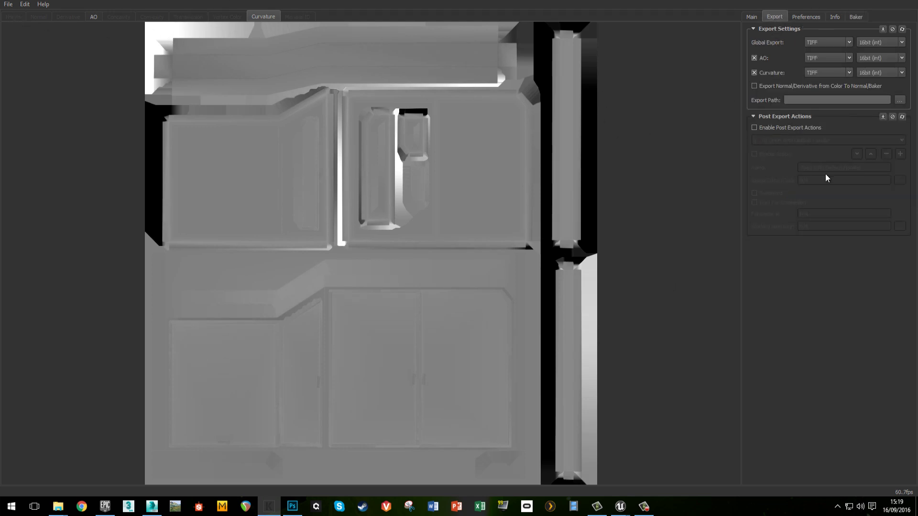
{"action": "left_click", "coordinate": [849, 42]}
{"action": "left_click", "coordinate": [825, 70]}
Step: While choosing the export path, create a folder named NewWall inside the week3 folder and open it
{"action": "left_click", "coordinate": [899, 100]}
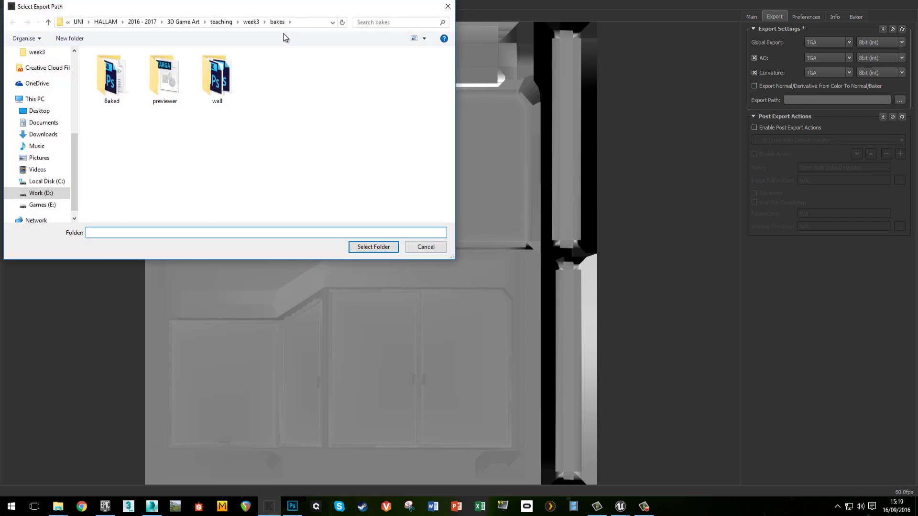
{"action": "left_click", "coordinate": [252, 23]}
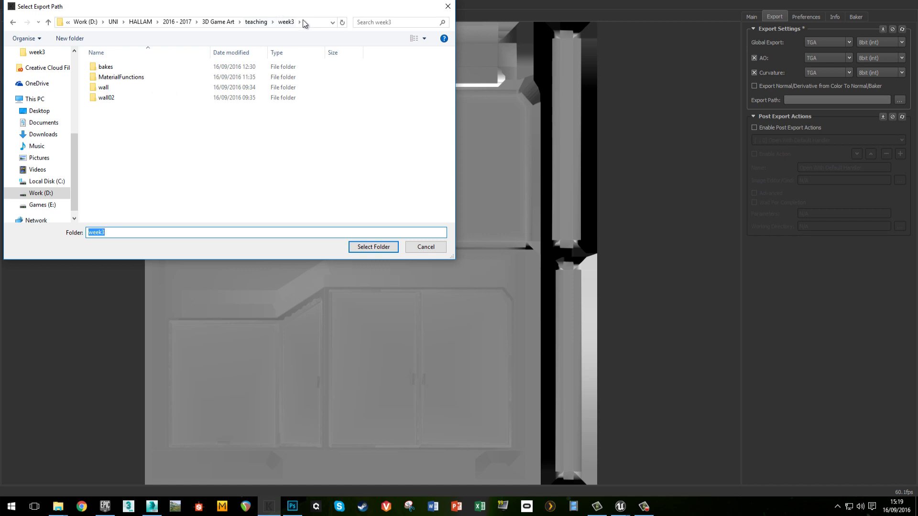
{"action": "left_click_drag", "start_coordinate": [277, 6], "coordinate": [511, 101]}
{"action": "right_click", "coordinate": [367, 266]}
{"action": "mouse_move", "coordinate": [410, 365]}
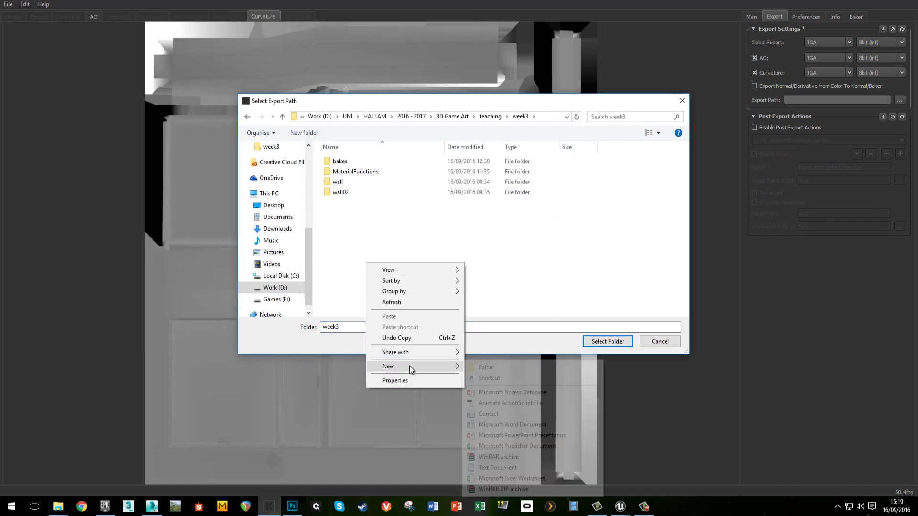
{"action": "left_click", "coordinate": [500, 369]}
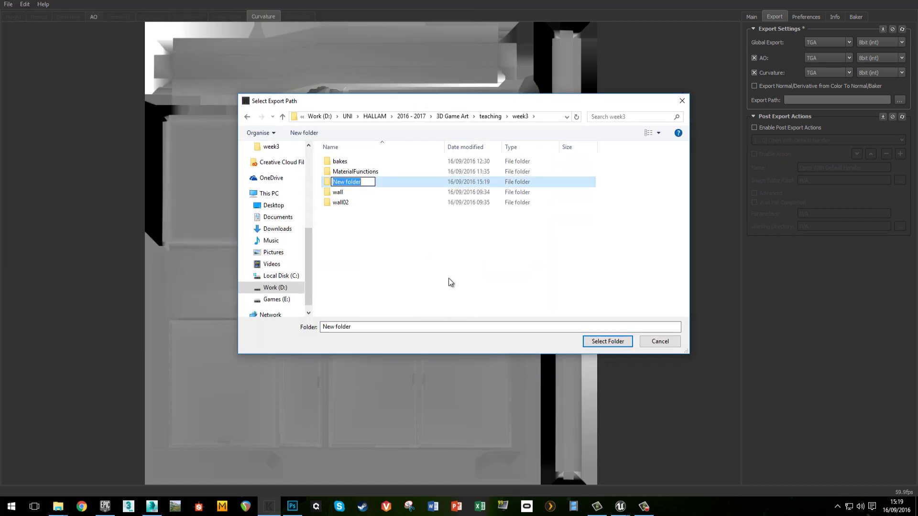
{"action": "type", "text": "NEW"}
{"action": "key", "text": "BackSpace"}
{"action": "key", "text": "BackSpace"}
{"action": "type", "text": "ewWall"}
{"action": "left_click", "coordinate": [340, 227]}
{"action": "double_click", "coordinate": [347, 181]}
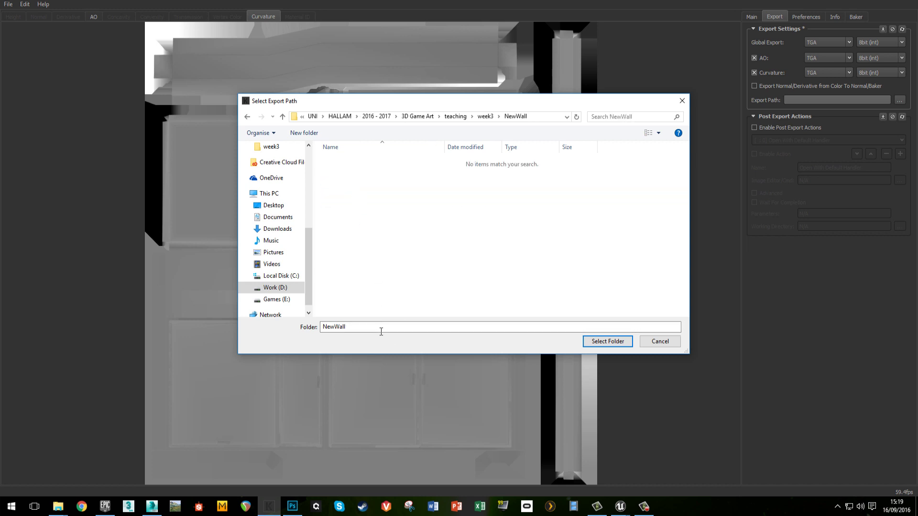
Step: Create a bakes subfolder in NewWall as the export path and export the AO and curvature maps there
{"action": "right_click", "coordinate": [379, 281]}
{"action": "mouse_move", "coordinate": [428, 381]}
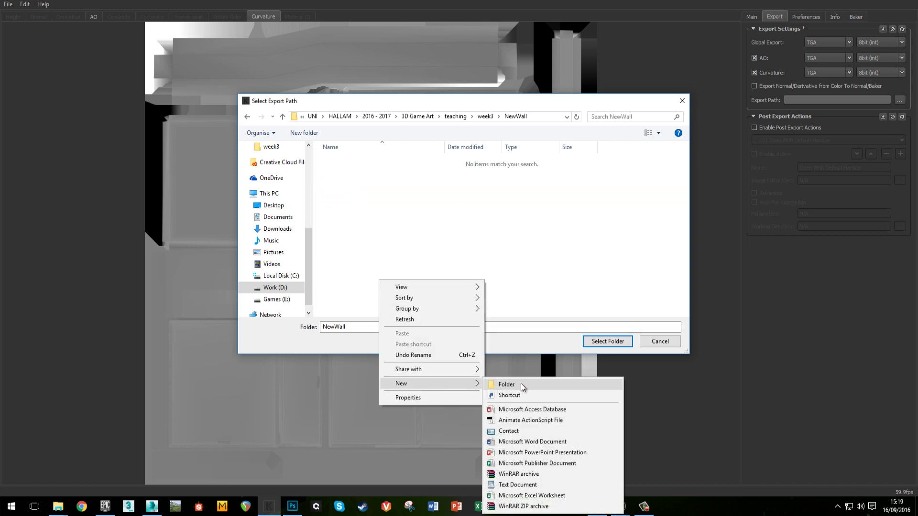
{"action": "left_click", "coordinate": [521, 383]}
{"action": "type", "text": "bakes"}
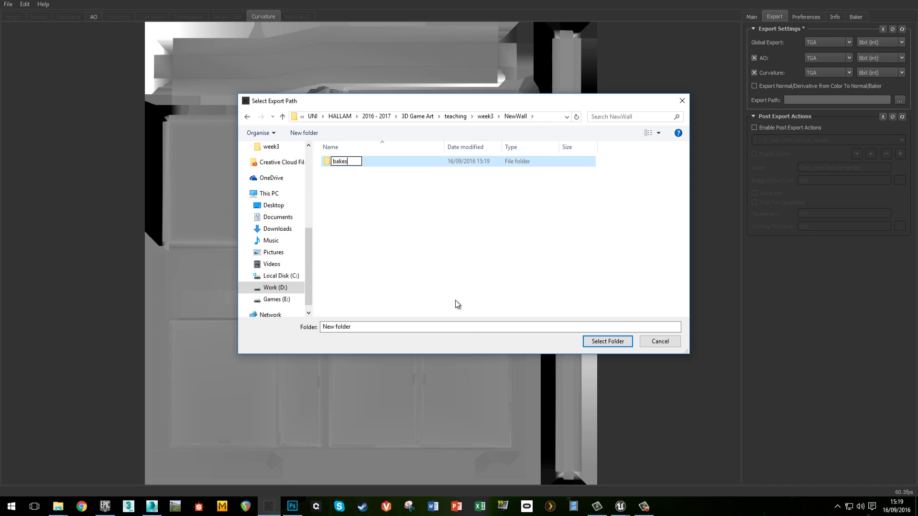
{"action": "left_click", "coordinate": [456, 303]}
{"action": "double_click", "coordinate": [351, 162]}
{"action": "left_click", "coordinate": [614, 342]}
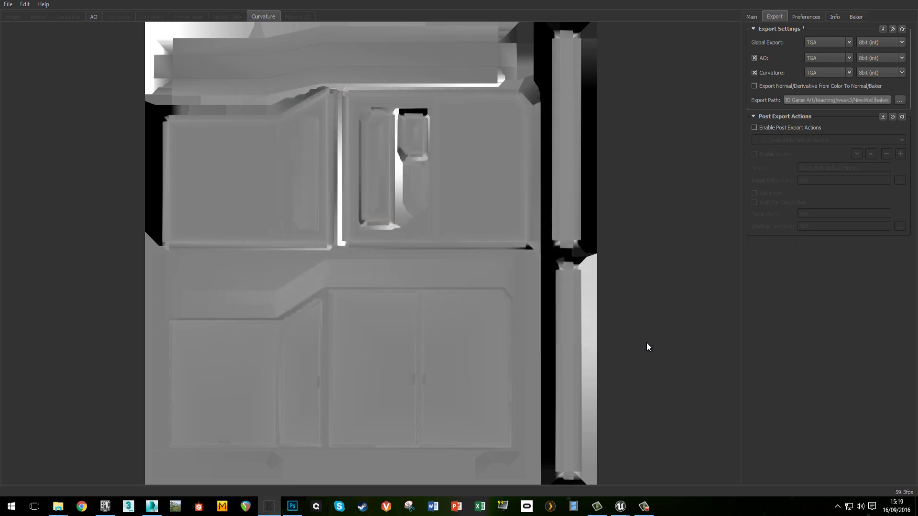
{"action": "left_click", "coordinate": [751, 16]}
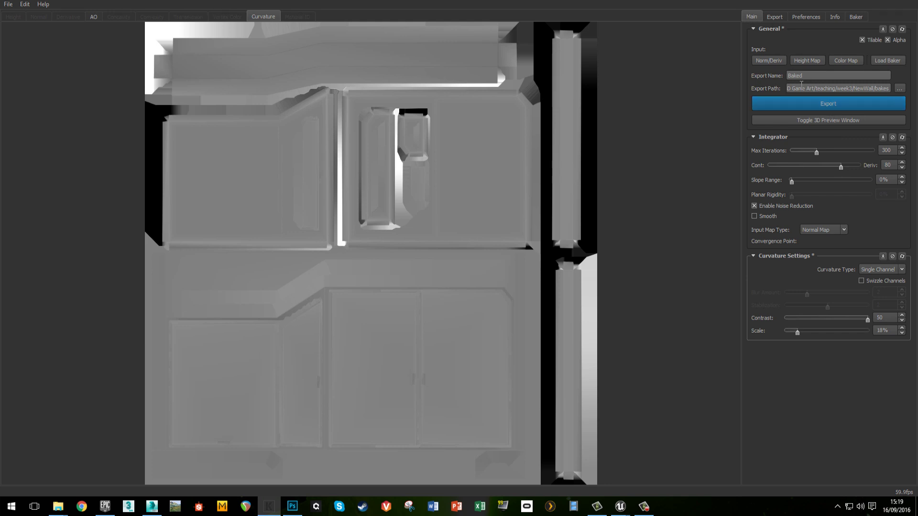
{"action": "left_click", "coordinate": [814, 106]}
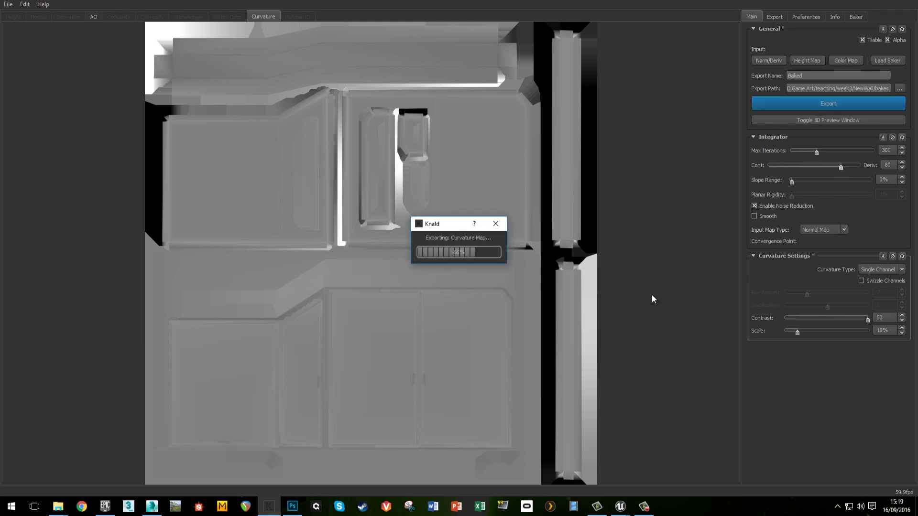
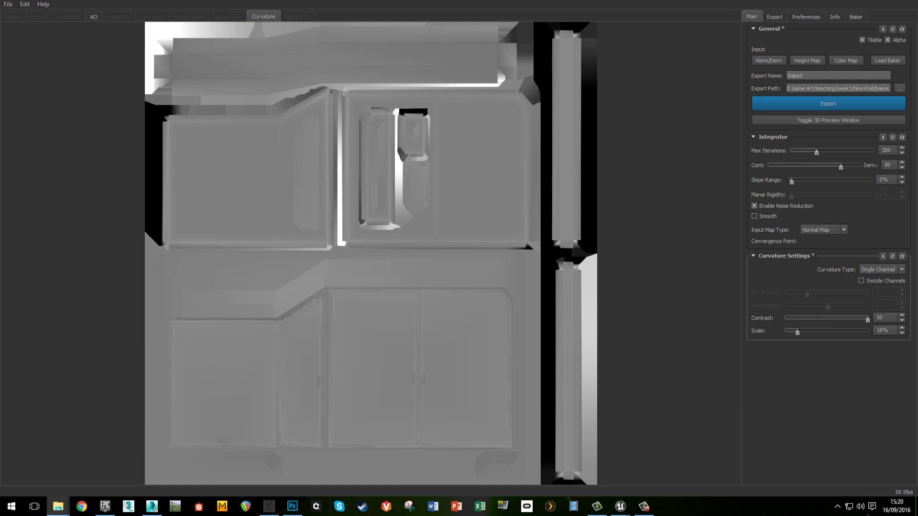
Step: Switch to Photoshop and close AO.psd without saving, along with masks.psd
{"action": "key", "text": "alt+Tab"}
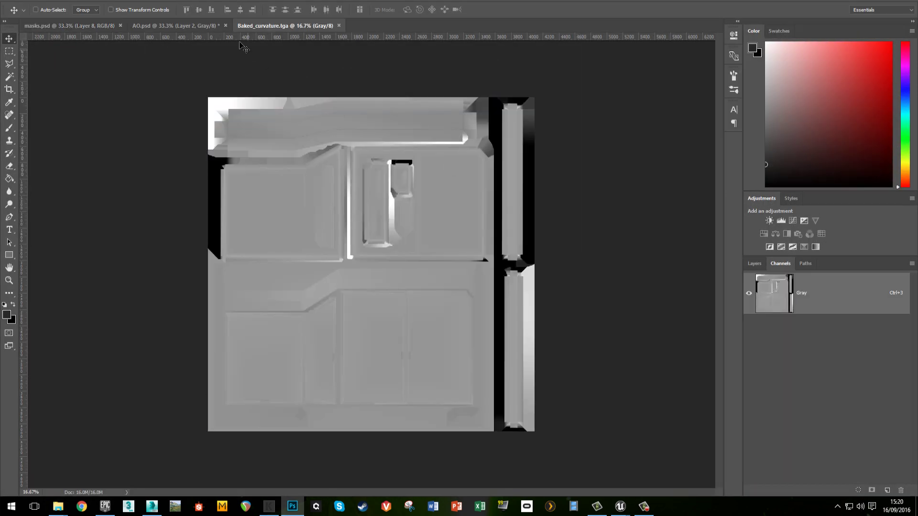
{"action": "left_click", "coordinate": [221, 25]}
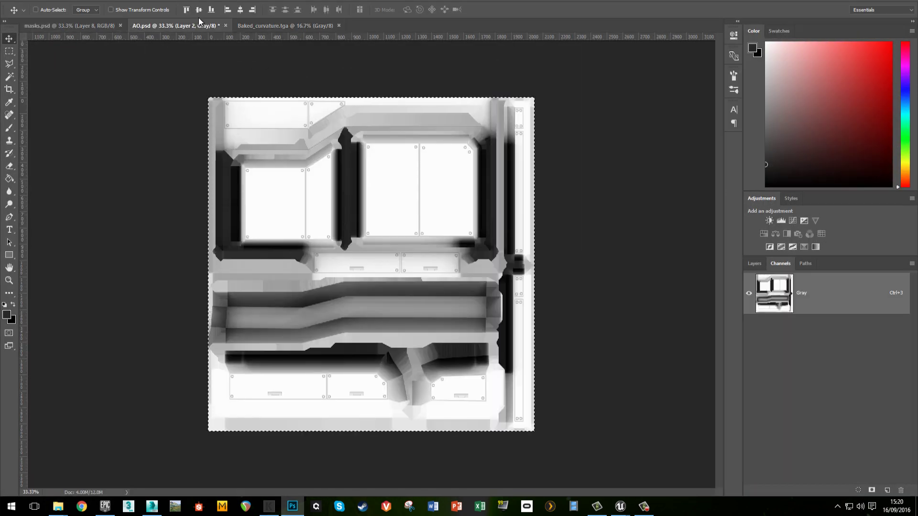
{"action": "left_click", "coordinate": [225, 26]}
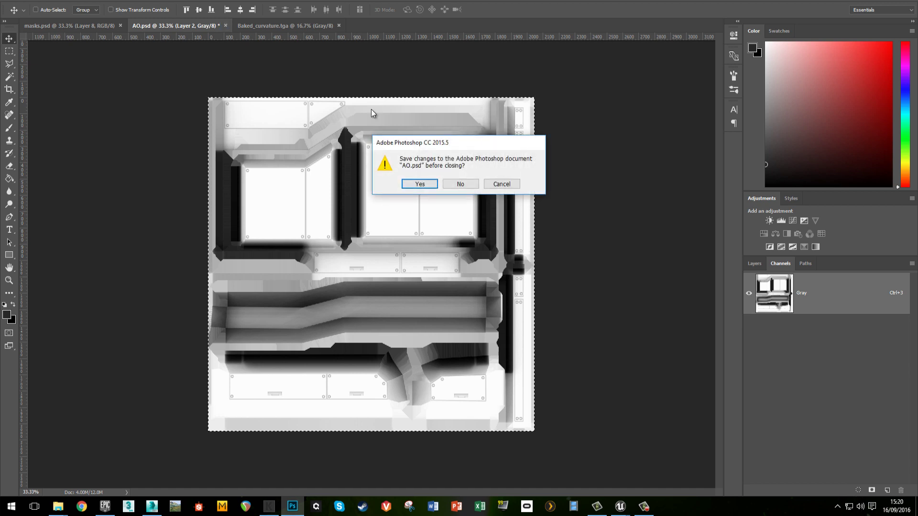
{"action": "left_click", "coordinate": [461, 185]}
{"action": "left_click", "coordinate": [121, 25]}
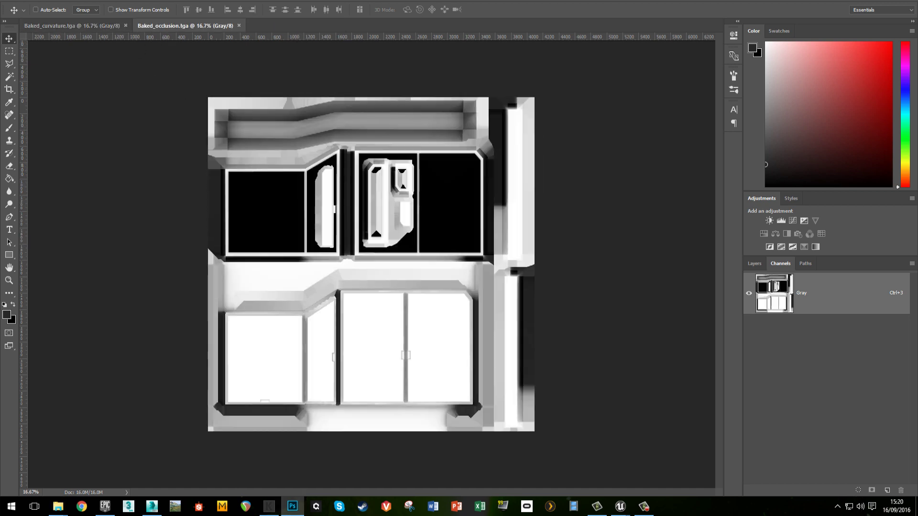
Step: Check the exported Baked_curvature.tga image and close both baked TGA files
{"action": "left_click", "coordinate": [107, 24]}
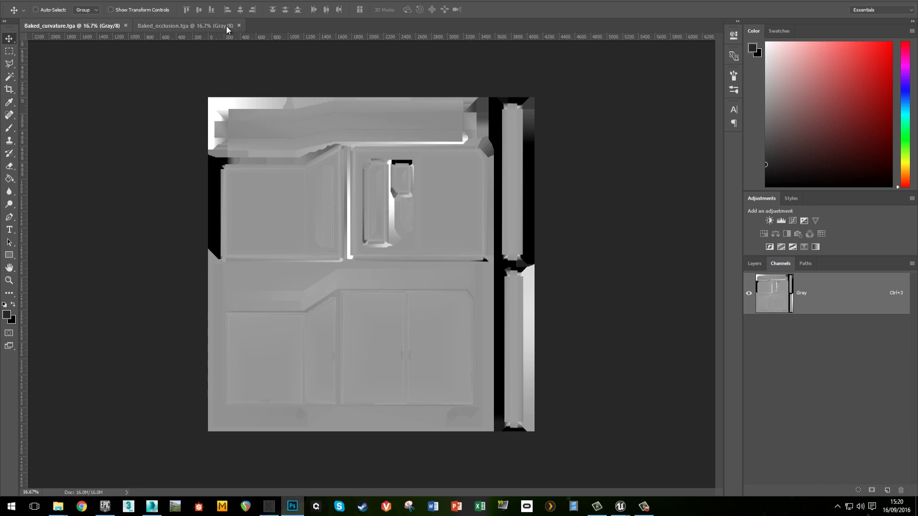
{"action": "left_click", "coordinate": [239, 26]}
{"action": "left_click", "coordinate": [126, 26]}
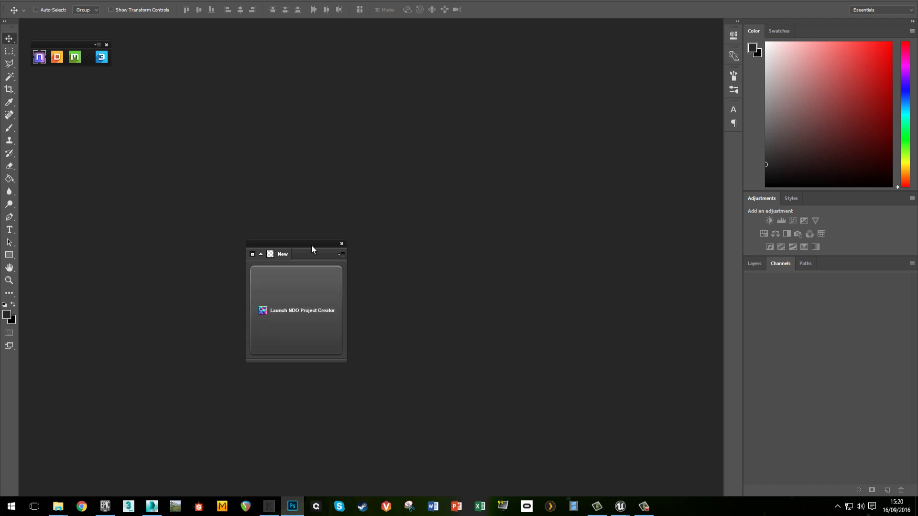
Step: Launch the NDO Project Creator and load the wall mesh from the week3 folder as its mesh input
{"action": "left_click_drag", "start_coordinate": [311, 246], "coordinate": [258, 224]}
{"action": "left_click", "coordinate": [248, 311]}
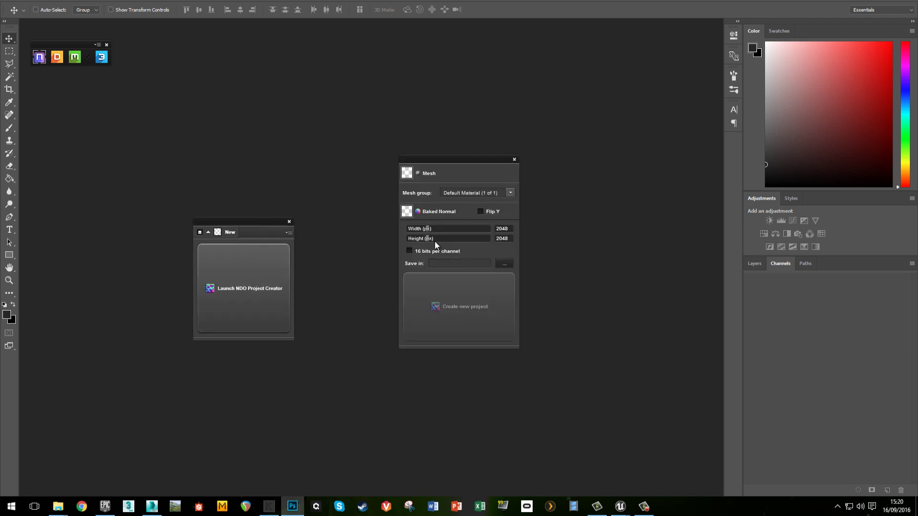
{"action": "left_click", "coordinate": [406, 173]}
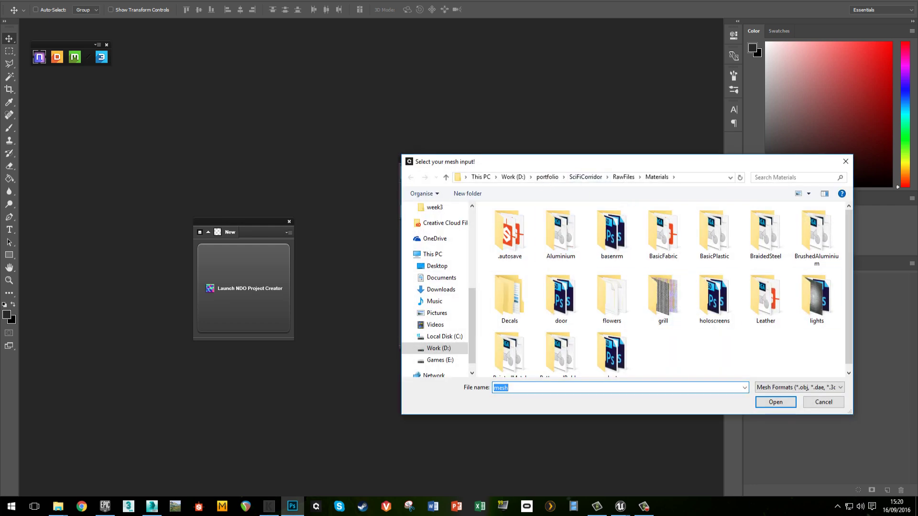
{"action": "left_click", "coordinate": [434, 207]}
{"action": "double_click", "coordinate": [501, 285]}
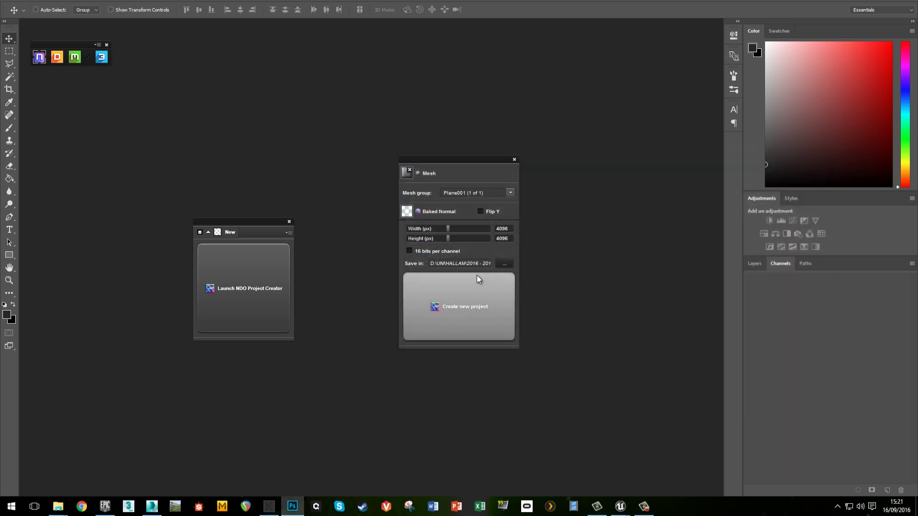
Step: Check the save folder, create the NDO project for Plane001 at 4096 × 4096 px and move the NDO panel off the canvas
{"action": "left_click", "coordinate": [487, 310]}
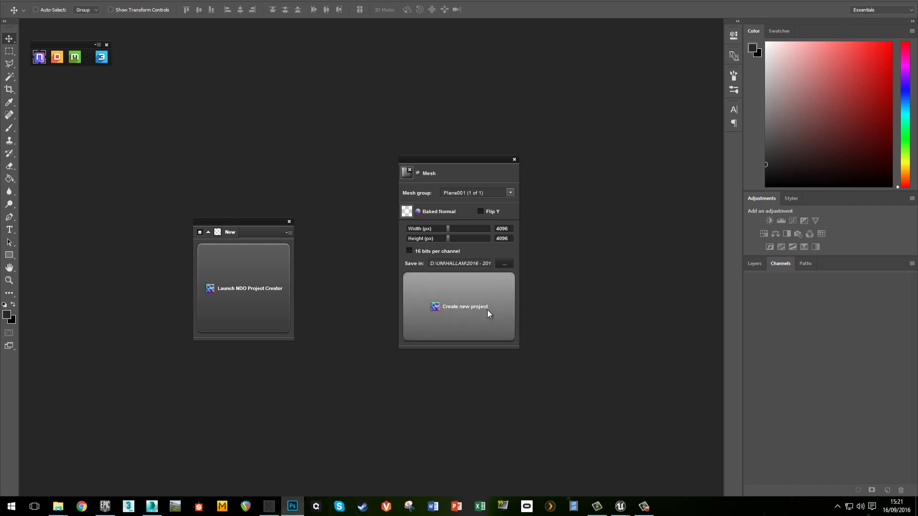
{"action": "left_click", "coordinate": [507, 261]}
{"action": "left_click_drag", "start_coordinate": [622, 220], "coordinate": [622, 258]}
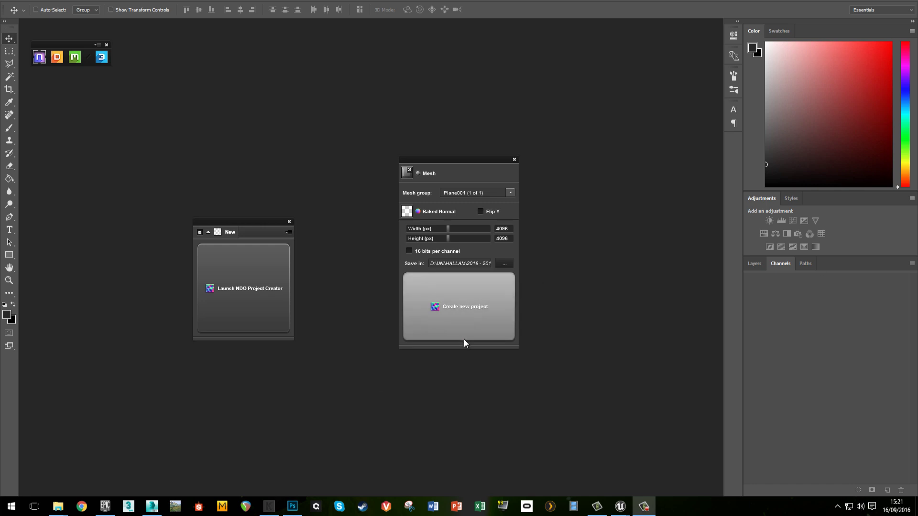
{"action": "left_click", "coordinate": [449, 314]}
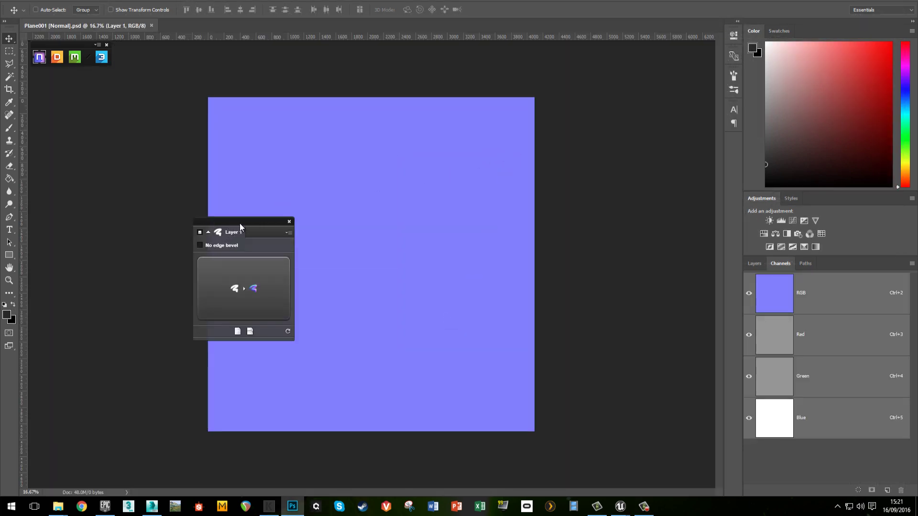
{"action": "left_click_drag", "start_coordinate": [240, 224], "coordinate": [115, 224]}
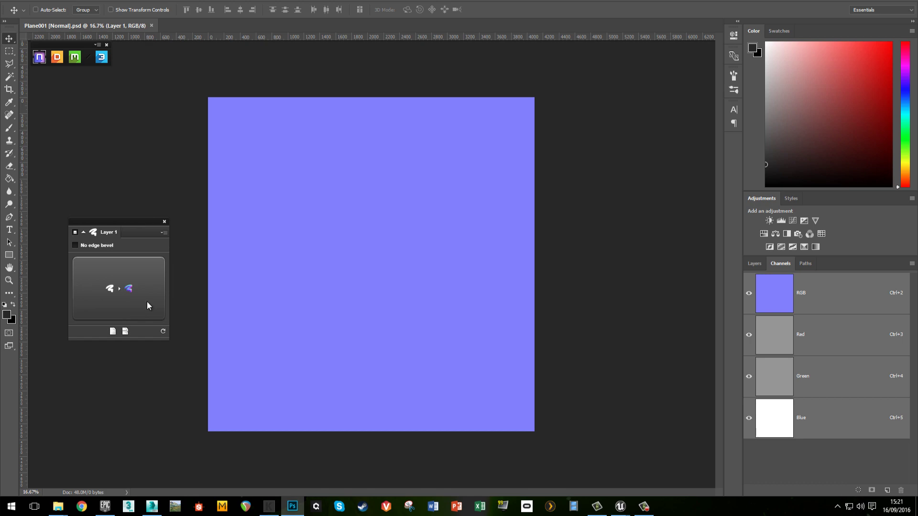
Step: Switch to 3ds Max, add an Unwrap UVW modifier to Plane001 and render its UV template at 1024 × 1024
{"action": "left_click", "coordinate": [152, 507]}
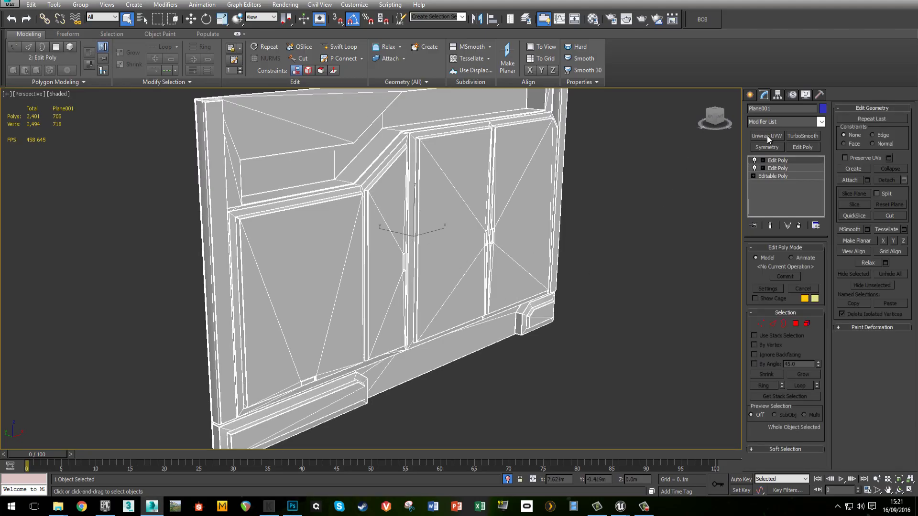
{"action": "left_click", "coordinate": [773, 136]}
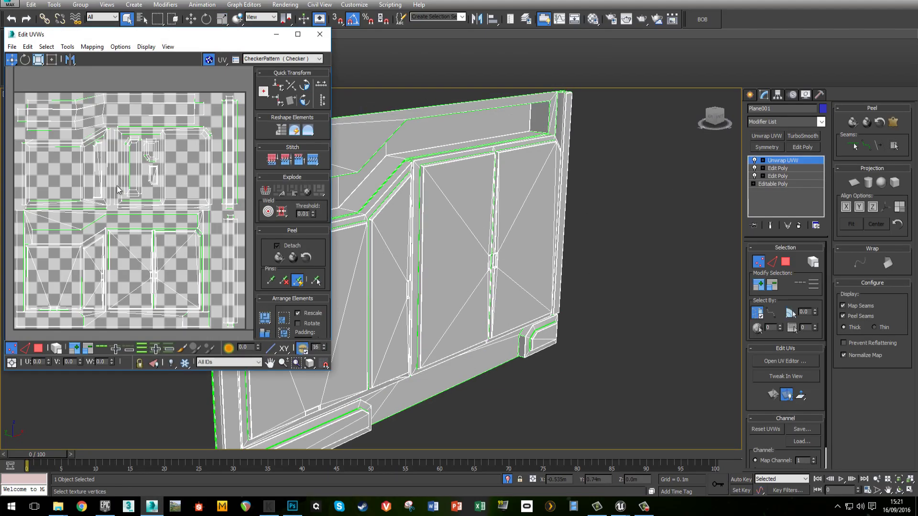
{"action": "left_click", "coordinate": [67, 46]}
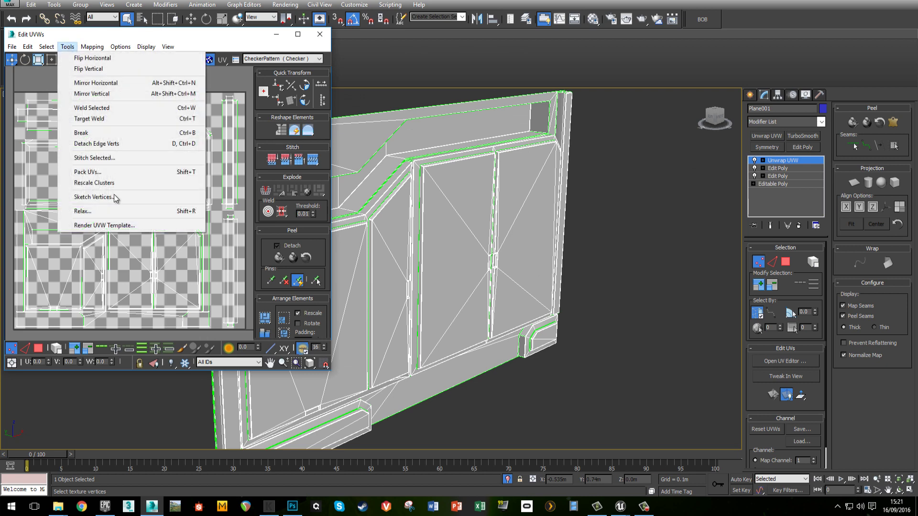
{"action": "left_click", "coordinate": [117, 224]}
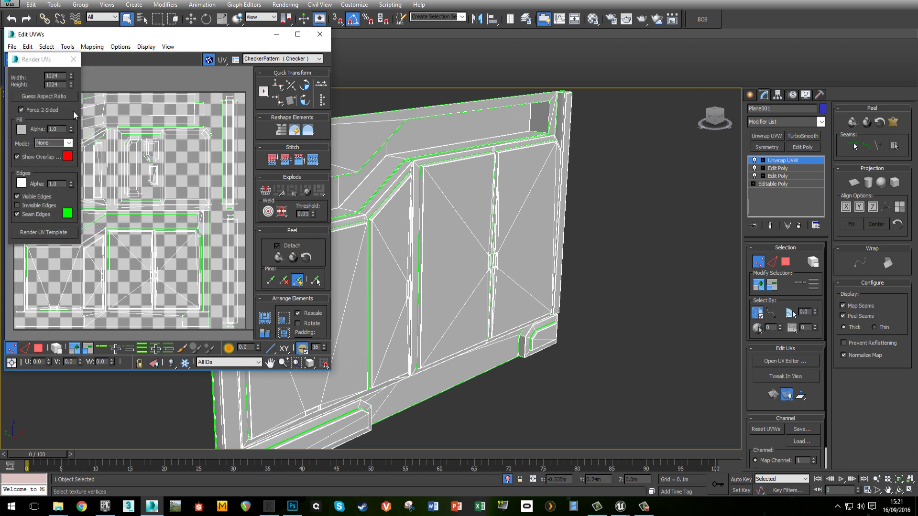
{"action": "left_click", "coordinate": [44, 232]}
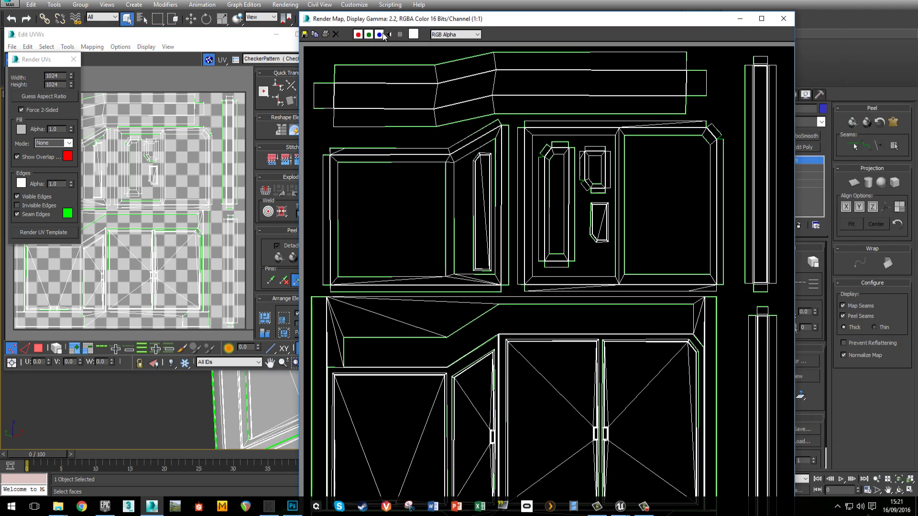
Step: Copy the rendered UV template image, and close the render window and the UV editor
{"action": "left_click", "coordinate": [315, 34]}
{"action": "left_click", "coordinate": [783, 19]}
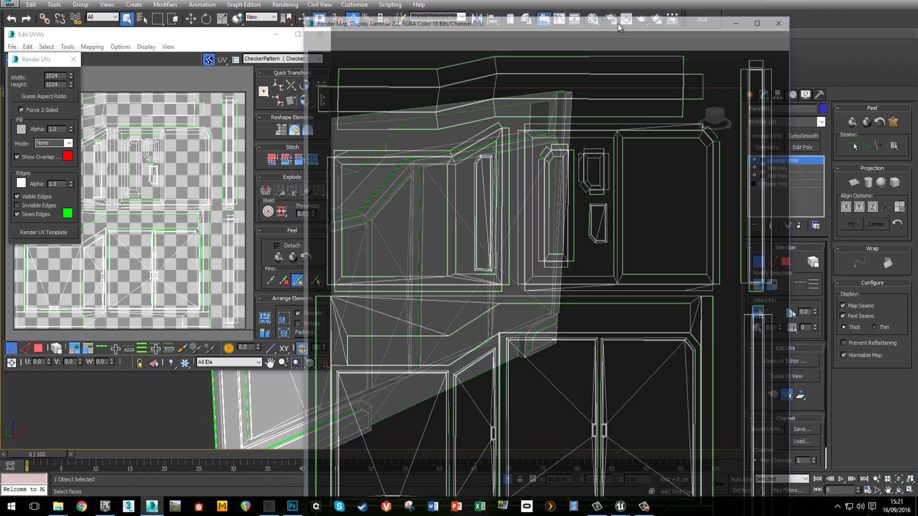
{"action": "left_click", "coordinate": [320, 34]}
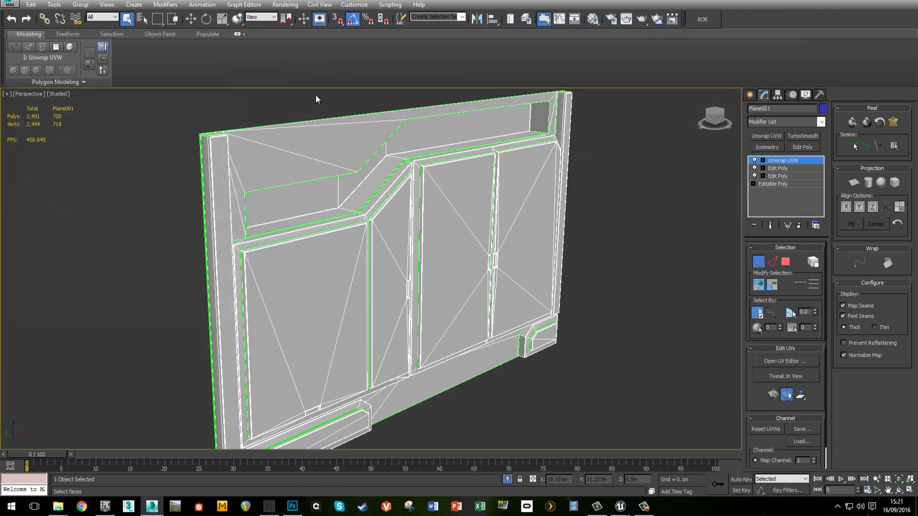
Step: Switch to Photoshop and paste the UV template into a new layer above the NORMAL group
{"action": "left_click", "coordinate": [294, 509]}
{"action": "left_click", "coordinate": [762, 266]}
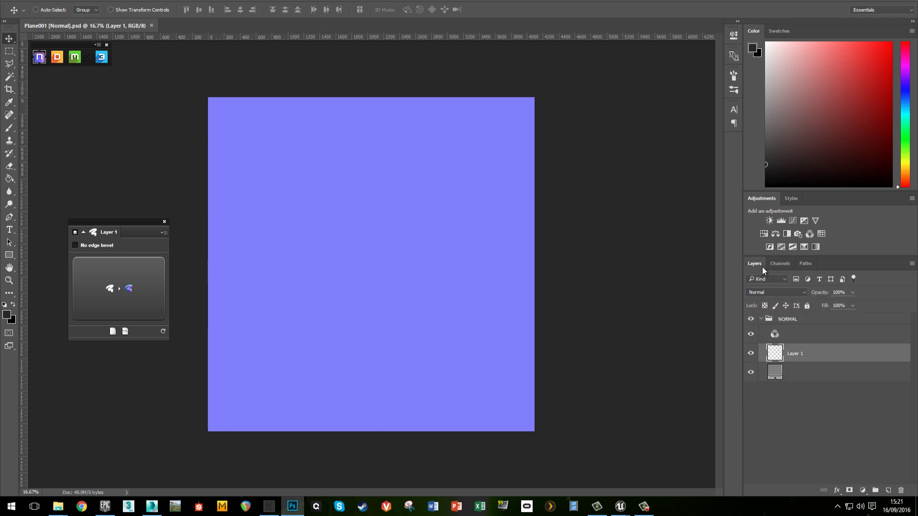
{"action": "left_click", "coordinate": [823, 318]}
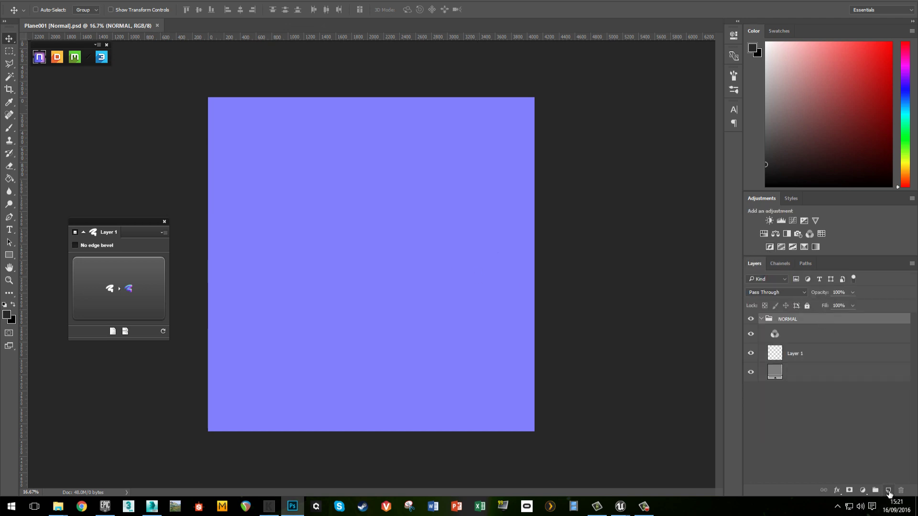
{"action": "left_click", "coordinate": [888, 490]}
{"action": "left_click_drag", "start_coordinate": [817, 335], "coordinate": [816, 316]}
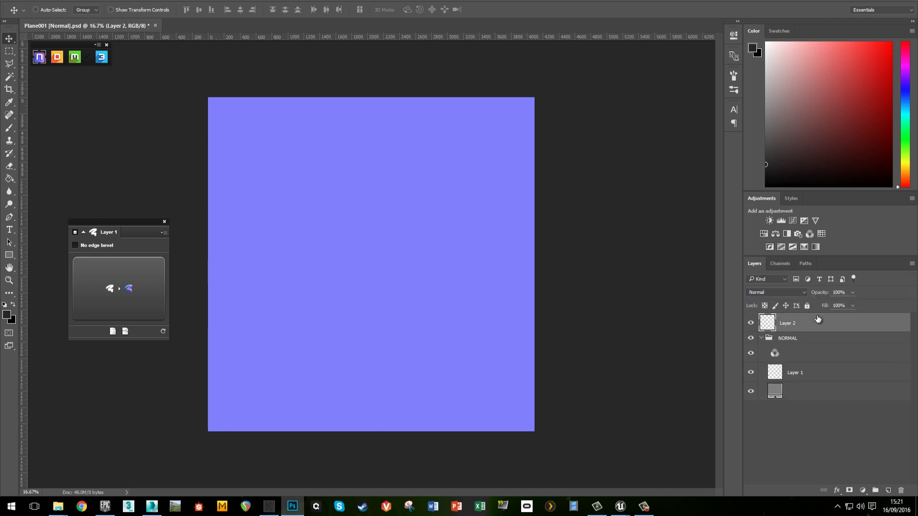
{"action": "key", "text": "ctrl+v"}
Step: Scale the UV template to fill the whole canvas and set its layer opacity to 10%
{"action": "key", "text": "ctrl+t"}
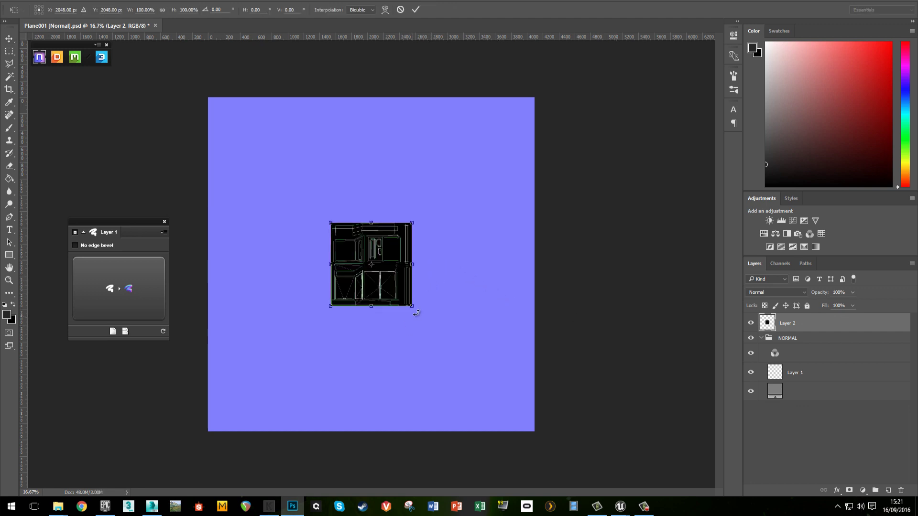
{"action": "left_click_drag", "start_coordinate": [411, 307], "coordinate": [534, 432]}
{"action": "left_click_drag", "start_coordinate": [331, 222], "coordinate": [209, 97]}
{"action": "key", "text": "Return"}
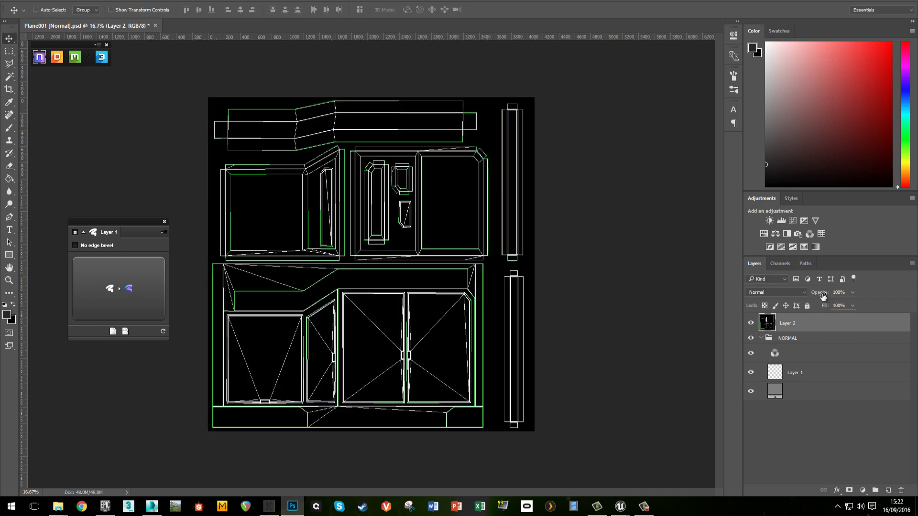
{"action": "left_click_drag", "start_coordinate": [822, 294], "coordinate": [780, 297]}
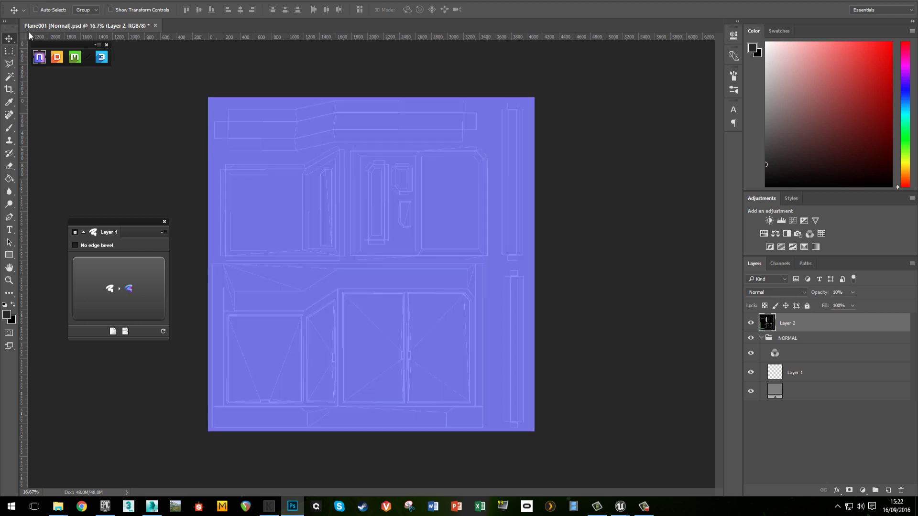
Step: Examine the wall mesh in the 3D preview and move the preview window off the canvas
{"action": "key", "text": "i"}
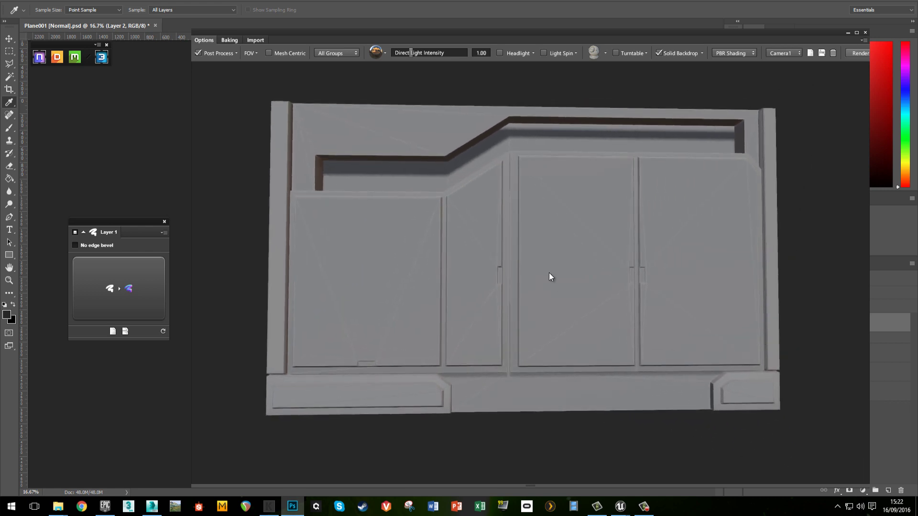
{"action": "middle_click_drag", "start_coordinate": [477, 291], "coordinate": [487, 292]}
{"action": "left_click_drag", "start_coordinate": [507, 211], "coordinate": [496, 243]}
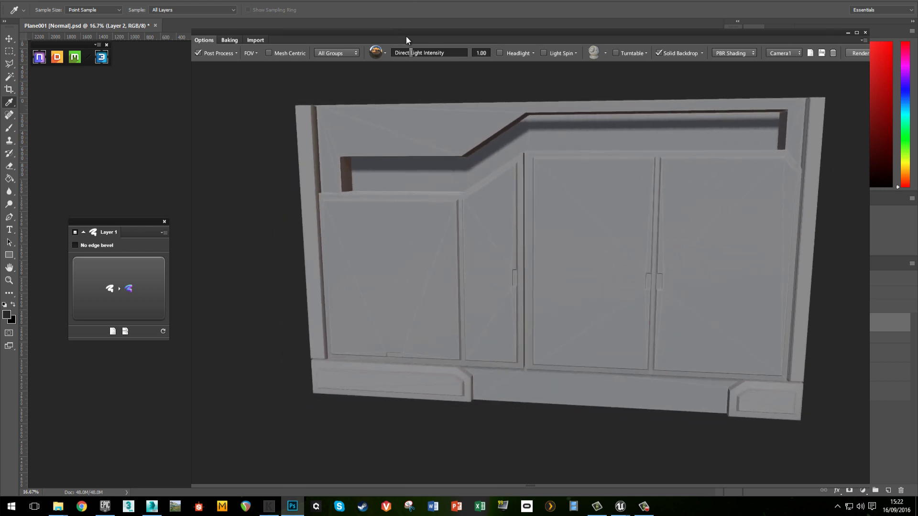
{"action": "left_click_drag", "start_coordinate": [406, 34], "coordinate": [917, 61]}
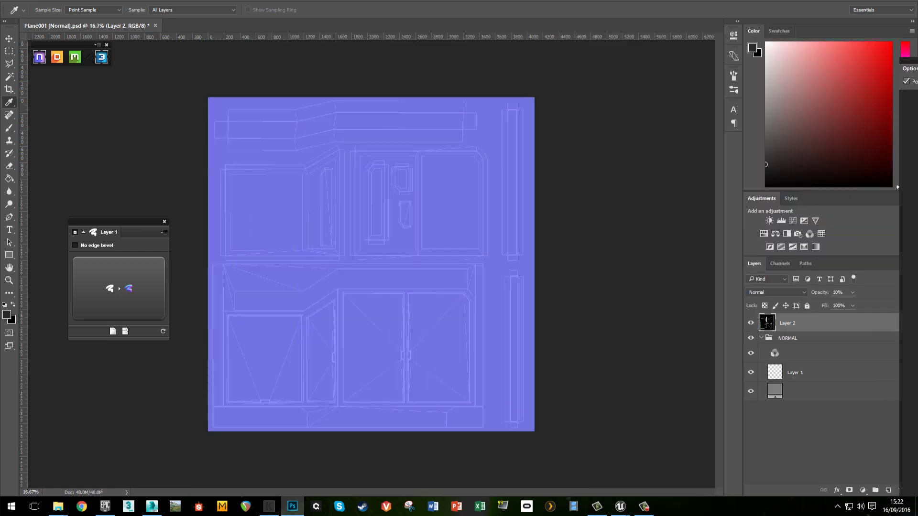
Step: Paint a small white dot in the large door panel's corner on a new layer above Layer 1 and convert it to NDO normals
{"action": "left_click", "coordinate": [828, 378]}
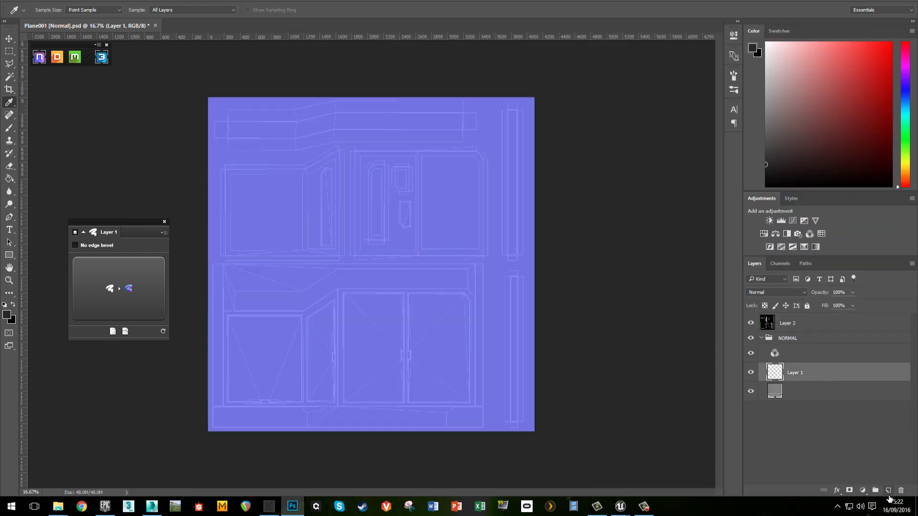
{"action": "left_click", "coordinate": [888, 490]}
{"action": "left_click", "coordinate": [336, 318], "text": "ctrl"}
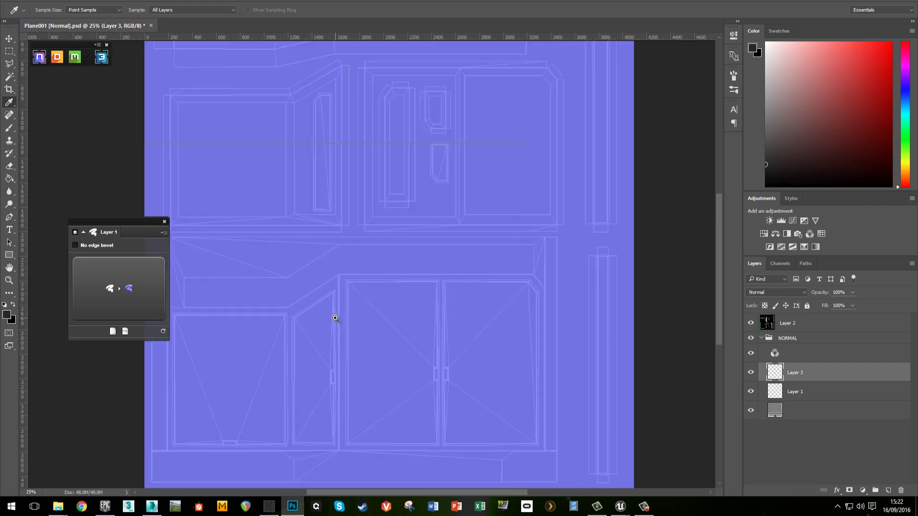
{"action": "left_click", "coordinate": [335, 319], "text": "ctrl"}
{"action": "key", "text": "b"}
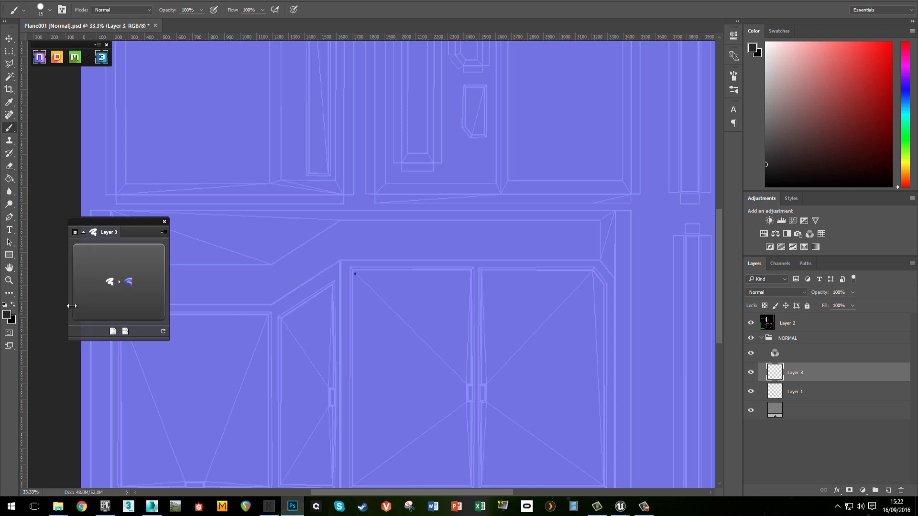
{"action": "left_click", "coordinate": [4, 305]}
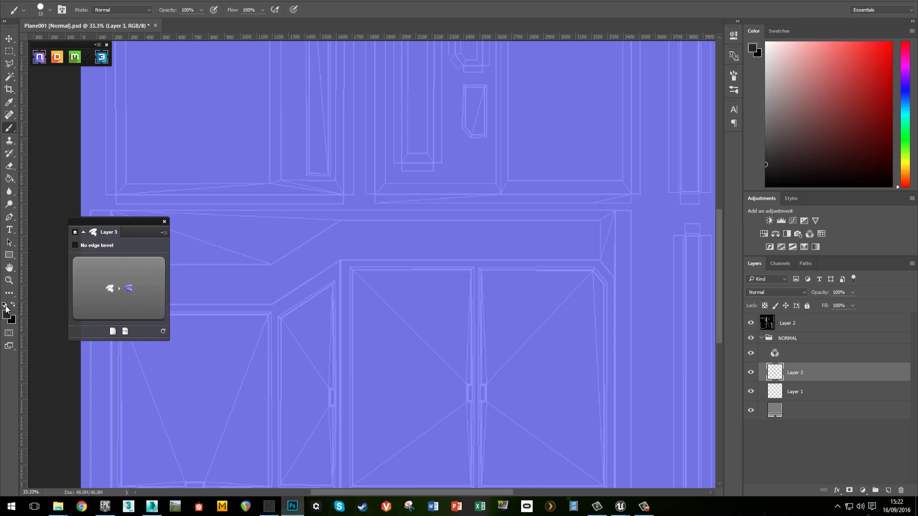
{"action": "left_click", "coordinate": [15, 307]}
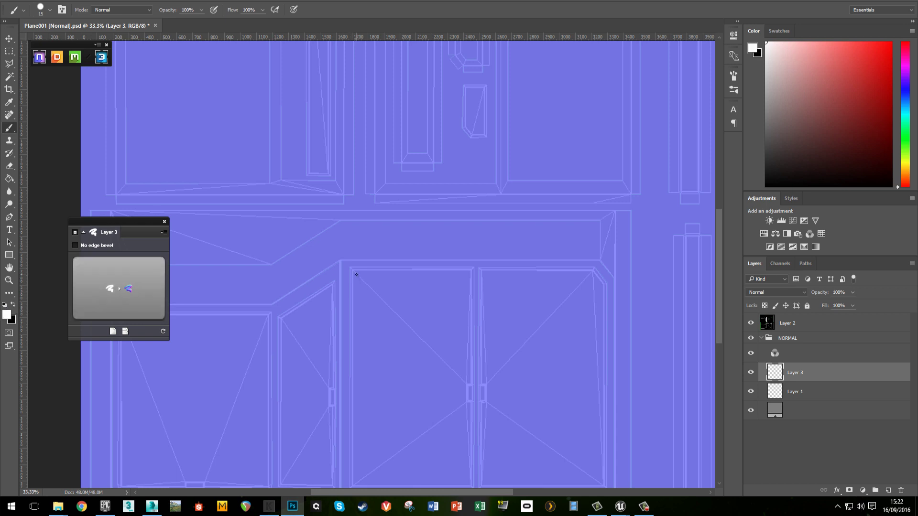
{"action": "left_click", "coordinate": [126, 306]}
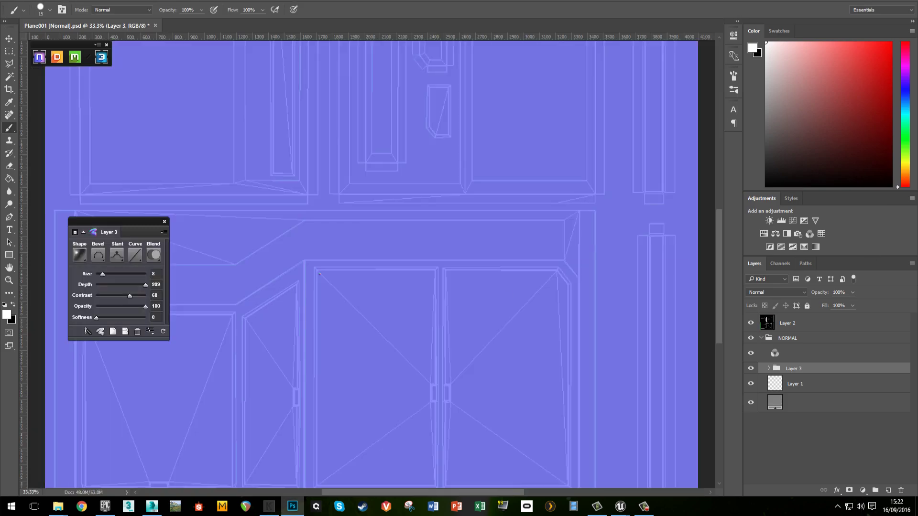
Step: Examine the painted dot up close on the door panel in the 3D preview and move the preview window away
{"action": "left_click_drag", "start_coordinate": [917, 97], "coordinate": [539, 63]}
{"action": "scroll", "coordinate": [445, 185], "scroll_direction": "up", "scroll_amount": 5}
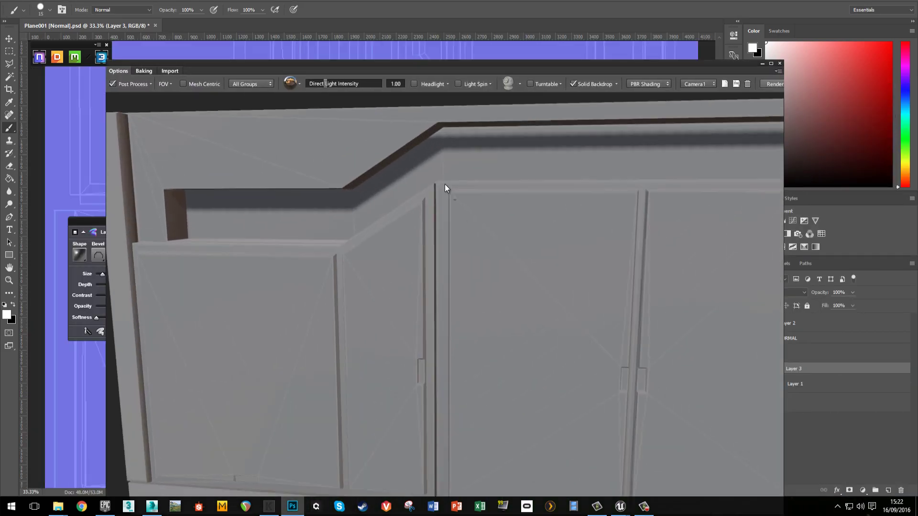
{"action": "scroll", "coordinate": [454, 203], "scroll_direction": "up", "scroll_amount": 2}
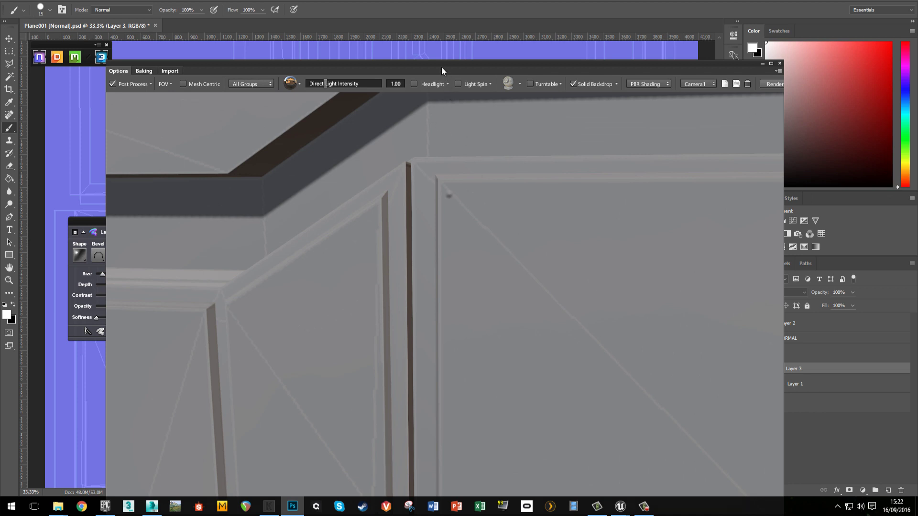
{"action": "left_click_drag", "start_coordinate": [441, 67], "coordinate": [917, 69]}
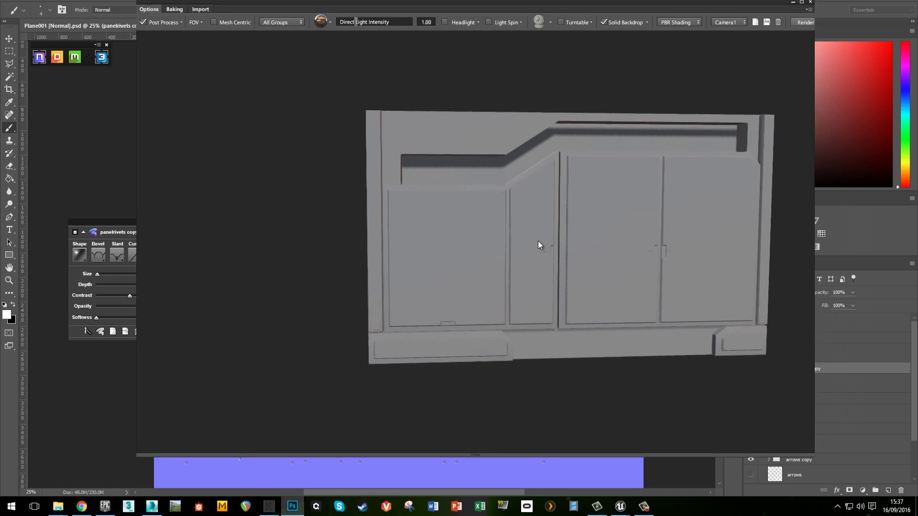
Step: Inspect the rivets, panels, clasps and arrows across the wall in the 3D preview and close the preview
{"action": "left_click_drag", "start_coordinate": [538, 240], "coordinate": [529, 268]}
{"action": "scroll", "coordinate": [421, 342], "scroll_direction": "up", "scroll_amount": 8}
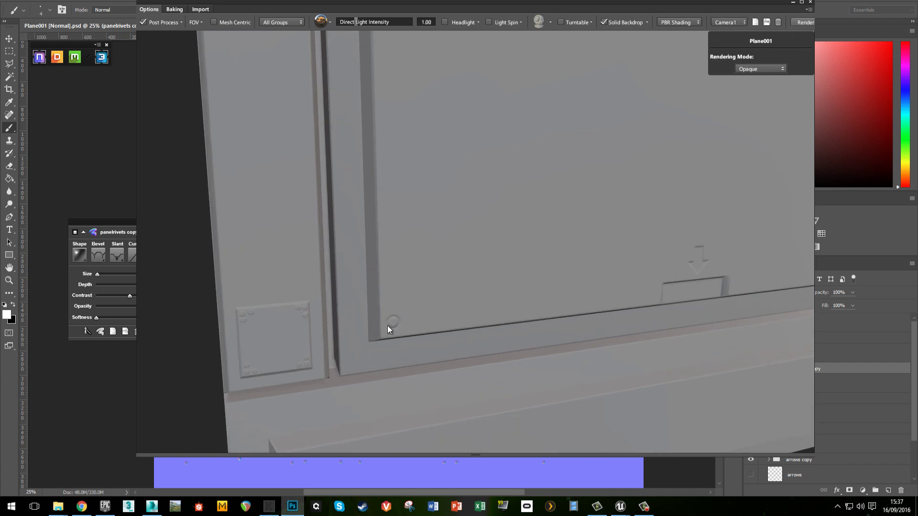
{"action": "left_click_drag", "start_coordinate": [561, 294], "coordinate": [310, 320]}
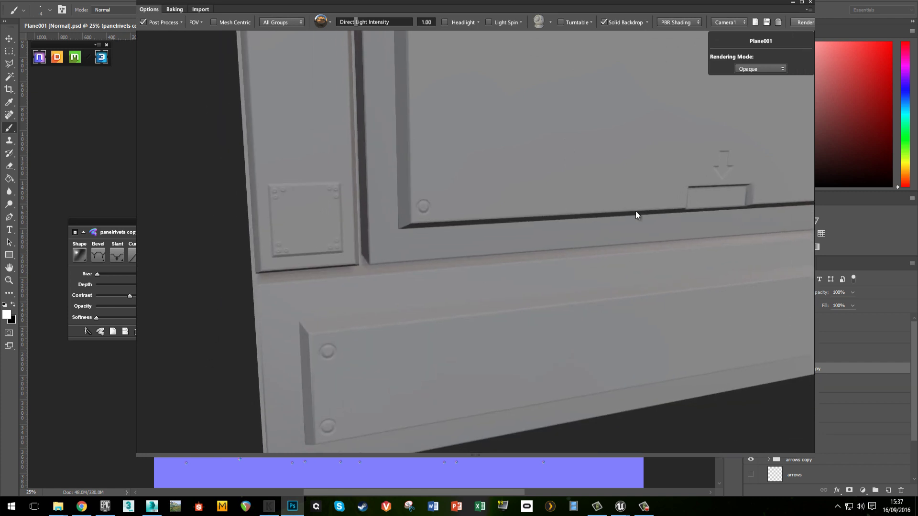
{"action": "left_click_drag", "start_coordinate": [635, 210], "coordinate": [656, 214]}
{"action": "left_click_drag", "start_coordinate": [628, 153], "coordinate": [491, 251]}
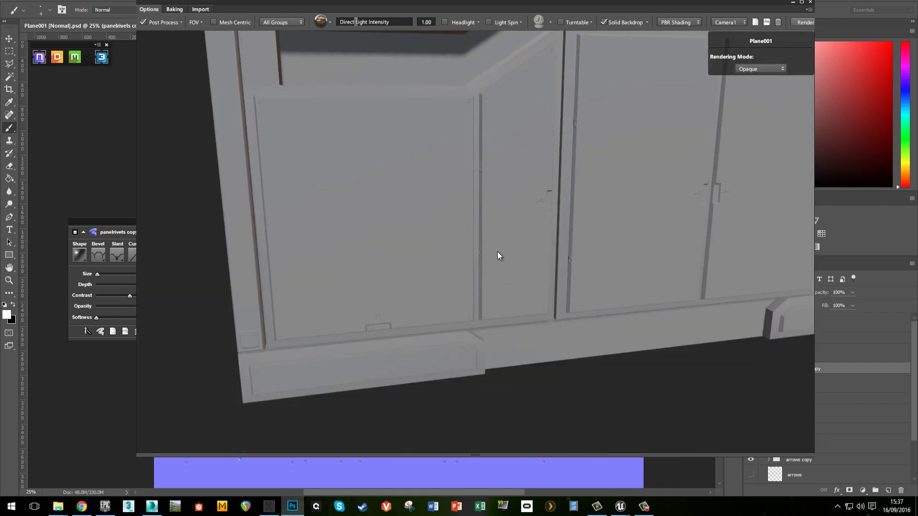
{"action": "left_click_drag", "start_coordinate": [497, 252], "coordinate": [476, 145]}
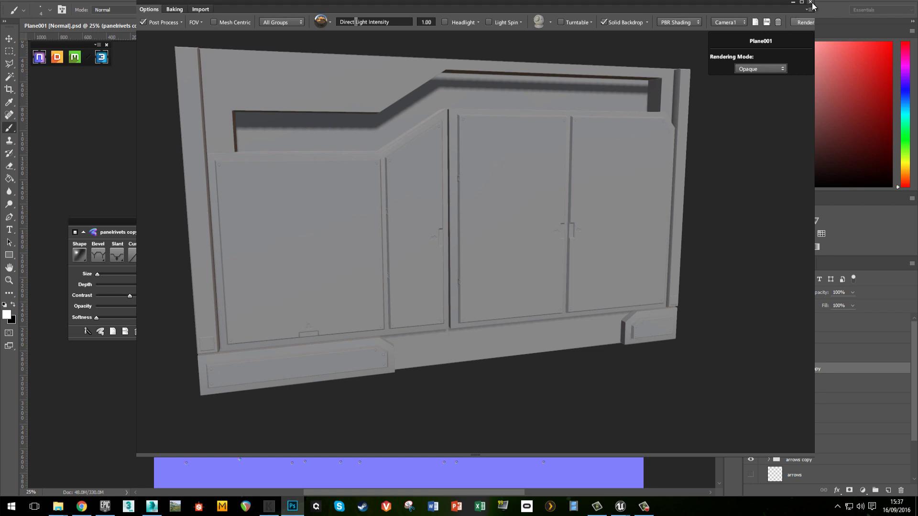
{"action": "key", "text": "Escape"}
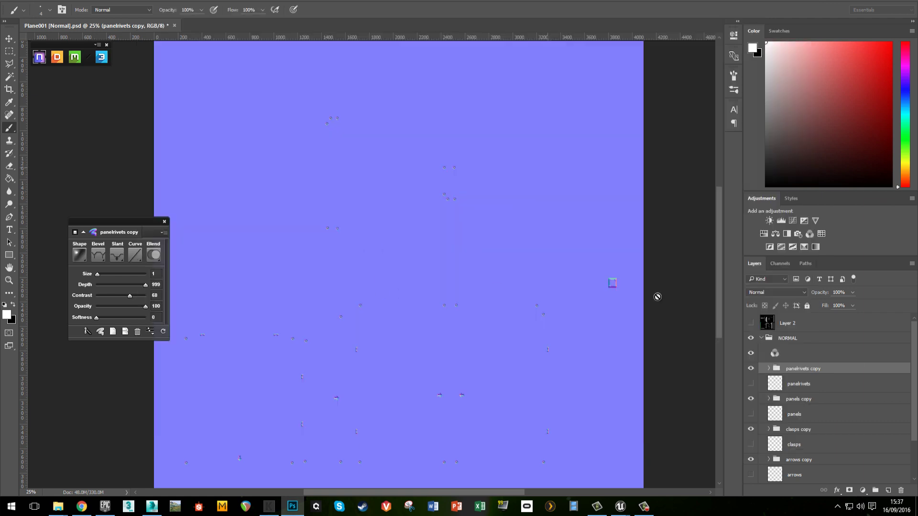
Step: Stamp the visible normal map onto a new layer above the NORMAL group and select the whole canvas for copying
{"action": "left_click", "coordinate": [821, 344]}
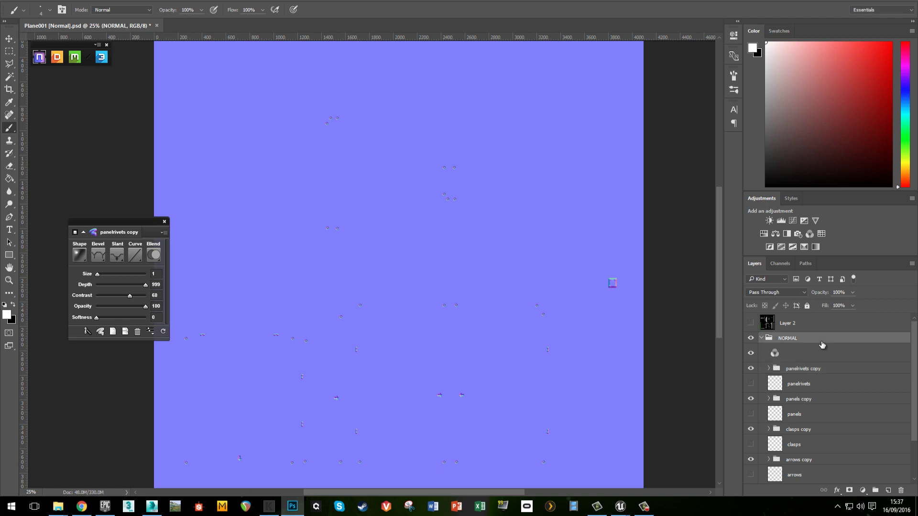
{"action": "key", "text": "ctrl+shift+alt+e"}
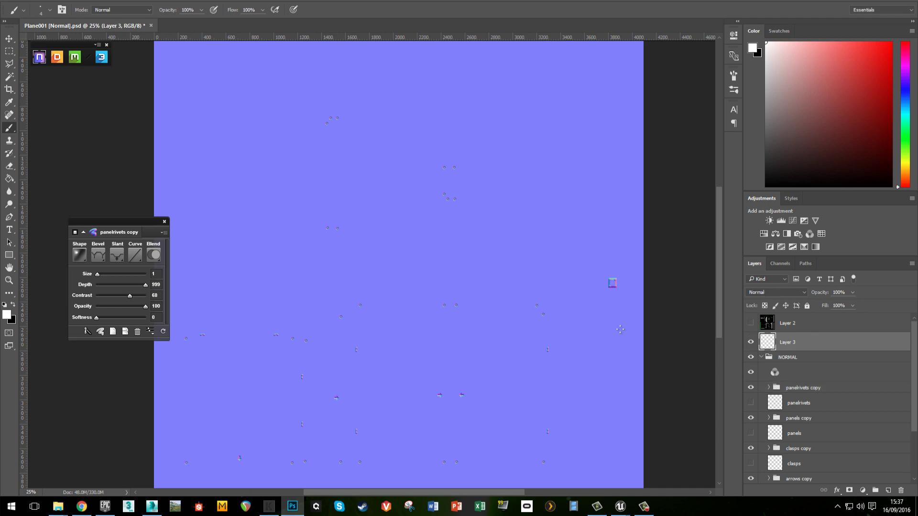
{"action": "key", "text": "ctrl+a"}
Step: Create a new document matching the canvas size and paste the flattened normal map into it
{"action": "left_click", "coordinate": [30, 2]}
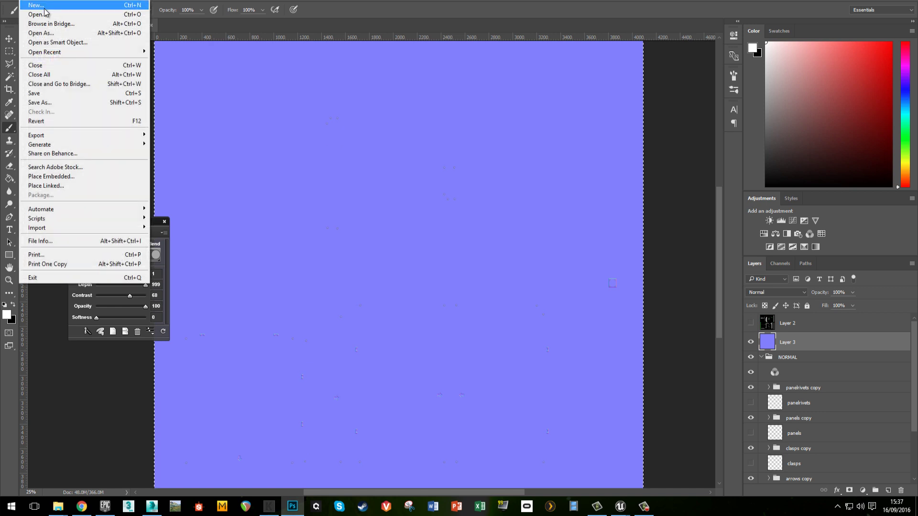
{"action": "left_click", "coordinate": [29, 4]}
{"action": "left_click", "coordinate": [557, 117]}
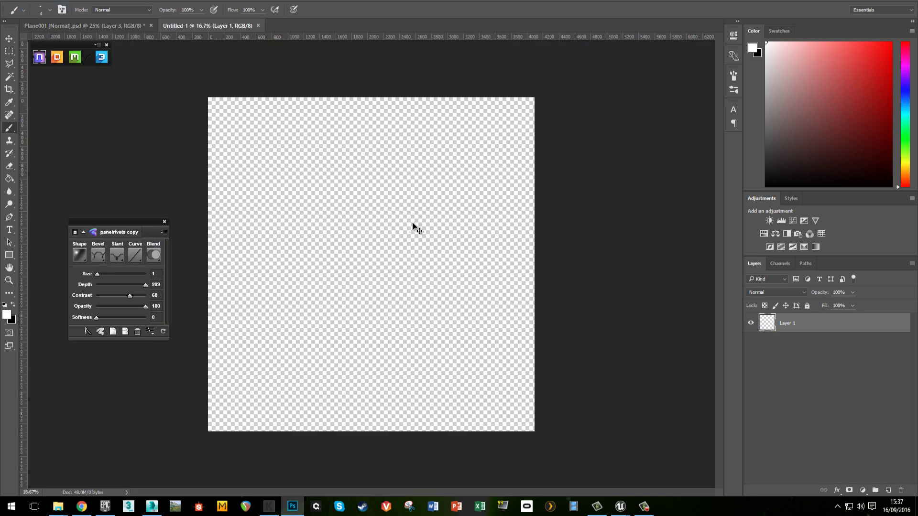
{"action": "key", "text": "ctrl+v"}
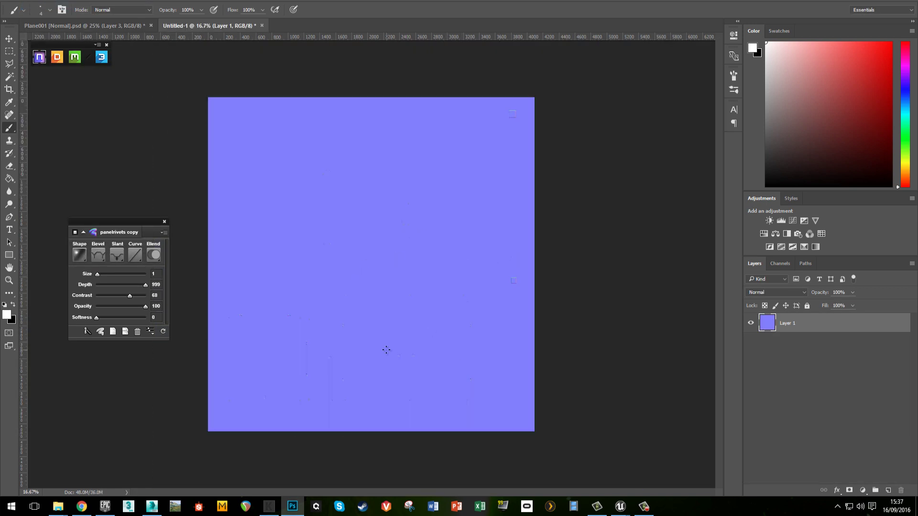
Step: Save the new document as a Photoshop file named normal_detail in the NewWall bakes folder
{"action": "key", "text": "ctrl+shift+s"}
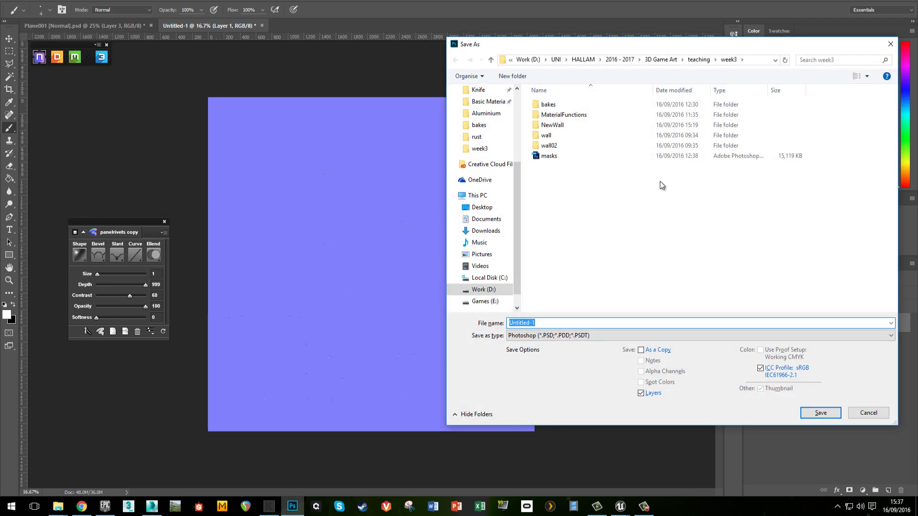
{"action": "double_click", "coordinate": [572, 124]}
{"action": "double_click", "coordinate": [558, 105]}
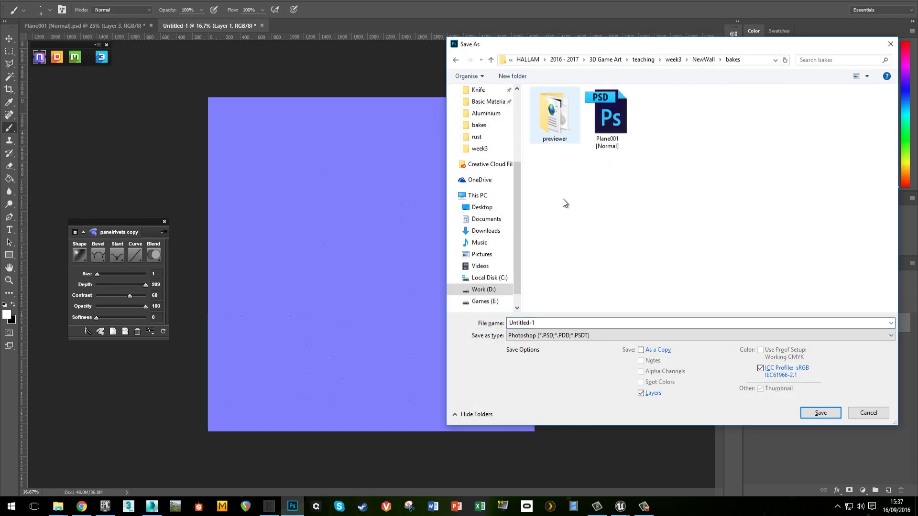
{"action": "left_click", "coordinate": [551, 324]}
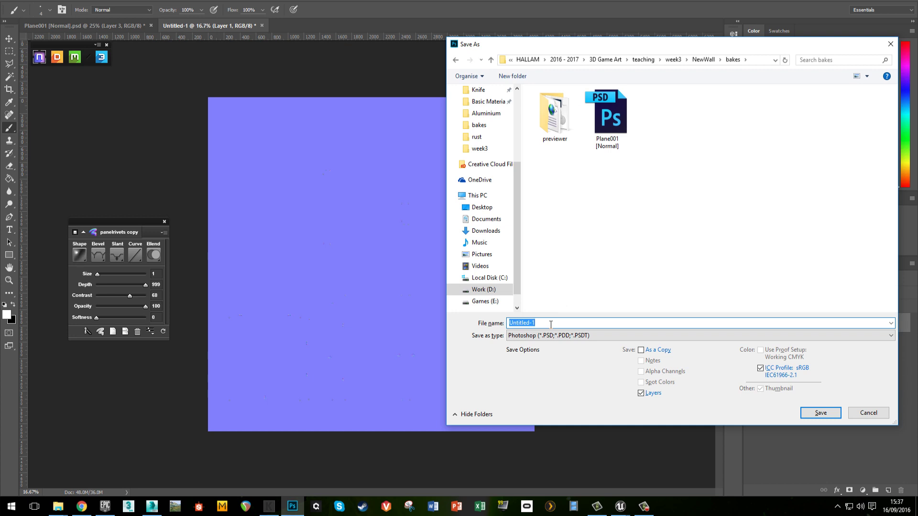
{"action": "type", "text": "normal_detail"}
{"action": "left_click", "coordinate": [820, 413]}
{"action": "left_click", "coordinate": [569, 146]}
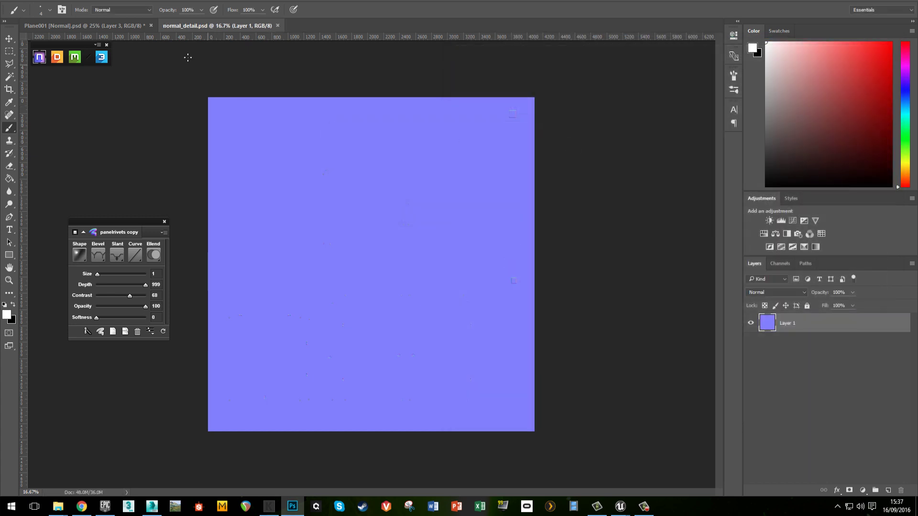
Step: Close the Plane001 [Normal].psd document and save its changes
{"action": "left_click", "coordinate": [151, 26]}
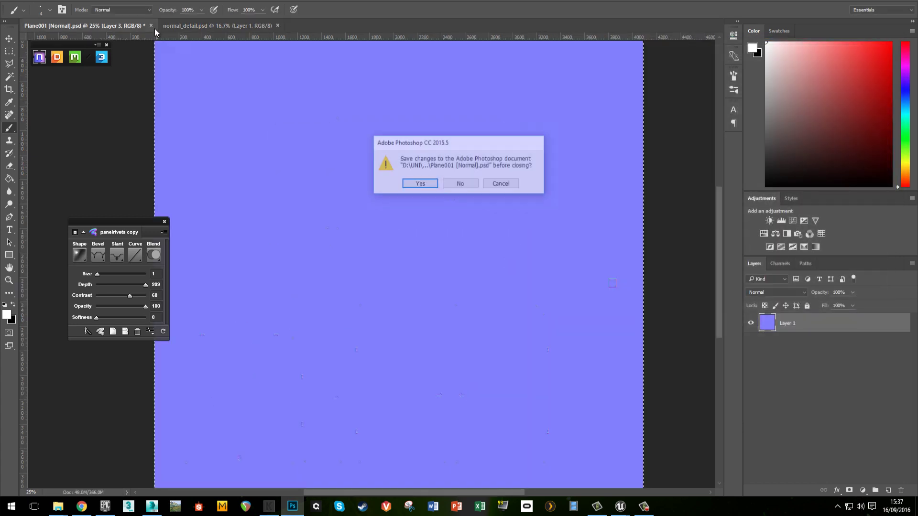
{"action": "left_click", "coordinate": [421, 183]}
{"action": "left_click", "coordinate": [581, 147]}
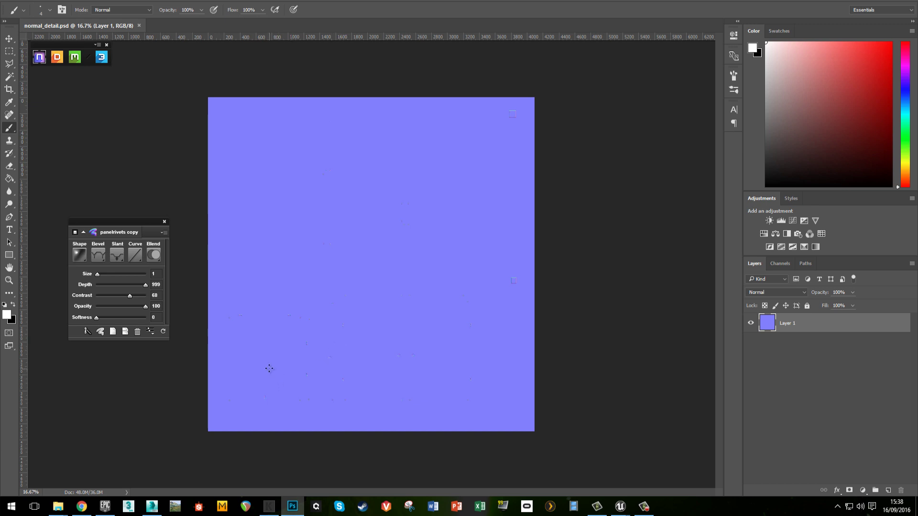
Step: Generate an AO map from the active normal_detail document with NDO's Map Converter
{"action": "left_click", "coordinate": [164, 232]}
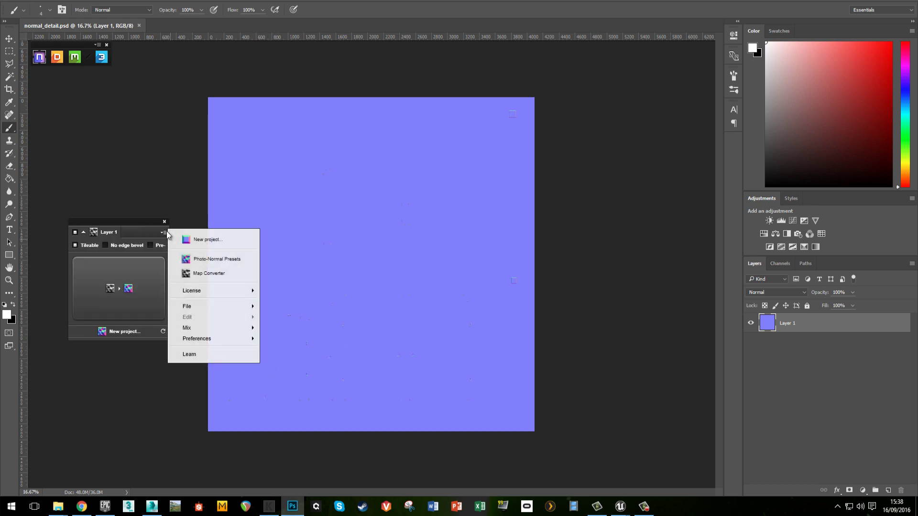
{"action": "left_click", "coordinate": [206, 275]}
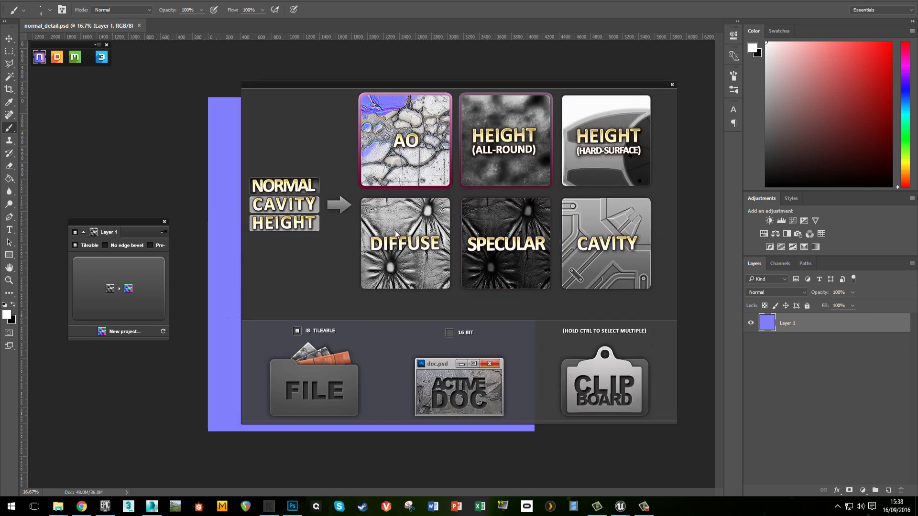
{"action": "left_click", "coordinate": [452, 393]}
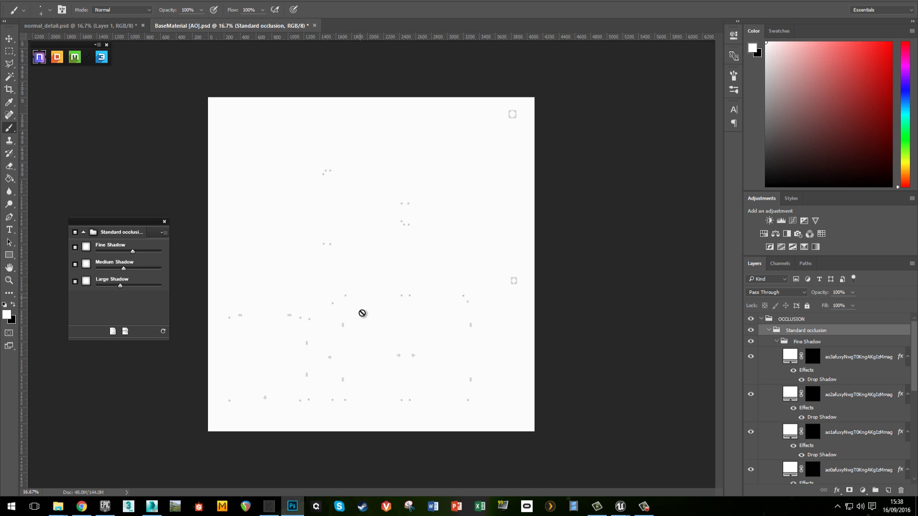
Step: Examine the generated occlusion shading around the rivets, clasps and arrows up close, then return to the whole canvas
{"action": "left_click", "coordinate": [341, 328], "text": "ctrl"}
{"action": "left_click", "coordinate": [341, 328], "text": "ctrl"}
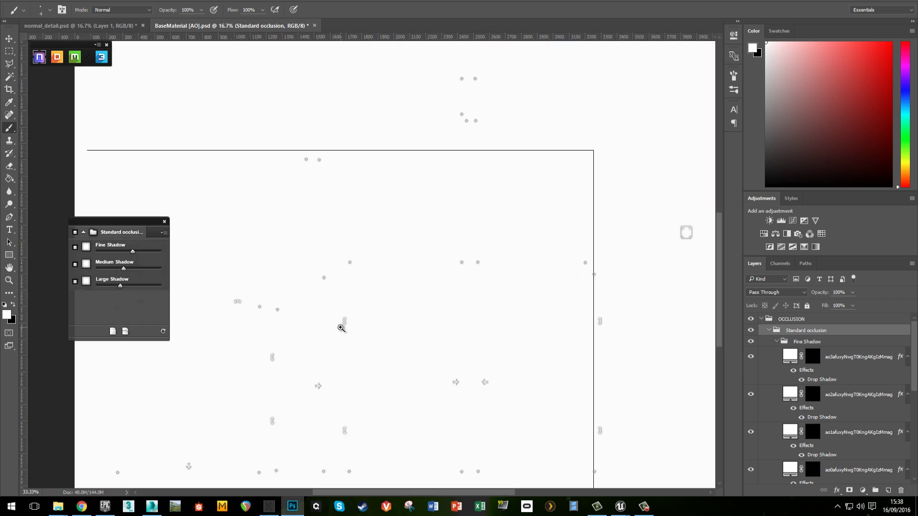
{"action": "left_click", "coordinate": [350, 342], "text": "alt"}
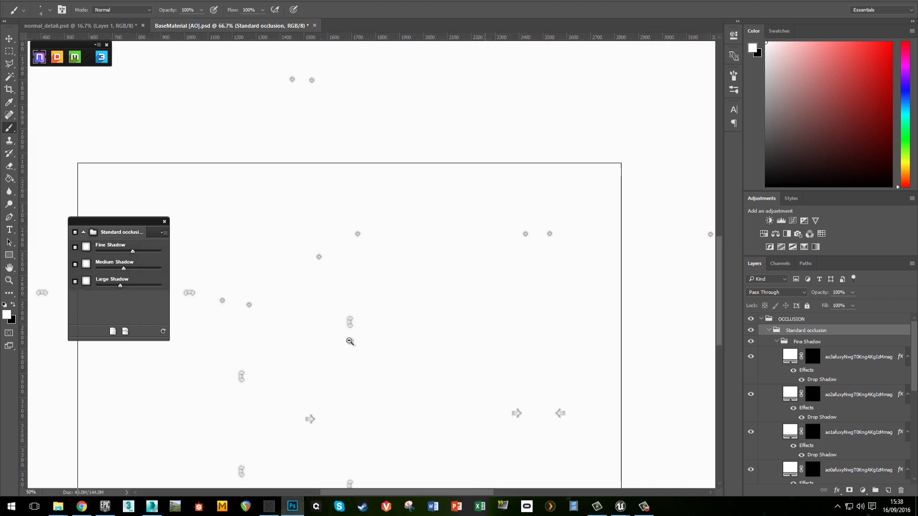
{"action": "left_click", "coordinate": [350, 341], "text": "alt"}
{"action": "left_click", "coordinate": [349, 341], "text": "alt"}
{"action": "left_click", "coordinate": [350, 342], "text": "alt"}
{"action": "left_click", "coordinate": [353, 331]}
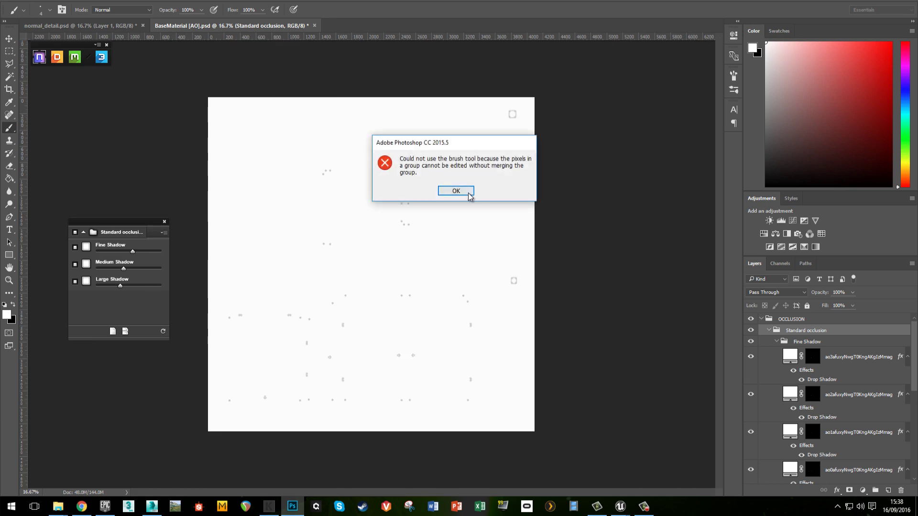
Step: Dismiss the brush error and generate a Cavity map from the active normal_detail document
{"action": "left_click", "coordinate": [456, 191]}
{"action": "left_click", "coordinate": [120, 26]}
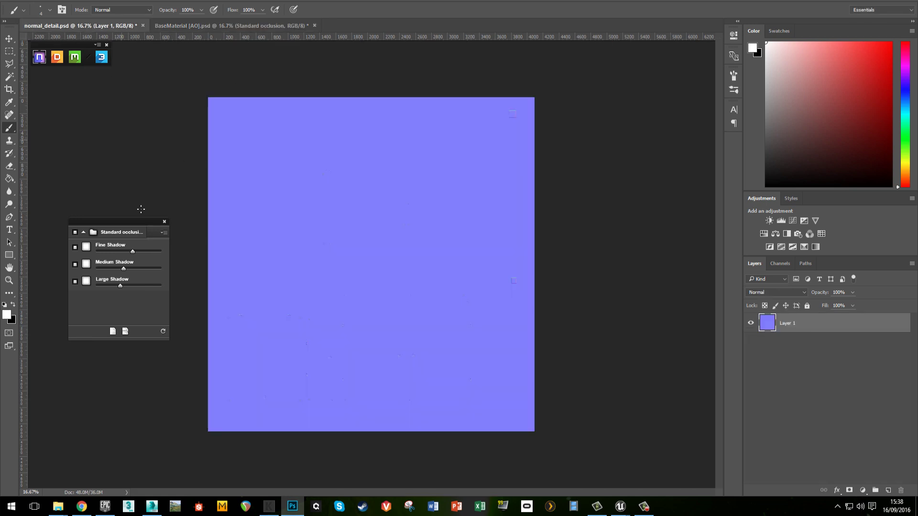
{"action": "left_click", "coordinate": [163, 232]}
{"action": "left_click", "coordinate": [205, 275]}
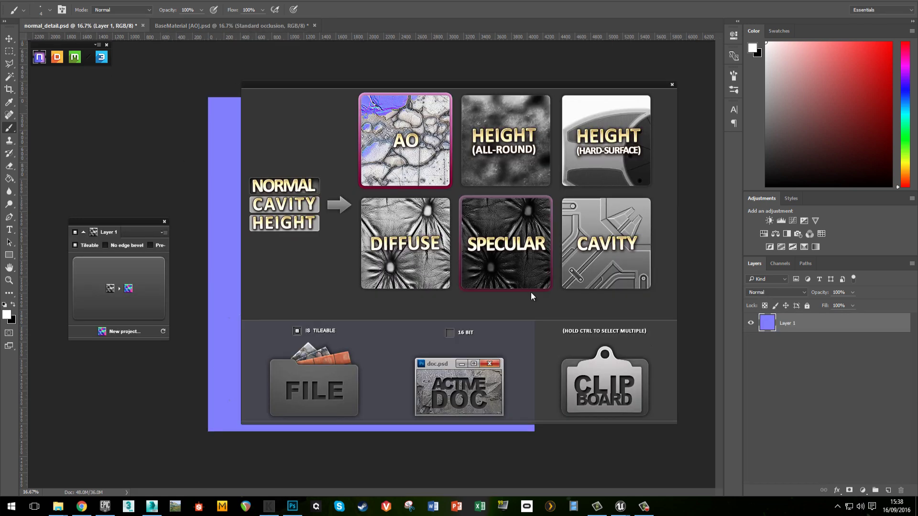
{"action": "left_click", "coordinate": [585, 254]}
{"action": "left_click", "coordinate": [448, 380]}
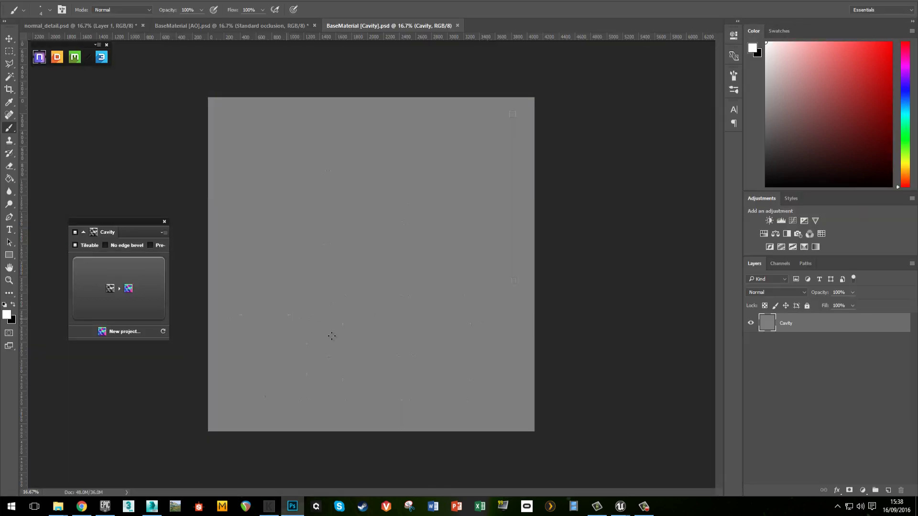
Step: Open Baked_curvature.tga and Baked_occlusion.tga alongside the generated cavity map
{"action": "left_click", "coordinate": [319, 362], "text": "ctrl"}
{"action": "left_click", "coordinate": [296, 362], "text": "ctrl"}
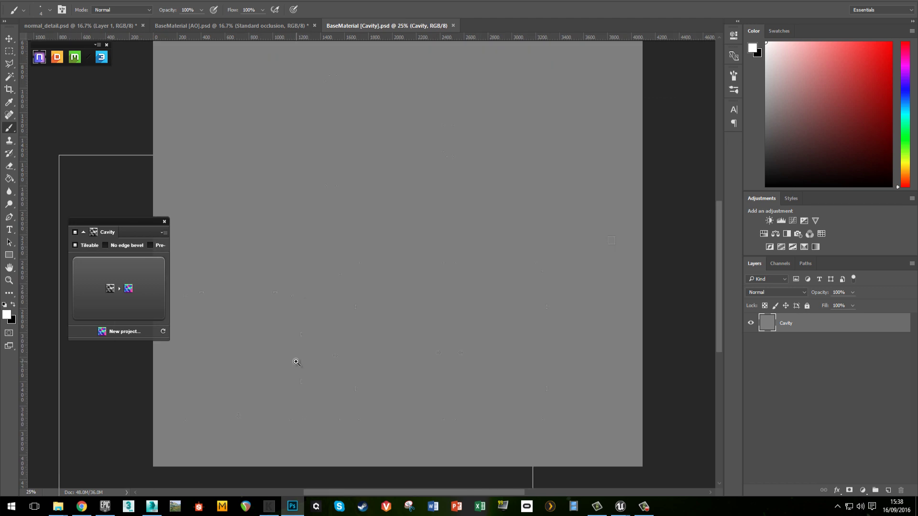
{"action": "left_click", "coordinate": [280, 332], "text": "ctrl"}
{"action": "left_click", "coordinate": [396, 279]}
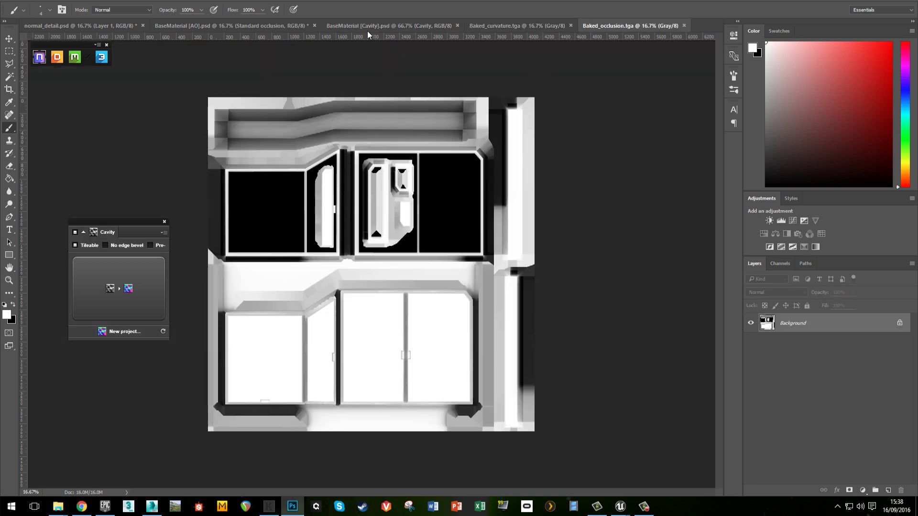
Step: Try to blend the content of BaseMaterial [AO].psd over Baked_occlusion.tga as a pasted layer in Multiply mode
{"action": "left_click", "coordinate": [268, 26]}
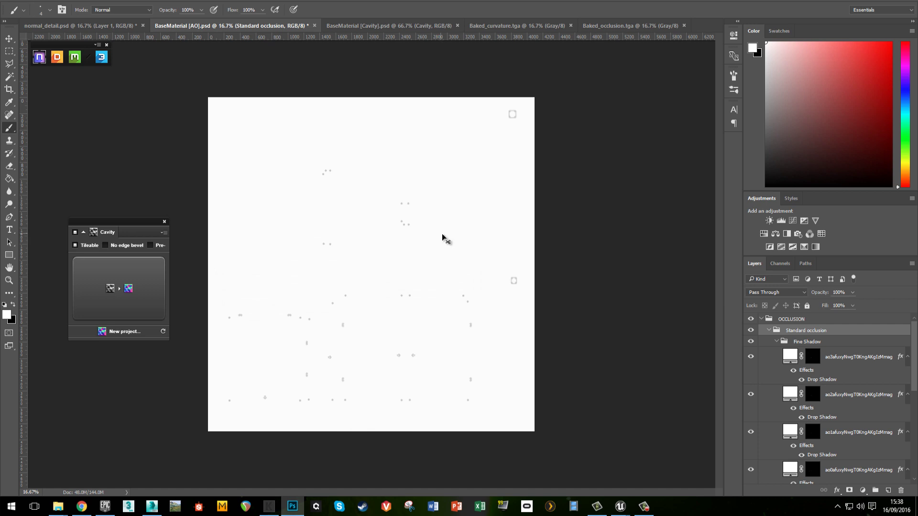
{"action": "left_click_drag", "start_coordinate": [442, 237], "coordinate": [606, 256]}
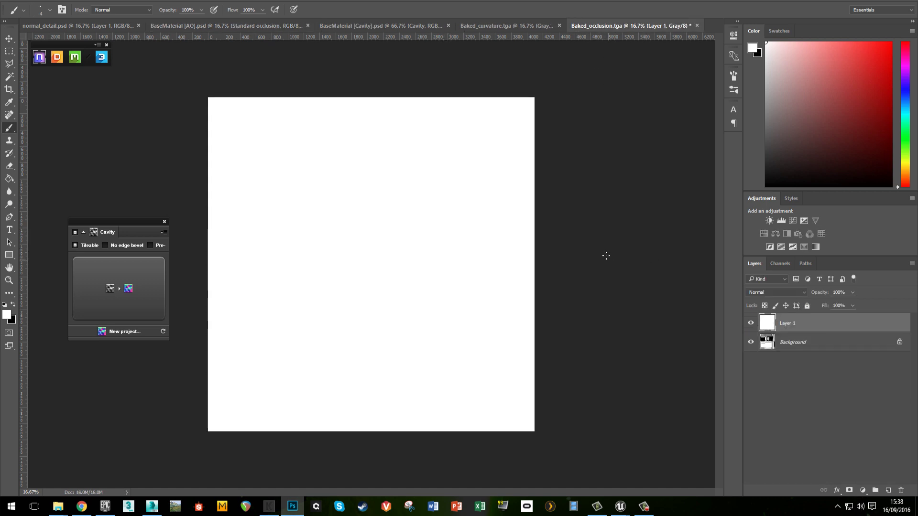
{"action": "left_click", "coordinate": [788, 292]}
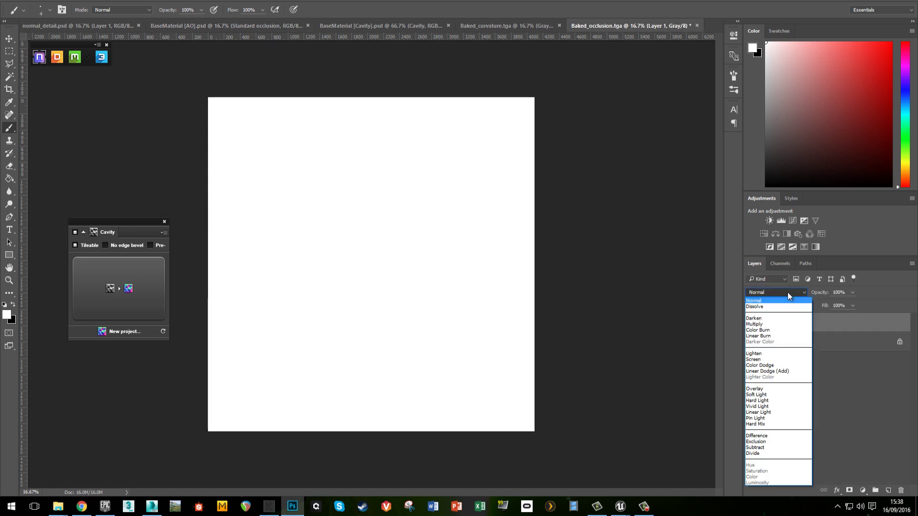
{"action": "left_click", "coordinate": [787, 320]}
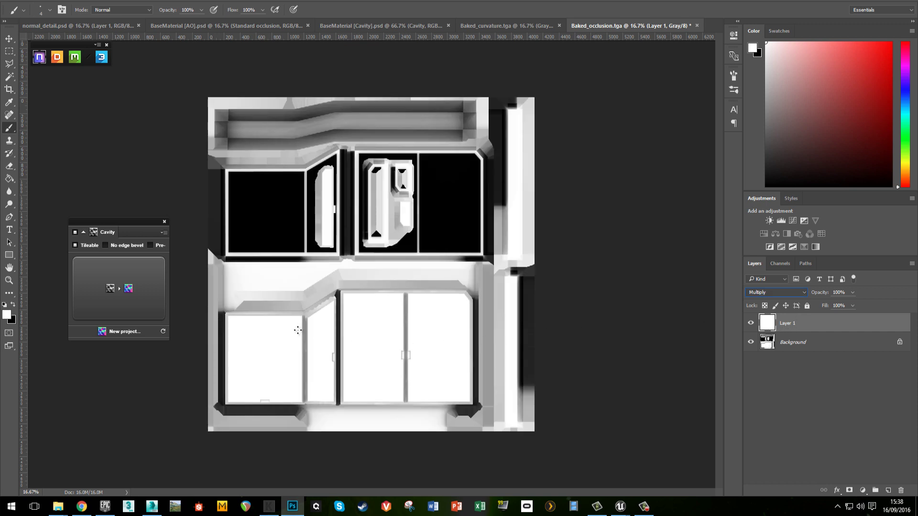
Step: Examine the blended occlusion map around the lower panels, comparing it with the Background layer hidden and shown
{"action": "left_click", "coordinate": [275, 368], "text": "ctrl"}
{"action": "left_click", "coordinate": [359, 353], "text": "ctrl"}
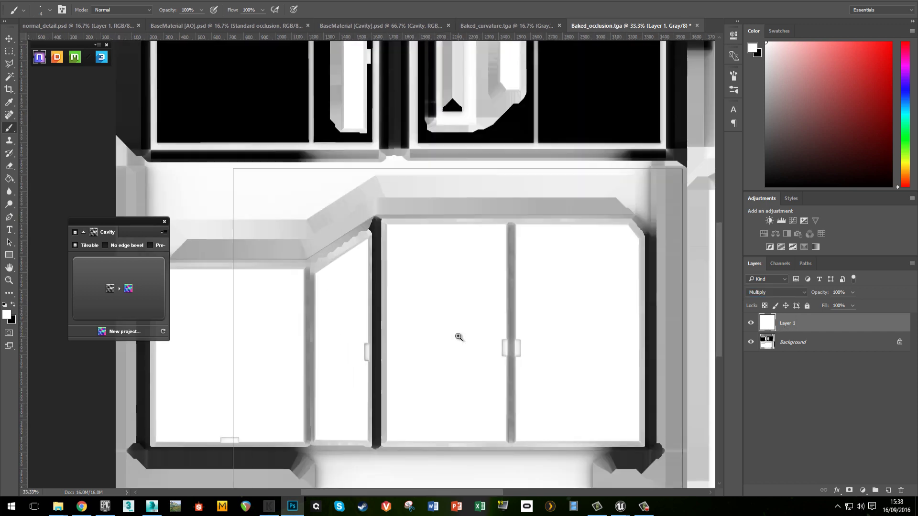
{"action": "left_click", "coordinate": [457, 338], "text": "ctrl"}
{"action": "left_click", "coordinate": [528, 184], "text": "ctrl"}
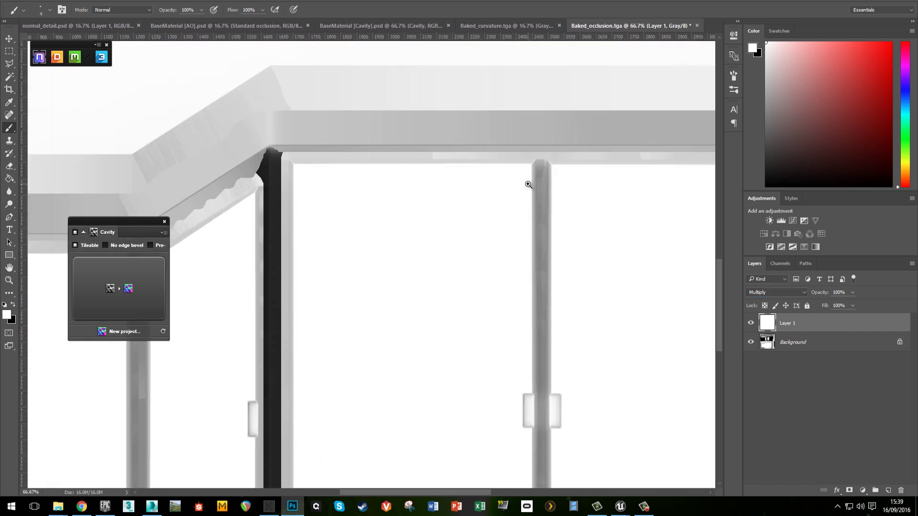
{"action": "left_click_drag", "start_coordinate": [342, 306], "coordinate": [495, 209]}
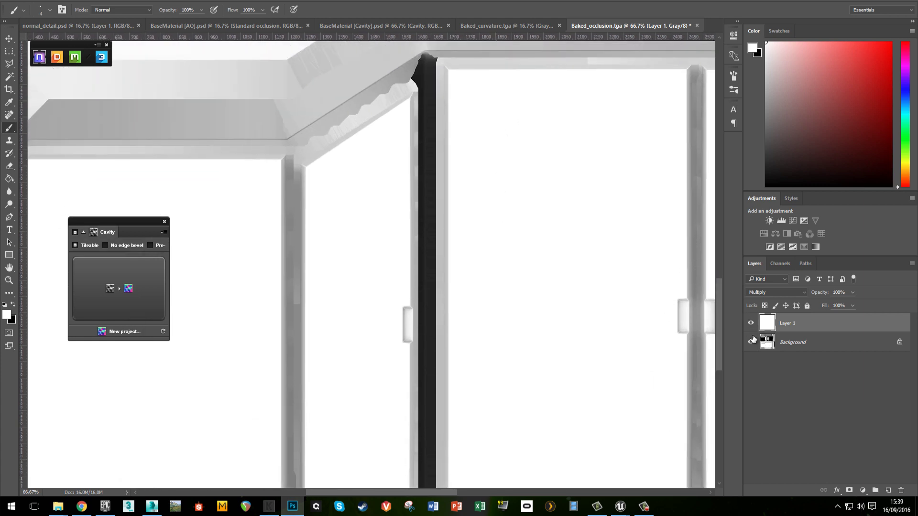
{"action": "left_click", "coordinate": [750, 342]}
{"action": "left_click", "coordinate": [750, 342]}
Step: Stamp all visible layers of BaseMaterial [AO].psd into a new layer above the OCCLUSION group
{"action": "left_click", "coordinate": [239, 27]}
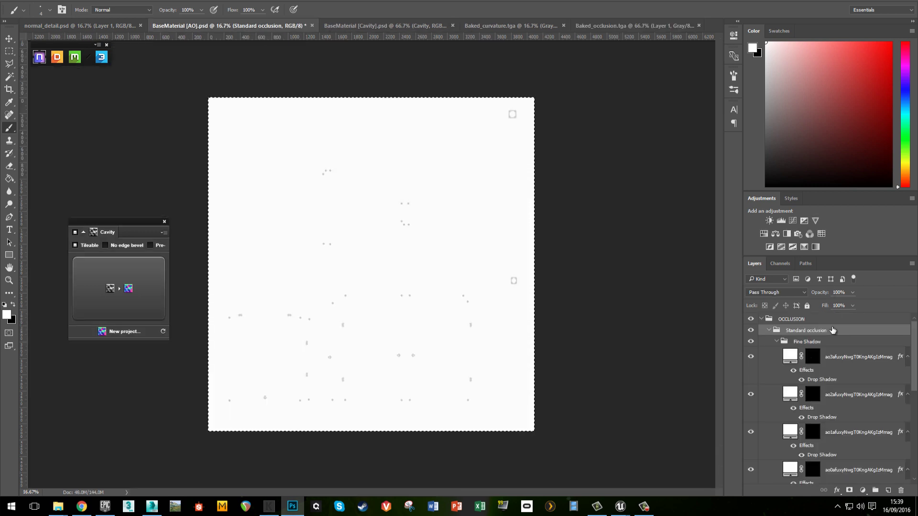
{"action": "left_click", "coordinate": [822, 319]}
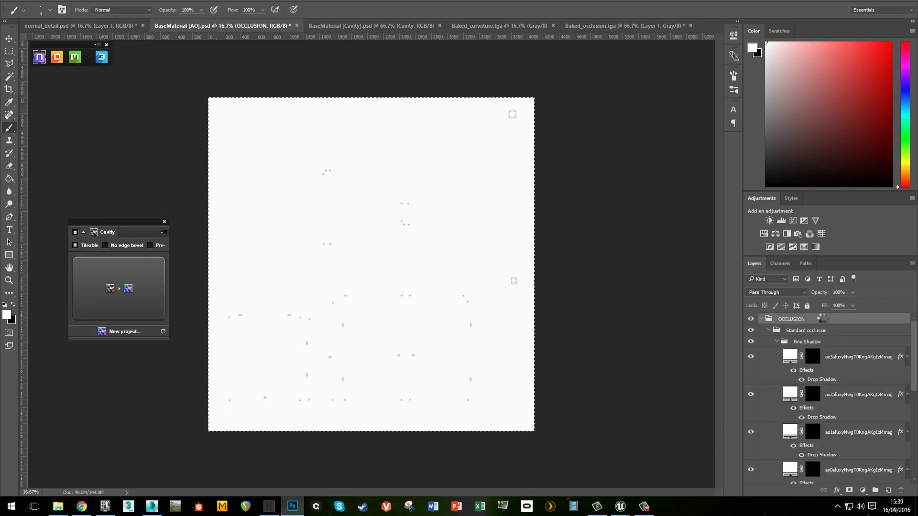
{"action": "key", "text": "ctrl+shift+alt+e"}
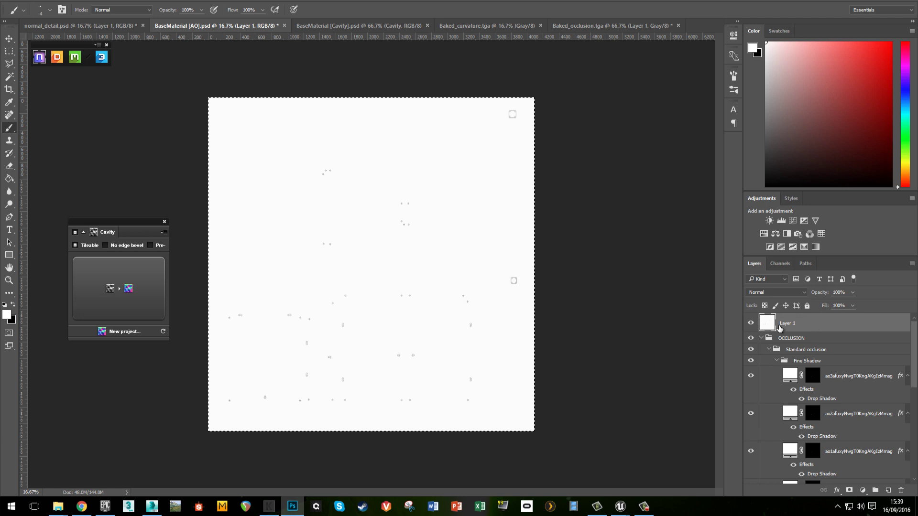
Step: Replace Layer 1 in Baked_occlusion.tga with the merged AO details and set the pasted layer to Multiply
{"action": "left_click", "coordinate": [592, 28]}
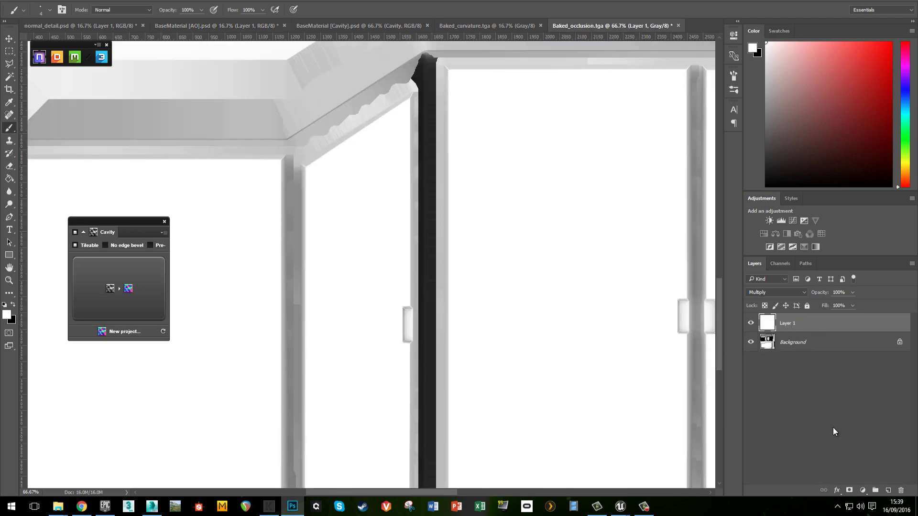
{"action": "left_click", "coordinate": [901, 489]}
{"action": "left_click", "coordinate": [422, 182]}
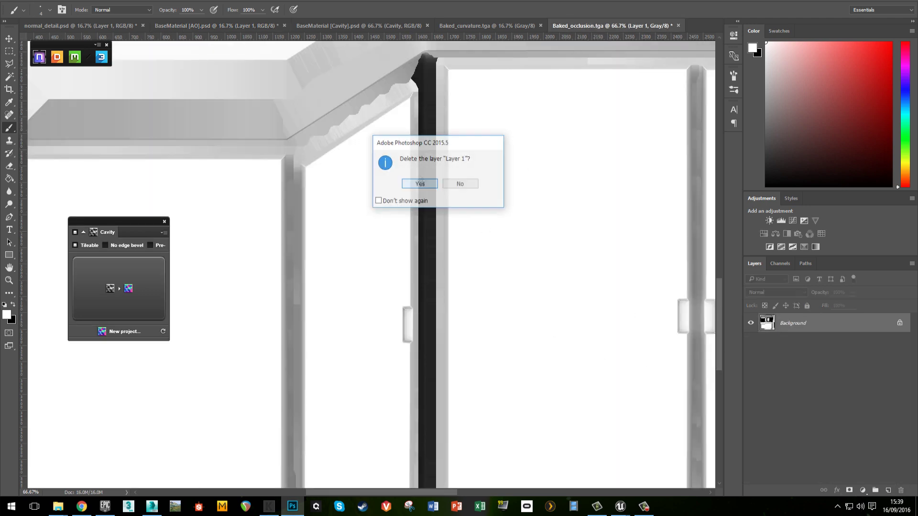
{"action": "key", "text": "ctrl+v"}
{"action": "left_click", "coordinate": [784, 292]}
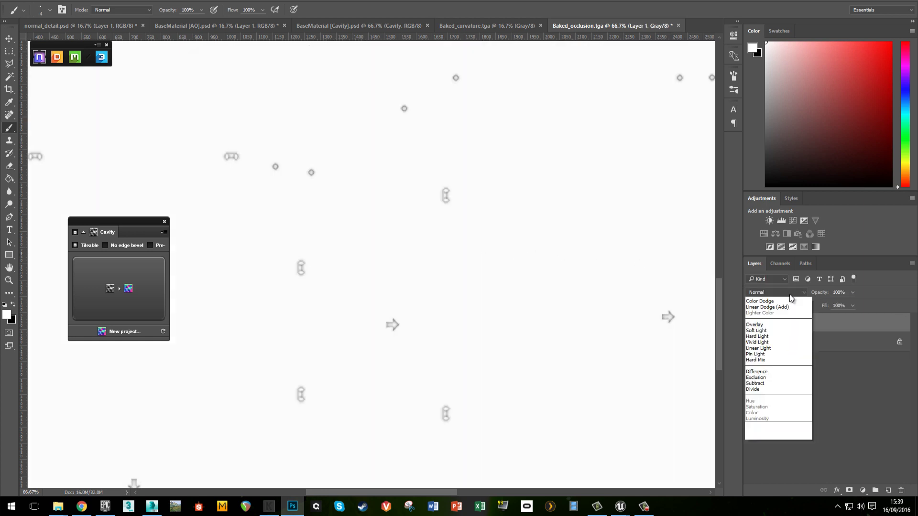
{"action": "left_click", "coordinate": [768, 325]}
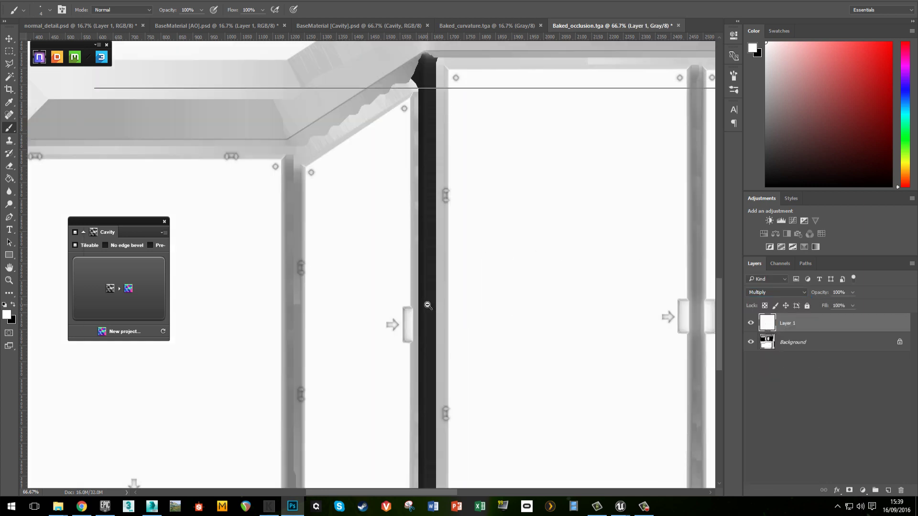
Step: Save the combined occlusion document in the bakes folder as a Photoshop file named AO with Maximize Compatibility
{"action": "scroll", "coordinate": [436, 315], "scroll_direction": "down", "scroll_amount": 5, "text": "alt"}
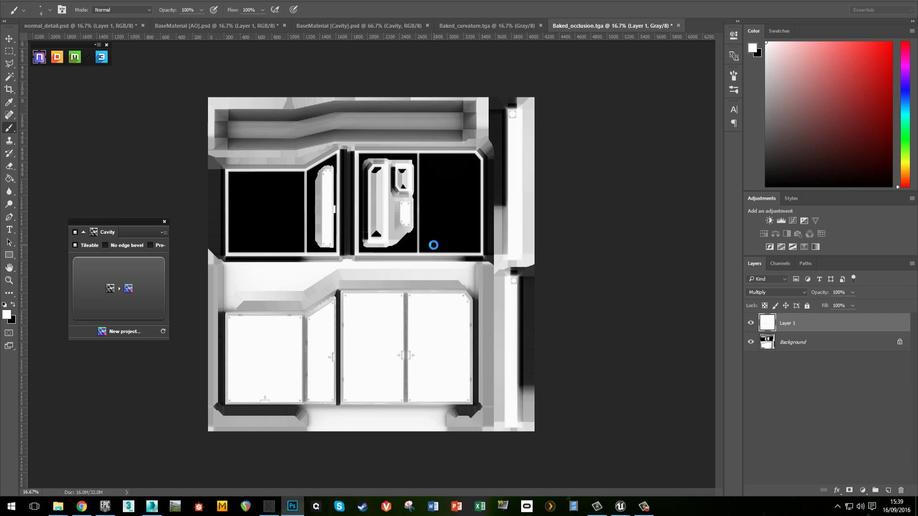
{"action": "key", "text": "ctrl+s"}
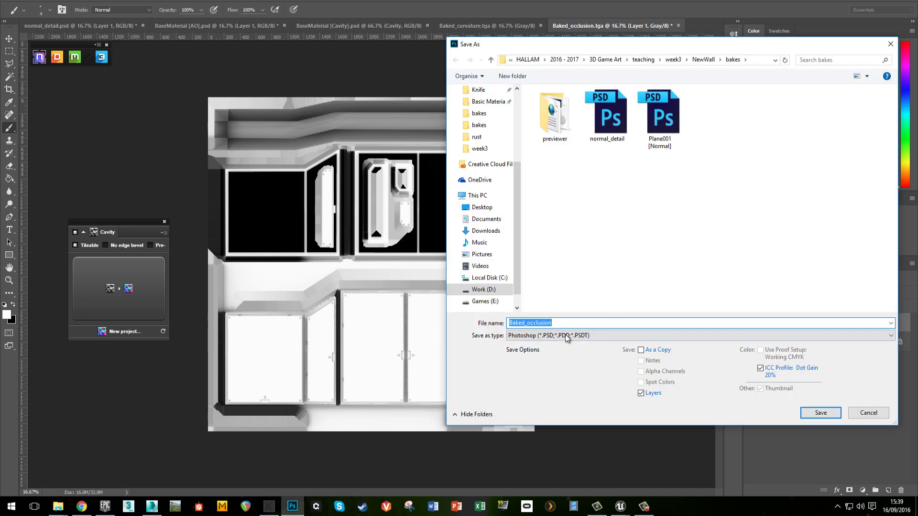
{"action": "type", "text": "AO"}
{"action": "key", "text": "Return"}
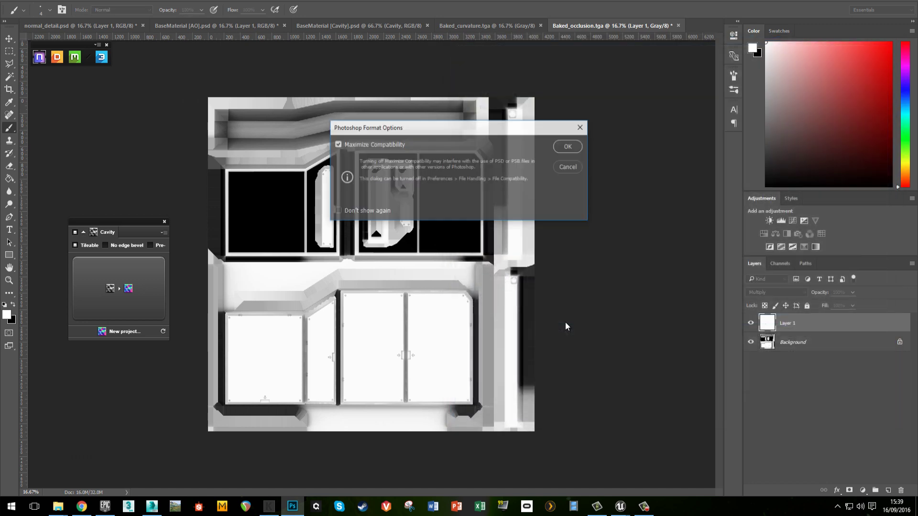
{"action": "left_click", "coordinate": [573, 147]}
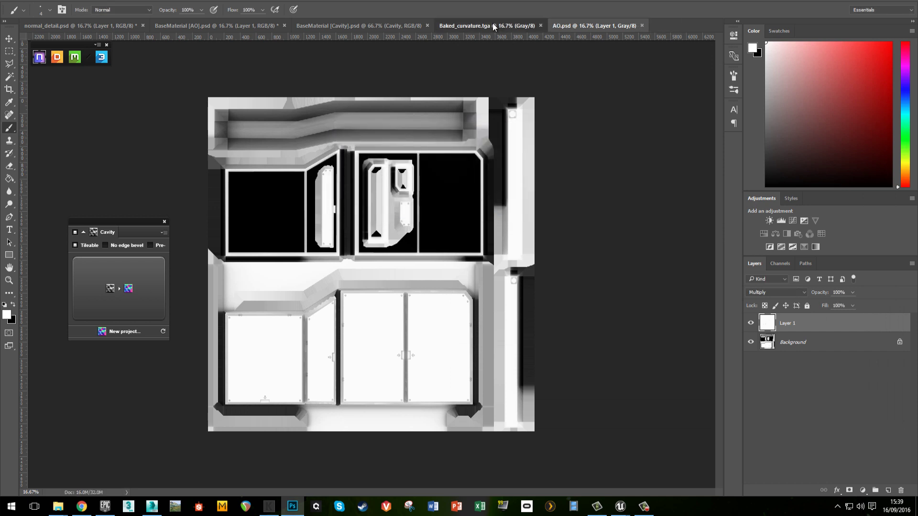
Step: Copy the Cavity layer from BaseMaterial [Cavity].psd into Baked_curvature.tga and set its blend mode to Overlay
{"action": "left_click", "coordinate": [492, 23]}
{"action": "left_click", "coordinate": [373, 25]}
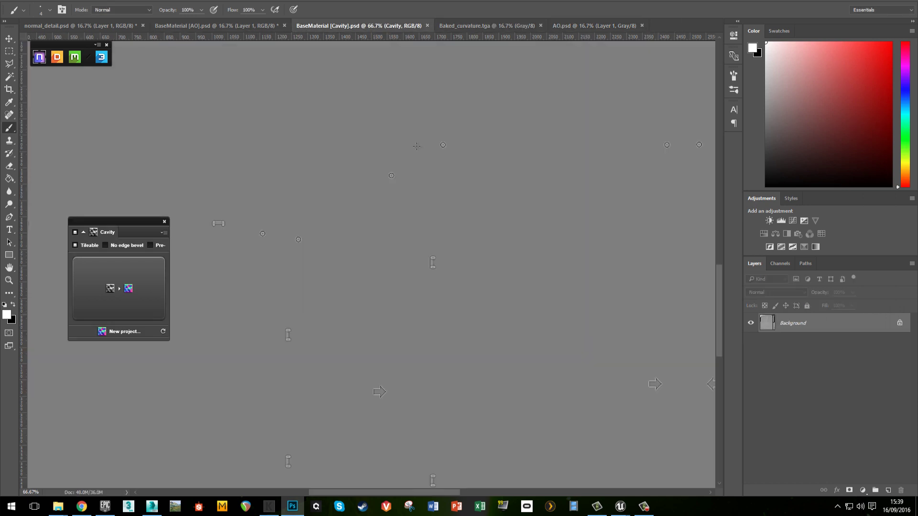
{"action": "left_click", "coordinate": [484, 26]}
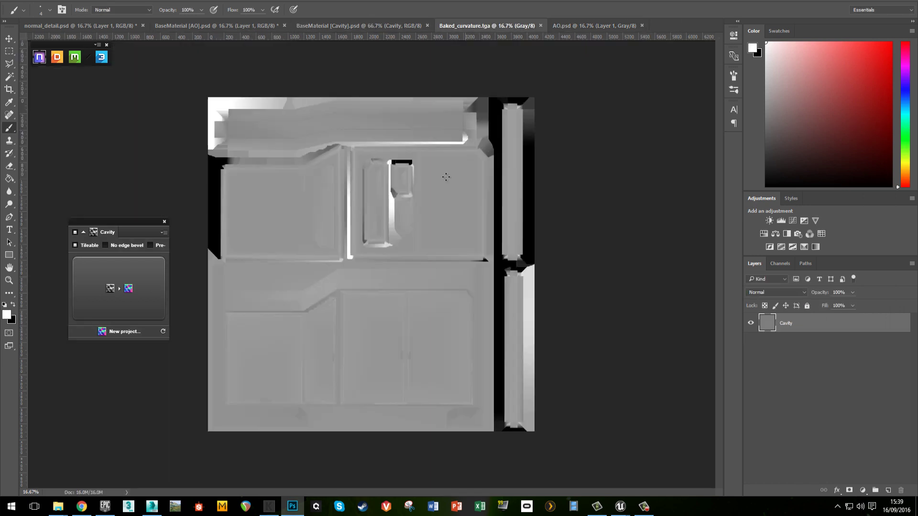
{"action": "key", "text": "ctrl+v"}
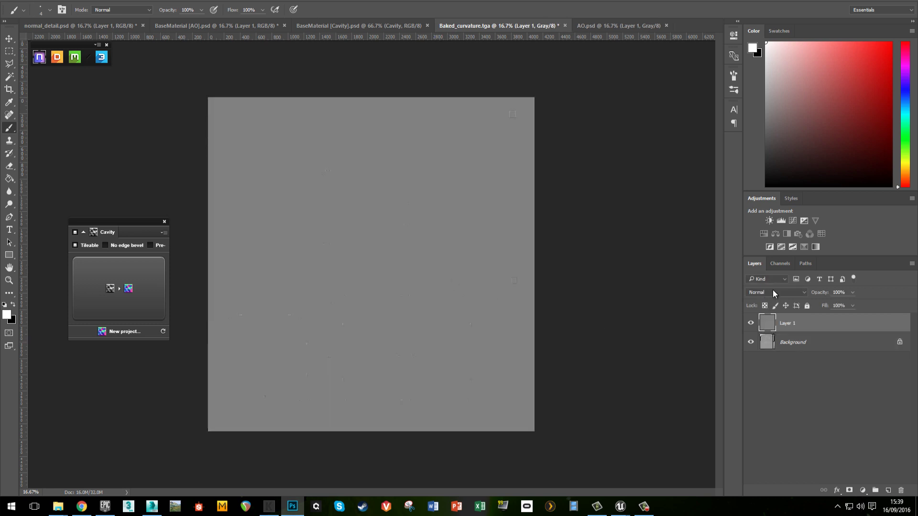
{"action": "left_click", "coordinate": [775, 293]}
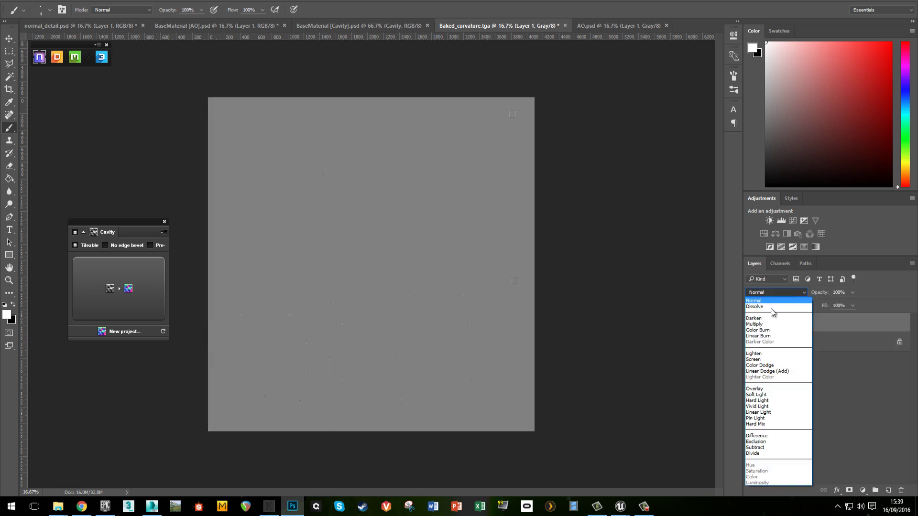
{"action": "left_click", "coordinate": [763, 389]}
Step: Examine the cavity details on the curvature map's panels up close, comparing with Layer 1 hidden and shown
{"action": "left_click", "coordinate": [457, 335], "text": "ctrl"}
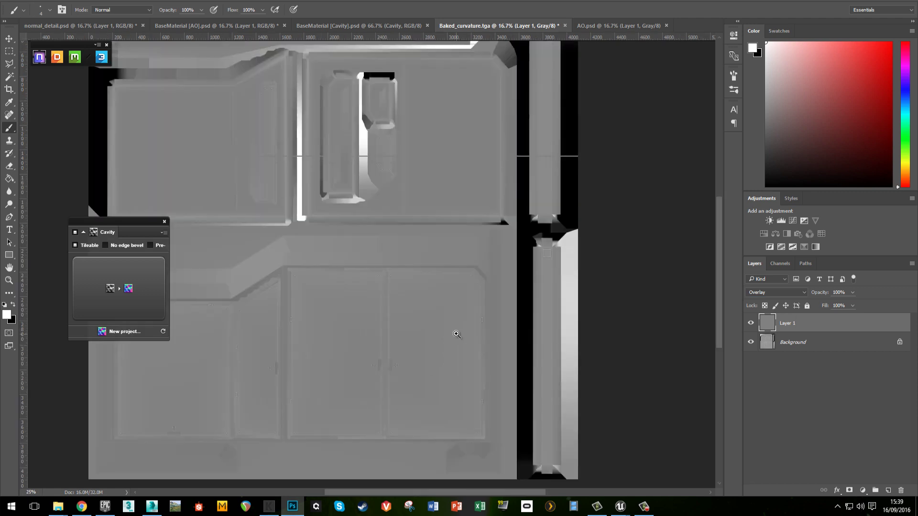
{"action": "left_click", "coordinate": [456, 334], "text": "ctrl"}
{"action": "left_click", "coordinate": [471, 333], "text": "ctrl"}
{"action": "left_click", "coordinate": [478, 332], "text": "ctrl"}
{"action": "left_click", "coordinate": [751, 323]}
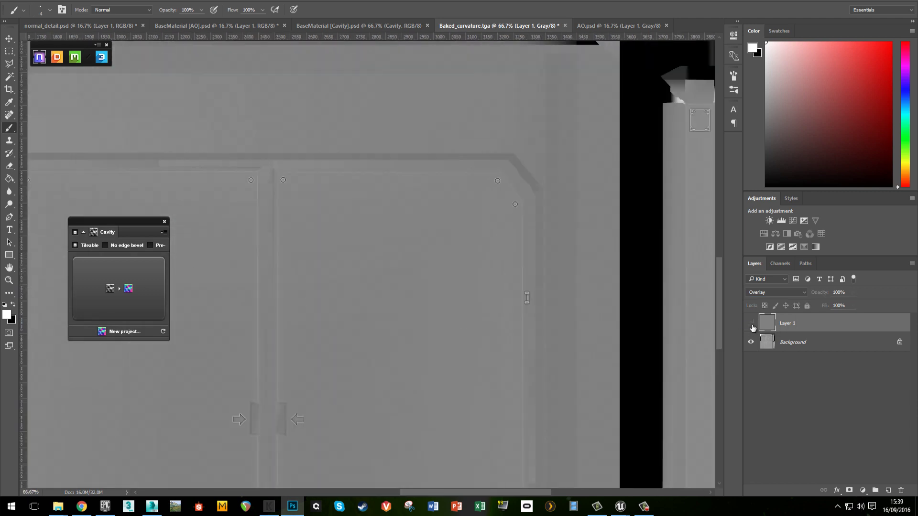
{"action": "left_click", "coordinate": [752, 325]}
{"action": "left_click", "coordinate": [752, 325]}
{"action": "left_click", "coordinate": [752, 325]}
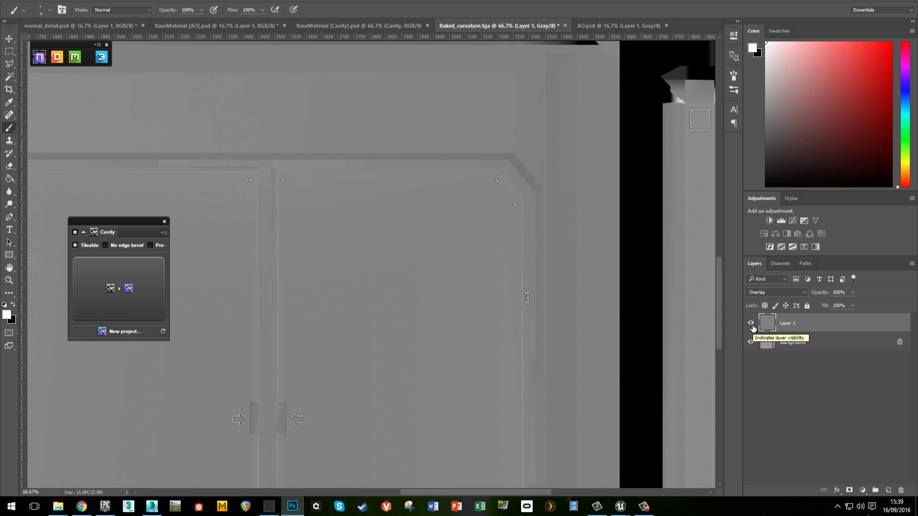
{"action": "left_click", "coordinate": [752, 325]}
{"action": "left_click", "coordinate": [751, 325]}
Step: Try the Screen and Soft Light blend modes on the pasted cavity layer and return it to Overlay
{"action": "left_click", "coordinate": [782, 296]}
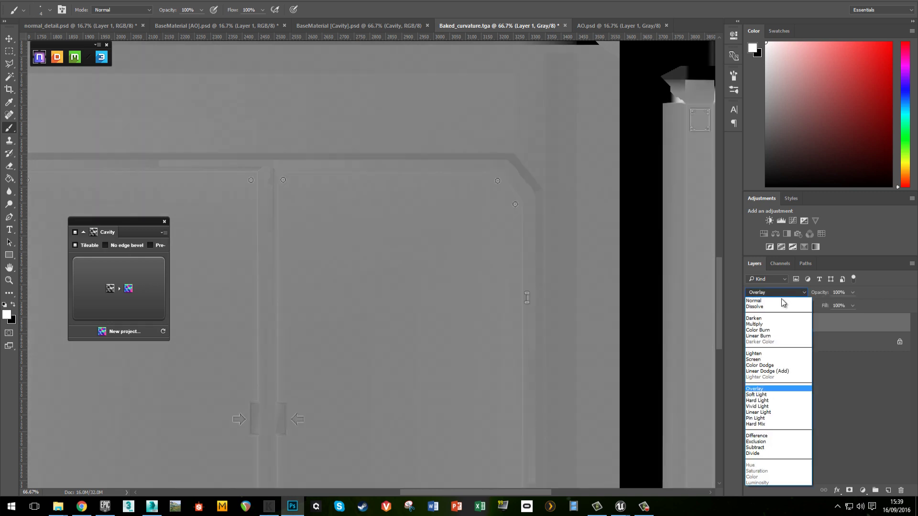
{"action": "left_click", "coordinate": [774, 360]}
{"action": "left_click", "coordinate": [775, 293]}
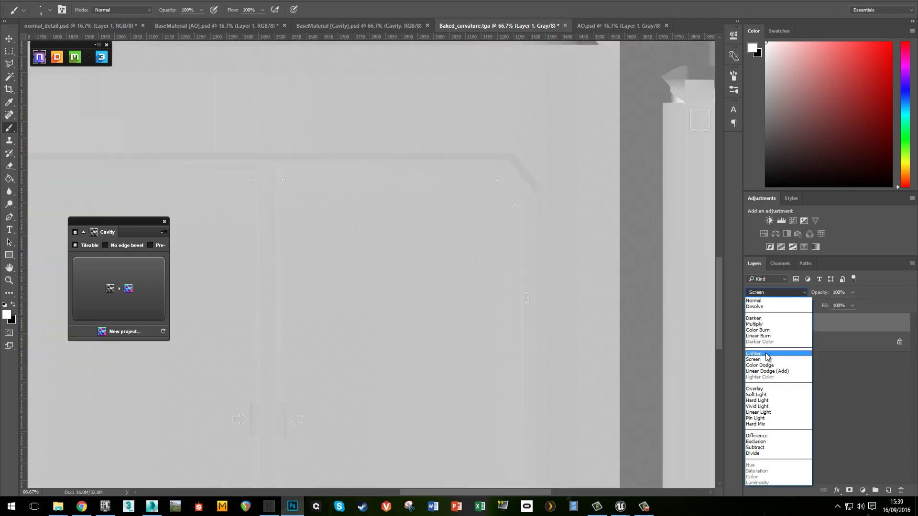
{"action": "left_click", "coordinate": [770, 394]}
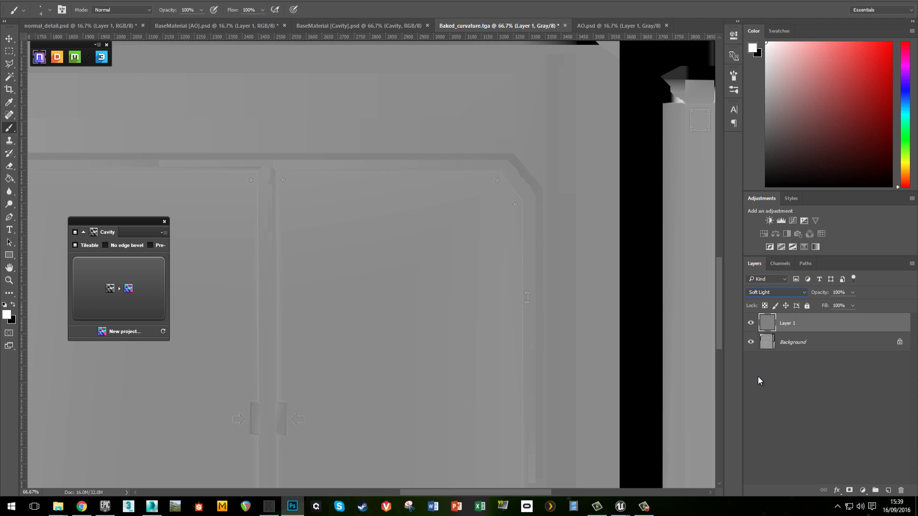
{"action": "left_click", "coordinate": [751, 324]}
{"action": "left_click", "coordinate": [751, 323]}
{"action": "left_click", "coordinate": [774, 292]}
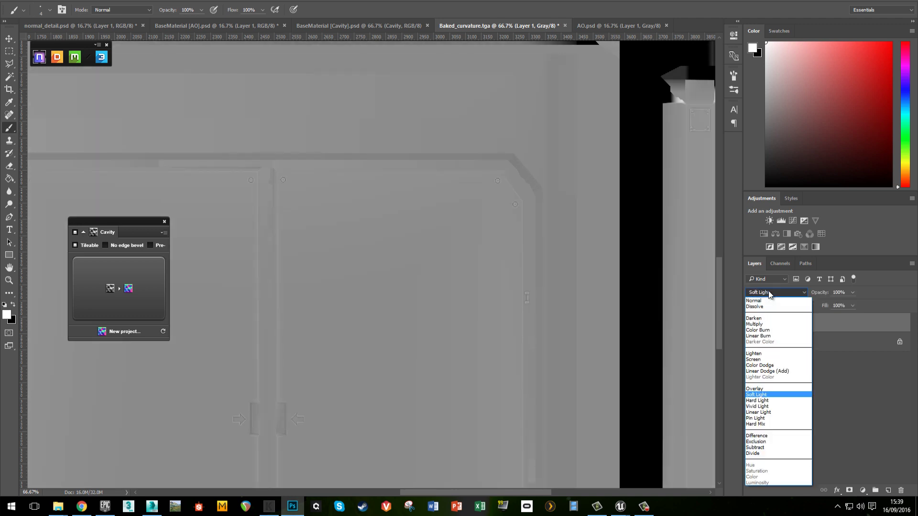
{"action": "left_click", "coordinate": [768, 393]}
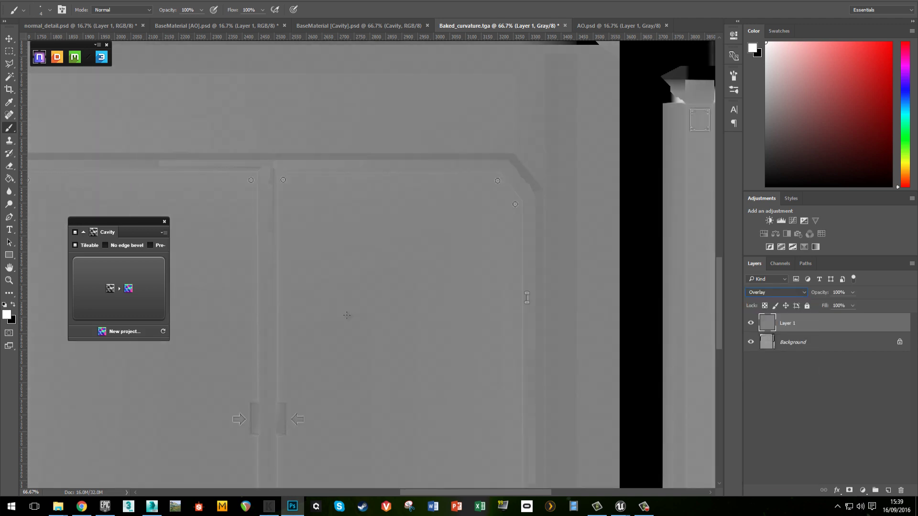
Step: Lighten the curvature map's Background layer with Levels, setting the midtone input level to 1.18
{"action": "left_click", "coordinate": [340, 311], "text": "alt"}
{"action": "left_click", "coordinate": [340, 311], "text": "alt"}
{"action": "left_click", "coordinate": [340, 311], "text": "alt"}
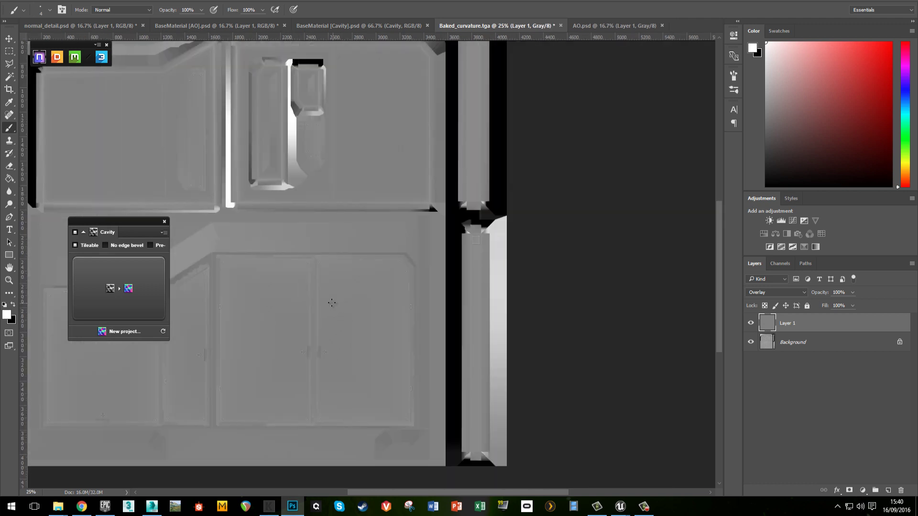
{"action": "scroll", "coordinate": [310, 340], "scroll_direction": "up", "scroll_amount": 1, "text": "alt"}
{"action": "left_click_drag", "start_coordinate": [368, 338], "coordinate": [438, 342]}
{"action": "left_click", "coordinate": [812, 342]}
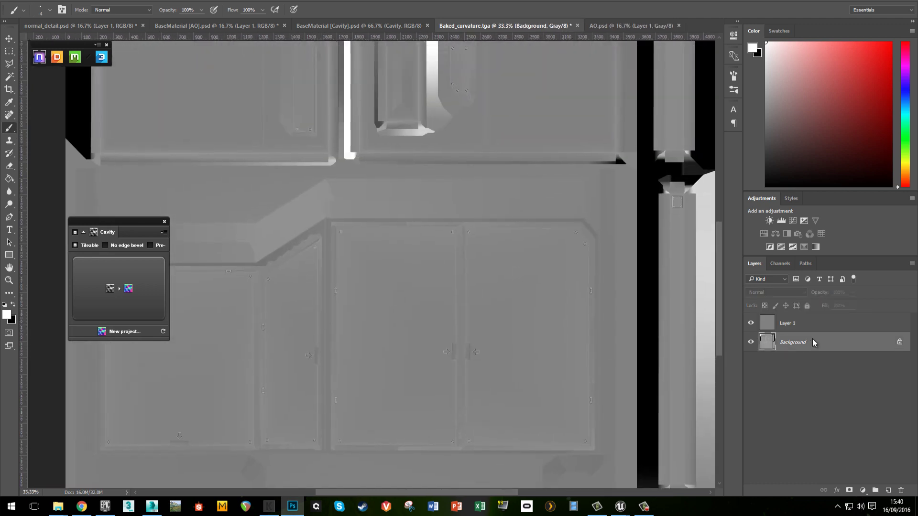
{"action": "key", "text": "ctrl+l"}
{"action": "left_click_drag", "start_coordinate": [704, 139], "coordinate": [698, 139]}
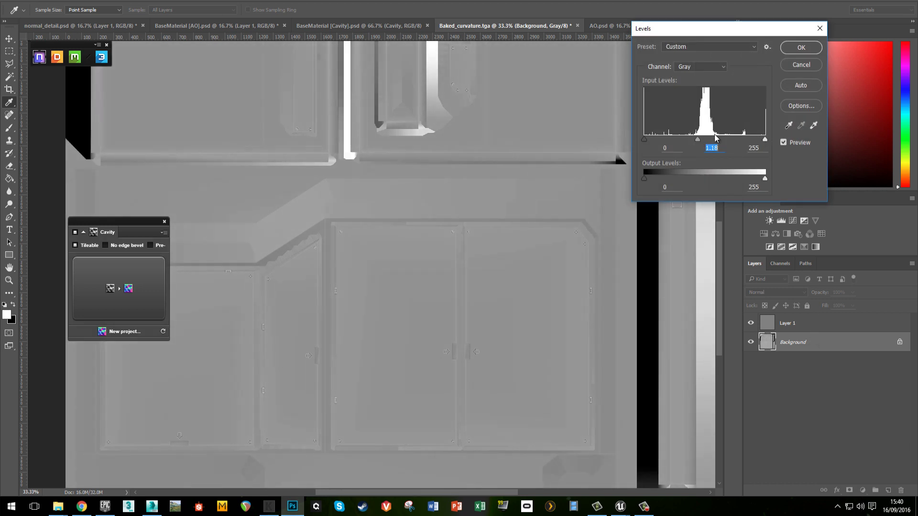
{"action": "left_click", "coordinate": [805, 47]}
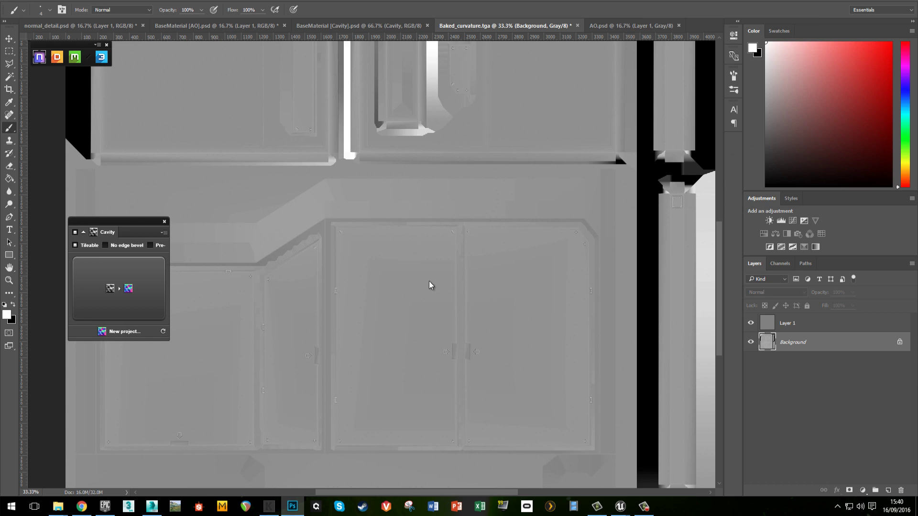
Step: Save the combined curvature document in the bakes folder as a Photoshop file named curve with Maximize Compatibility
{"action": "key", "text": "ctrl+shift+s"}
{"action": "type", "text": "c"}
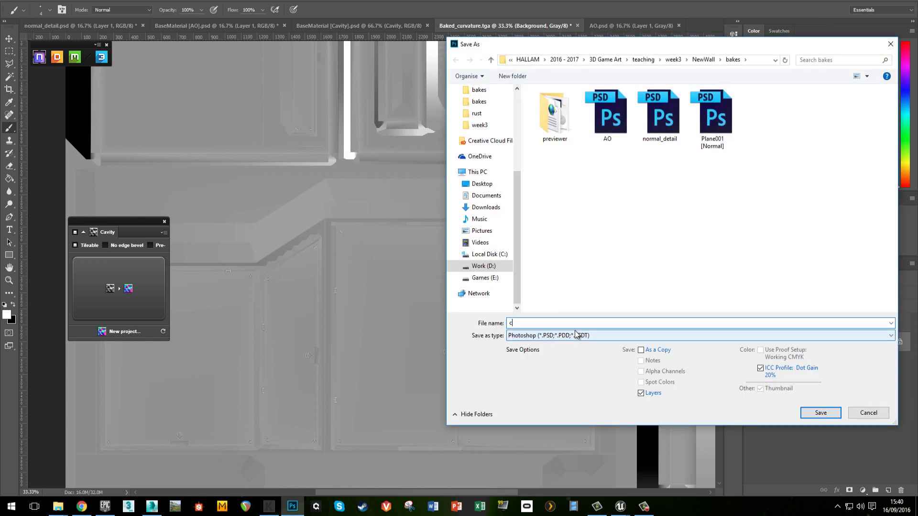
{"action": "type", "text": "urve"}
{"action": "key", "text": "Return"}
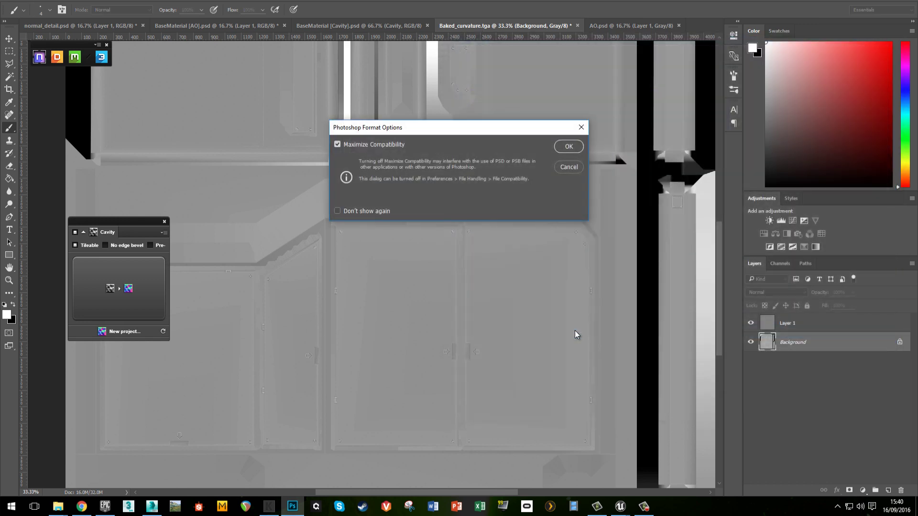
{"action": "left_click", "coordinate": [568, 147]}
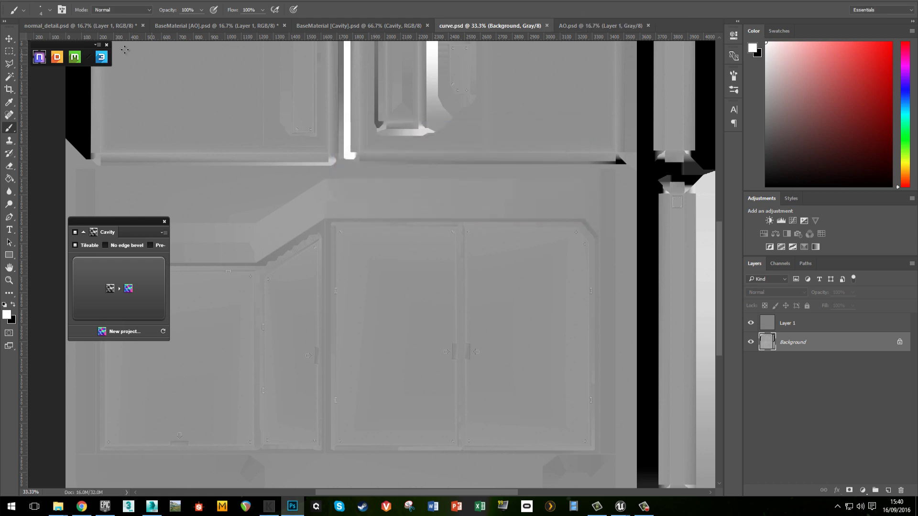
Step: Close all open documents without saving pending changes to normal_detail and BaseMaterial [AO], and close the Cavity panel
{"action": "left_click", "coordinate": [143, 25]}
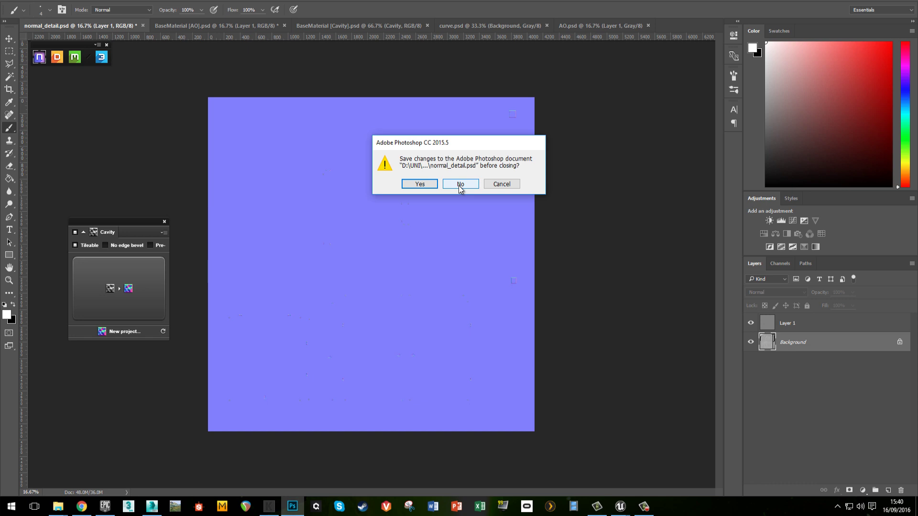
{"action": "left_click", "coordinate": [460, 185]}
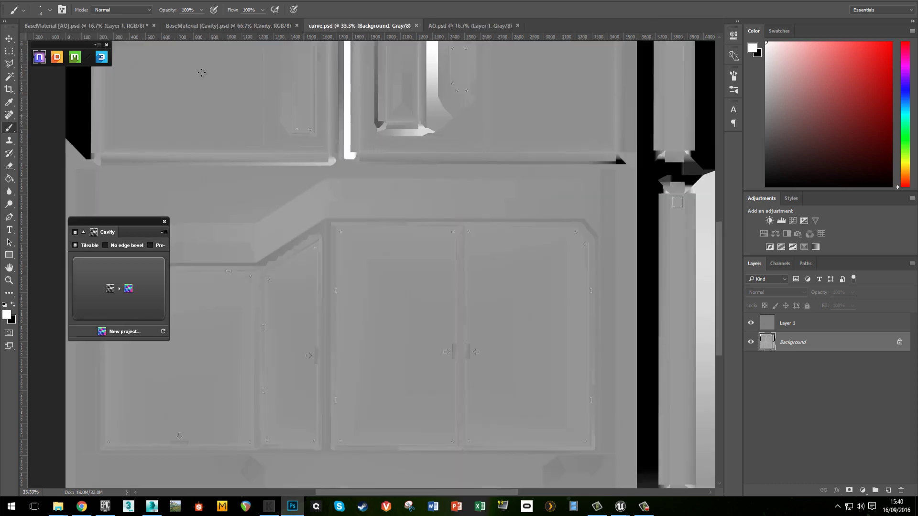
{"action": "left_click", "coordinate": [153, 25]}
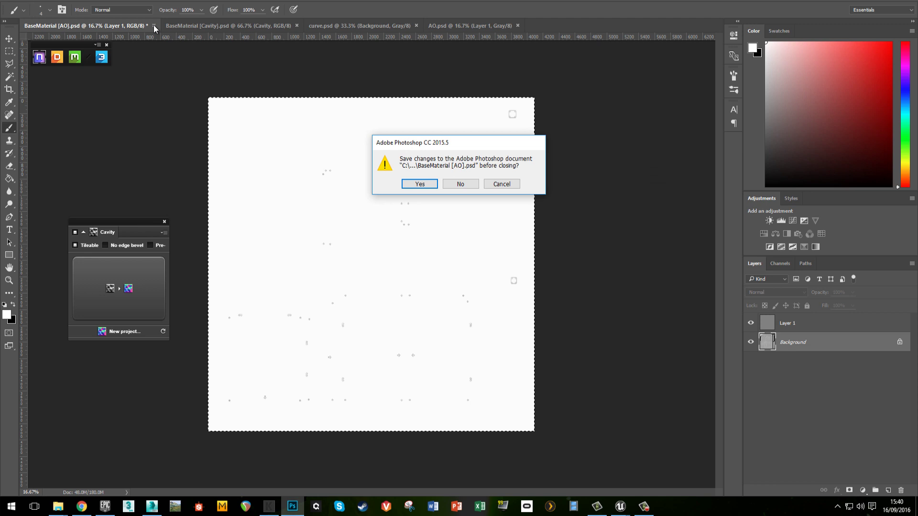
{"action": "left_click", "coordinate": [460, 185]}
{"action": "left_click", "coordinate": [155, 26]}
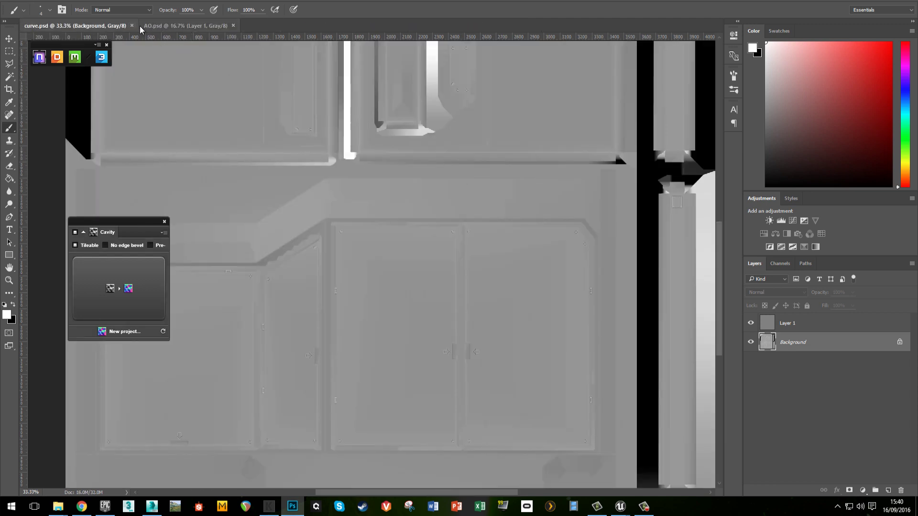
{"action": "left_click", "coordinate": [132, 26]}
{"action": "left_click", "coordinate": [114, 25]}
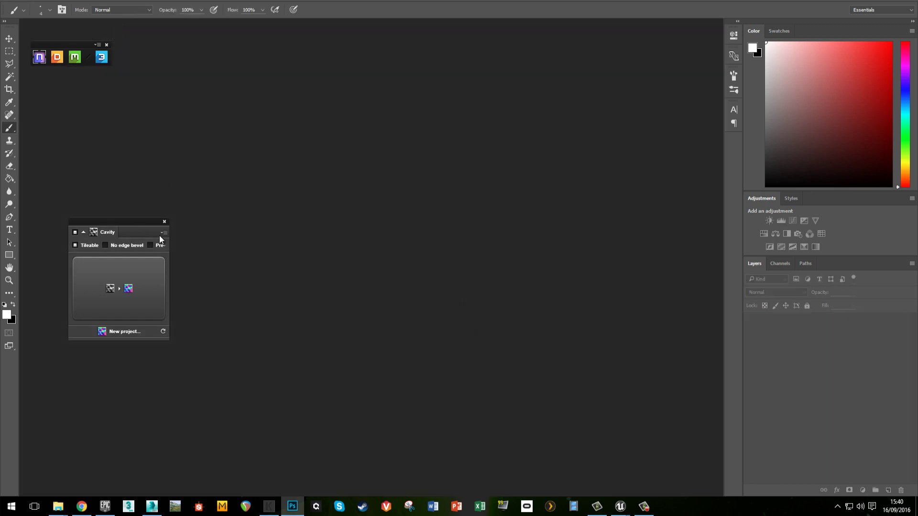
{"action": "left_click_drag", "start_coordinate": [115, 218], "coordinate": [79, 190]}
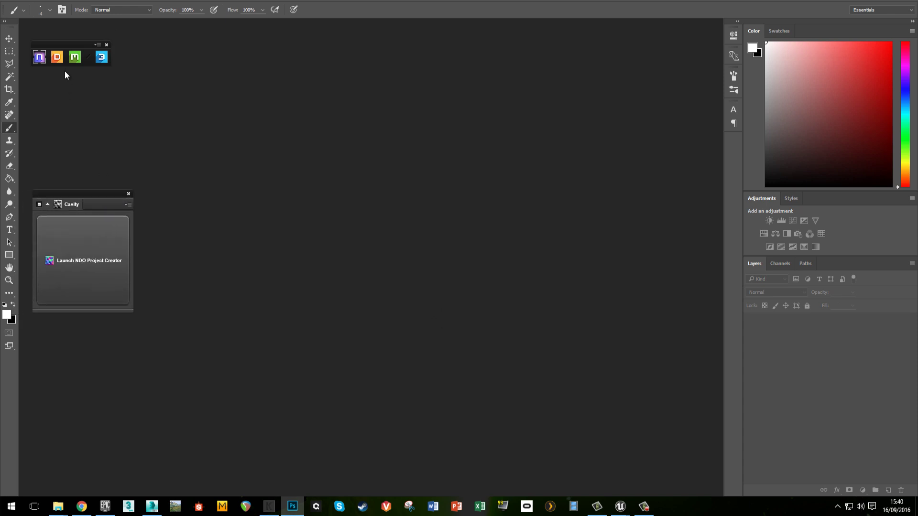
{"action": "left_click", "coordinate": [128, 194]}
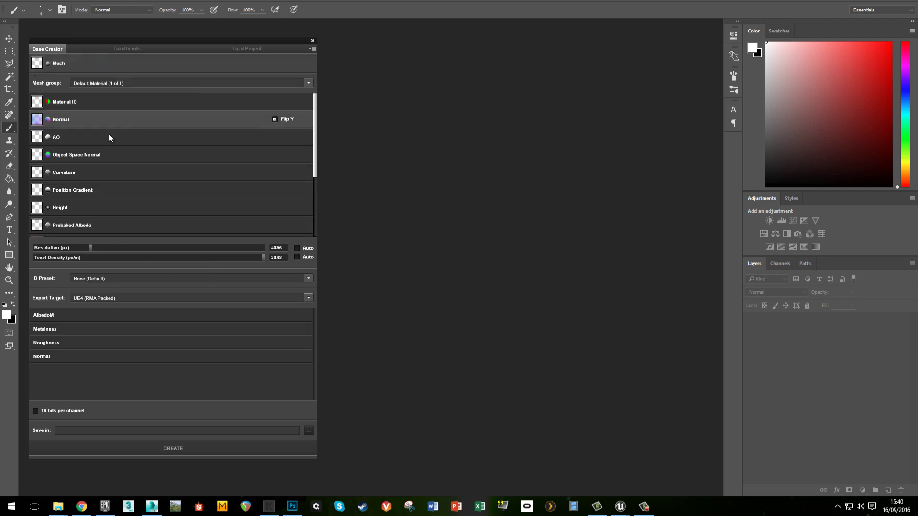
Step: Load wall.FBX as the base project's mesh and normal_detail from NewWall's bakes folder as its normal input
{"action": "left_click", "coordinate": [39, 65]}
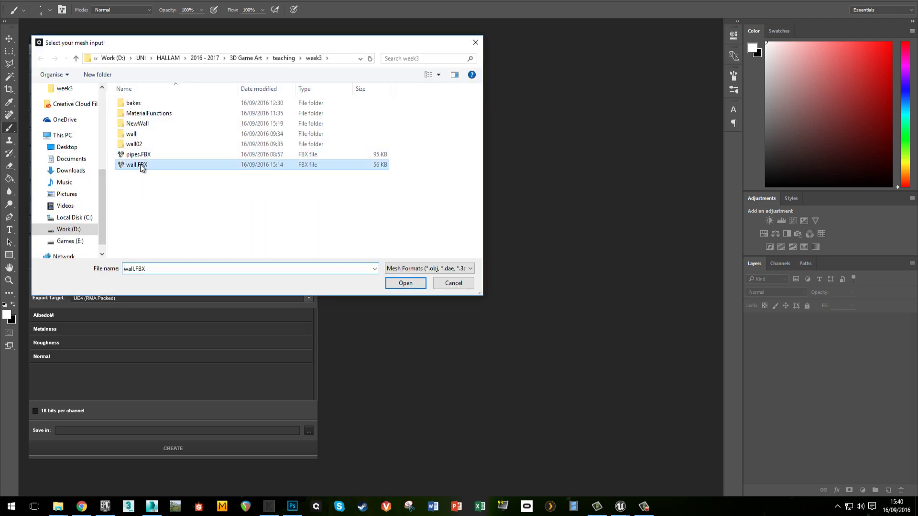
{"action": "double_click", "coordinate": [138, 165]}
{"action": "left_click", "coordinate": [38, 120]}
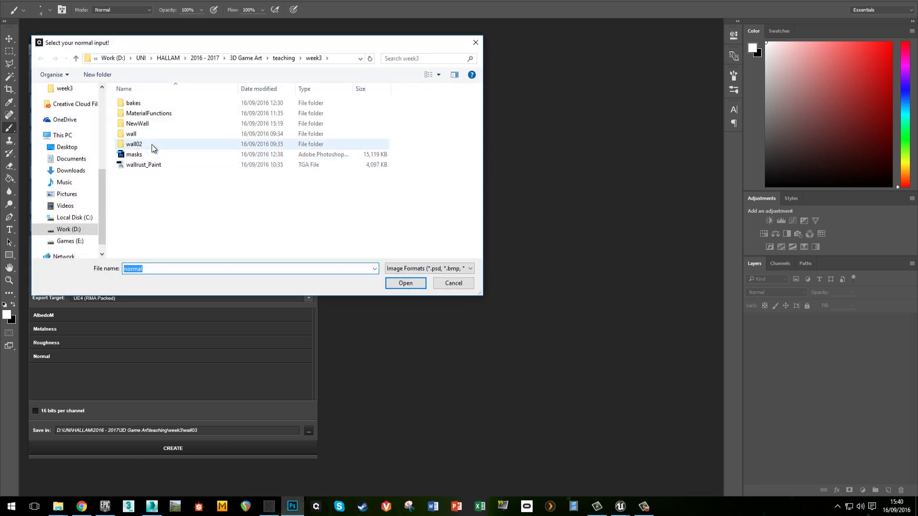
{"action": "double_click", "coordinate": [160, 124]}
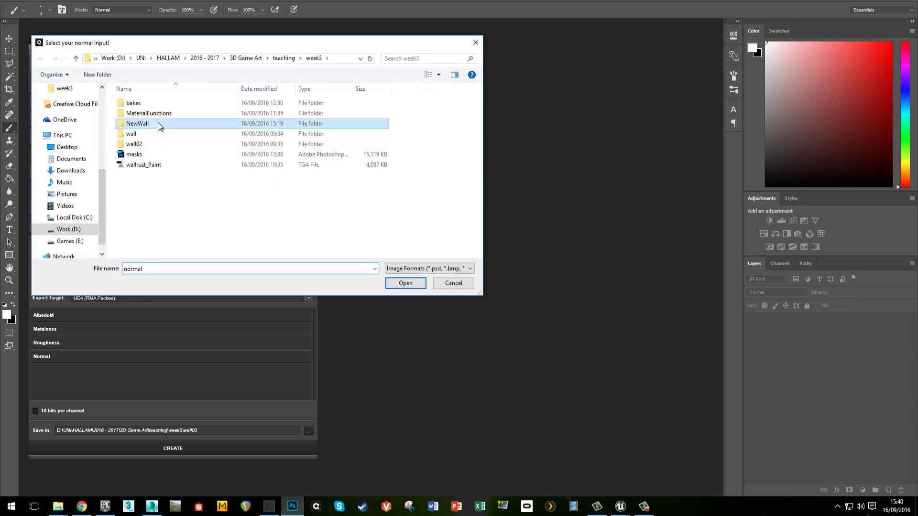
{"action": "double_click", "coordinate": [129, 104]}
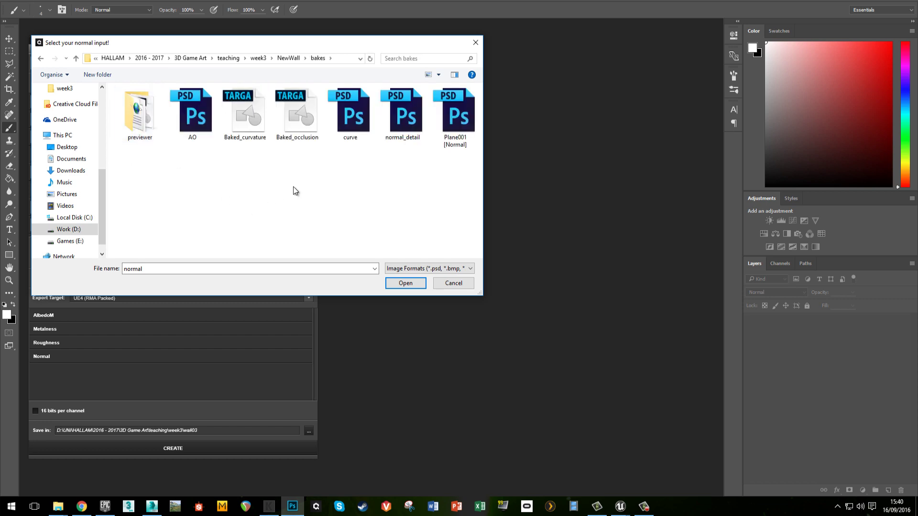
{"action": "double_click", "coordinate": [402, 114]}
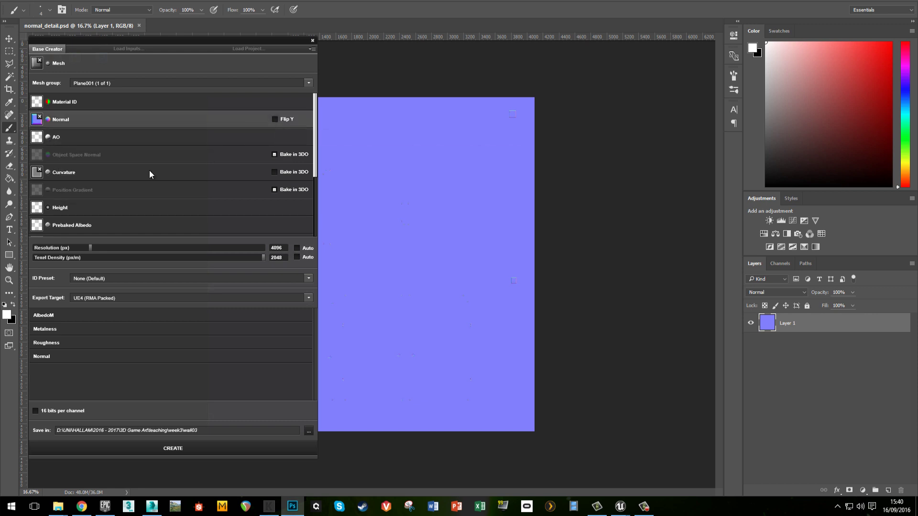
Step: Load Baked_occlusion from the bakes folder as the project's AO input
{"action": "left_click", "coordinate": [38, 169]}
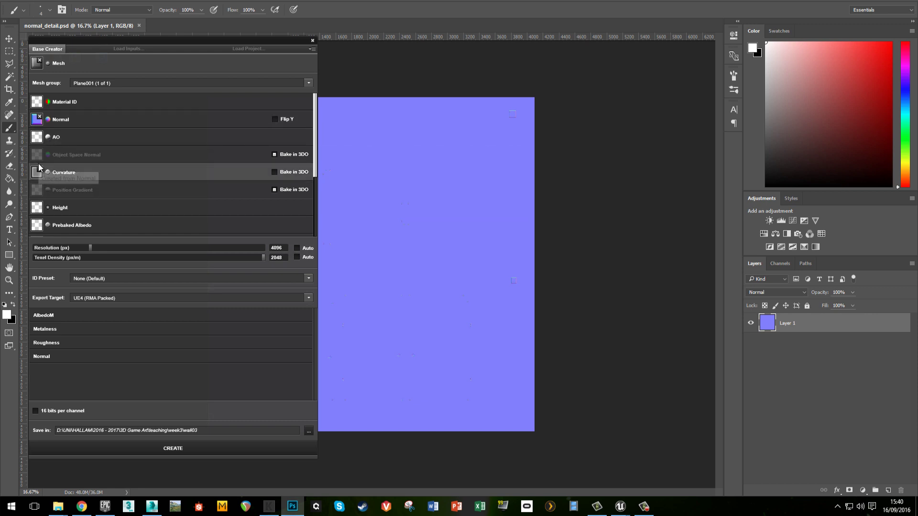
{"action": "left_click", "coordinate": [37, 136]}
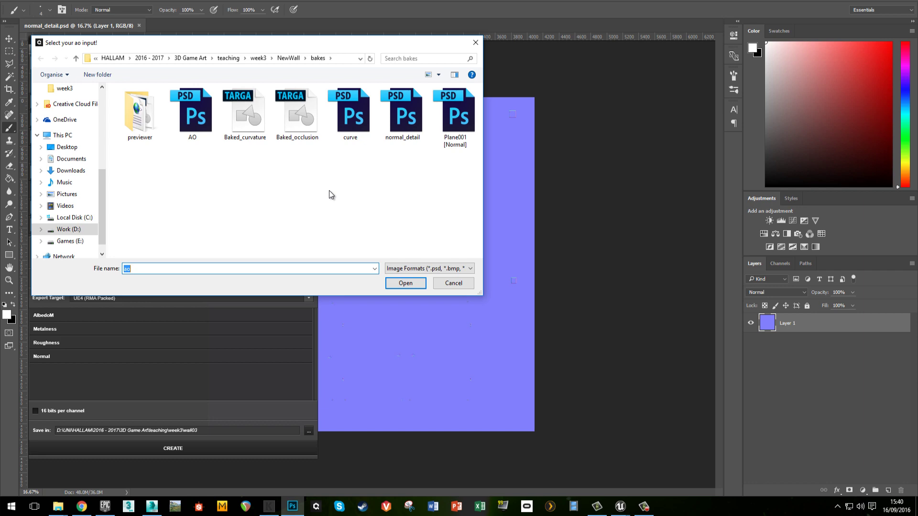
{"action": "double_click", "coordinate": [288, 118]}
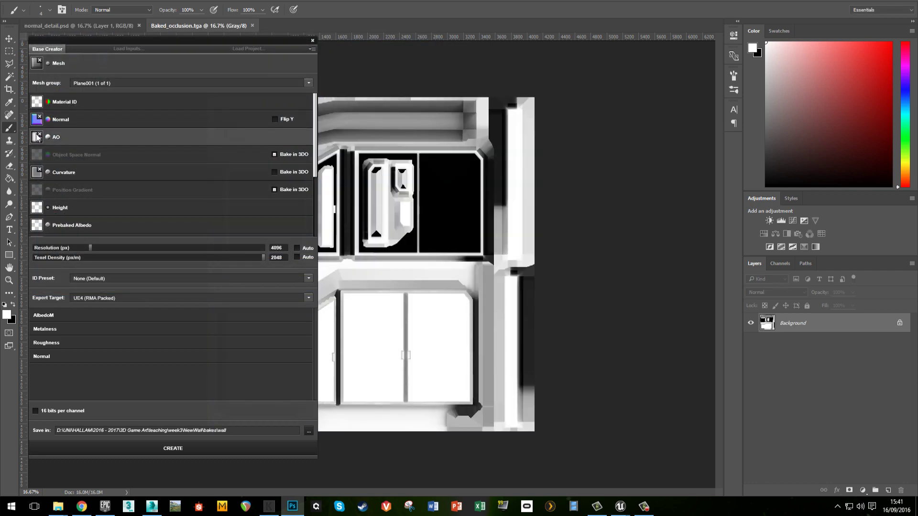
Step: Replace the AO input with the combined AO Photoshop file and load curve as the curvature input
{"action": "left_click", "coordinate": [39, 137]}
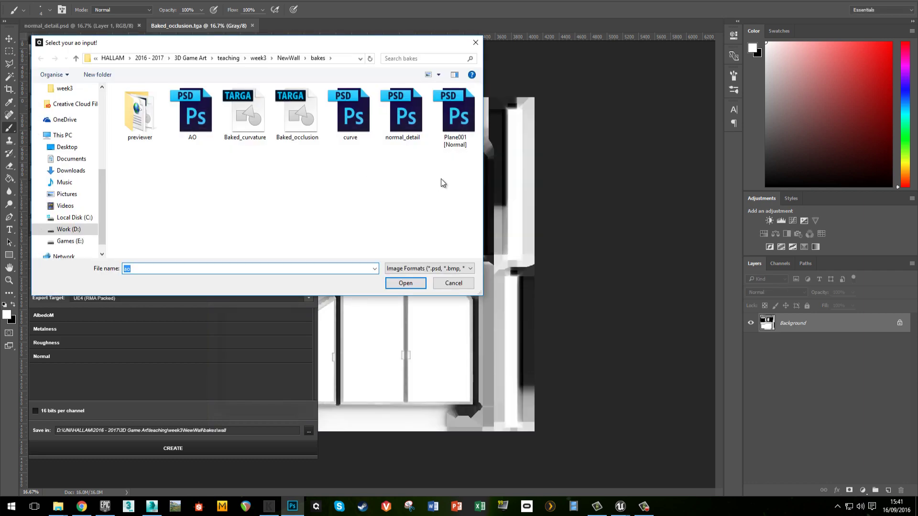
{"action": "double_click", "coordinate": [192, 113]}
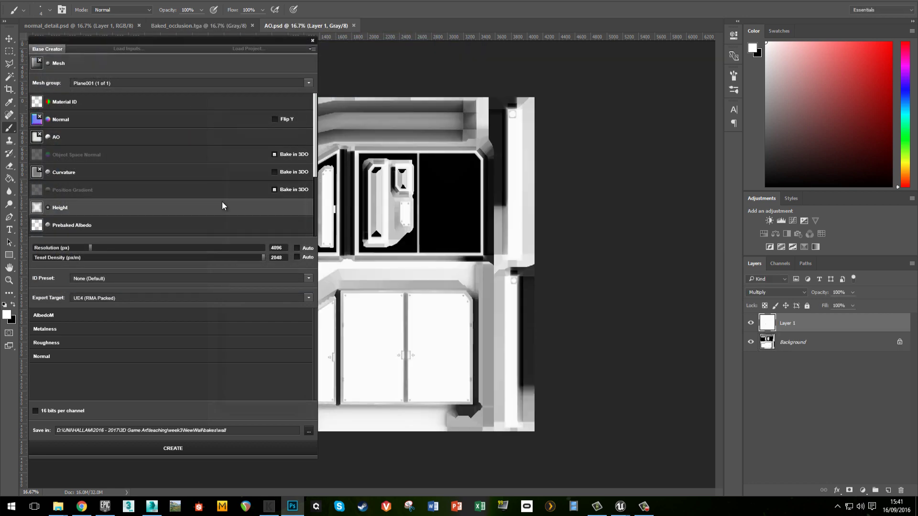
{"action": "left_click", "coordinate": [35, 172]}
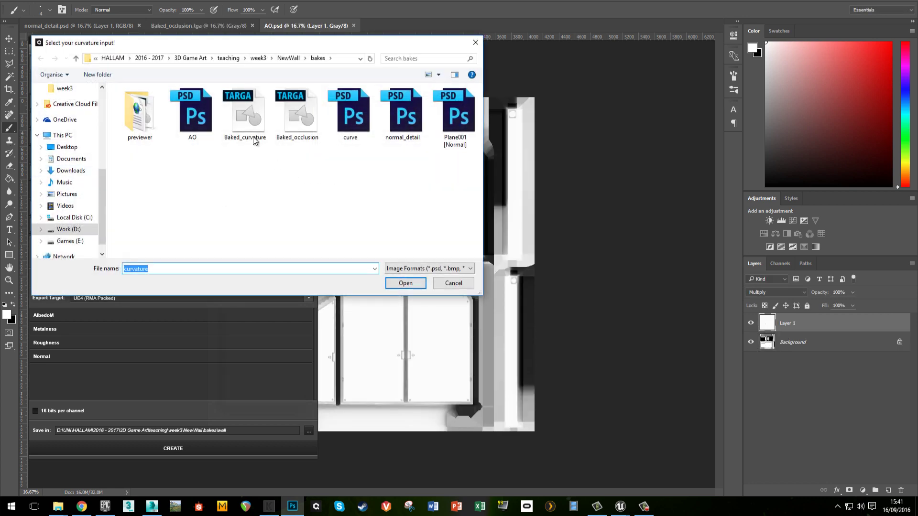
{"action": "double_click", "coordinate": [361, 109]}
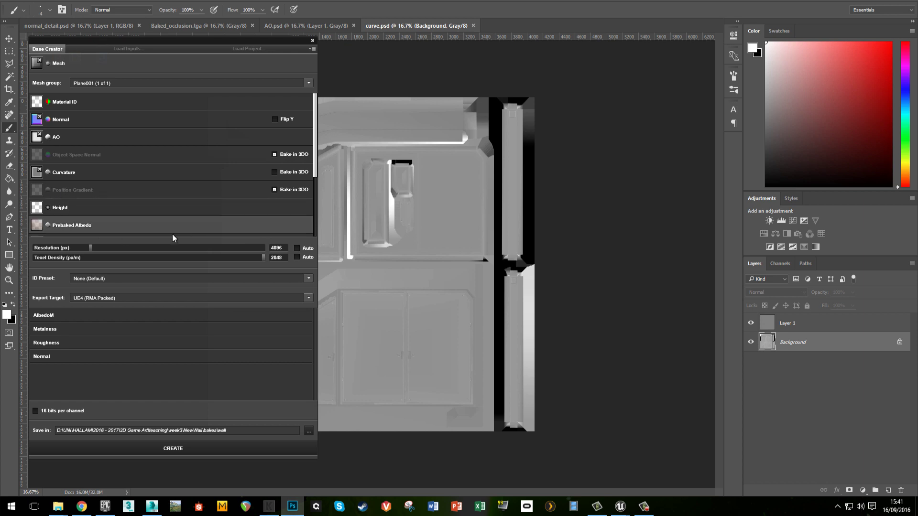
Step: Create the base project with the UE4 (RMA Packed) export target and a texel density of 4096
{"action": "scroll", "coordinate": [161, 194], "scroll_direction": "down", "scroll_amount": 2}
{"action": "scroll", "coordinate": [157, 197], "scroll_direction": "up", "scroll_amount": 2}
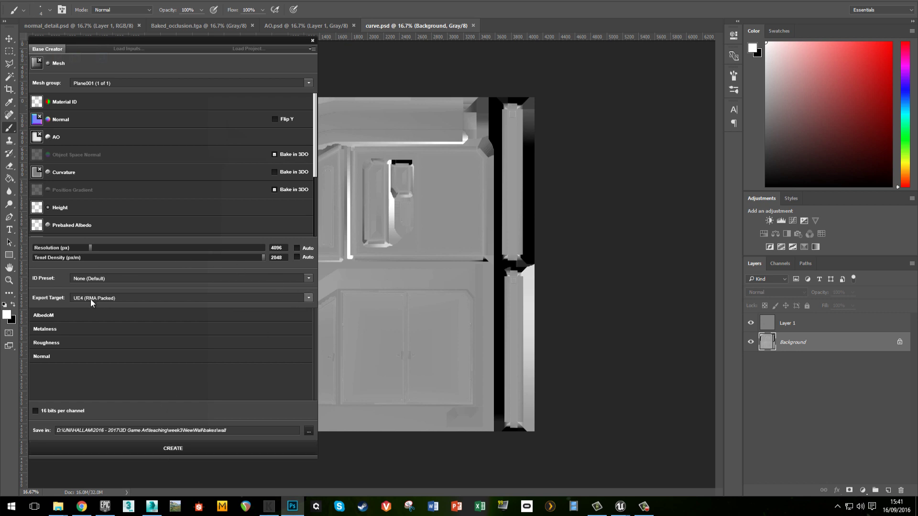
{"action": "left_click", "coordinate": [308, 298]}
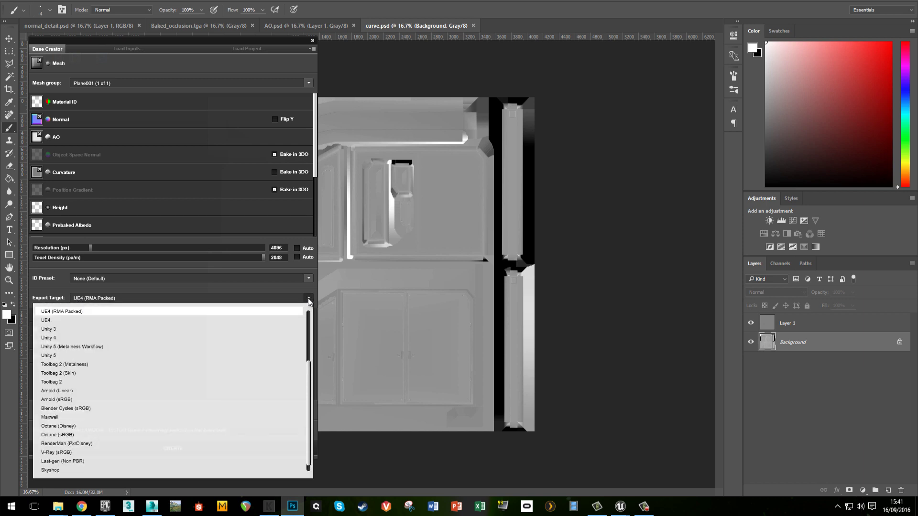
{"action": "left_click", "coordinate": [308, 299]}
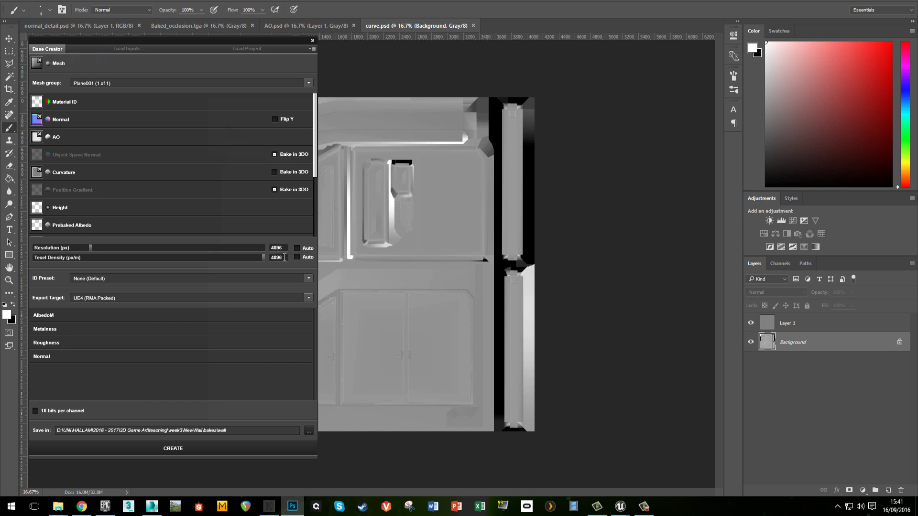
{"action": "left_click", "coordinate": [182, 450]}
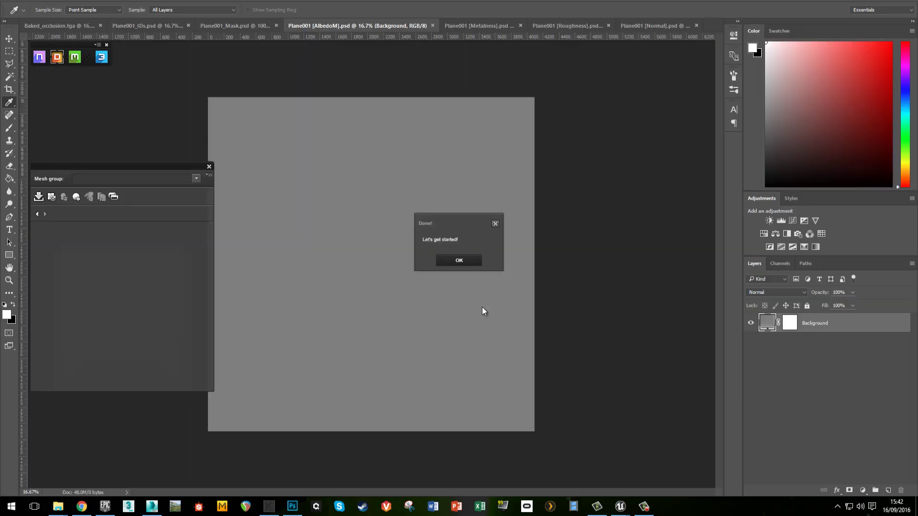
{"action": "left_click", "coordinate": [475, 262]}
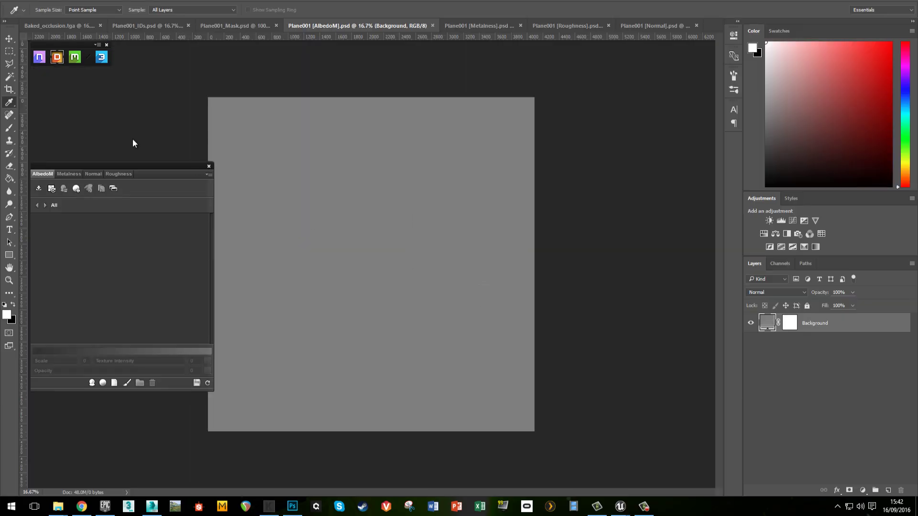
Step: Preview the wall in the 3D viewer with the Unreal lighting environment and move the viewer window out of the way
{"action": "left_click", "coordinate": [102, 58]}
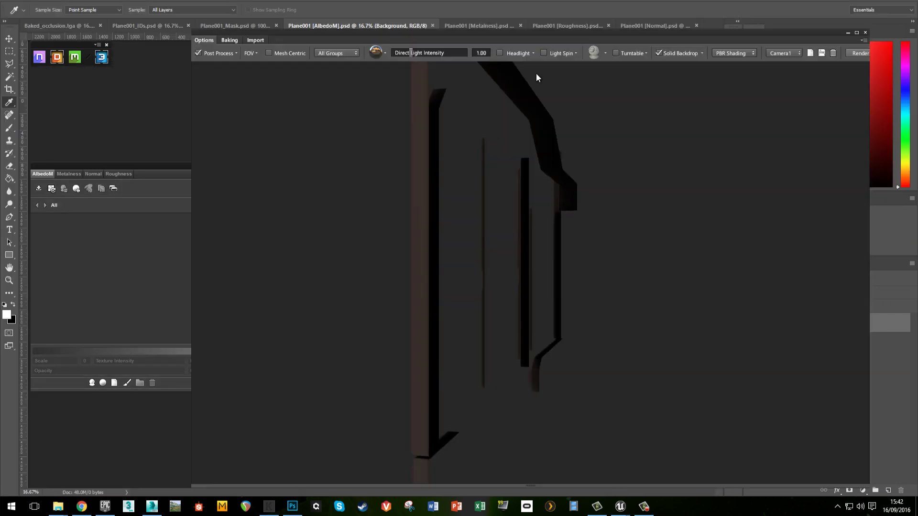
{"action": "left_click_drag", "start_coordinate": [414, 298], "coordinate": [401, 92]}
{"action": "left_click", "coordinate": [385, 53]}
{"action": "left_click", "coordinate": [480, 97]}
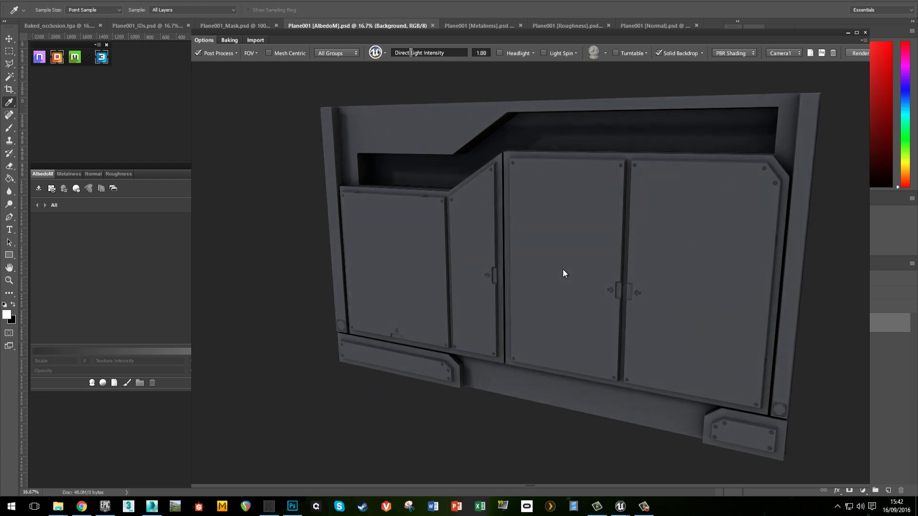
{"action": "left_click_drag", "start_coordinate": [572, 301], "coordinate": [415, 306]}
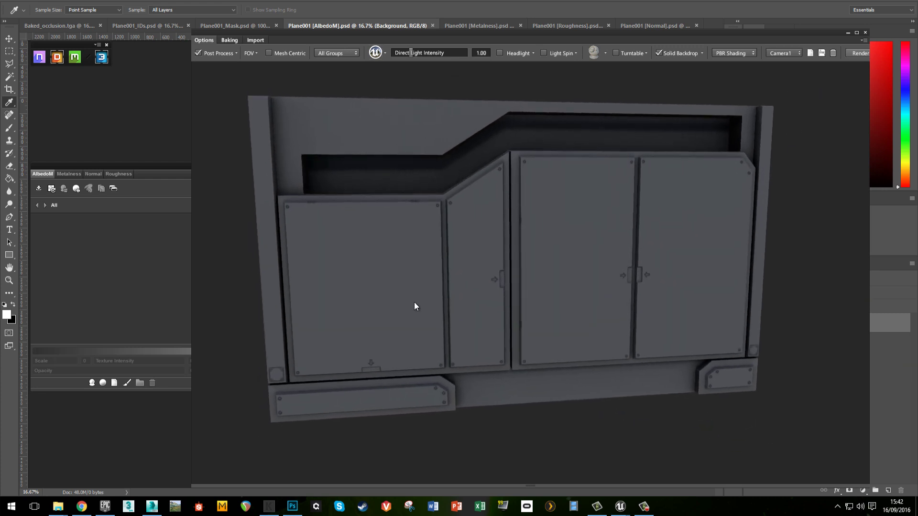
{"action": "left_click_drag", "start_coordinate": [457, 34], "coordinate": [917, 34]}
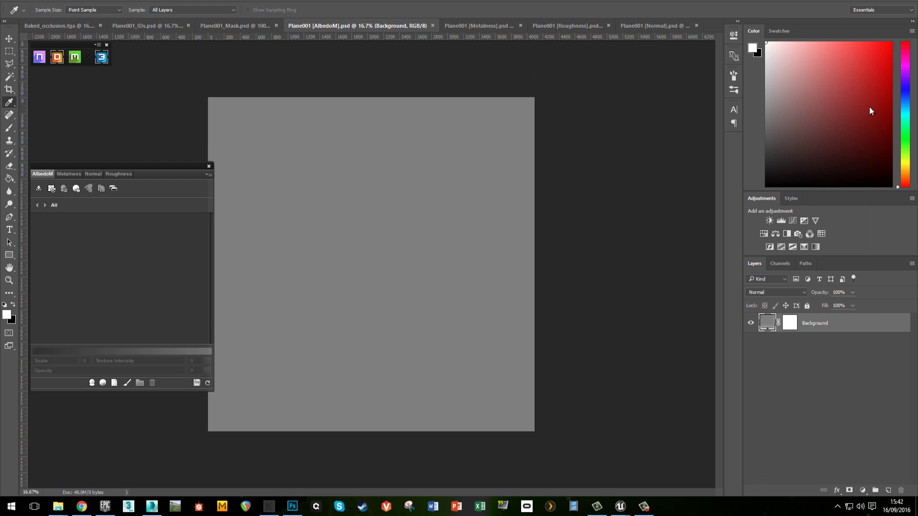
Step: Bring the 3D viewer back into view and add the Old Abandoned Car smart material from the painted metals
{"action": "left_click_drag", "start_coordinate": [869, 107], "coordinate": [471, 68]}
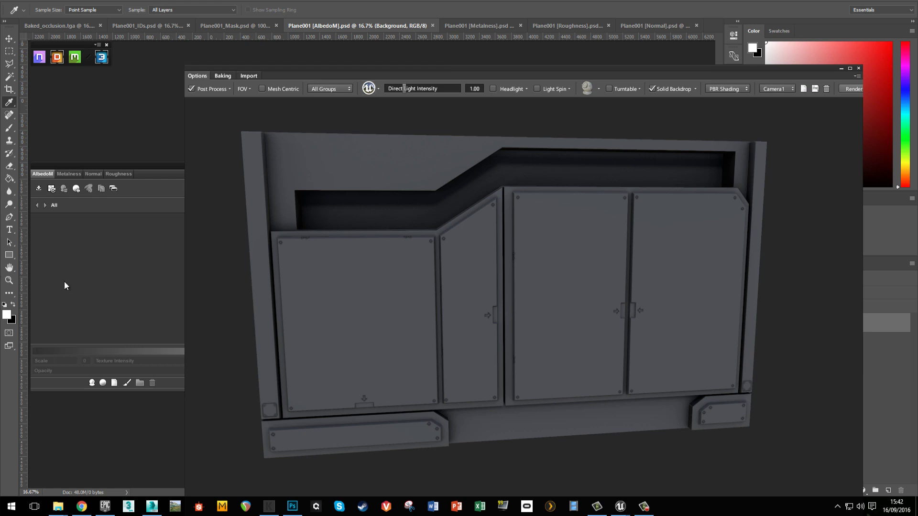
{"action": "left_click", "coordinate": [93, 385]}
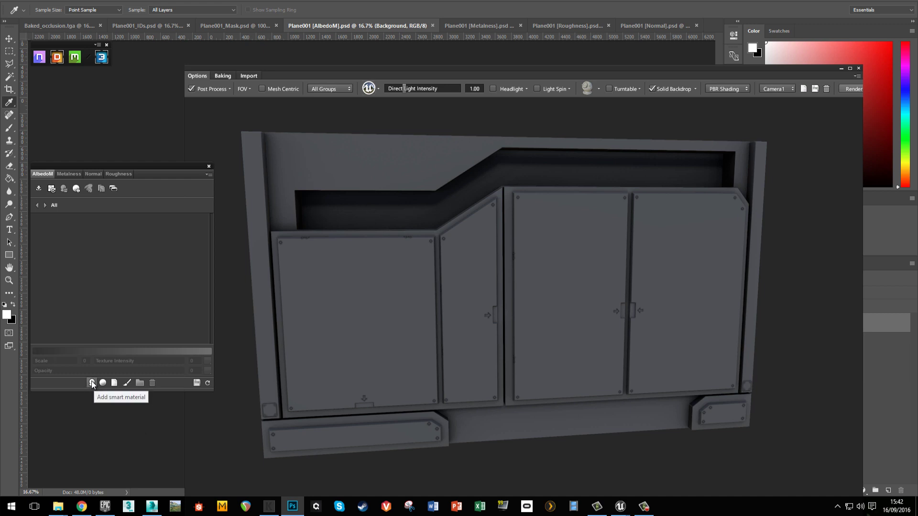
{"action": "left_click", "coordinate": [93, 384]}
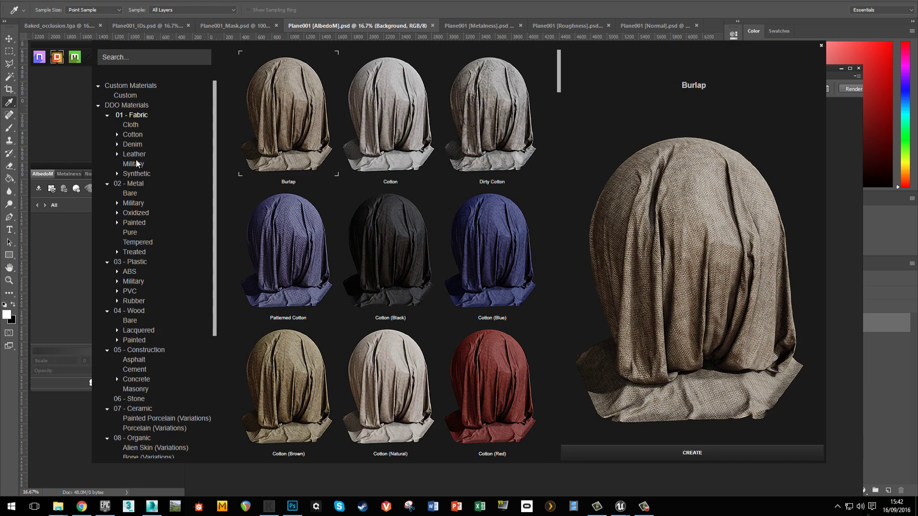
{"action": "left_click", "coordinate": [136, 213]}
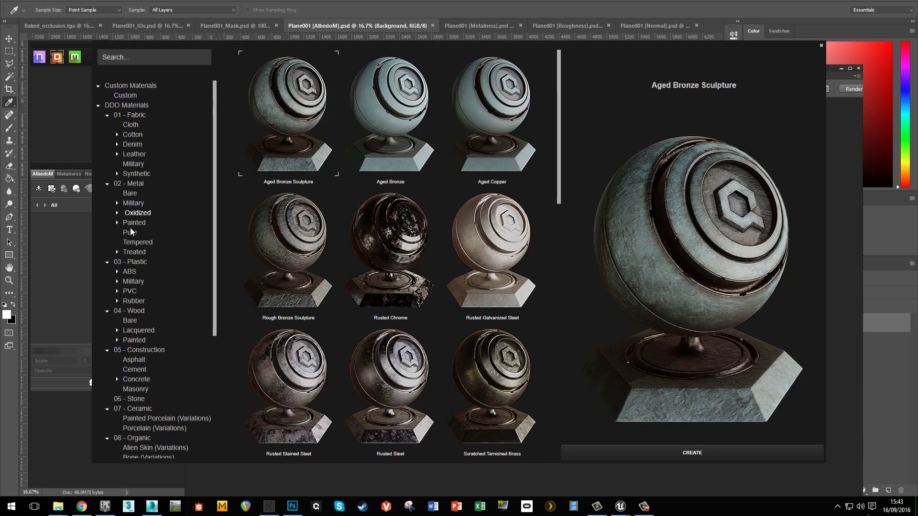
{"action": "left_click", "coordinate": [143, 223]}
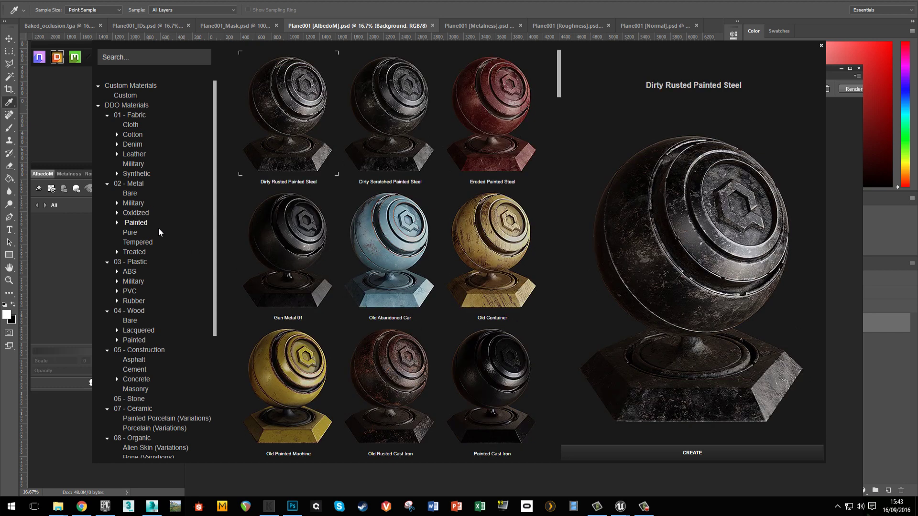
{"action": "left_click", "coordinate": [391, 258]}
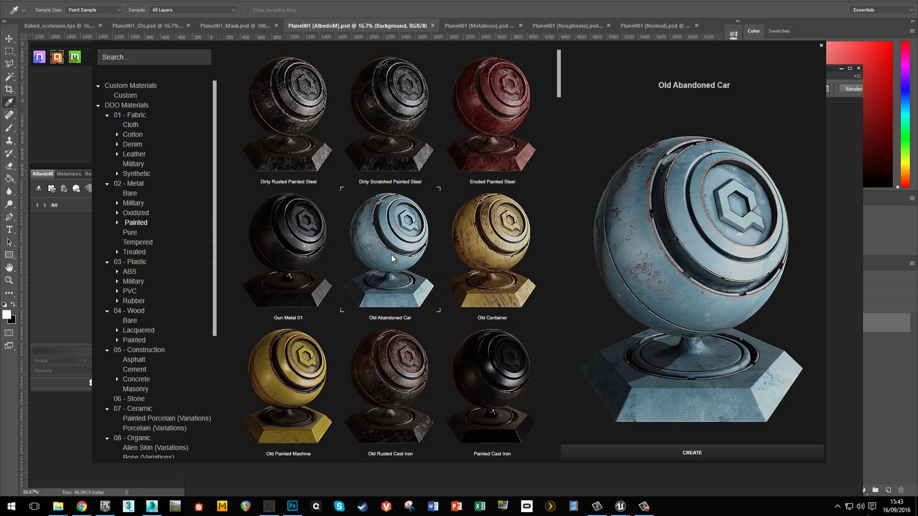
{"action": "left_click", "coordinate": [666, 451]}
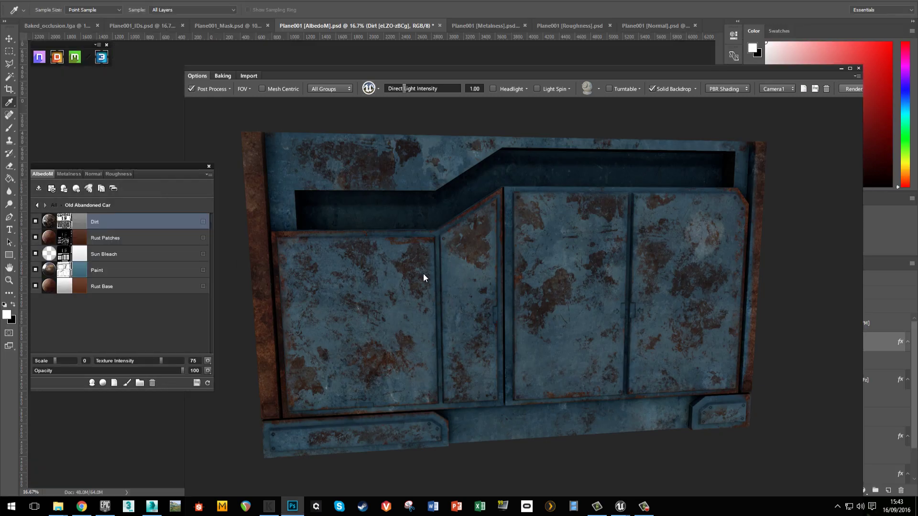
Step: Hide the Dirt, Rust Patches and Sun Bleach layers of the Old Abandoned Car material
{"action": "left_click", "coordinate": [411, 278]}
{"action": "left_click", "coordinate": [410, 290]}
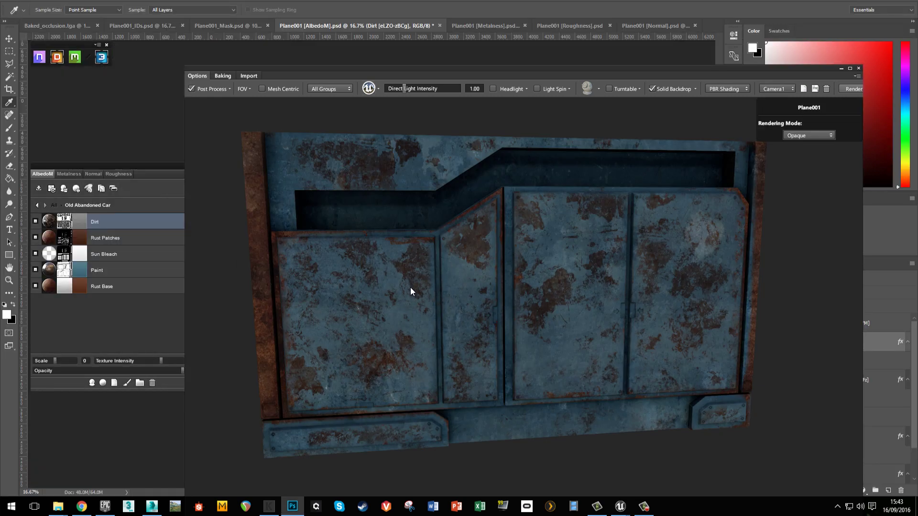
{"action": "mouse_move", "coordinate": [400, 294]}
{"action": "left_mouse_down"}
{"action": "mouse_move", "coordinate": [418, 288]}
{"action": "mouse_move", "coordinate": [410, 289]}
{"action": "left_mouse_up"}
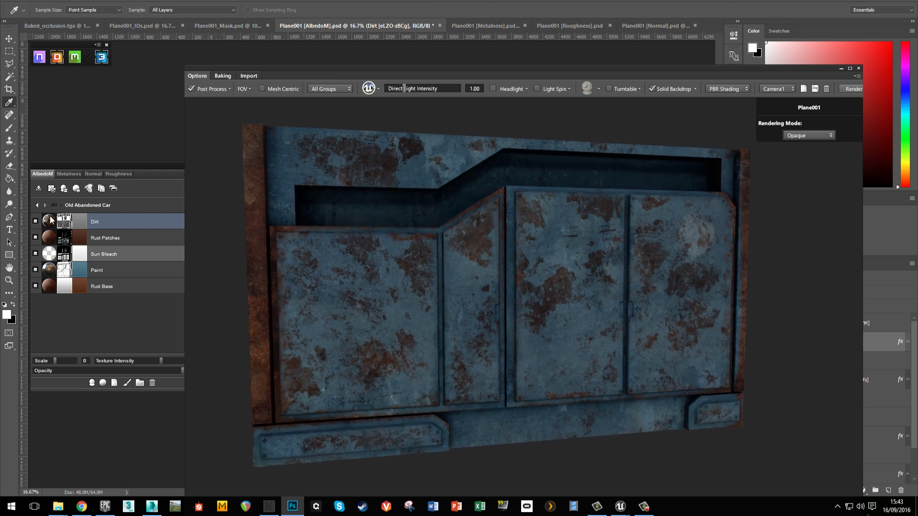
{"action": "left_click", "coordinate": [51, 220]}
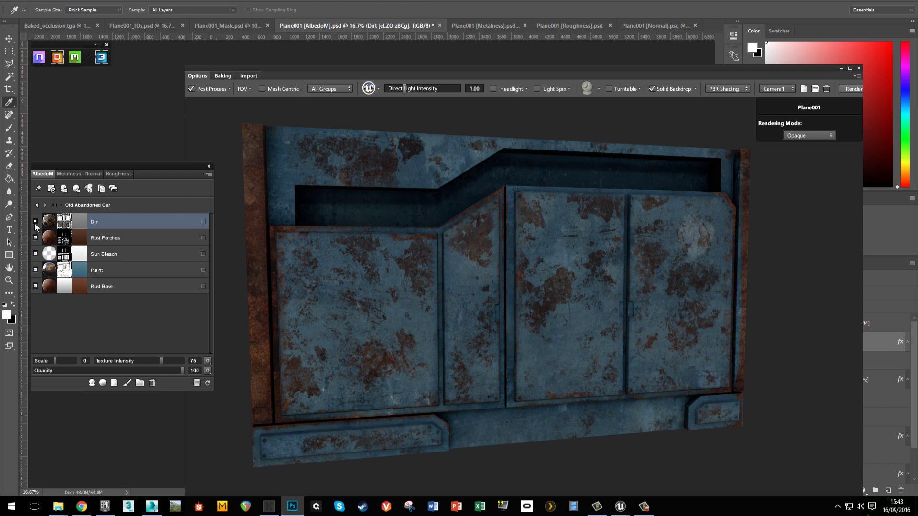
{"action": "left_click", "coordinate": [36, 223]}
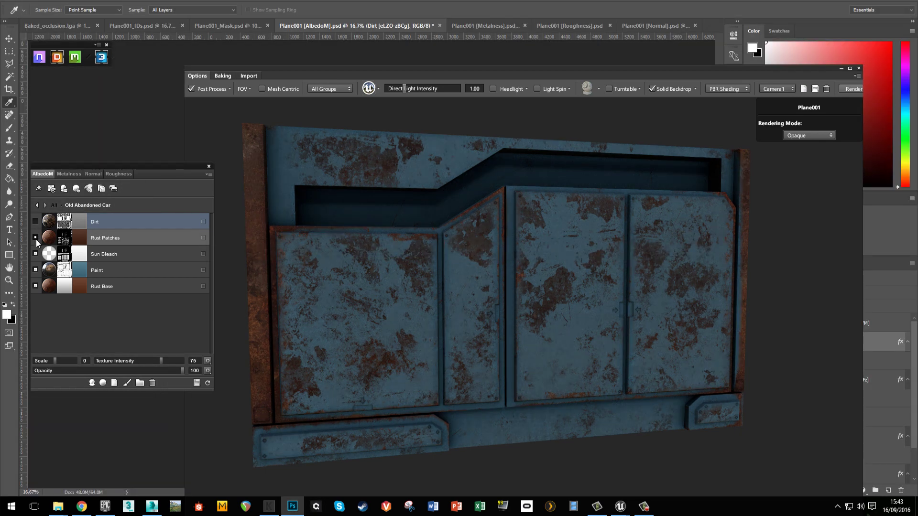
{"action": "left_click", "coordinate": [36, 238]}
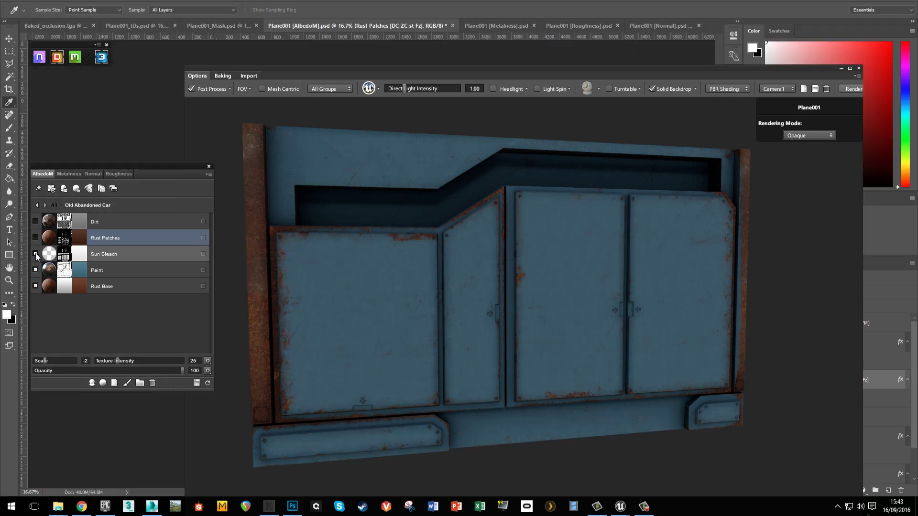
{"action": "left_click", "coordinate": [36, 254]}
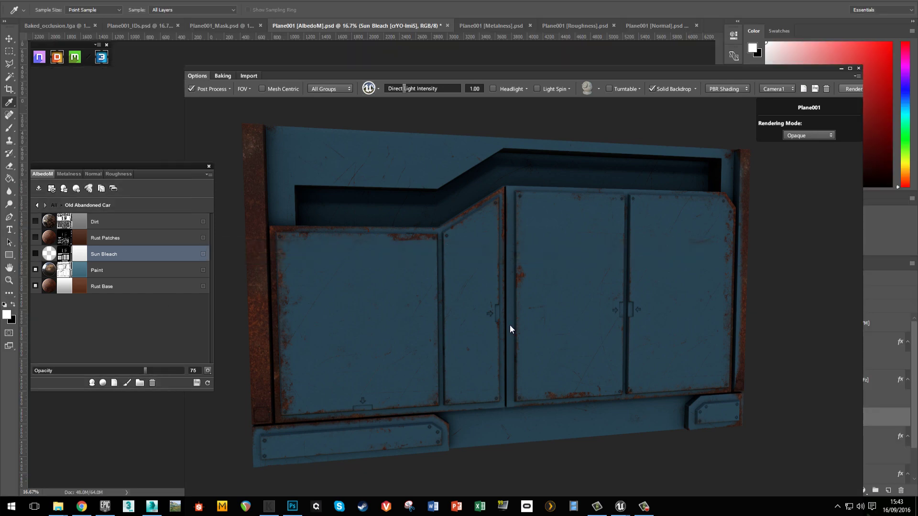
Step: Inspect the rusted pillar and panel edges, and change the Paint layer's colour to light grey cbcbcb
{"action": "left_click_drag", "start_coordinate": [461, 307], "coordinate": [378, 311]}
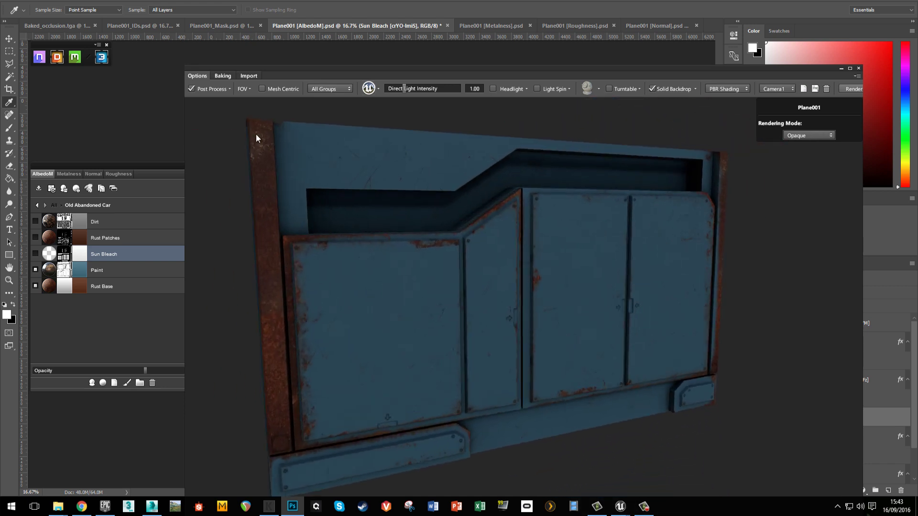
{"action": "left_click_drag", "start_coordinate": [268, 123], "coordinate": [331, 269]}
{"action": "left_click_drag", "start_coordinate": [405, 323], "coordinate": [584, 351]}
{"action": "left_click_drag", "start_coordinate": [671, 333], "coordinate": [489, 210]}
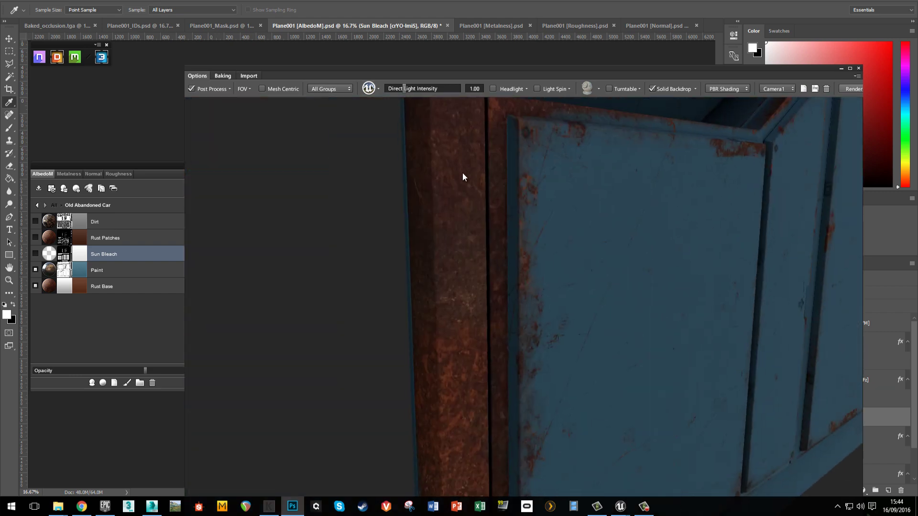
{"action": "left_click_drag", "start_coordinate": [463, 176], "coordinate": [373, 294]}
{"action": "mouse_move", "coordinate": [120, 269]}
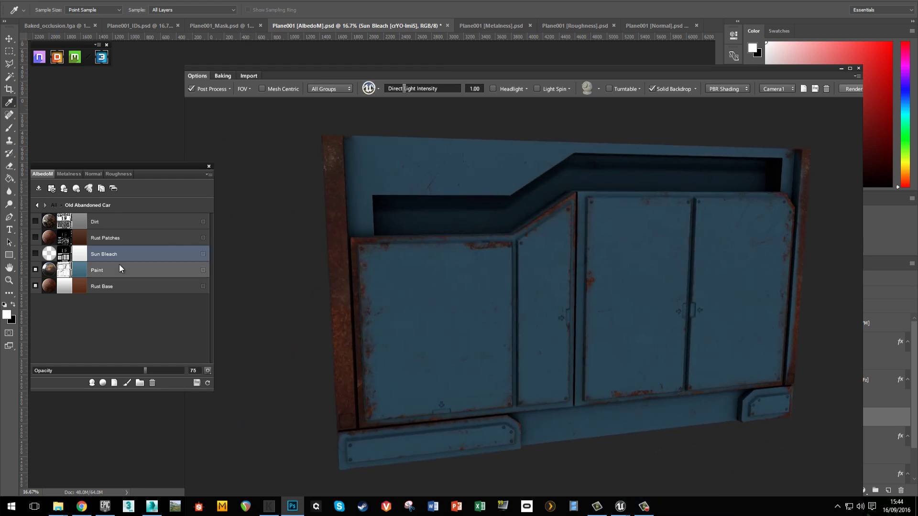
{"action": "left_click", "coordinate": [79, 269]}
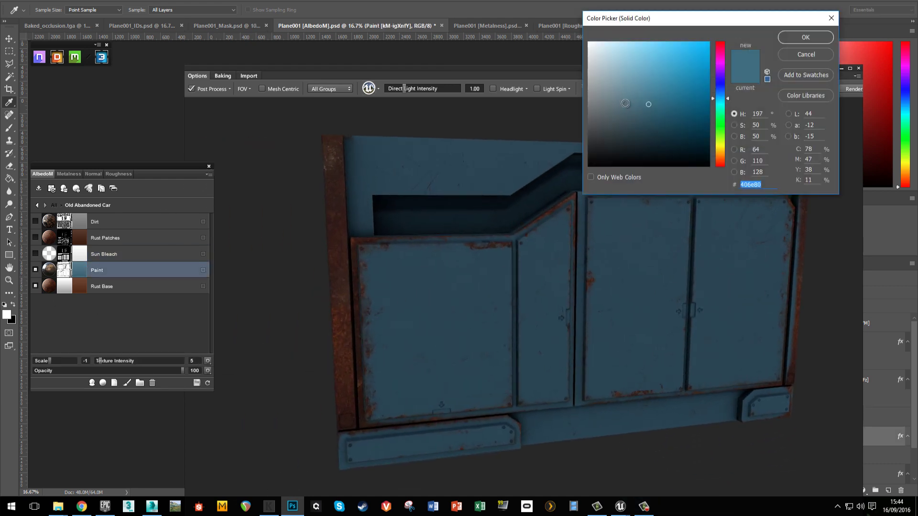
{"action": "left_click_drag", "start_coordinate": [625, 103], "coordinate": [555, 67]}
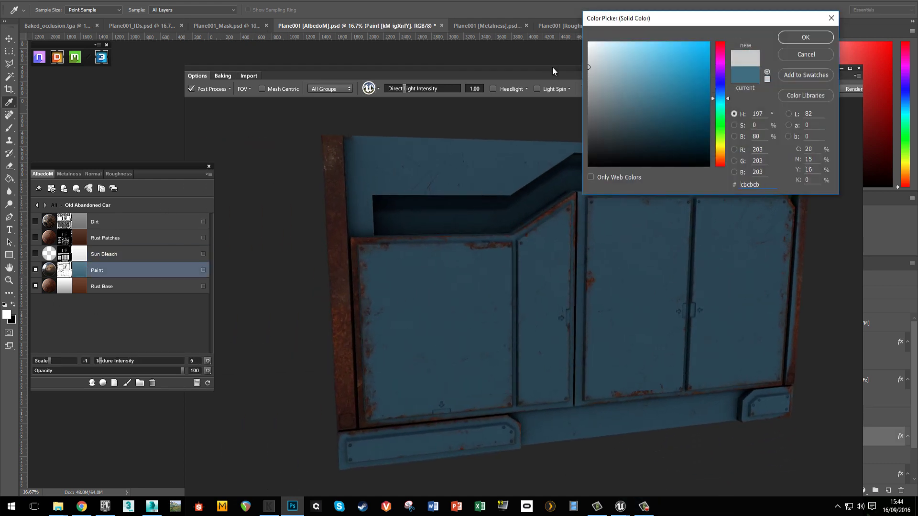
{"action": "left_click", "coordinate": [804, 38]}
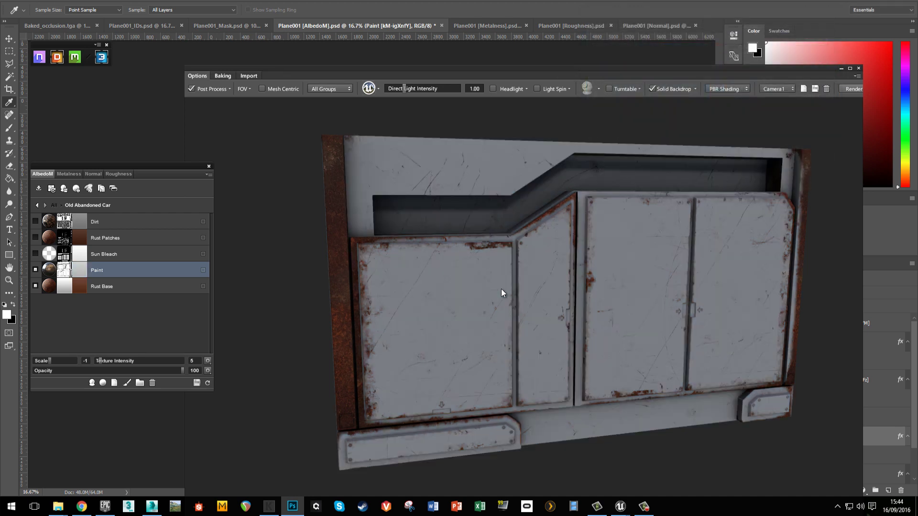
Step: Try an inverted Acid preset as the Paint layer's mask in full shaded mode, and exit without accepting it
{"action": "left_click_drag", "start_coordinate": [422, 325], "coordinate": [446, 318]}
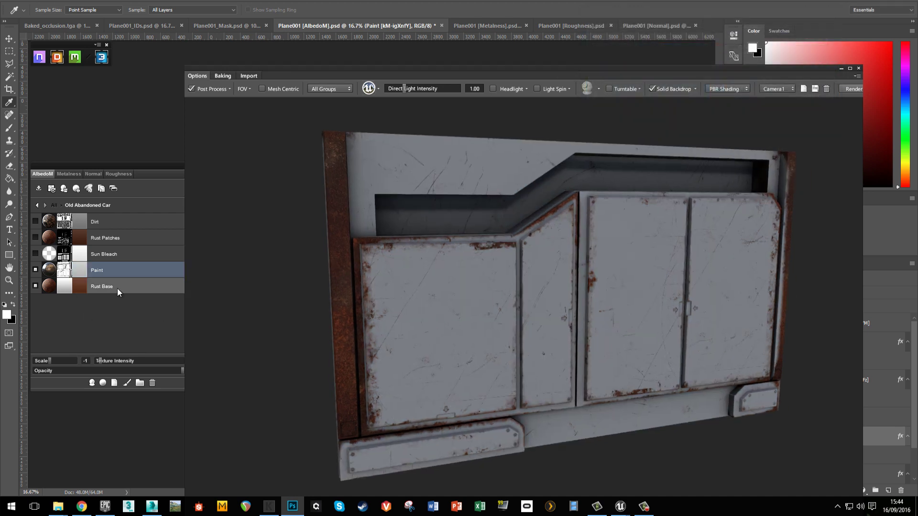
{"action": "left_click_drag", "start_coordinate": [597, 336], "coordinate": [557, 325]}
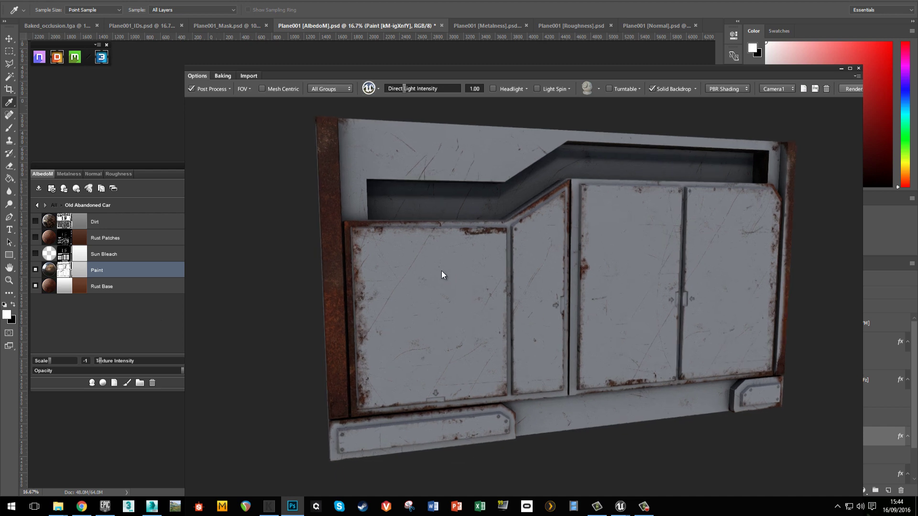
{"action": "left_click", "coordinate": [63, 270]}
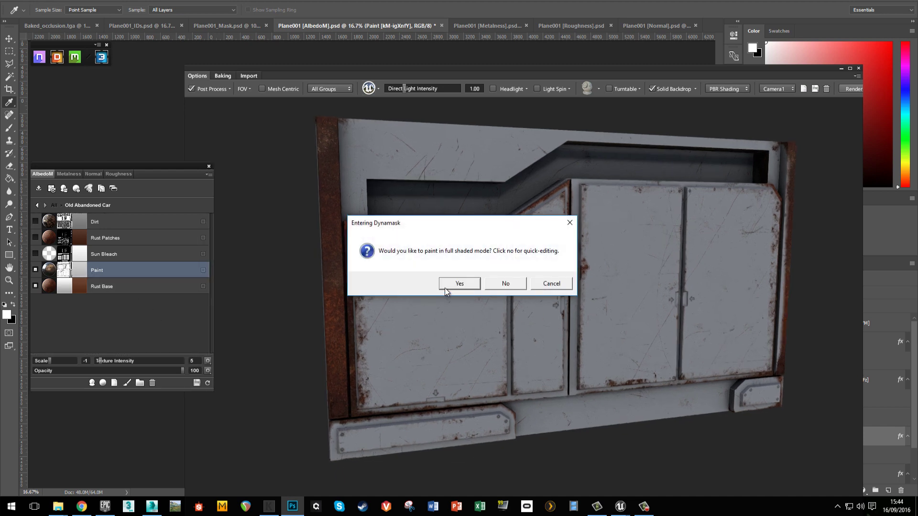
{"action": "left_click", "coordinate": [477, 282]}
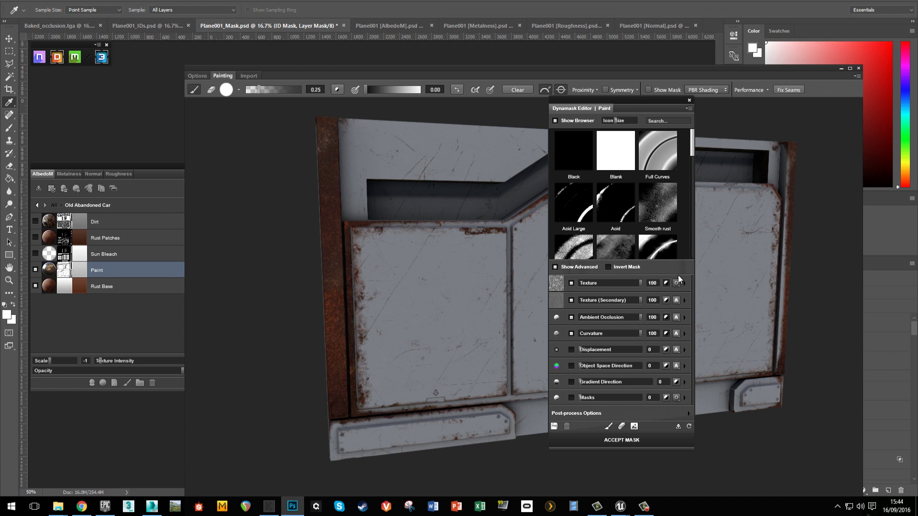
{"action": "left_click", "coordinate": [619, 200]}
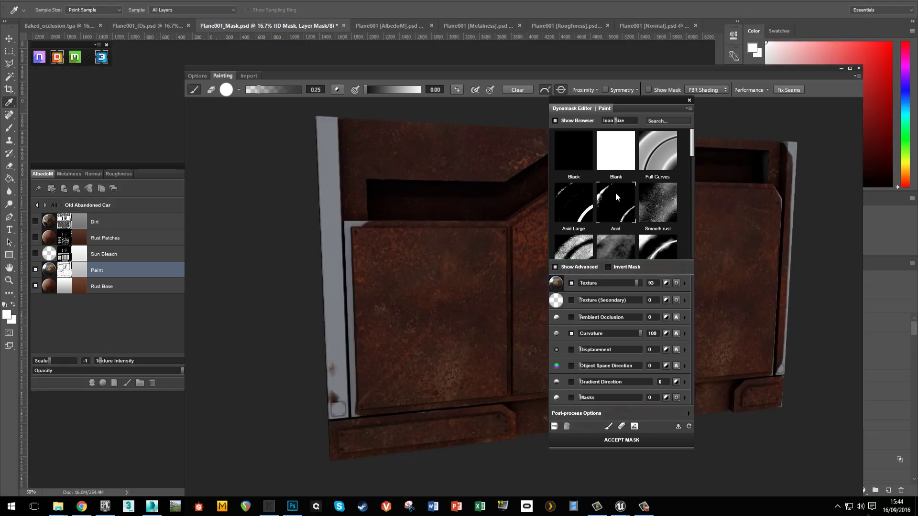
{"action": "left_click", "coordinate": [615, 267]}
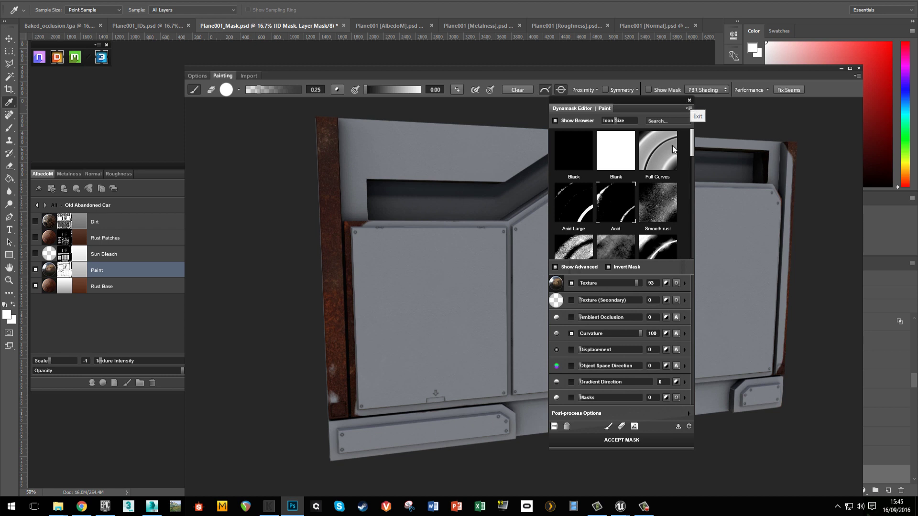
{"action": "left_click", "coordinate": [690, 101]}
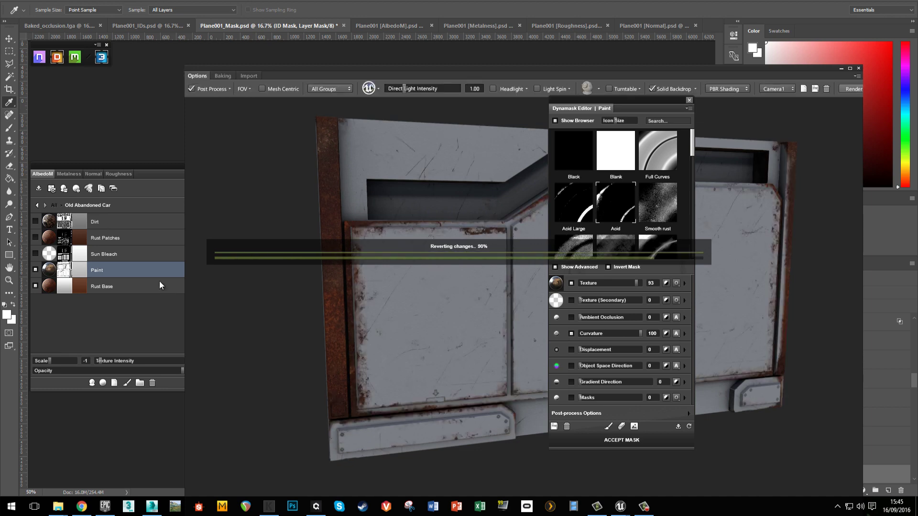
Step: Edit the Paint layer's mask in full shaded mode, setting the curvature brightness to -23 and contrast to 21
{"action": "left_click", "coordinate": [66, 270]}
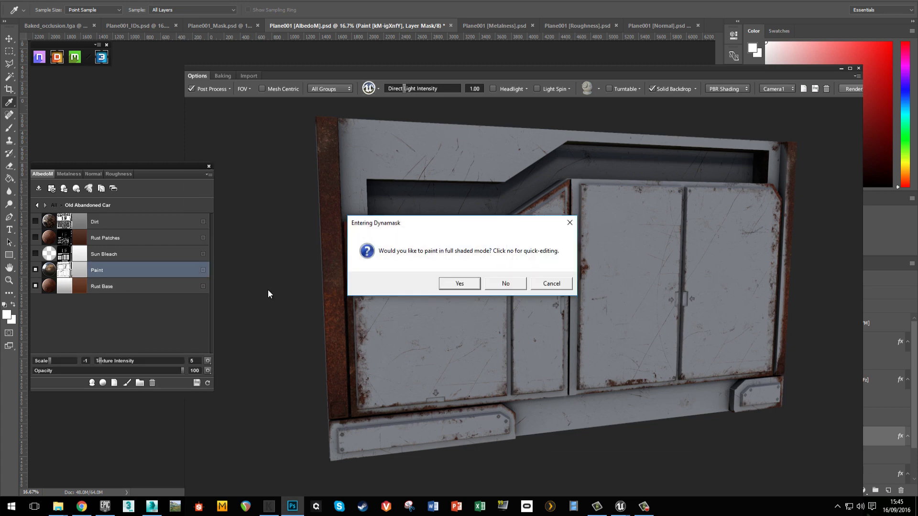
{"action": "left_click", "coordinate": [468, 287]}
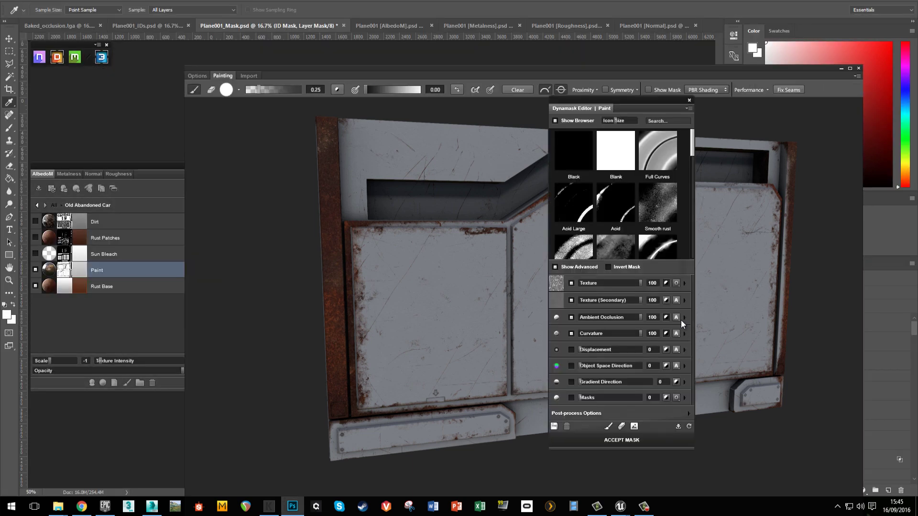
{"action": "left_click", "coordinate": [685, 334]}
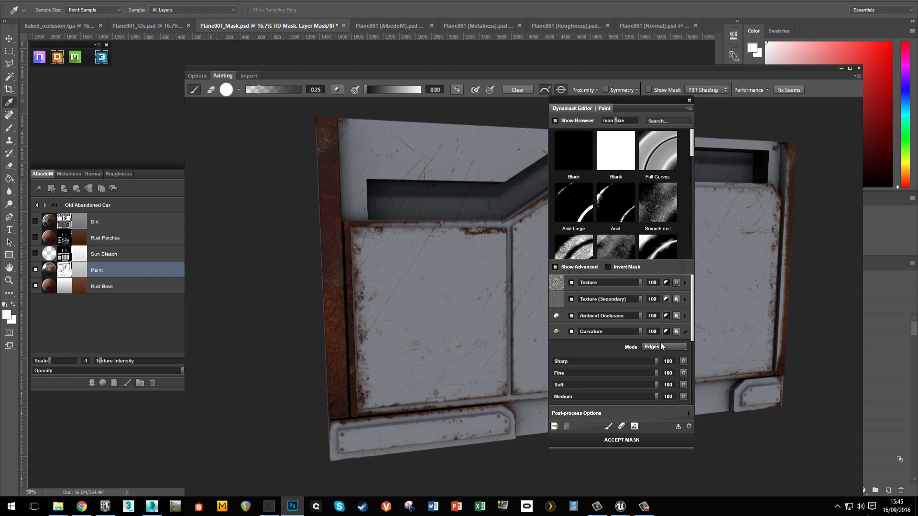
{"action": "left_click_drag", "start_coordinate": [693, 316], "coordinate": [687, 378]}
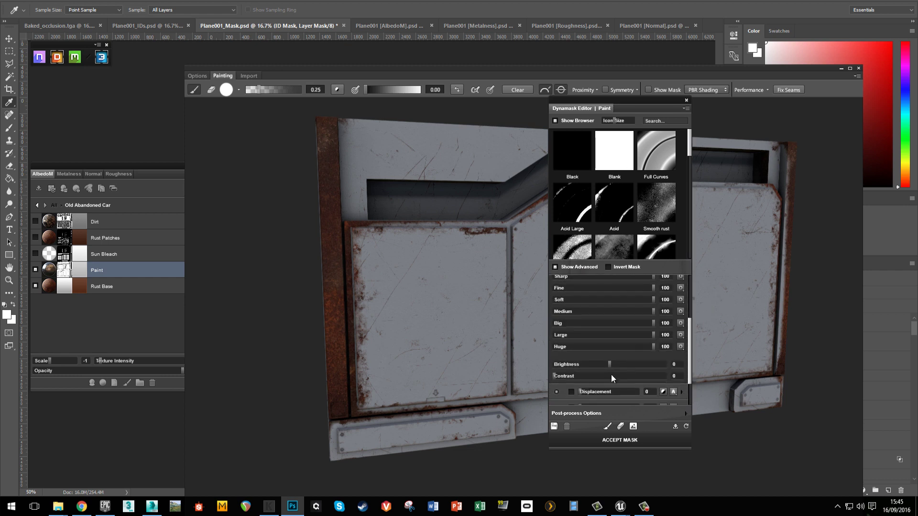
{"action": "left_click_drag", "start_coordinate": [610, 365], "coordinate": [602, 367]}
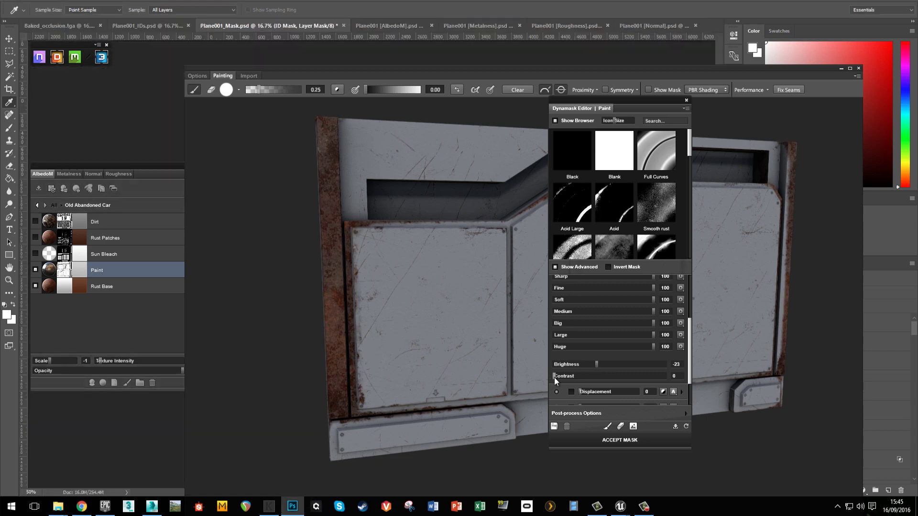
{"action": "left_click_drag", "start_coordinate": [554, 377], "coordinate": [594, 376]}
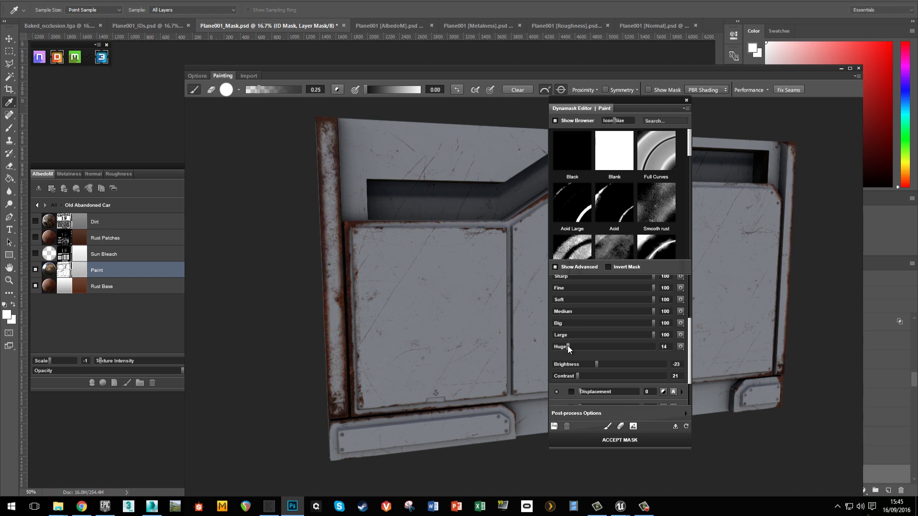
Step: Lower the mask's Huge curvature to 9 and Large to 51, and move the mask editor aside to inspect the wall
{"action": "left_click_drag", "start_coordinate": [567, 346], "coordinate": [564, 347]}
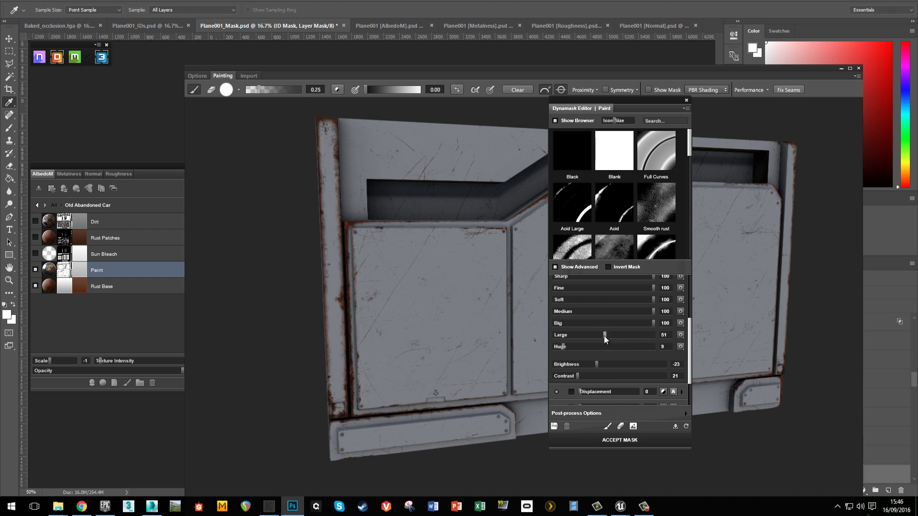
{"action": "left_click_drag", "start_coordinate": [633, 103], "coordinate": [800, 129]}
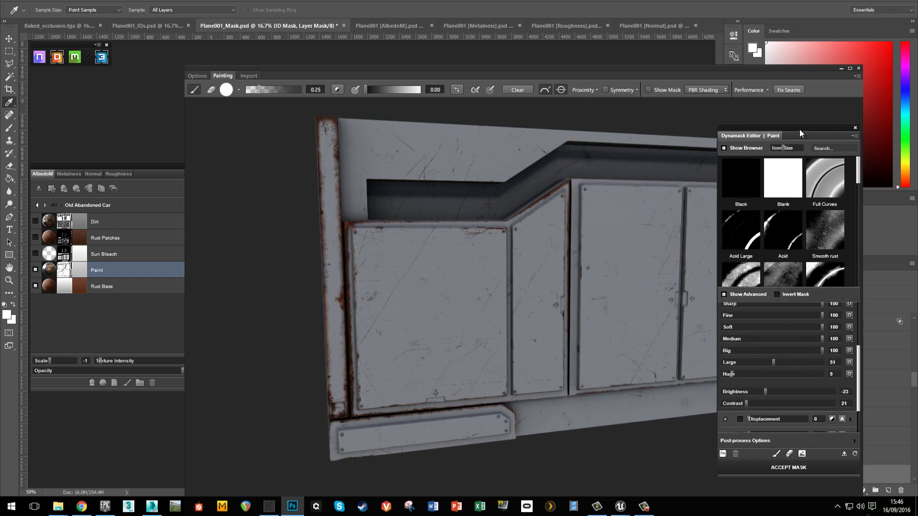
{"action": "mouse_move", "coordinate": [588, 264]}
{"action": "left_mouse_down", "text": "alt"}
{"action": "mouse_move", "coordinate": [589, 281]}
{"action": "mouse_move", "coordinate": [606, 267]}
{"action": "mouse_move", "coordinate": [593, 271]}
{"action": "left_mouse_up", "text": "alt"}
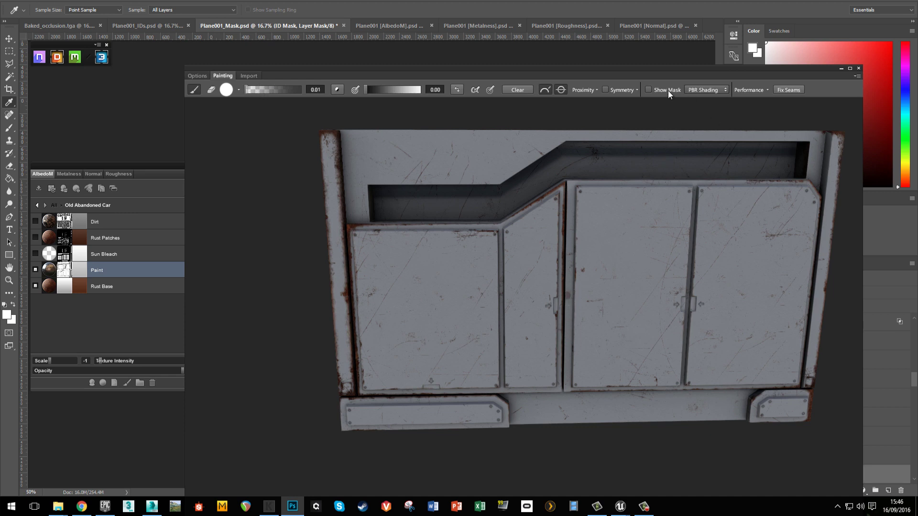
Step: Dab a faint rust spot on the frame beside the centre doors, undo the extra stroke, and keep brush strength at 0.01
{"action": "left_click", "coordinate": [767, 89]}
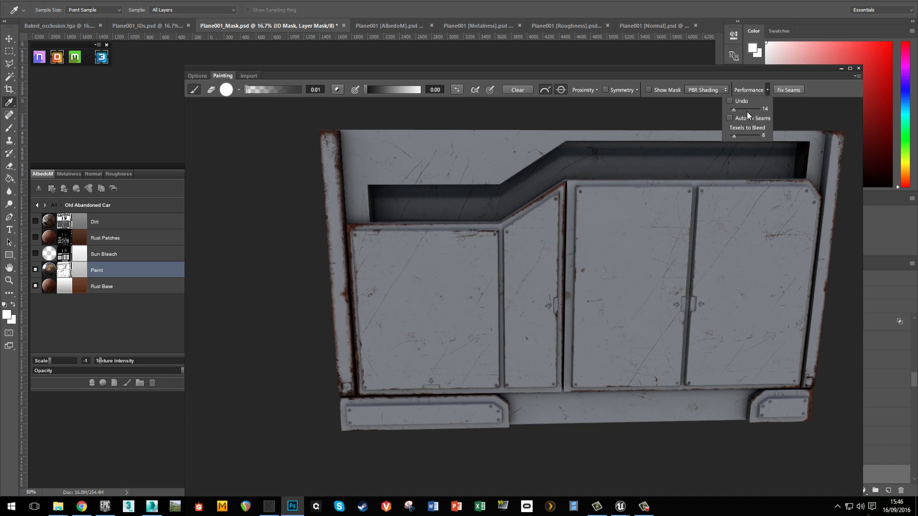
{"action": "left_click", "coordinate": [801, 118]}
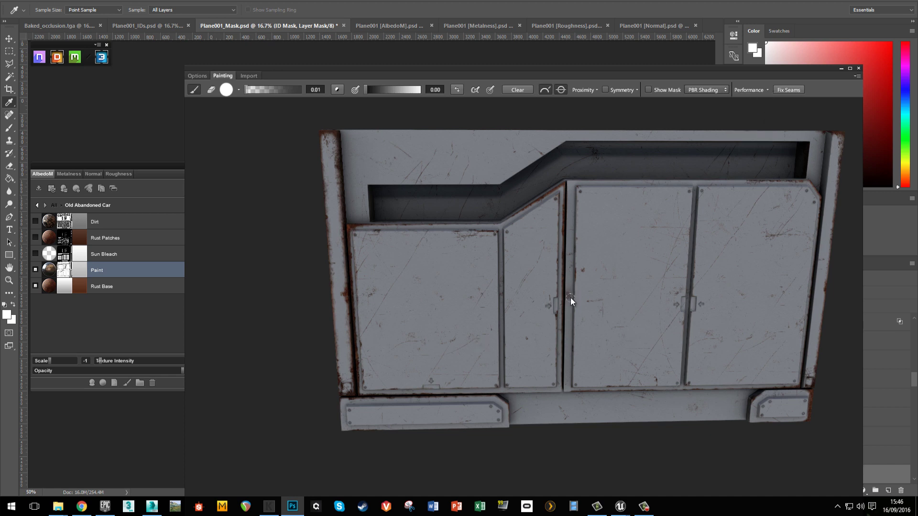
{"action": "left_click_drag", "start_coordinate": [252, 91], "coordinate": [278, 91]}
{"action": "left_click_drag", "start_coordinate": [565, 292], "coordinate": [567, 301]}
{"action": "key", "text": "ctrl+z"}
{"action": "left_click_drag", "start_coordinate": [301, 89], "coordinate": [245, 89]}
{"action": "scroll", "coordinate": [579, 296], "scroll_direction": "up", "scroll_amount": 3}
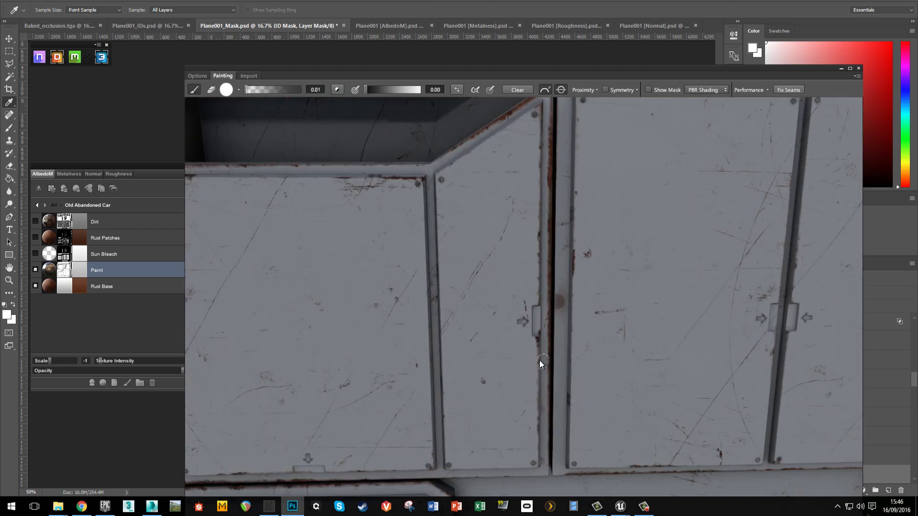
{"action": "left_click_drag", "start_coordinate": [540, 361], "coordinate": [566, 359], "text": "alt"}
{"action": "scroll", "coordinate": [567, 324], "scroll_direction": "down", "scroll_amount": 3}
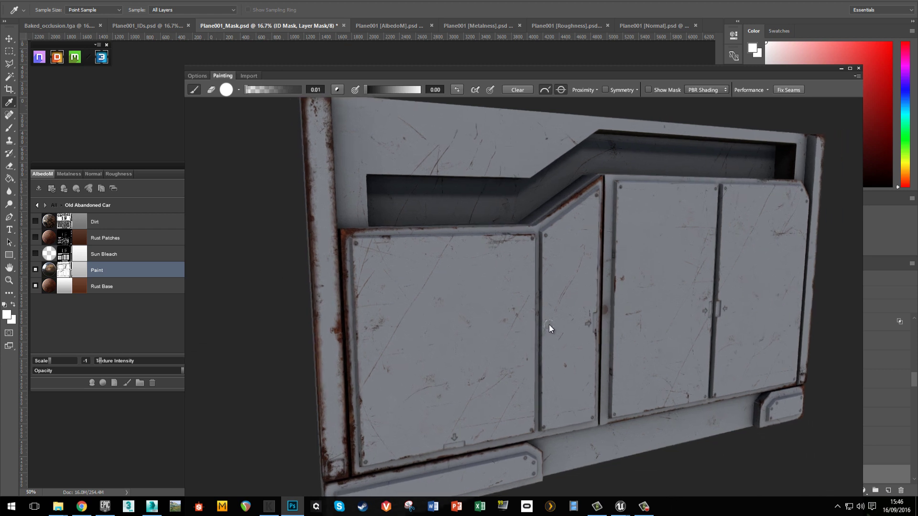
Step: Raise the mask brush strength to 0.76, check the wall from several angles, and accept the Paint layer's mask
{"action": "right_click_drag", "start_coordinate": [549, 326], "coordinate": [519, 265]}
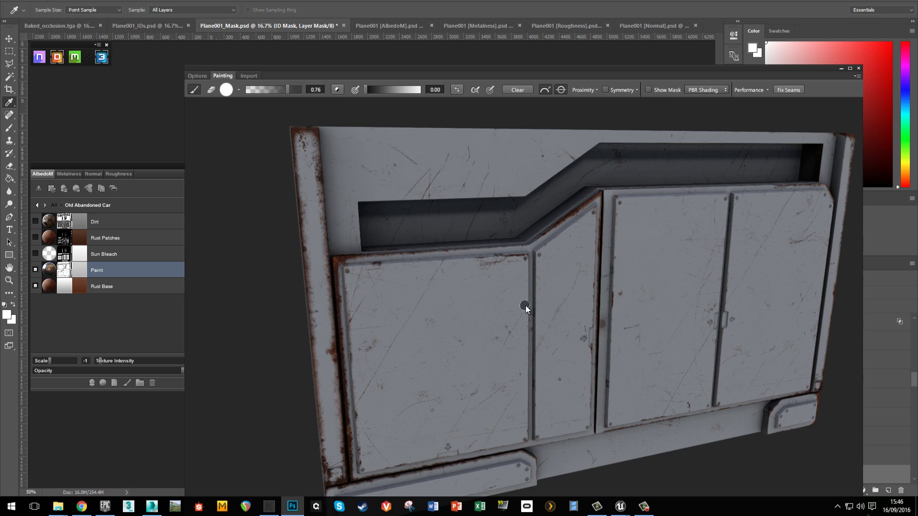
{"action": "mouse_move", "coordinate": [526, 306]}
{"action": "left_mouse_down", "text": "alt"}
{"action": "mouse_move", "coordinate": [502, 317]}
{"action": "mouse_move", "coordinate": [540, 301]}
{"action": "left_mouse_up", "text": "alt"}
{"action": "middle_click_drag", "start_coordinate": [540, 301], "coordinate": [520, 306], "text": "alt"}
{"action": "left_click_drag", "start_coordinate": [526, 308], "coordinate": [446, 320], "text": "alt"}
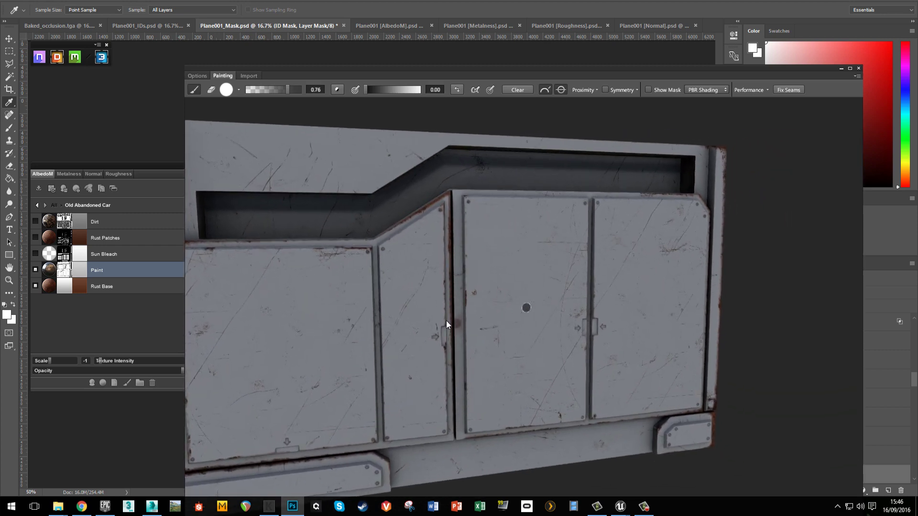
{"action": "middle_click_drag", "start_coordinate": [446, 194], "coordinate": [482, 256]}
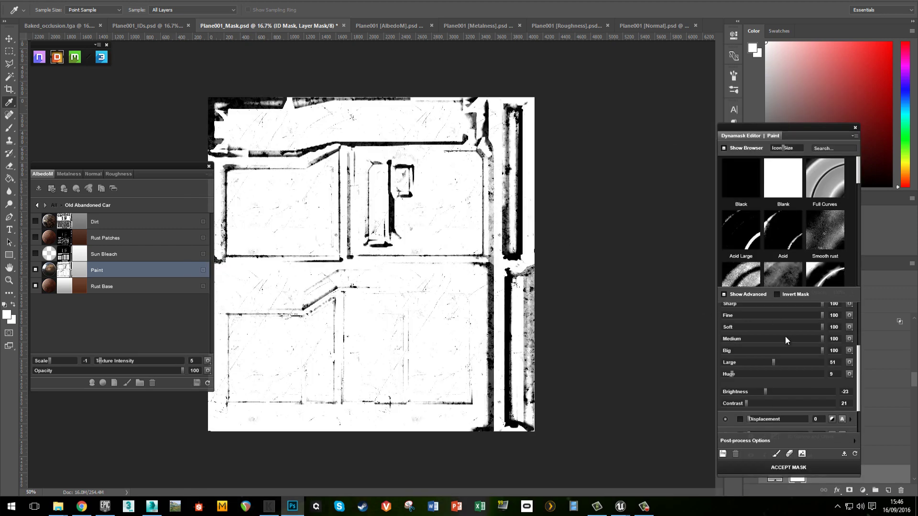
{"action": "left_click", "coordinate": [784, 471]}
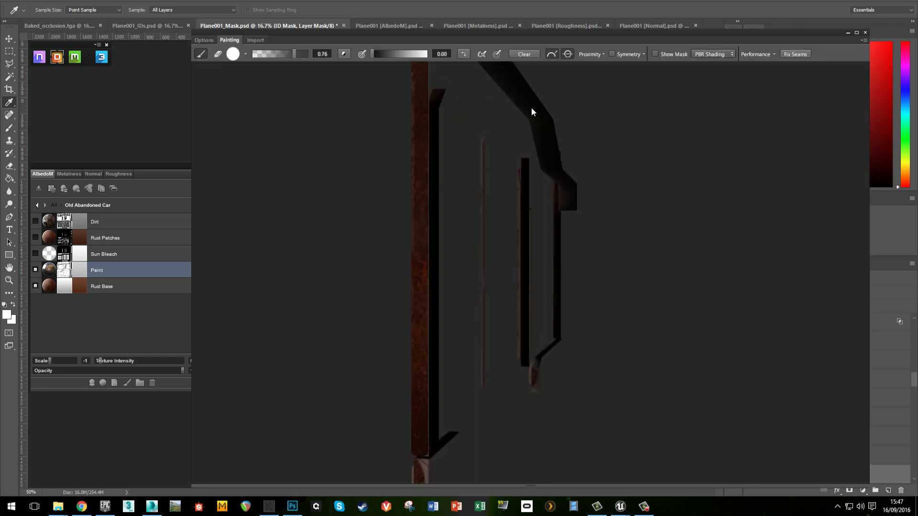
{"action": "mouse_move", "coordinate": [400, 267]}
{"action": "left_mouse_down"}
{"action": "mouse_move", "coordinate": [523, 294]}
{"action": "mouse_move", "coordinate": [584, 284]}
{"action": "mouse_move", "coordinate": [579, 291]}
{"action": "left_mouse_up"}
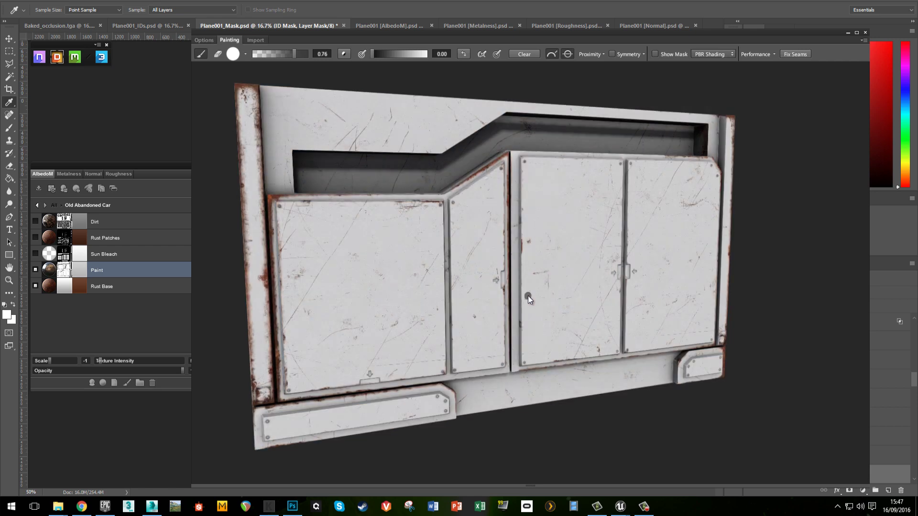
Step: Export the Paint layer's mask as an 8 bit .tga at 100% size, using rustmask as its name prefix
{"action": "right_click", "coordinate": [64, 276]}
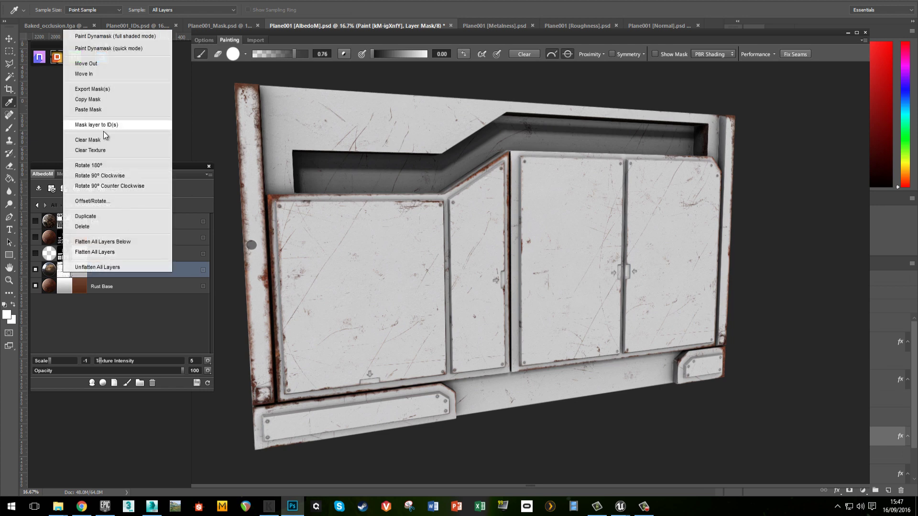
{"action": "left_click", "coordinate": [108, 89]}
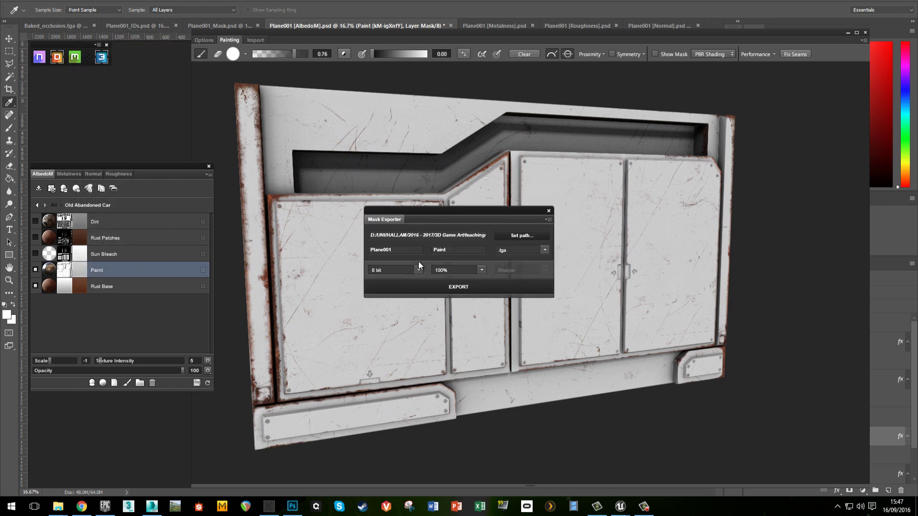
{"action": "left_click", "coordinate": [513, 235]}
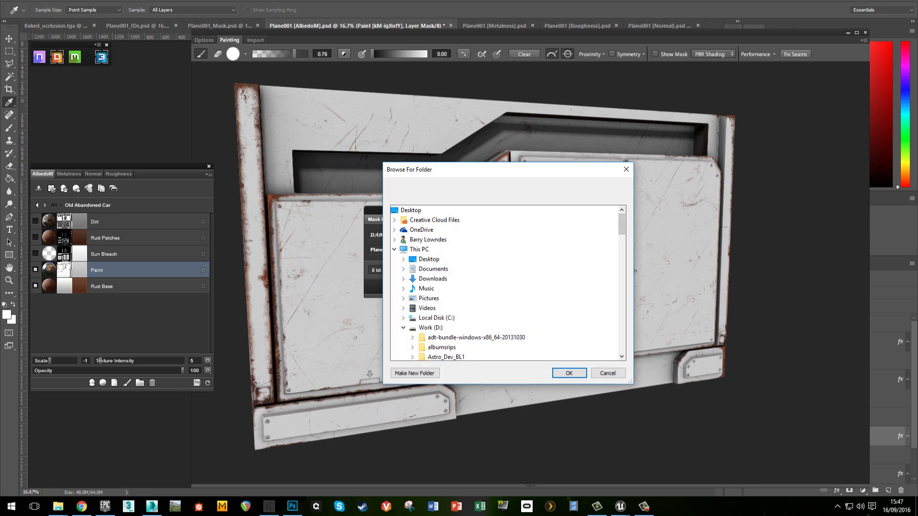
{"action": "left_click", "coordinate": [569, 373]}
{"action": "left_click", "coordinate": [458, 287]}
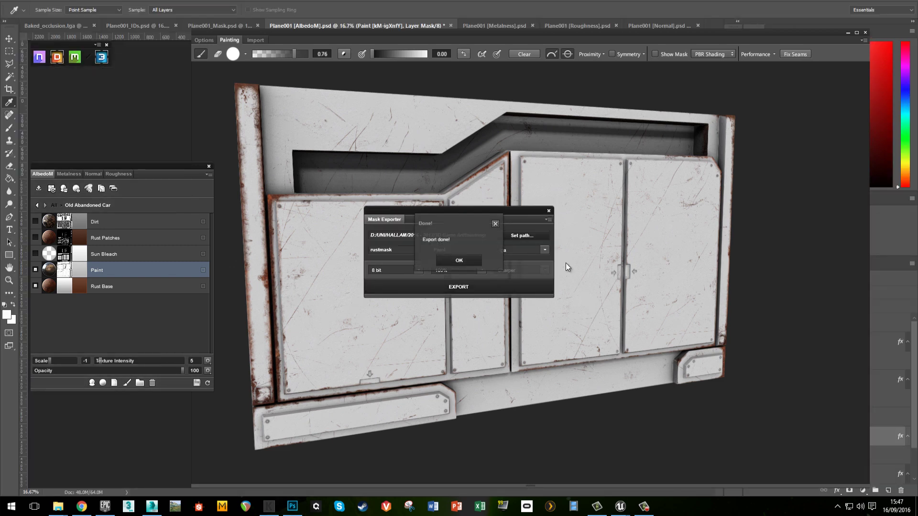
{"action": "left_click", "coordinate": [459, 260]}
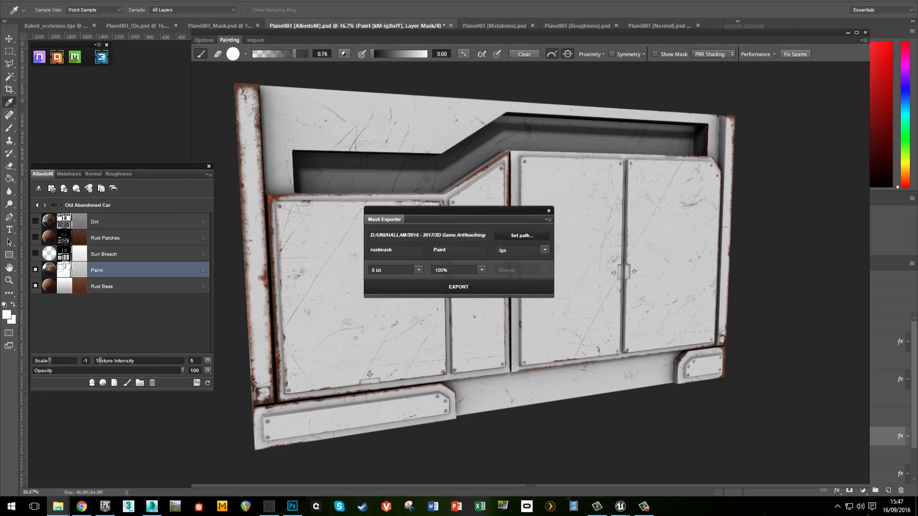
Step: Close the 3D preview, Mask Exporter and Base Creator, and bring up the exported rustmask_Paint document
{"action": "left_click", "coordinate": [864, 33]}
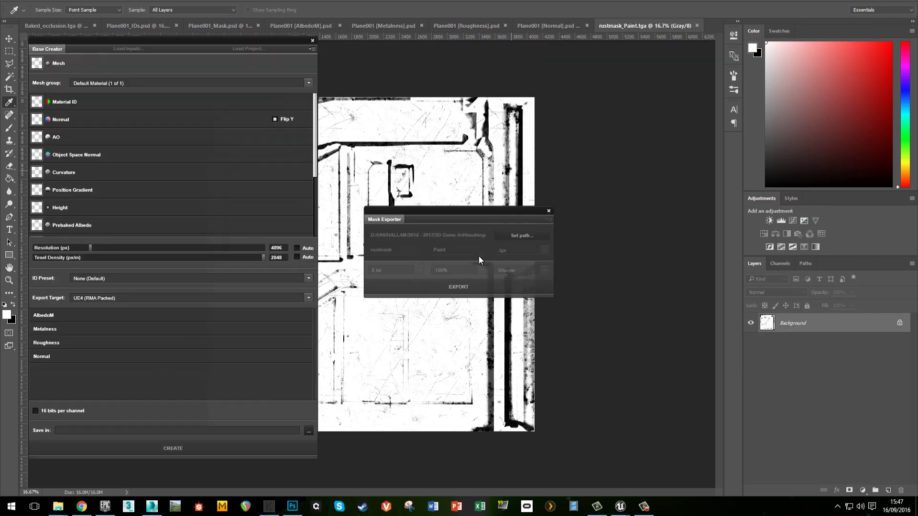
{"action": "left_click", "coordinate": [549, 211]}
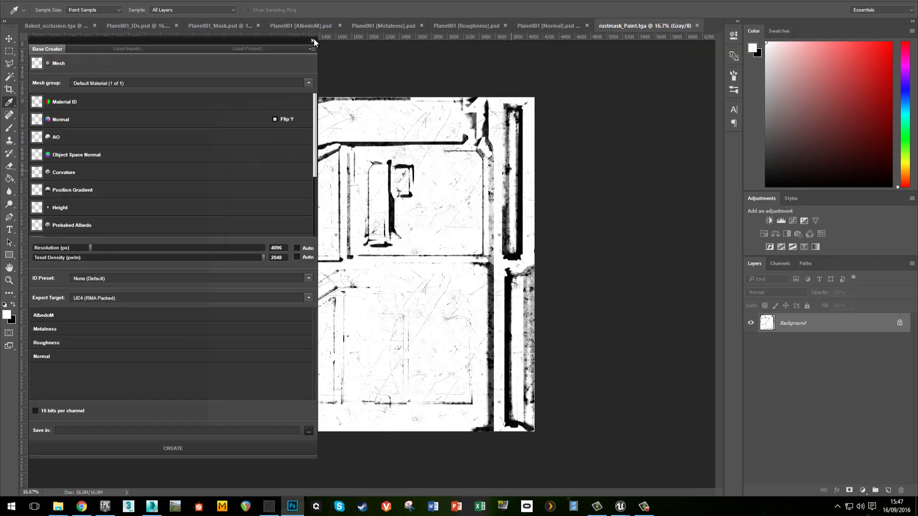
{"action": "left_click", "coordinate": [313, 41]}
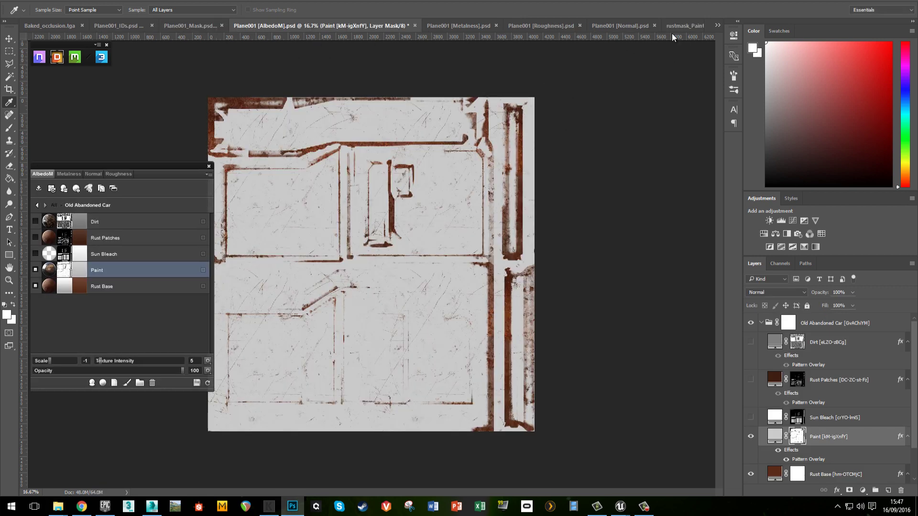
{"action": "left_click", "coordinate": [688, 26]}
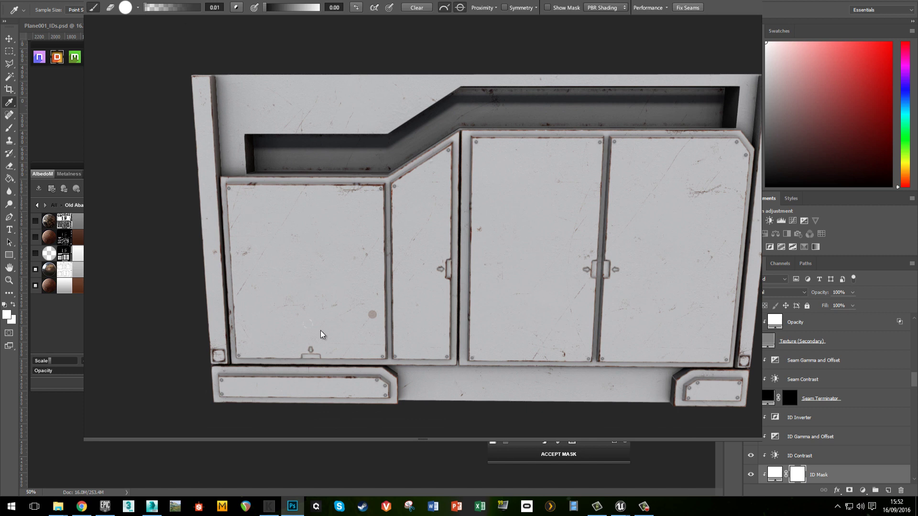
Step: Switch the 3D mask painting to the eraser at strength 1.00, and return to the AlbedoM layers
{"action": "left_click", "coordinate": [111, 9]}
{"action": "left_click_drag", "start_coordinate": [150, 7], "coordinate": [200, 7]}
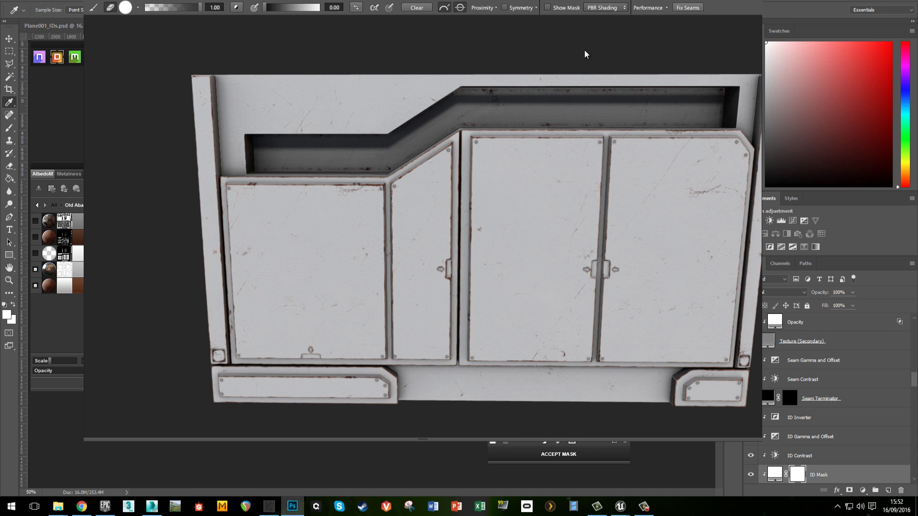
{"action": "left_click", "coordinate": [44, 174]}
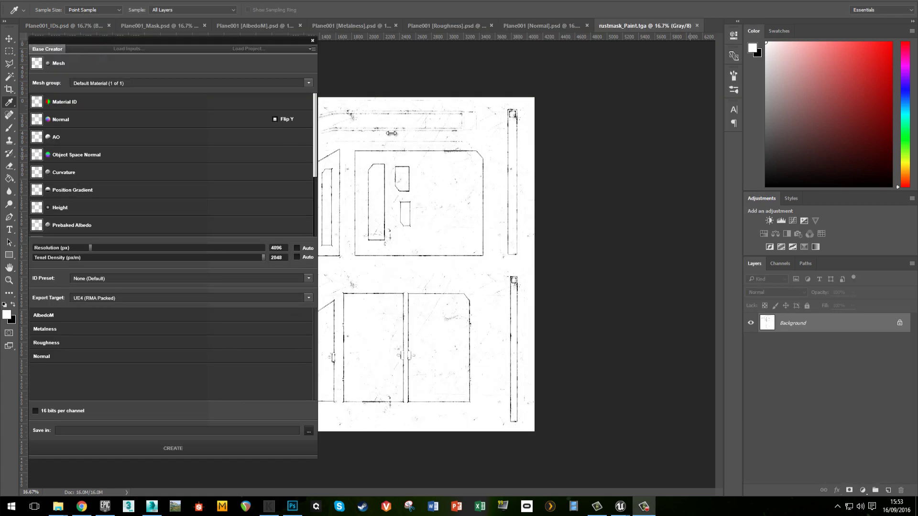
Step: Close the Base Creator and the Quixel project without saving, leaving the exported rust mask open
{"action": "left_click", "coordinate": [312, 43]}
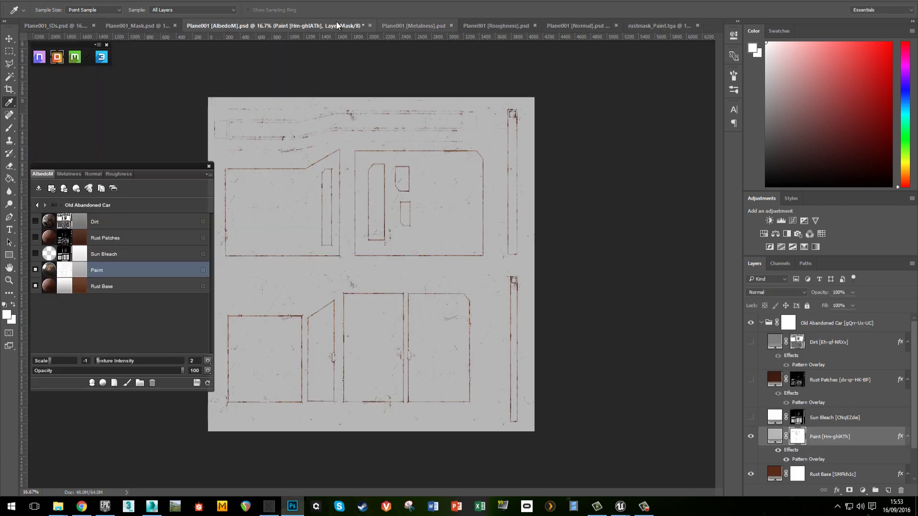
{"action": "left_click", "coordinate": [209, 166]}
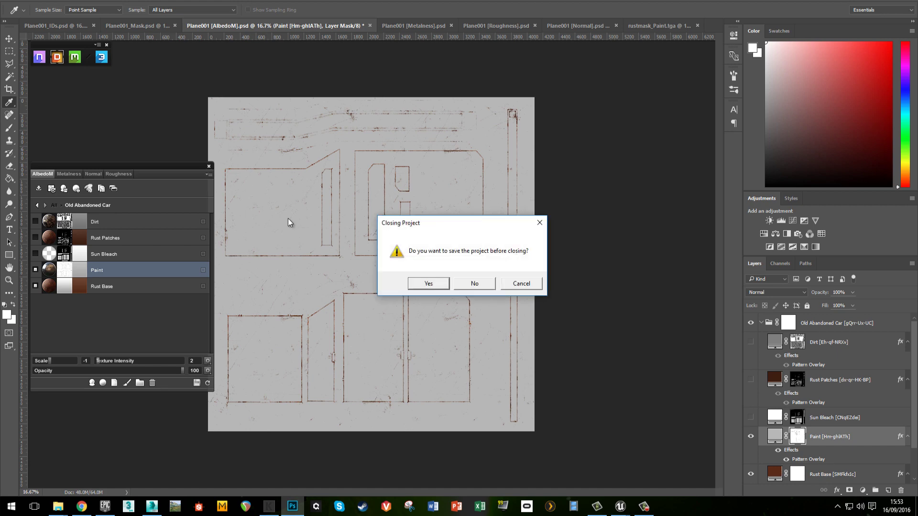
{"action": "left_click", "coordinate": [468, 286]}
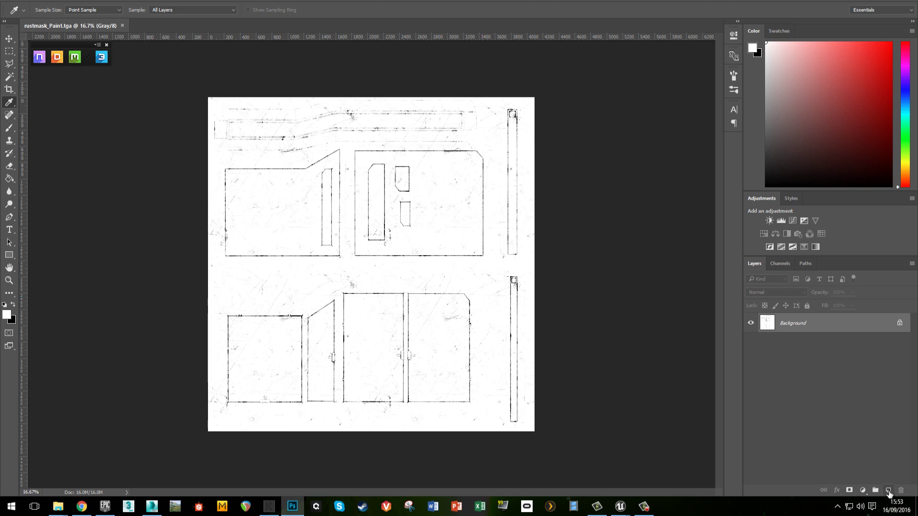
Step: Add a new empty layer above the Background in rustmask_Paint.tga
{"action": "left_click", "coordinate": [888, 491]}
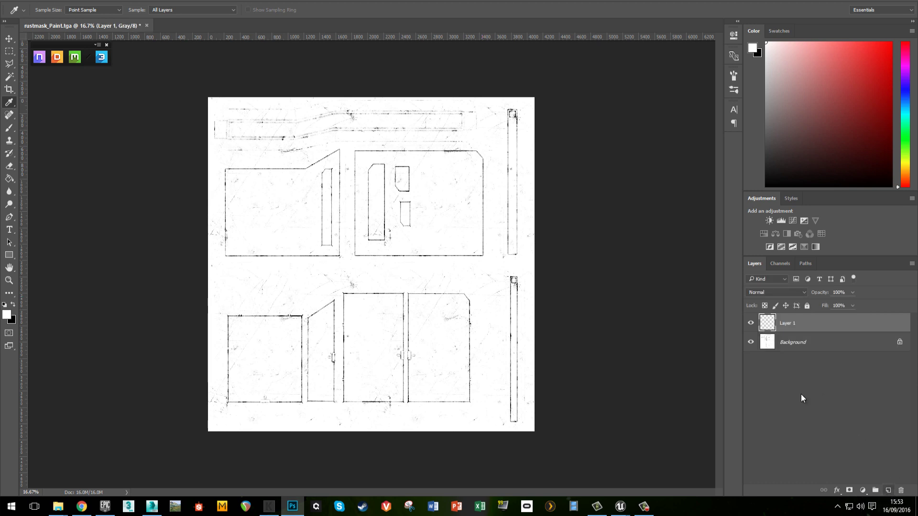
{"action": "left_click", "coordinate": [207, 214], "text": "ctrl"}
{"action": "left_click_drag", "start_coordinate": [357, 200], "coordinate": [260, 243]}
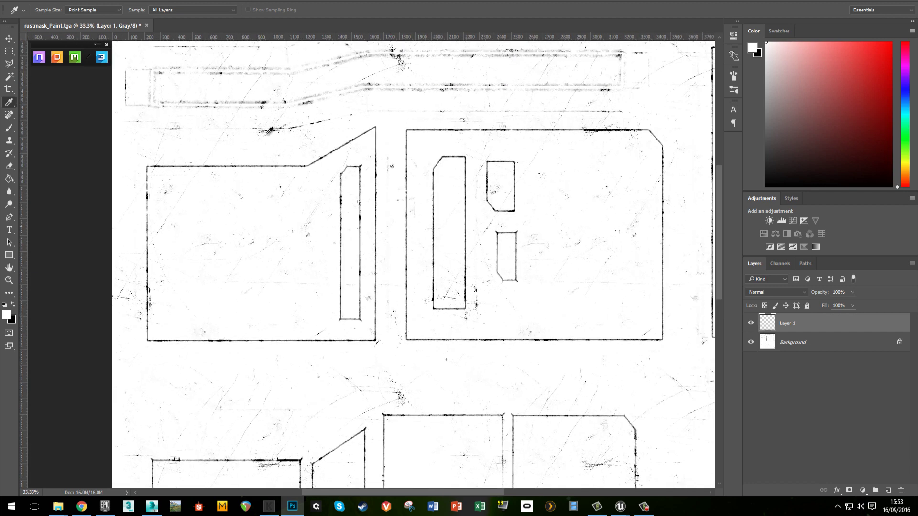
Step: In 3ds Max, render the wall's UV template at 1024 by 1024 and close the UV editor
{"action": "left_click", "coordinate": [149, 512]}
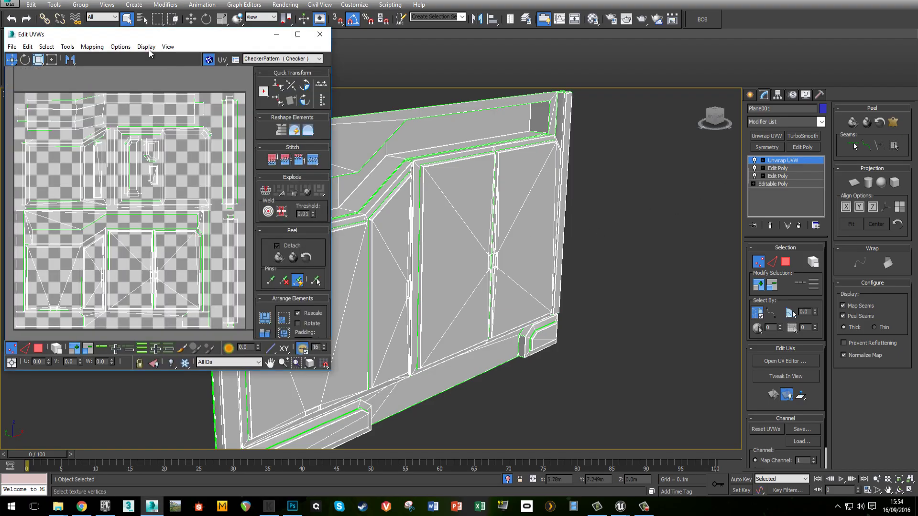
{"action": "left_click", "coordinate": [68, 46]}
{"action": "mouse_move", "coordinate": [46, 46]}
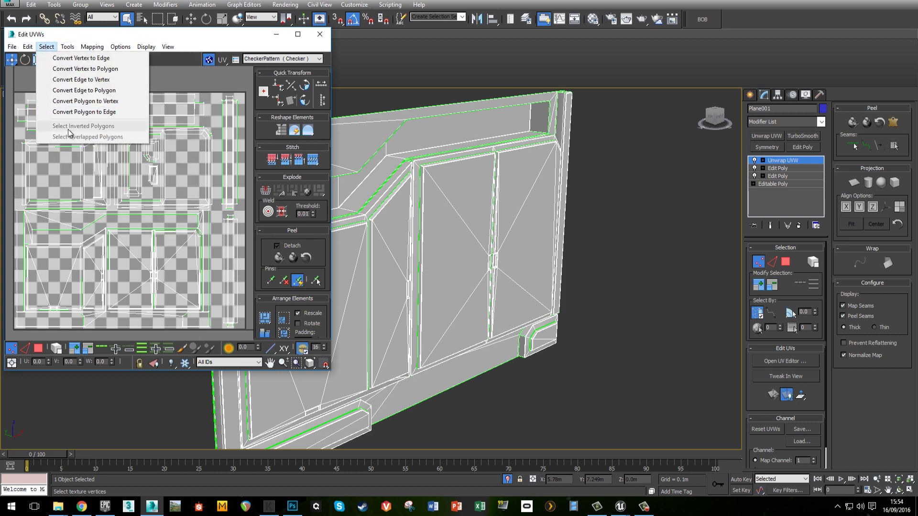
{"action": "left_click", "coordinate": [96, 219]}
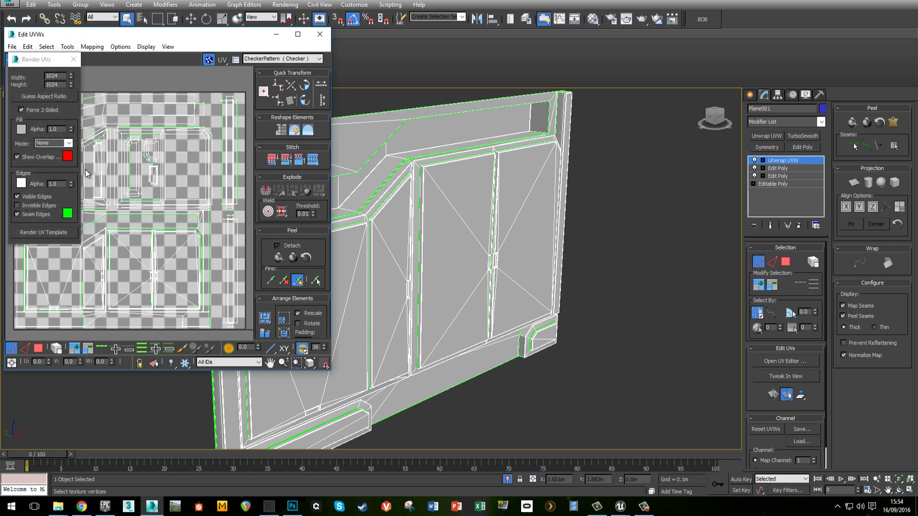
{"action": "left_click", "coordinate": [43, 232]}
{"action": "left_click", "coordinate": [73, 59]}
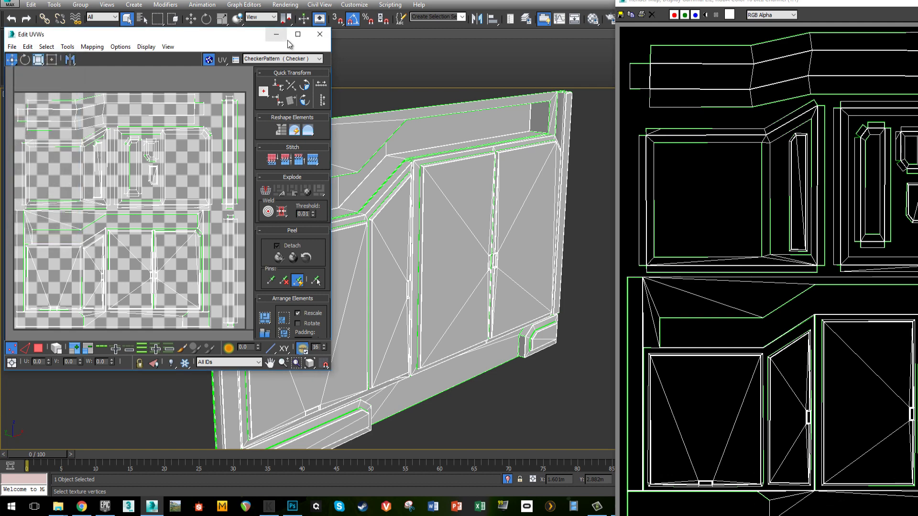
{"action": "left_click", "coordinate": [320, 34]}
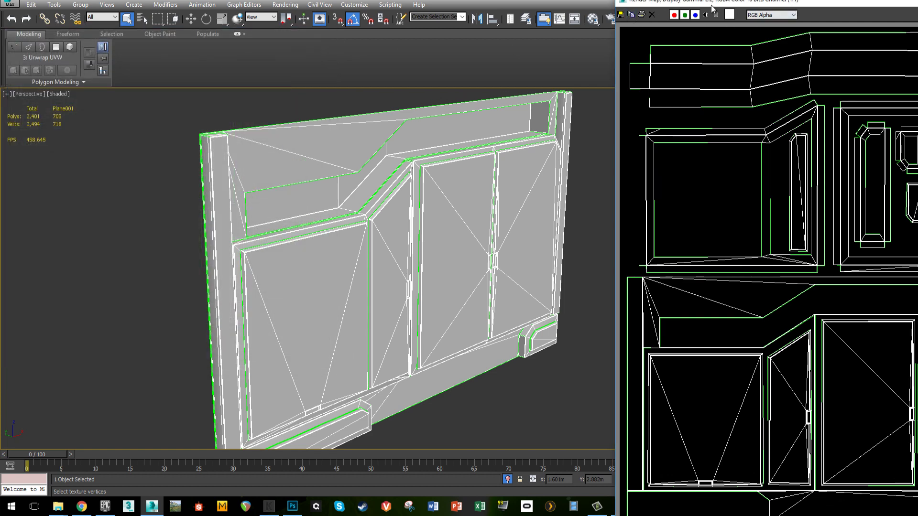
Step: Copy the rendered UV template and paste it onto the new layer of the rust mask in Photoshop
{"action": "left_click_drag", "start_coordinate": [771, 3], "coordinate": [423, 5]}
{"action": "key", "text": "alt+Tab"}
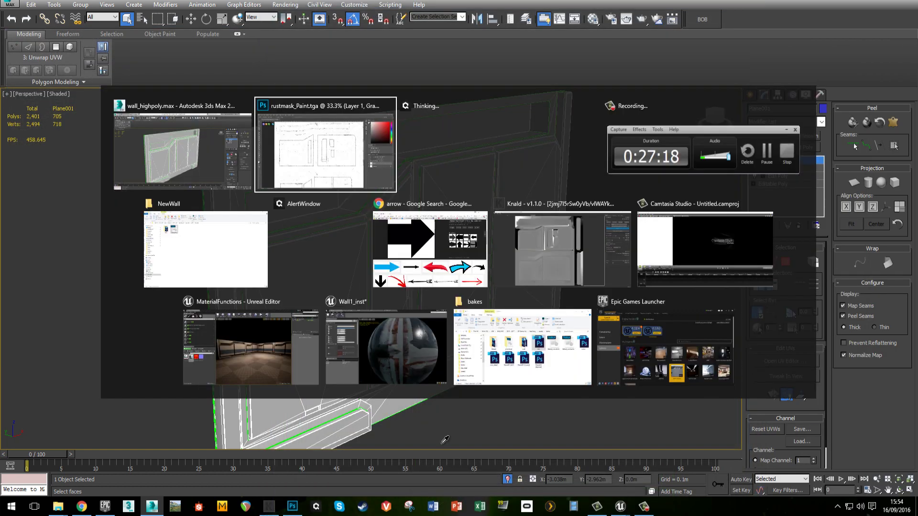
{"action": "key", "text": "ctrl+v"}
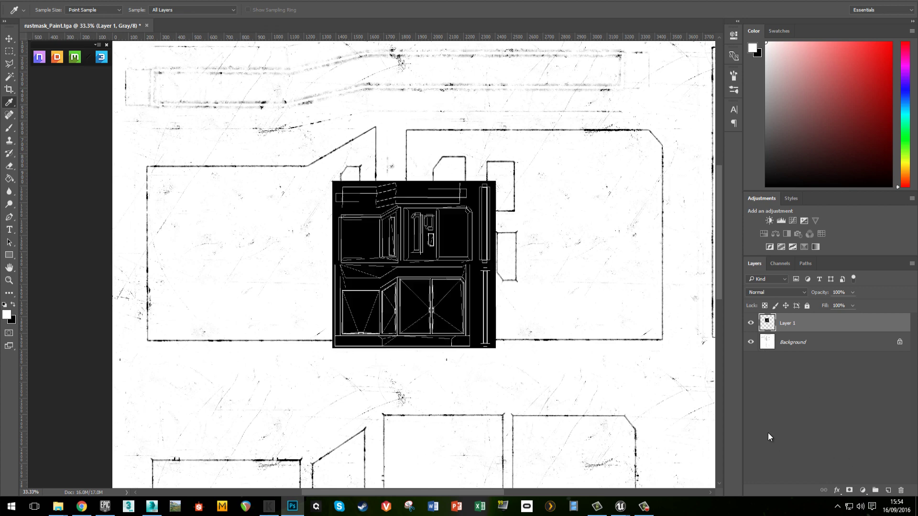
Step: Scale the pasted UV template to fill the whole canvas and save the document as masks.psd
{"action": "key", "text": "ctrl+minus"}
{"action": "key", "text": "ctrl+minus"}
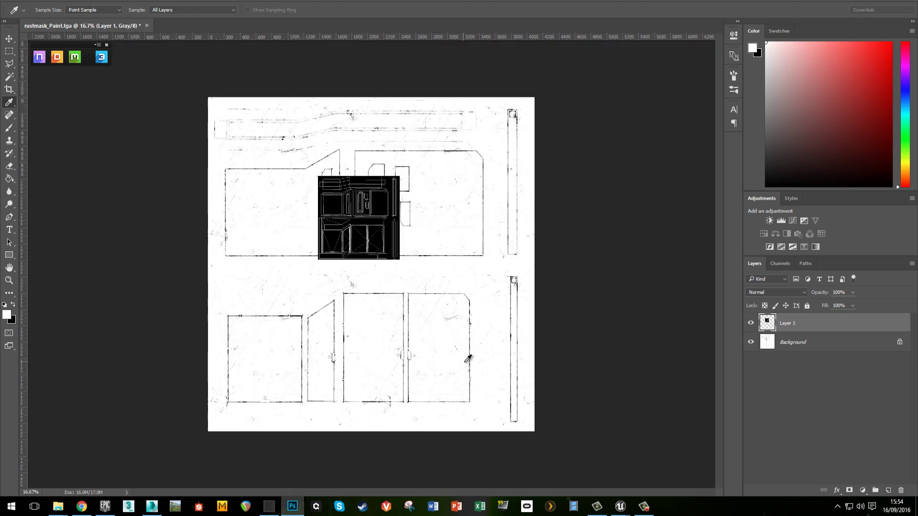
{"action": "key", "text": "ctrl+t"}
{"action": "left_click_drag", "start_coordinate": [399, 259], "coordinate": [534, 431]}
{"action": "left_click_drag", "start_coordinate": [280, 158], "coordinate": [207, 97]}
{"action": "key", "text": "Return"}
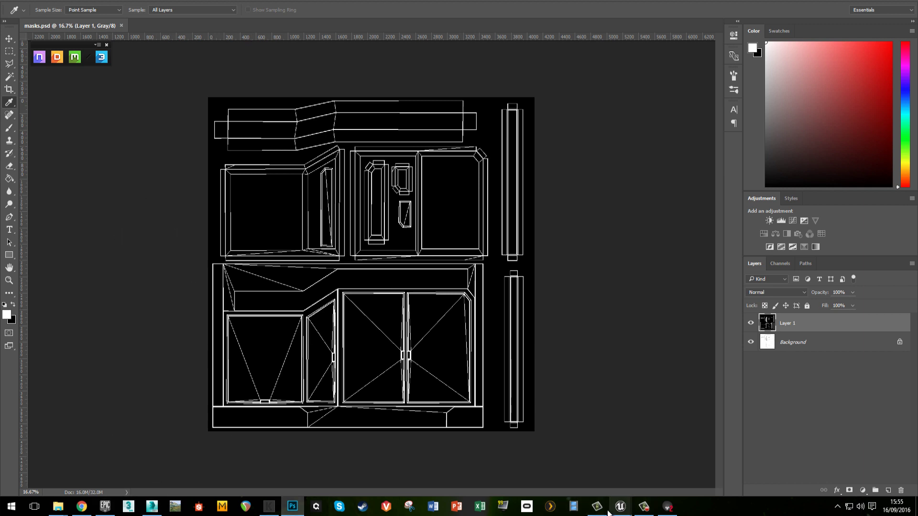
Step: Switch to Marmoset Toolbag, view the UV template on the wall mesh, and move the window clear of the Photoshop canvas
{"action": "left_click", "coordinate": [668, 507]}
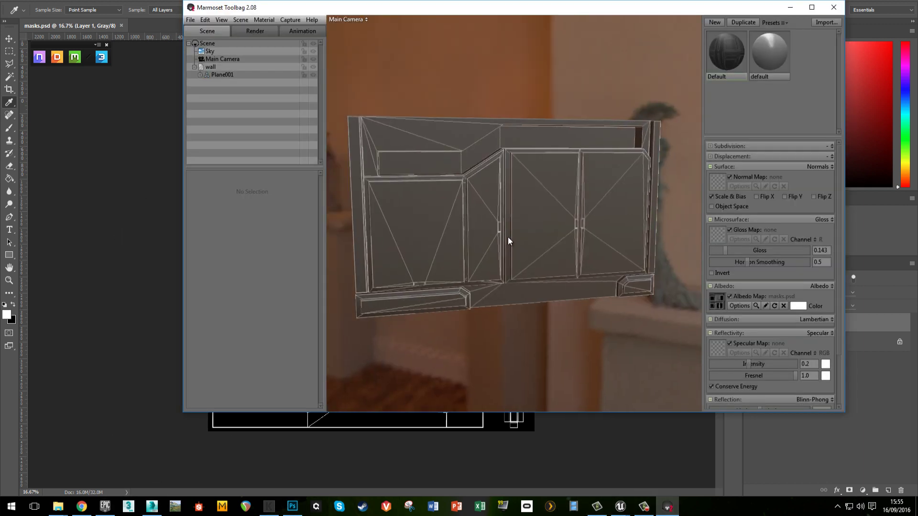
{"action": "right_click_drag", "start_coordinate": [470, 191], "coordinate": [489, 191]}
{"action": "left_click_drag", "start_coordinate": [507, 15], "coordinate": [917, 84]}
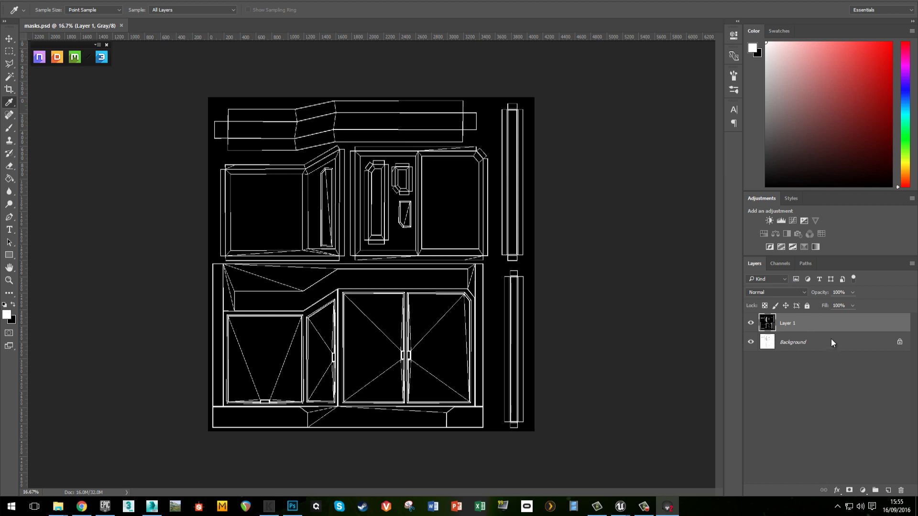
Step: Lower the opacity of the UV template layer and add a new empty layer directly beneath it
{"action": "left_click_drag", "start_coordinate": [820, 292], "coordinate": [792, 297]}
{"action": "left_click", "coordinate": [888, 490]}
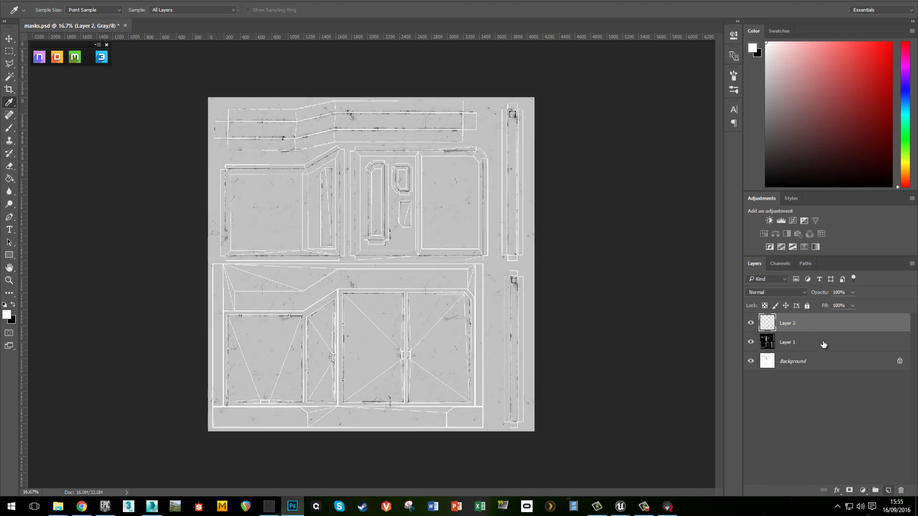
{"action": "left_click_drag", "start_coordinate": [818, 341], "coordinate": [818, 352]}
Step: On the new layer, fill a horizontal white stripe about 1386 by 198 px across the lower part of the square and slanted doors
{"action": "left_click", "coordinate": [236, 226], "text": "ctrl"}
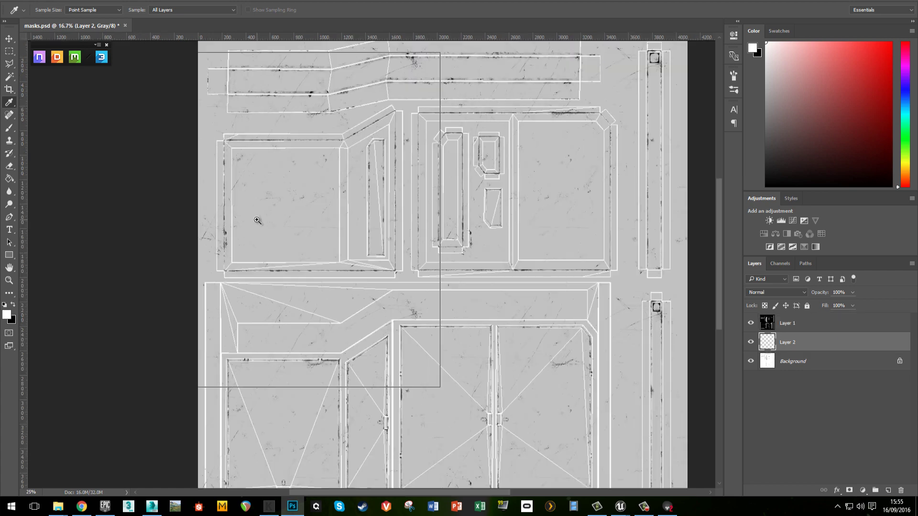
{"action": "left_click", "coordinate": [257, 220], "text": "ctrl"}
{"action": "left_click_drag", "start_coordinate": [368, 214], "coordinate": [299, 129]}
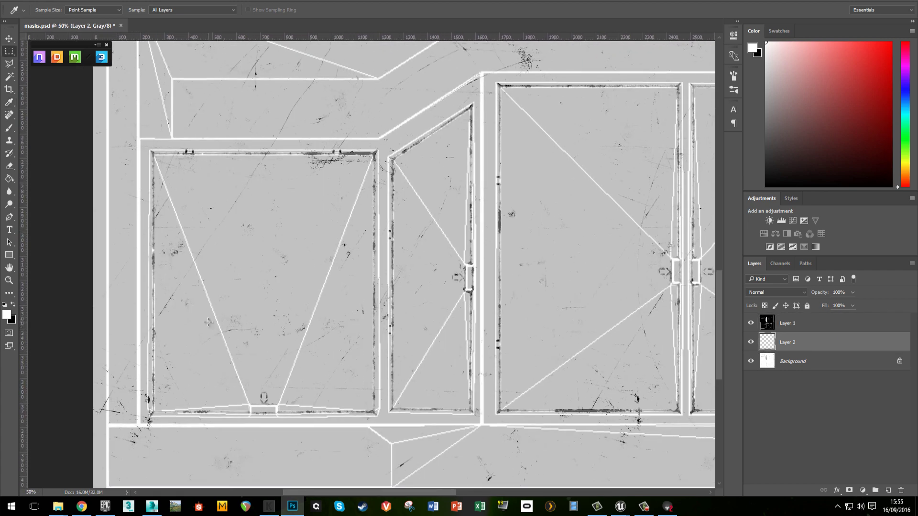
{"action": "key", "text": "m"}
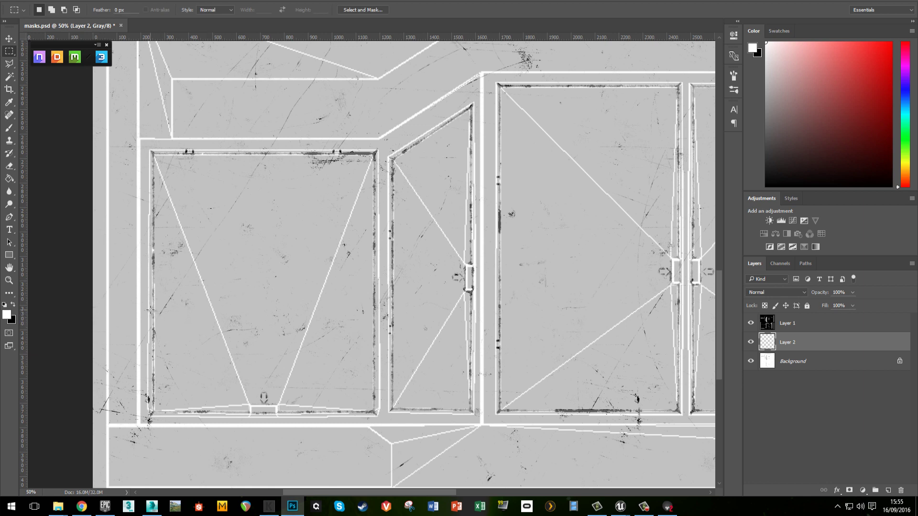
{"action": "left_click_drag", "start_coordinate": [144, 309], "coordinate": [476, 356]}
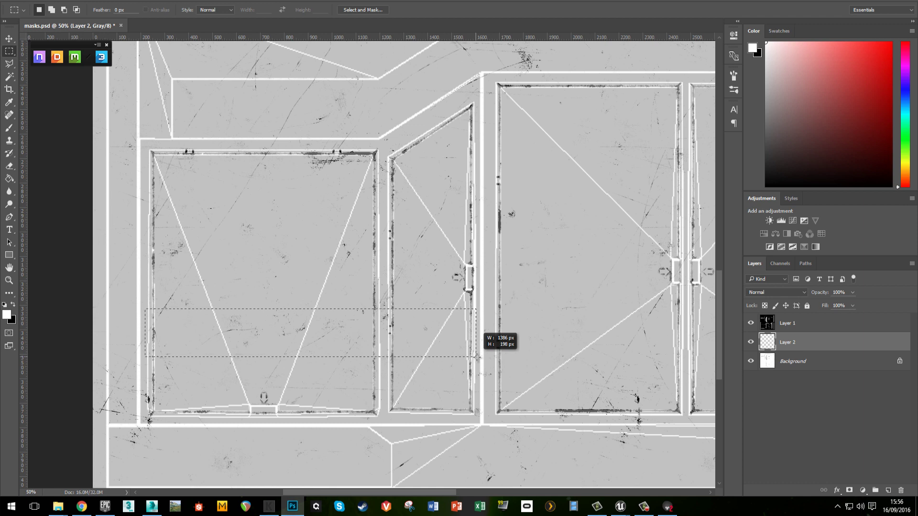
{"action": "left_click_drag", "start_coordinate": [476, 357], "coordinate": [477, 357]}
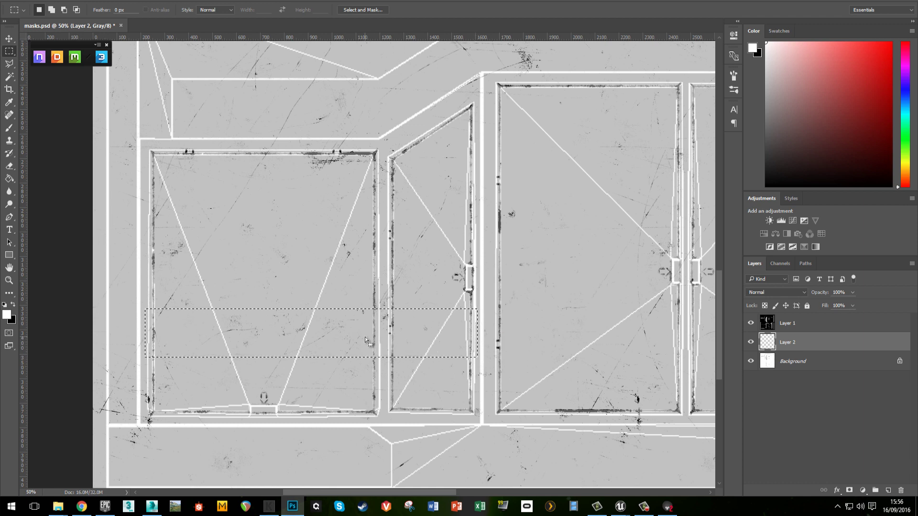
{"action": "key", "text": "g"}
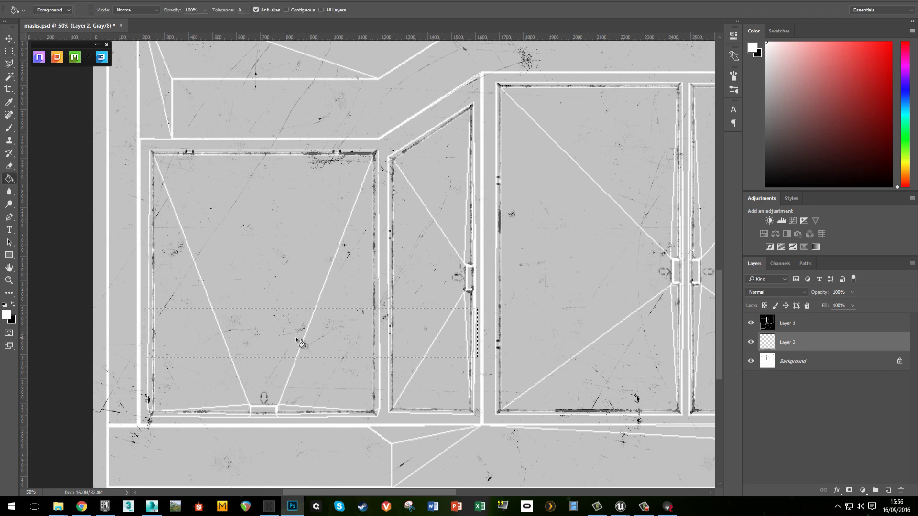
{"action": "left_click", "coordinate": [298, 341]}
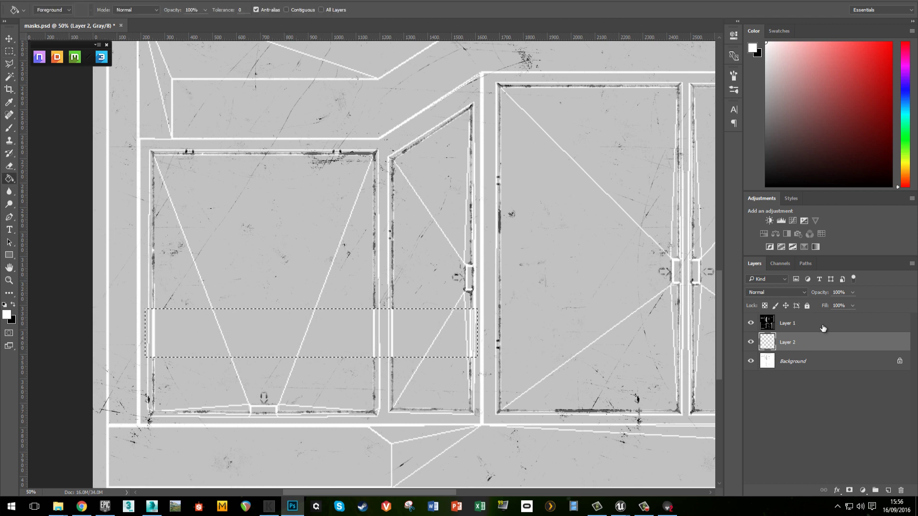
Step: Add a new layer directly above the Background and fill it entirely with black, with the stripe selection cleared
{"action": "left_click", "coordinate": [830, 361]}
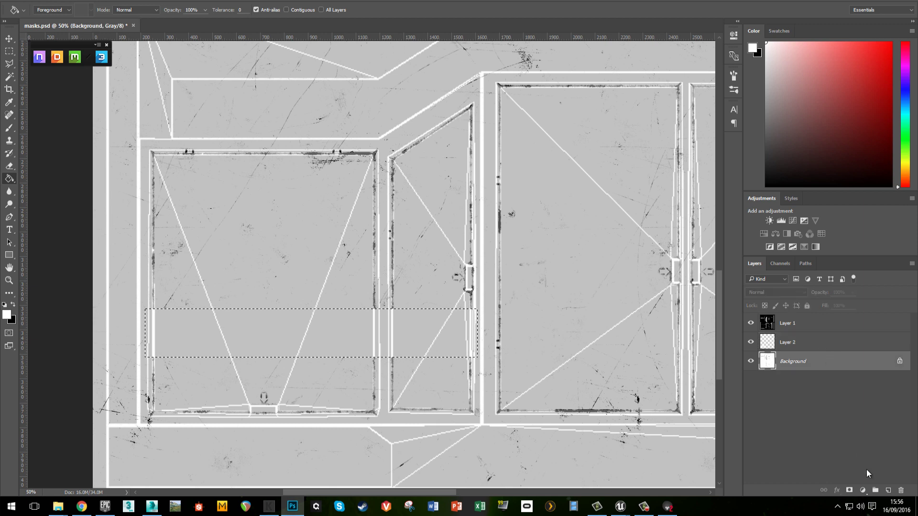
{"action": "left_click", "coordinate": [887, 490]}
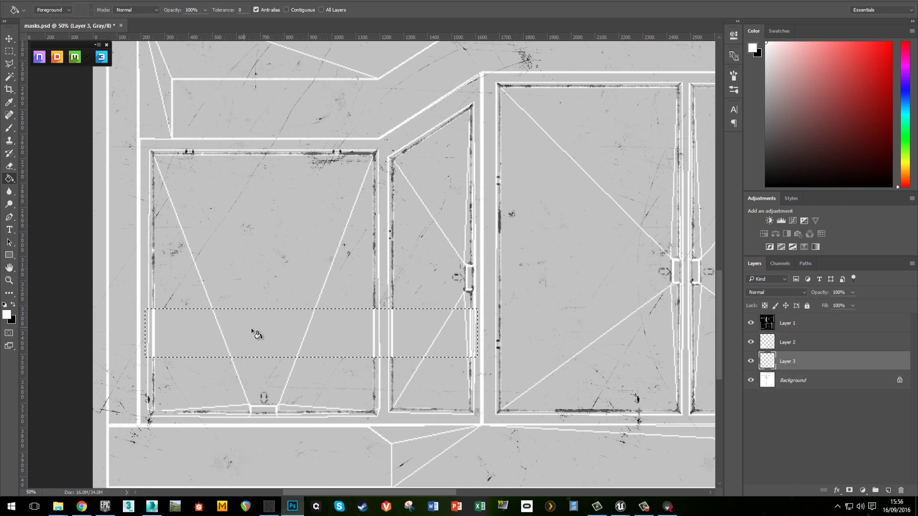
{"action": "key", "text": "x"}
{"action": "key", "text": "z"}
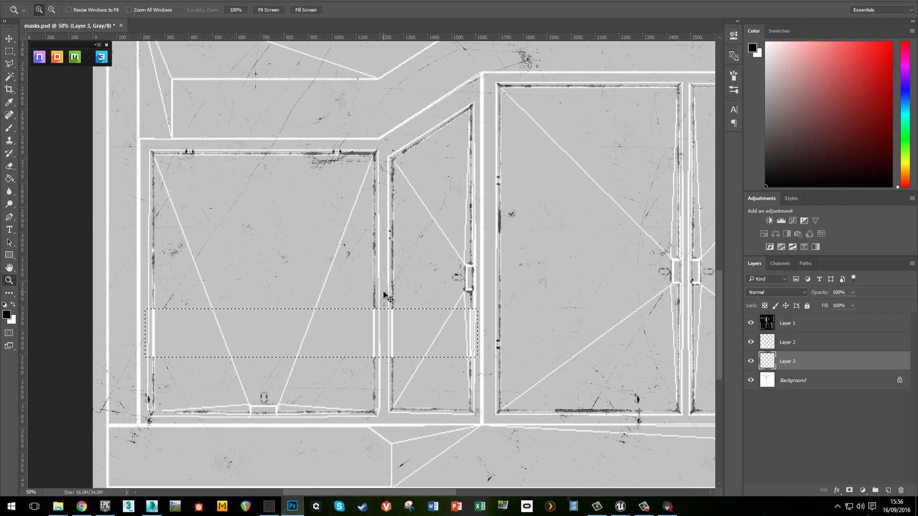
{"action": "key", "text": "ctrl+d"}
{"action": "key", "text": "g"}
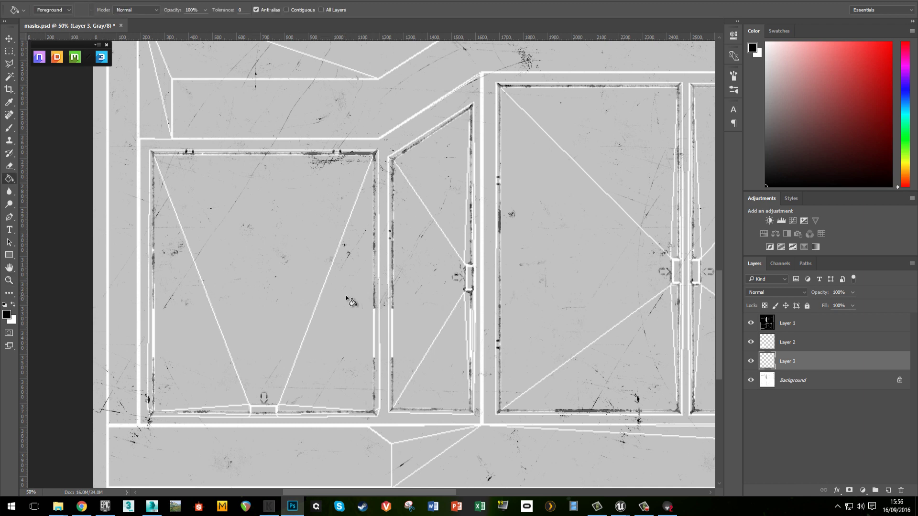
{"action": "left_click", "coordinate": [346, 298]}
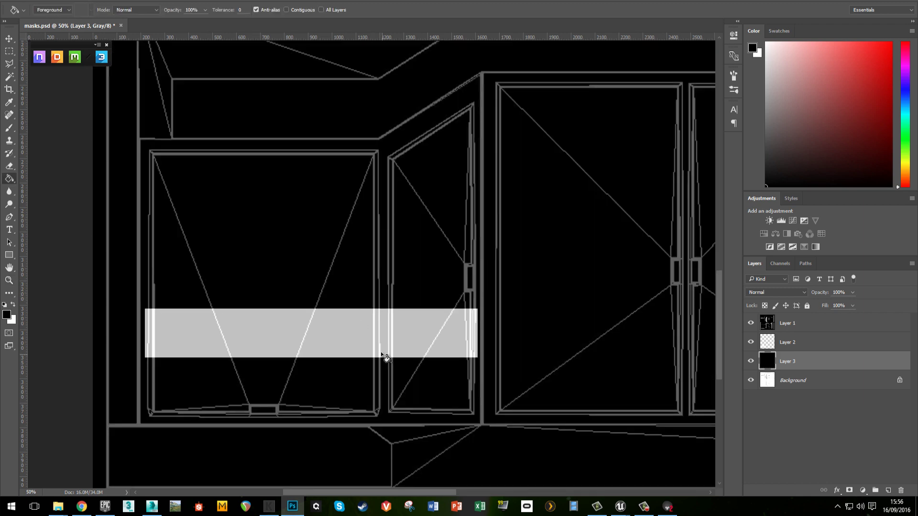
Step: Duplicate the white stripe on Layer 2 and place the copy at the same height across the double doors
{"action": "left_click", "coordinate": [814, 345]}
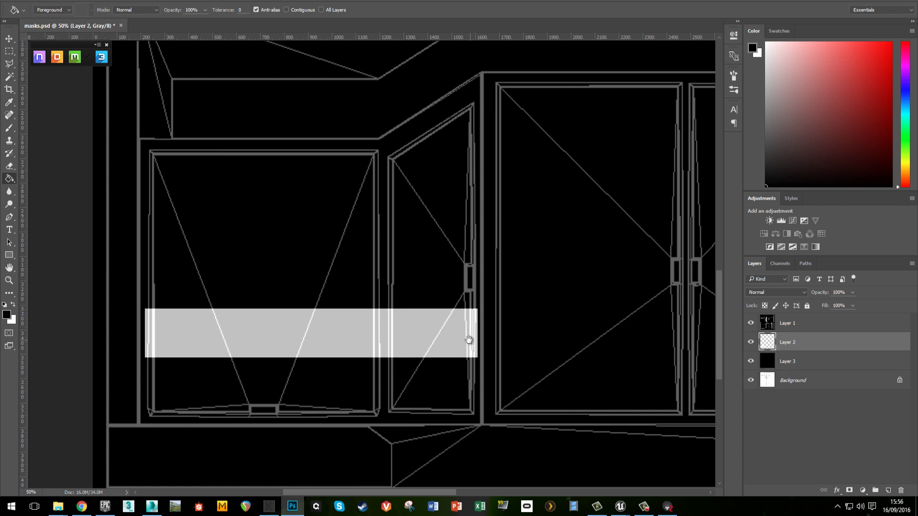
{"action": "left_click_drag", "start_coordinate": [469, 340], "coordinate": [404, 326]}
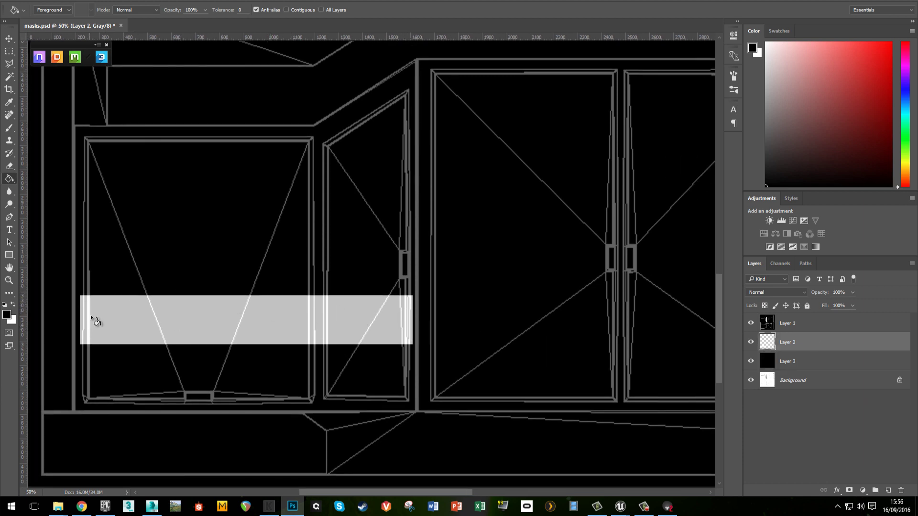
{"action": "scroll", "coordinate": [449, 321], "scroll_direction": "right", "scroll_amount": 1}
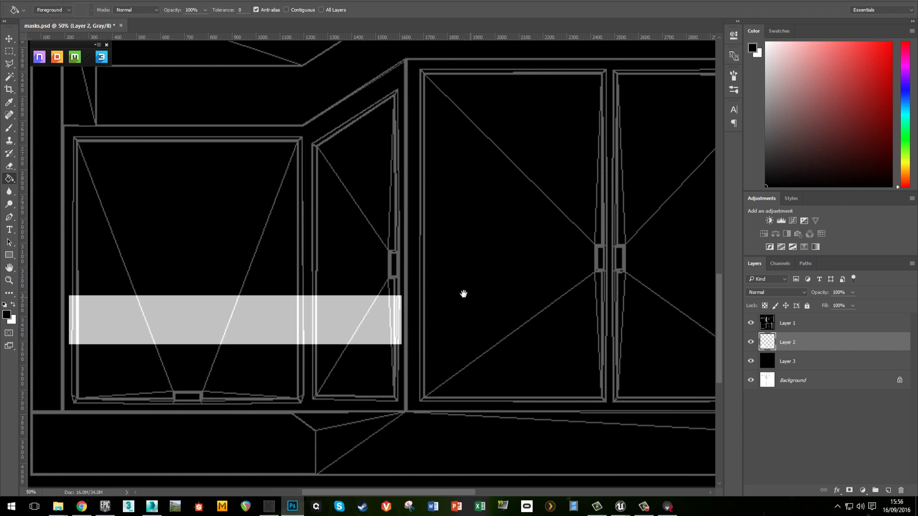
{"action": "scroll", "coordinate": [462, 293], "scroll_direction": "right", "scroll_amount": 7}
{"action": "scroll", "coordinate": [463, 293], "scroll_direction": "down", "scroll_amount": 1}
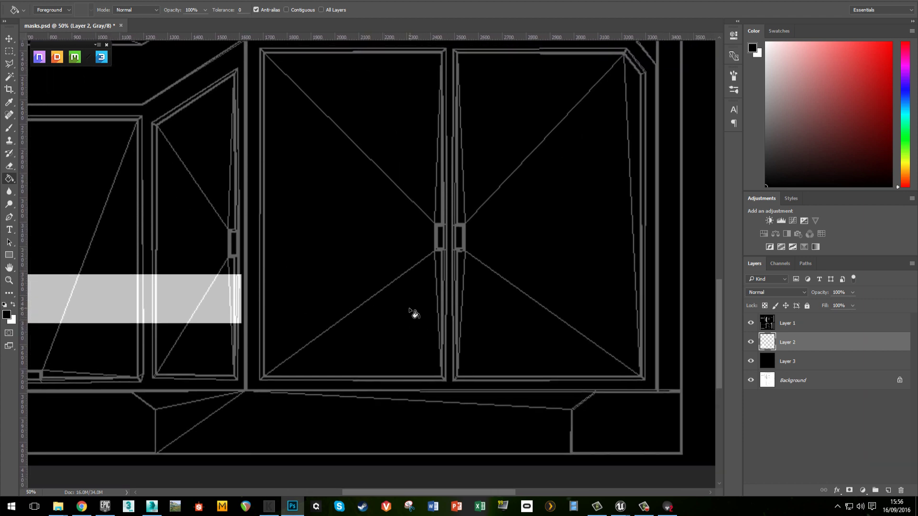
{"action": "key", "text": "m"}
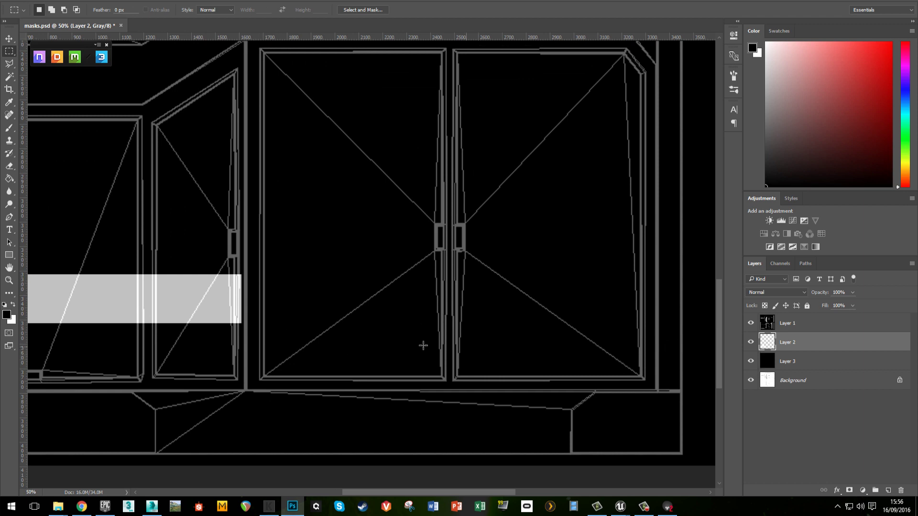
{"action": "key", "text": "v"}
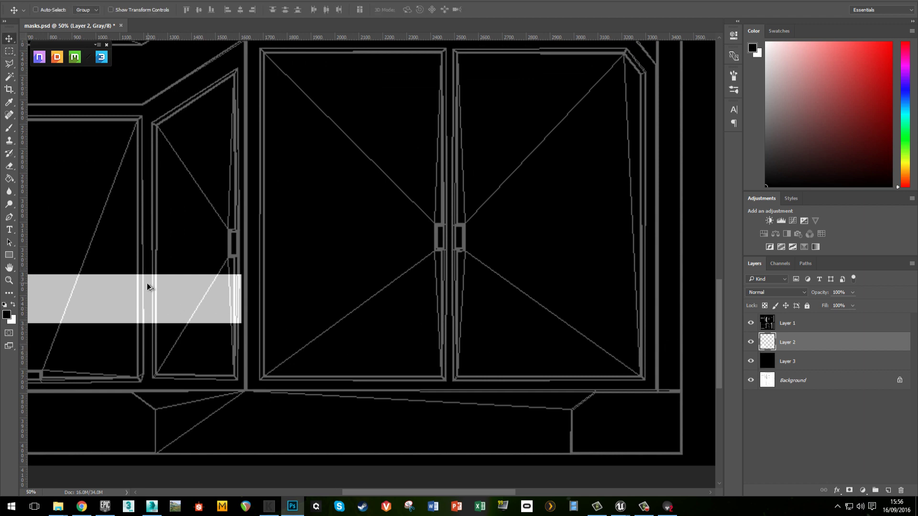
{"action": "left_click_drag", "start_coordinate": [148, 286], "coordinate": [488, 309], "text": "alt"}
Step: Stretch the duplicated stripe horizontally to span the full width of the double doors and save masks.psd
{"action": "key", "text": "ctrl+t"}
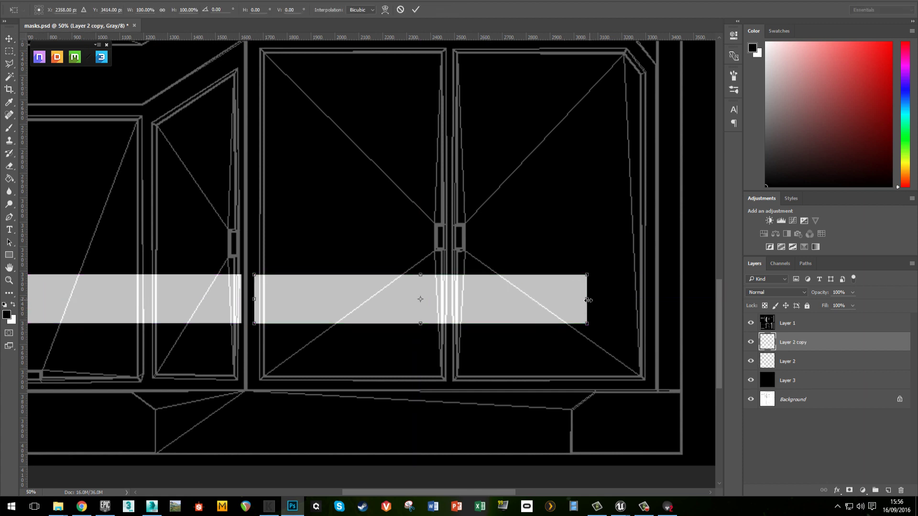
{"action": "left_click_drag", "start_coordinate": [588, 300], "coordinate": [647, 299]}
{"action": "key", "text": "Return"}
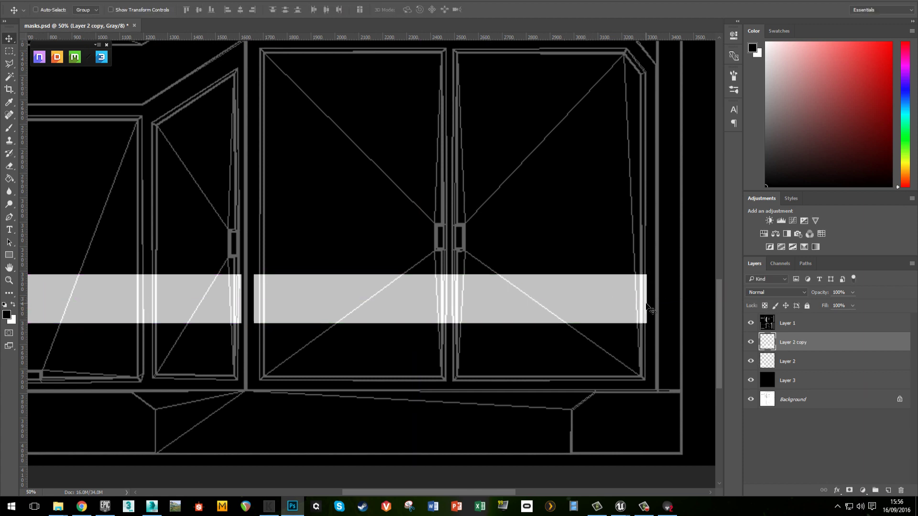
{"action": "key", "text": "ctrl+s"}
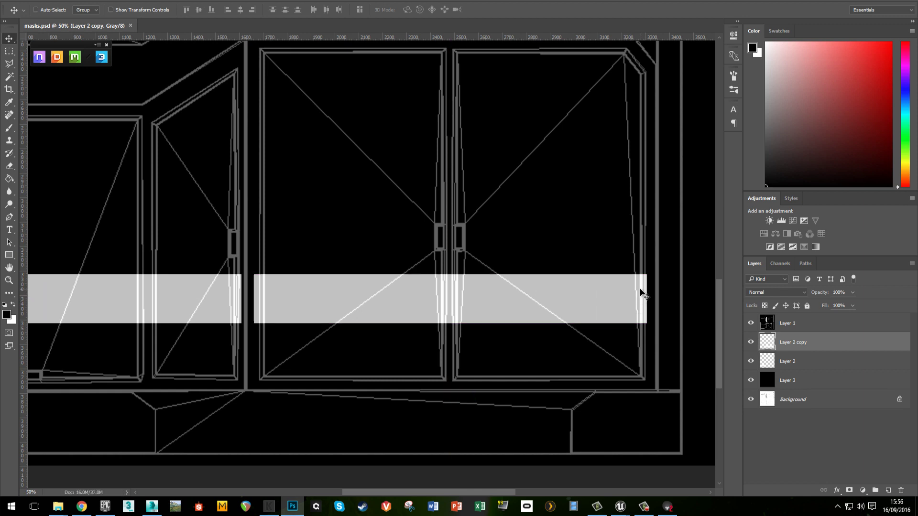
Step: Switch to Marmoset Toolbag, examine how the stripes line up across the doors on the wall mesh, and return to Photoshop
{"action": "key", "text": "alt+Tab"}
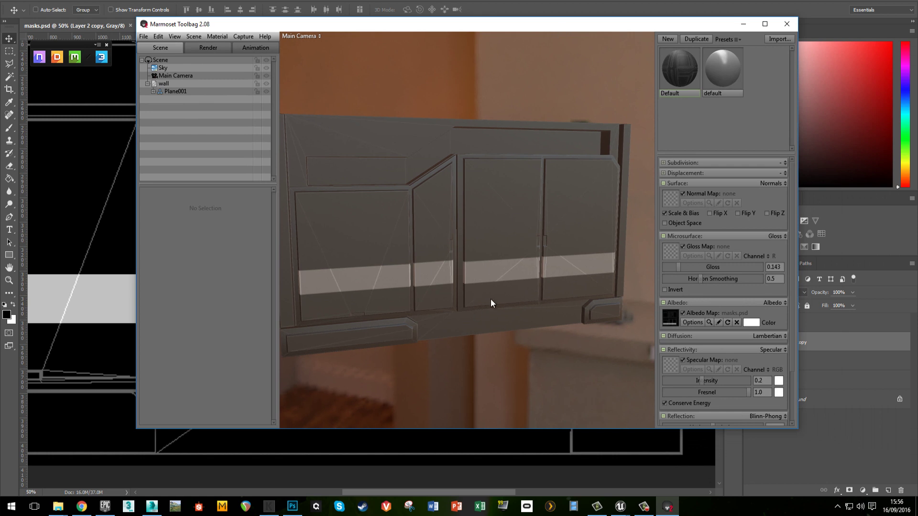
{"action": "scroll", "coordinate": [414, 265], "scroll_direction": "up", "scroll_amount": 2}
{"action": "middle_click_drag", "start_coordinate": [435, 286], "coordinate": [474, 242]}
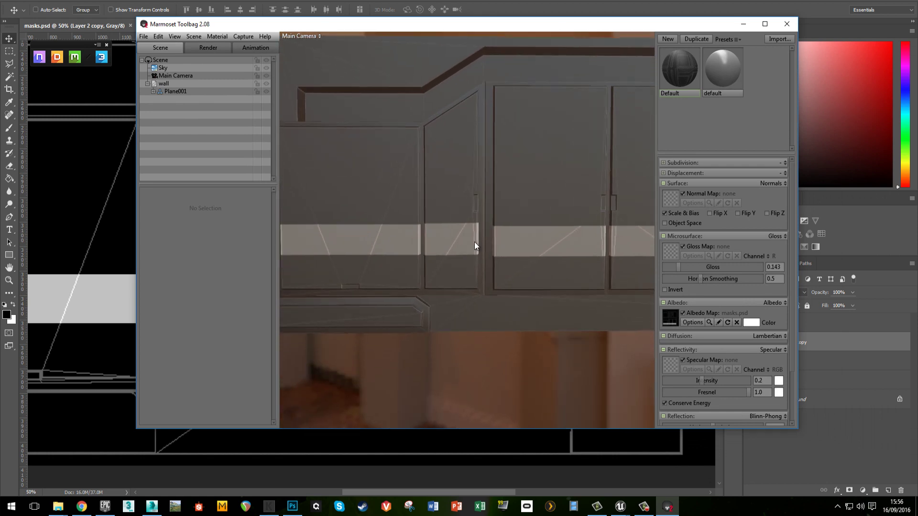
{"action": "left_click_drag", "start_coordinate": [475, 242], "coordinate": [451, 275]}
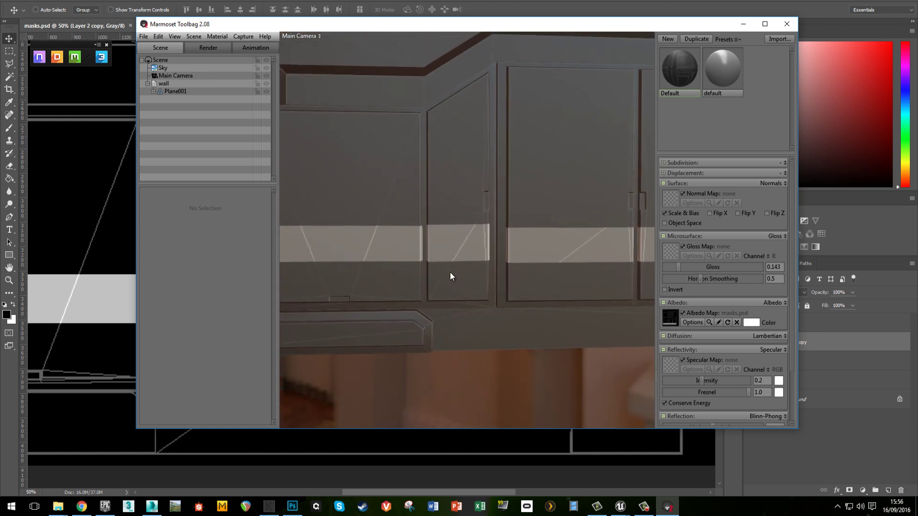
{"action": "left_click_drag", "start_coordinate": [497, 237], "coordinate": [497, 191]}
{"action": "key", "text": "alt+Tab"}
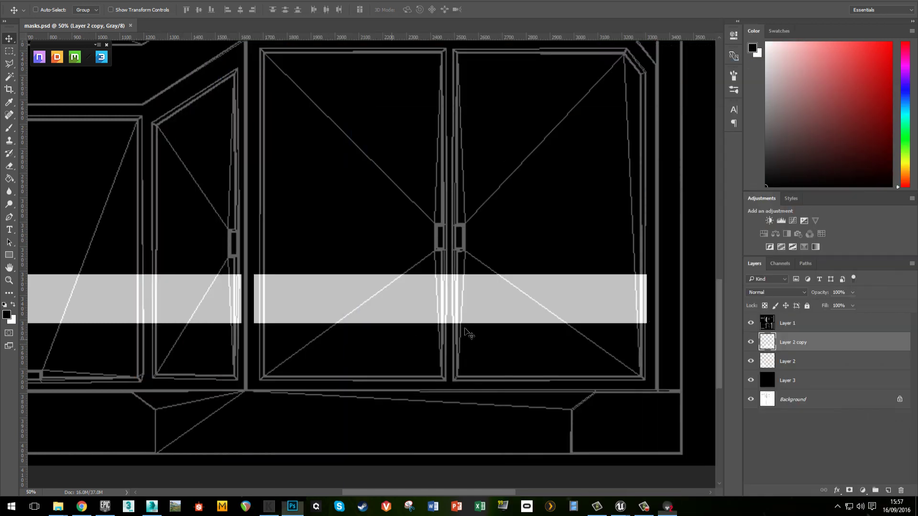
Step: Duplicate the double-door stripe and move the copy up into the area of the upper UV islands
{"action": "left_click", "coordinate": [353, 321], "text": "ctrl+alt"}
{"action": "left_click", "coordinate": [352, 321], "text": "ctrl+alt"}
{"action": "left_click_drag", "start_coordinate": [268, 345], "coordinate": [471, 324]}
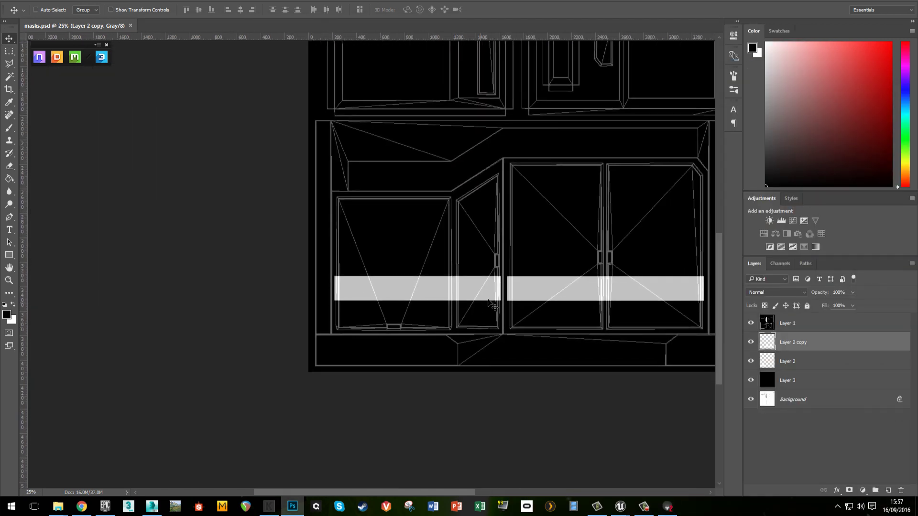
{"action": "left_click_drag", "start_coordinate": [579, 299], "coordinate": [442, 175], "text": "ctrl+alt"}
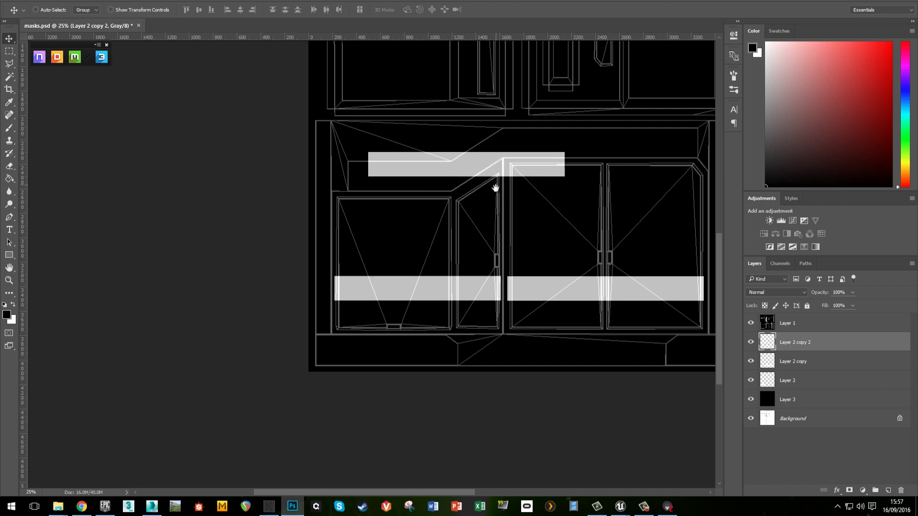
{"action": "left_click_drag", "start_coordinate": [496, 188], "coordinate": [485, 228]}
Step: Rotate the copied stripe -90° and scale it to about 27% to fit inside the lower half of the narrow vertical UV island
{"action": "key", "text": "ctrl+t"}
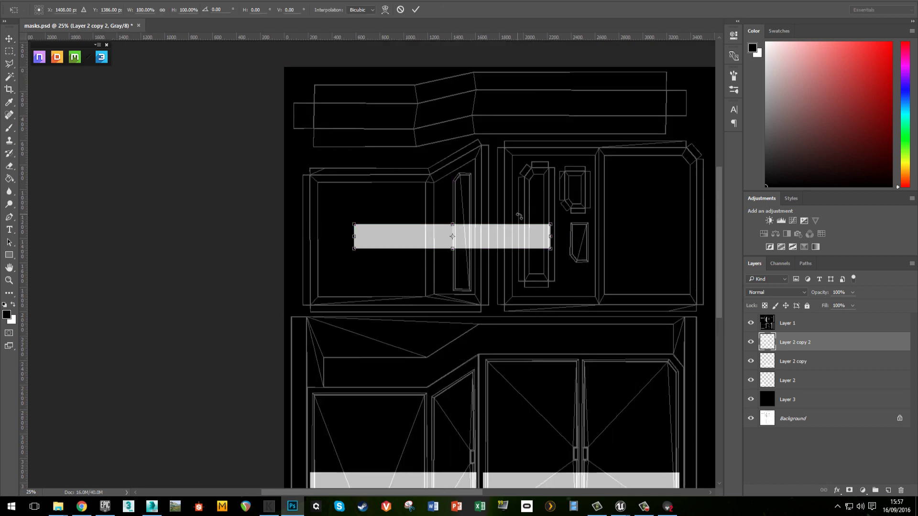
{"action": "left_click_drag", "start_coordinate": [558, 256], "coordinate": [447, 282], "text": "shift"}
{"action": "left_click_drag", "start_coordinate": [444, 331], "coordinate": [462, 288]}
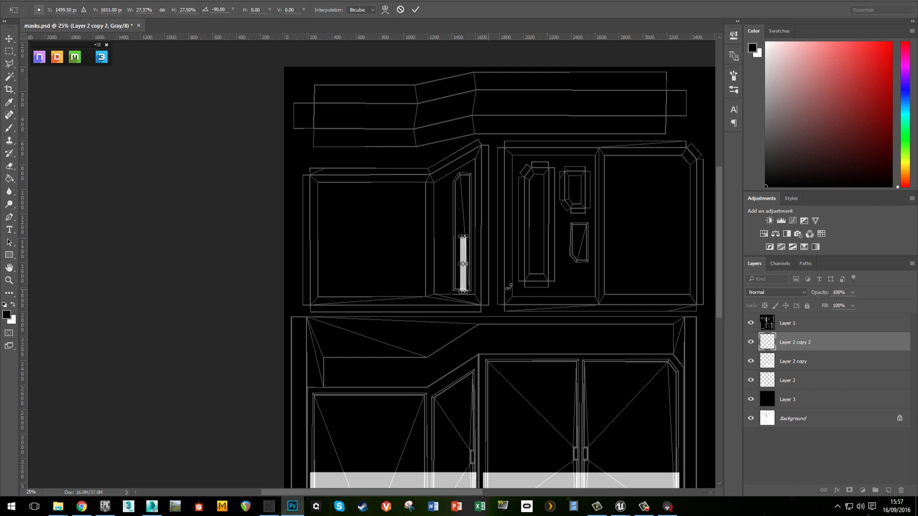
{"action": "key", "text": "Return"}
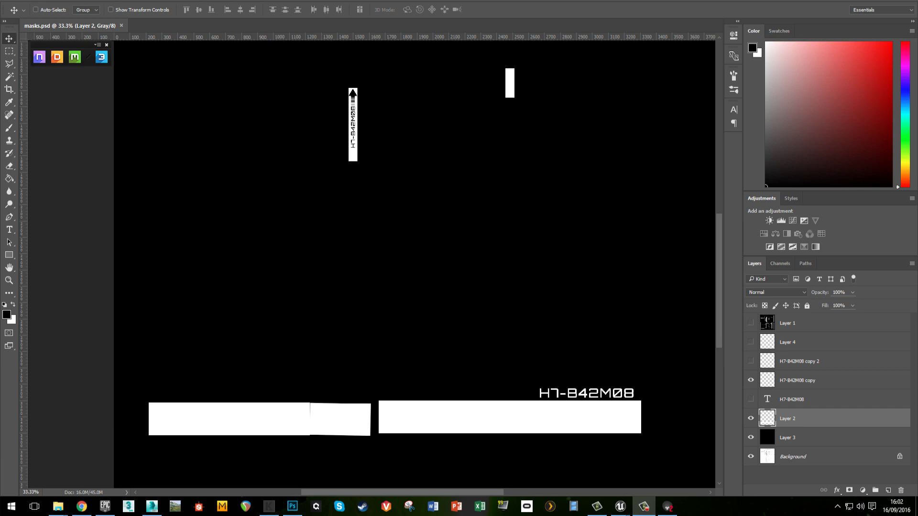
Step: Switch to Marmoset Toolbag, examine the stripes and lettering on the wall mesh, and return to Photoshop
{"action": "key", "text": "alt+Tab"}
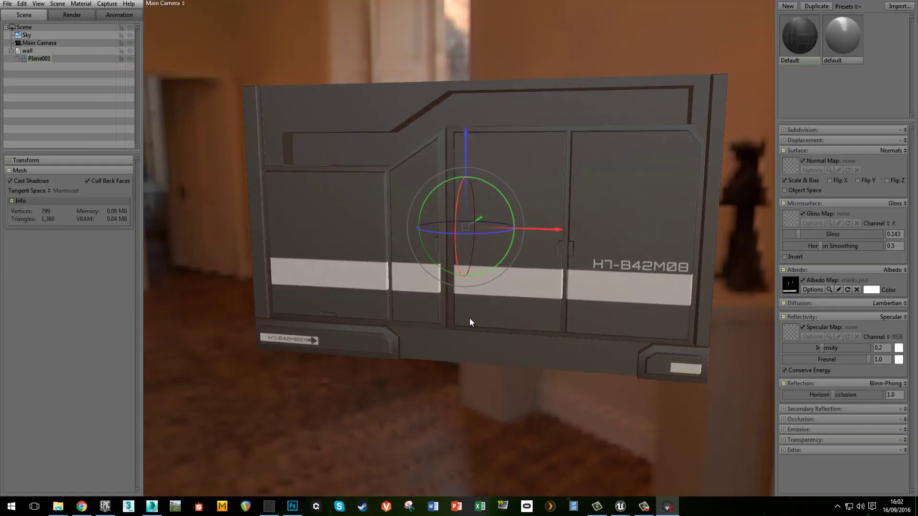
{"action": "left_click_drag", "start_coordinate": [469, 318], "coordinate": [490, 318]}
{"action": "key", "text": "alt+Tab"}
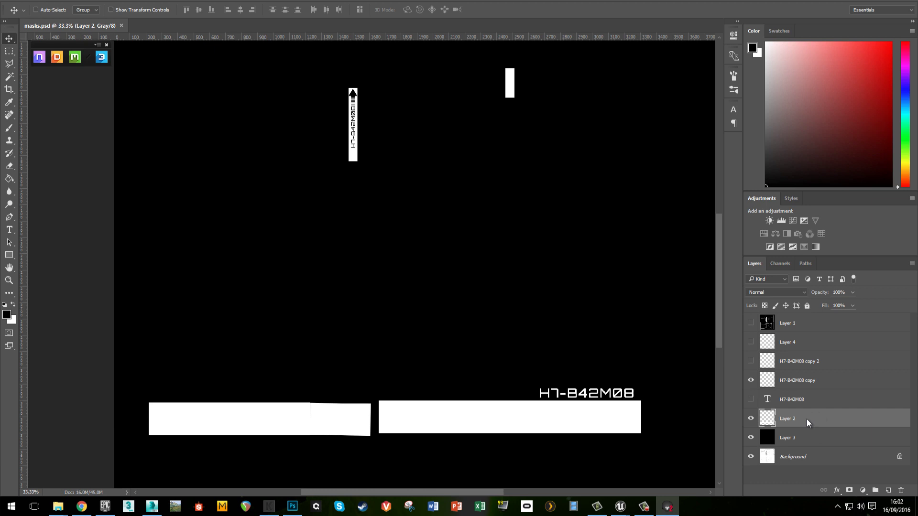
Step: Stamp the visible mask layers into a new layer above H7-B42M08 copy and hide H7-B42M08 copy, Layer 2 and Layer 3
{"action": "left_click", "coordinate": [818, 381]}
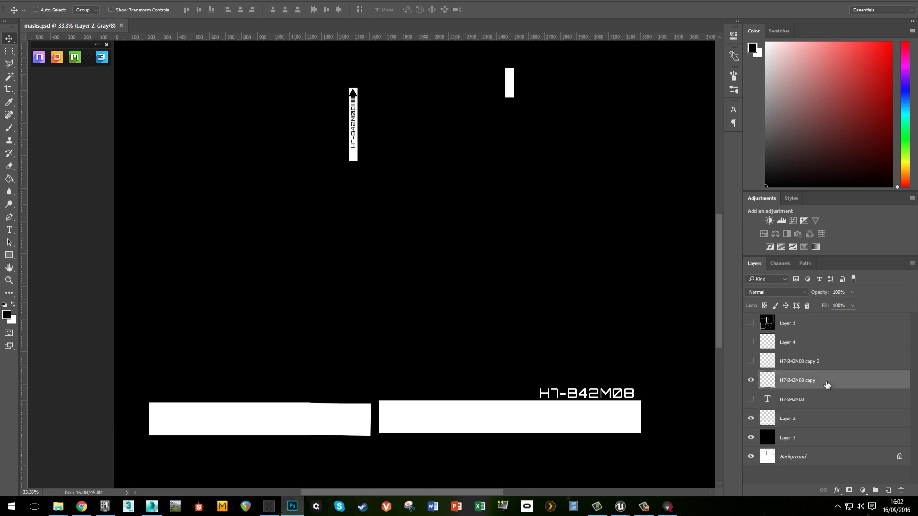
{"action": "key", "text": "ctrl+shift+alt+e"}
{"action": "left_click", "coordinate": [750, 400]}
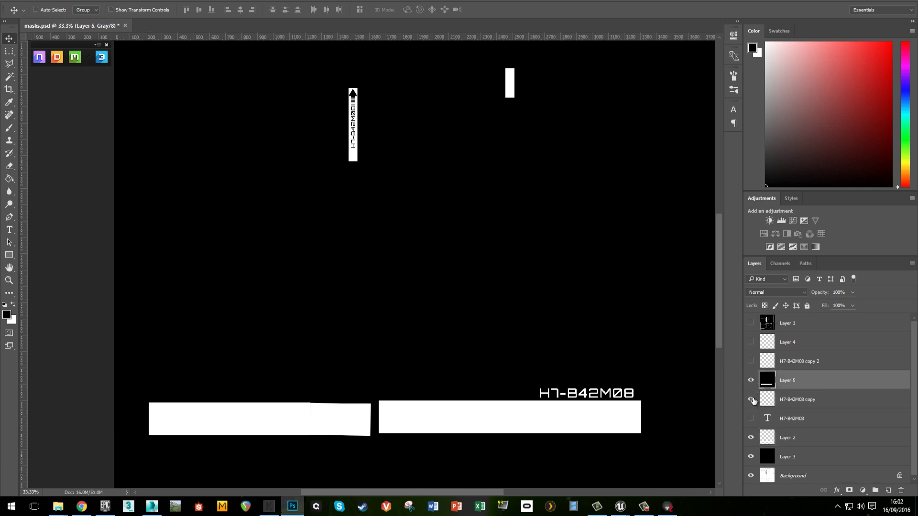
{"action": "left_click", "coordinate": [750, 438]}
{"action": "left_click", "coordinate": [752, 457]}
Step: Set up the Brush tool with the 36 px Round Angle bristle tip and slightly wider spacing
{"action": "key", "text": "b"}
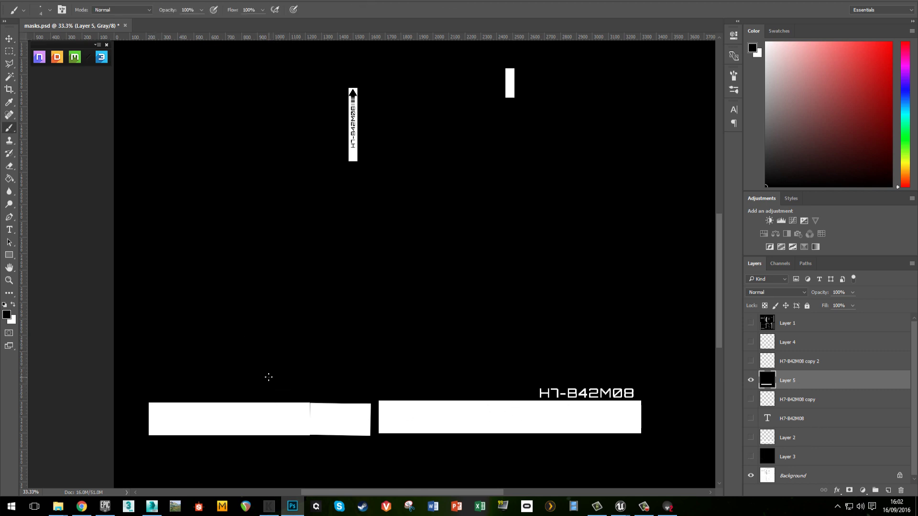
{"action": "key", "text": "ctrl+z"}
{"action": "left_click", "coordinate": [62, 9]}
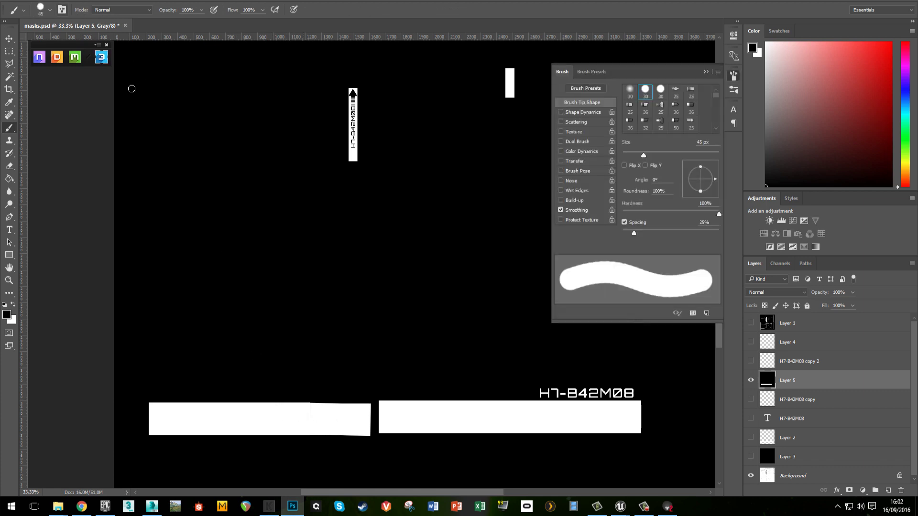
{"action": "left_click", "coordinate": [644, 108]}
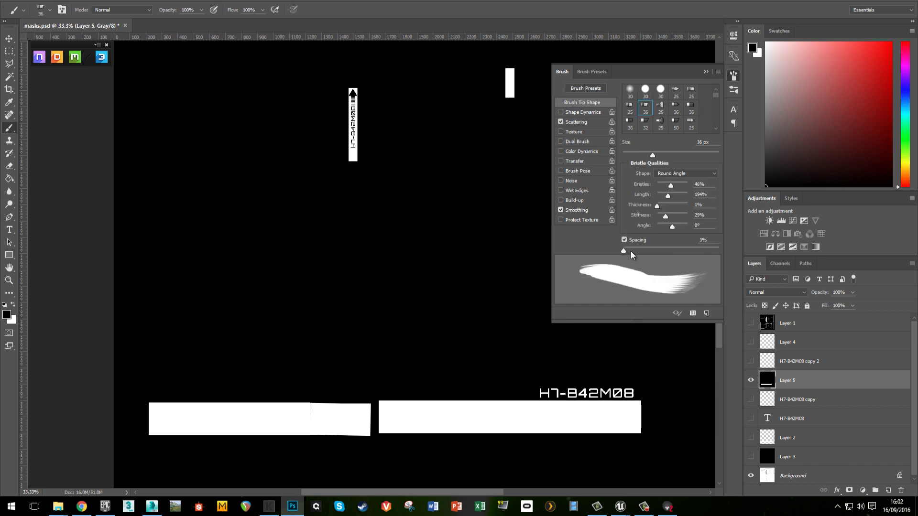
{"action": "left_click_drag", "start_coordinate": [631, 251], "coordinate": [636, 251]}
{"action": "left_click", "coordinate": [706, 71]}
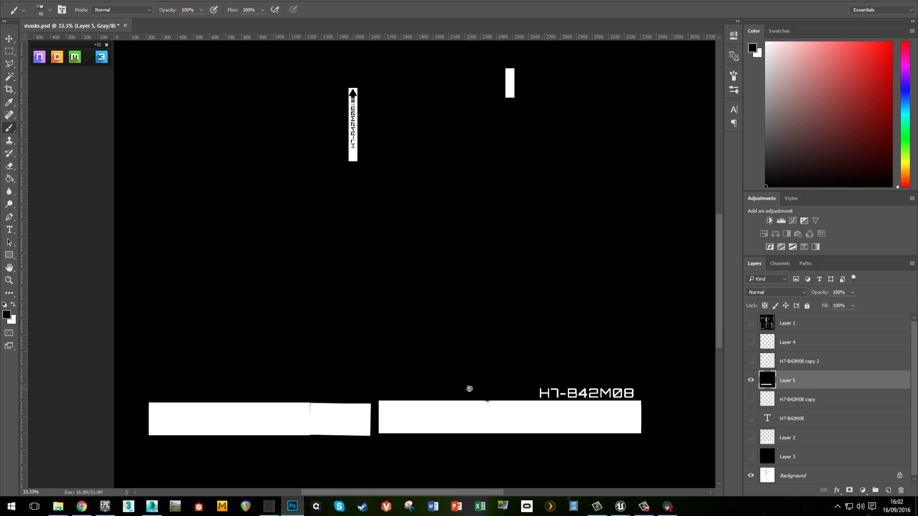
Step: Enlarge the bristle brush to 300 px, try a black scratch stroke over the double-door stripe, and undo it
{"action": "key", "text": "bracketright"}
{"action": "key", "text": "bracketright"}
{"action": "key", "text": "bracketright"}
{"action": "key", "text": "bracketright"}
{"action": "key", "text": "bracketright"}
{"action": "key", "text": "bracketright"}
{"action": "key", "text": "bracketright"}
{"action": "key", "text": "bracketright"}
{"action": "key", "text": "bracketright"}
{"action": "key", "text": "bracketright"}
{"action": "key", "text": "bracketright"}
{"action": "key", "text": "bracketright"}
{"action": "key", "text": "bracketright"}
{"action": "key", "text": "bracketright"}
{"action": "mouse_move", "coordinate": [457, 380]}
{"action": "left_mouse_down"}
{"action": "mouse_move", "coordinate": [465, 377]}
{"action": "mouse_move", "coordinate": [418, 373]}
{"action": "mouse_move", "coordinate": [512, 379]}
{"action": "left_mouse_up"}
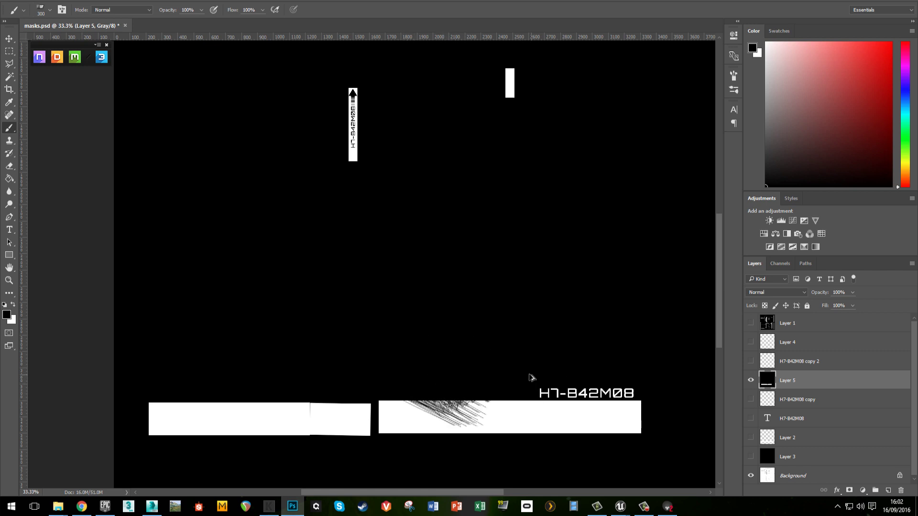
{"action": "key", "text": "ctrl+z"}
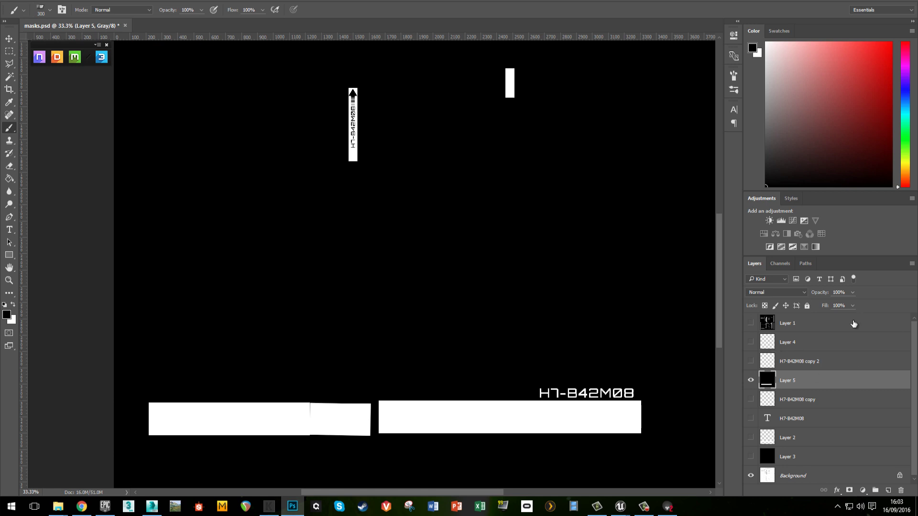
Step: Create a new layer above Layer 1 and fill it with black
{"action": "left_click", "coordinate": [853, 323]}
{"action": "left_click", "coordinate": [888, 490]}
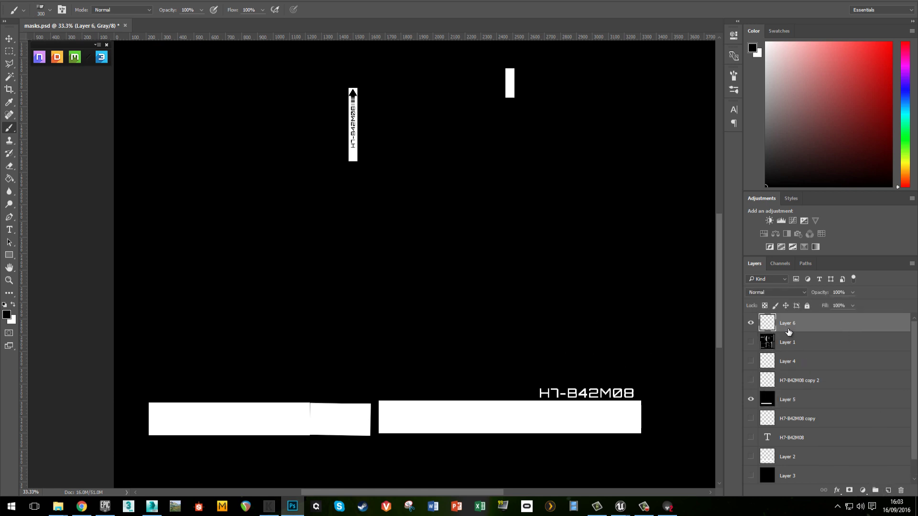
{"action": "key", "text": "g"}
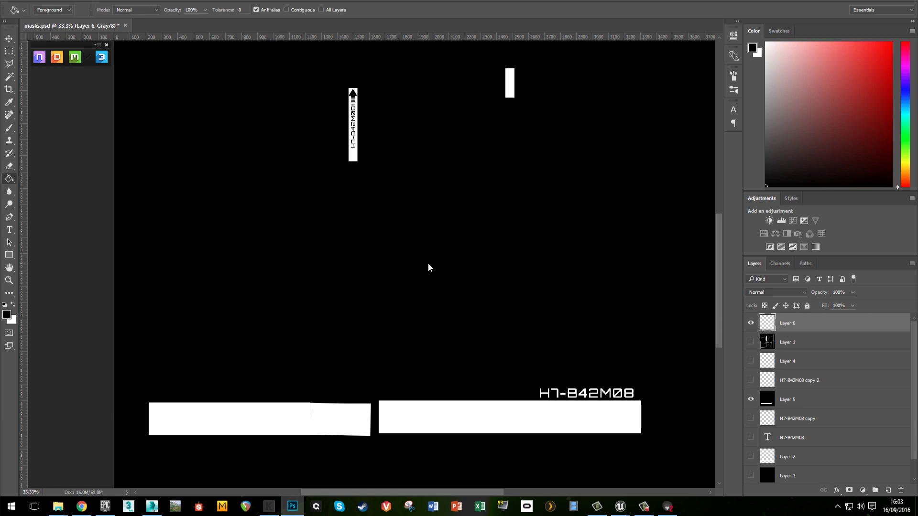
{"action": "left_click", "coordinate": [429, 265]}
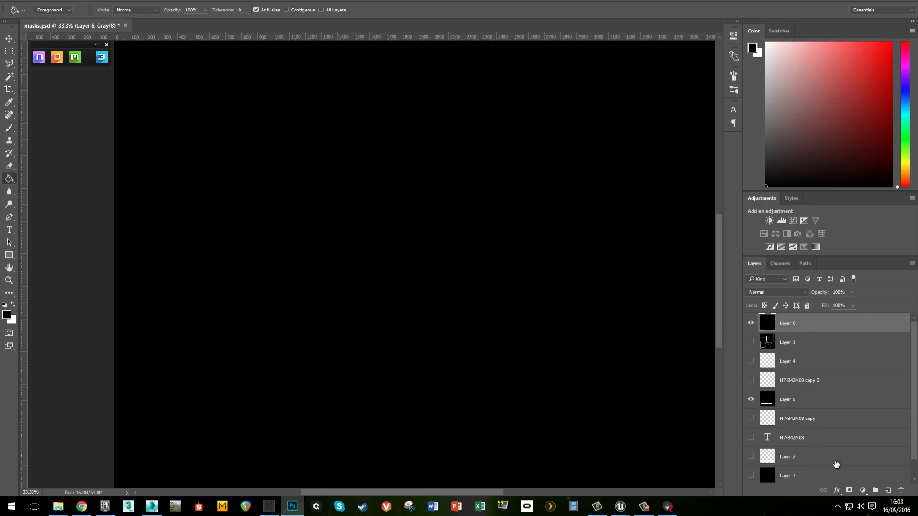
Step: Copy the entire Background layer and reselect the black-filled layer at the top of the stack
{"action": "scroll", "coordinate": [834, 465], "scroll_direction": "down", "scroll_amount": 1}
{"action": "left_click", "coordinate": [819, 477]}
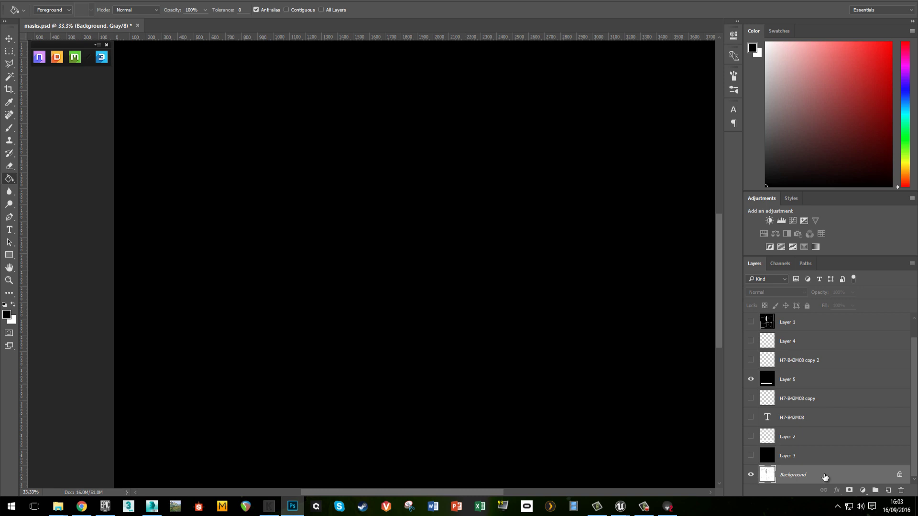
{"action": "scroll", "coordinate": [819, 330], "scroll_direction": "up", "scroll_amount": 1}
{"action": "left_click", "coordinate": [812, 323]}
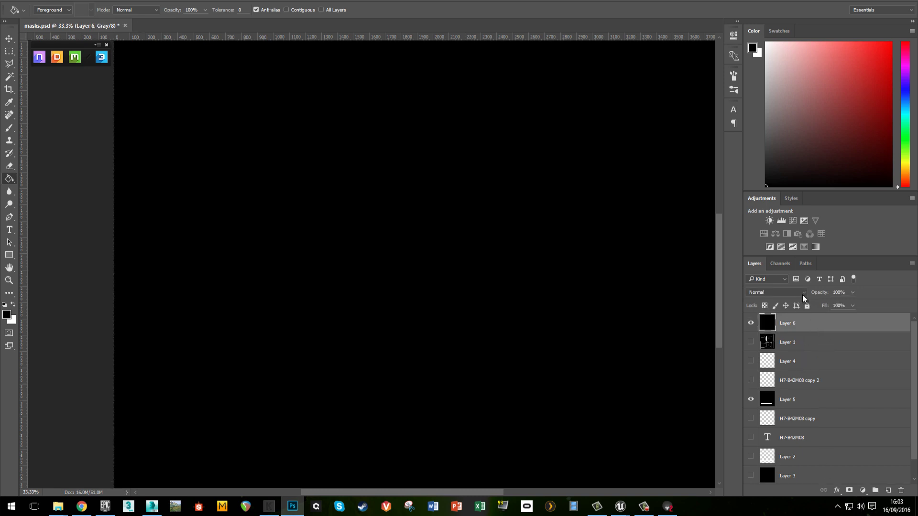
Step: Convert masks.psd from grayscale to RGB Color without flattening the layers
{"action": "left_click", "coordinate": [780, 264]}
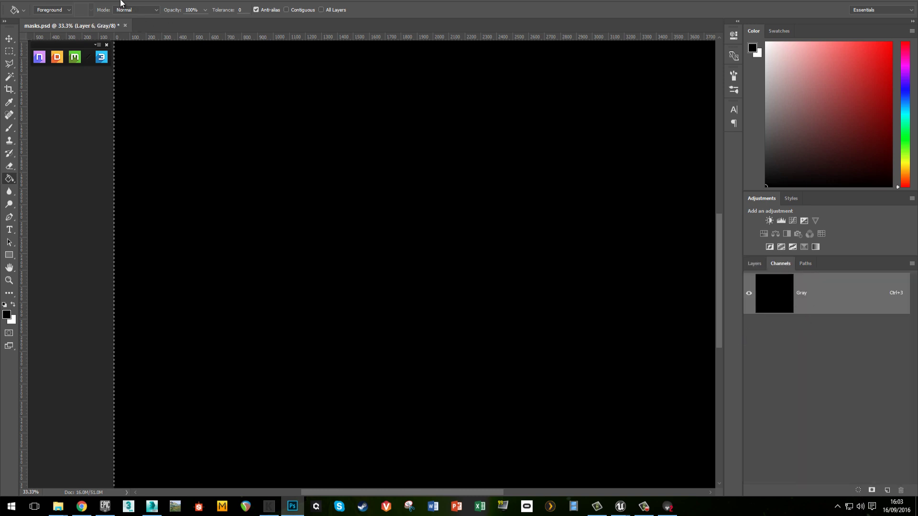
{"action": "left_click", "coordinate": [82, 3]}
{"action": "mouse_move", "coordinate": [60, 2]}
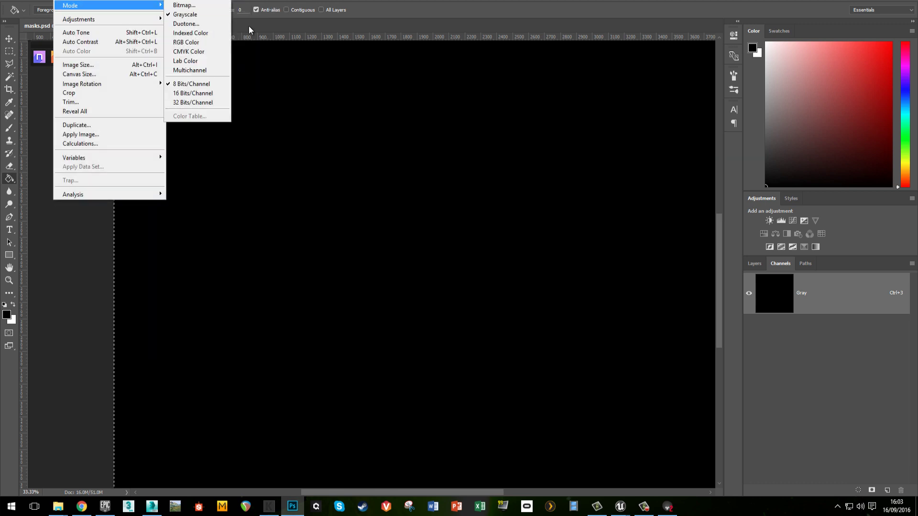
{"action": "left_click", "coordinate": [191, 43]}
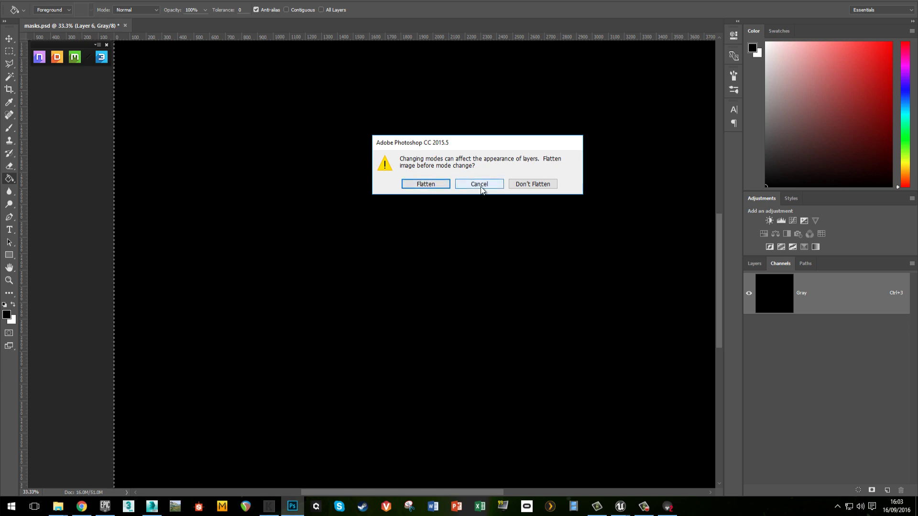
{"action": "left_click", "coordinate": [532, 184]}
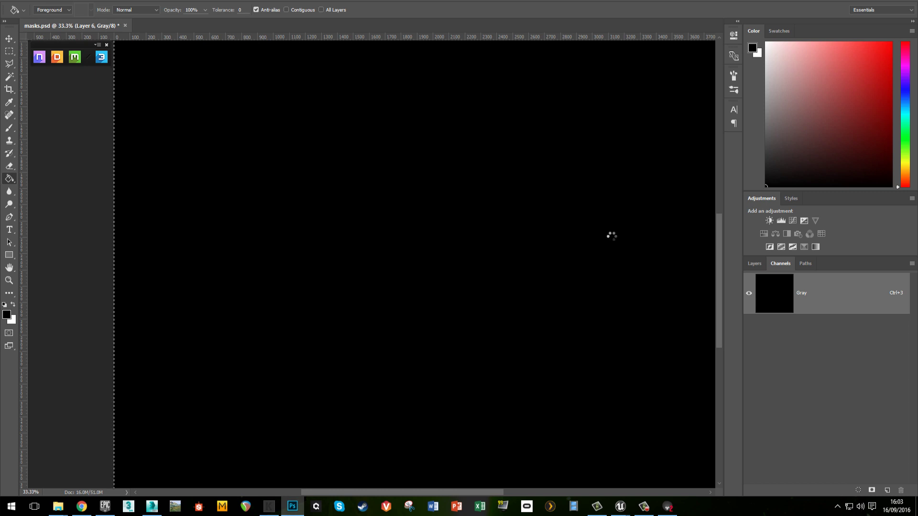
Step: Paste the copied Background image into the Red channel of Layer 6 and return to the RGB composite
{"action": "left_click", "coordinate": [755, 266]}
{"action": "left_click", "coordinate": [776, 265]}
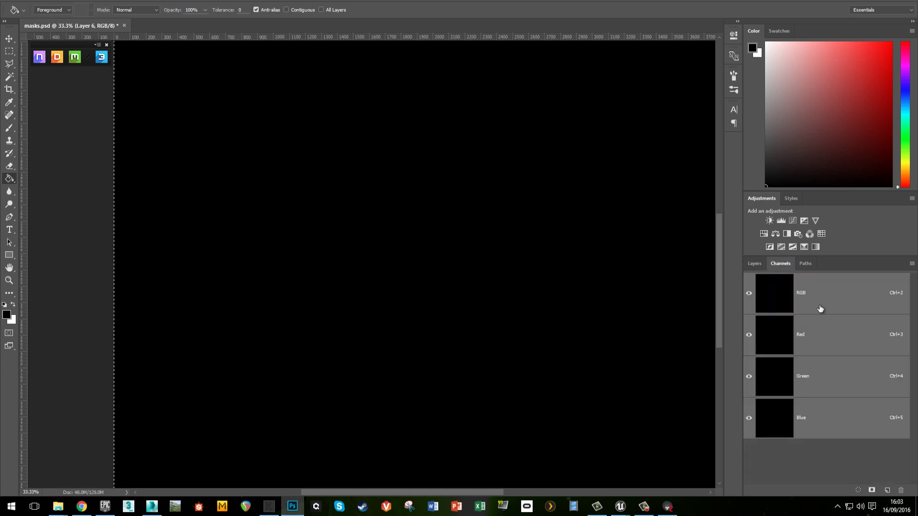
{"action": "left_click", "coordinate": [822, 330]}
{"action": "key", "text": "ctrl+v"}
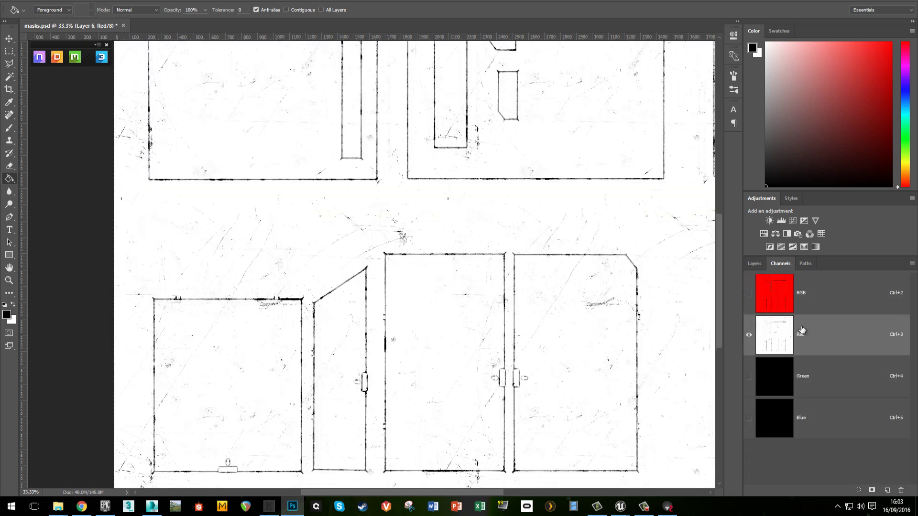
{"action": "left_click", "coordinate": [862, 304]}
Step: Copy the stamped stripe and lettering mask from Layer 5 and paste it into the Green channel of Layer 6
{"action": "left_click", "coordinate": [756, 264]}
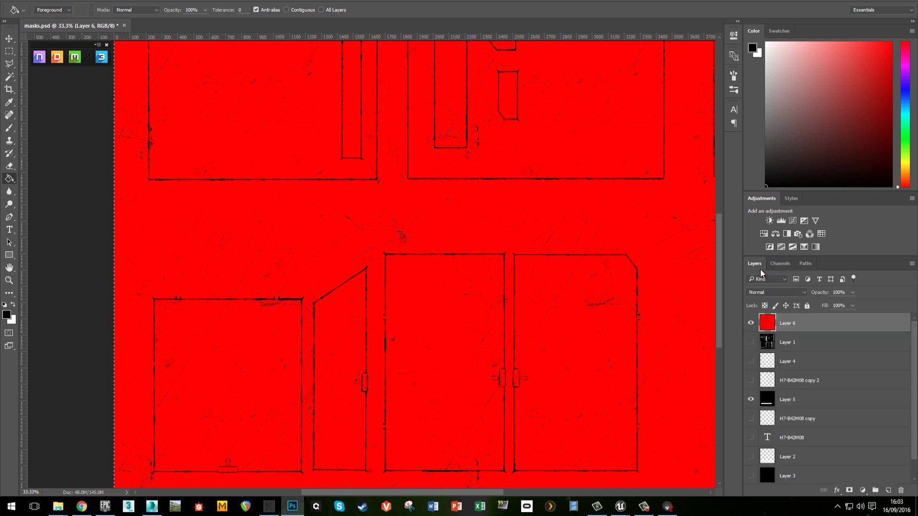
{"action": "left_click", "coordinate": [804, 406]}
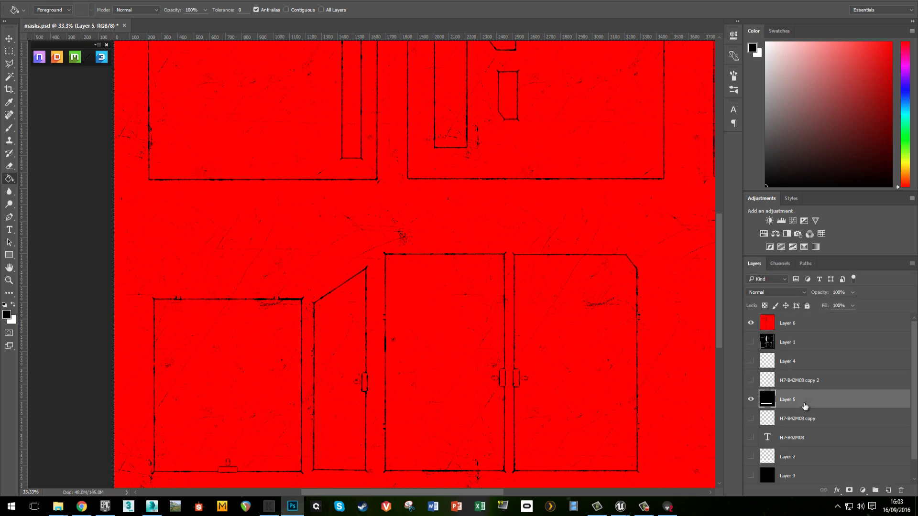
{"action": "left_click", "coordinate": [798, 321]}
{"action": "left_click", "coordinate": [780, 265]}
{"action": "left_click", "coordinate": [834, 374]}
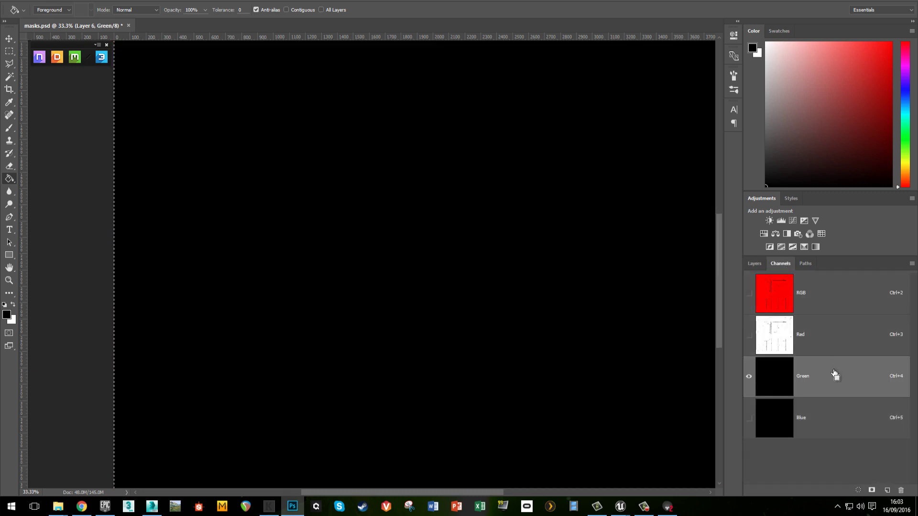
{"action": "left_click", "coordinate": [495, 297], "text": "alt"}
{"action": "left_click", "coordinate": [494, 297], "text": "alt"}
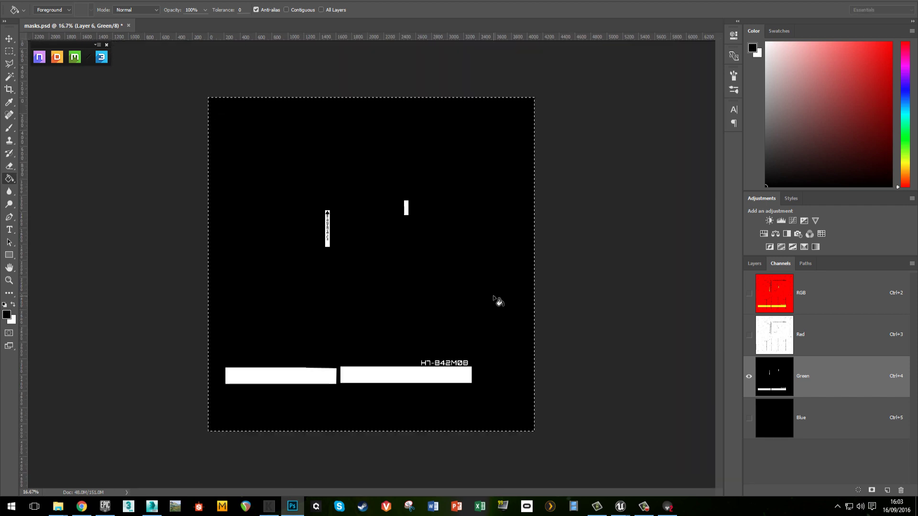
Step: Add a new alpha channel to masks.psd and open AO.psd
{"action": "left_click", "coordinate": [888, 491]}
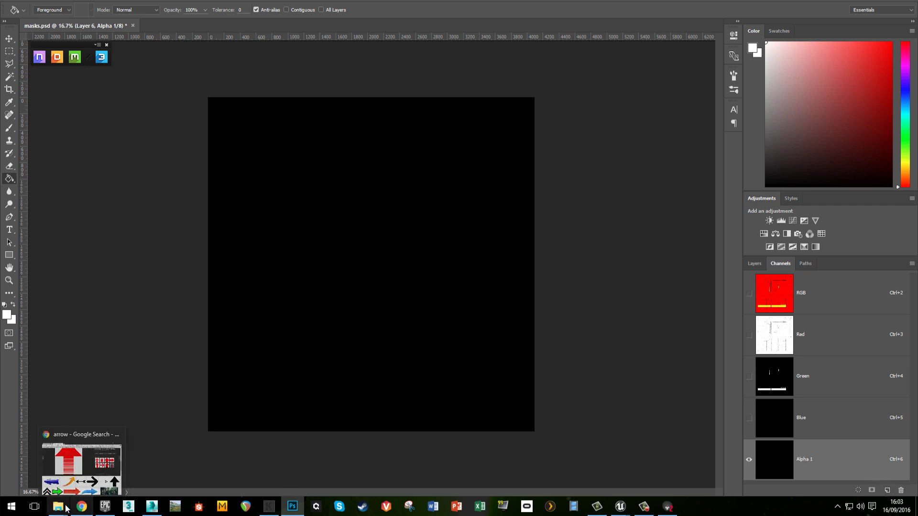
{"action": "mouse_move", "coordinate": [58, 506]}
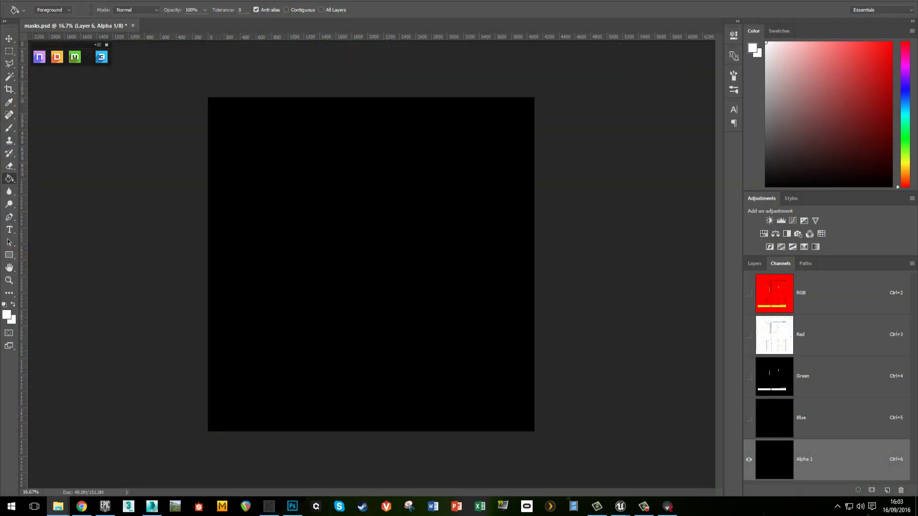
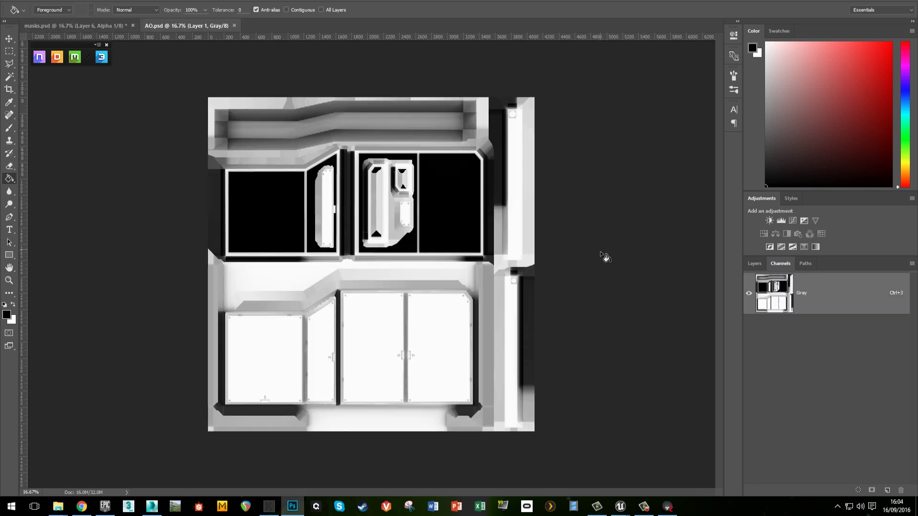
Step: Stamp AO.psd's visible layers into one layer, copy it, and paste it into the alpha channel of masks.psd
{"action": "left_click", "coordinate": [756, 263]}
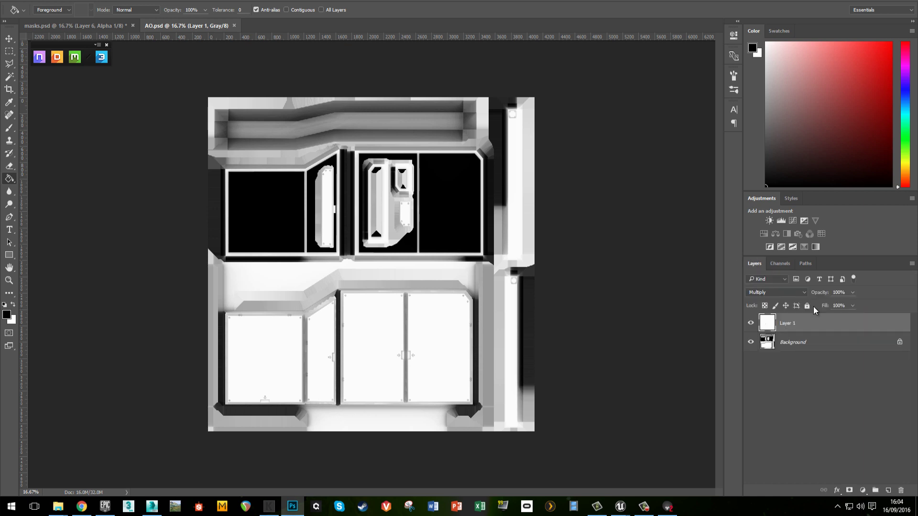
{"action": "key", "text": "ctrl+alt+shift+e"}
{"action": "key", "text": "ctrl+a"}
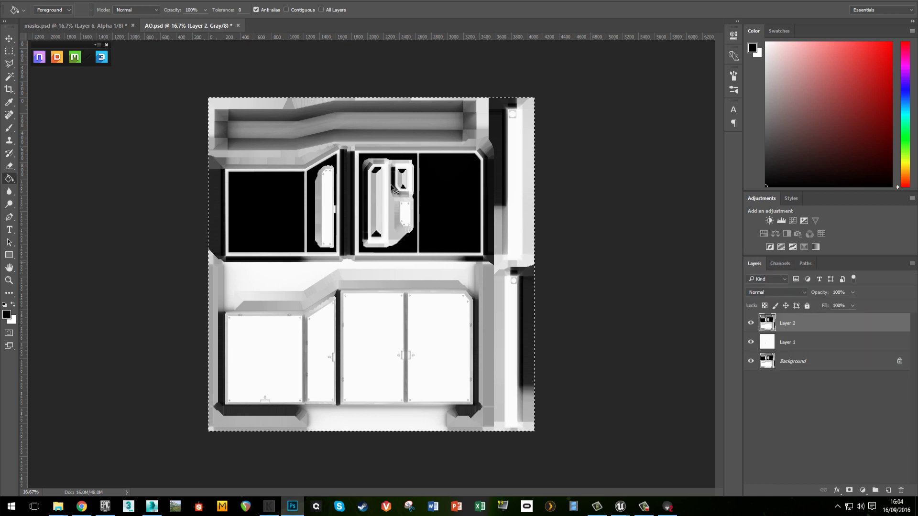
{"action": "left_click", "coordinate": [119, 25]}
{"action": "left_click", "coordinate": [780, 263]}
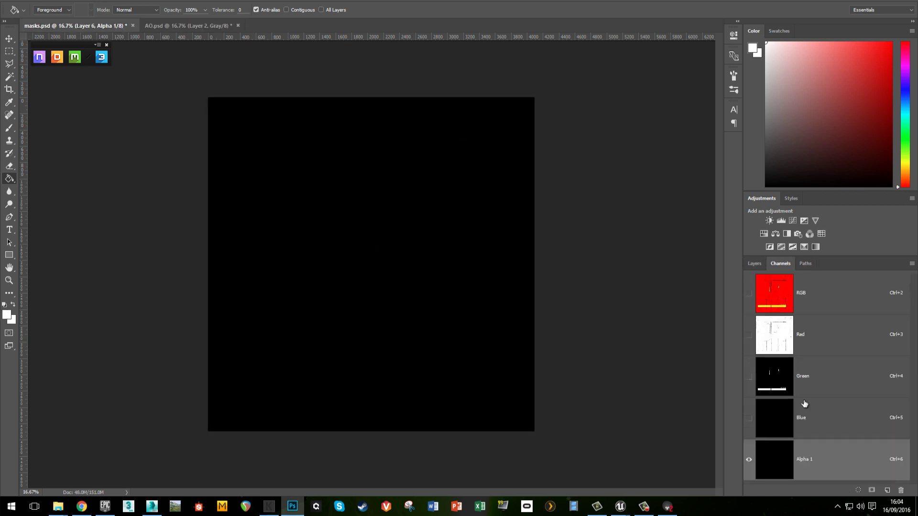
{"action": "key", "text": "ctrl+v"}
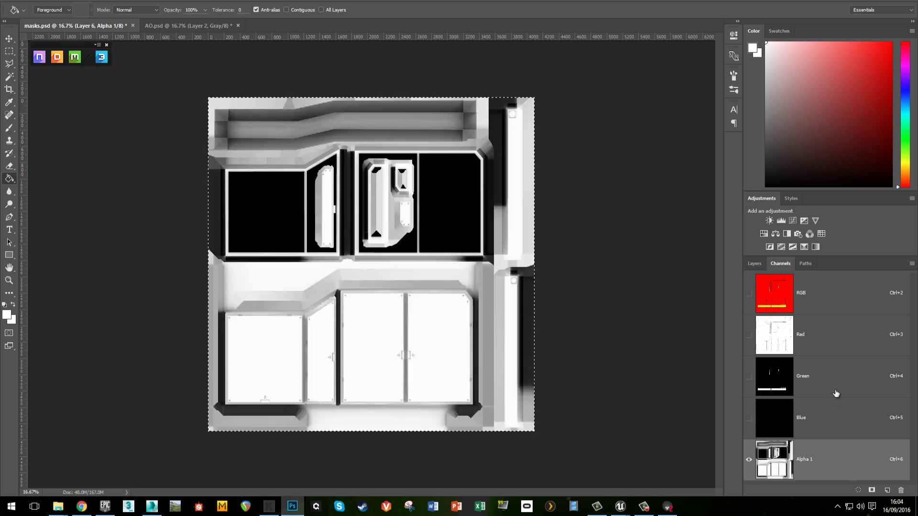
Step: Check the Blue channel against the RGB composite, return to the layers, and save masks.psd
{"action": "left_click", "coordinate": [829, 303]}
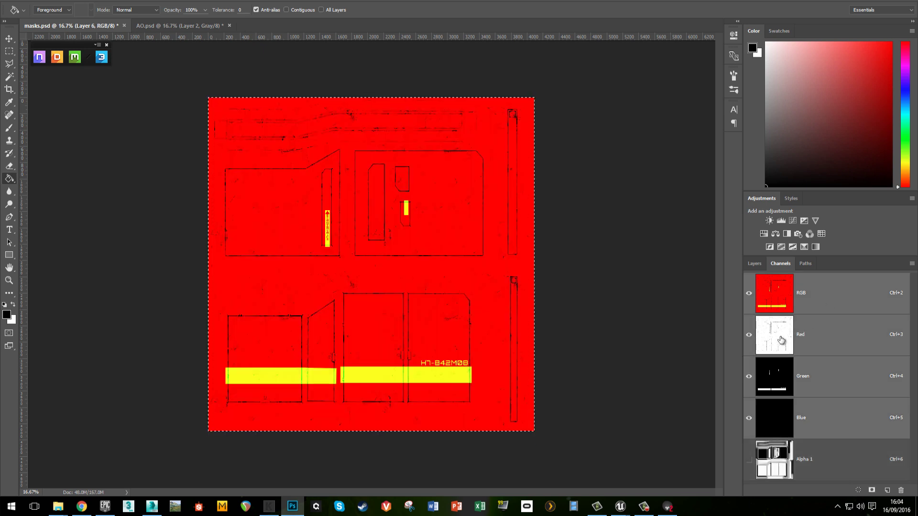
{"action": "left_click", "coordinate": [823, 416]}
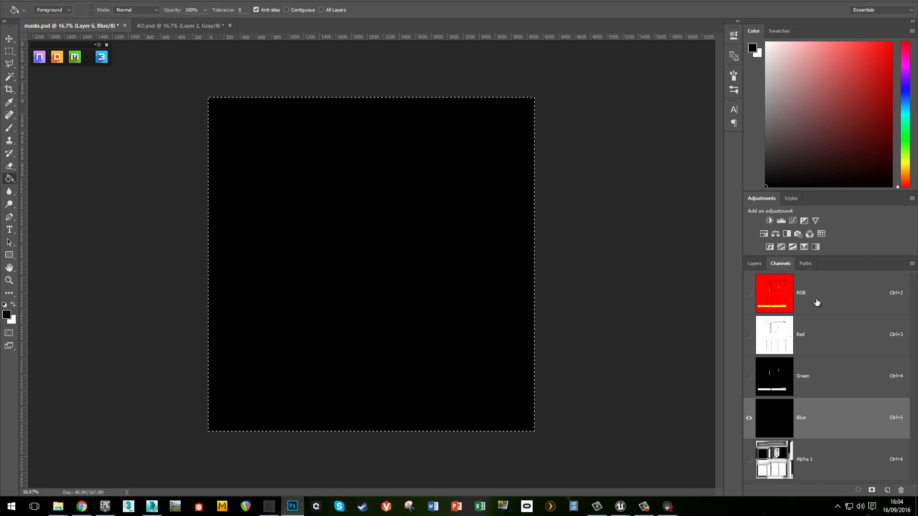
{"action": "left_click", "coordinate": [815, 300]}
{"action": "left_click", "coordinate": [754, 264]}
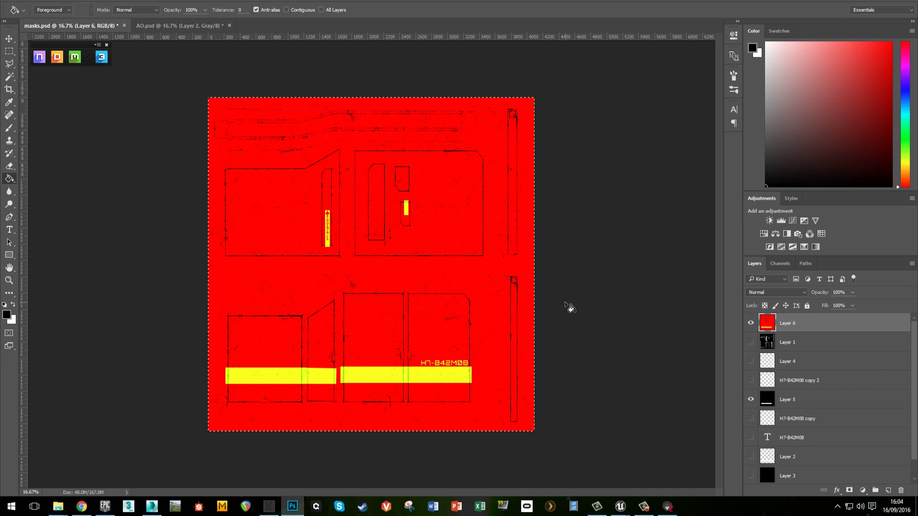
{"action": "key", "text": "ctrl+s"}
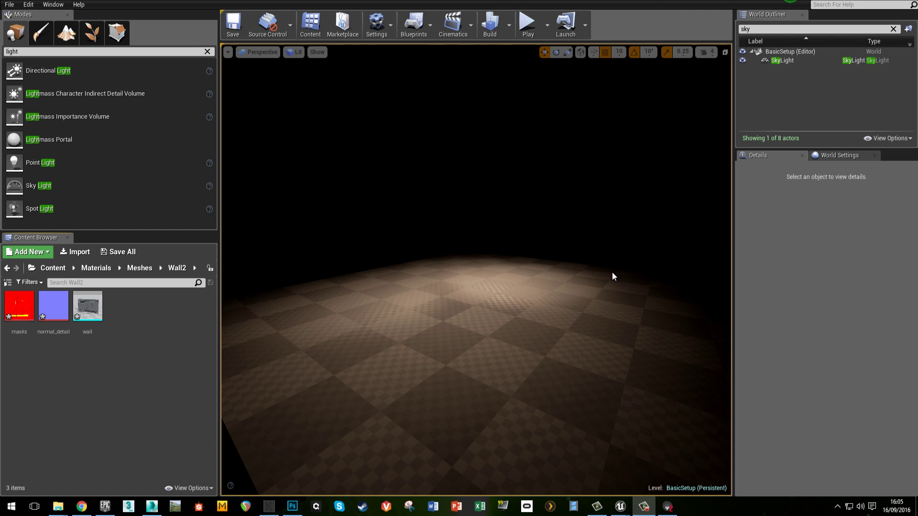
Step: Switch to Unreal Engine and open the normal_detail texture from the Wall2 folder
{"action": "left_click", "coordinate": [57, 312]}
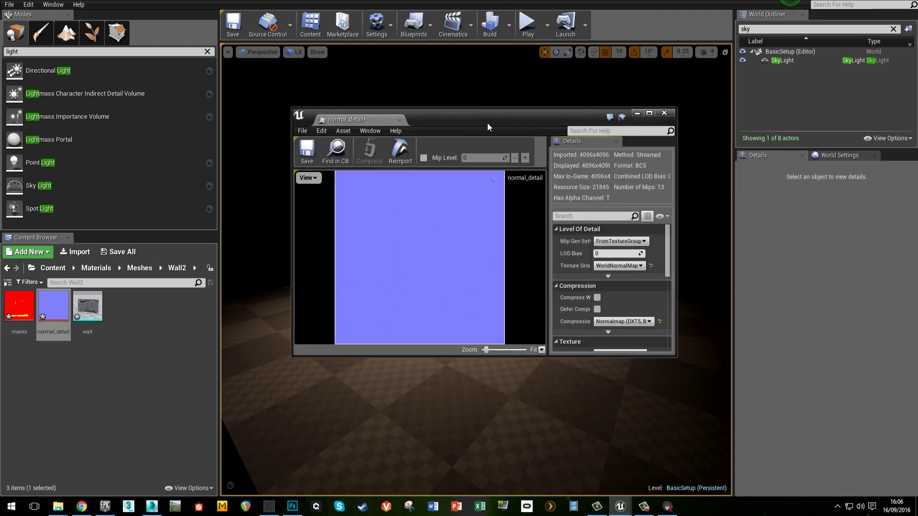
Step: Maximize the normal_detail texture editor, examine the texture's fine details up close, and close the editor
{"action": "left_click_drag", "start_coordinate": [487, 122], "coordinate": [447, 1]}
{"action": "scroll", "coordinate": [336, 246], "scroll_direction": "up", "scroll_amount": 3}
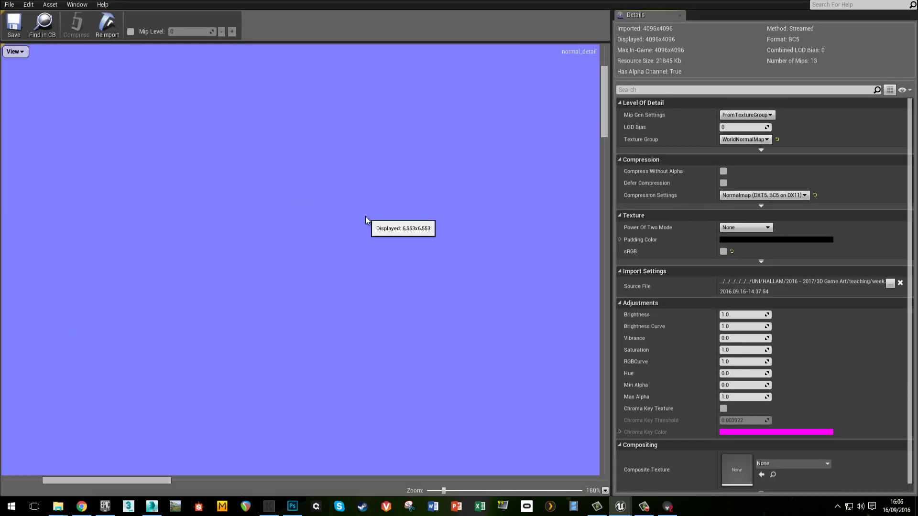
{"action": "scroll", "coordinate": [412, 269], "scroll_direction": "down", "scroll_amount": 10}
{"action": "scroll", "coordinate": [311, 268], "scroll_direction": "up", "scroll_amount": 9}
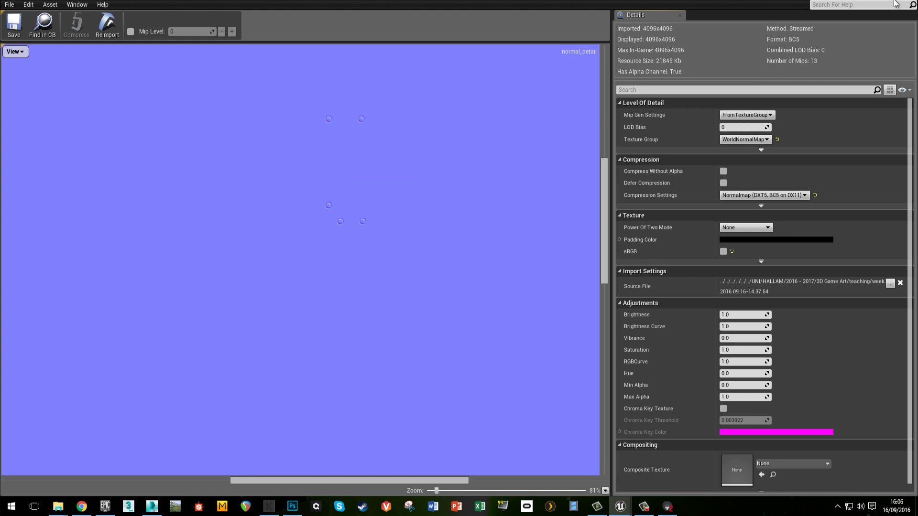
{"action": "key", "text": "alt+F4"}
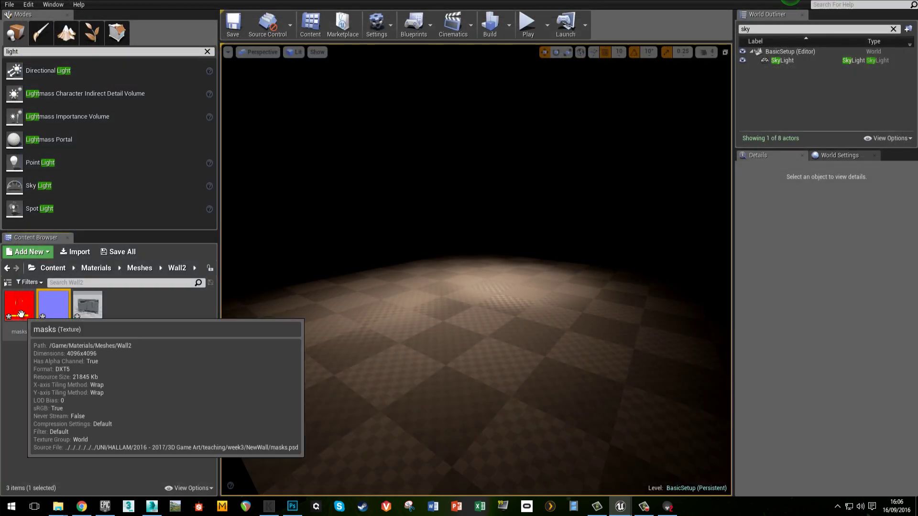
Step: Open the masks texture, turn off sRGB for it, and close the texture editor
{"action": "double_click", "coordinate": [31, 313]}
{"action": "double_click", "coordinate": [31, 313]}
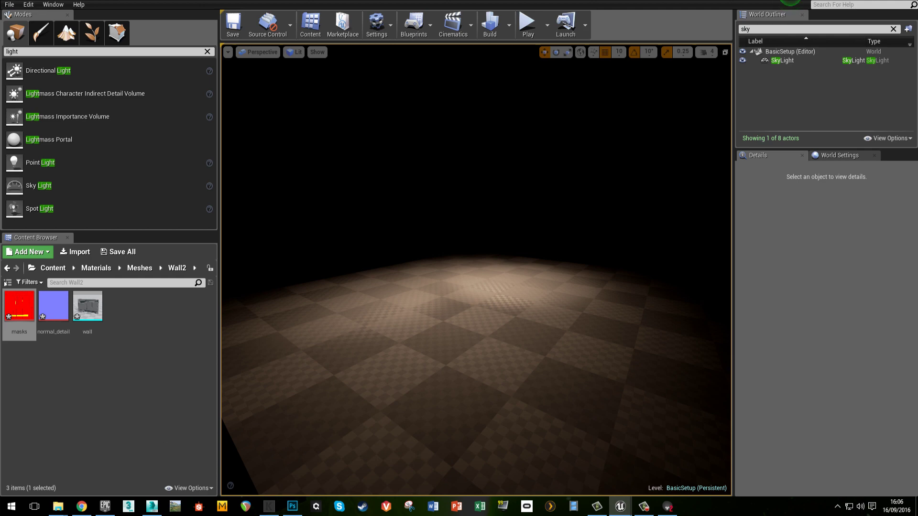
{"action": "double_click", "coordinate": [487, 116]}
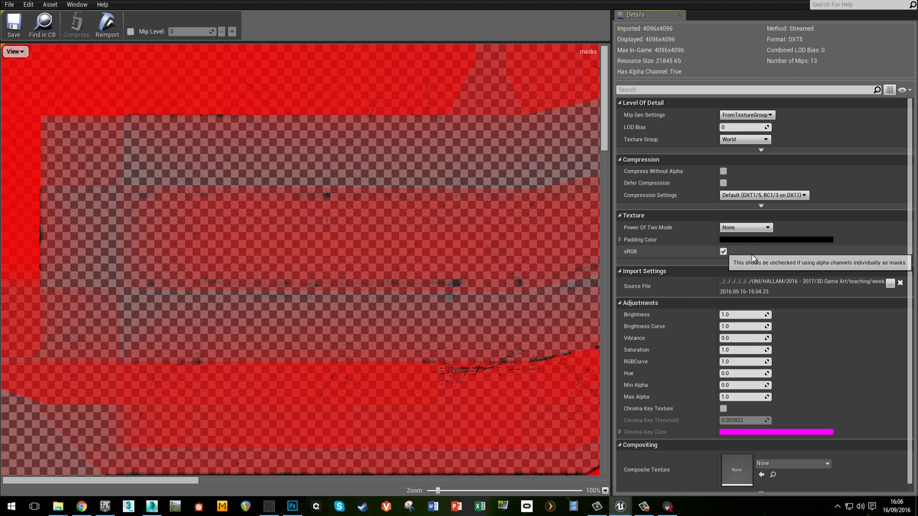
{"action": "left_click", "coordinate": [722, 252]}
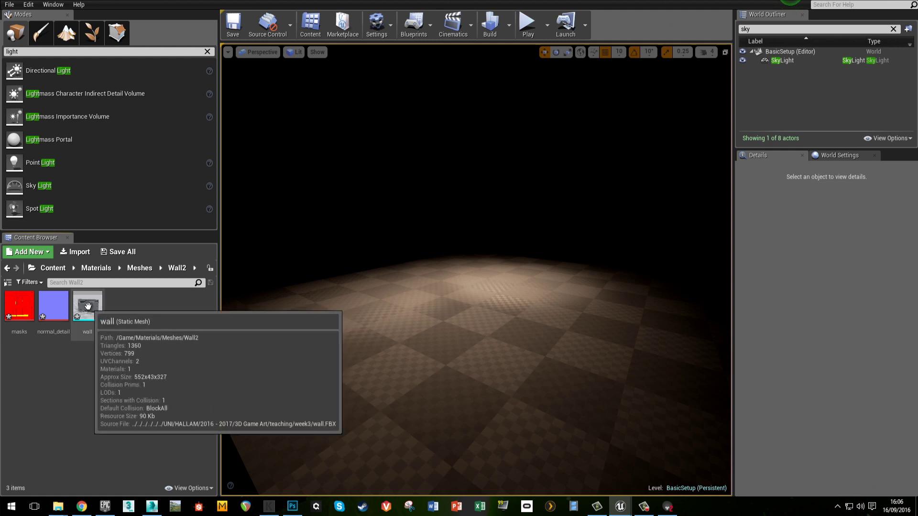
Step: Place the wall static mesh in the level, rotate it 90 degrees about Z, and deselect it
{"action": "left_click_drag", "start_coordinate": [88, 306], "coordinate": [416, 301]}
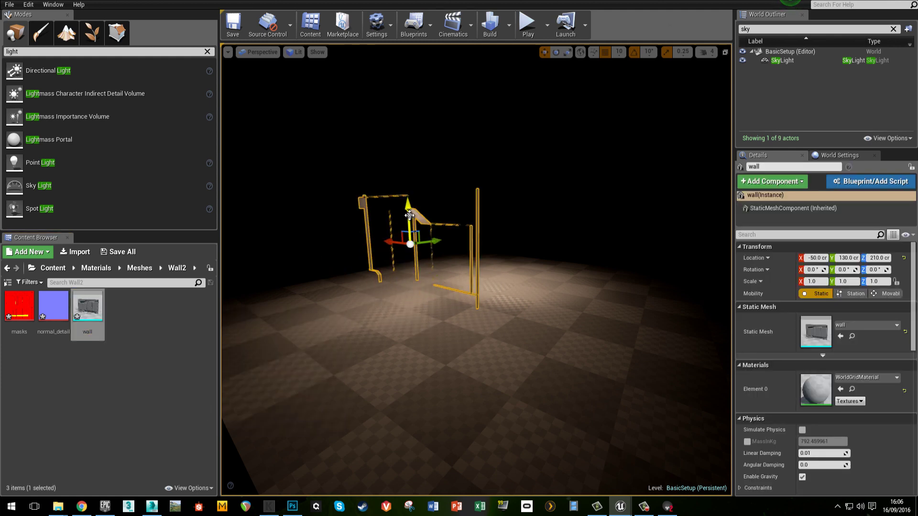
{"action": "left_click_drag", "start_coordinate": [416, 254], "coordinate": [280, 257]}
{"action": "right_click_drag", "start_coordinate": [531, 305], "coordinate": [486, 315]}
{"action": "scroll", "coordinate": [486, 316], "scroll_direction": "up", "scroll_amount": 5}
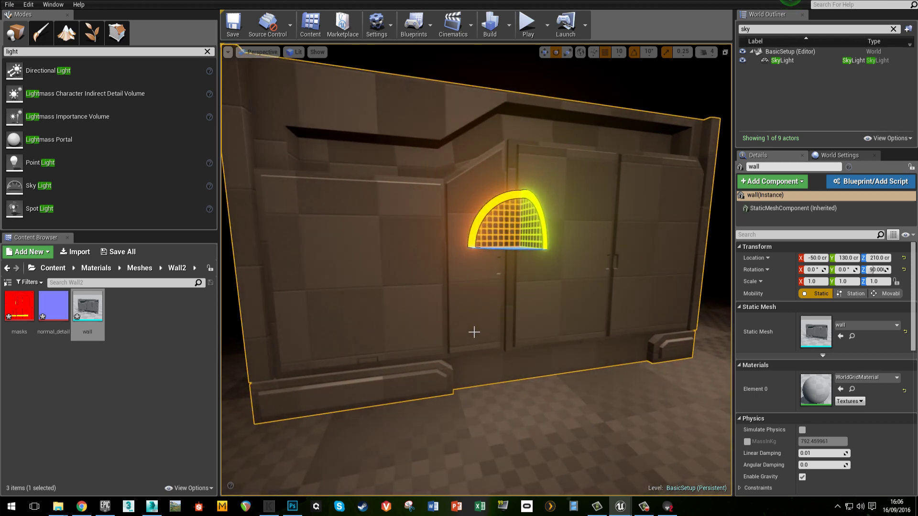
{"action": "key", "text": "Escape"}
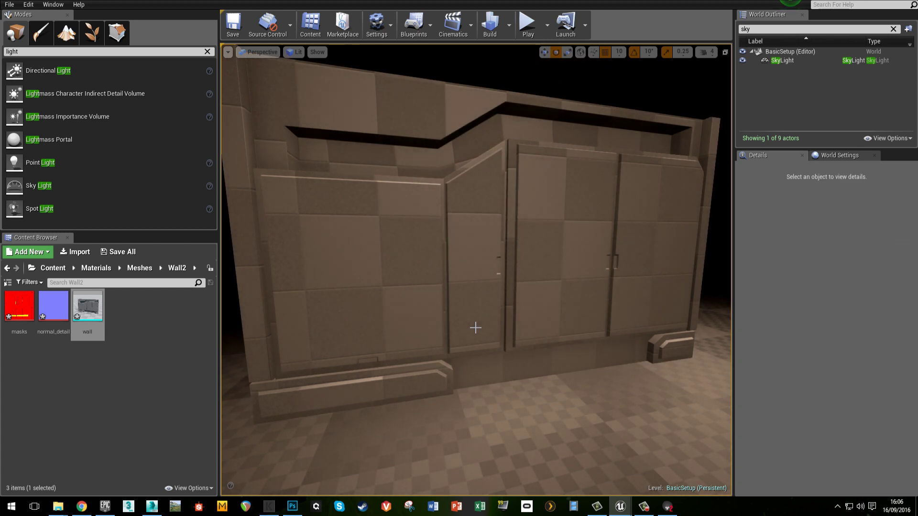
Step: Go to the PaintedMetal folder inside Materials and open the paintedMetal_a texture
{"action": "left_click", "coordinate": [97, 268]}
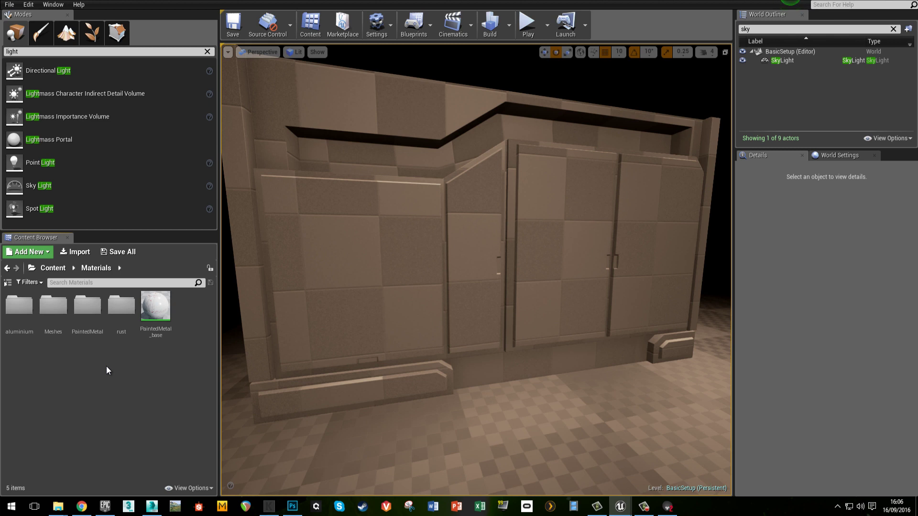
{"action": "double_click", "coordinate": [87, 305]}
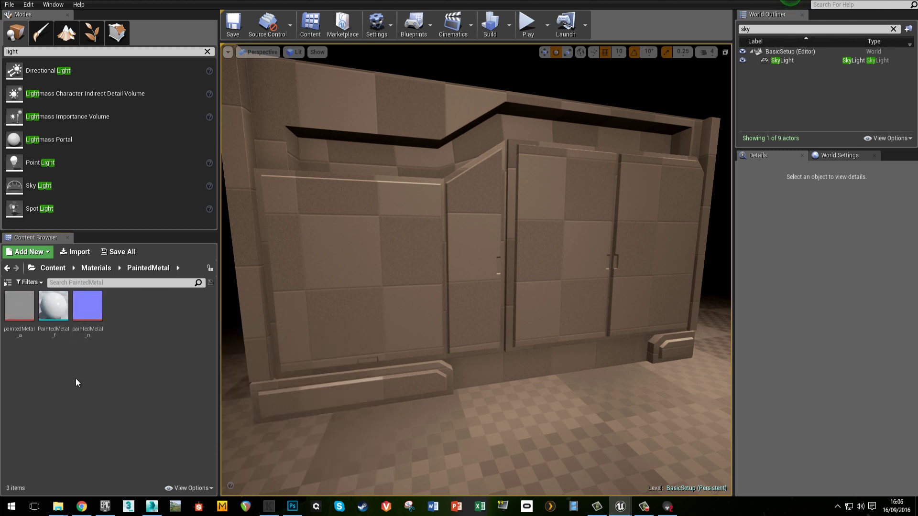
{"action": "left_click", "coordinate": [19, 306]}
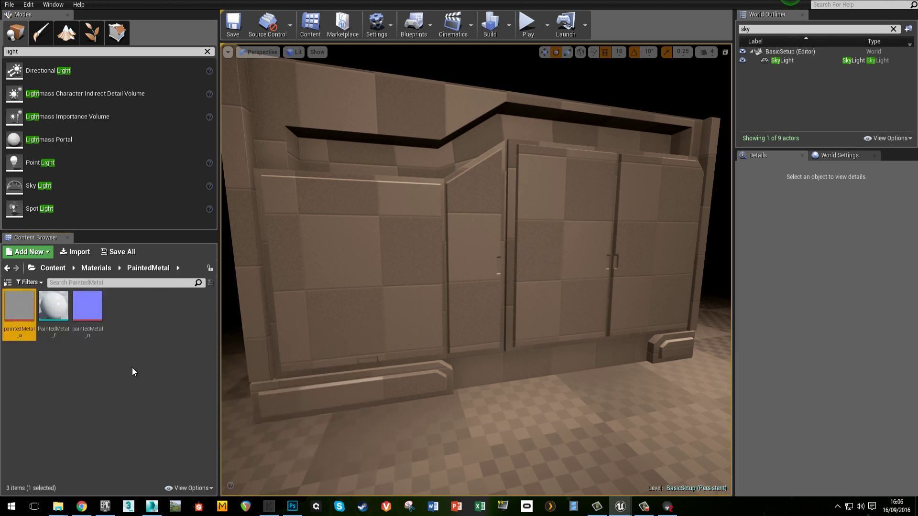
{"action": "left_click", "coordinate": [88, 306]}
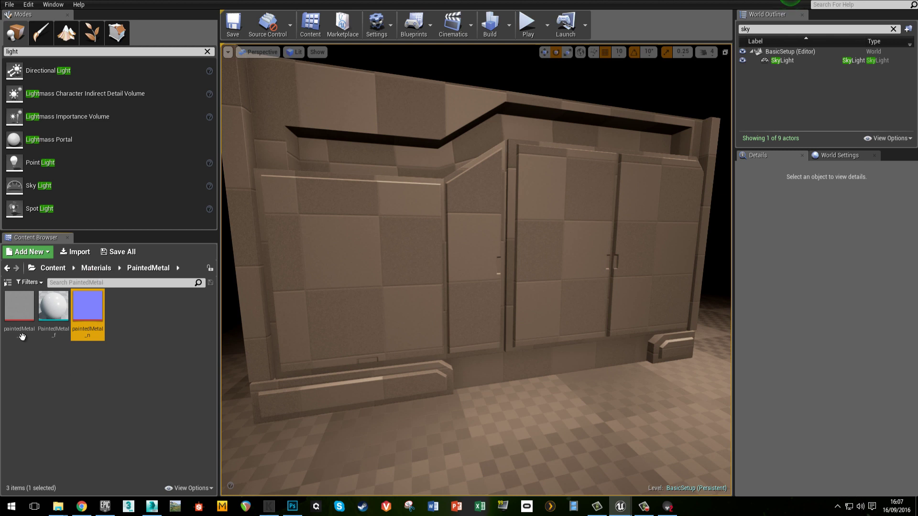
{"action": "left_click", "coordinate": [13, 306]}
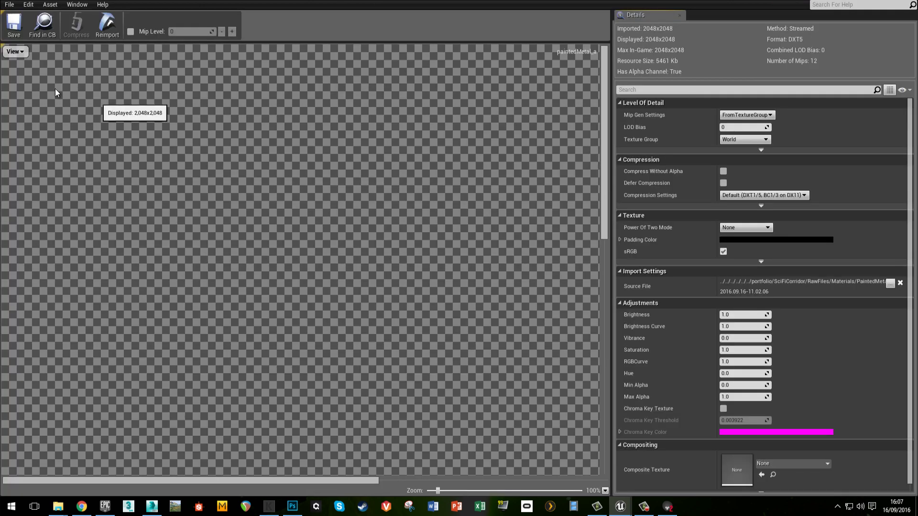
Step: Hide the red, green and blue channels of paintedMetal_a to examine its alpha channel, and close the texture
{"action": "left_click", "coordinate": [15, 51]}
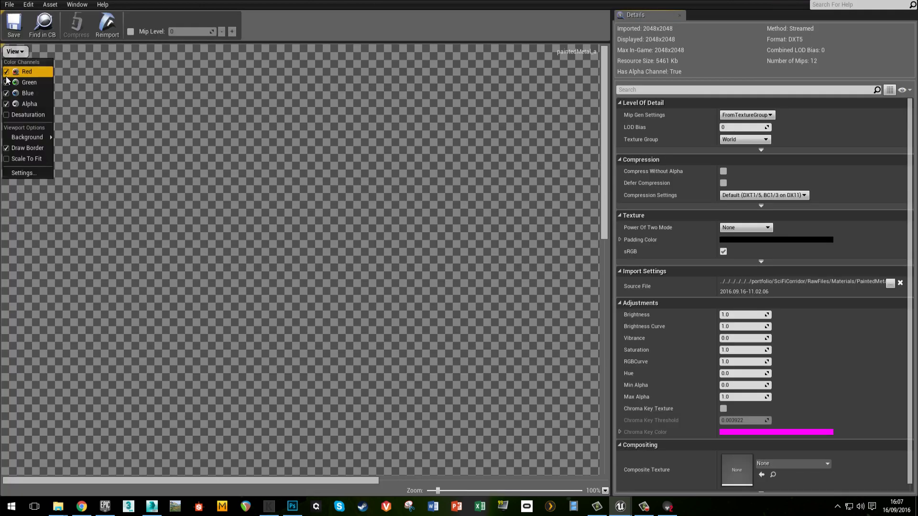
{"action": "left_click", "coordinate": [6, 72]}
{"action": "left_click", "coordinate": [10, 92]}
{"action": "left_click", "coordinate": [13, 51]}
{"action": "left_click", "coordinate": [6, 81]}
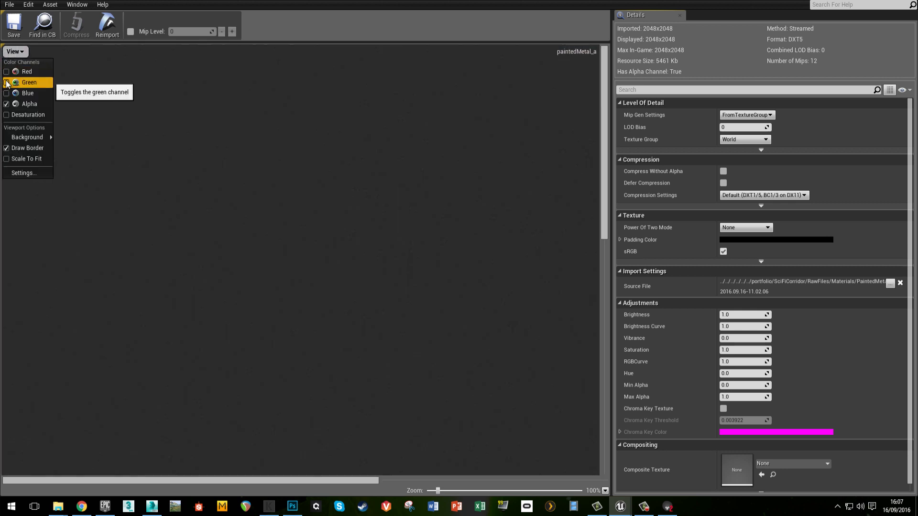
{"action": "left_click", "coordinate": [357, 289]}
{"action": "scroll", "coordinate": [417, 282], "scroll_direction": "up", "scroll_amount": 5}
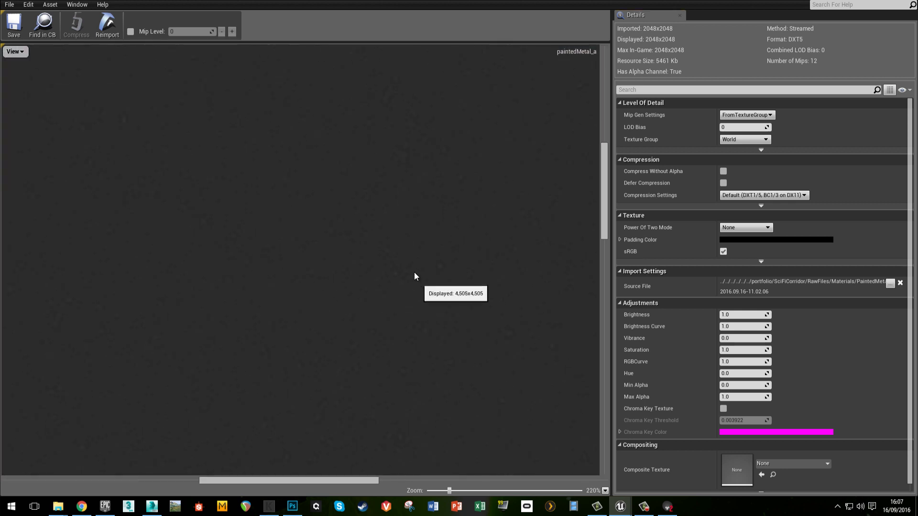
{"action": "scroll", "coordinate": [335, 225], "scroll_direction": "down", "scroll_amount": 3}
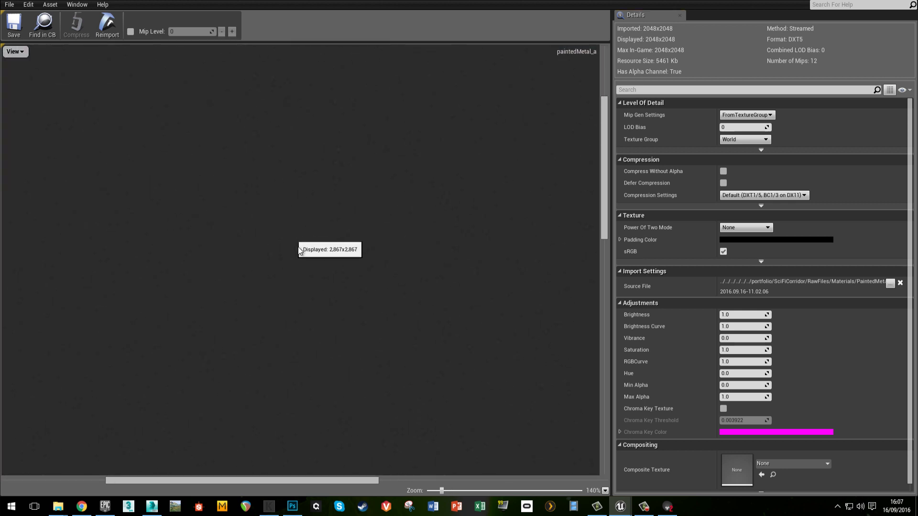
{"action": "left_click", "coordinate": [22, 56]}
{"action": "left_click", "coordinate": [240, 137]}
{"action": "left_click", "coordinate": [201, 1]}
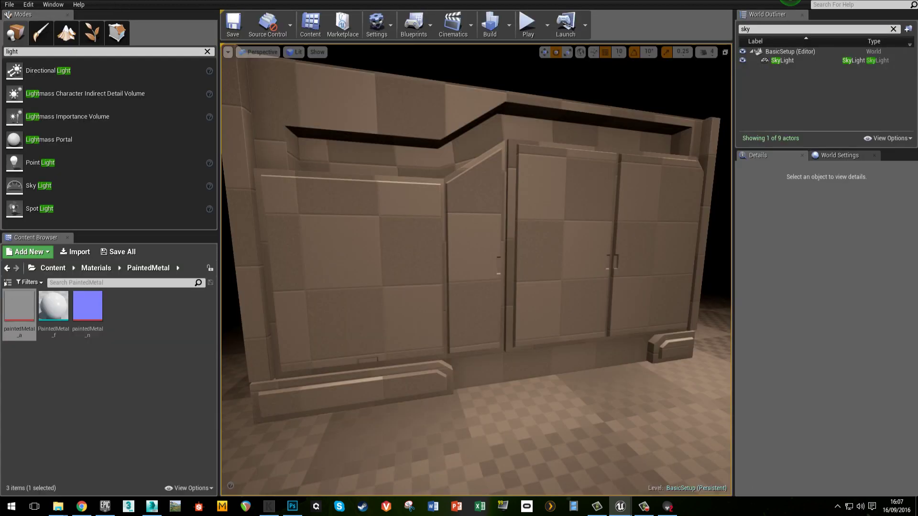
{"action": "left_click", "coordinate": [131, 395]}
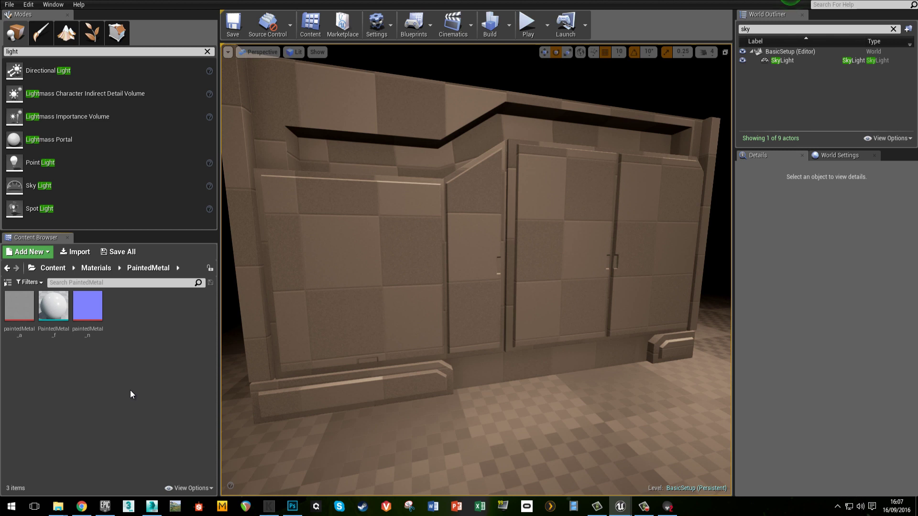
Step: Look through the textures in the rust folder and return to the PaintedMetal folder
{"action": "left_click", "coordinate": [96, 268]}
{"action": "double_click", "coordinate": [121, 315]}
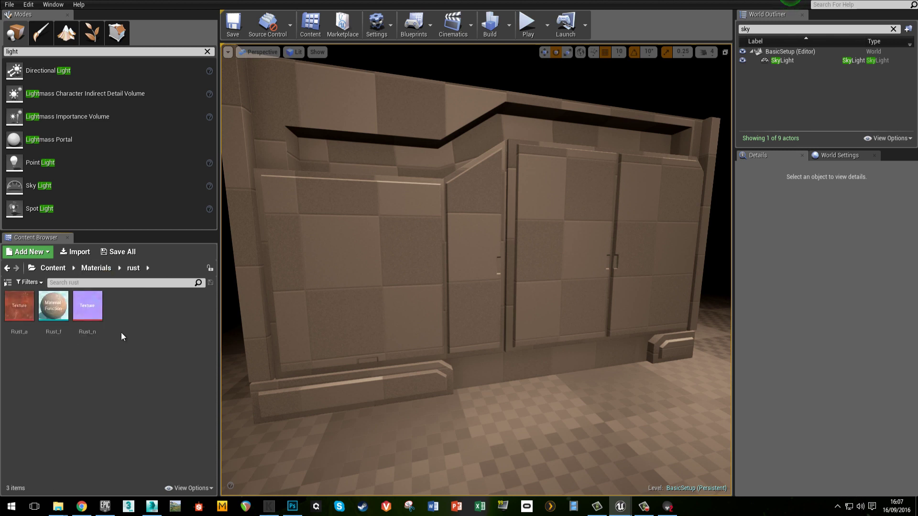
{"action": "left_click", "coordinate": [88, 313]}
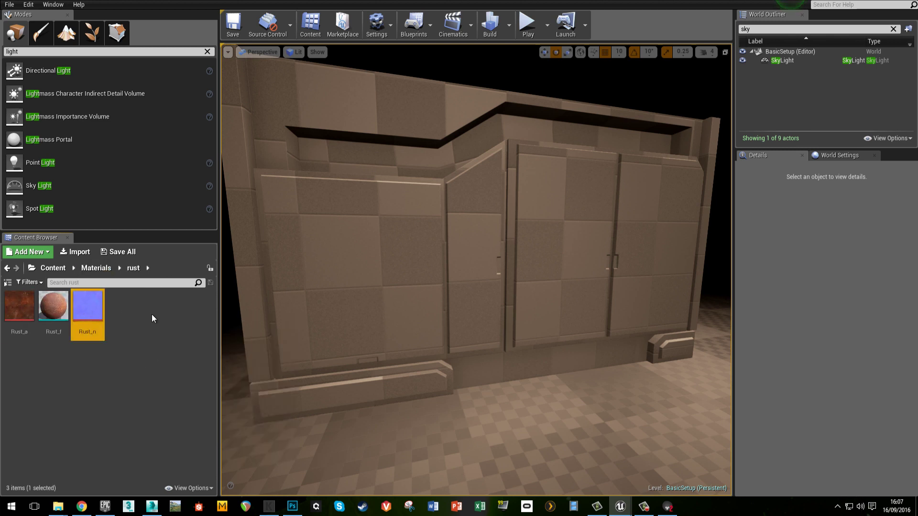
{"action": "left_click", "coordinate": [103, 268]}
{"action": "double_click", "coordinate": [88, 306]}
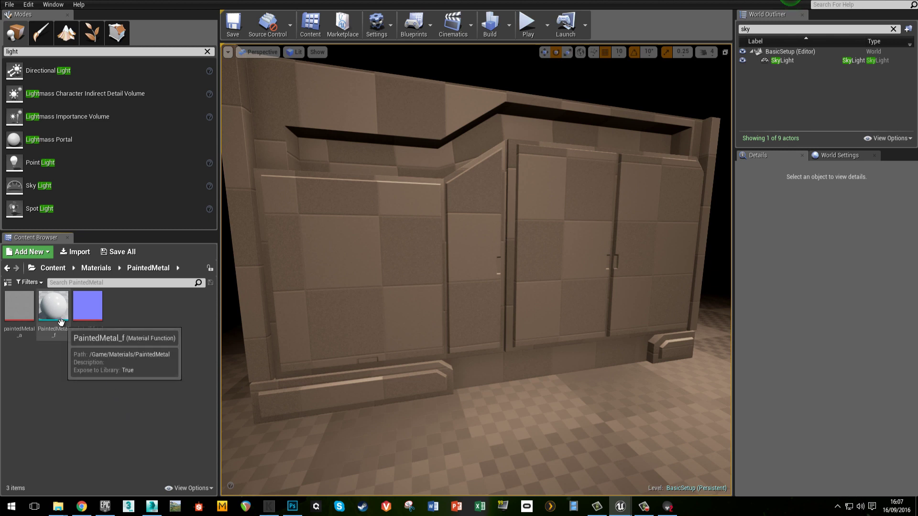
Step: Create a new Material Function in the PaintedMetal folder and name it PaintedMetal_f2
{"action": "right_click", "coordinate": [114, 386]}
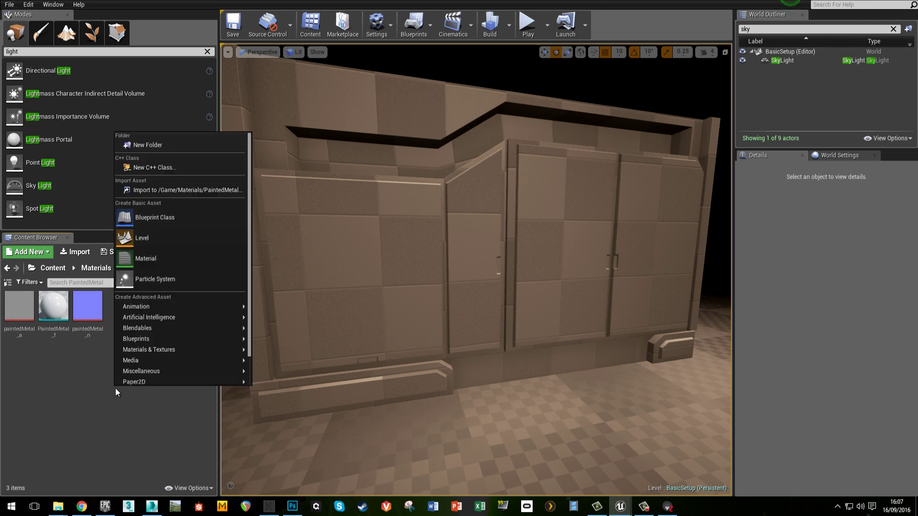
{"action": "mouse_move", "coordinate": [199, 342]}
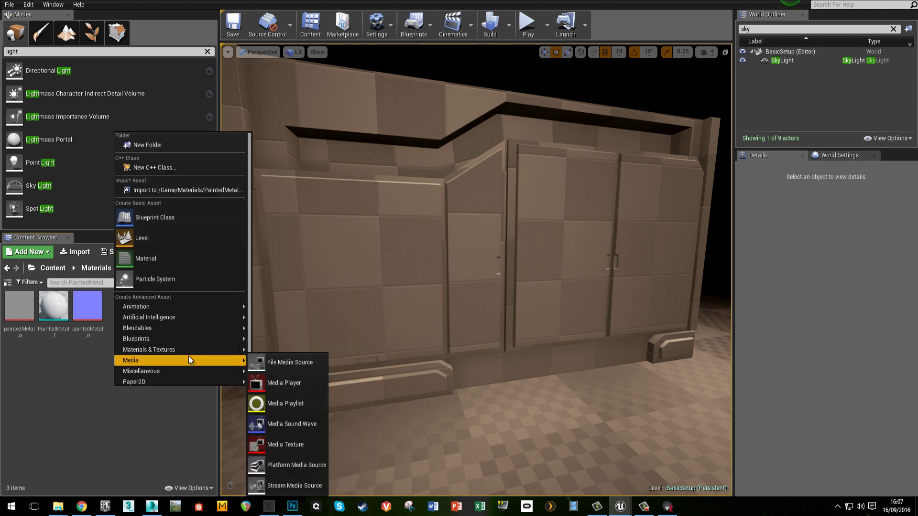
{"action": "right_click", "coordinate": [103, 419]}
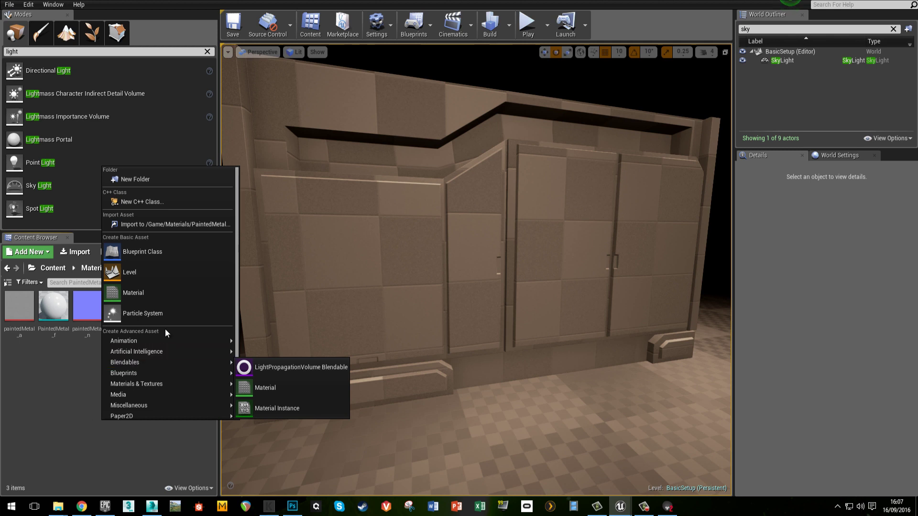
{"action": "mouse_move", "coordinate": [174, 385]}
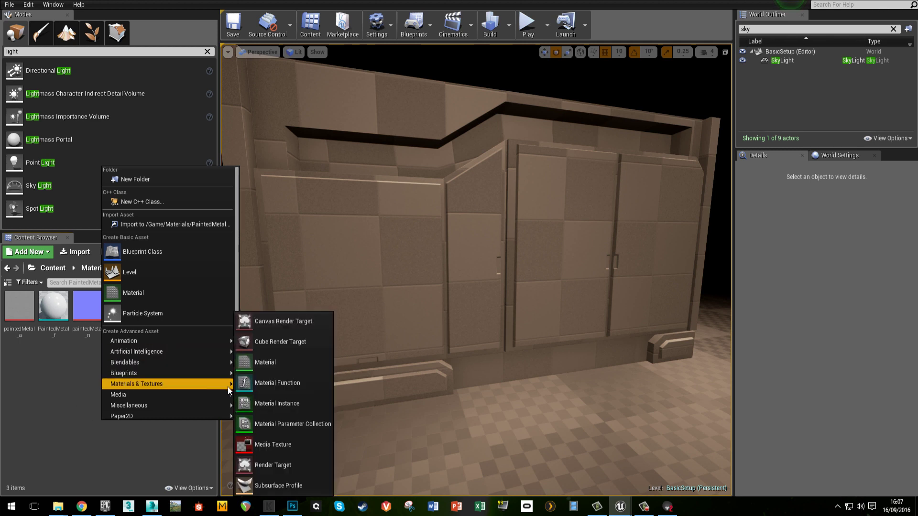
{"action": "left_click", "coordinate": [271, 383]}
{"action": "type", "text": "Painted"}
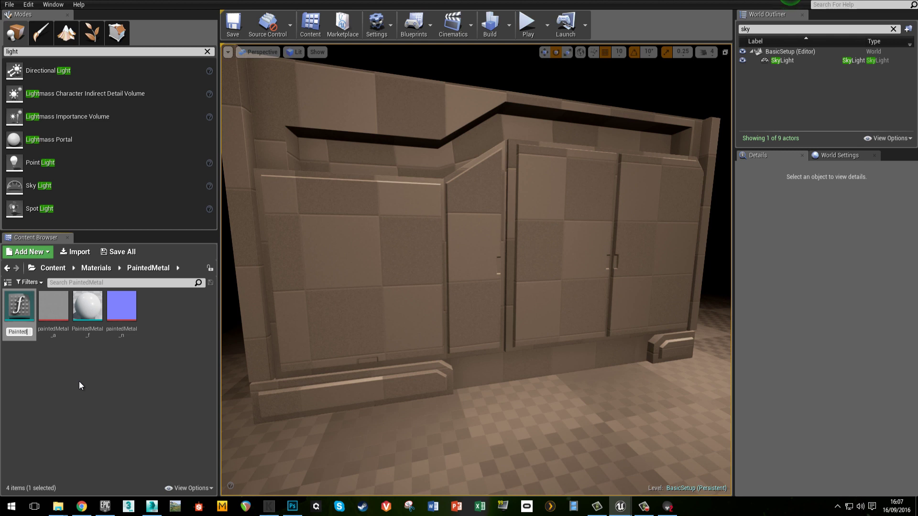
{"action": "type", "text": "Metal_f2"}
{"action": "key", "text": "Return"}
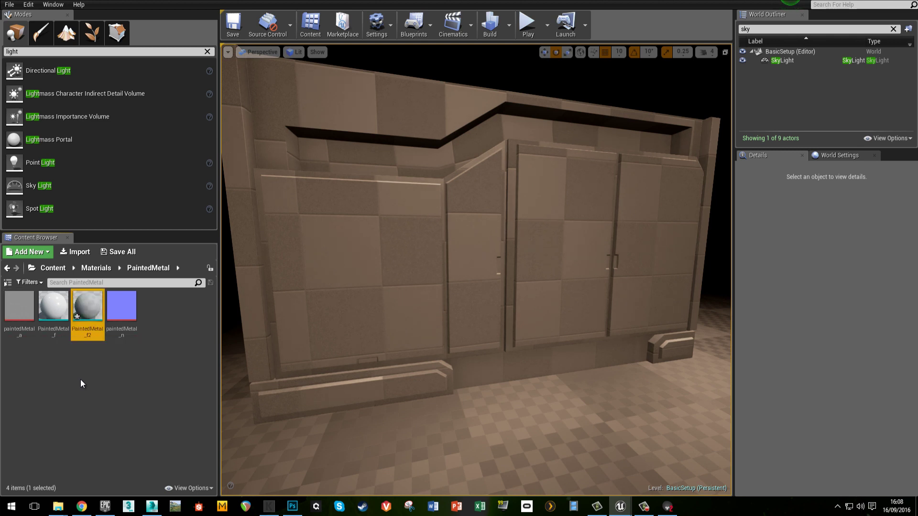
Step: Open the PaintedMetal_f2 material function, maximize its editor, and deselect the Output Result node
{"action": "left_click", "coordinate": [98, 328]}
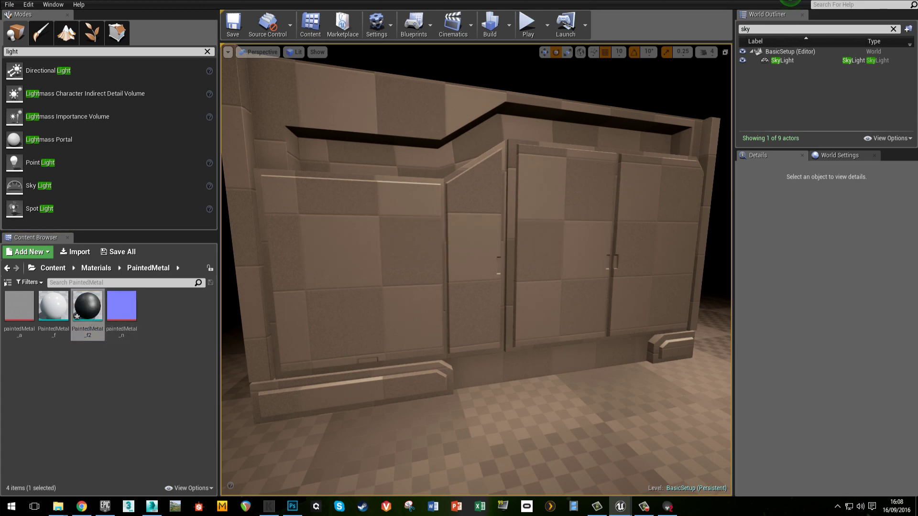
{"action": "mouse_move", "coordinate": [917, 191]}
{"action": "left_mouse_down"}
{"action": "mouse_move", "coordinate": [917, 174]}
{"action": "mouse_move", "coordinate": [535, 59]}
{"action": "mouse_move", "coordinate": [582, 2]}
{"action": "left_mouse_up"}
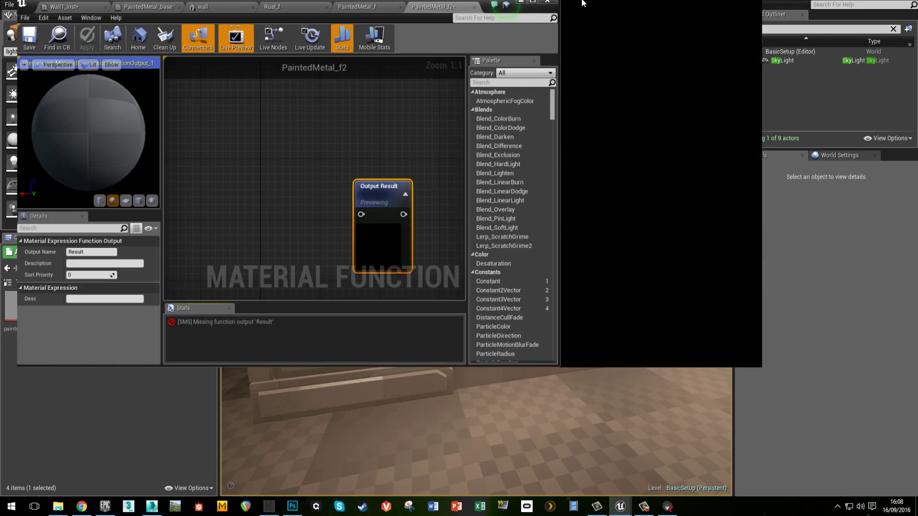
{"action": "right_click_drag", "start_coordinate": [295, 257], "coordinate": [485, 254]}
{"action": "left_click", "coordinate": [483, 254]}
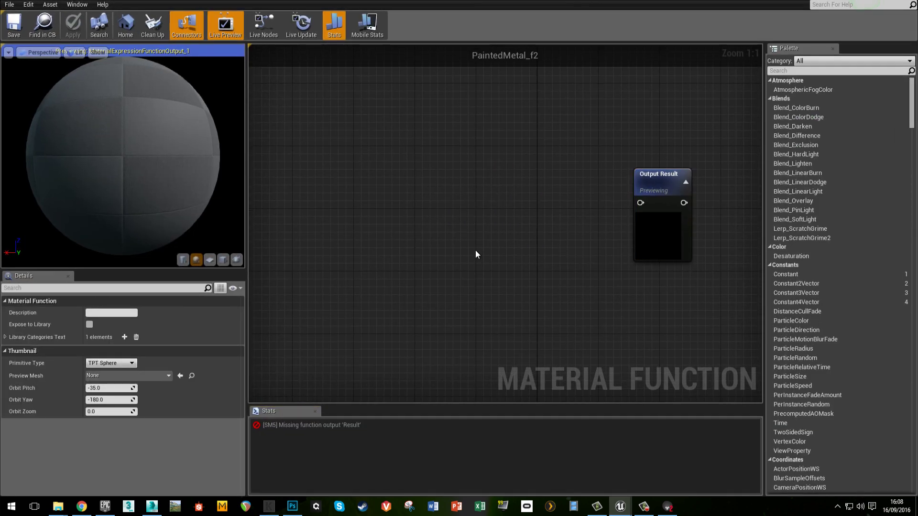
Step: Restore the editor to a smaller window and add paintedMetal_a and paintedMetal_n to the PaintedMetal_f2 graph as Texture Samples
{"action": "mouse_move", "coordinate": [577, 10]}
{"action": "left_mouse_down"}
{"action": "mouse_move", "coordinate": [636, 29]}
{"action": "mouse_move", "coordinate": [588, 40]}
{"action": "mouse_move", "coordinate": [561, 34]}
{"action": "left_mouse_up"}
{"action": "left_click", "coordinate": [19, 306]}
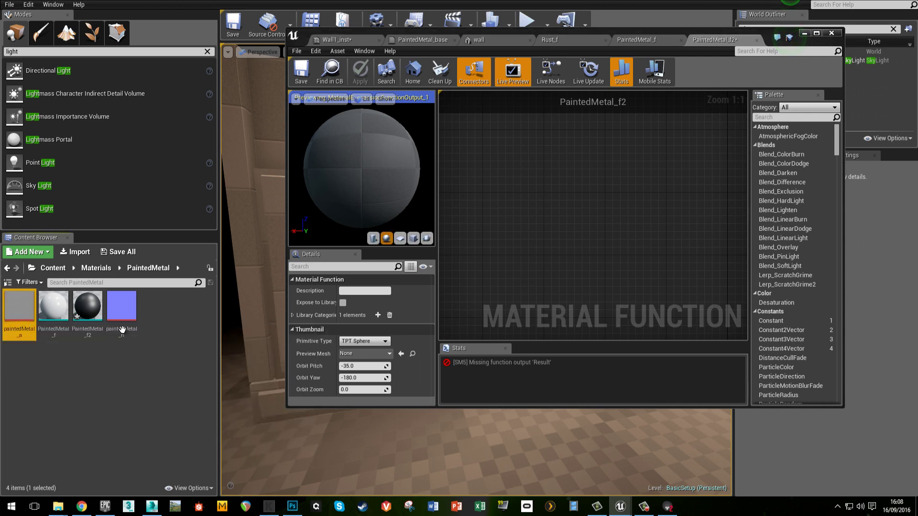
{"action": "left_click", "coordinate": [122, 306], "text": "ctrl"}
{"action": "mouse_move", "coordinate": [121, 309]}
{"action": "left_mouse_down"}
{"action": "mouse_move", "coordinate": [167, 342]}
{"action": "mouse_move", "coordinate": [535, 234]}
{"action": "left_mouse_up"}
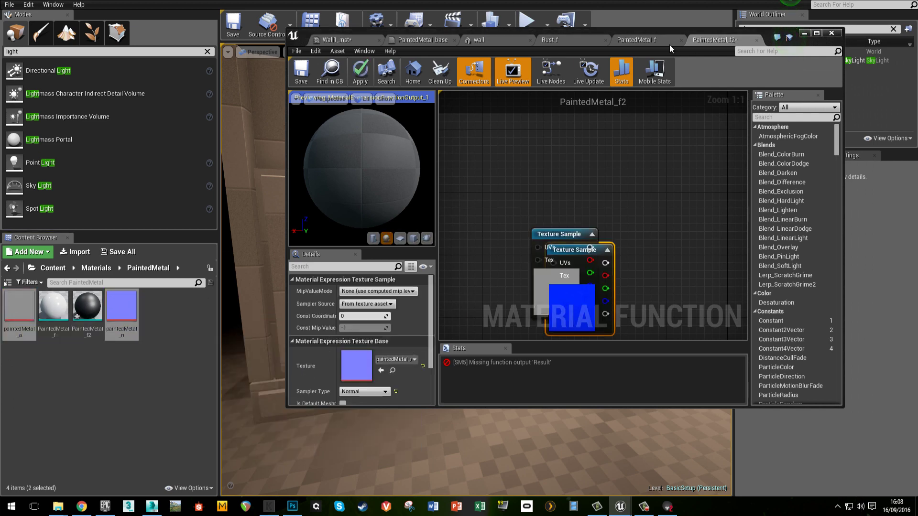
Step: Maximize the material function editor and move the Output Result node slightly farther from the Texture Samples
{"action": "double_click", "coordinate": [789, 32]}
{"action": "right_click_drag", "start_coordinate": [545, 254], "coordinate": [472, 237]}
{"action": "scroll", "coordinate": [614, 277], "scroll_direction": "down", "scroll_amount": 3}
{"action": "left_click_drag", "start_coordinate": [537, 196], "coordinate": [555, 196]}
{"action": "left_click", "coordinate": [443, 252]}
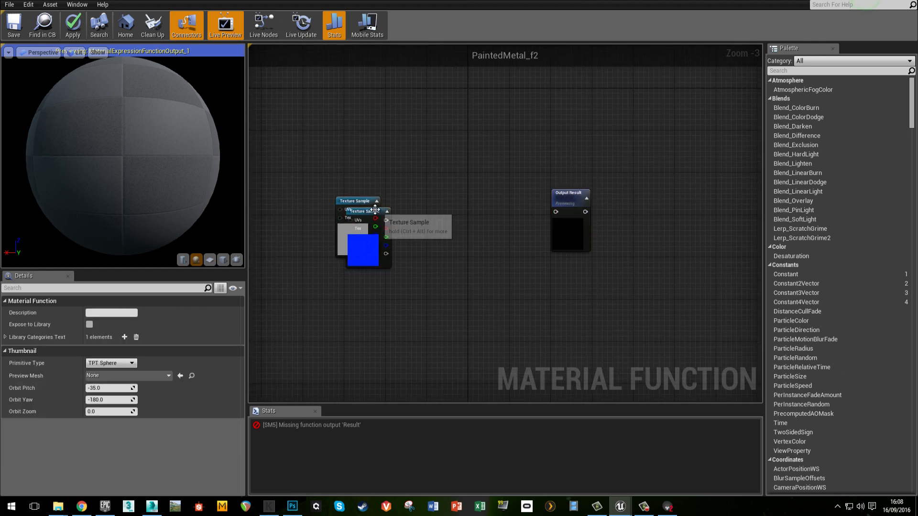
Step: Separate the two overlapping Texture Samples, stacking and aligning paintedMetal_a above the blue normal sample
{"action": "left_click_drag", "start_coordinate": [368, 212], "coordinate": [356, 274]}
{"action": "left_click_drag", "start_coordinate": [357, 204], "coordinate": [345, 170]}
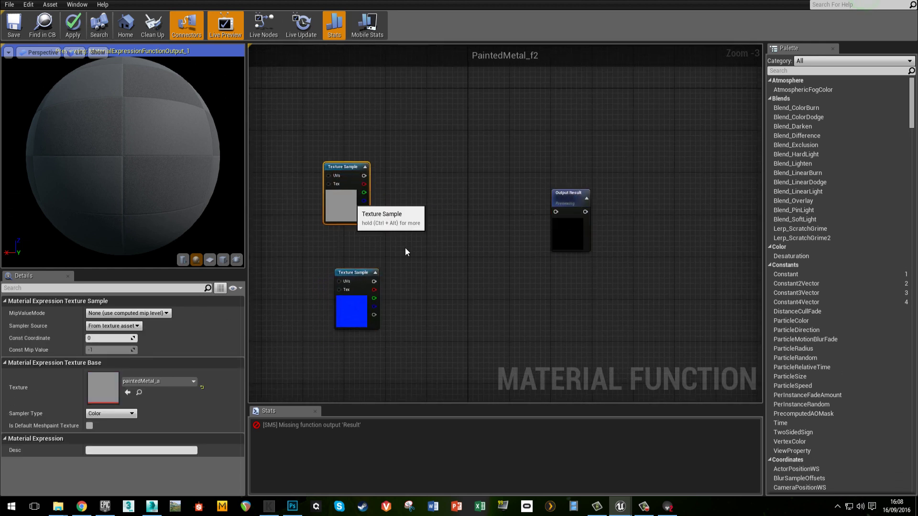
{"action": "left_click", "coordinate": [404, 248]}
{"action": "left_click_drag", "start_coordinate": [362, 275], "coordinate": [348, 274]}
{"action": "left_click", "coordinate": [355, 244]}
{"action": "right_click_drag", "start_coordinate": [355, 243], "coordinate": [495, 251]}
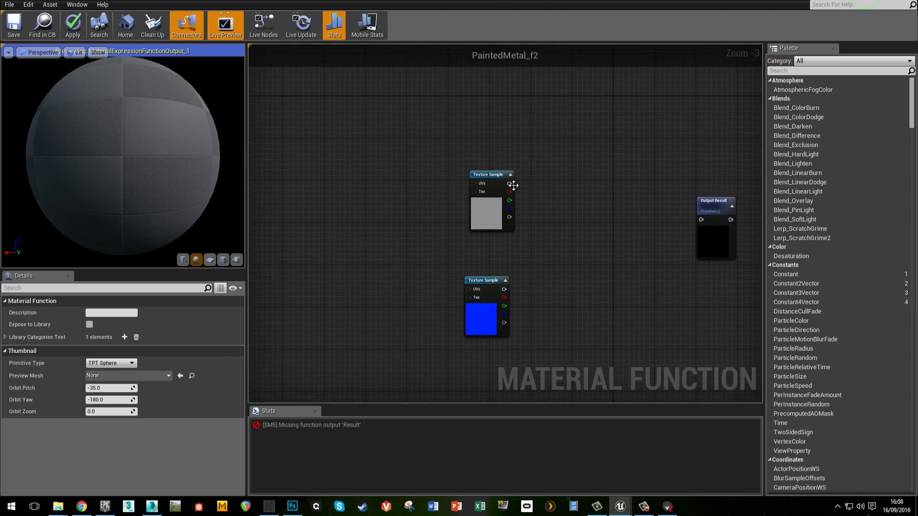
{"action": "left_click", "coordinate": [491, 173]}
{"action": "left_click", "coordinate": [340, 251]}
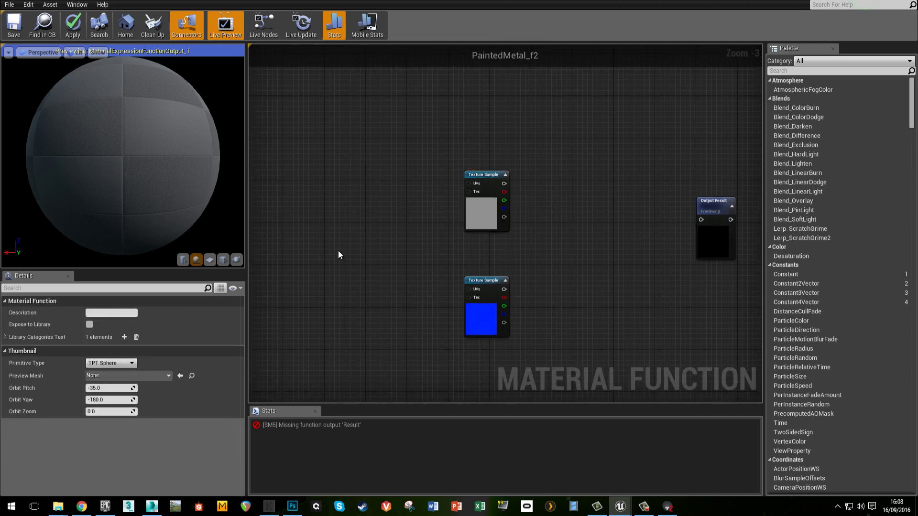
Step: Add a TexCoord node in front of the two Texture Samples, vertically between them
{"action": "key", "text": "u"}
{"action": "left_click", "coordinate": [334, 245]}
{"action": "left_click_drag", "start_coordinate": [347, 251], "coordinate": [341, 230]}
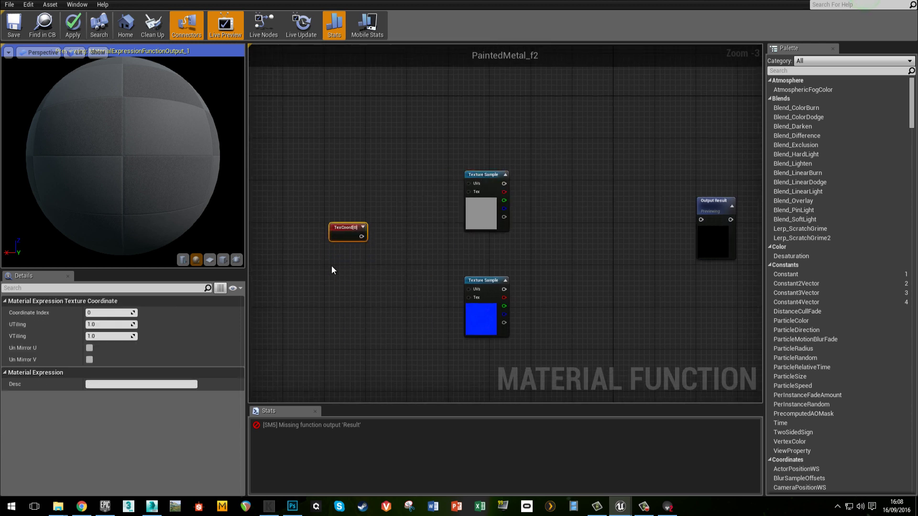
{"action": "right_click_drag", "start_coordinate": [333, 270], "coordinate": [409, 270]}
{"action": "scroll", "coordinate": [421, 261], "scroll_direction": "up", "scroll_amount": 3}
{"action": "left_click", "coordinate": [422, 254]}
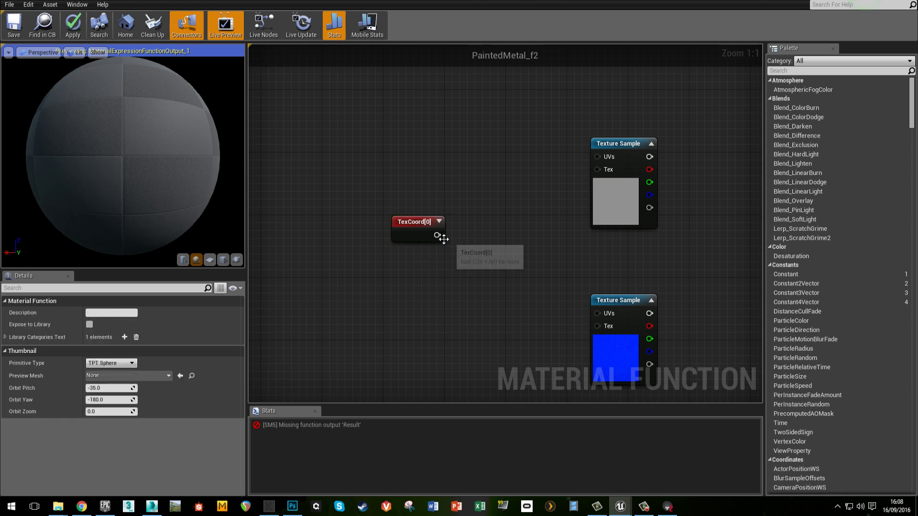
Step: Add a Multiply node beside TexCoord[0] and connect the TexCoord output to its A input
{"action": "left_click", "coordinate": [478, 248]}
{"action": "mouse_move", "coordinate": [483, 251]}
{"action": "left_mouse_down"}
{"action": "mouse_move", "coordinate": [466, 244]}
{"action": "mouse_move", "coordinate": [472, 261]}
{"action": "left_mouse_up"}
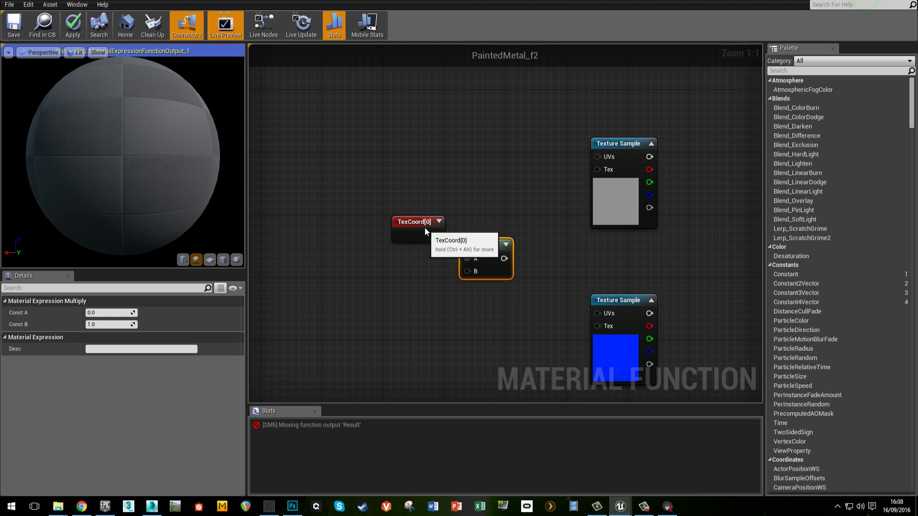
{"action": "left_click", "coordinate": [424, 228]}
{"action": "left_click", "coordinate": [483, 245]}
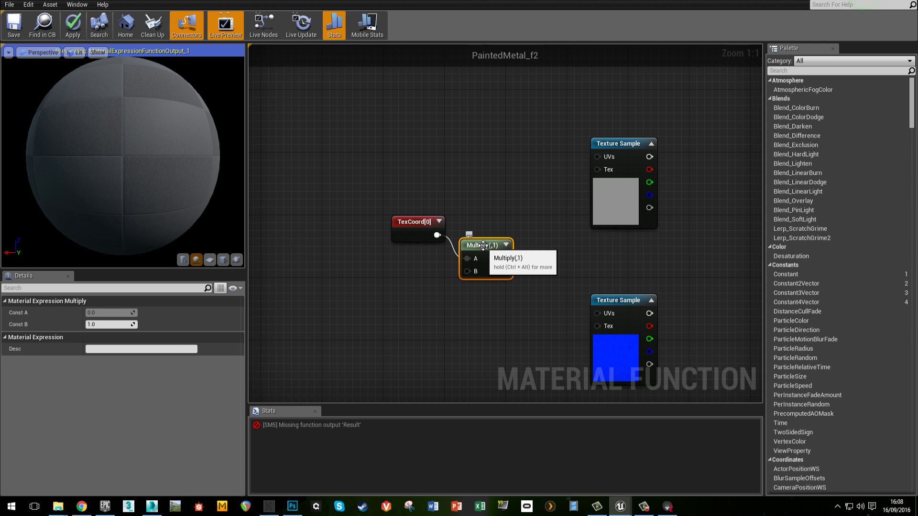
{"action": "left_click", "coordinate": [612, 202]}
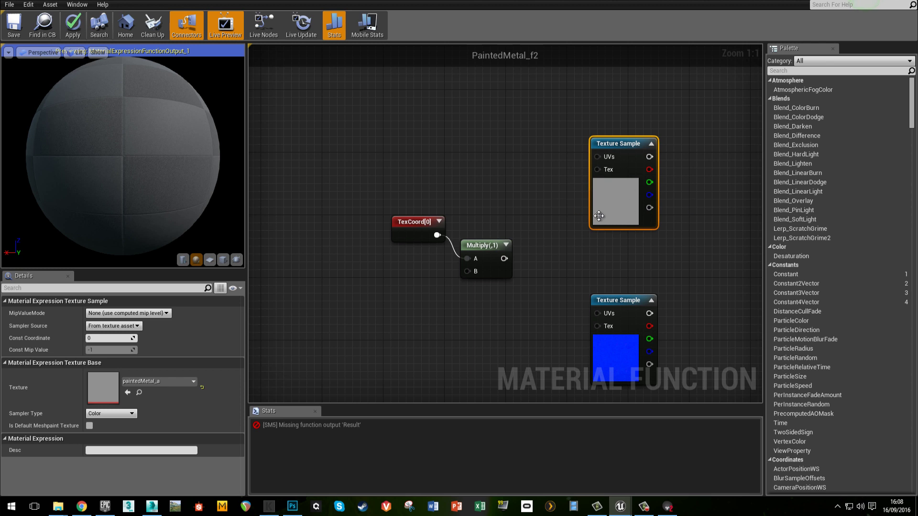
{"action": "left_click", "coordinate": [384, 293]}
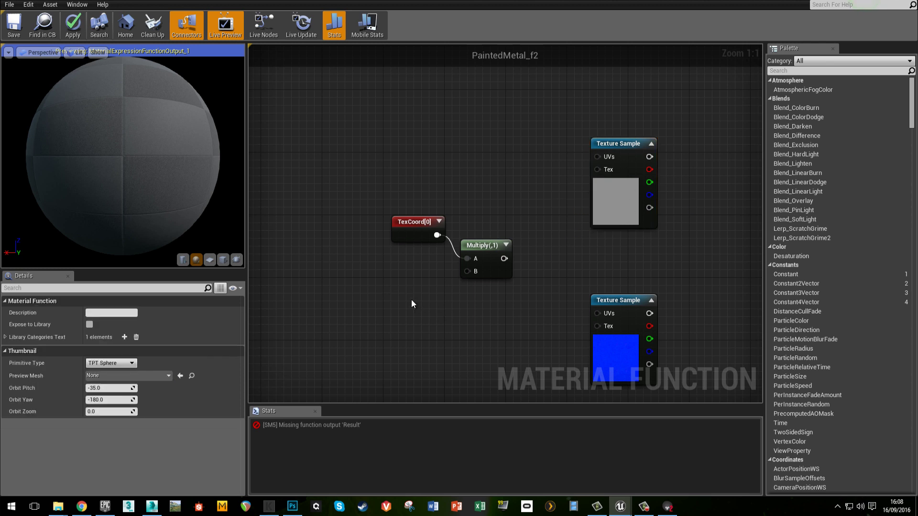
Step: Find FunctionInput among the available nodes, place it below TexCoord[0], and line the two nodes up
{"action": "left_click", "coordinate": [811, 71]}
{"action": "type", "text": "inpu"}
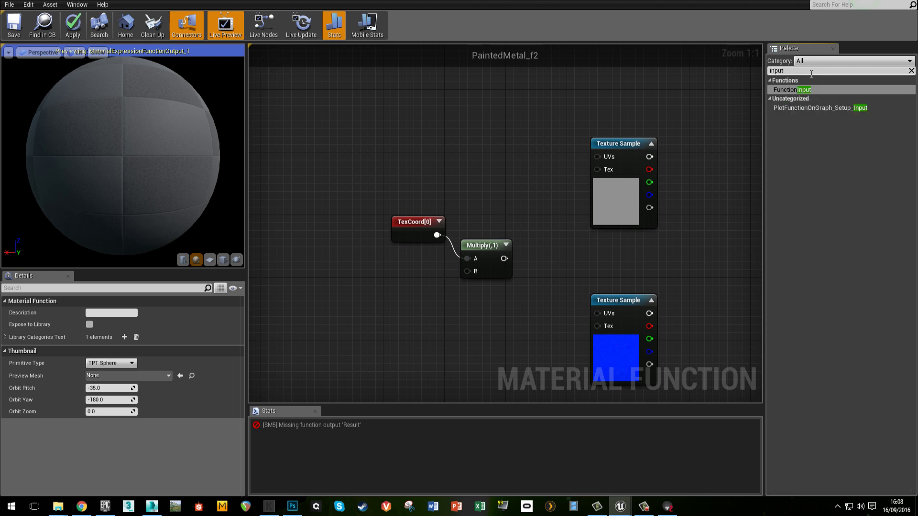
{"action": "type", "text": "t"}
{"action": "left_click_drag", "start_coordinate": [807, 90], "coordinate": [418, 301]}
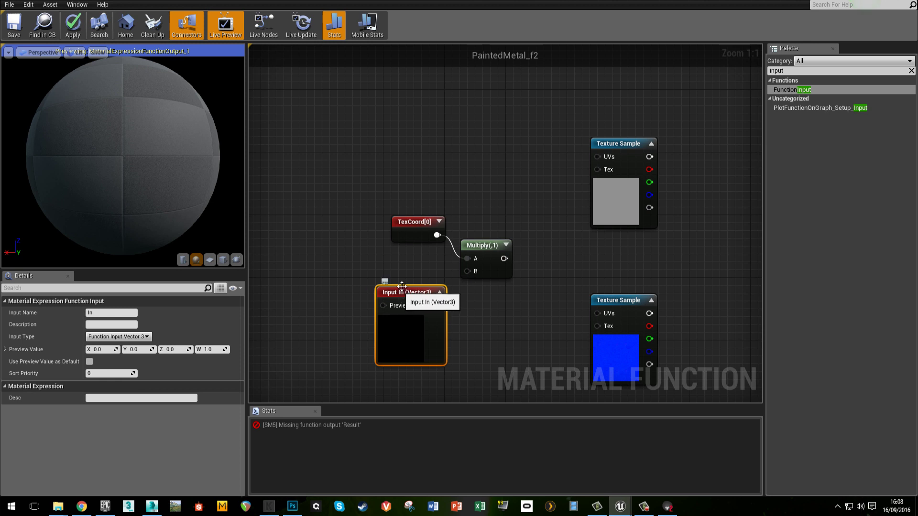
{"action": "left_click_drag", "start_coordinate": [423, 225], "coordinate": [414, 226]}
{"action": "left_click_drag", "start_coordinate": [417, 298], "coordinate": [420, 276]}
{"action": "left_click", "coordinate": [453, 316]}
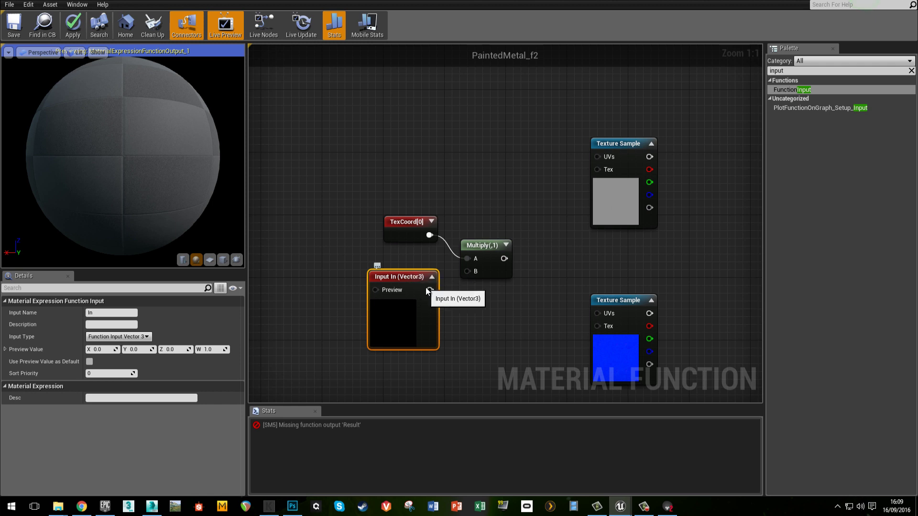
Step: Make the new function input a Scalar with preview value 1.0 in X, Y and Z, used as its default
{"action": "left_click", "coordinate": [129, 337]}
{"action": "left_click", "coordinate": [133, 345]}
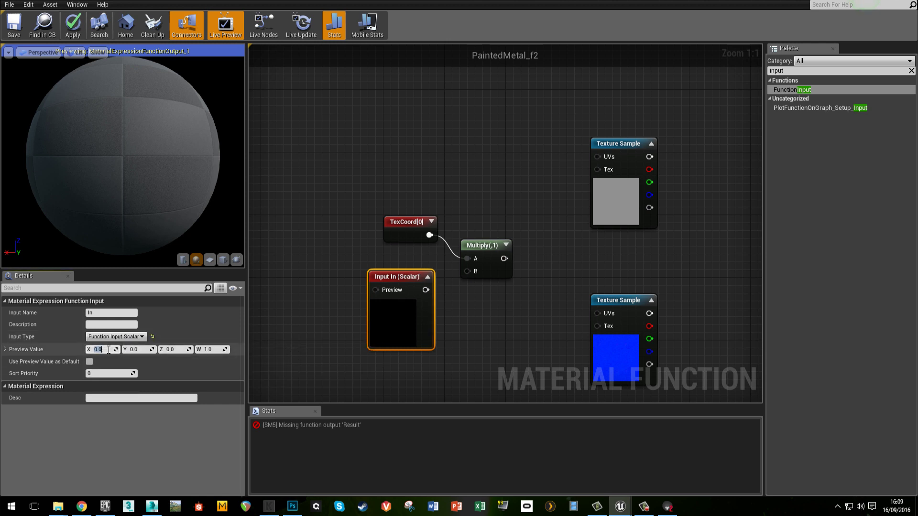
{"action": "type", "text": "1"}
{"action": "key", "text": "Tab"}
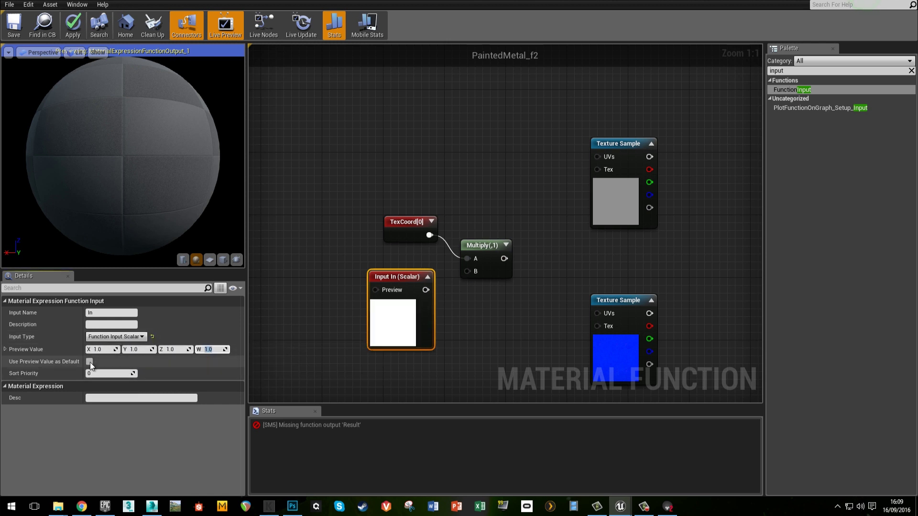
{"action": "left_click", "coordinate": [89, 362]}
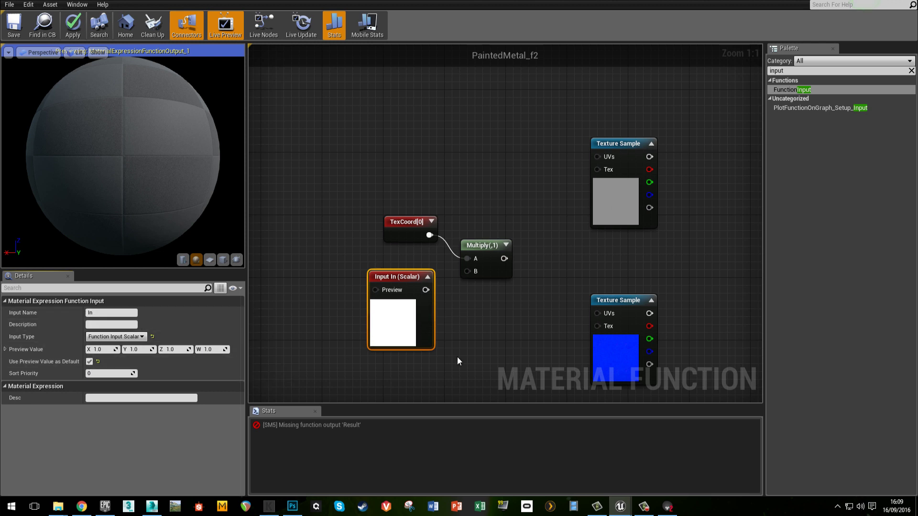
Step: Connect the scalar input to the Multiply node's B input and name it tiling
{"action": "left_click_drag", "start_coordinate": [467, 274], "coordinate": [467, 272]}
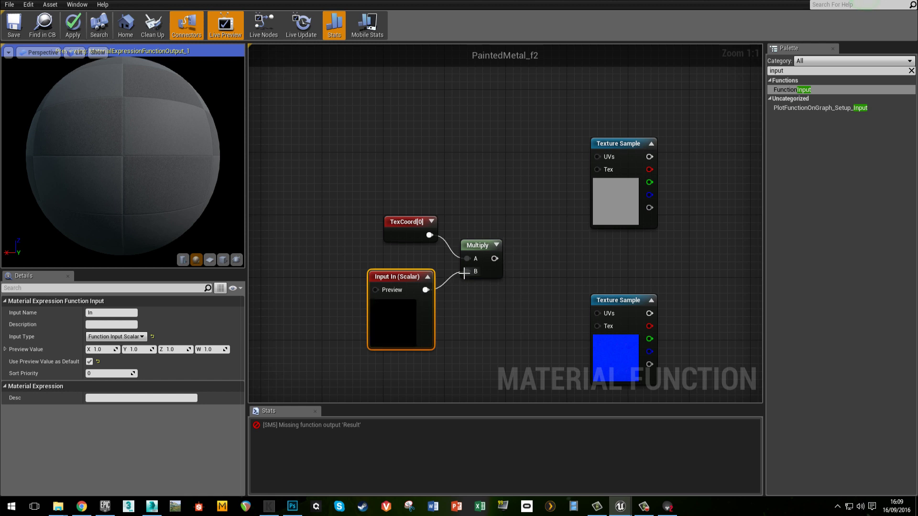
{"action": "left_click", "coordinate": [103, 313]}
{"action": "type", "text": "tilin"}
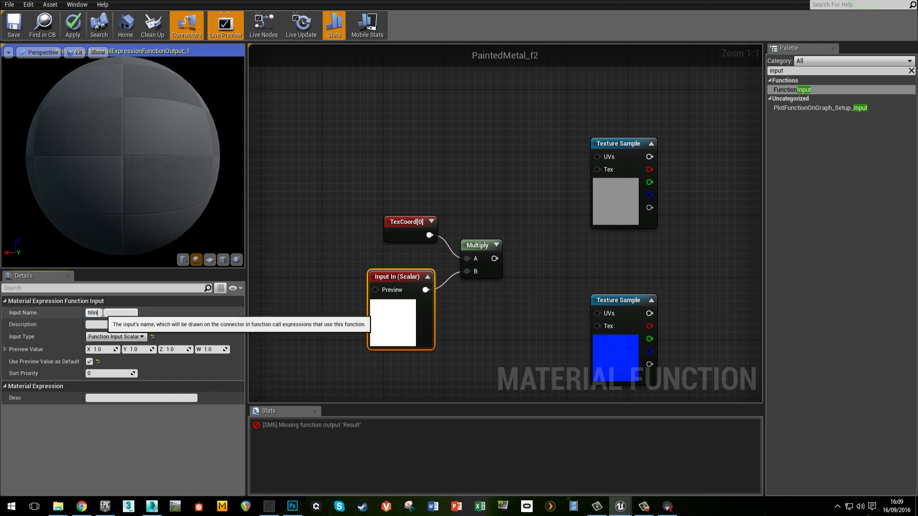
{"action": "type", "text": "g"}
{"action": "key", "text": "Return"}
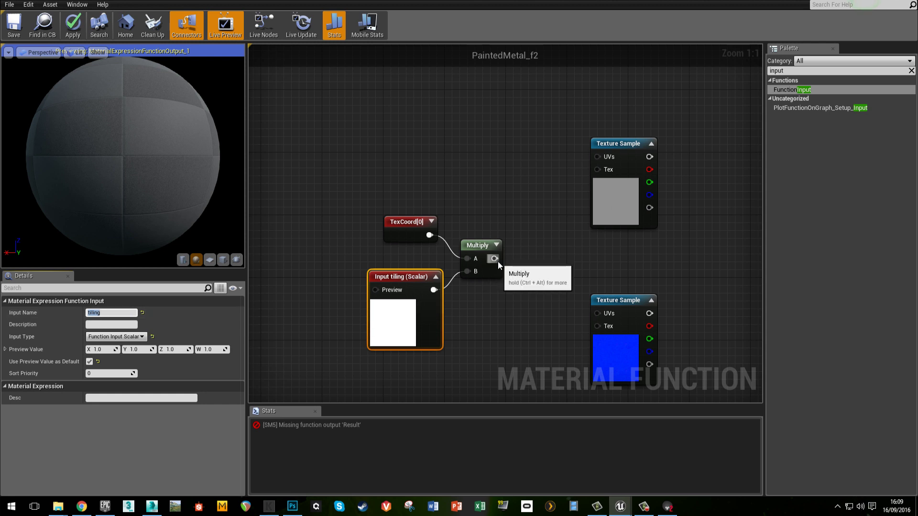
Step: Connect the tiling Multiply's output to the UVs of both Texture Samples
{"action": "left_click_drag", "start_coordinate": [494, 258], "coordinate": [600, 156]}
{"action": "right_click_drag", "start_coordinate": [541, 292], "coordinate": [421, 242]}
{"action": "left_click_drag", "start_coordinate": [374, 209], "coordinate": [481, 267]}
{"action": "left_click", "coordinate": [612, 208]}
{"action": "scroll", "coordinate": [636, 226], "scroll_direction": "down", "scroll_amount": 1}
Step: Move the blue normal Texture Sample farther below the paintedMetal_a sample
{"action": "right_click_drag", "start_coordinate": [636, 227], "coordinate": [464, 280]}
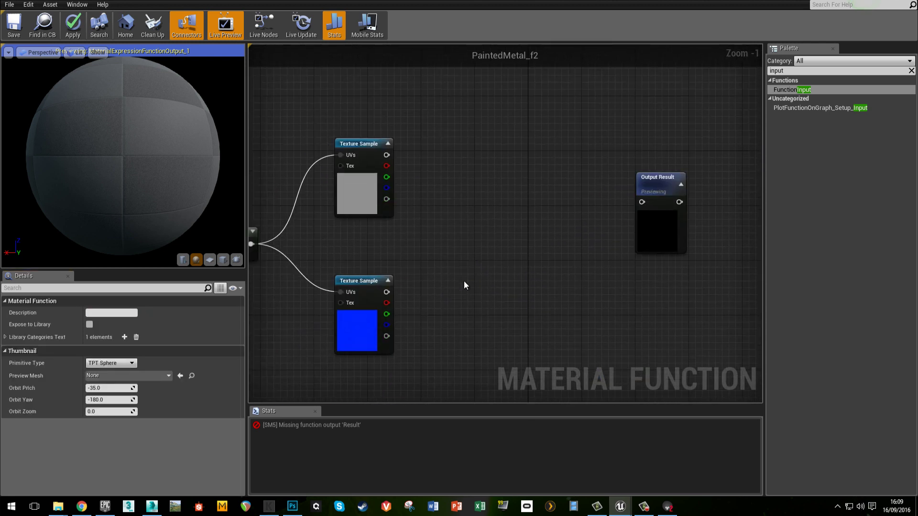
{"action": "scroll", "coordinate": [463, 285], "scroll_direction": "down", "scroll_amount": 1}
{"action": "right_click_drag", "start_coordinate": [411, 210], "coordinate": [469, 209]}
{"action": "left_click", "coordinate": [439, 162]}
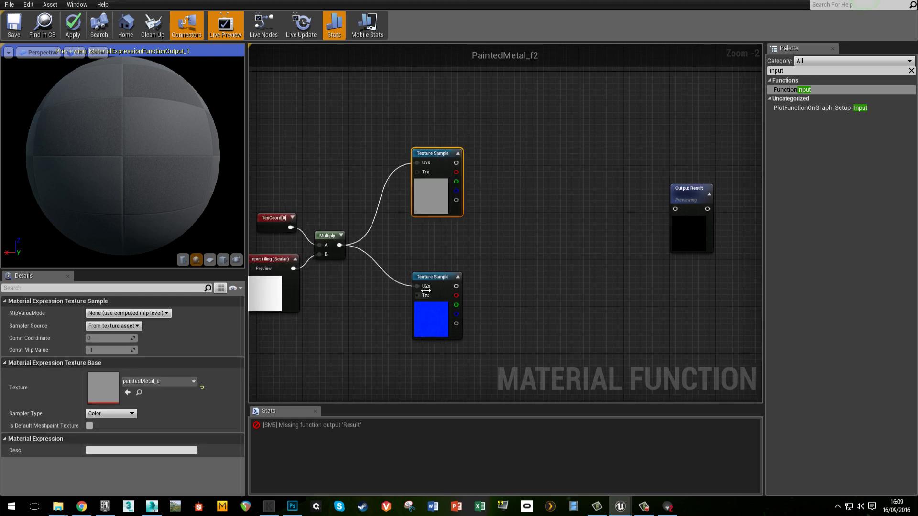
{"action": "left_click_drag", "start_coordinate": [432, 277], "coordinate": [431, 318]}
{"action": "left_click", "coordinate": [497, 203]}
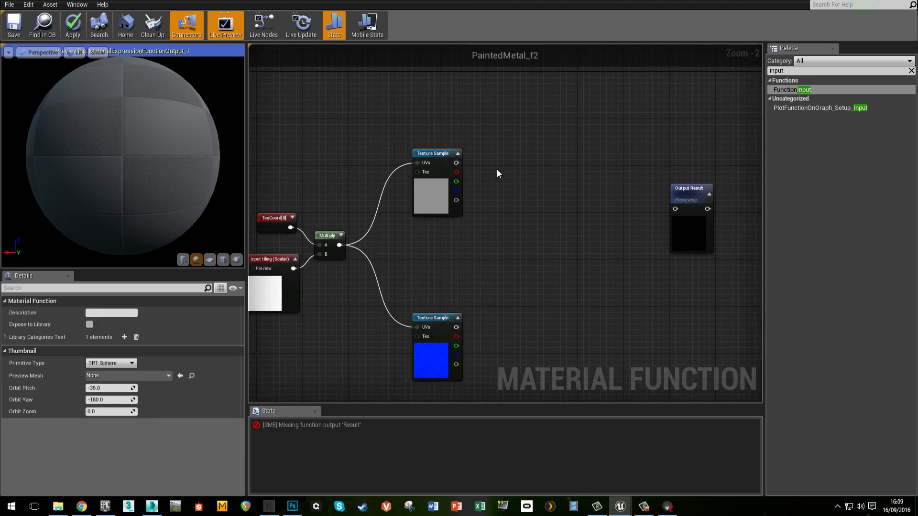
Step: Add a second FunctionInput above the paintedMetal_a Texture Sample and name it tint
{"action": "scroll", "coordinate": [502, 171], "scroll_direction": "up", "scroll_amount": 2}
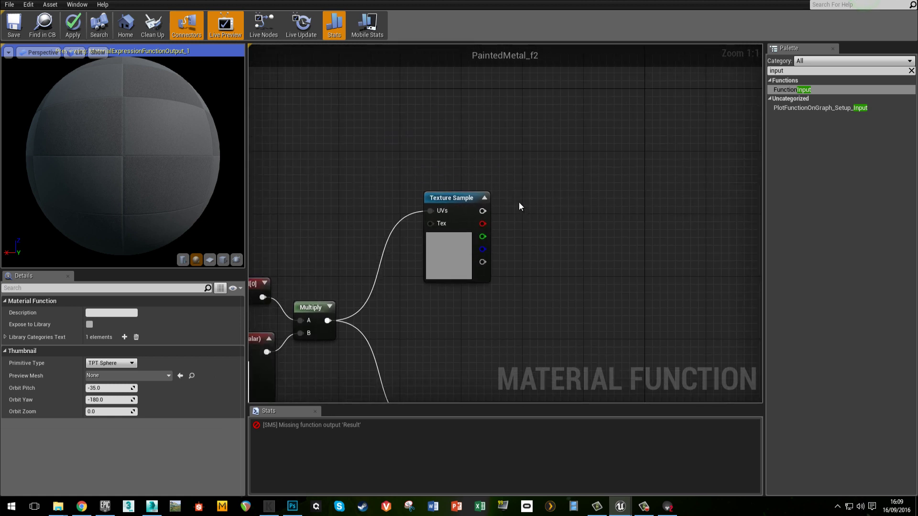
{"action": "right_click_drag", "start_coordinate": [532, 200], "coordinate": [552, 247]}
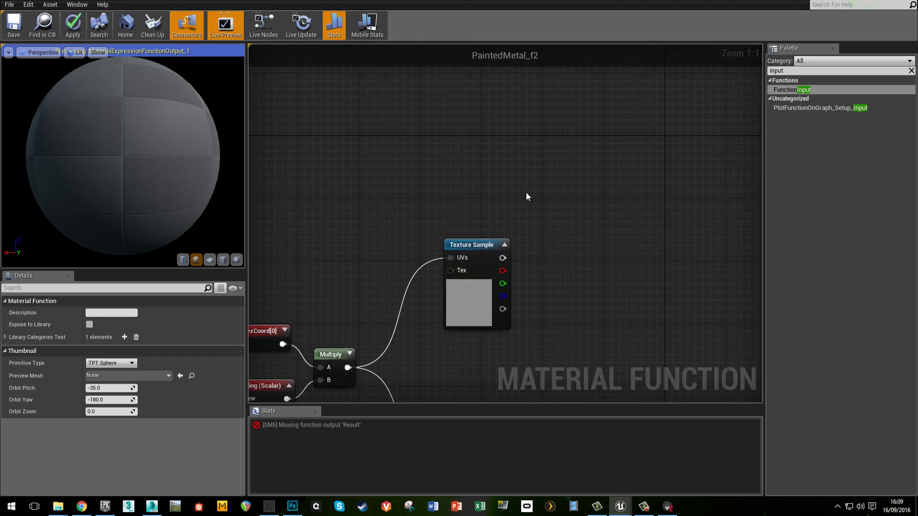
{"action": "left_click_drag", "start_coordinate": [791, 89], "coordinate": [473, 134]}
{"action": "left_click", "coordinate": [573, 202]}
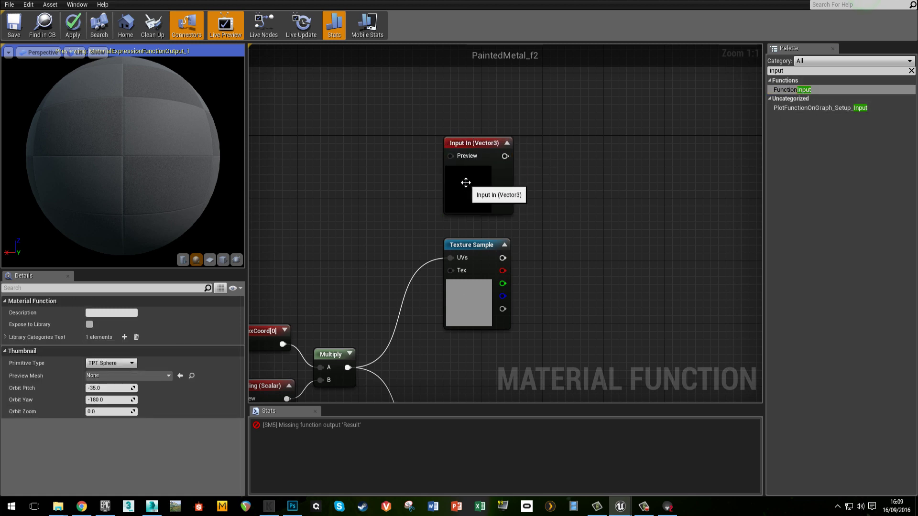
{"action": "left_click", "coordinate": [466, 183]}
{"action": "left_click", "coordinate": [102, 312]}
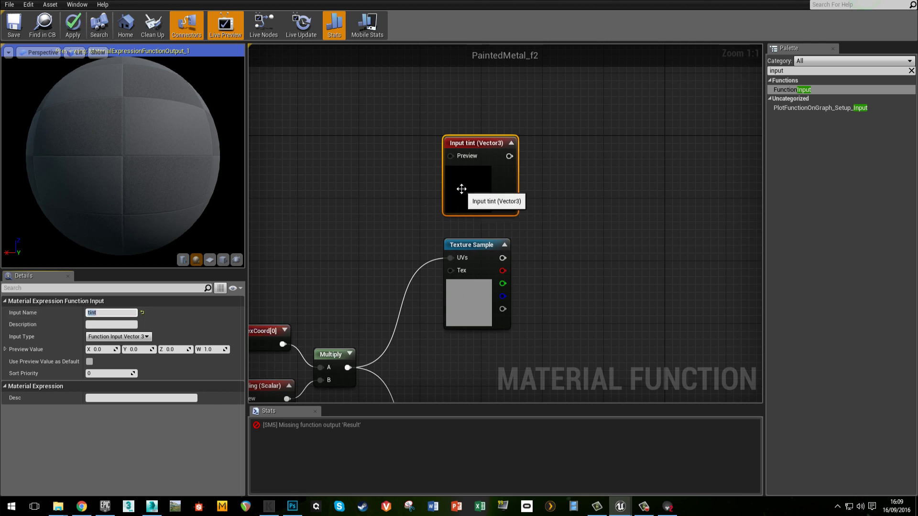
Step: Set the tint input's preview value to 1.0 in X, Y and Z
{"action": "type", "text": "1"}
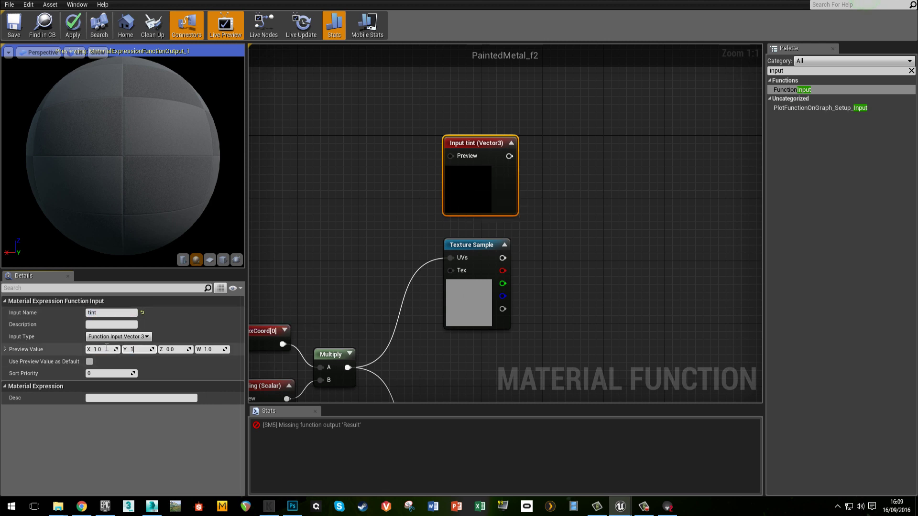
{"action": "key", "text": "Tab"}
{"action": "type", "text": "1"}
{"action": "key", "text": "Tab"}
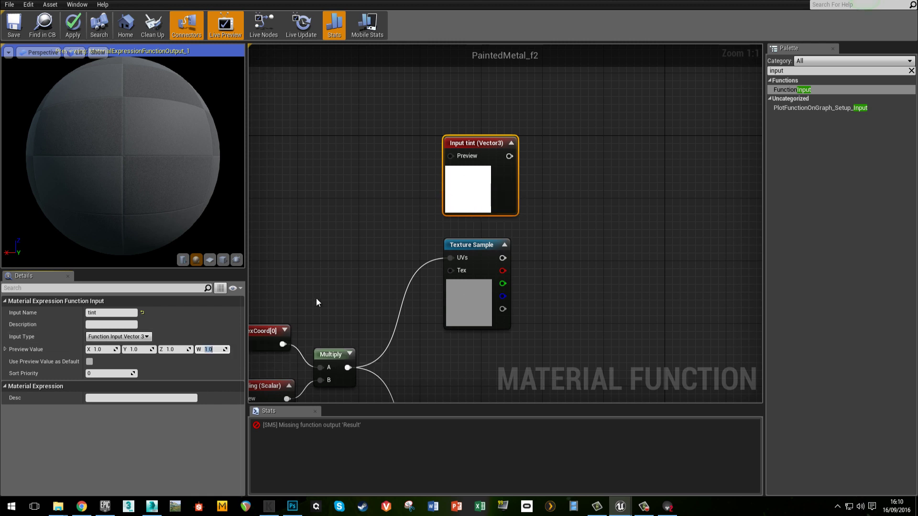
{"action": "left_click", "coordinate": [613, 258]}
Step: Add a Multiply node with tint connected to A and the paintedMetal_a colour output connected to B
{"action": "right_click_drag", "start_coordinate": [612, 258], "coordinate": [553, 247]}
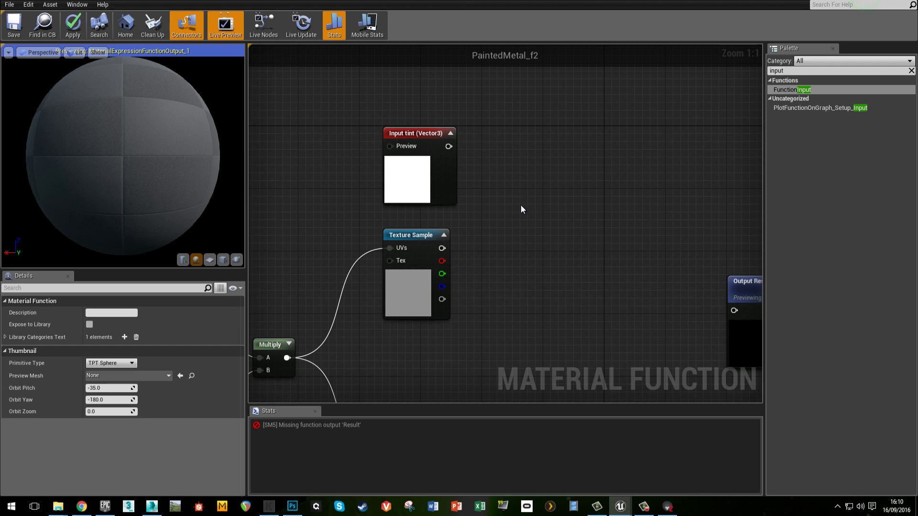
{"action": "left_click", "coordinate": [520, 205]}
{"action": "left_click_drag", "start_coordinate": [441, 248], "coordinate": [448, 146]}
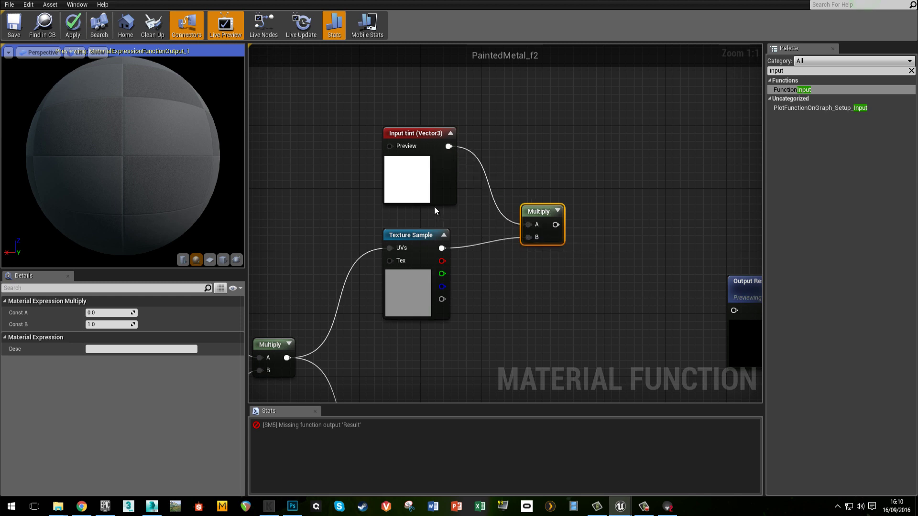
{"action": "left_click", "coordinate": [416, 289]}
{"action": "left_click", "coordinate": [528, 311]}
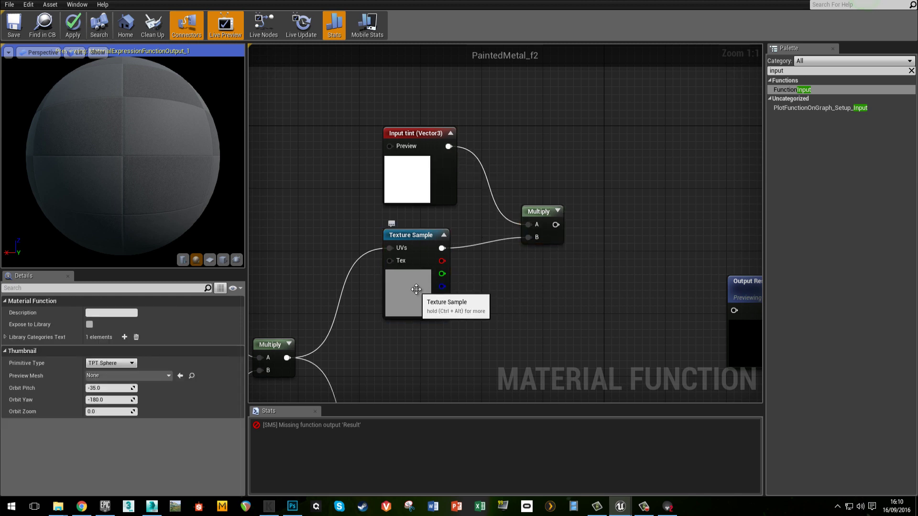
Step: Move the Output Result node farther away from the tint Multiply to make room between them
{"action": "right_click_drag", "start_coordinate": [570, 296], "coordinate": [472, 295]}
{"action": "left_click_drag", "start_coordinate": [656, 288], "coordinate": [701, 288]}
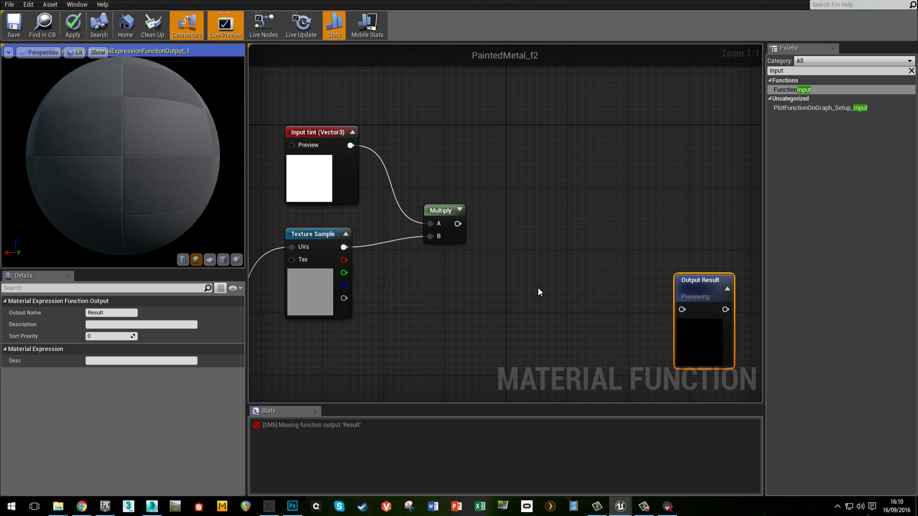
{"action": "left_click", "coordinate": [538, 289]}
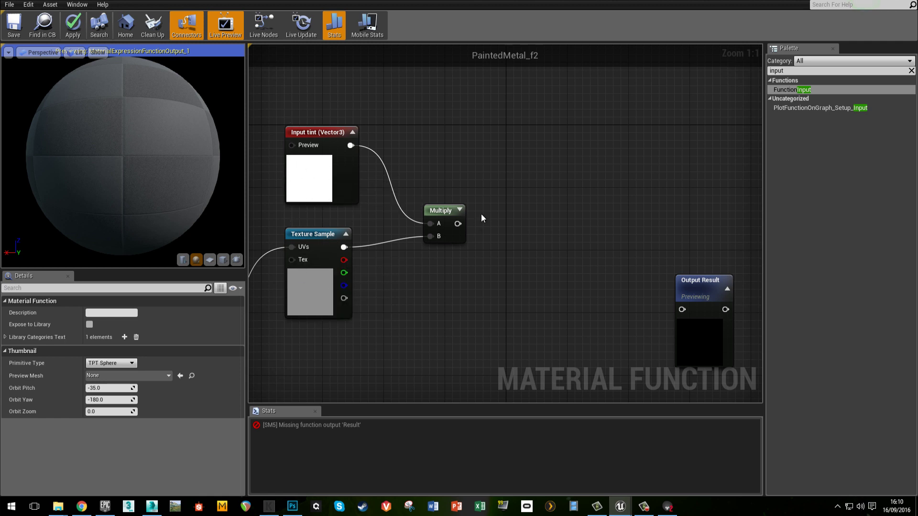
{"action": "left_click", "coordinate": [436, 213]}
{"action": "left_click", "coordinate": [526, 249]}
Step: Add a MakeMaterialAttributes node between the tint Multiply and the Output Result node
{"action": "right_click_drag", "start_coordinate": [526, 249], "coordinate": [444, 199]}
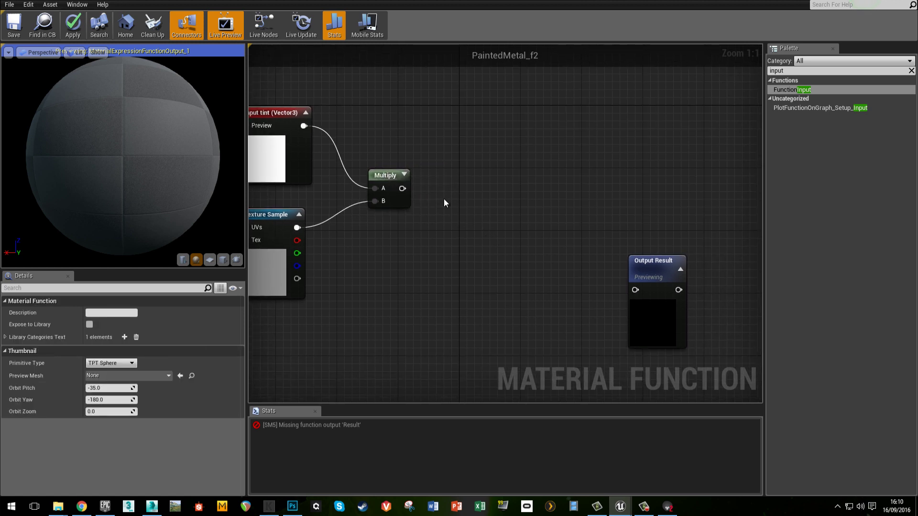
{"action": "right_click", "coordinate": [507, 291]}
{"action": "type", "text": "make"}
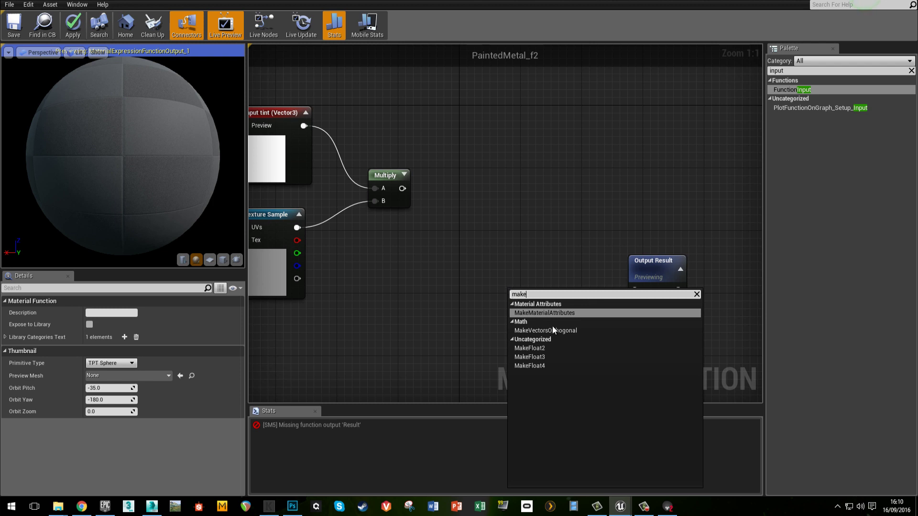
{"action": "left_click", "coordinate": [552, 314]}
{"action": "right_click_drag", "start_coordinate": [547, 301], "coordinate": [562, 208]}
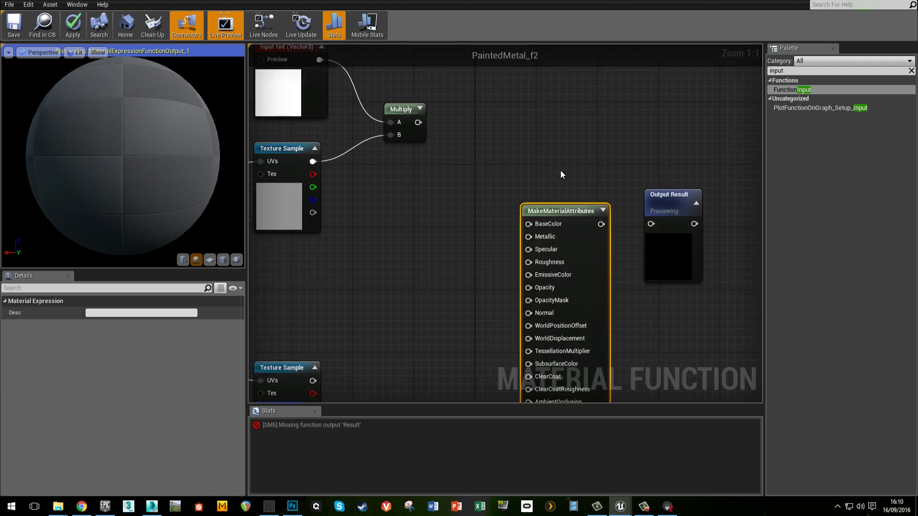
Step: Move MakeMaterialAttributes up, connect the tint Multiply to its BaseColor, and connect its output to the Output Result node
{"action": "left_click_drag", "start_coordinate": [560, 211], "coordinate": [559, 162]}
{"action": "scroll", "coordinate": [559, 161], "scroll_direction": "down", "scroll_amount": 2}
{"action": "scroll", "coordinate": [478, 179], "scroll_direction": "up", "scroll_amount": 2}
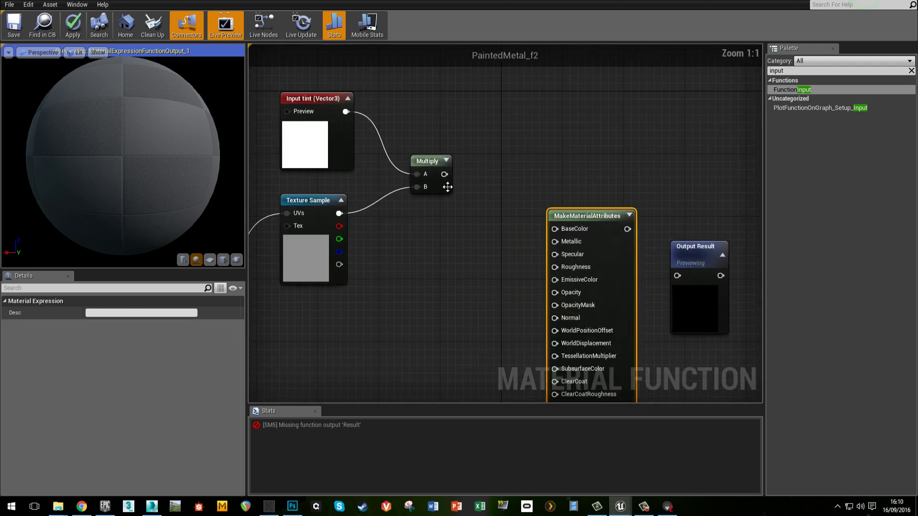
{"action": "left_click_drag", "start_coordinate": [444, 174], "coordinate": [547, 226]}
{"action": "right_click_drag", "start_coordinate": [443, 264], "coordinate": [326, 220]}
{"action": "left_click", "coordinate": [601, 208]}
{"action": "left_click_drag", "start_coordinate": [510, 185], "coordinate": [560, 200]}
{"action": "left_click", "coordinate": [476, 255]}
Step: Add a Constant node with value 0, connect it to Metallic on MakeMaterialAttributes, and place it closer to that input
{"action": "right_click_drag", "start_coordinate": [360, 273], "coordinate": [517, 233]}
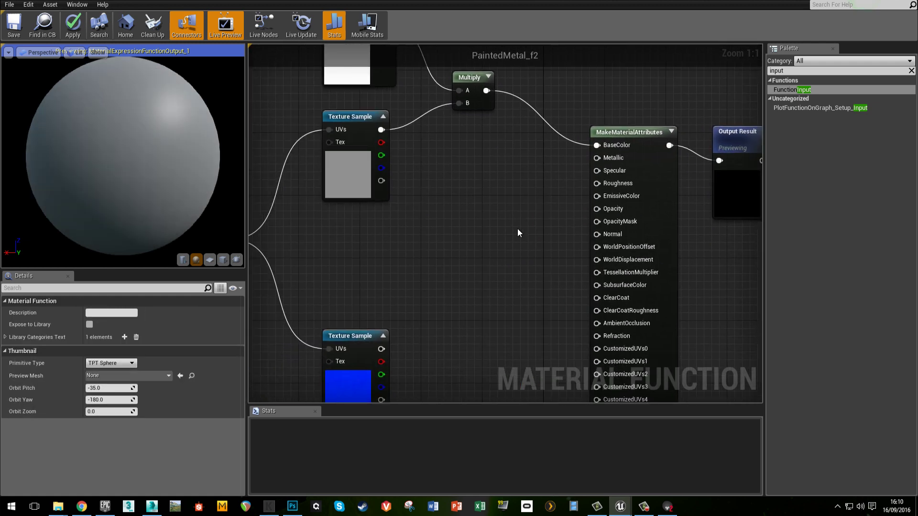
{"action": "scroll", "coordinate": [517, 229], "scroll_direction": "down", "scroll_amount": 1}
{"action": "scroll", "coordinate": [477, 239], "scroll_direction": "down", "scroll_amount": 1}
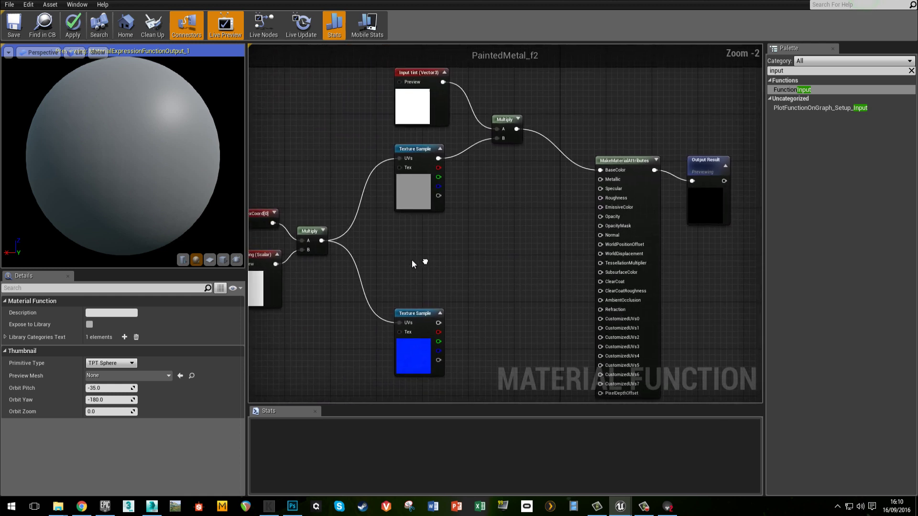
{"action": "left_click", "coordinate": [421, 245]}
{"action": "left_click_drag", "start_coordinate": [431, 258], "coordinate": [604, 180]}
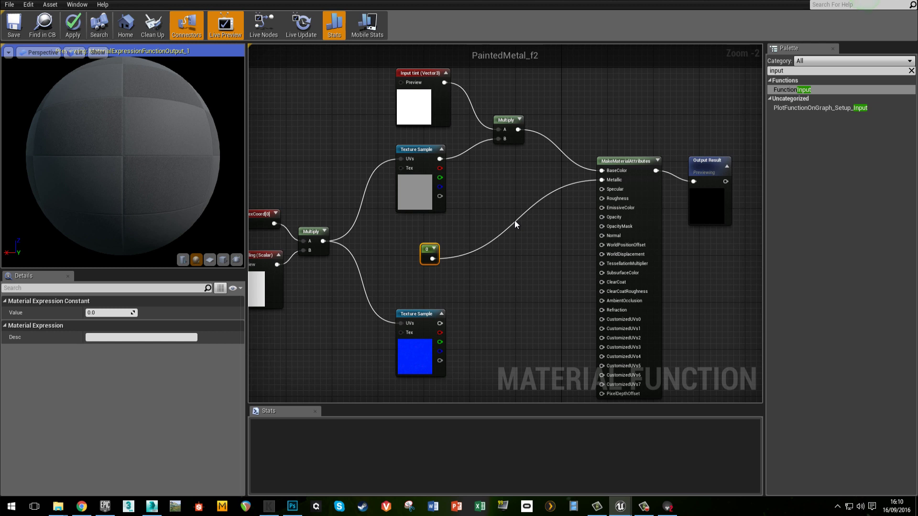
{"action": "left_click_drag", "start_coordinate": [425, 246], "coordinate": [525, 199]}
{"action": "left_click", "coordinate": [484, 243]}
Step: Add an unconnected Add node in the space between the two Texture Samples and MakeMaterialAttributes, just below the constant
{"action": "left_click", "coordinate": [450, 242]}
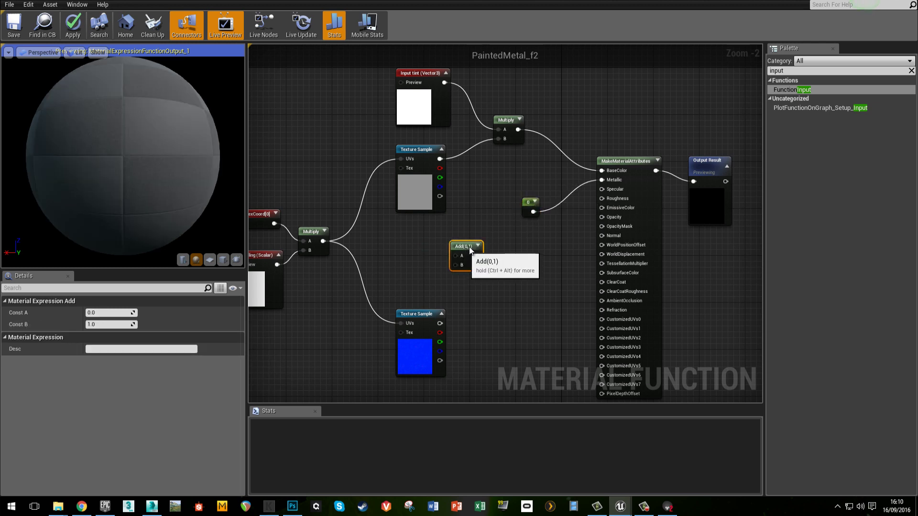
{"action": "left_click_drag", "start_coordinate": [465, 247], "coordinate": [479, 237]}
{"action": "left_click", "coordinate": [434, 256]}
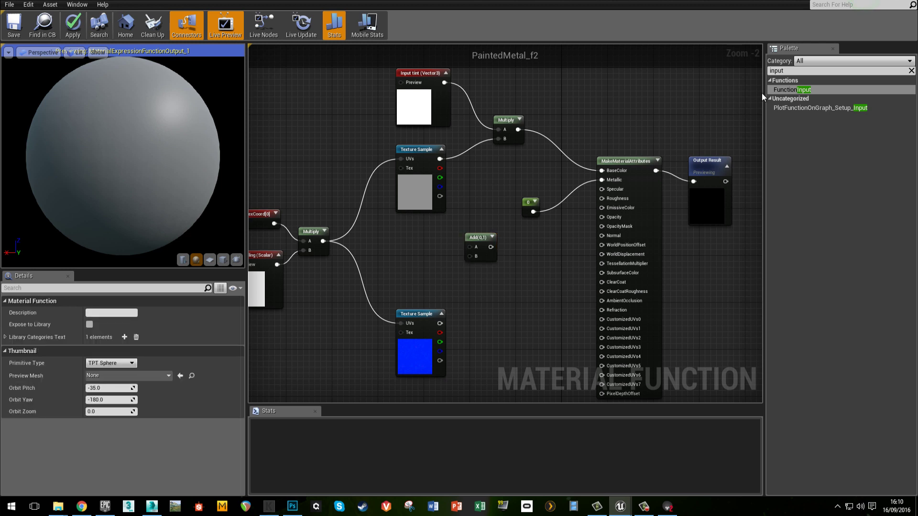
Step: Place a new FunctionInput node between the two Texture Samples, beside the Add node
{"action": "left_click_drag", "start_coordinate": [792, 88], "coordinate": [395, 258]}
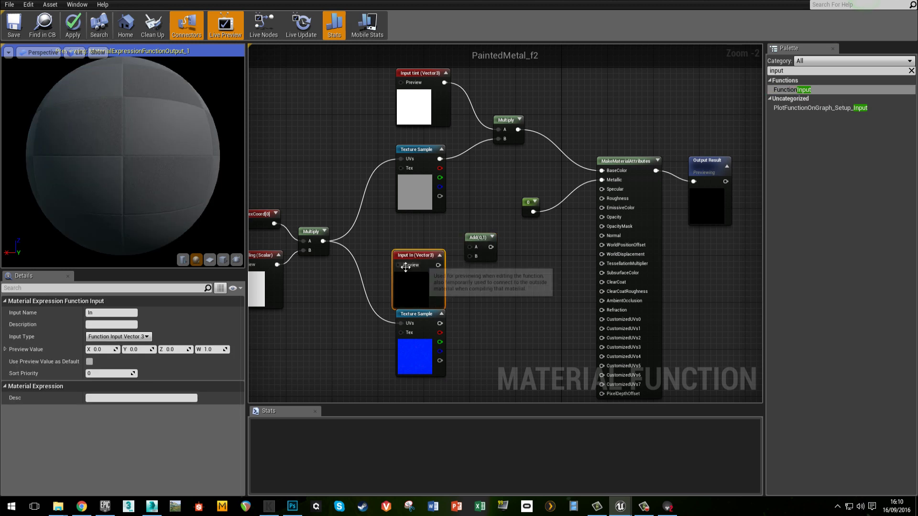
Step: Name the selected function input roughness and set its input type to Function Input Scalar
{"action": "left_click", "coordinate": [109, 313]}
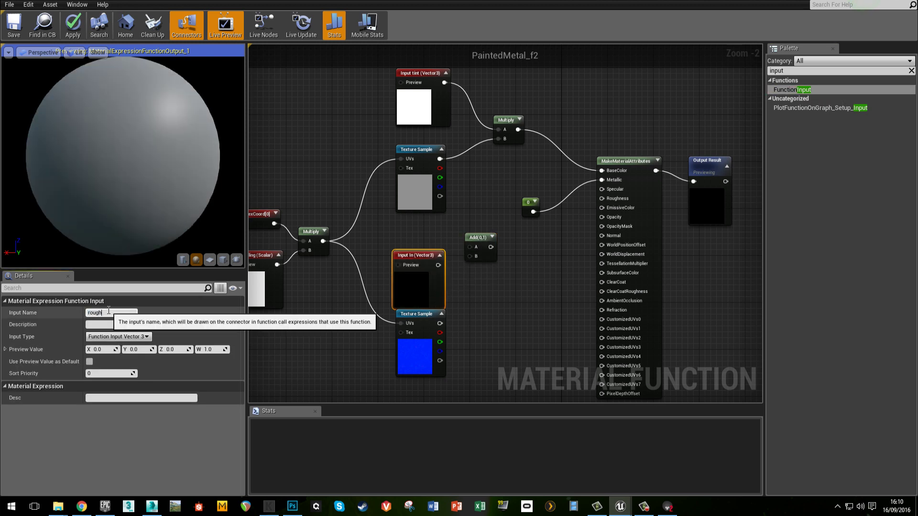
{"action": "type", "text": "roughness"}
{"action": "key", "text": "Return"}
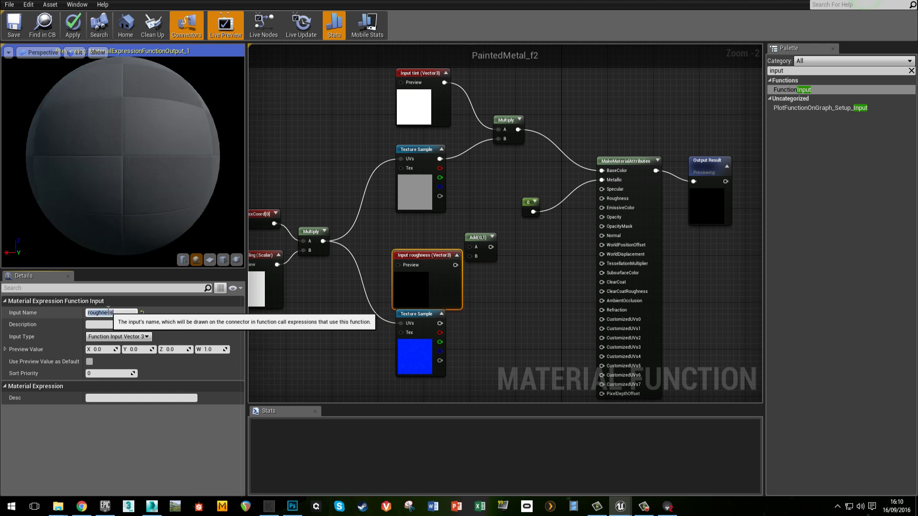
{"action": "left_click", "coordinate": [105, 348]}
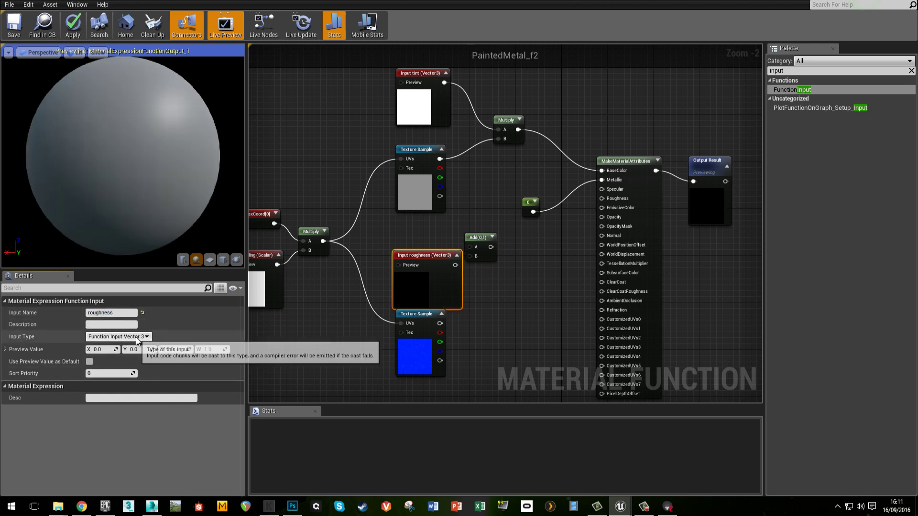
{"action": "left_click", "coordinate": [117, 336]}
{"action": "left_click", "coordinate": [115, 346]}
Step: Wire the base colour texture's alpha and the roughness input into the Add node, and collapse the input's preview
{"action": "scroll", "coordinate": [441, 275], "scroll_direction": "up", "scroll_amount": 2}
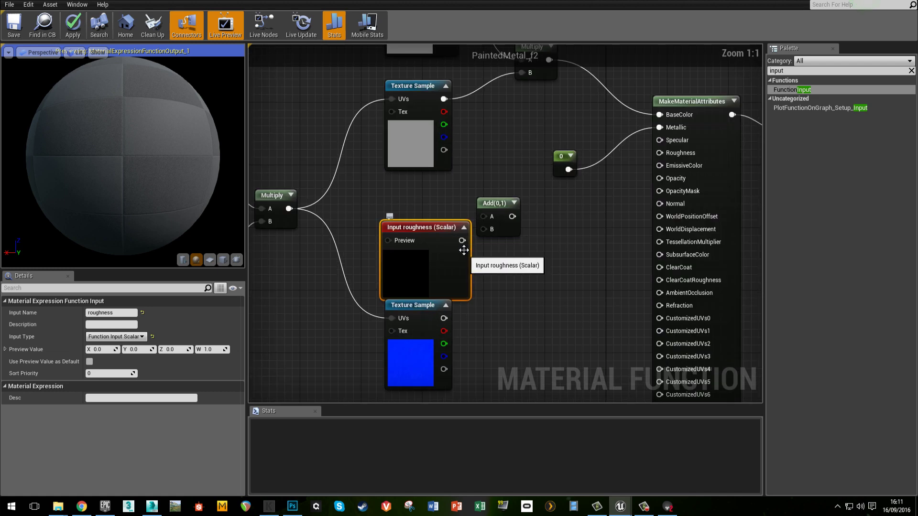
{"action": "left_click_drag", "start_coordinate": [461, 240], "coordinate": [444, 149]}
{"action": "left_click", "coordinate": [464, 227]}
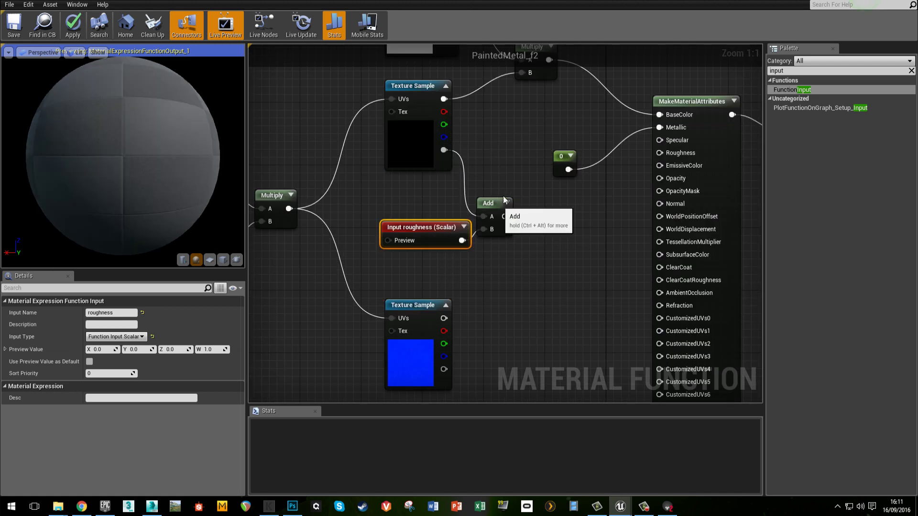
{"action": "left_click_drag", "start_coordinate": [500, 201], "coordinate": [508, 185]}
Step: Add a Clamp node fed by the Add node, align it, and connect it to Roughness on MakeMaterialAttributes
{"action": "right_click_drag", "start_coordinate": [566, 186], "coordinate": [516, 233]}
{"action": "left_click_drag", "start_coordinate": [459, 243], "coordinate": [490, 248]}
{"action": "type", "text": "clamp"}
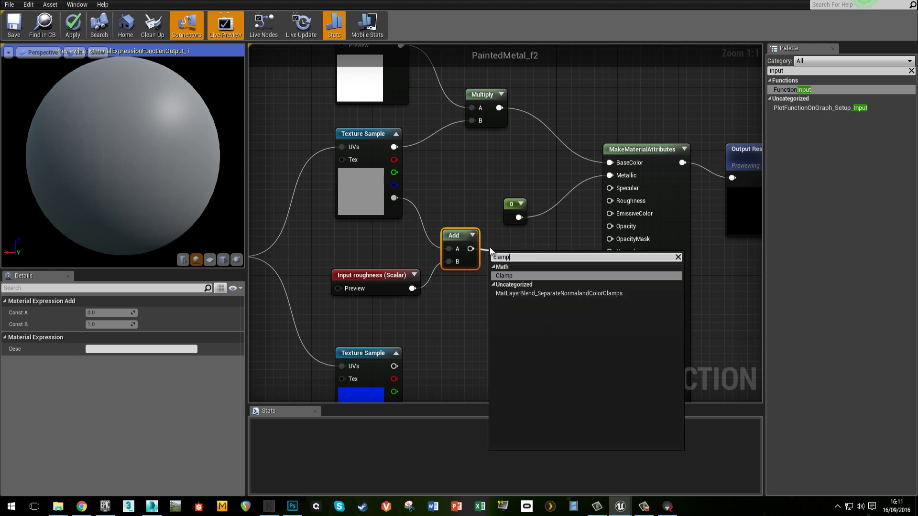
{"action": "key", "text": "Return"}
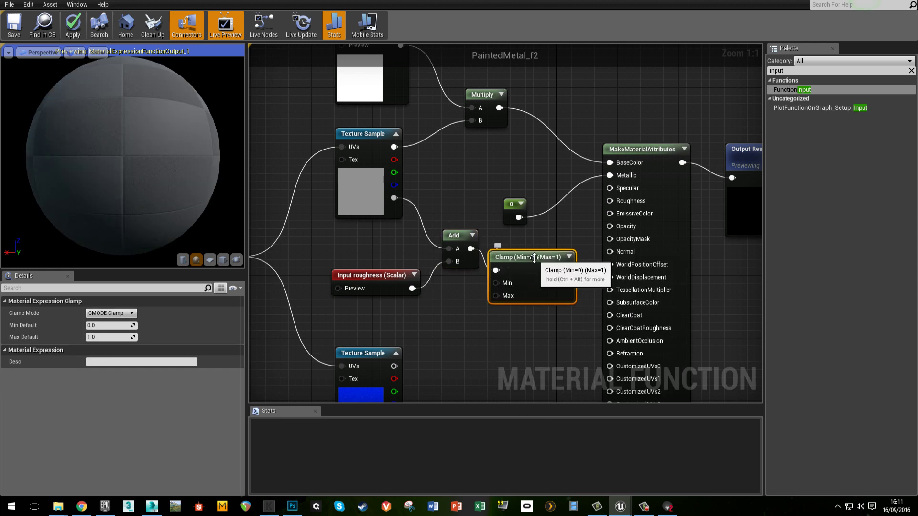
{"action": "left_click_drag", "start_coordinate": [568, 266], "coordinate": [609, 200]}
{"action": "left_click_drag", "start_coordinate": [542, 251], "coordinate": [540, 238]}
{"action": "left_click", "coordinate": [512, 334]}
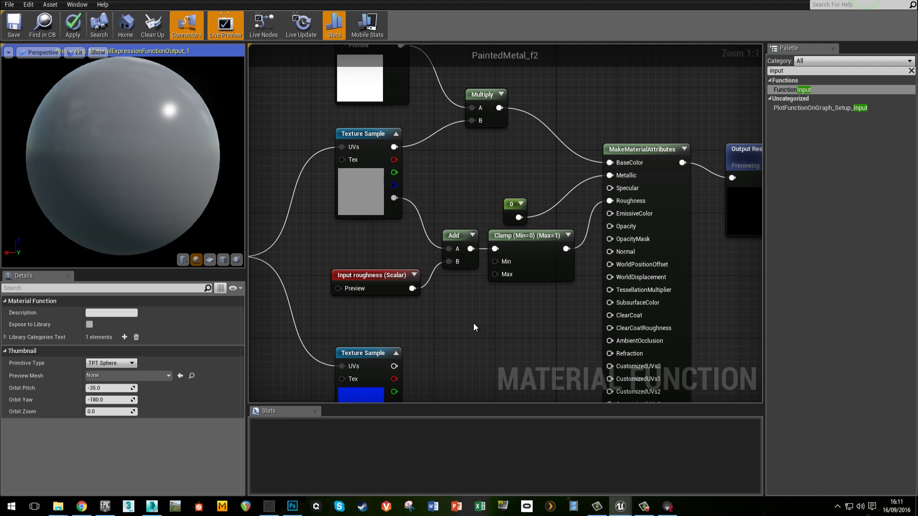
Step: Move the blue normal map Texture Sample slightly down and away from the roughness nodes
{"action": "right_click_drag", "start_coordinate": [473, 322], "coordinate": [520, 234]}
{"action": "scroll", "coordinate": [520, 234], "scroll_direction": "down", "scroll_amount": 1}
{"action": "right_click_drag", "start_coordinate": [484, 270], "coordinate": [508, 264]}
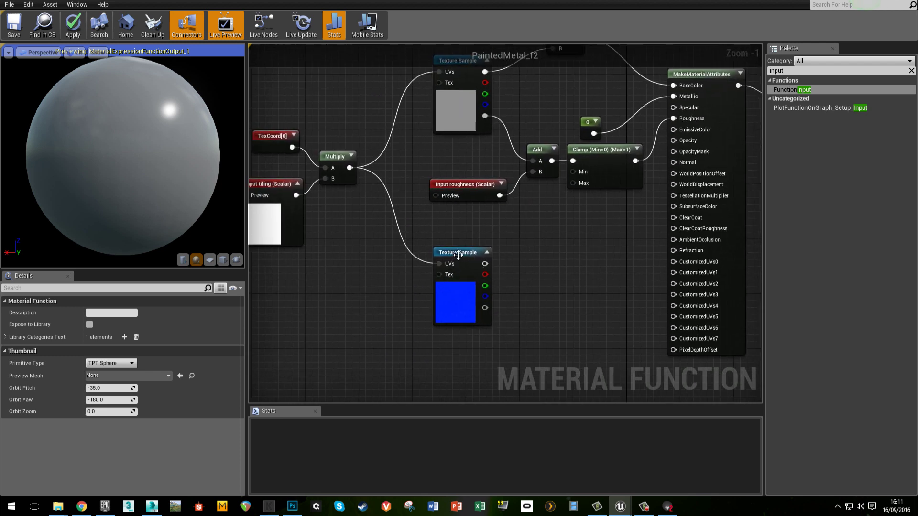
{"action": "left_click_drag", "start_coordinate": [458, 255], "coordinate": [431, 269]}
{"action": "left_click", "coordinate": [481, 320]}
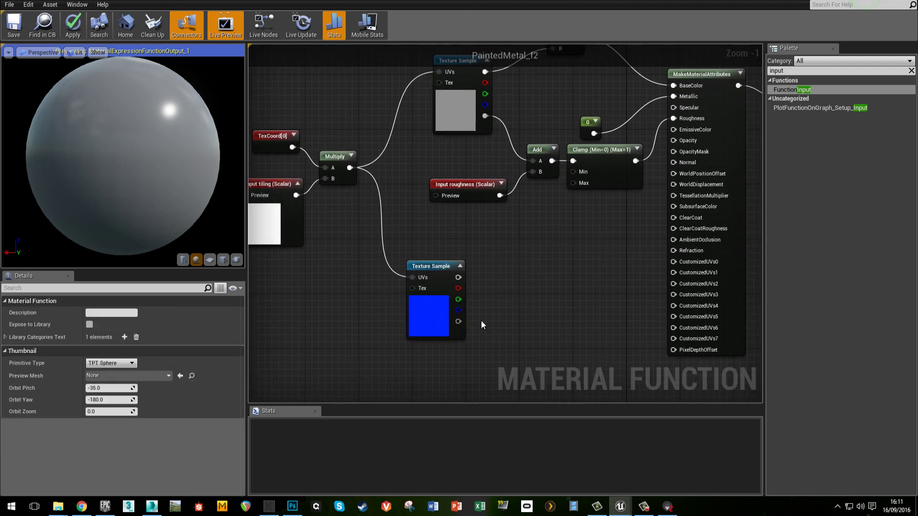
Step: Add a scalar function input below the normal map Texture Sample and name it nrmstreight
{"action": "right_click_drag", "start_coordinate": [498, 308], "coordinate": [520, 262]}
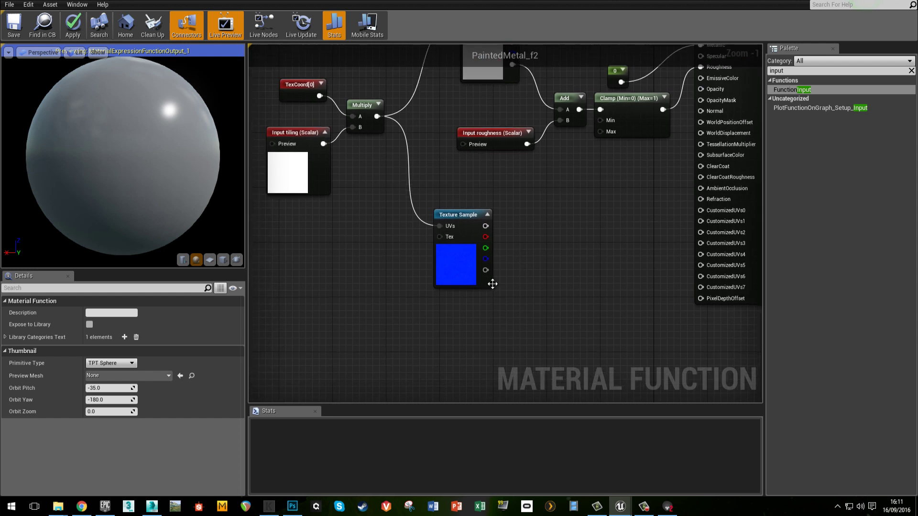
{"action": "left_click_drag", "start_coordinate": [792, 90], "coordinate": [445, 315]}
{"action": "left_click", "coordinate": [117, 337]}
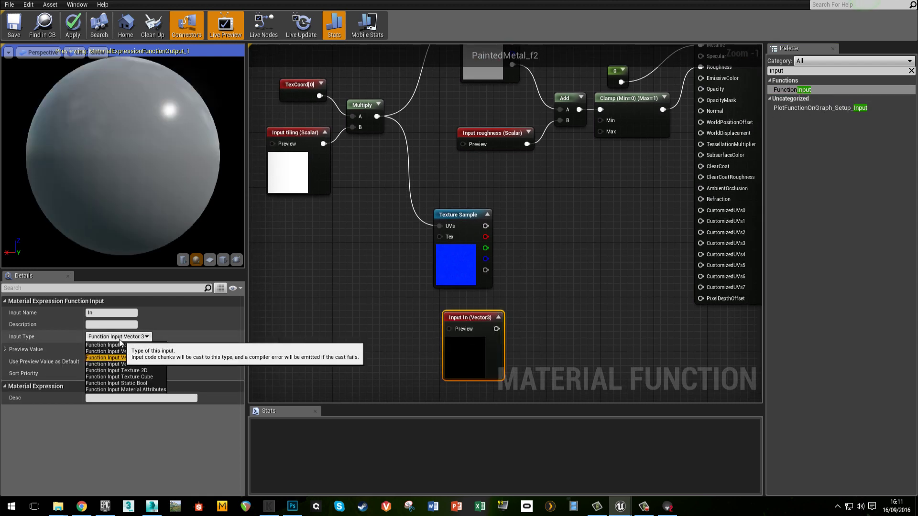
{"action": "left_click", "coordinate": [115, 345]}
{"action": "left_click", "coordinate": [106, 311]}
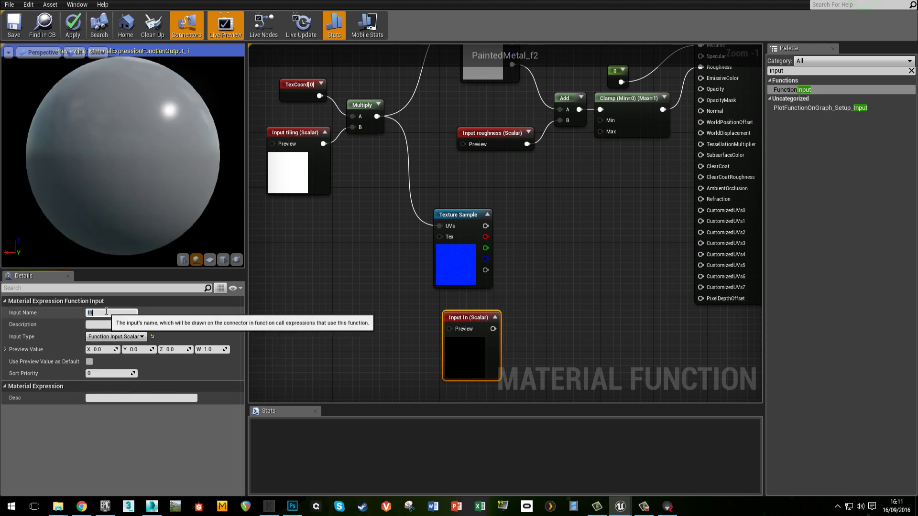
{"action": "type", "text": "nrmstreight"}
{"action": "key", "text": "Return"}
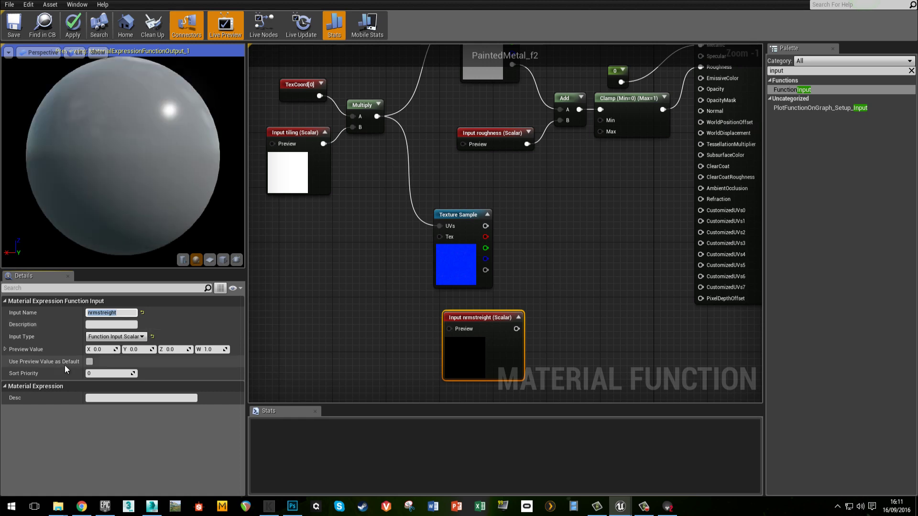
Step: Set the nrmstreight input's preview values to 1, use the preview value as default, and position the node under the normal texture
{"action": "type", "text": "1"}
{"action": "key", "text": "Tab"}
{"action": "type", "text": "1"}
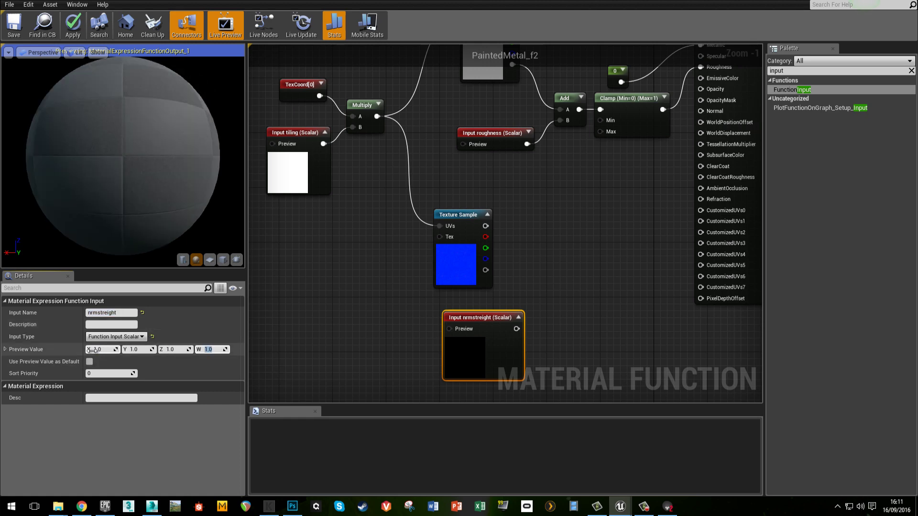
{"action": "left_click", "coordinate": [631, 284]}
{"action": "right_click_drag", "start_coordinate": [631, 284], "coordinate": [548, 243]}
{"action": "scroll", "coordinate": [421, 292], "scroll_direction": "up", "scroll_amount": 1}
{"action": "left_click_drag", "start_coordinate": [409, 270], "coordinate": [389, 268]}
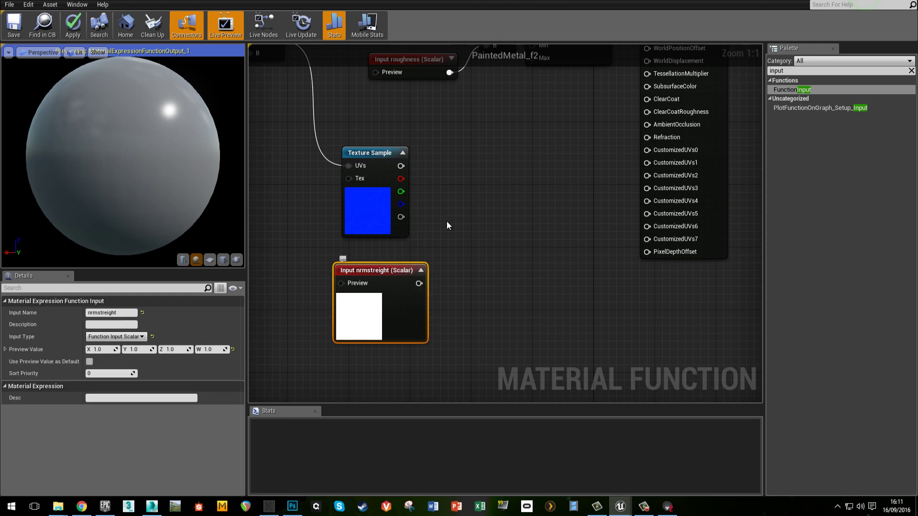
{"action": "left_click", "coordinate": [89, 362]}
{"action": "left_click", "coordinate": [449, 245]}
Step: Add two Multiply nodes that multiply the normal texture's red and green channels by the nrmstreight input
{"action": "right_click_drag", "start_coordinate": [449, 245], "coordinate": [503, 274]}
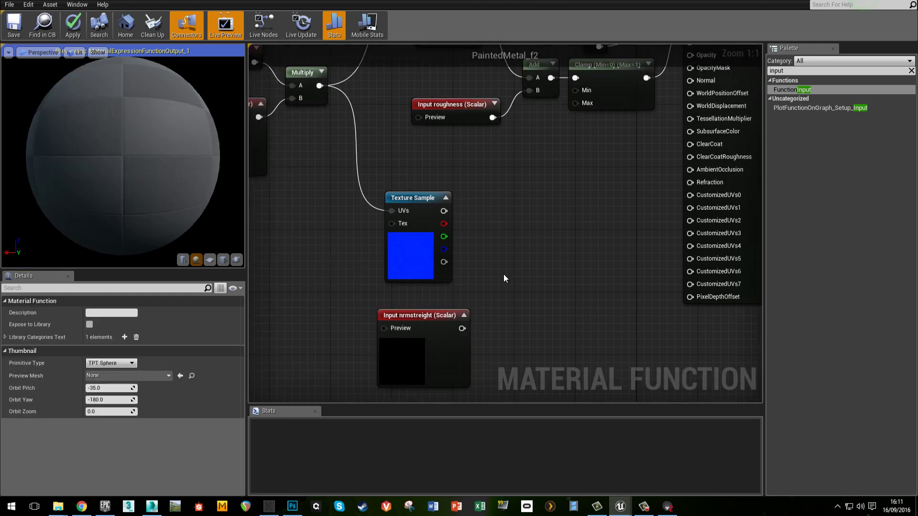
{"action": "left_click", "coordinate": [516, 221]}
{"action": "left_click", "coordinate": [534, 308]}
{"action": "left_click", "coordinate": [535, 321]}
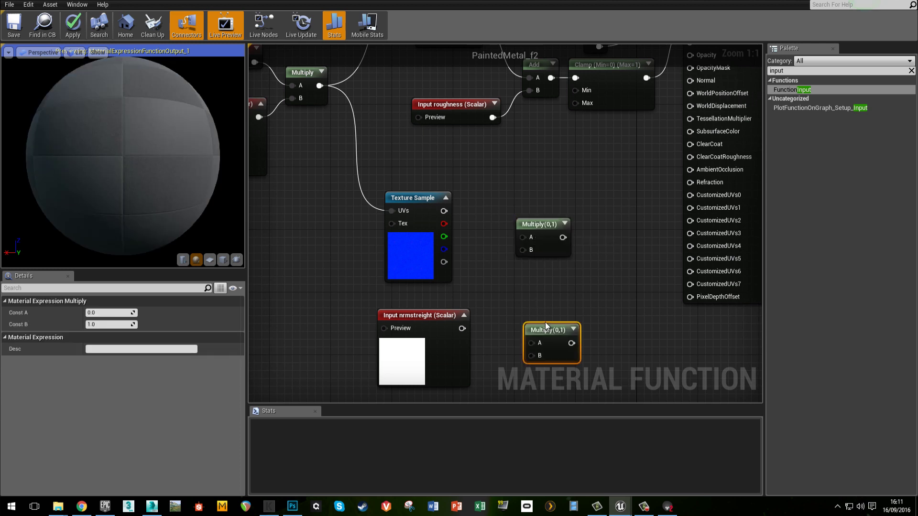
{"action": "left_click_drag", "start_coordinate": [543, 327], "coordinate": [531, 291]}
{"action": "left_click_drag", "start_coordinate": [444, 223], "coordinate": [462, 328]}
{"action": "left_click", "coordinate": [639, 242]}
Step: Add a MakeFloat3 node with the red channel's Multiply result feeding its X input
{"action": "left_click_drag", "start_coordinate": [550, 237], "coordinate": [600, 257]}
{"action": "type", "text": "make"}
{"action": "key", "text": "Return"}
{"action": "key", "text": "Delete"}
{"action": "type", "text": "make"}
{"action": "key", "text": "Down"}
{"action": "key", "text": "Down"}
{"action": "key", "text": "Down"}
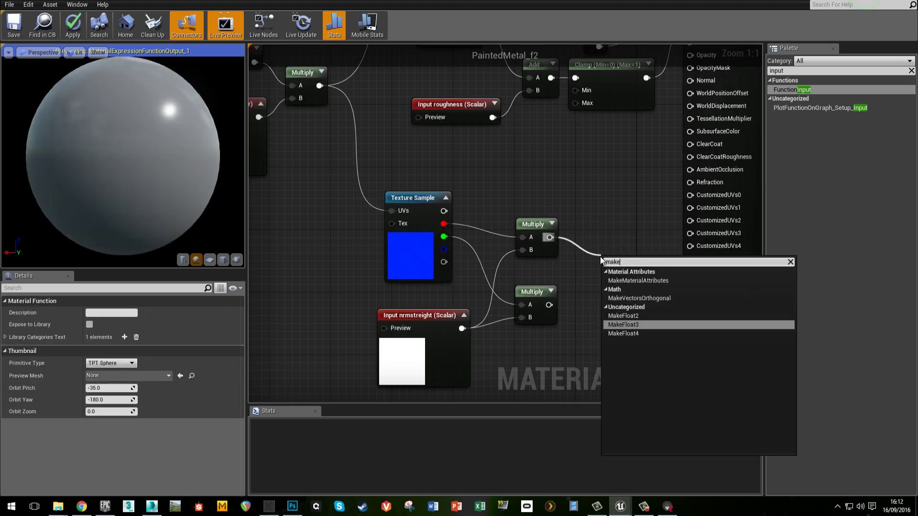
{"action": "key", "text": "Return"}
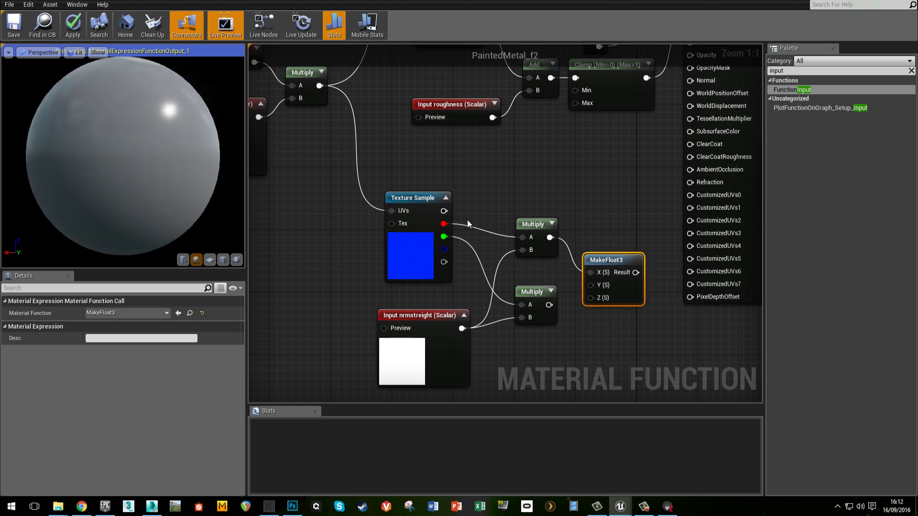
Step: Wire the green Multiply and the texture's blue channel into MakeFloat3's Y and Z, and its result into Normal
{"action": "left_click_drag", "start_coordinate": [549, 305], "coordinate": [576, 293]}
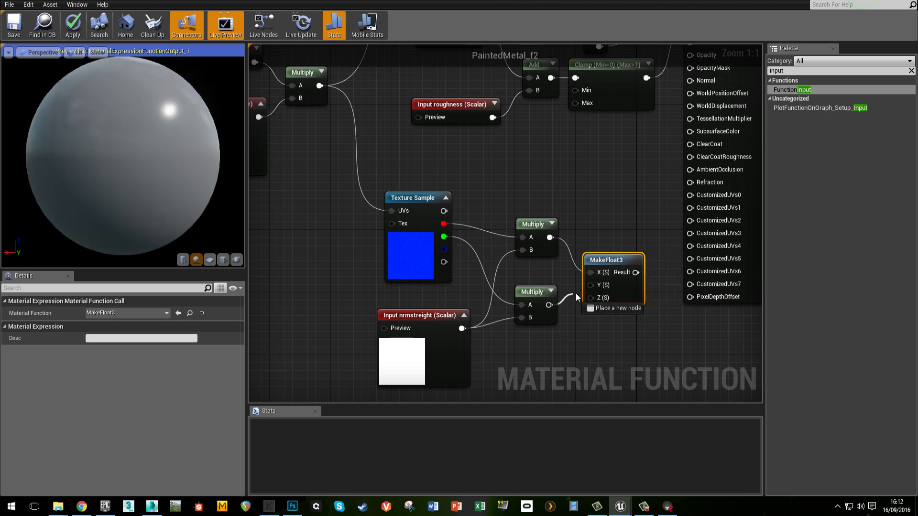
{"action": "left_click_drag", "start_coordinate": [444, 249], "coordinate": [589, 299]}
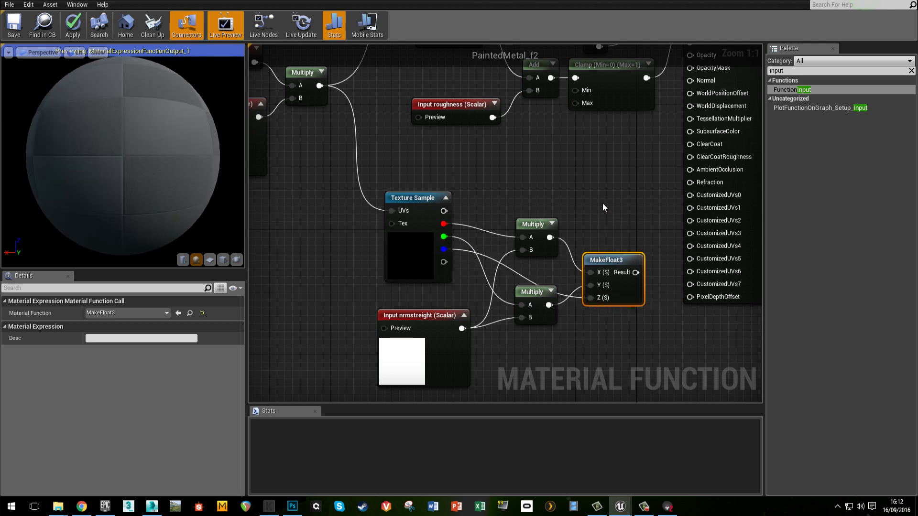
{"action": "right_click_drag", "start_coordinate": [599, 205], "coordinate": [532, 309]}
{"action": "left_click_drag", "start_coordinate": [567, 376], "coordinate": [621, 184]}
{"action": "right_click_drag", "start_coordinate": [573, 250], "coordinate": [490, 284]}
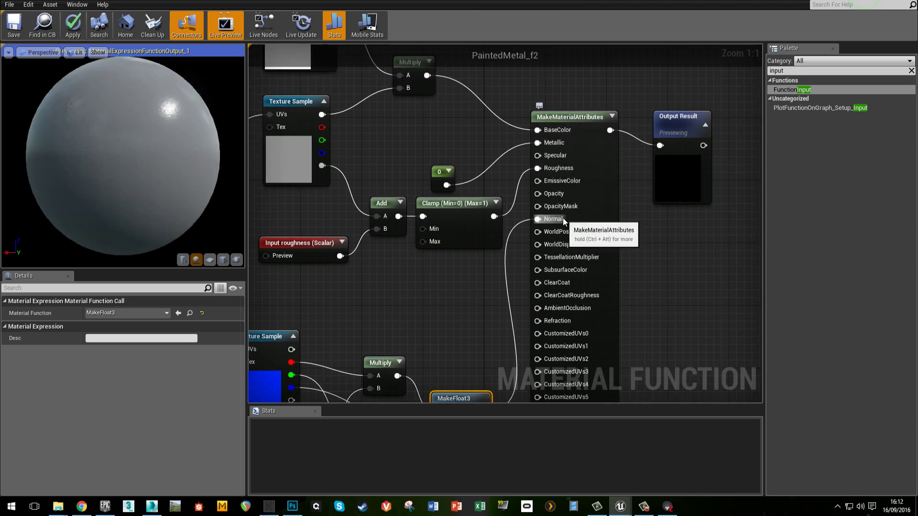
Step: Save the PaintedMetal_f2 function and close the material editor without applying the changes to PaintedMetal_base
{"action": "right_click_drag", "start_coordinate": [563, 217], "coordinate": [488, 232]}
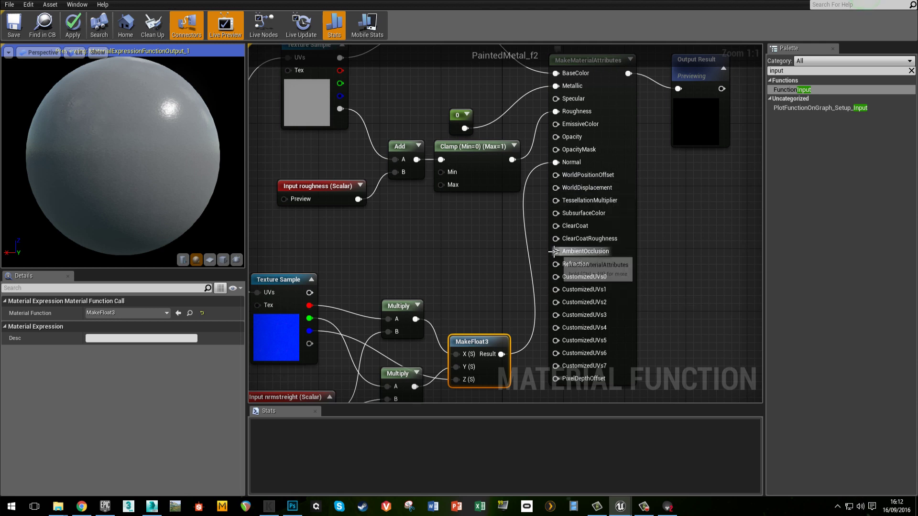
{"action": "right_click_drag", "start_coordinate": [643, 262], "coordinate": [591, 281]}
{"action": "left_click", "coordinate": [451, 207]}
{"action": "scroll", "coordinate": [531, 179], "scroll_direction": "down", "scroll_amount": 5}
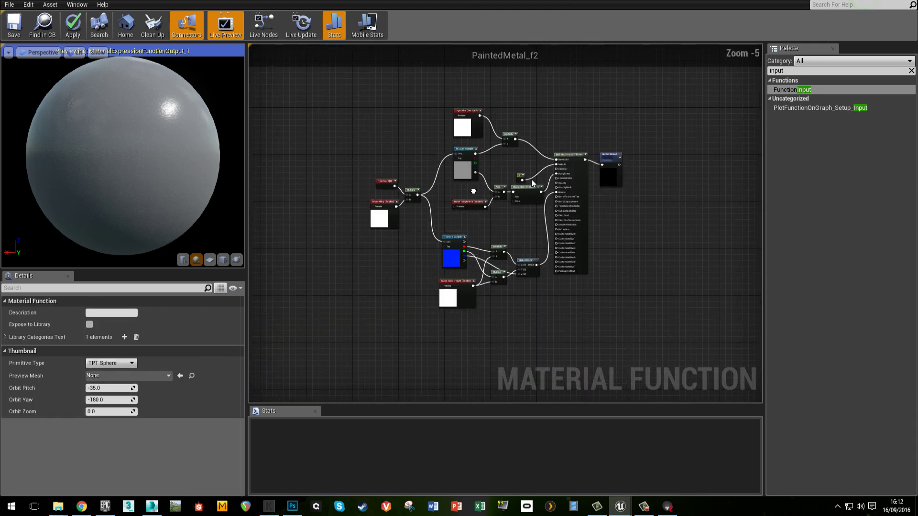
{"action": "right_click_drag", "start_coordinate": [470, 154], "coordinate": [329, 148]}
{"action": "scroll", "coordinate": [345, 196], "scroll_direction": "up", "scroll_amount": 2}
{"action": "left_click", "coordinate": [16, 34]}
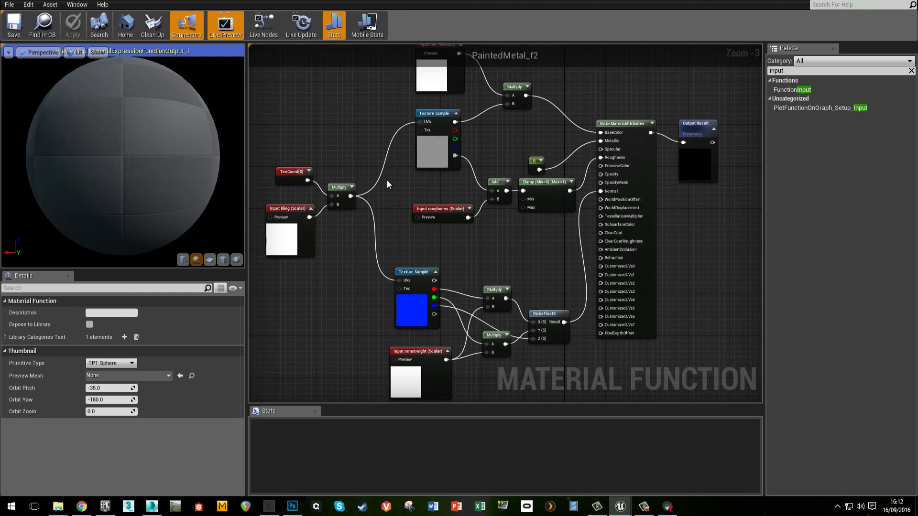
{"action": "scroll", "coordinate": [550, 220], "scroll_direction": "down", "scroll_amount": 1}
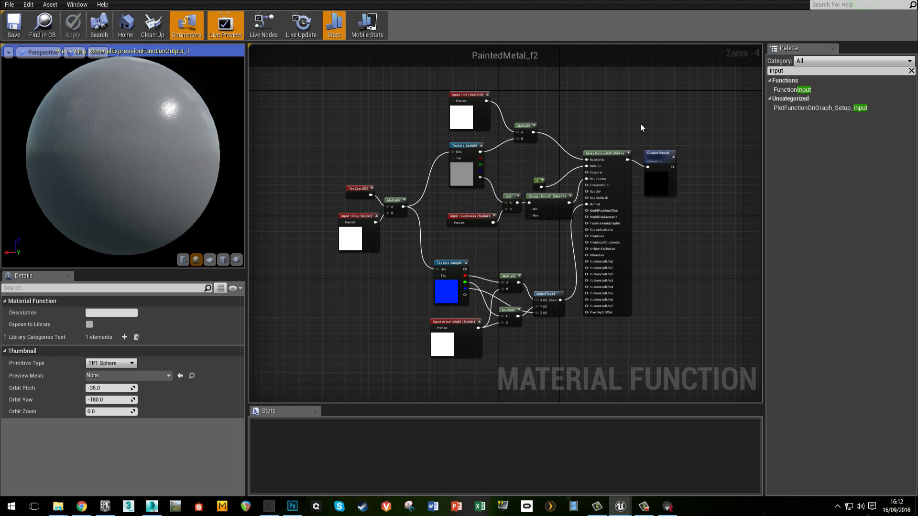
{"action": "key", "text": "alt+F4"}
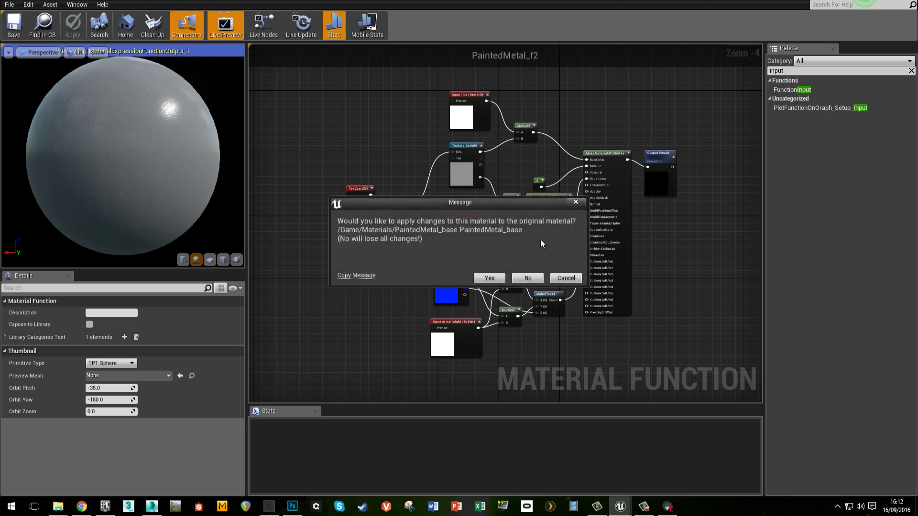
{"action": "left_click", "coordinate": [527, 278]}
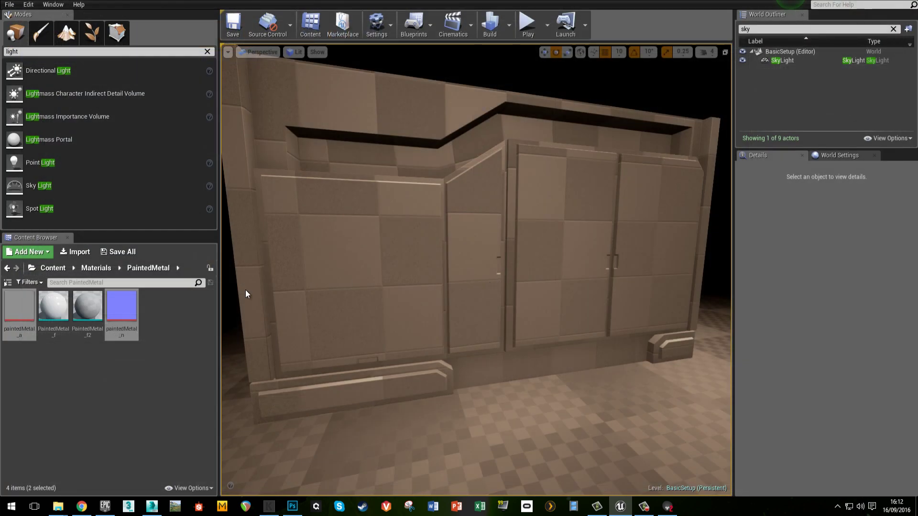
Step: Open the Rust_f material function from the Materials/rust folder
{"action": "left_click", "coordinate": [96, 268]}
{"action": "double_click", "coordinate": [123, 307]}
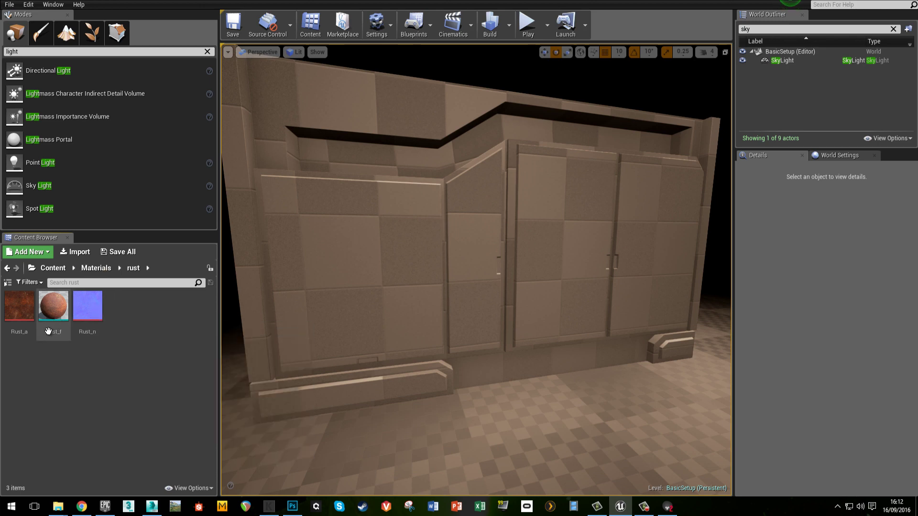
{"action": "double_click", "coordinate": [53, 306]}
Step: Examine how Rust_f groups its tiling, base colour, metallic, roughness and normal nodes, and close the function
{"action": "right_click_drag", "start_coordinate": [584, 288], "coordinate": [631, 279]}
{"action": "scroll", "coordinate": [631, 278], "scroll_direction": "down", "scroll_amount": 6}
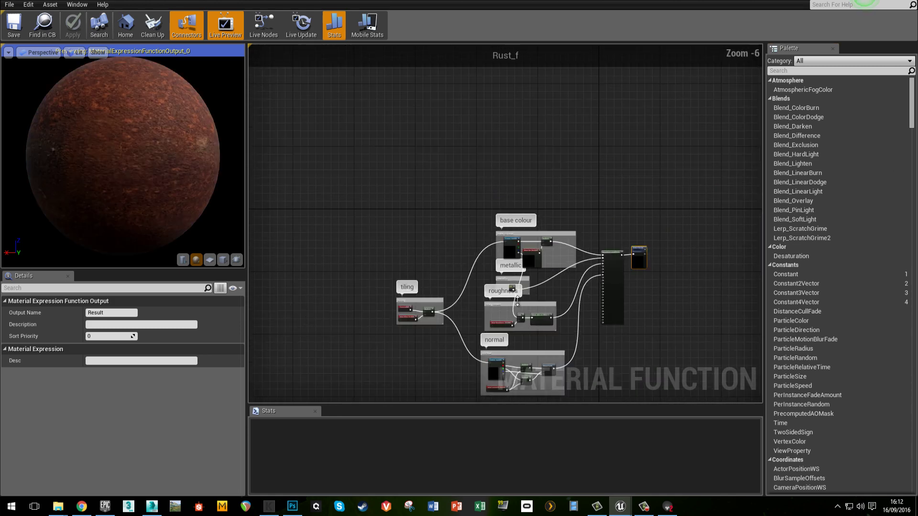
{"action": "right_click_drag", "start_coordinate": [548, 277], "coordinate": [581, 131]}
{"action": "scroll", "coordinate": [595, 187], "scroll_direction": "up", "scroll_amount": 3}
{"action": "scroll", "coordinate": [575, 141], "scroll_direction": "down", "scroll_amount": 1}
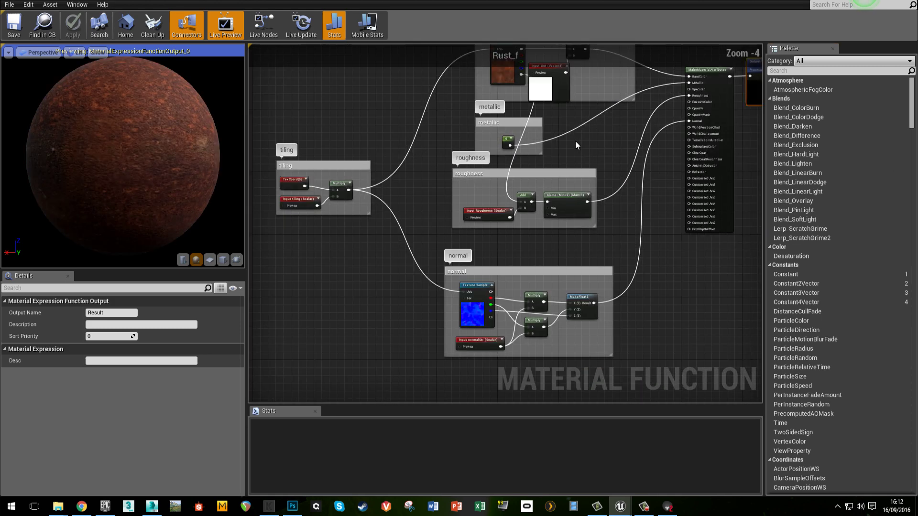
{"action": "right_click_drag", "start_coordinate": [502, 344], "coordinate": [425, 311]}
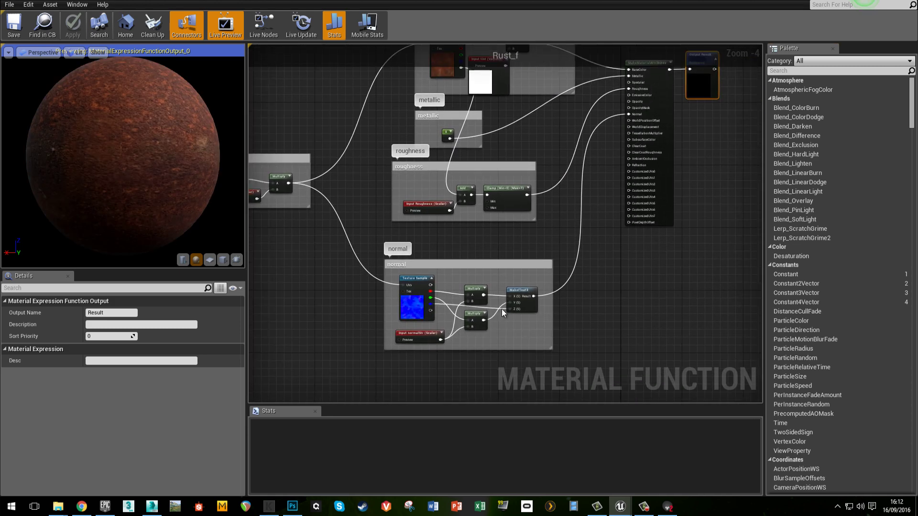
{"action": "right_click_drag", "start_coordinate": [508, 234], "coordinate": [476, 343]}
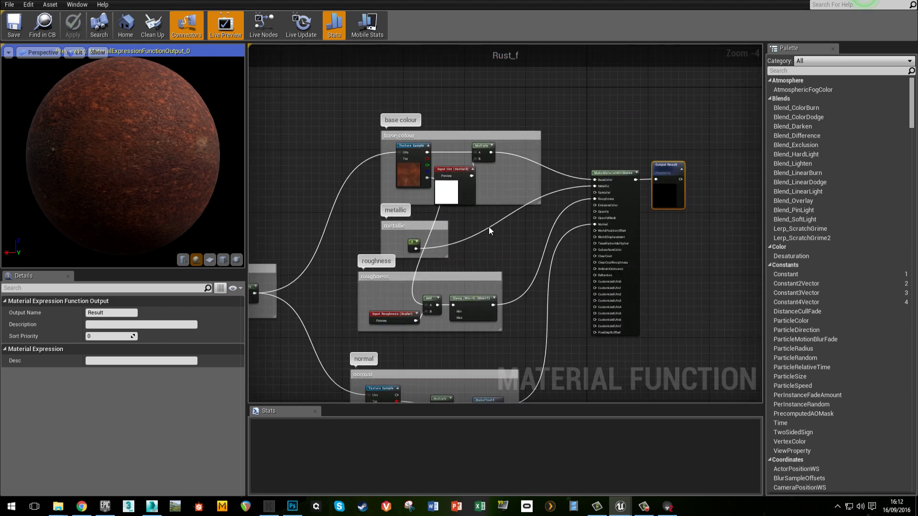
{"action": "left_click", "coordinate": [891, 1]}
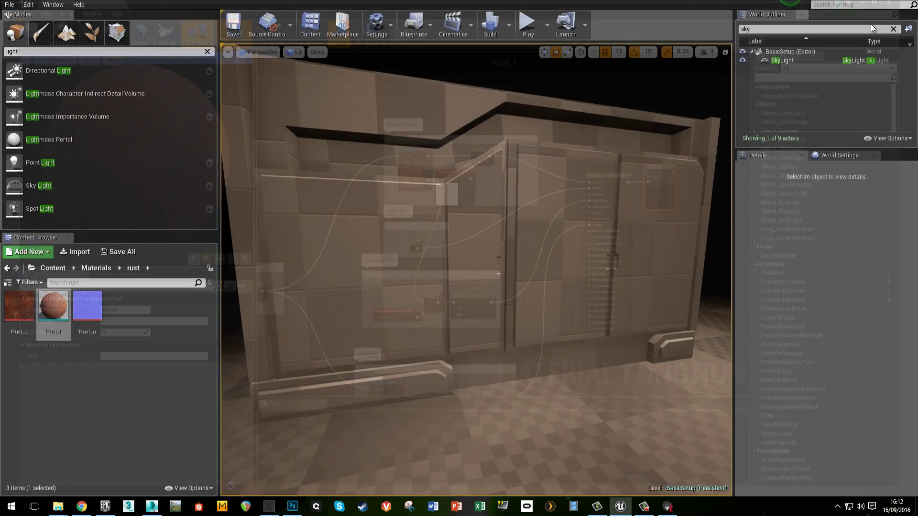
Step: Create a new material named paintAndRust in the Materials folder and open it
{"action": "left_click", "coordinate": [101, 271]}
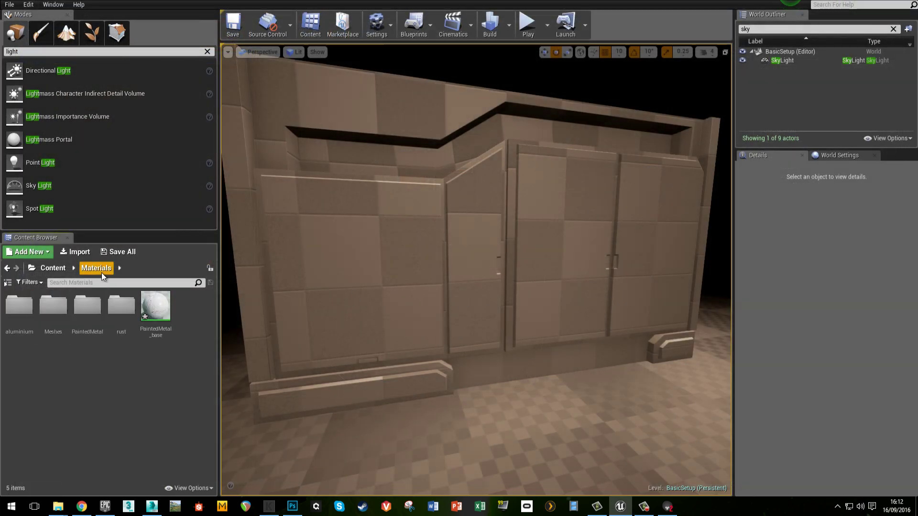
{"action": "right_click", "coordinate": [137, 377]}
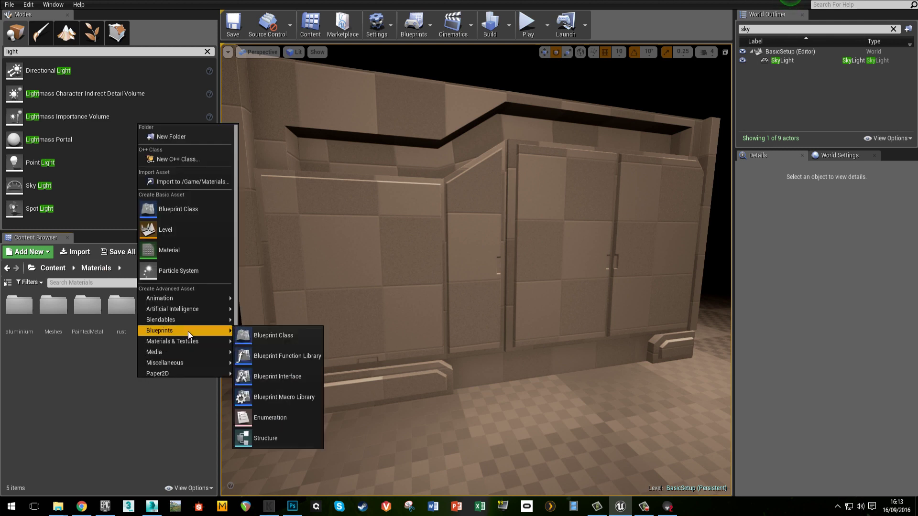
{"action": "mouse_move", "coordinate": [191, 339]}
{"action": "left_click", "coordinate": [260, 362]}
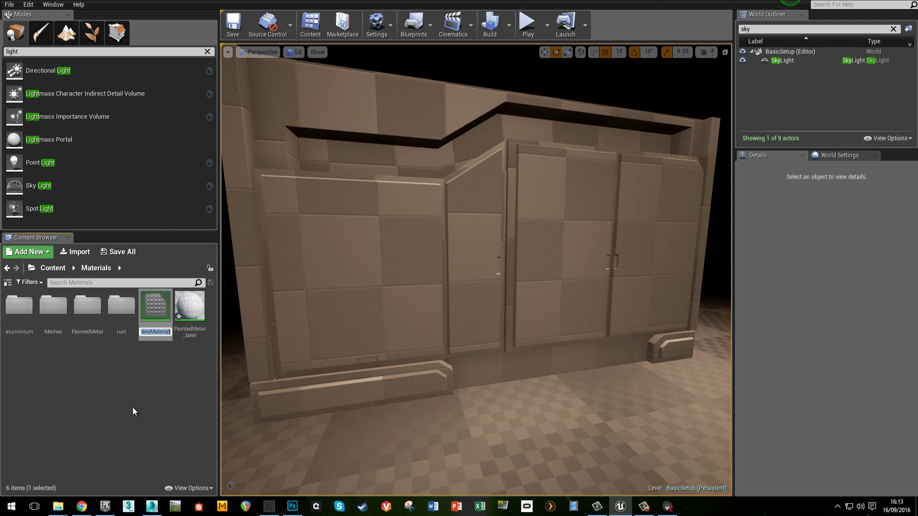
{"action": "type", "text": "paint"}
{"action": "type", "text": "AndRust"}
{"action": "key", "text": "Return"}
{"action": "double_click", "coordinate": [155, 308]}
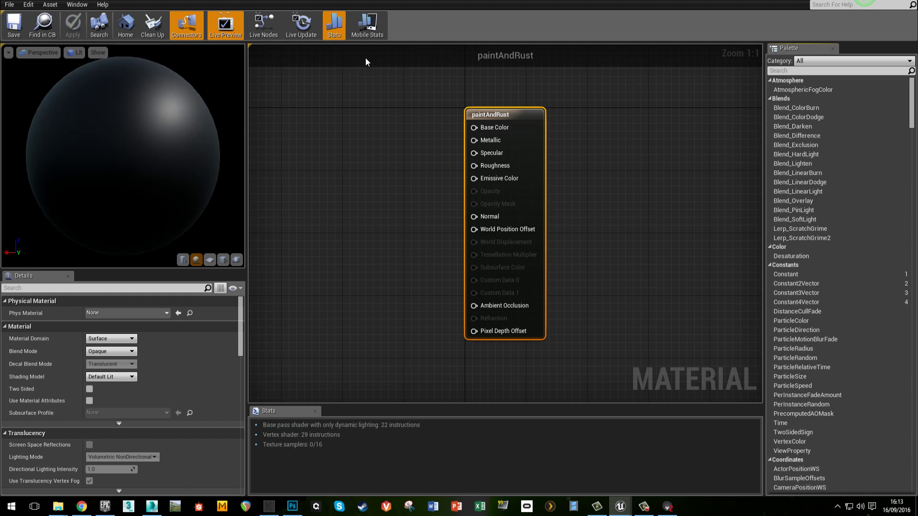
Step: Open the PaintedMetal_f function from the PaintedMetal folder, examine the wiring into its MakeMaterialAttributes and Output Result nodes, and close it
{"action": "left_click_drag", "start_coordinate": [412, 20], "coordinate": [535, 53]}
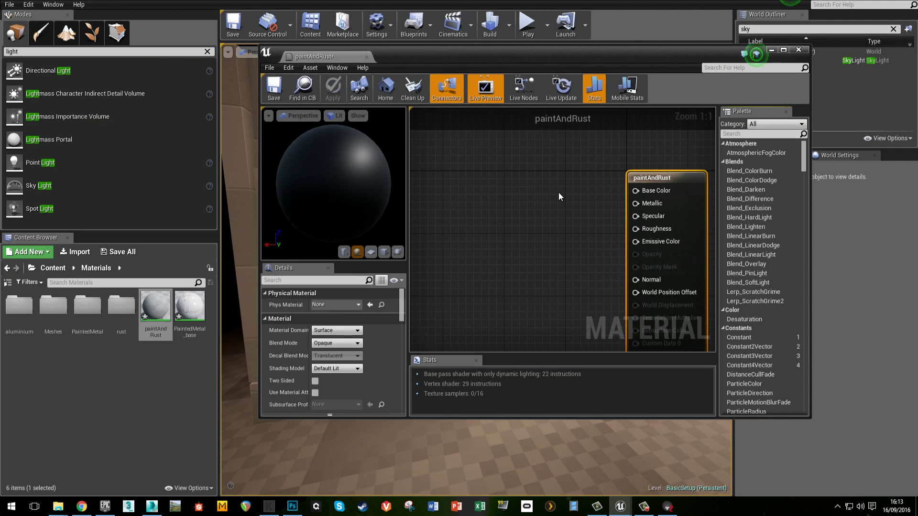
{"action": "right_click_drag", "start_coordinate": [480, 235], "coordinate": [552, 243]}
{"action": "scroll", "coordinate": [552, 240], "scroll_direction": "down", "scroll_amount": 4}
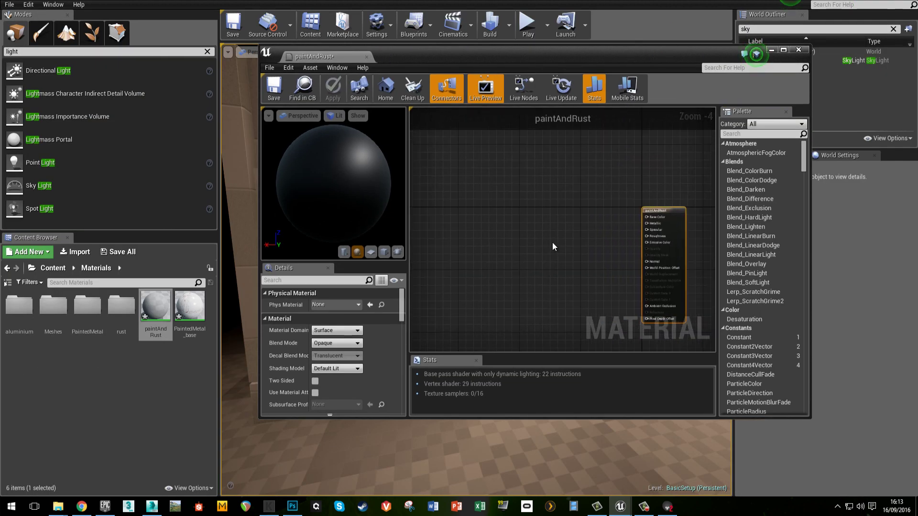
{"action": "double_click", "coordinate": [87, 306]}
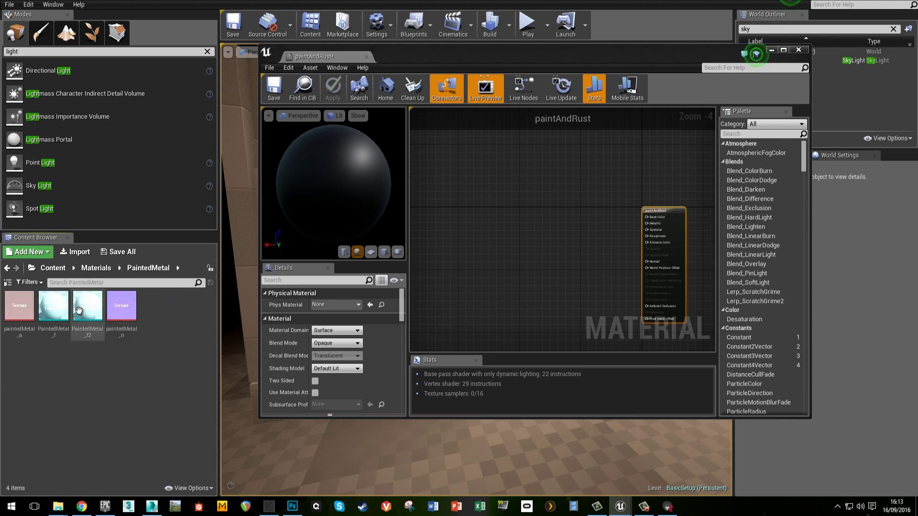
{"action": "mouse_move", "coordinate": [461, 55]}
{"action": "left_mouse_down"}
{"action": "mouse_move", "coordinate": [503, 139]}
{"action": "mouse_move", "coordinate": [395, 117]}
{"action": "left_mouse_up"}
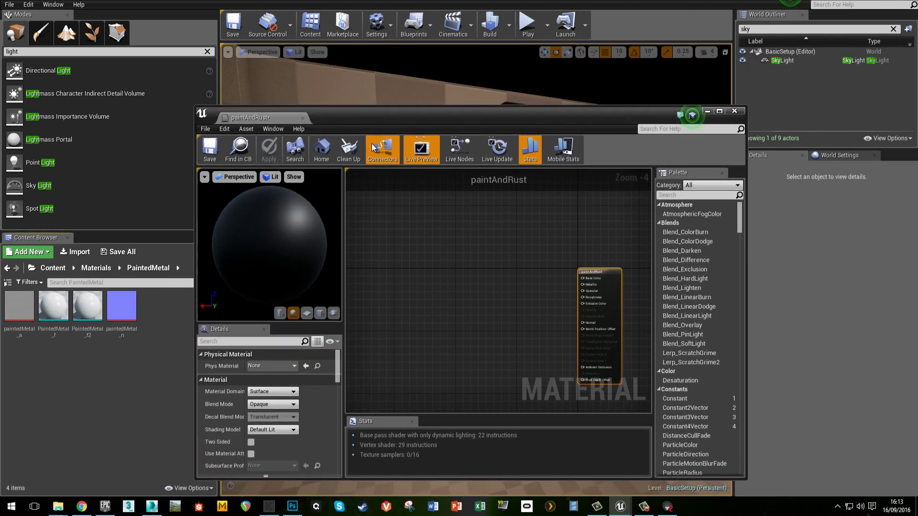
{"action": "double_click", "coordinate": [53, 308]}
{"action": "double_click", "coordinate": [509, 117]}
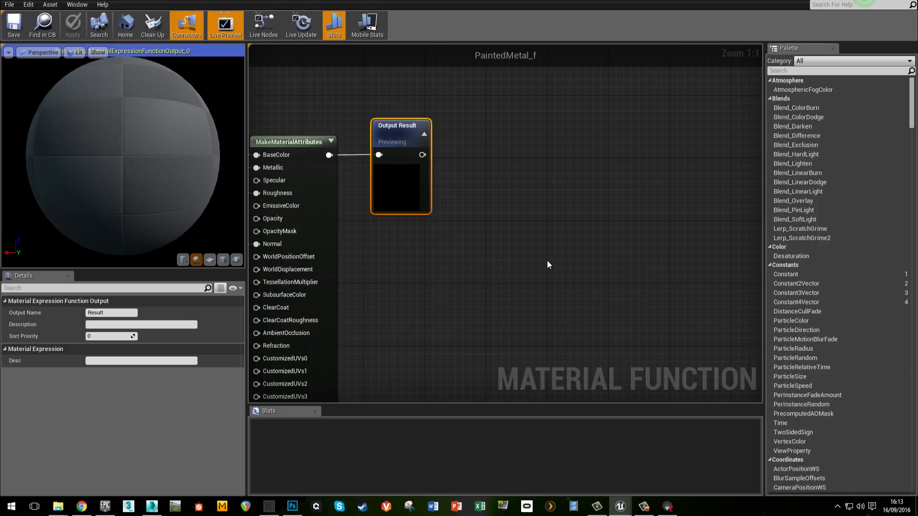
{"action": "left_click", "coordinate": [385, 300]}
{"action": "right_click_drag", "start_coordinate": [447, 278], "coordinate": [547, 229]}
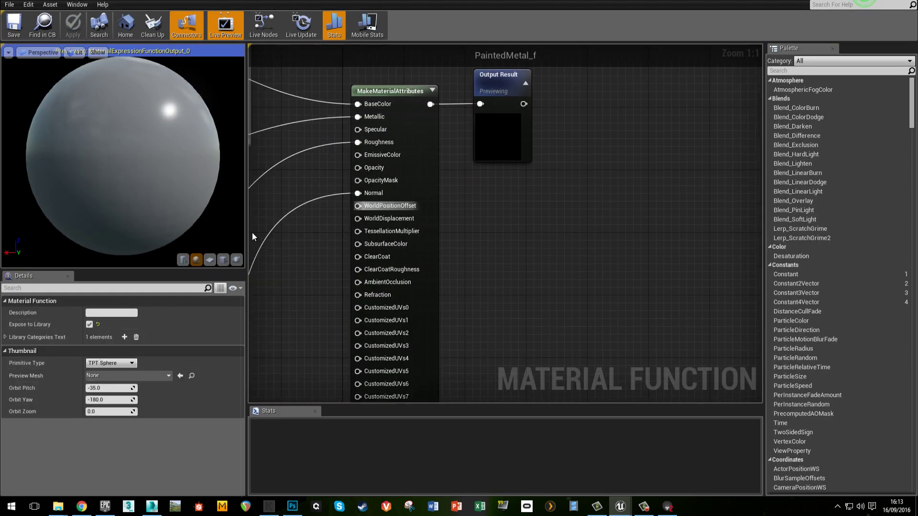
{"action": "right_click_drag", "start_coordinate": [252, 232], "coordinate": [516, 221]}
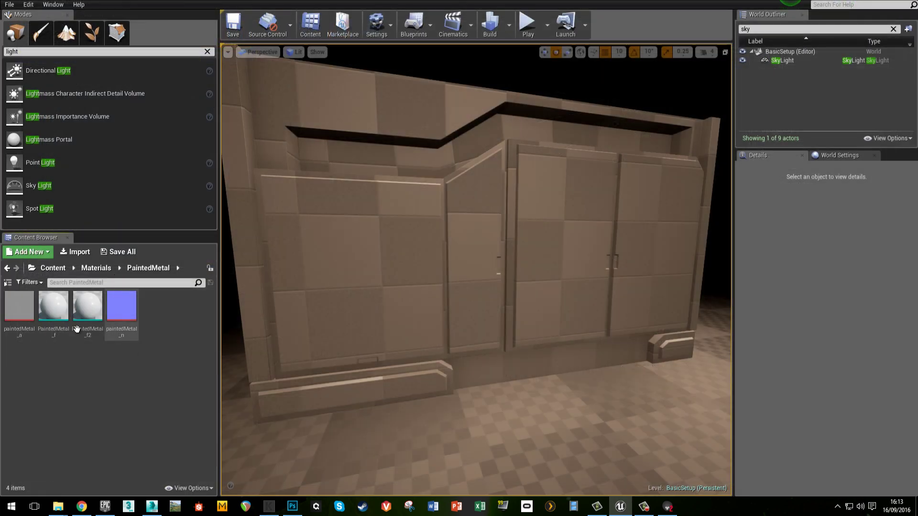
Step: Reopen the paintAndRust material from the Materials folder and make room in front of its result node
{"action": "left_click", "coordinate": [97, 269]}
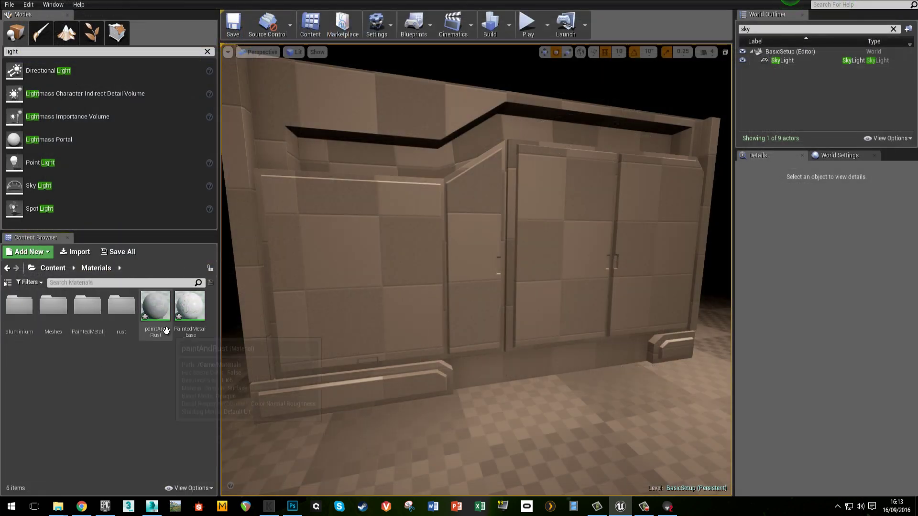
{"action": "double_click", "coordinate": [155, 306]}
{"action": "right_click_drag", "start_coordinate": [362, 256], "coordinate": [538, 263]}
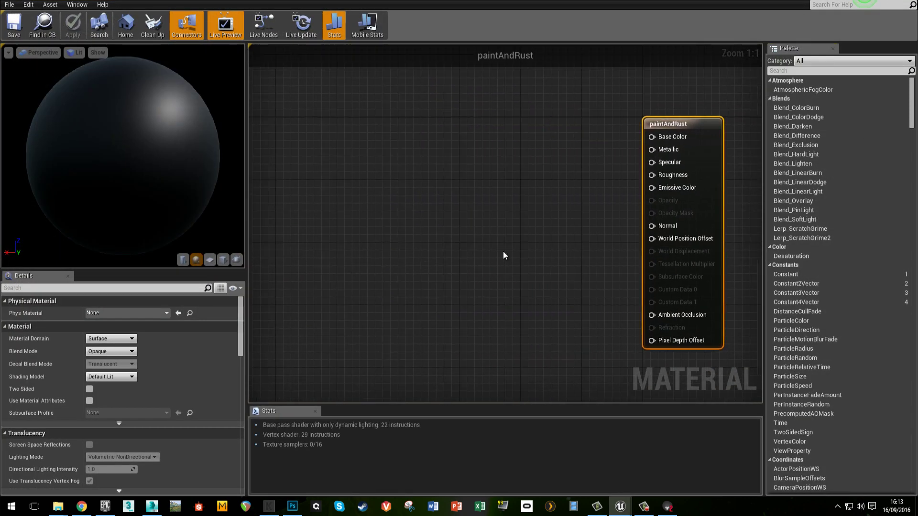
Step: Place an empty material function call node in the graph and delete it
{"action": "left_click", "coordinate": [503, 251]}
{"action": "right_click", "coordinate": [384, 260]}
{"action": "left_click", "coordinate": [377, 240]}
{"action": "key", "text": "f"}
{"action": "left_click", "coordinate": [376, 235]}
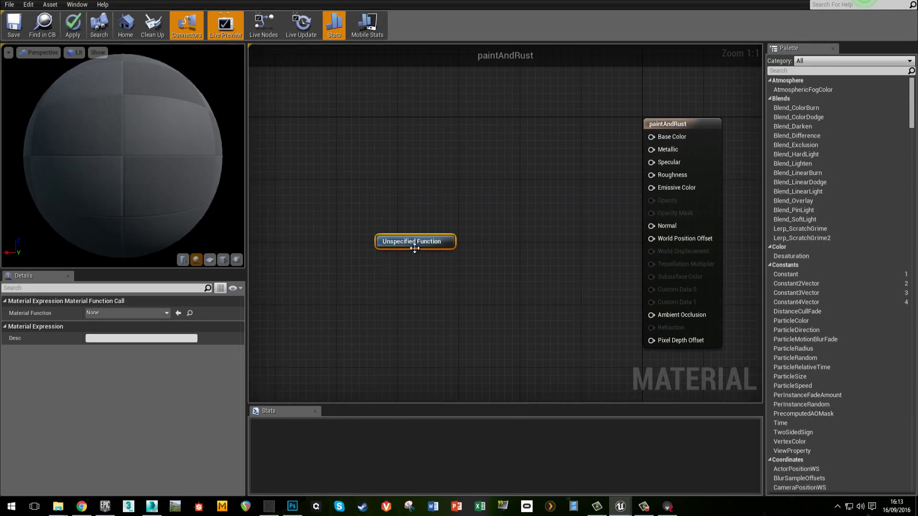
{"action": "left_click_drag", "start_coordinate": [412, 244], "coordinate": [421, 259]}
{"action": "key", "text": "Delete"}
Step: Search the node list for "fun", add a MaterialFunctionCall node, and delete it
{"action": "right_click", "coordinate": [391, 247]}
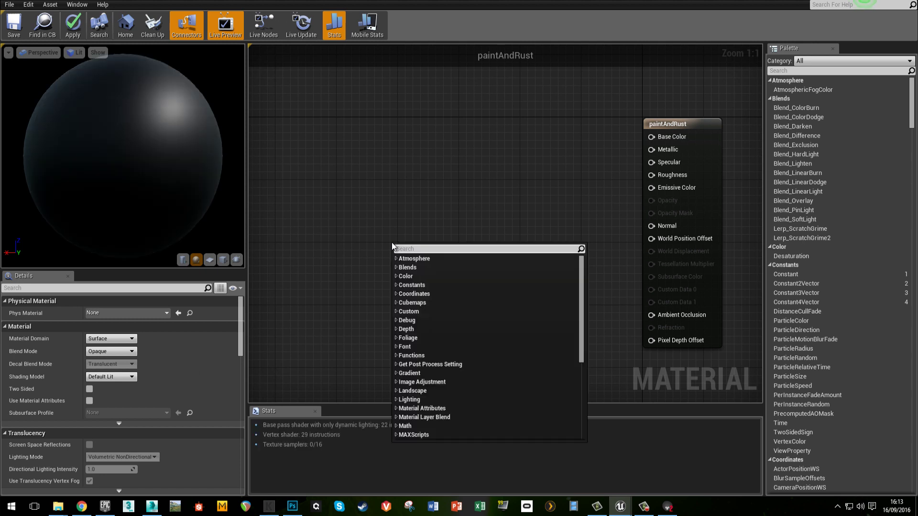
{"action": "type", "text": "funt"}
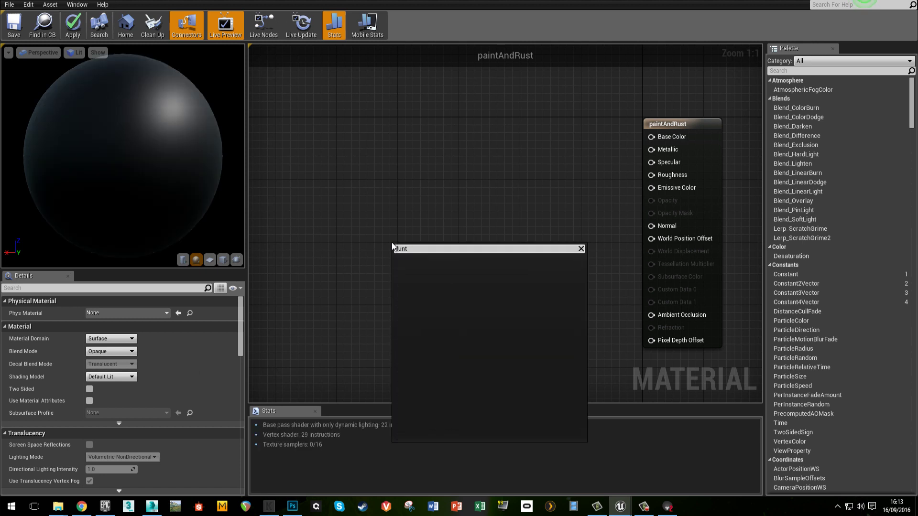
{"action": "key", "text": "BackSpace"}
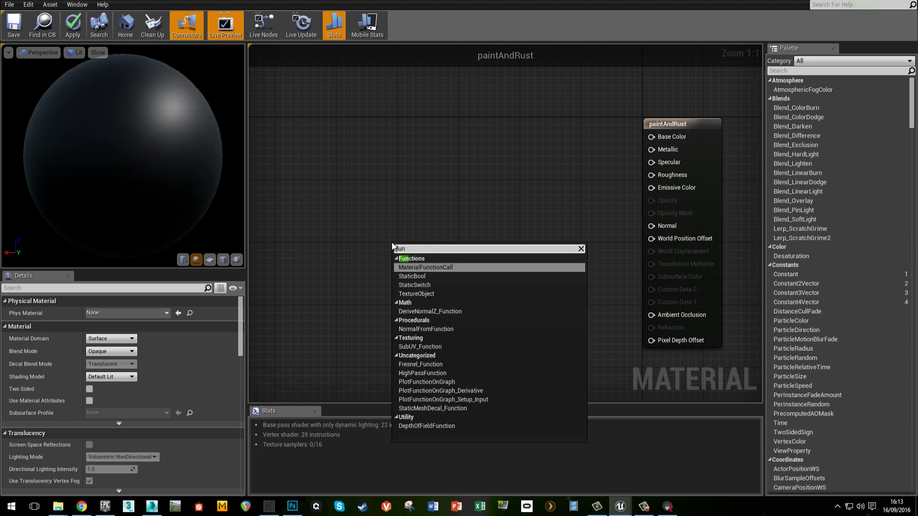
{"action": "left_click", "coordinate": [430, 269]}
{"action": "left_click_drag", "start_coordinate": [427, 249], "coordinate": [391, 228]}
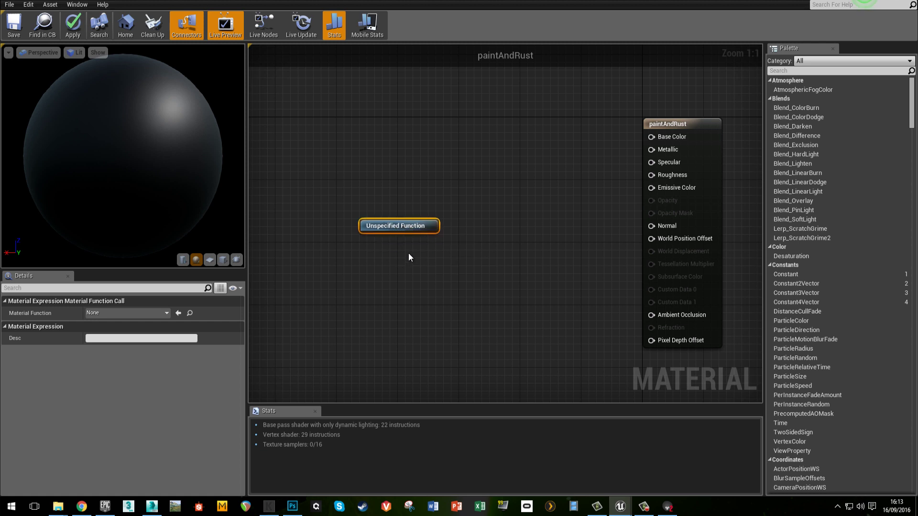
{"action": "key", "text": "Delete"}
Step: Add a material function call node to the graph and assign the PaintedMetal_f function to it
{"action": "key", "text": "f"}
{"action": "left_click", "coordinate": [377, 242]}
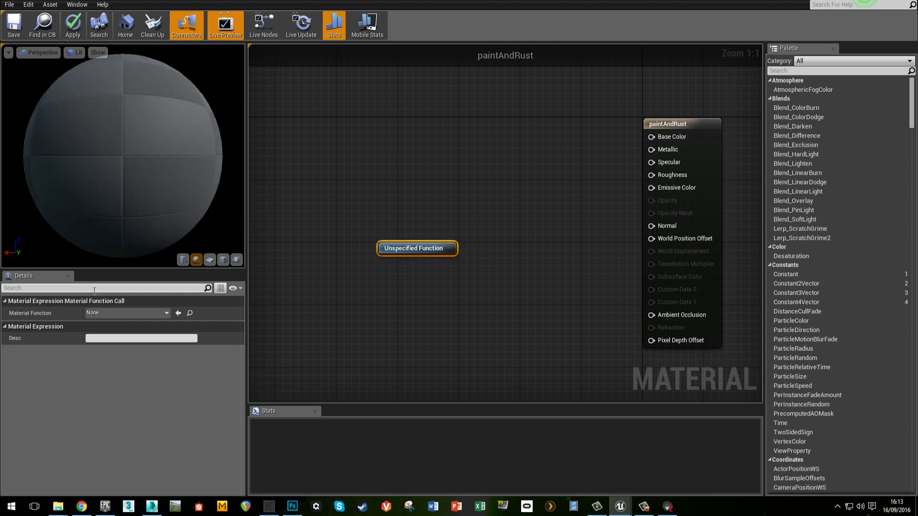
{"action": "left_click", "coordinate": [164, 313]}
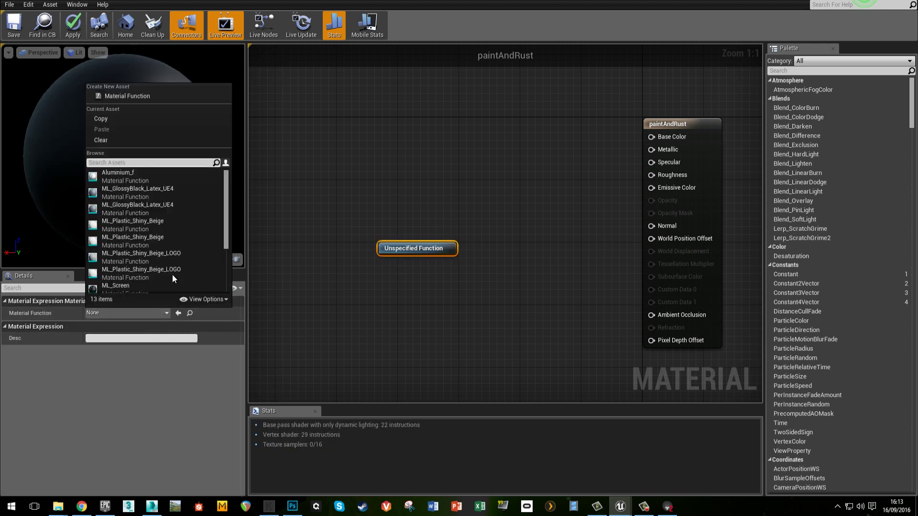
{"action": "type", "text": "paint"}
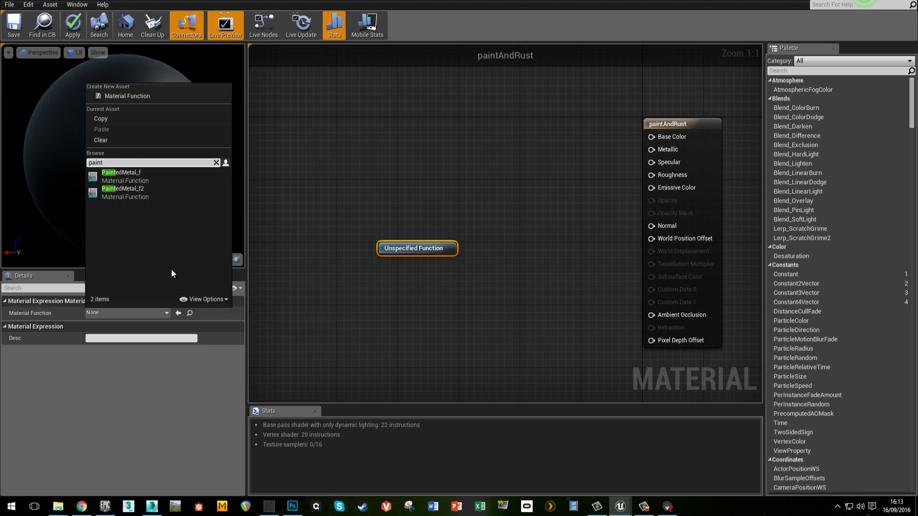
{"action": "left_click", "coordinate": [131, 179]}
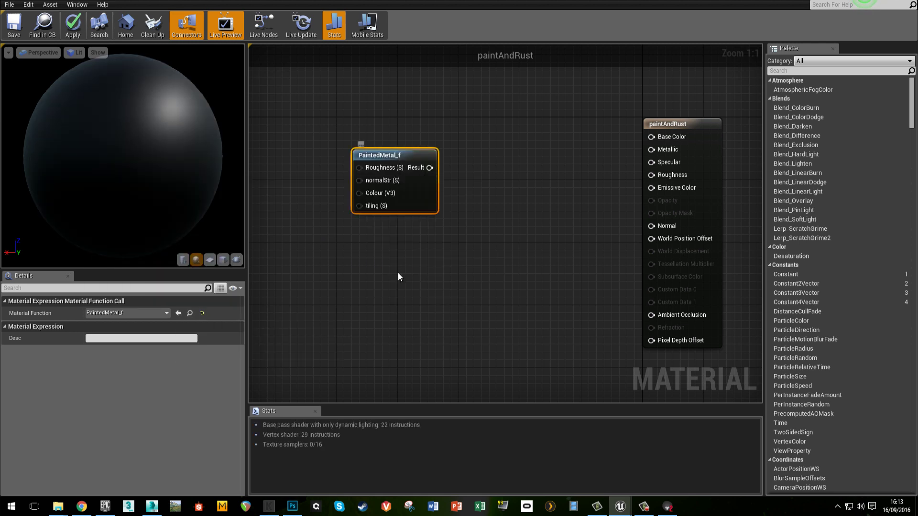
{"action": "left_click", "coordinate": [396, 276]}
Step: Add a second function call node below PaintedMetal_f and assign the Rust_f function to it
{"action": "left_click", "coordinate": [368, 283]}
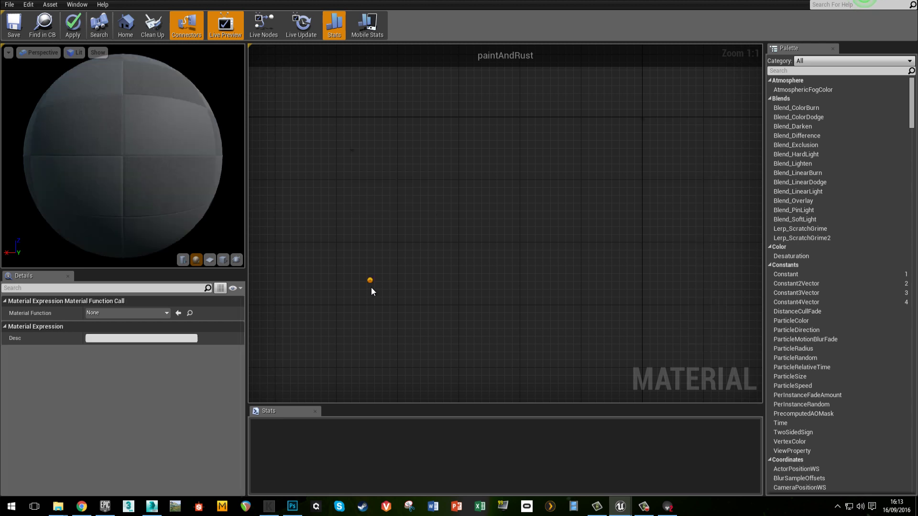
{"action": "left_click", "coordinate": [167, 313]}
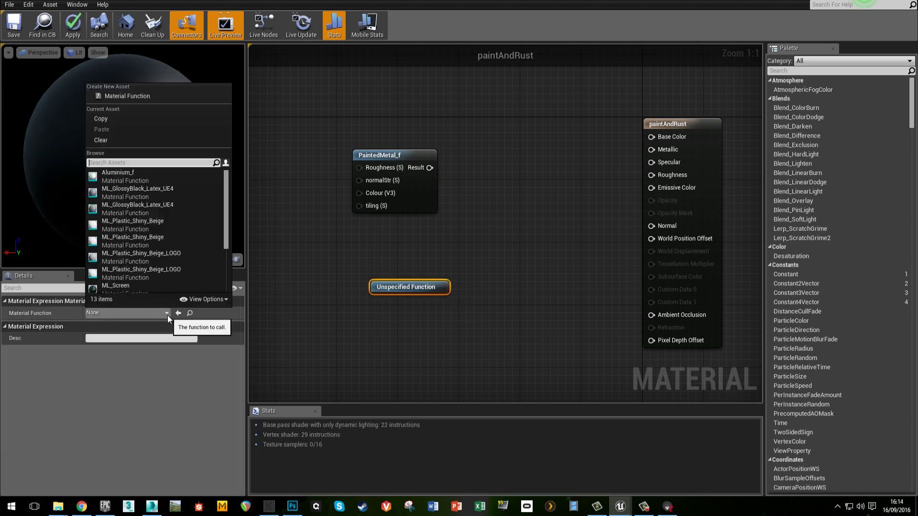
{"action": "type", "text": "rus"}
{"action": "left_click", "coordinate": [131, 174]}
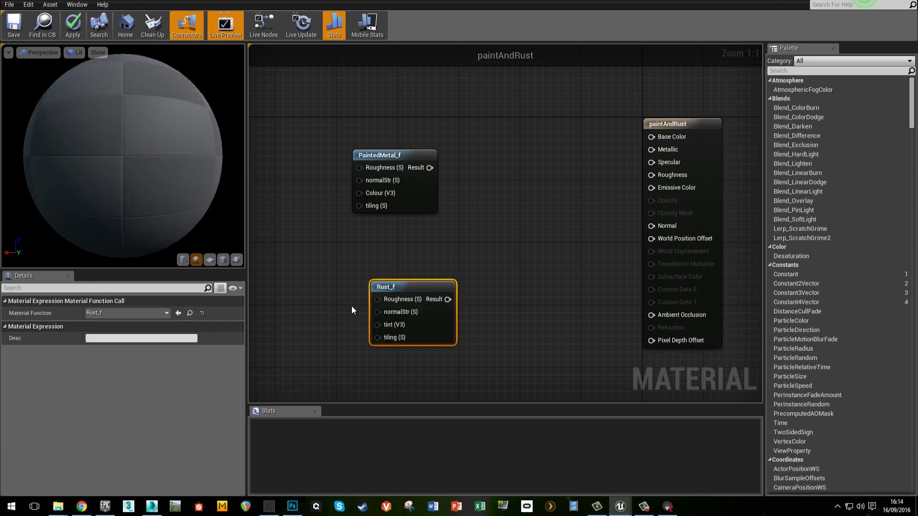
Step: Position the Rust_f node roughly in line below the PaintedMetal_f node
{"action": "left_click", "coordinate": [386, 246]}
{"action": "right_click_drag", "start_coordinate": [444, 254], "coordinate": [456, 237]}
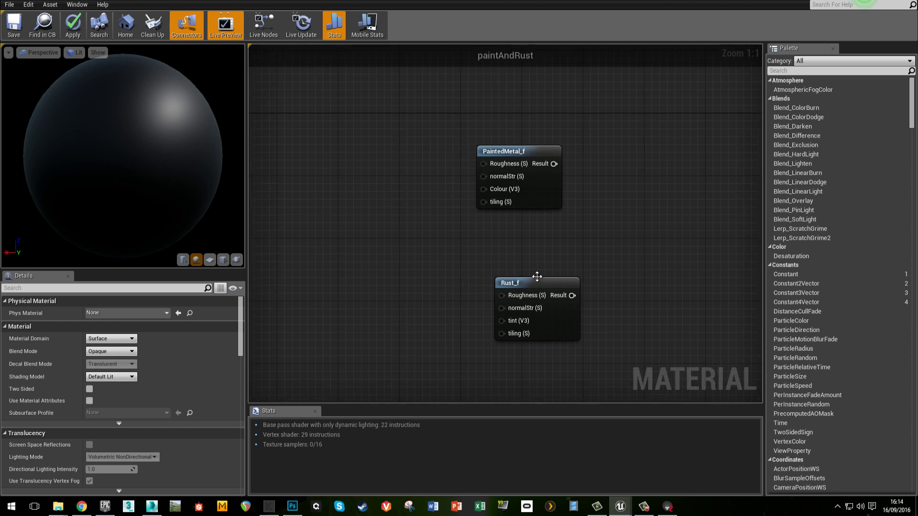
{"action": "left_click_drag", "start_coordinate": [536, 276], "coordinate": [511, 285]}
{"action": "left_click", "coordinate": [523, 248]}
{"action": "left_click", "coordinate": [519, 158]}
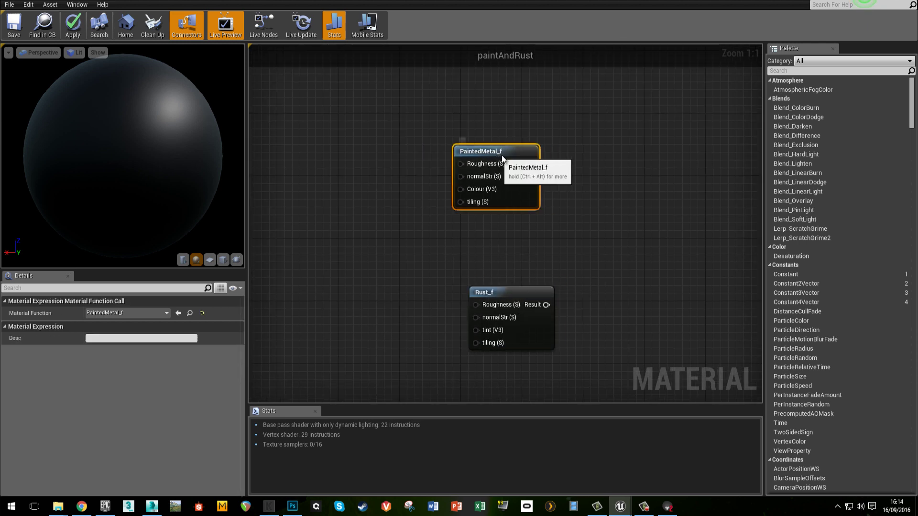
{"action": "left_click", "coordinate": [414, 244]}
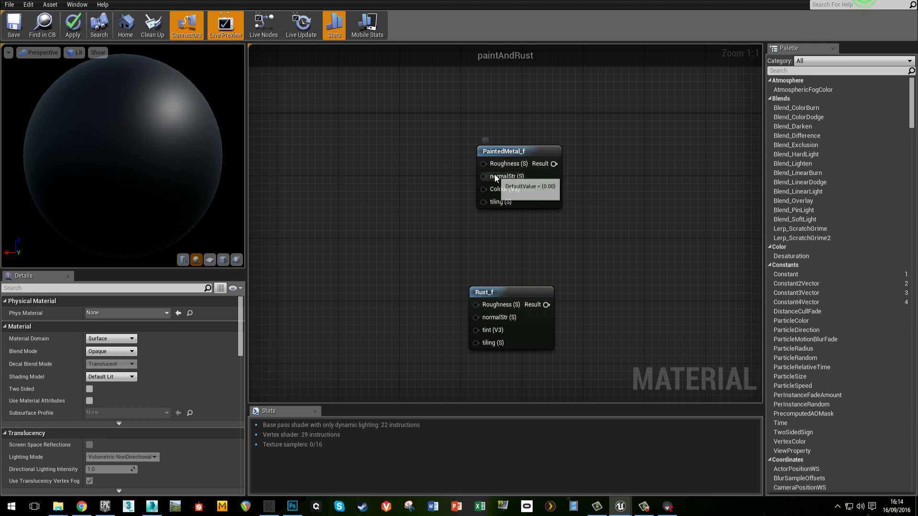
{"action": "right_click_drag", "start_coordinate": [384, 172], "coordinate": [432, 199]}
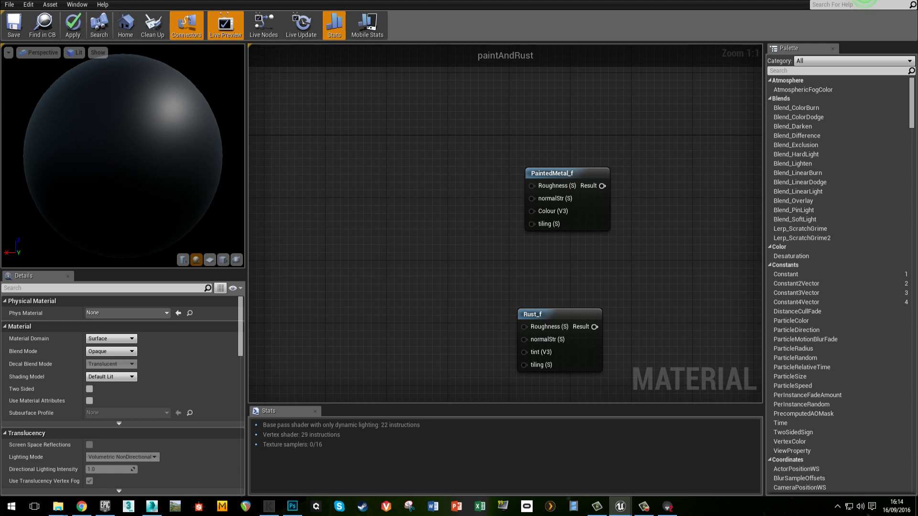
Step: Add the masks and normal_detail textures from the Meshes/Wall2 folder to the paintAndRust graph as texture samples
{"action": "left_click_drag", "start_coordinate": [471, 2], "coordinate": [566, 76]}
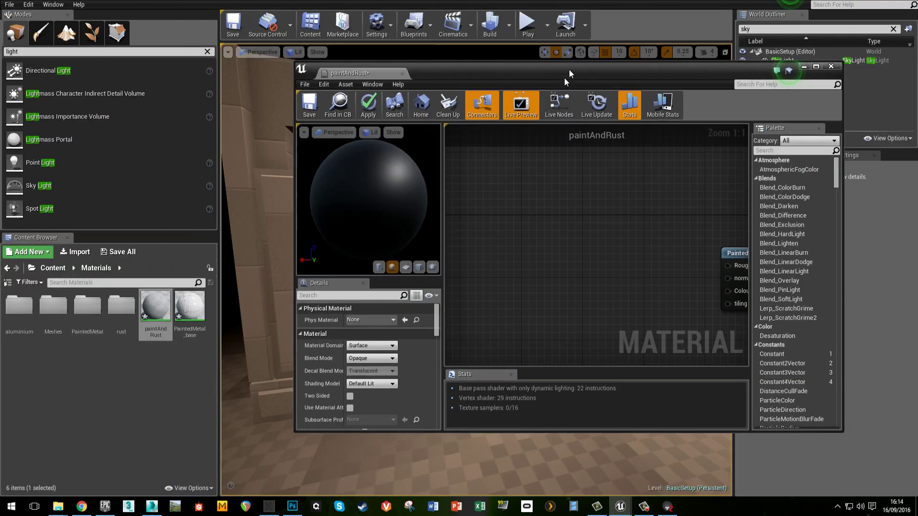
{"action": "double_click", "coordinate": [53, 306]}
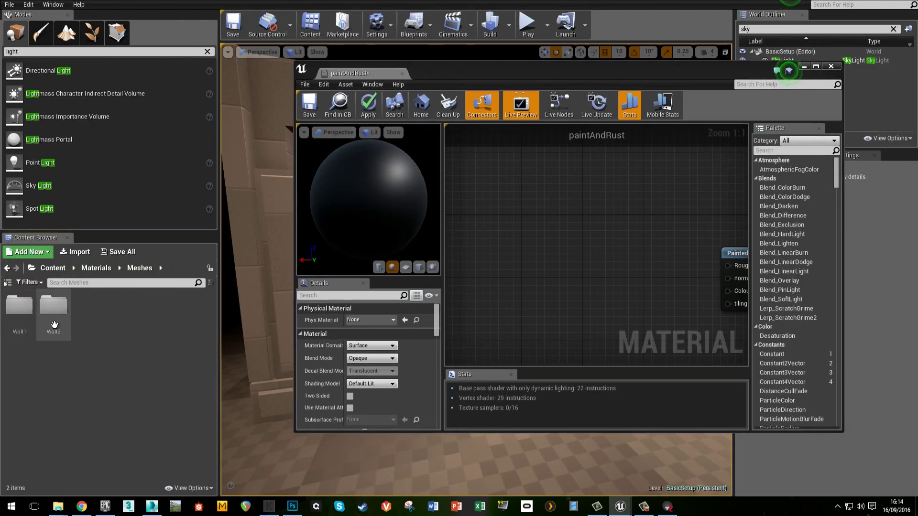
{"action": "double_click", "coordinate": [54, 306]}
{"action": "left_click", "coordinate": [29, 319], "text": "ctrl"}
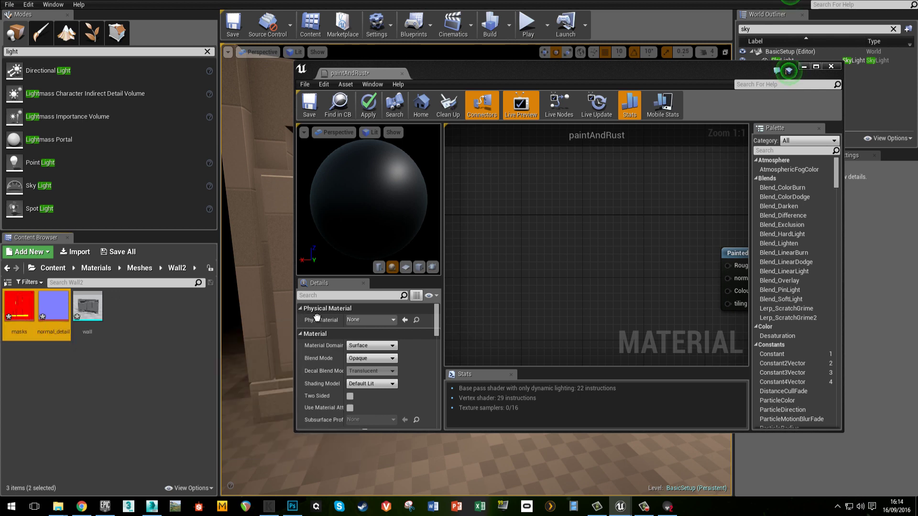
{"action": "left_click_drag", "start_coordinate": [28, 319], "coordinate": [483, 285]}
{"action": "left_click_drag", "start_coordinate": [708, 75], "coordinate": [491, 0]}
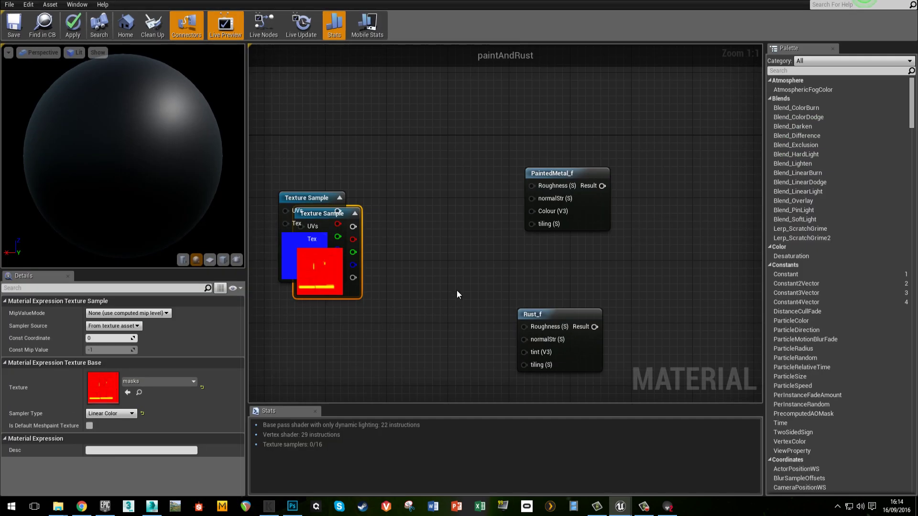
Step: Separate the overlapping texture samples by moving the normal_detail sample below the Rust_f node
{"action": "left_click", "coordinate": [457, 291]}
{"action": "left_click_drag", "start_coordinate": [328, 229], "coordinate": [507, 340]}
{"action": "scroll", "coordinate": [394, 211], "scroll_direction": "down", "scroll_amount": 5}
{"action": "left_click", "coordinate": [520, 215]}
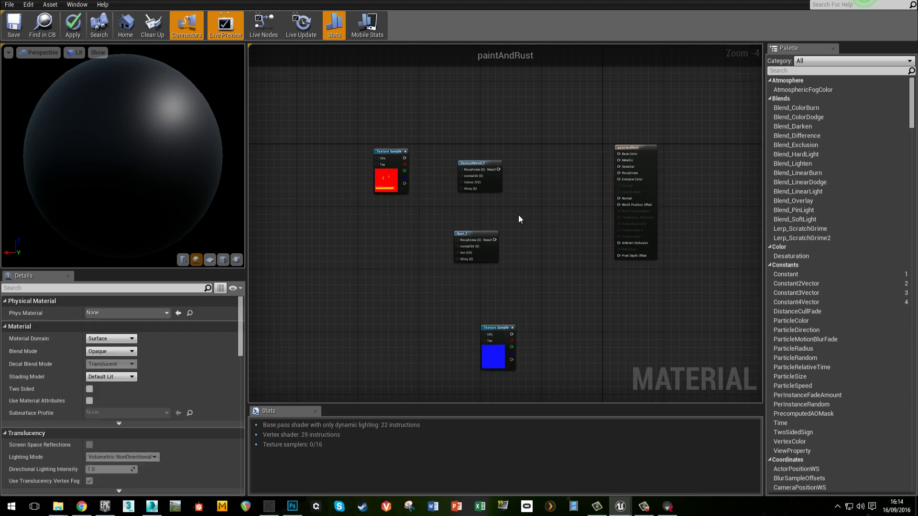
{"action": "scroll", "coordinate": [518, 215], "scroll_direction": "up", "scroll_amount": 2}
{"action": "right_click_drag", "start_coordinate": [494, 260], "coordinate": [476, 254]}
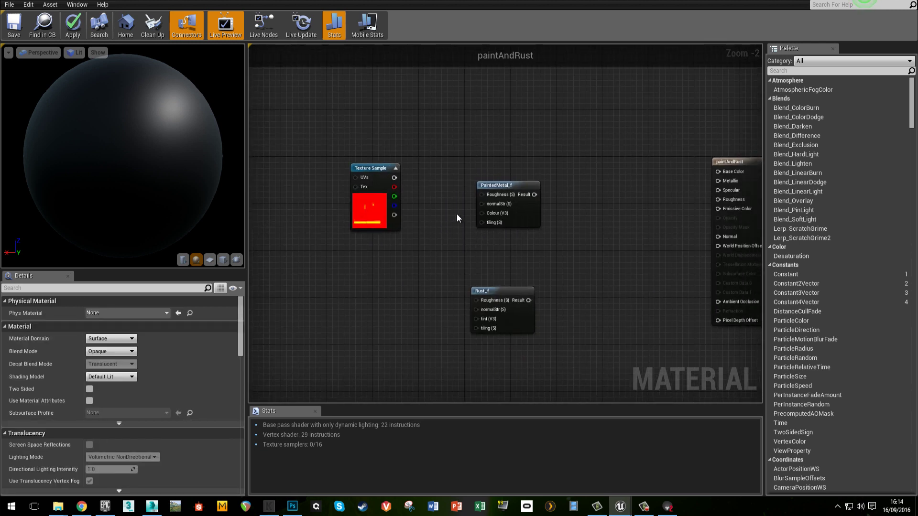
Step: Move the masks texture sample farther away from the PaintedMetal_f node to free up space between them
{"action": "left_click", "coordinate": [510, 188]}
{"action": "right_click_drag", "start_coordinate": [421, 195], "coordinate": [426, 252]}
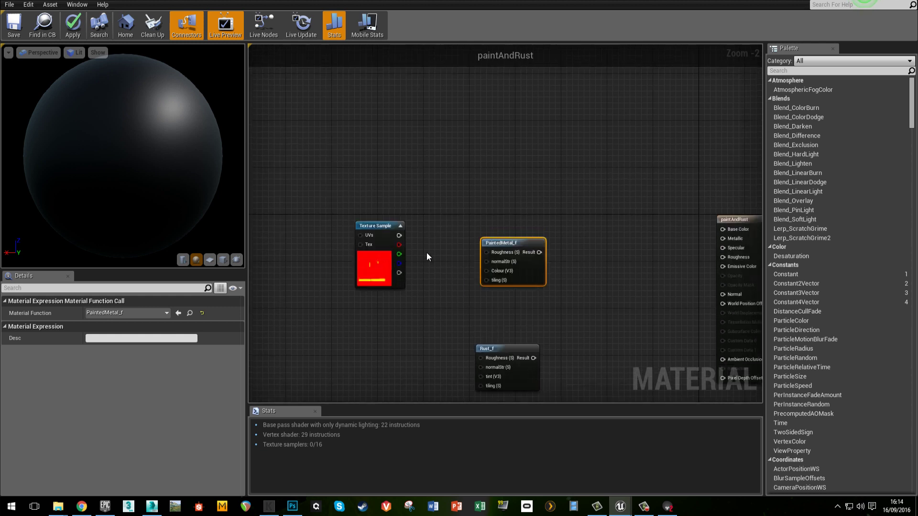
{"action": "scroll", "coordinate": [426, 257], "scroll_direction": "up", "scroll_amount": 2}
{"action": "left_click_drag", "start_coordinate": [373, 217], "coordinate": [310, 203]}
{"action": "right_click_drag", "start_coordinate": [341, 251], "coordinate": [443, 209]}
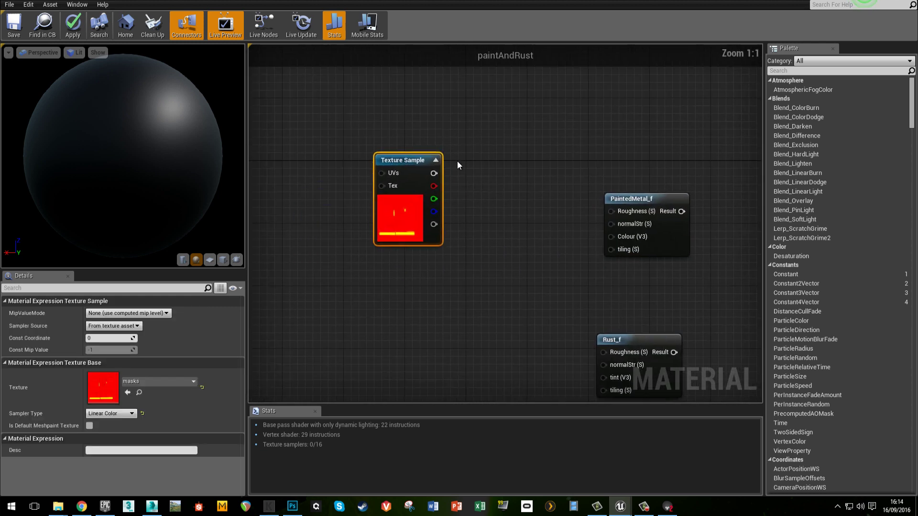
{"action": "right_click_drag", "start_coordinate": [457, 162], "coordinate": [447, 203]}
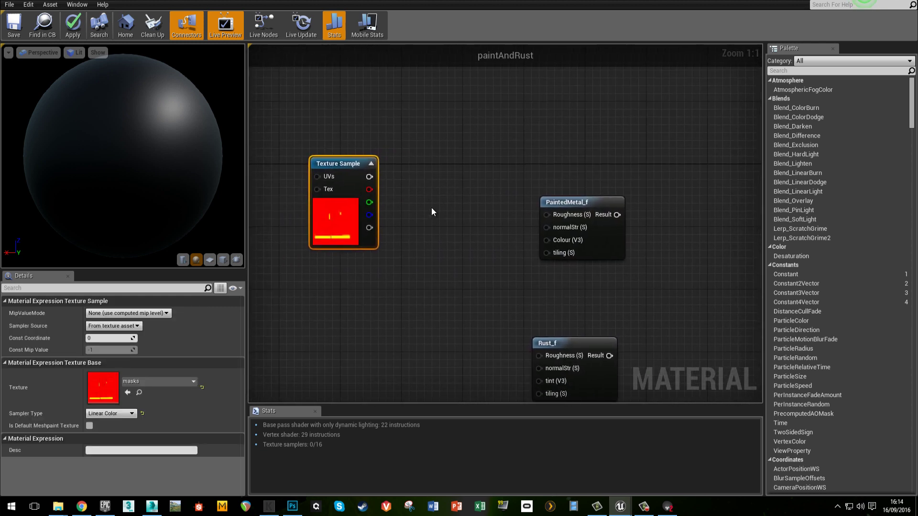
Step: Add two Constant3Vector nodes, one above the other, between the masks texture sample and the function nodes
{"action": "left_click", "coordinate": [417, 199]}
{"action": "left_click", "coordinate": [411, 181]}
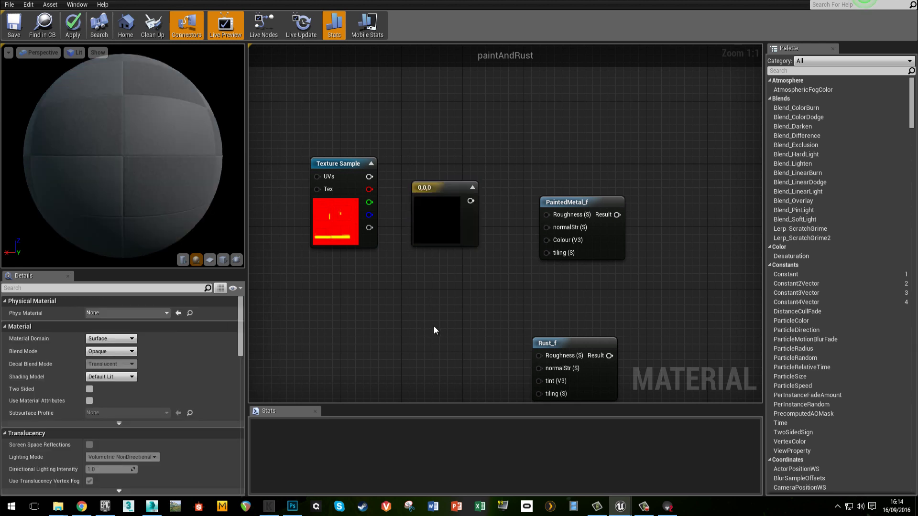
{"action": "key", "text": "3"}
{"action": "left_click", "coordinate": [417, 292]}
{"action": "left_click_drag", "start_coordinate": [450, 298], "coordinate": [450, 265]}
Step: Convert the upper constant vector to a parameter named colour1
{"action": "left_click", "coordinate": [436, 191]}
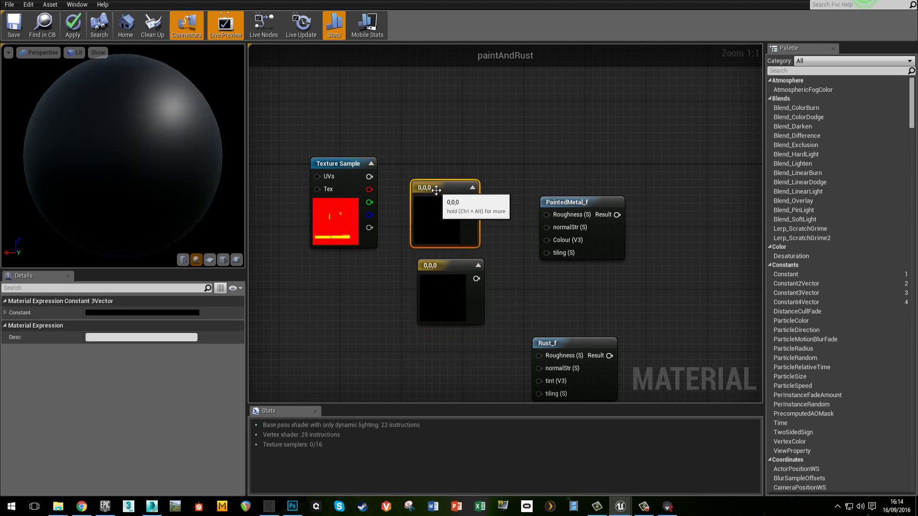
{"action": "right_click", "coordinate": [437, 185]}
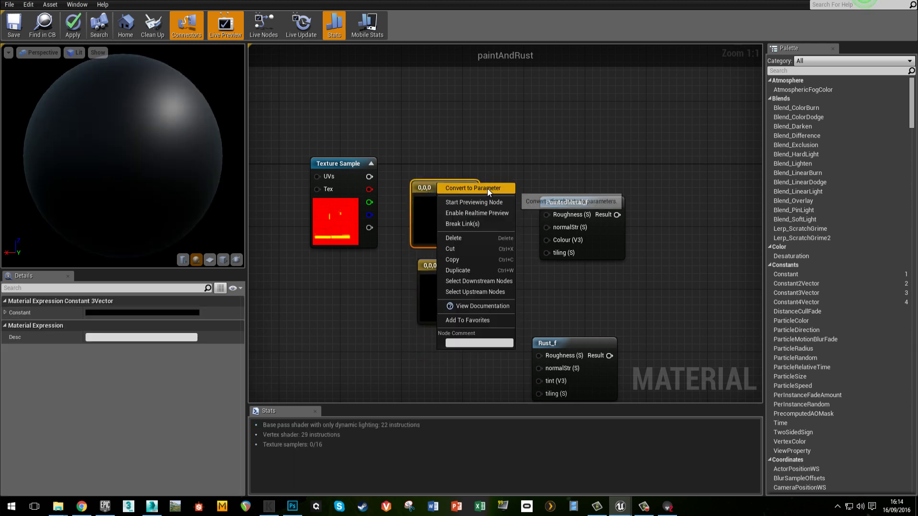
{"action": "left_click", "coordinate": [486, 189]}
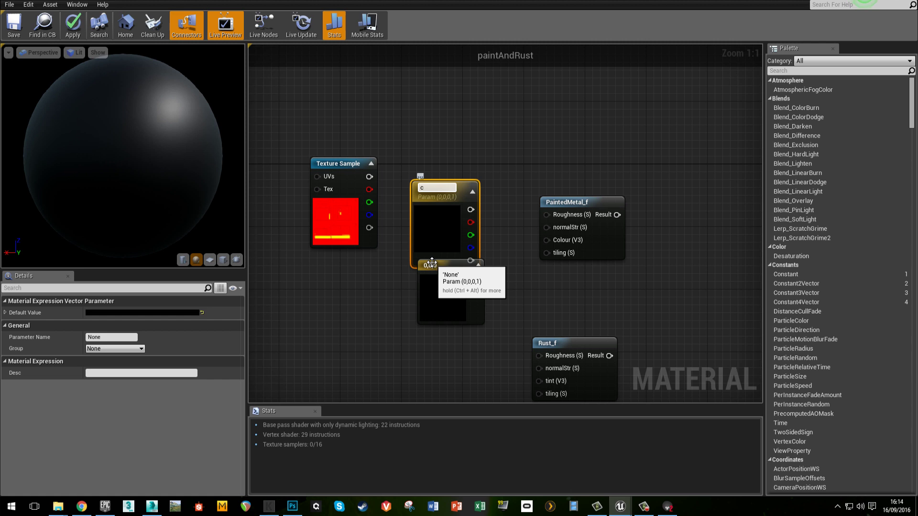
{"action": "type", "text": "colour1"}
{"action": "key", "text": "Return"}
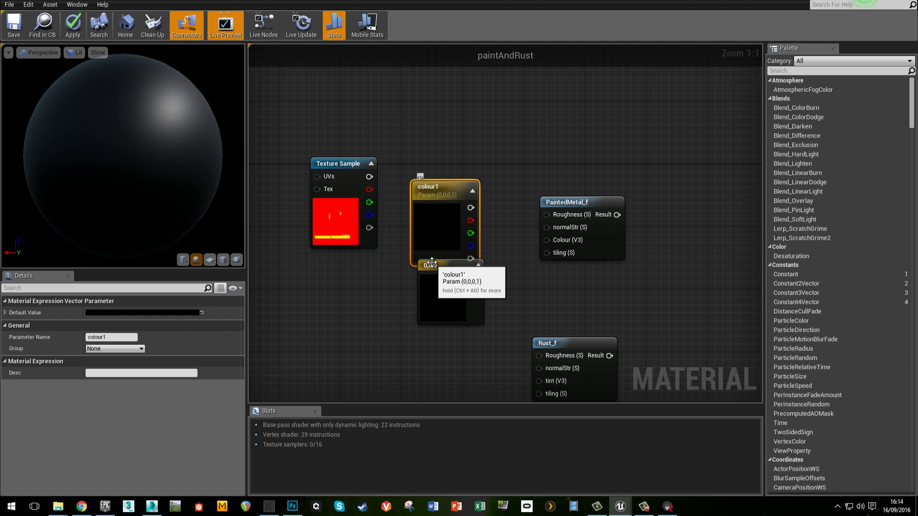
Step: Delete the lower constant vector and place a duplicate of the colour1 parameter beneath the original
{"action": "left_click_drag", "start_coordinate": [448, 264], "coordinate": [440, 286]}
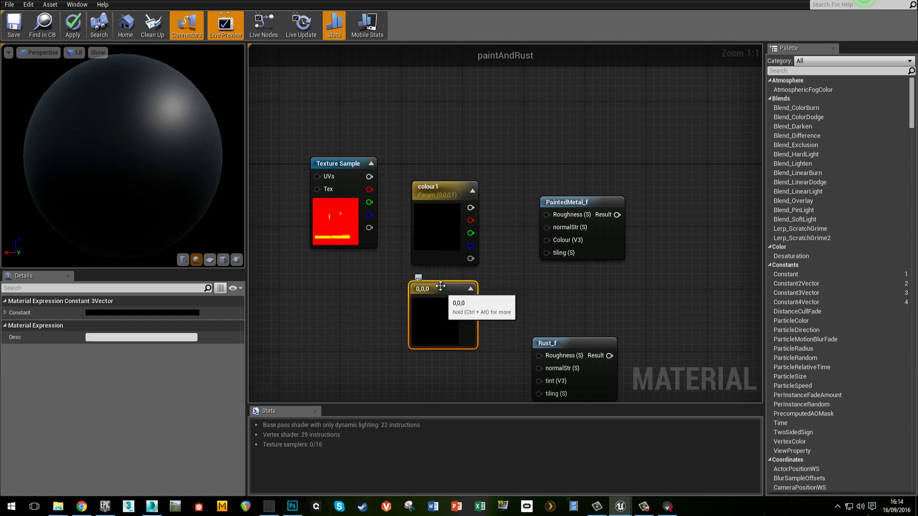
{"action": "key", "text": "Delete"}
{"action": "left_click", "coordinate": [433, 197]}
{"action": "key", "text": "ctrl+w"}
{"action": "left_click_drag", "start_coordinate": [476, 256], "coordinate": [436, 288]}
Step: Rename the duplicated vector parameter as colour2 and line it up under colour1
{"action": "left_click", "coordinate": [437, 281]}
{"action": "key", "text": "Right"}
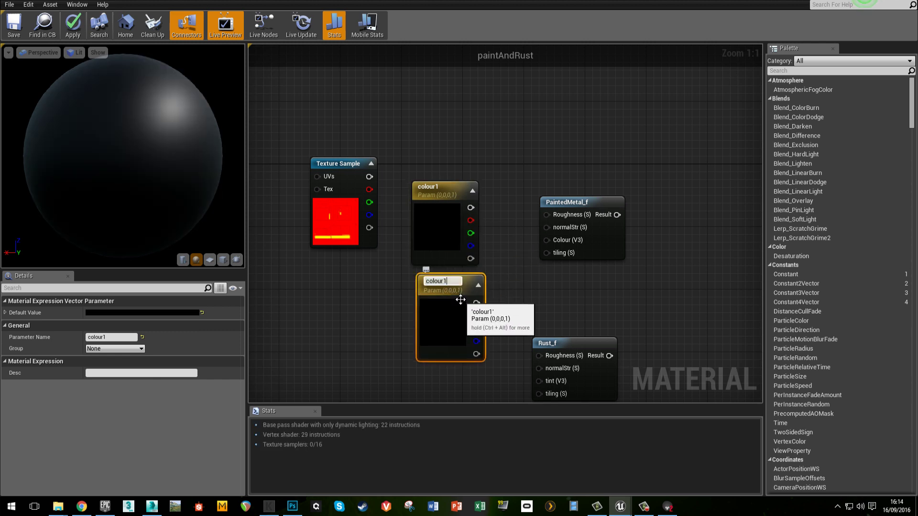
{"action": "type", "text": "2"}
{"action": "key", "text": "Return"}
{"action": "left_click_drag", "start_coordinate": [461, 300], "coordinate": [446, 288]}
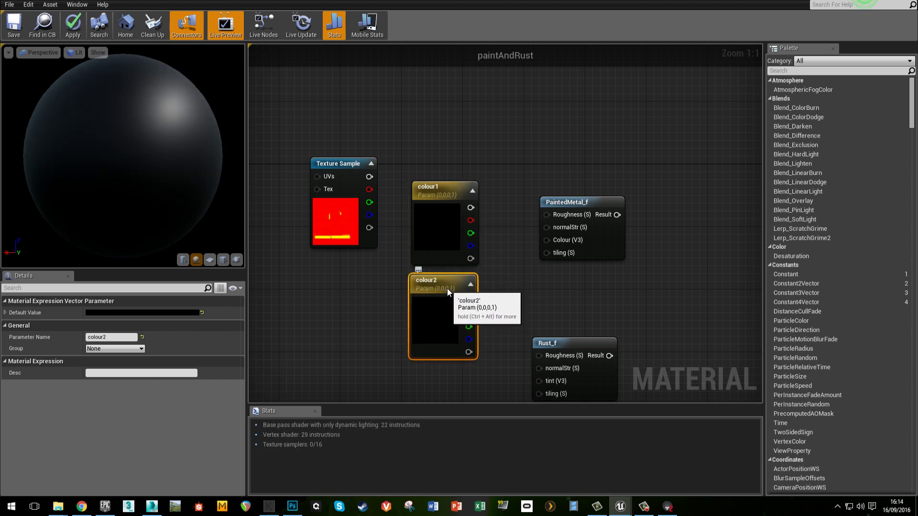
Step: Spread out the colour parameters and masks sample, and add a Lerp node with colour1 feeding A and colour2 feeding B
{"action": "left_click_drag", "start_coordinate": [425, 137], "coordinate": [308, 202]}
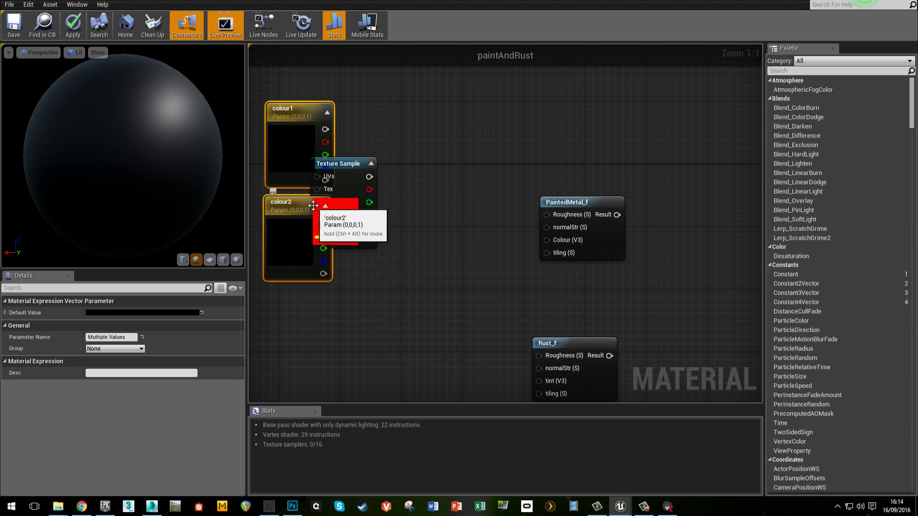
{"action": "left_click_drag", "start_coordinate": [349, 164], "coordinate": [411, 273]}
{"action": "left_click", "coordinate": [447, 189]}
{"action": "left_click", "coordinate": [447, 188]}
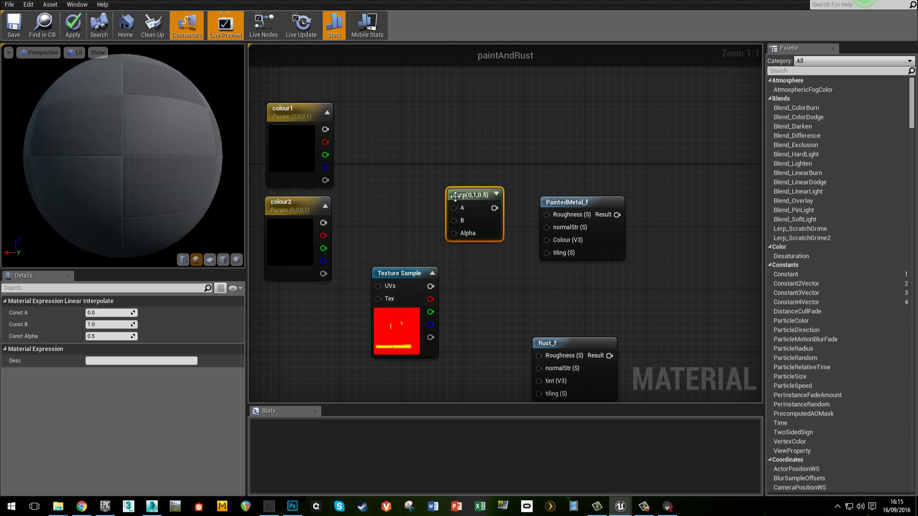
{"action": "left_click_drag", "start_coordinate": [325, 129], "coordinate": [432, 208]}
{"action": "left_click_drag", "start_coordinate": [324, 223], "coordinate": [433, 220]}
Step: Connect the masks sample's green channel to the Lerp's Alpha and position the sample below colour2
{"action": "right_click_drag", "start_coordinate": [495, 320], "coordinate": [590, 235]}
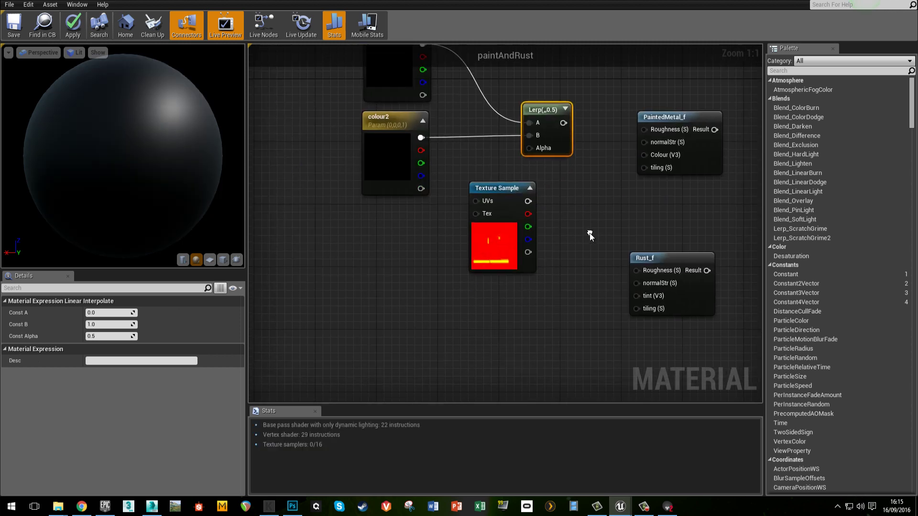
{"action": "left_click", "coordinate": [486, 254]}
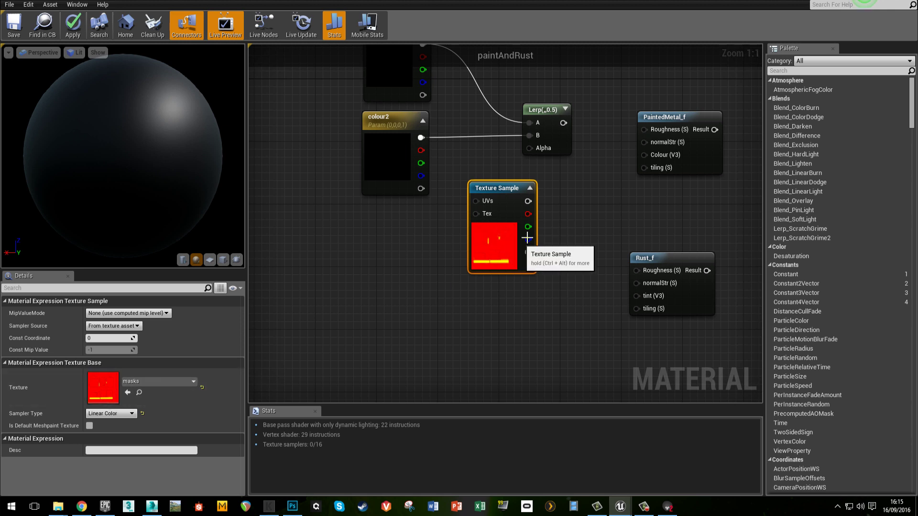
{"action": "left_click_drag", "start_coordinate": [528, 226], "coordinate": [531, 148]}
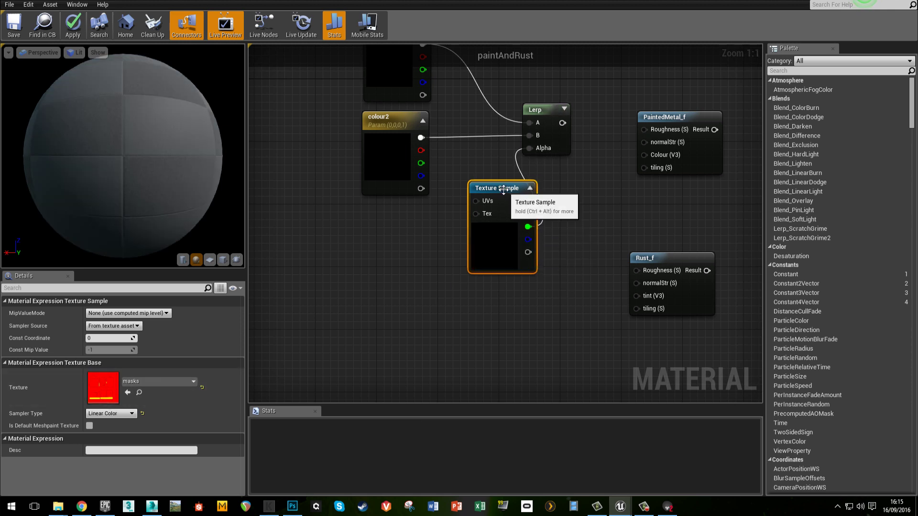
{"action": "left_click_drag", "start_coordinate": [498, 192], "coordinate": [401, 229]}
{"action": "right_click_drag", "start_coordinate": [449, 178], "coordinate": [435, 260]}
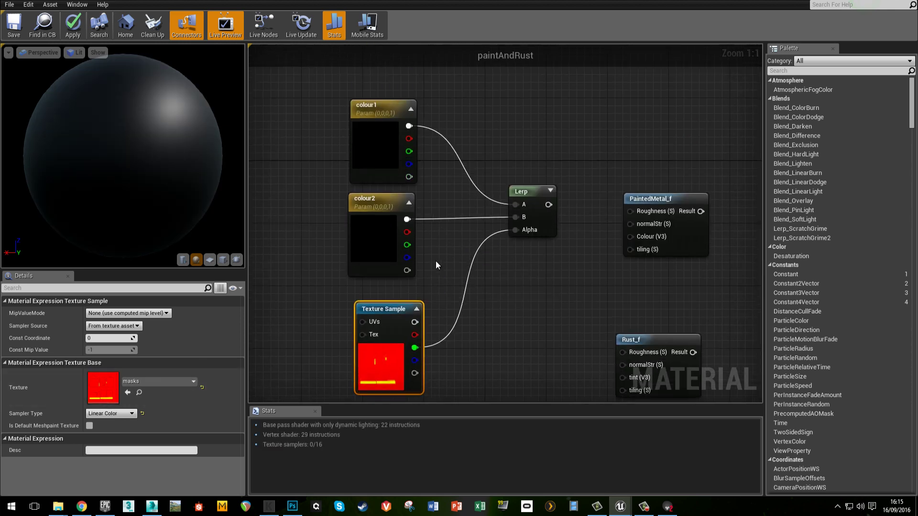
Step: Set colour1's default value to white with R, G and B at 1
{"action": "left_click", "coordinate": [386, 147]}
{"action": "left_click", "coordinate": [5, 313]}
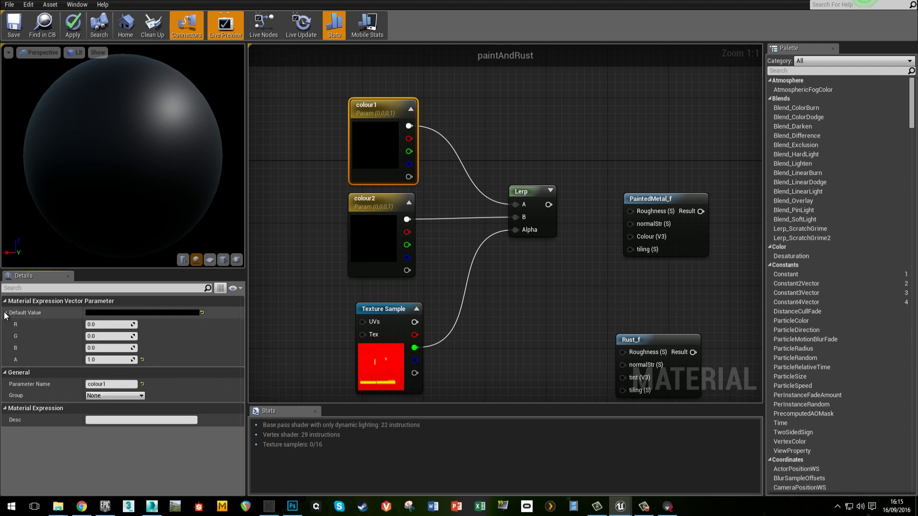
{"action": "left_click", "coordinate": [107, 324]}
{"action": "type", "text": "1"}
{"action": "key", "text": "Tab"}
{"action": "type", "text": "1"}
{"action": "key", "text": "Tab"}
{"action": "type", "text": "1"}
{"action": "key", "text": "Tab"}
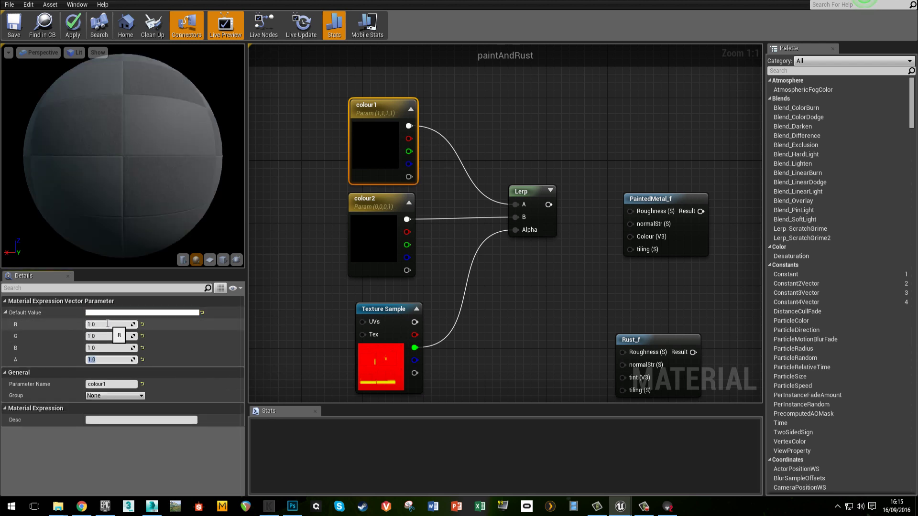
Step: Set colour2's default value to white with R, G and B at 1
{"action": "left_click", "coordinate": [369, 229]}
{"action": "left_click", "coordinate": [103, 325]}
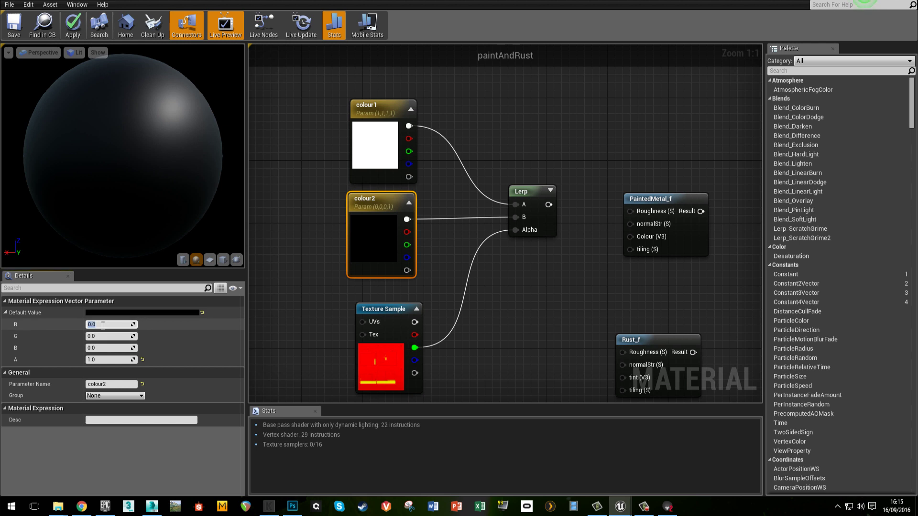
{"action": "type", "text": "1"}
{"action": "key", "text": "Tab"}
{"action": "type", "text": "1"}
{"action": "key", "text": "Tab"}
{"action": "type", "text": "1"}
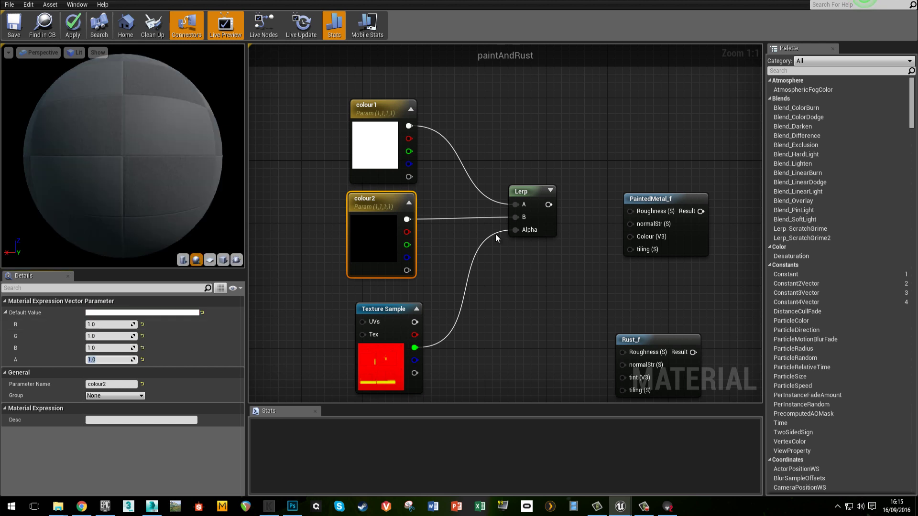
Step: Connect the Lerp output to the Colour input of PaintedMetal_f
{"action": "left_click", "coordinate": [569, 253]}
{"action": "right_click_drag", "start_coordinate": [570, 253], "coordinate": [526, 245]}
{"action": "left_click_drag", "start_coordinate": [498, 204], "coordinate": [579, 240]}
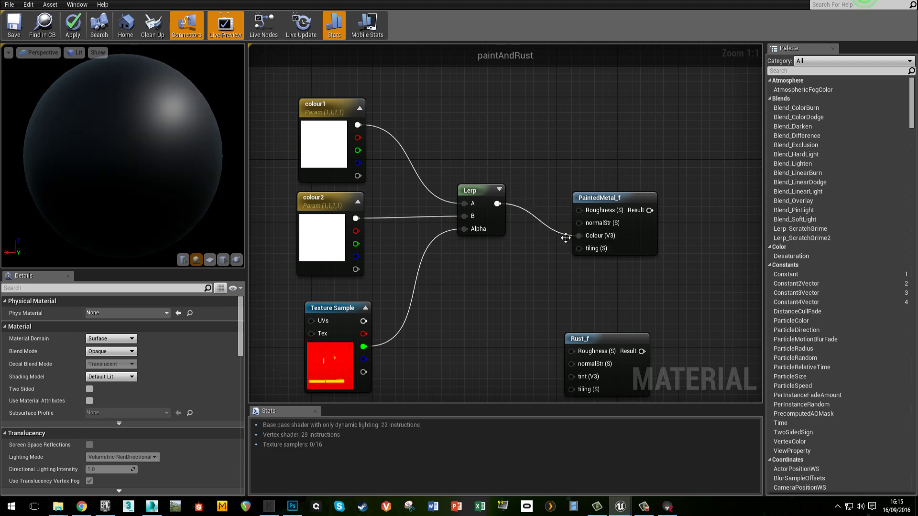
Step: Add a scalar parameter named rought_paint above PaintedMetal_f and connect it to the function's Roughness input
{"action": "right_click", "coordinate": [534, 162]}
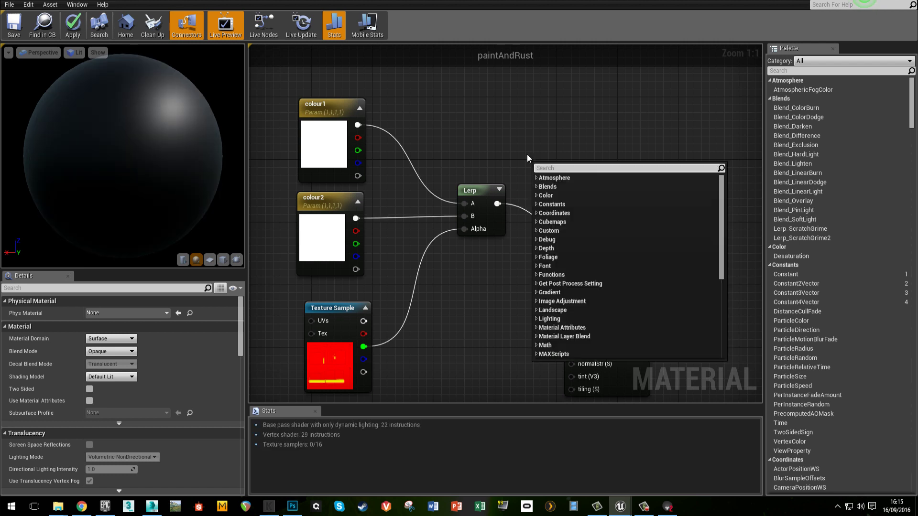
{"action": "left_click", "coordinate": [498, 112]}
{"action": "key", "text": "s"}
{"action": "left_click", "coordinate": [510, 123]}
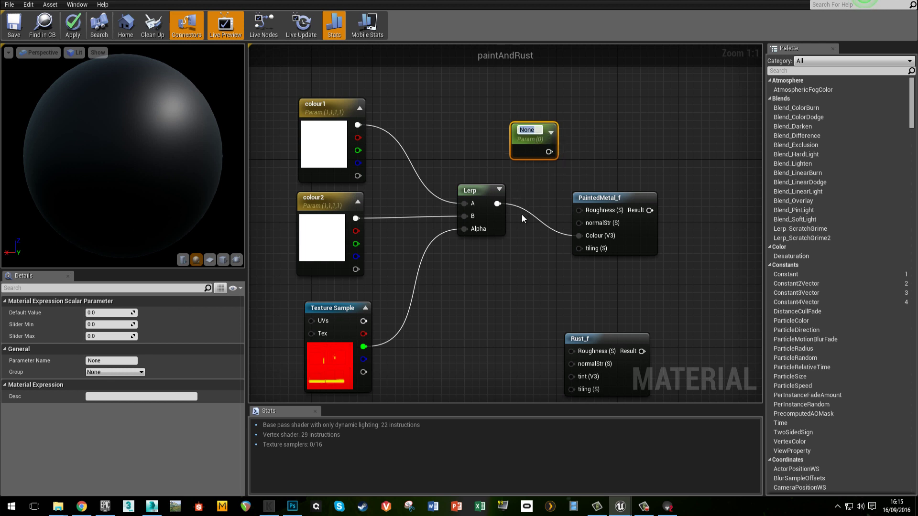
{"action": "type", "text": "r"}
{"action": "key", "text": "Return"}
{"action": "left_click", "coordinate": [522, 130]}
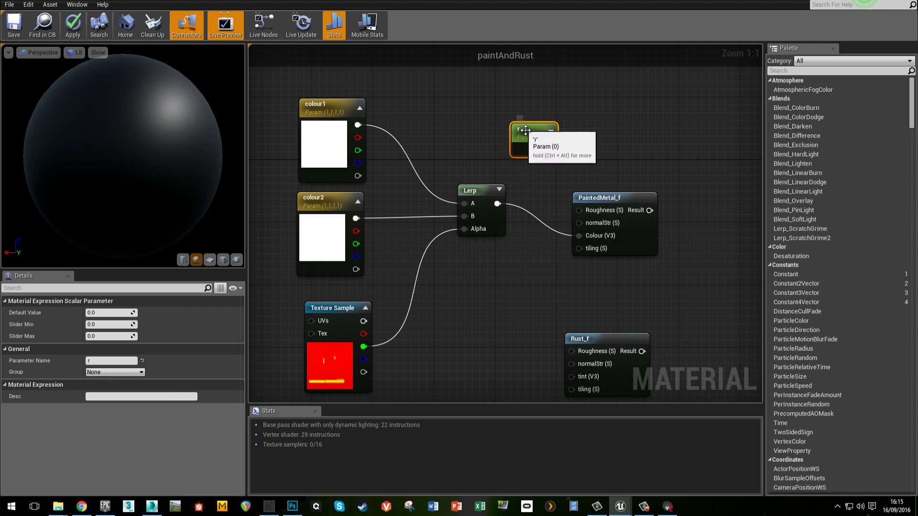
{"action": "type", "text": "rought"}
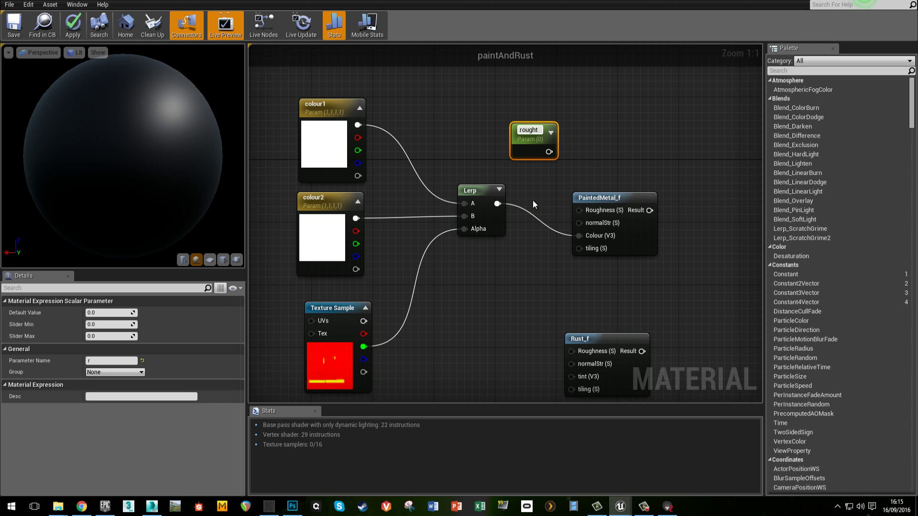
{"action": "type", "text": "_paint"}
{"action": "key", "text": "Return"}
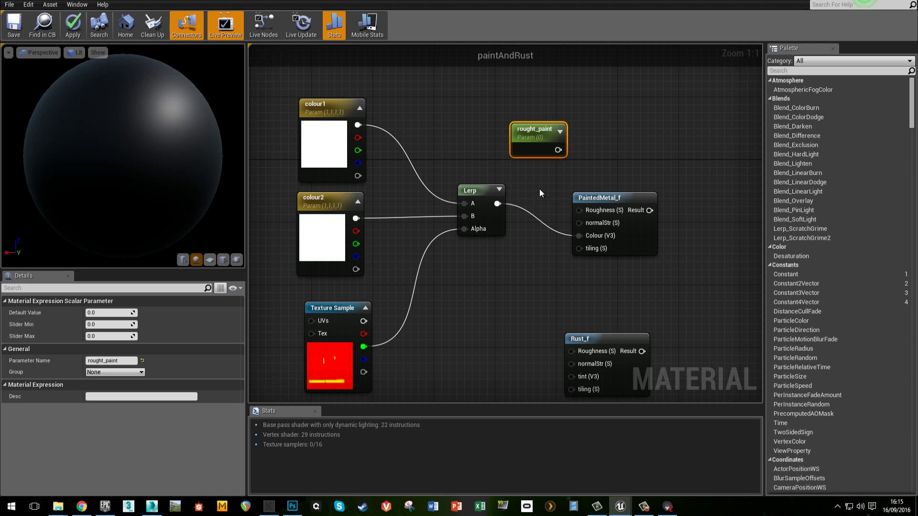
{"action": "left_click_drag", "start_coordinate": [558, 151], "coordinate": [579, 210]}
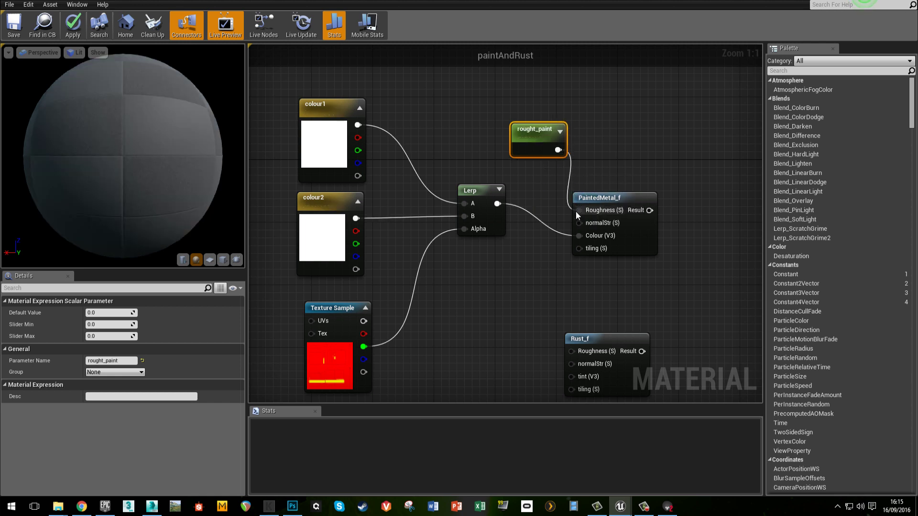
Step: Add a scalar parameter named nrmpaint and connect it to the normalStr input of PaintedMetal_f
{"action": "left_click", "coordinate": [526, 217]}
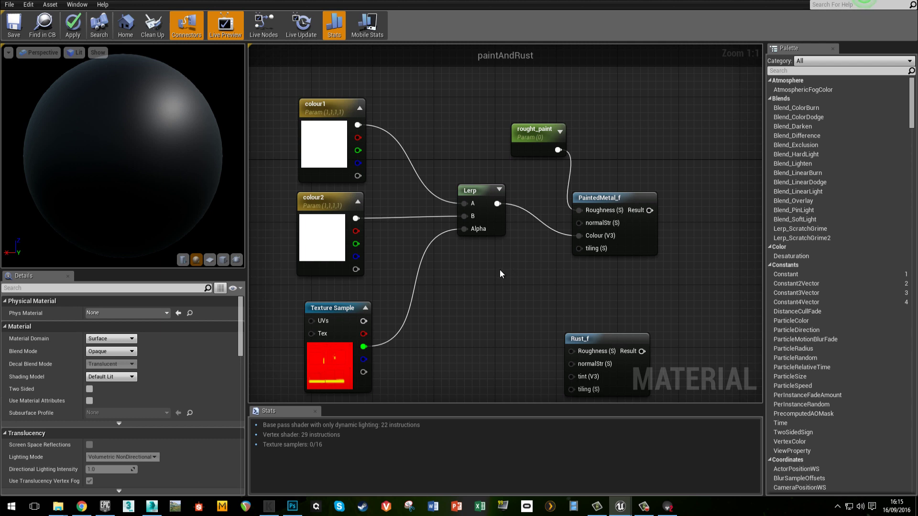
{"action": "left_click", "coordinate": [500, 269]}
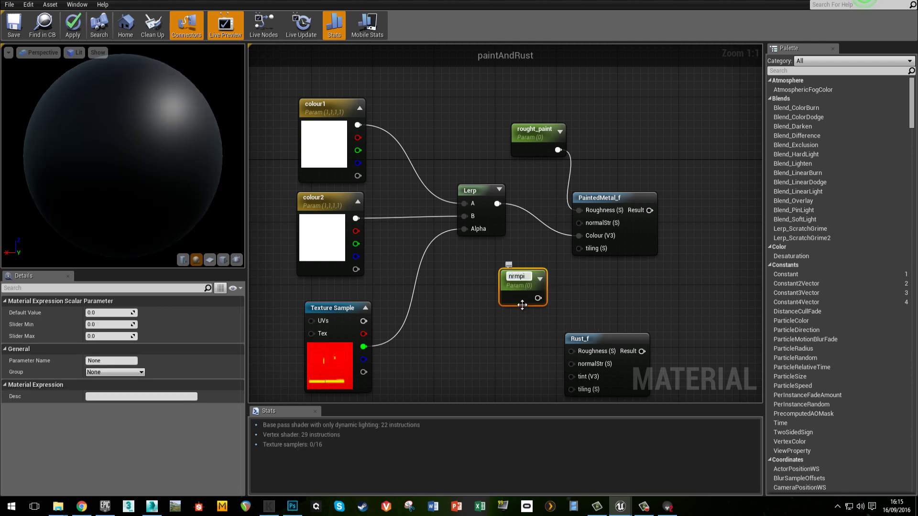
{"action": "type", "text": "nrmpaint"}
{"action": "key", "text": "Return"}
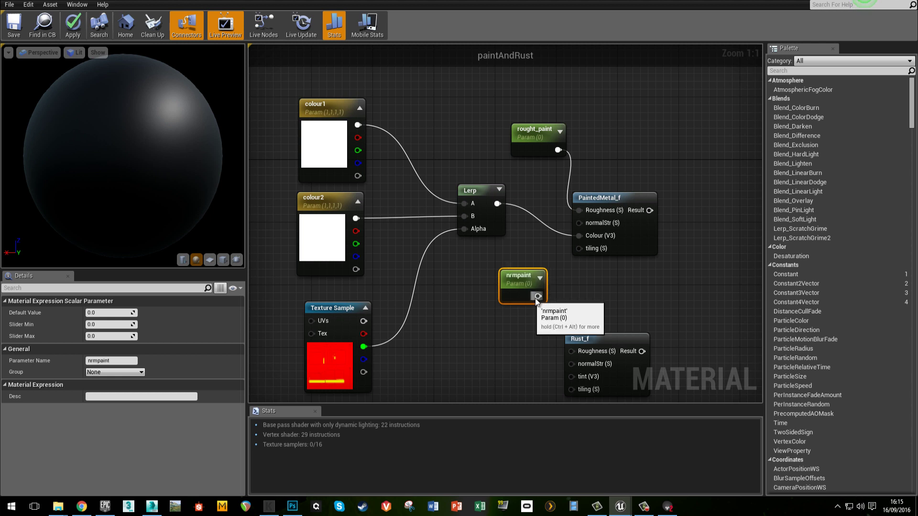
{"action": "left_click_drag", "start_coordinate": [538, 296], "coordinate": [579, 223]}
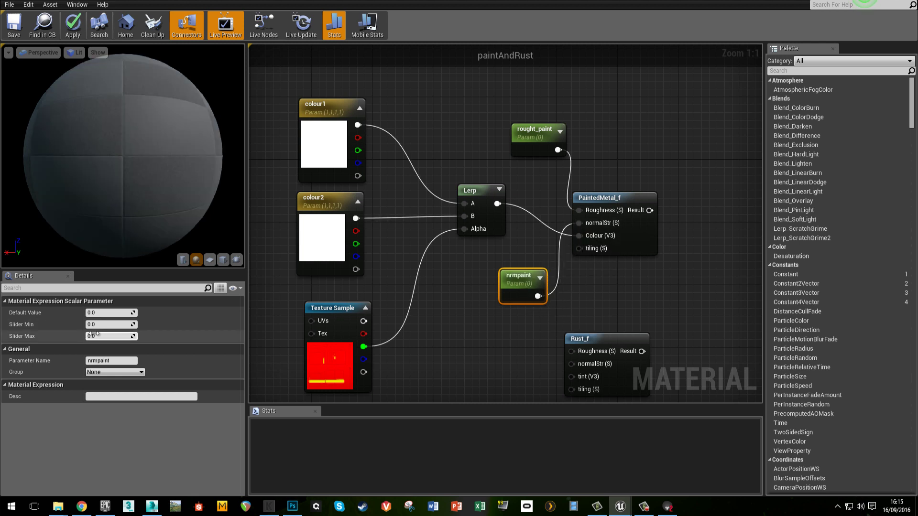
Step: Set nrmpaint's default value to 1 and move the node directly beneath rought_paint
{"action": "left_click", "coordinate": [104, 313]}
{"action": "type", "text": "1"}
{"action": "key", "text": "Return"}
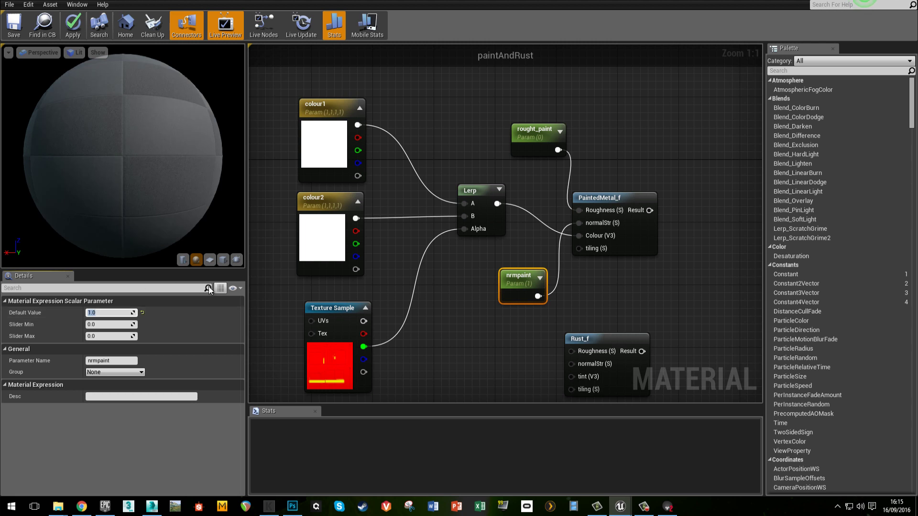
{"action": "left_click_drag", "start_coordinate": [523, 286], "coordinate": [533, 184]}
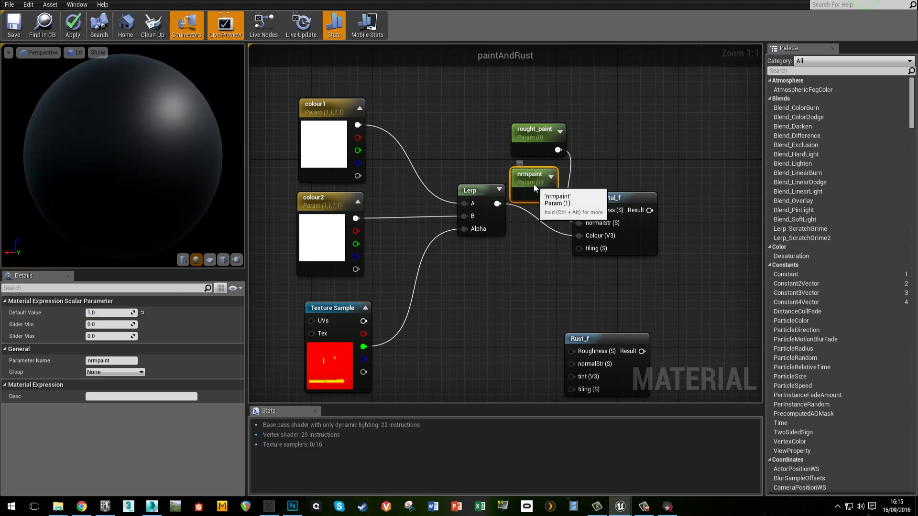
Step: Add a scalar parameter named tilepaint beneath nrmpaint and set its default value to 1
{"action": "left_click", "coordinate": [530, 271]}
{"action": "key", "text": "s"}
{"action": "left_click", "coordinate": [515, 270]}
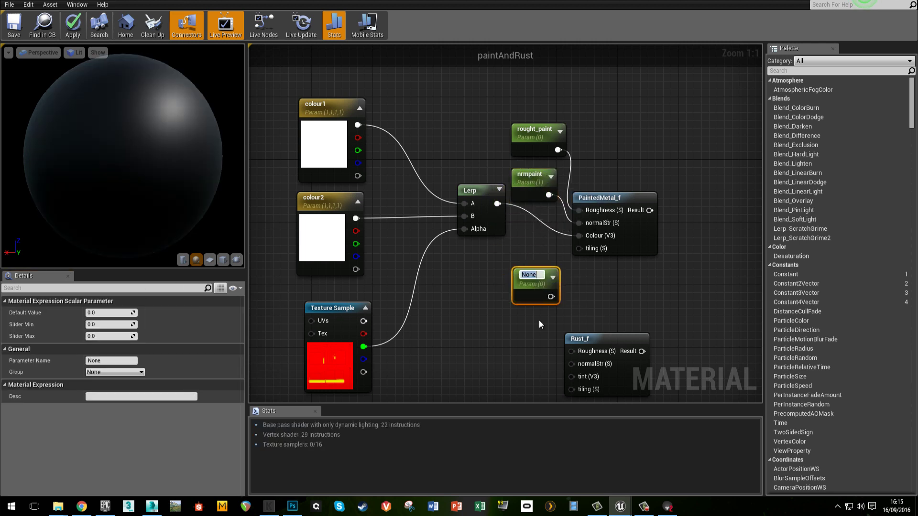
{"action": "type", "text": "tilepaint"}
{"action": "key", "text": "Return"}
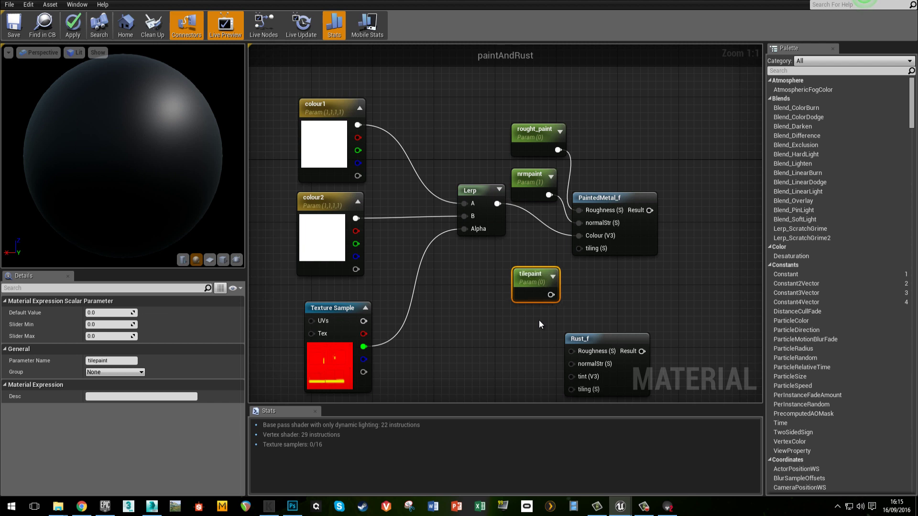
{"action": "left_click", "coordinate": [101, 313]}
{"action": "key", "text": "Return"}
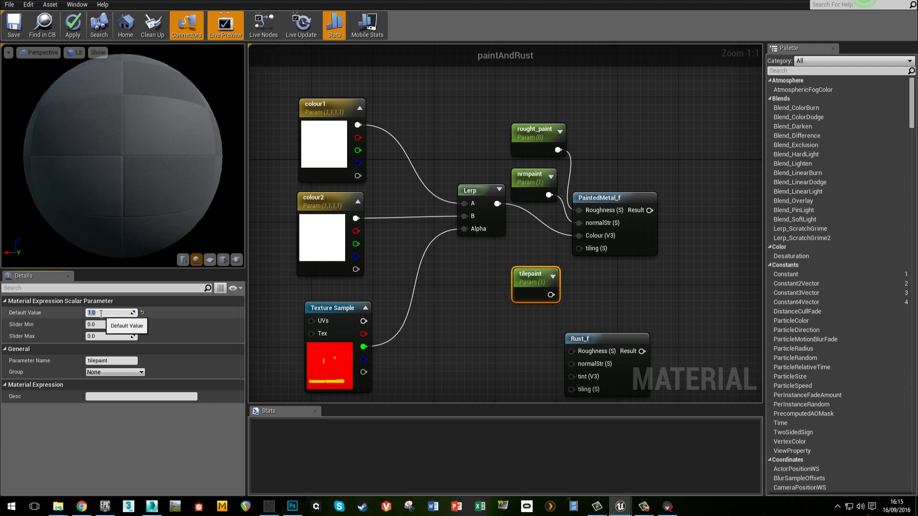
Step: Connect tilepaint to the tiling input of PaintedMetal_f and move the node slightly closer to nrmpaint
{"action": "left_click_drag", "start_coordinate": [550, 295], "coordinate": [582, 249]}
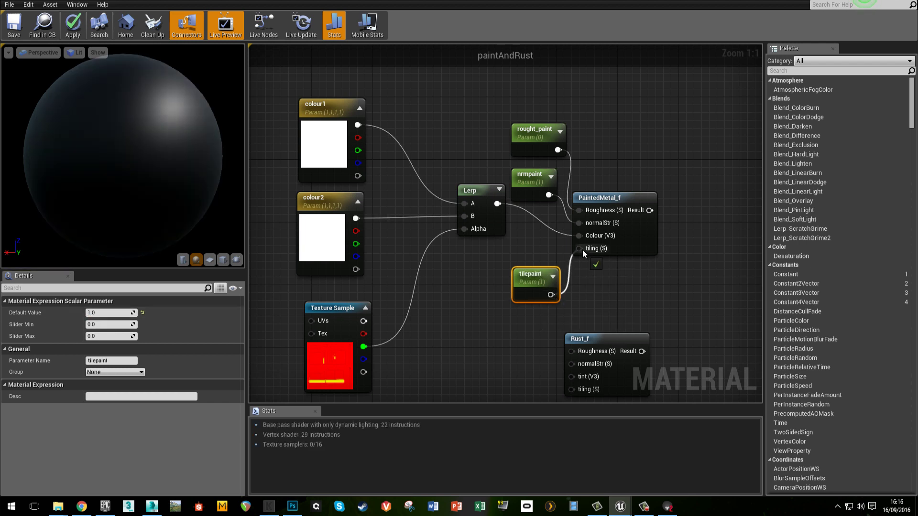
{"action": "left_click_drag", "start_coordinate": [545, 276], "coordinate": [543, 262]}
{"action": "left_click", "coordinate": [497, 300]}
Step: Assign tilepaint, nrmpaint, rought_paint, colour1 and colour2 to a new parameter group named paint
{"action": "left_click", "coordinate": [535, 262]}
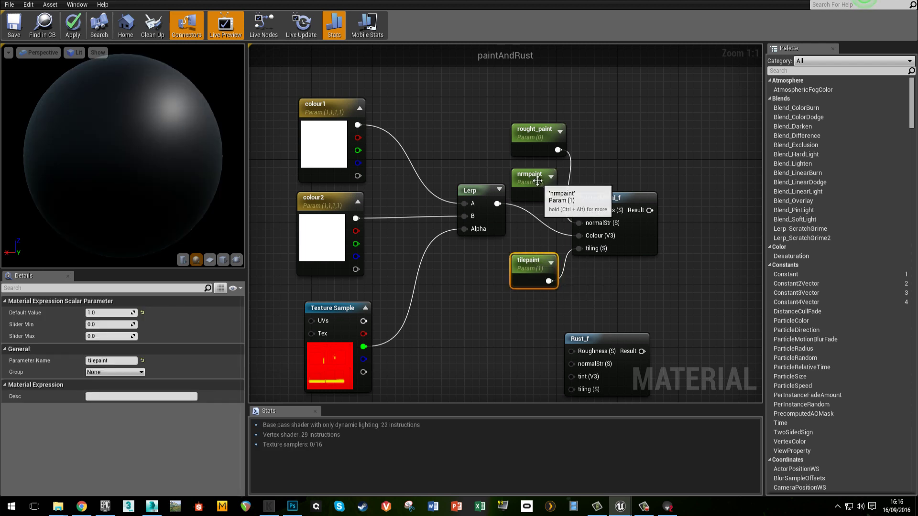
{"action": "left_click", "coordinate": [528, 175], "text": "ctrl"}
{"action": "left_click", "coordinate": [535, 133], "text": "ctrl"}
{"action": "left_click", "coordinate": [316, 105], "text": "ctrl"}
{"action": "left_click", "coordinate": [317, 197], "text": "ctrl"}
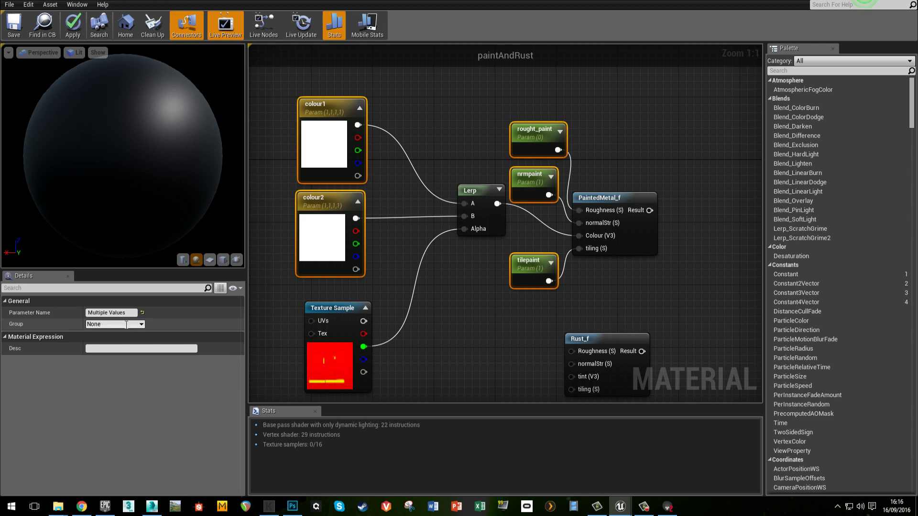
{"action": "left_click", "coordinate": [92, 323]}
{"action": "type", "text": "paint"}
{"action": "key", "text": "Return"}
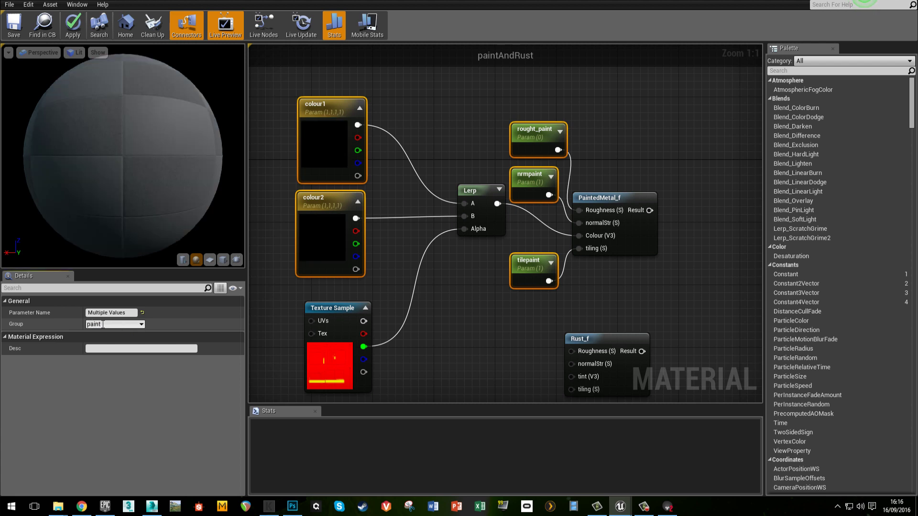
{"action": "left_click", "coordinate": [483, 338]}
{"action": "left_click", "coordinate": [343, 243]}
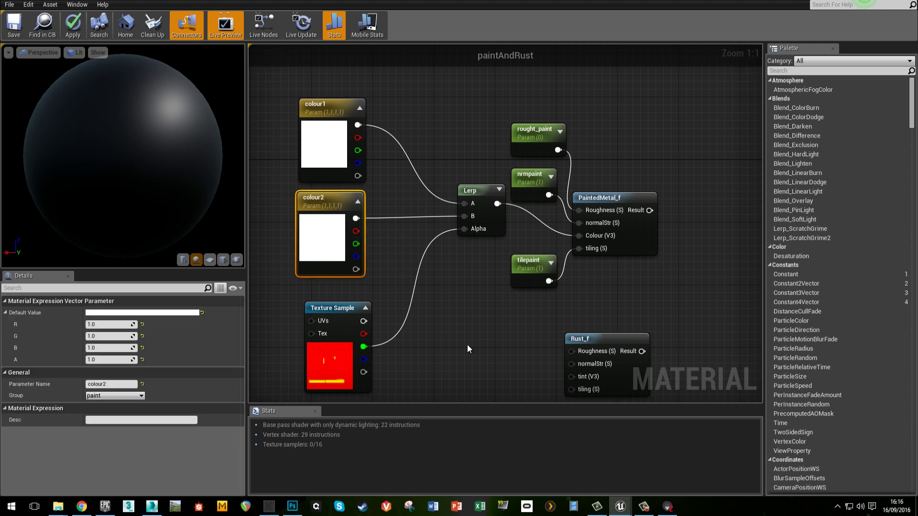
{"action": "left_click", "coordinate": [526, 262]}
{"action": "left_click", "coordinate": [423, 343]}
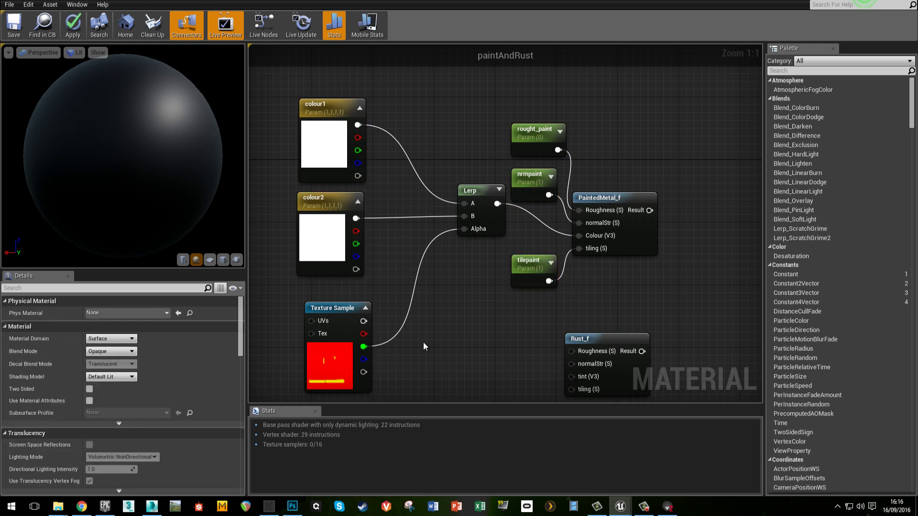
Step: Move the Rust_f node slightly away from the paint nodes to make room for its parameters
{"action": "scroll", "coordinate": [485, 308], "scroll_direction": "down", "scroll_amount": 2}
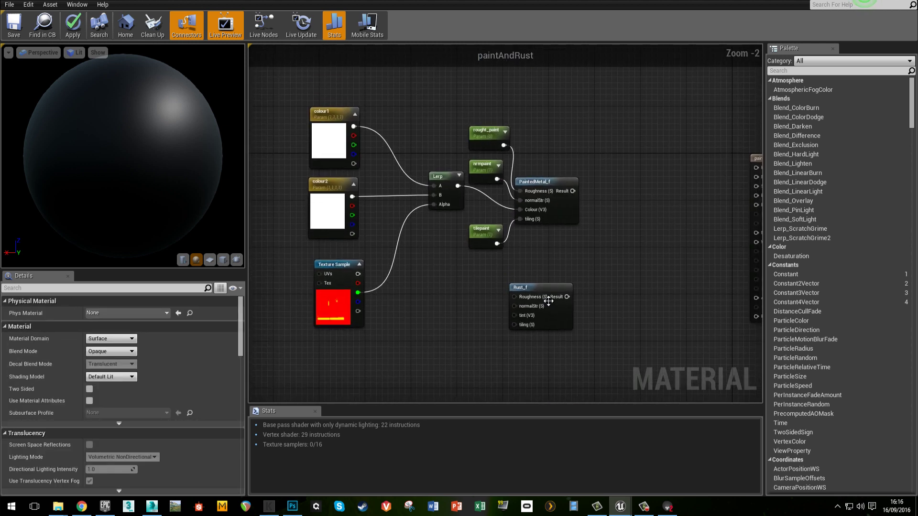
{"action": "scroll", "coordinate": [548, 301], "scroll_direction": "down", "scroll_amount": 2}
{"action": "left_click_drag", "start_coordinate": [528, 218], "coordinate": [559, 225]}
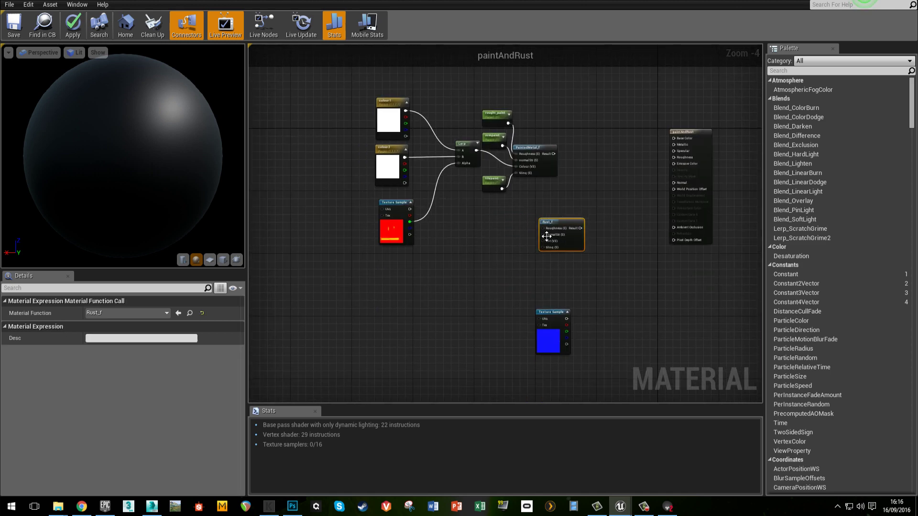
{"action": "left_click", "coordinate": [546, 210]}
Step: Copy the rought_paint, nrmpaint and tilepaint parameters and place the copies beside the inputs of Rust_f
{"action": "right_click_drag", "start_coordinate": [529, 184], "coordinate": [526, 253]}
{"action": "scroll", "coordinate": [524, 253], "scroll_direction": "up", "scroll_amount": 3}
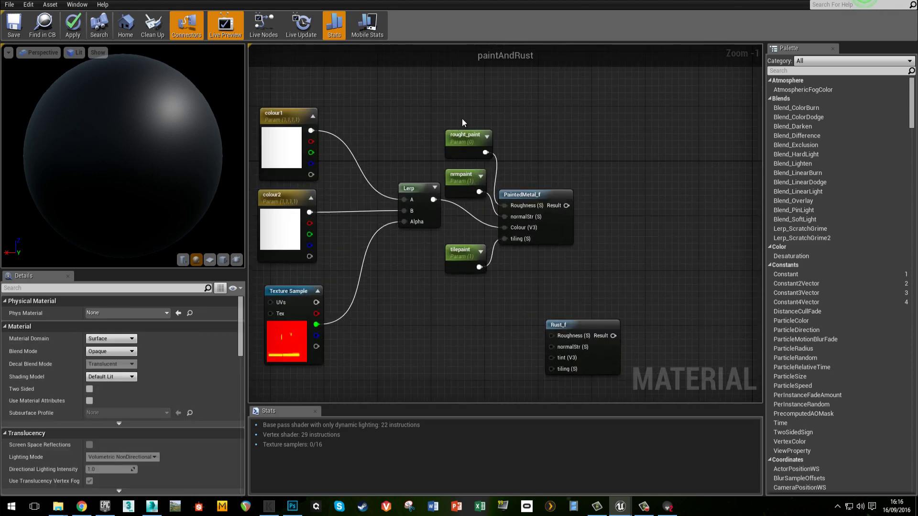
{"action": "left_click_drag", "start_coordinate": [462, 119], "coordinate": [478, 275]}
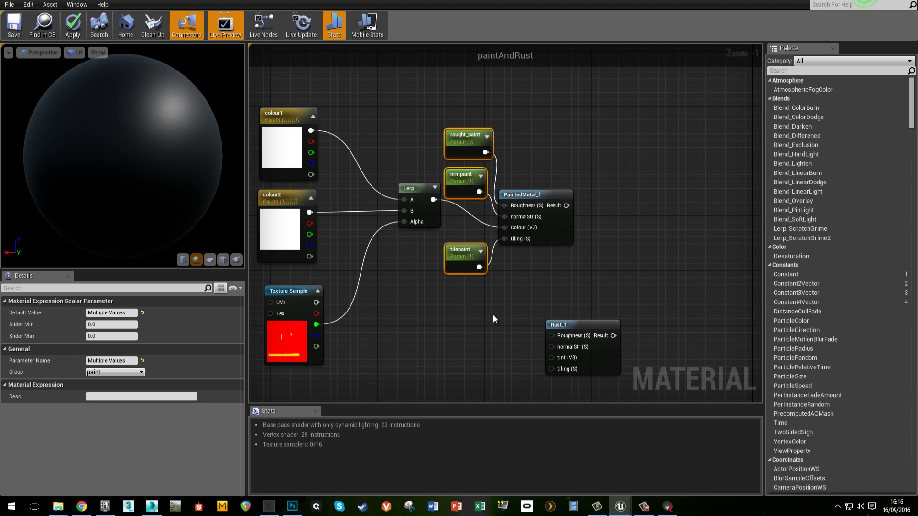
{"action": "key", "text": "ctrl+v"}
{"action": "left_click_drag", "start_coordinate": [499, 269], "coordinate": [472, 309]}
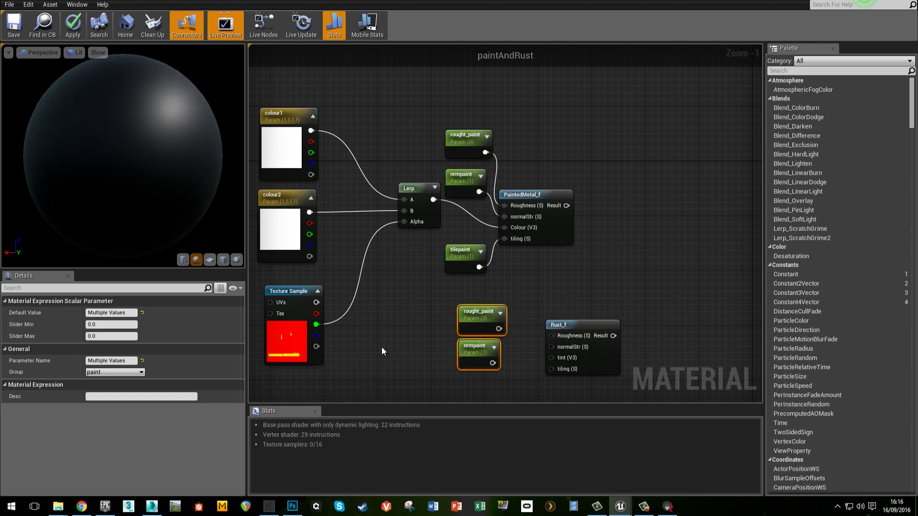
Step: Rename the copied rought_paint parameter beside Rust_f to rought_rust
{"action": "right_click_drag", "start_coordinate": [429, 310], "coordinate": [437, 222]}
{"action": "scroll", "coordinate": [437, 222], "scroll_direction": "up", "scroll_amount": 1}
{"action": "left_click", "coordinate": [491, 229]}
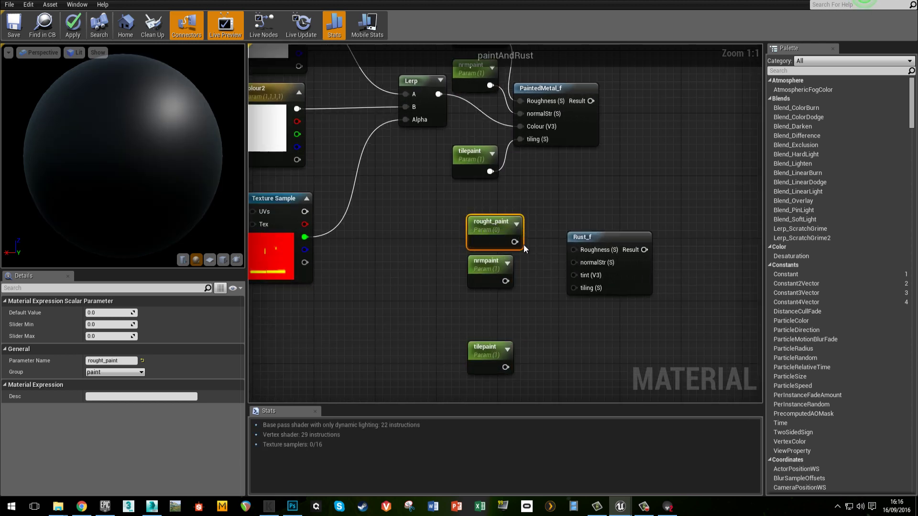
{"action": "key", "text": "F2"}
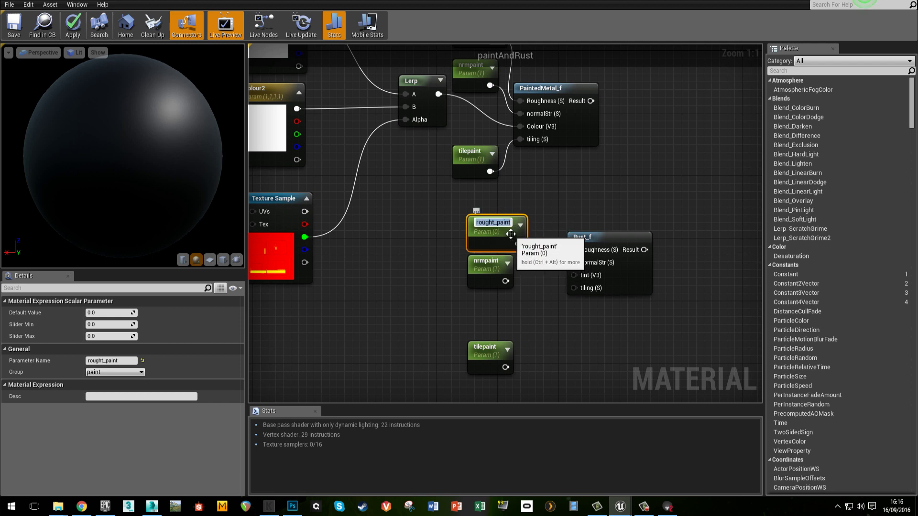
{"action": "key", "text": "End"}
{"action": "key", "text": "BackSpace"}
{"action": "key", "text": "BackSpace"}
{"action": "key", "text": "BackSpace"}
{"action": "key", "text": "BackSpace"}
{"action": "key", "text": "BackSpace"}
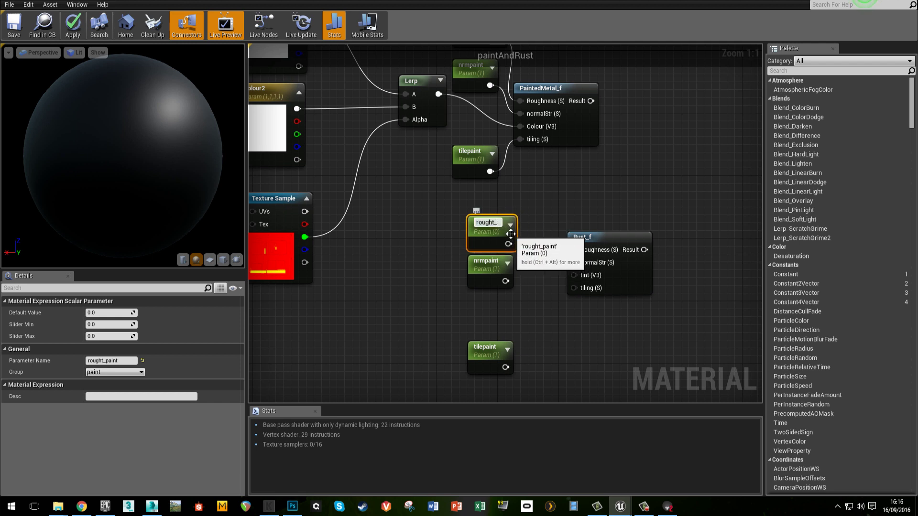
{"action": "type", "text": "rust"}
{"action": "key", "text": "Return"}
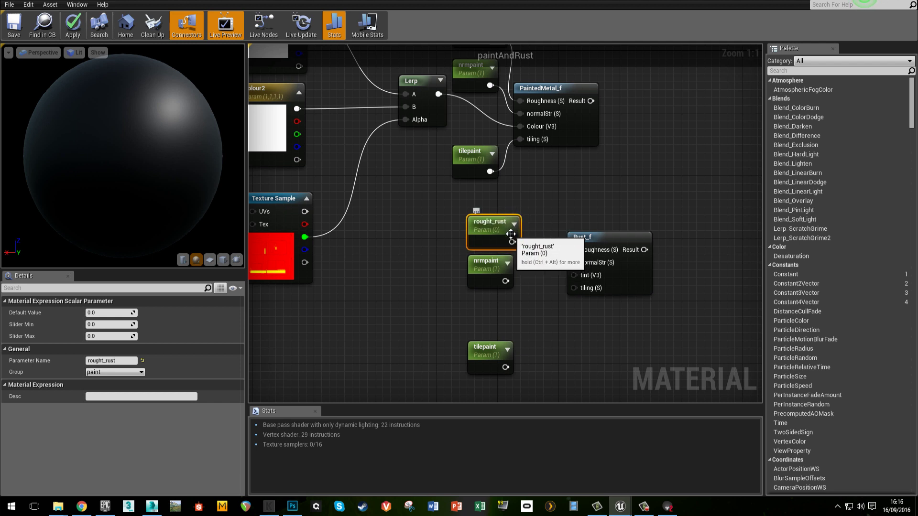
Step: Rename the copied nrmpaint parameter beside Rust_f to nrmrust
{"action": "left_click", "coordinate": [502, 270]}
{"action": "key", "text": "F2"}
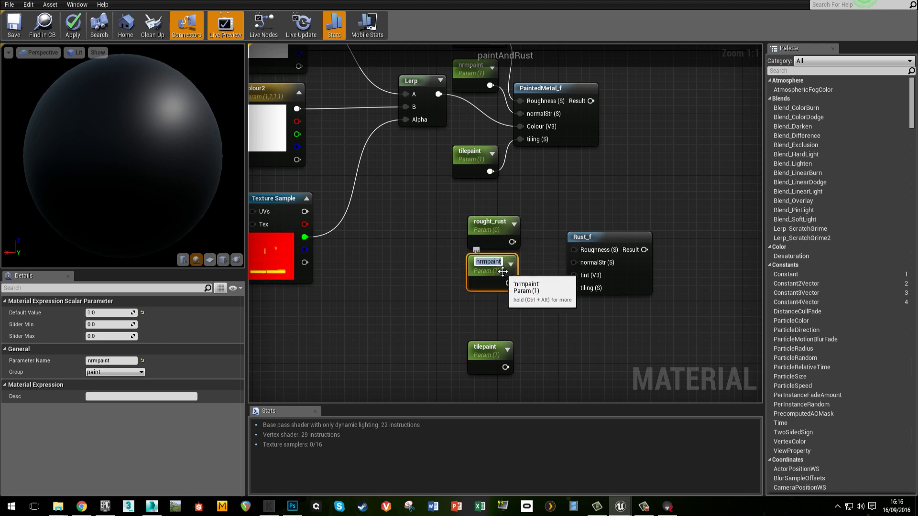
{"action": "key", "text": "End"}
{"action": "key", "text": "BackSpace"}
{"action": "key", "text": "BackSpace"}
{"action": "key", "text": "BackSpace"}
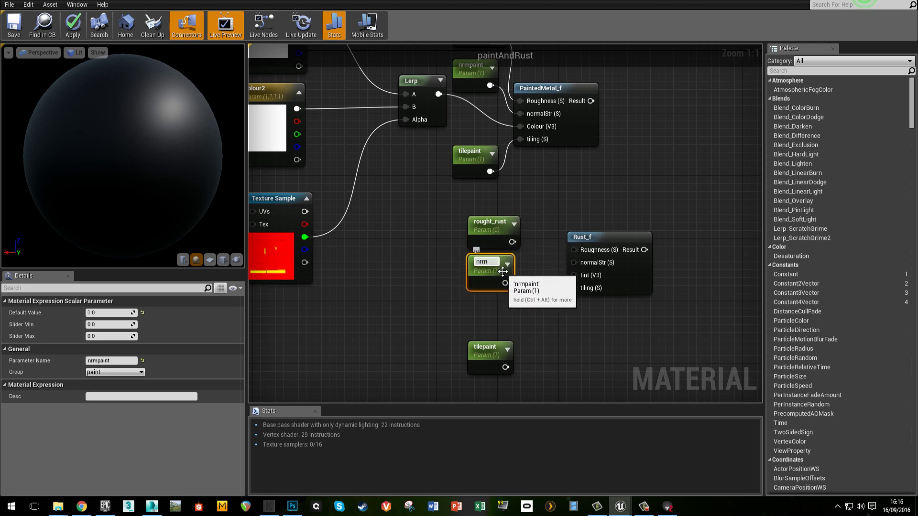
{"action": "type", "text": "rust"}
{"action": "key", "text": "Return"}
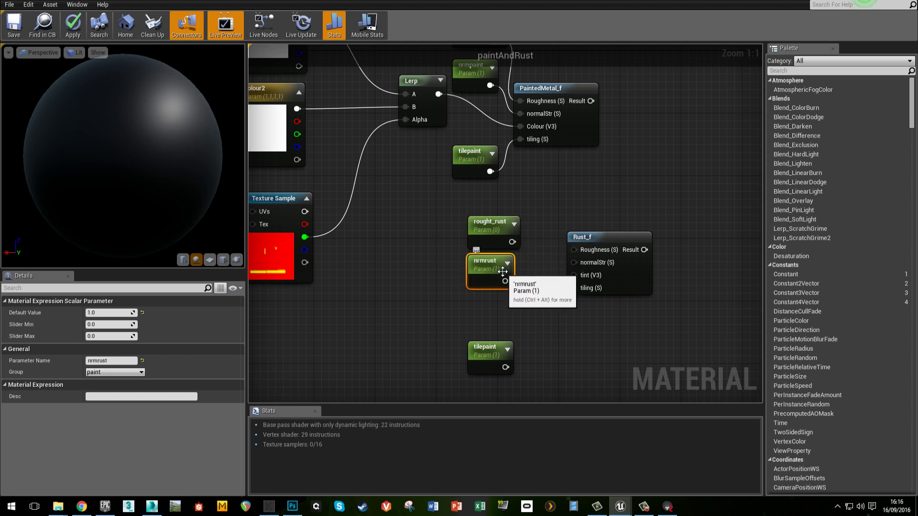
Step: Rename the copied tilepaint parameter beside Rust_f to tilerust
{"action": "left_click", "coordinate": [491, 354]}
{"action": "left_click", "coordinate": [497, 348]}
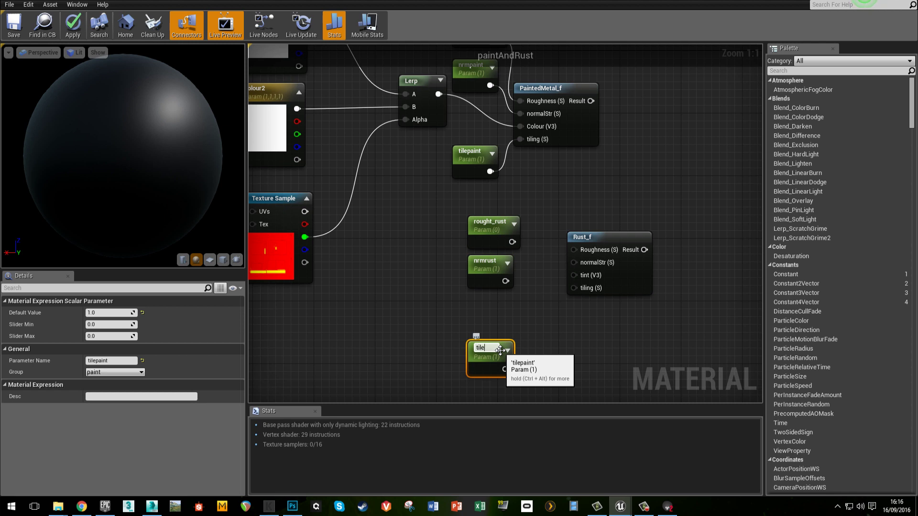
{"action": "key", "text": "Return"}
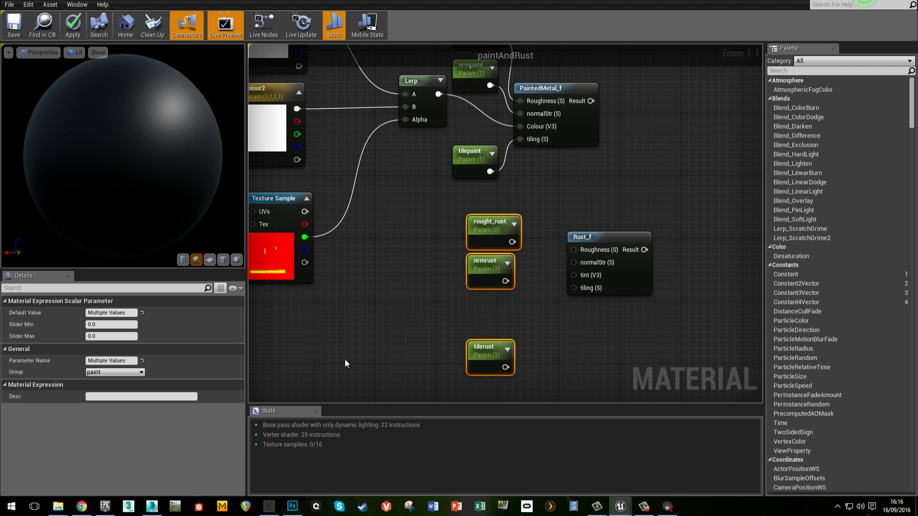
{"action": "left_click", "coordinate": [469, 321]}
{"action": "left_click_drag", "start_coordinate": [439, 211], "coordinate": [497, 349]}
Step: Add a Constant3Vector beneath nrmrust and convert it to a parameter named tintrust
{"action": "left_click", "coordinate": [448, 306]}
{"action": "key", "text": "3"}
{"action": "left_click", "coordinate": [446, 305]}
{"action": "right_click", "coordinate": [469, 311]}
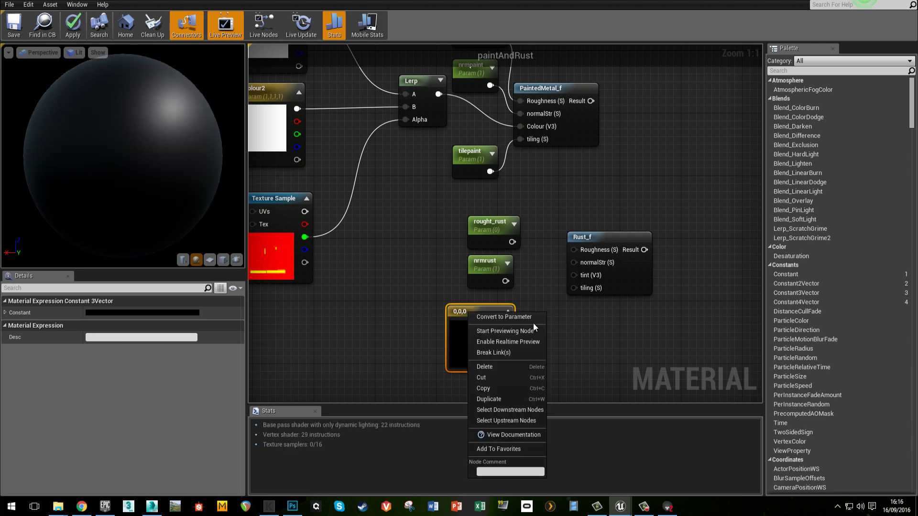
{"action": "left_click", "coordinate": [515, 318]}
{"action": "left_click", "coordinate": [467, 311]}
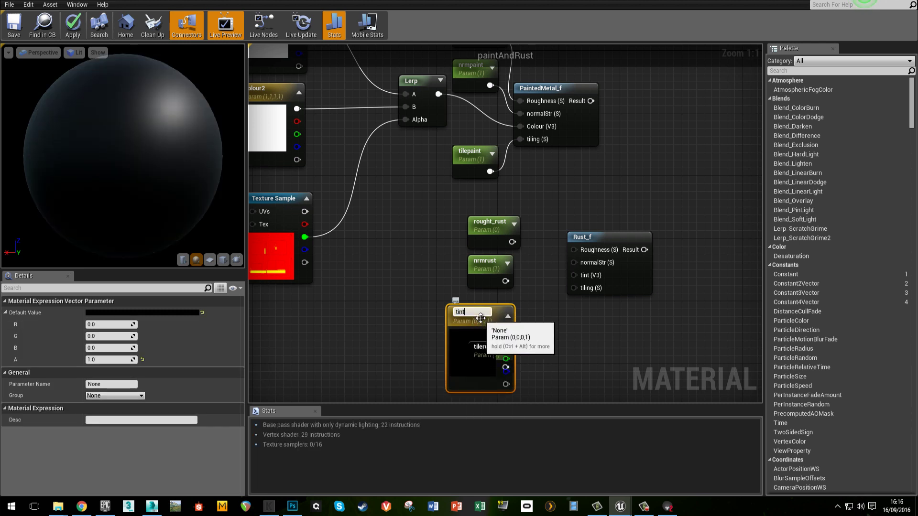
{"action": "type", "text": "tintrust"}
{"action": "key", "text": "Return"}
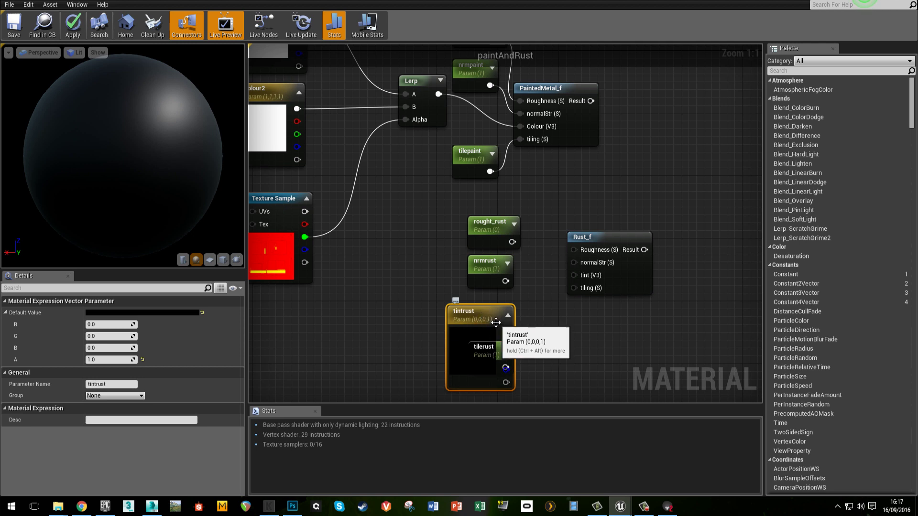
Step: Connect rought_rust, nrmrust, tintrust and tilerust to the Roughness, normalStr, tint and tiling inputs of Rust_f, with tintrust placed beside tilerust
{"action": "left_click_drag", "start_coordinate": [481, 318], "coordinate": [581, 275]}
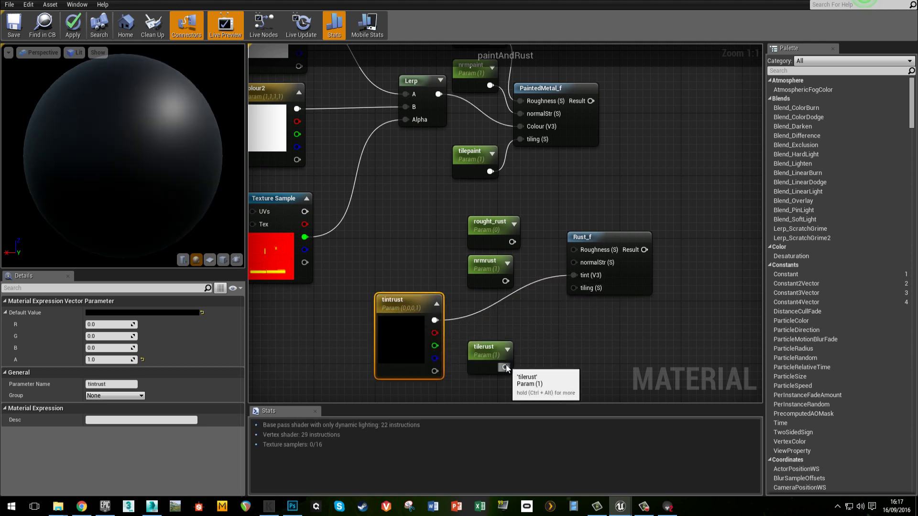
{"action": "left_click_drag", "start_coordinate": [506, 368], "coordinate": [505, 281]}
{"action": "left_click_drag", "start_coordinate": [574, 250], "coordinate": [513, 241]}
Step: Assign tintrust, tilerust, nrmrust and rought_rust to a new parameter group named rust
{"action": "left_click_drag", "start_coordinate": [379, 239], "coordinate": [507, 358]}
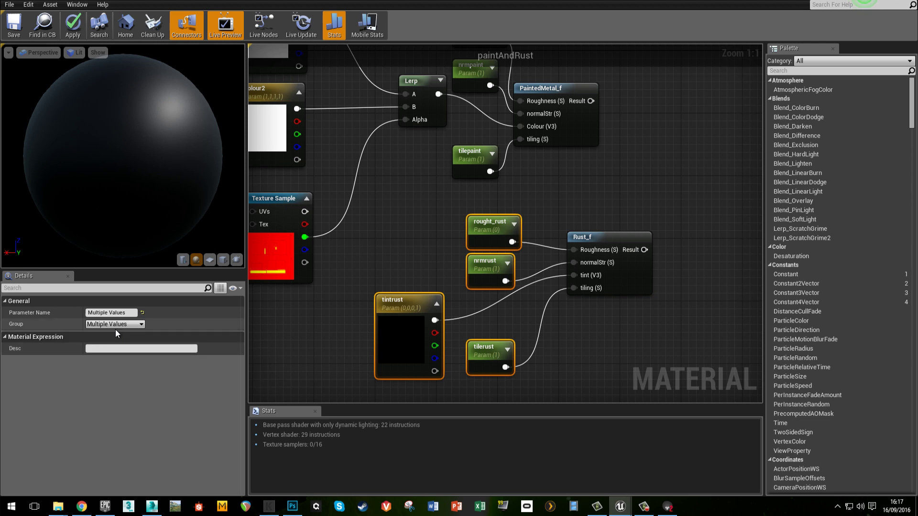
{"action": "left_click", "coordinate": [354, 307]}
{"action": "left_click", "coordinate": [403, 301]}
{"action": "left_click", "coordinate": [478, 356], "text": "shift"}
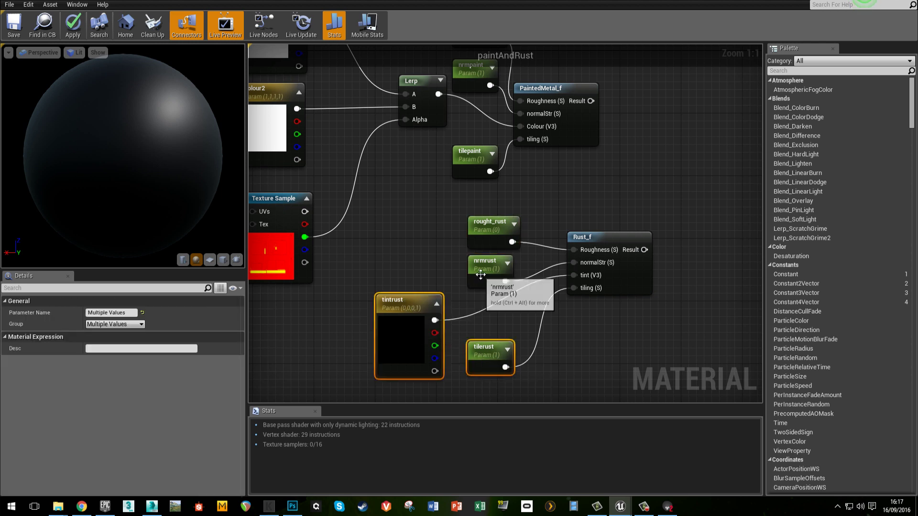
{"action": "left_click", "coordinate": [479, 271], "text": "shift"}
{"action": "left_click", "coordinate": [482, 232], "text": "shift"}
{"action": "double_click", "coordinate": [99, 325]}
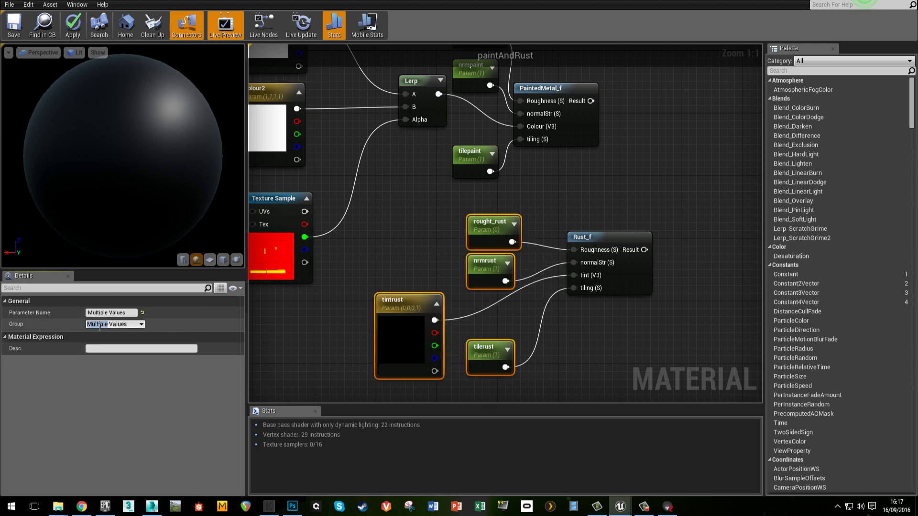
{"action": "left_click_drag", "start_coordinate": [133, 324], "coordinate": [77, 323]}
{"action": "type", "text": "rust"}
{"action": "key", "text": "Return"}
{"action": "left_click", "coordinate": [404, 247]}
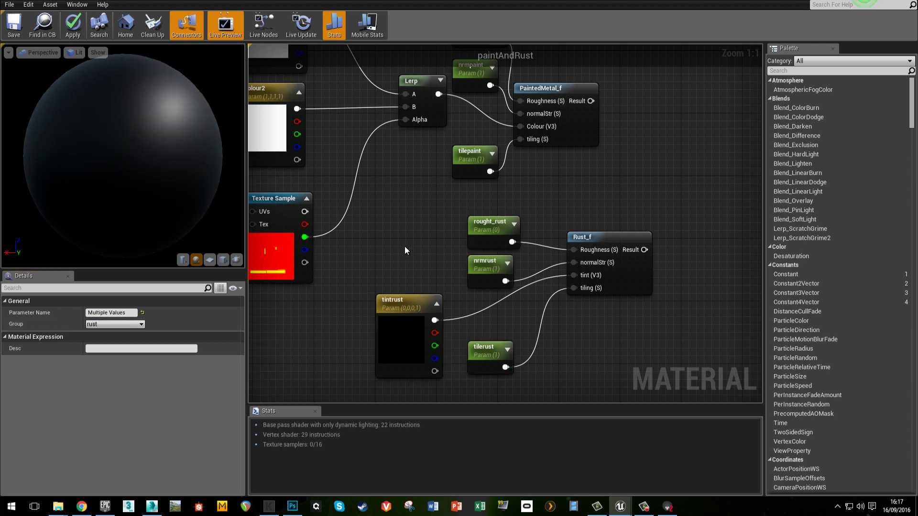
{"action": "left_click", "coordinate": [404, 302]}
{"action": "left_click", "coordinate": [635, 337]}
Step: Move the paintAndRust output node farther from the material functions
{"action": "right_click_drag", "start_coordinate": [644, 296], "coordinate": [566, 300]}
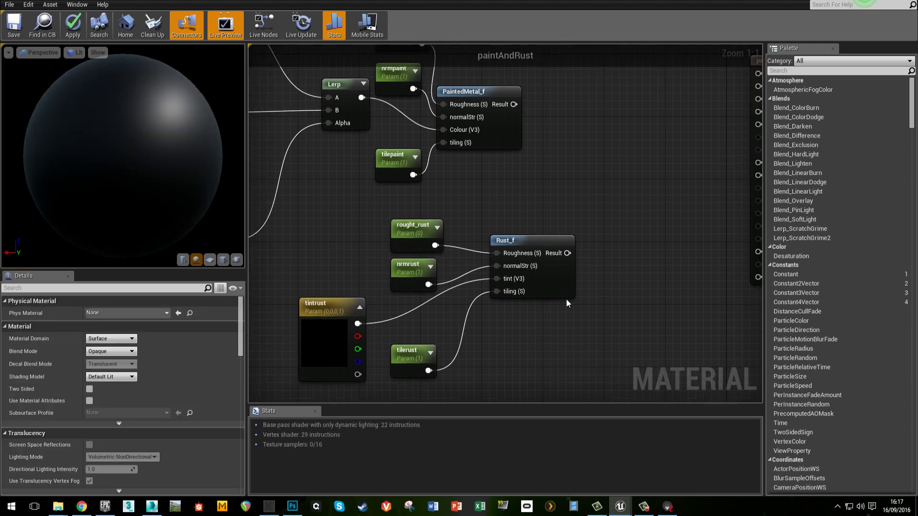
{"action": "scroll", "coordinate": [567, 292], "scroll_direction": "down", "scroll_amount": 3}
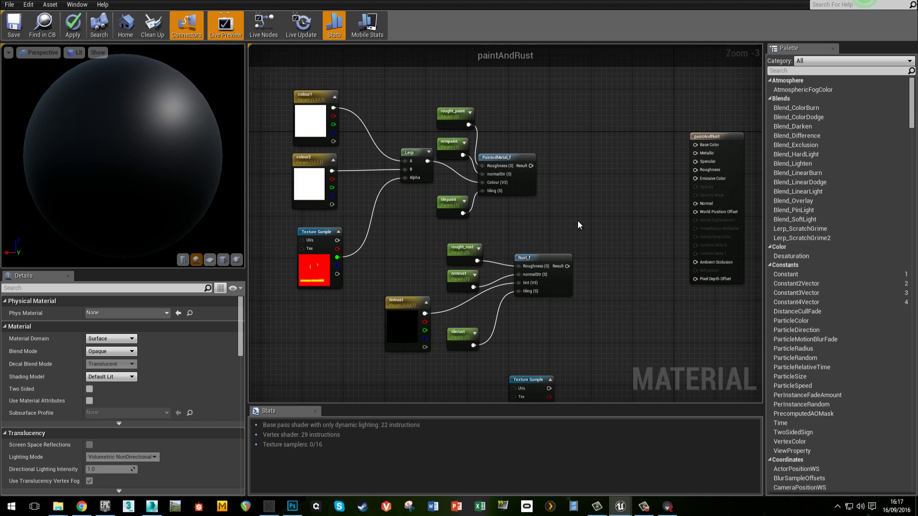
{"action": "left_click_drag", "start_coordinate": [722, 136], "coordinate": [755, 140]}
{"action": "right_click_drag", "start_coordinate": [580, 190], "coordinate": [576, 214]}
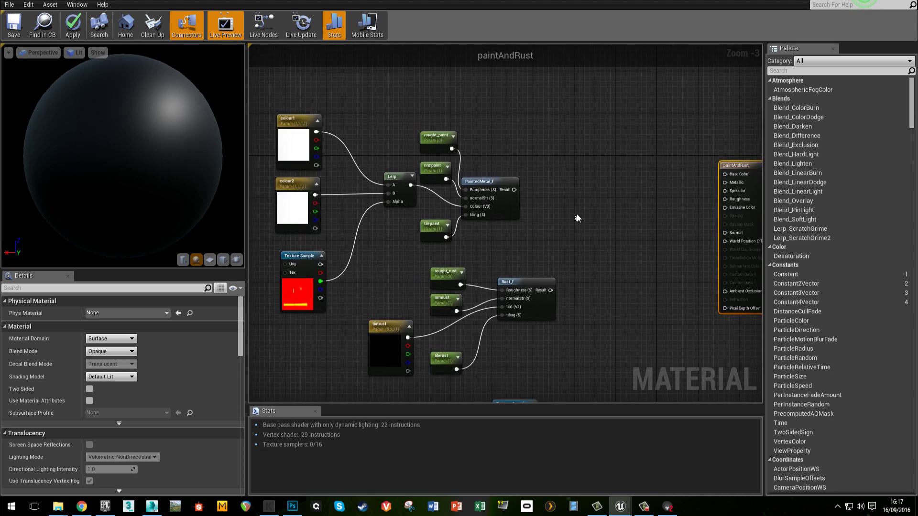
Step: Shift the masks Texture Sample node slightly left beneath colour2
{"action": "left_click", "coordinate": [305, 254]}
{"action": "left_click", "coordinate": [383, 271]}
{"action": "right_click_drag", "start_coordinate": [344, 272], "coordinate": [411, 278]}
{"action": "left_click_drag", "start_coordinate": [380, 266], "coordinate": [369, 263]}
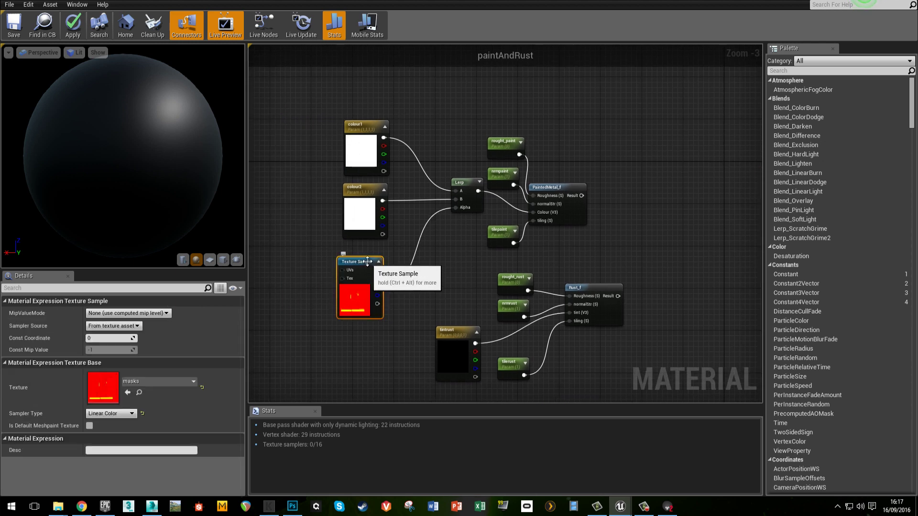
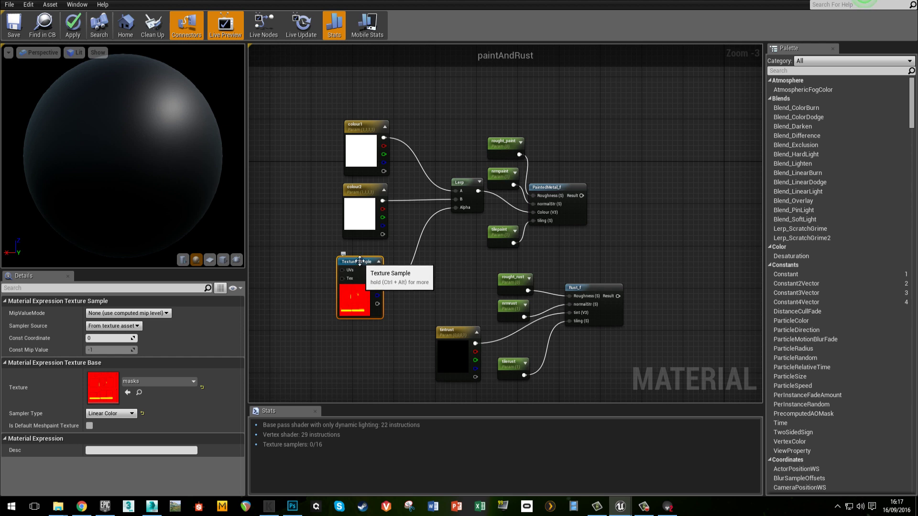
Step: Convert the masks Texture Sample node to a parameter named mask
{"action": "left_click", "coordinate": [411, 280]}
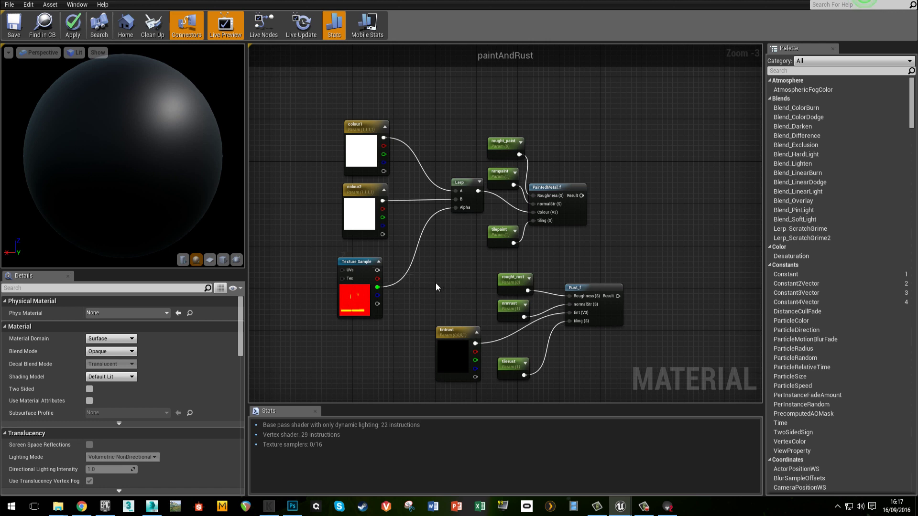
{"action": "left_click", "coordinate": [357, 264]}
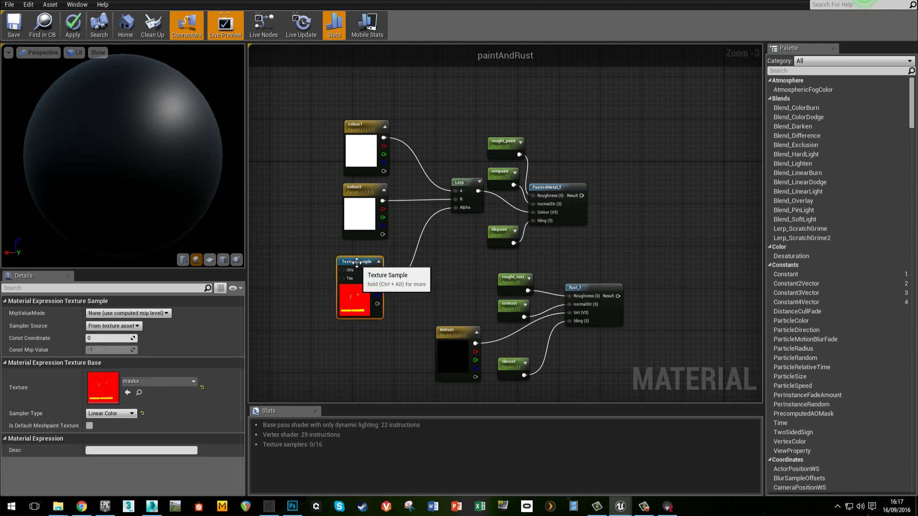
{"action": "right_click", "coordinate": [358, 264]}
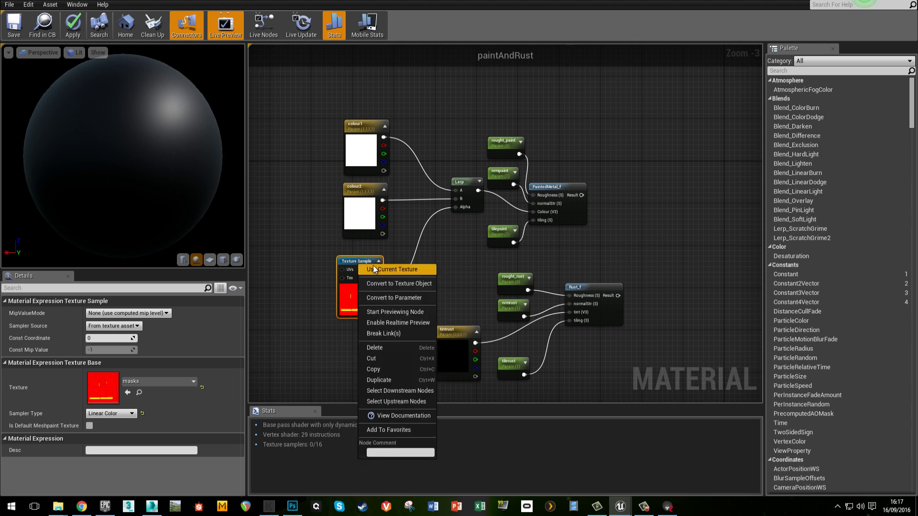
{"action": "left_click", "coordinate": [403, 298]}
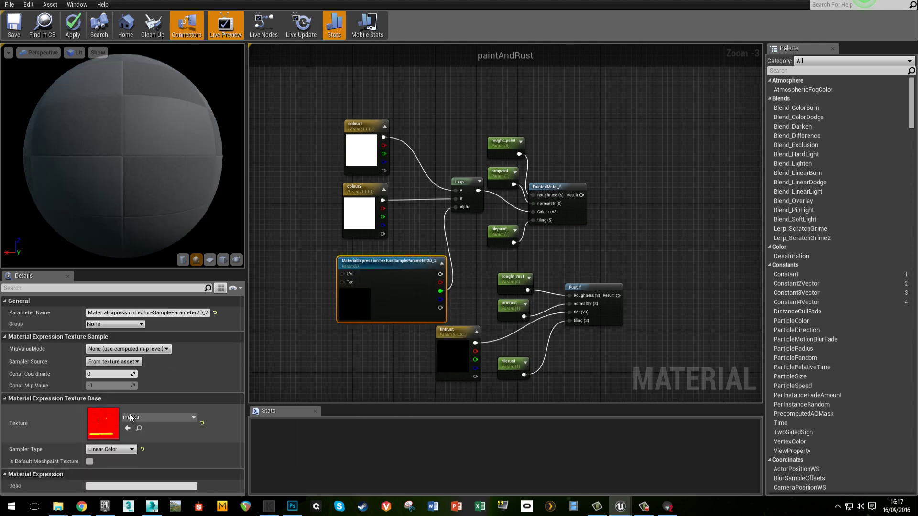
{"action": "left_click", "coordinate": [132, 313]}
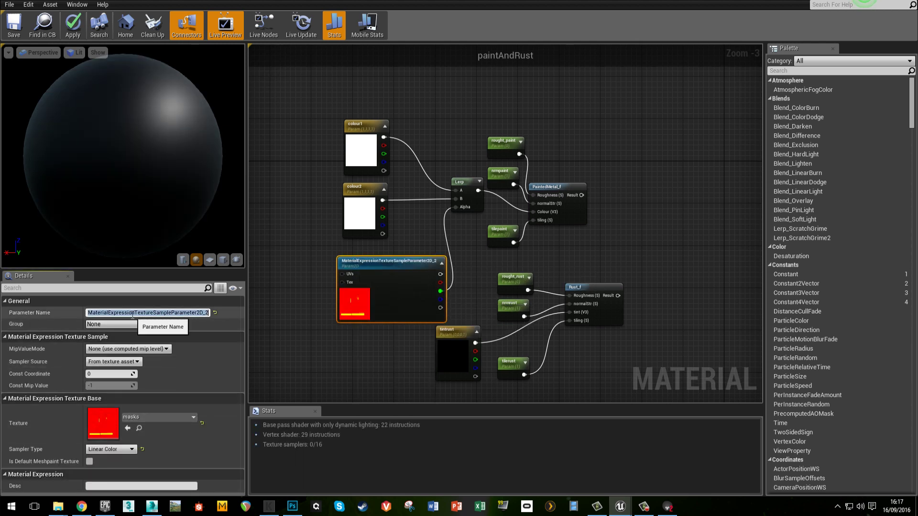
{"action": "type", "text": "mask"}
{"action": "key", "text": "Return"}
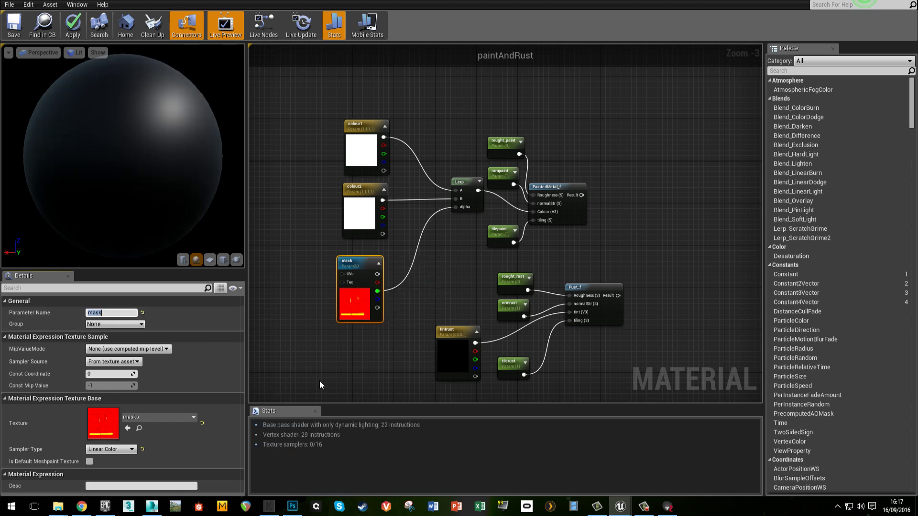
{"action": "left_click", "coordinate": [355, 360]}
Step: Move Rust_f and its four rust parameter nodes together slightly to the right, away from the mask node
{"action": "right_click_drag", "start_coordinate": [367, 279], "coordinate": [380, 285]}
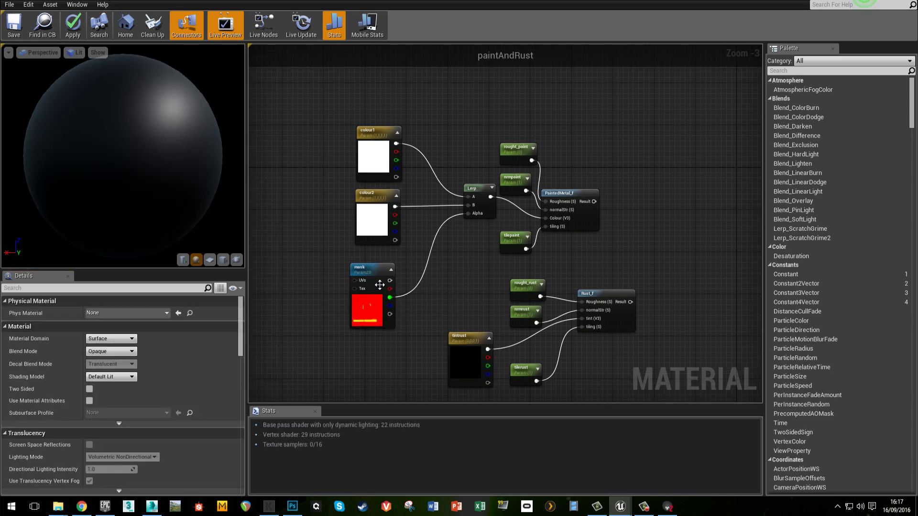
{"action": "scroll", "coordinate": [380, 284], "scroll_direction": "up", "scroll_amount": 3}
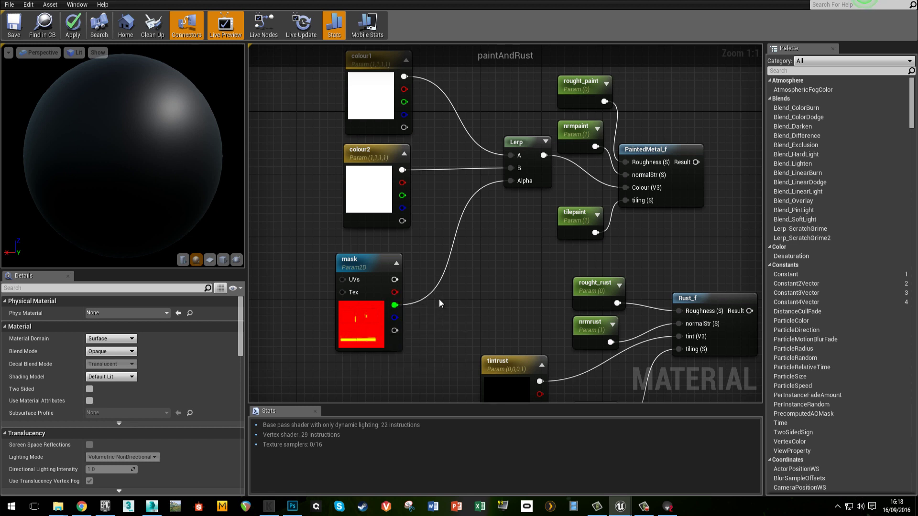
{"action": "scroll", "coordinate": [406, 222], "scroll_direction": "down", "scroll_amount": 3}
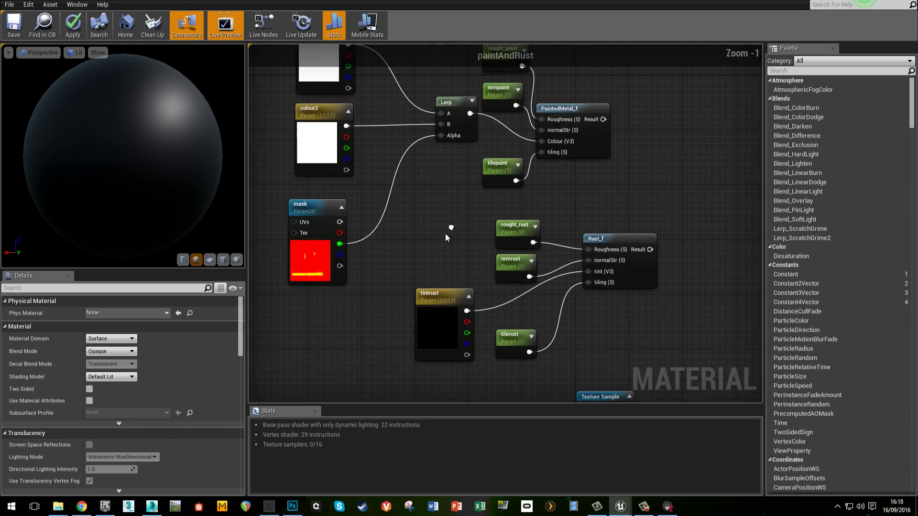
{"action": "left_click_drag", "start_coordinate": [415, 260], "coordinate": [567, 330]}
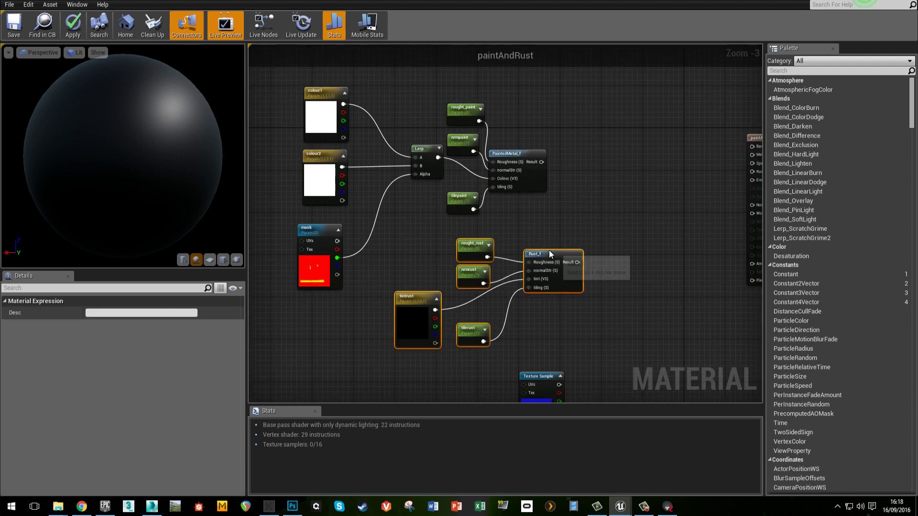
{"action": "left_click_drag", "start_coordinate": [548, 251], "coordinate": [569, 252]}
{"action": "left_click", "coordinate": [579, 226]}
{"action": "right_click_drag", "start_coordinate": [592, 210], "coordinate": [580, 236]}
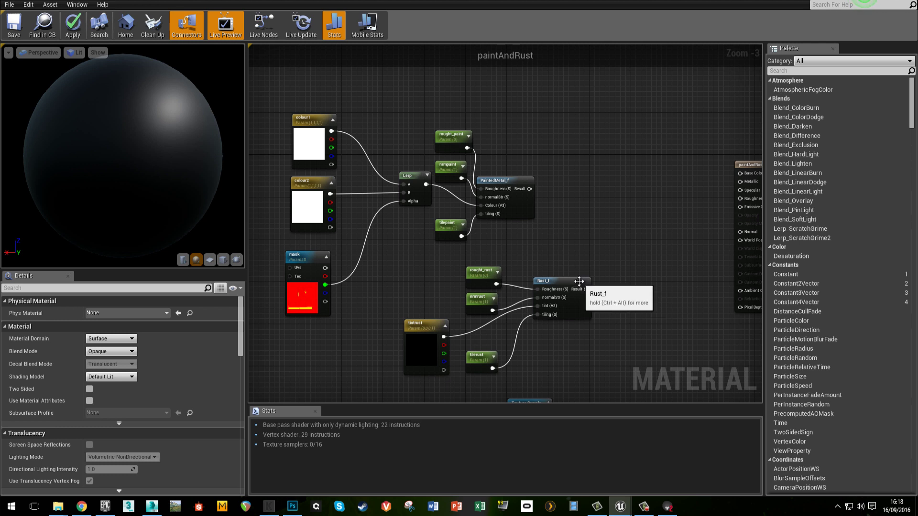
Step: Add a MatLayerBlend_Standard node with its Base Material input fed by the Result of PaintedMetal_f
{"action": "left_click", "coordinate": [512, 181]}
{"action": "left_click", "coordinate": [550, 205]}
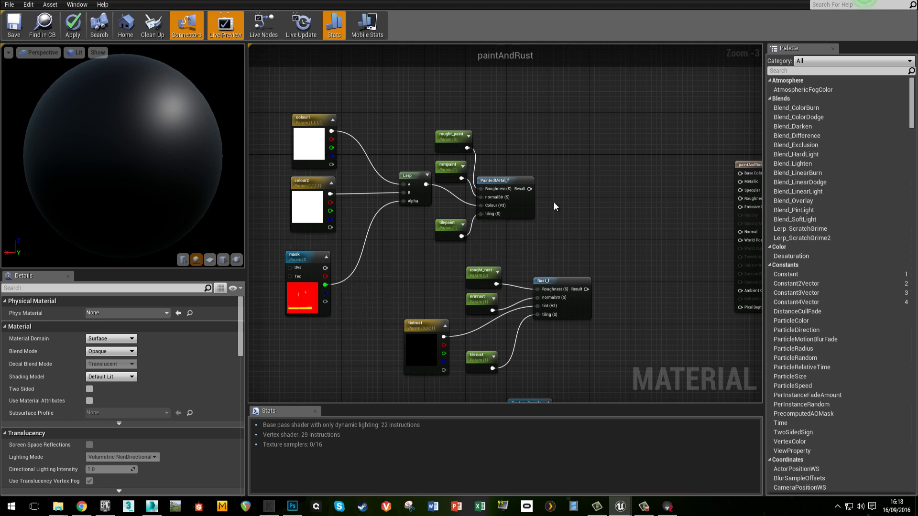
{"action": "left_click_drag", "start_coordinate": [532, 188], "coordinate": [566, 188]}
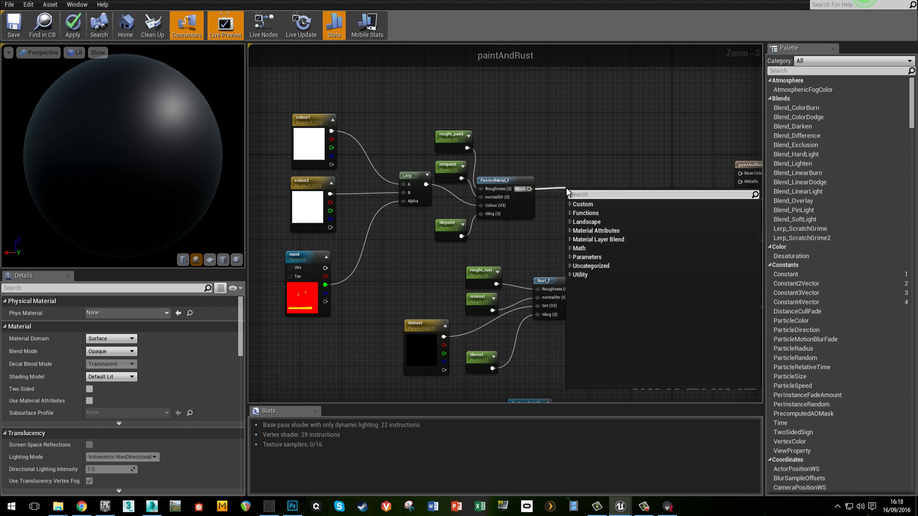
{"action": "type", "text": "blend"}
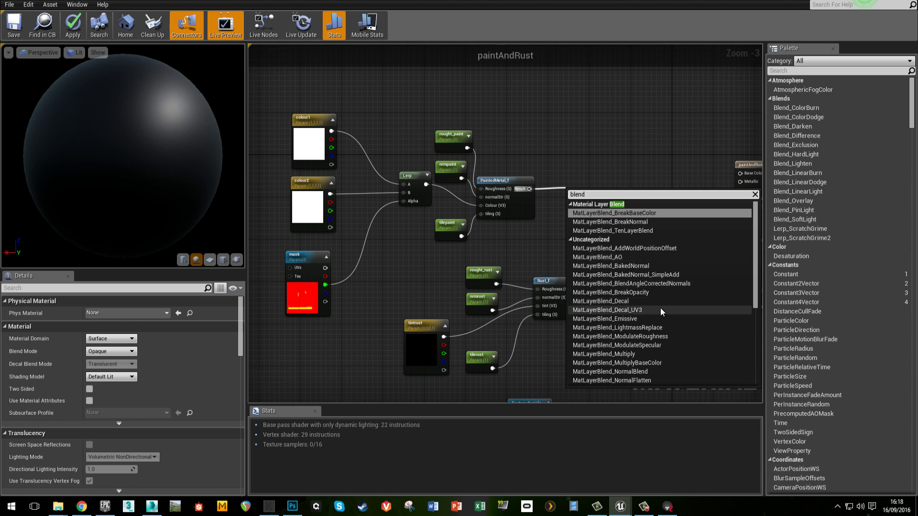
{"action": "scroll", "coordinate": [660, 308], "scroll_direction": "down", "scroll_amount": 3}
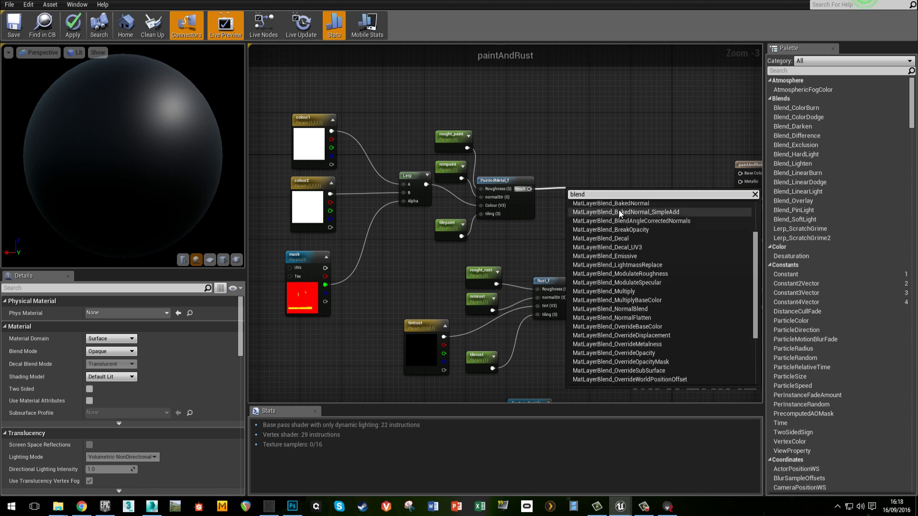
{"action": "type", "text": "_st"}
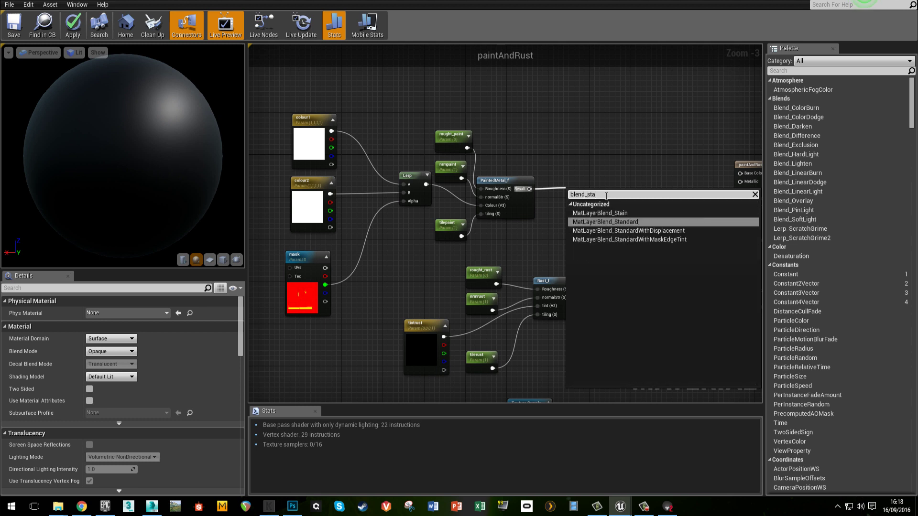
{"action": "type", "text": "a"}
{"action": "left_click", "coordinate": [630, 222]}
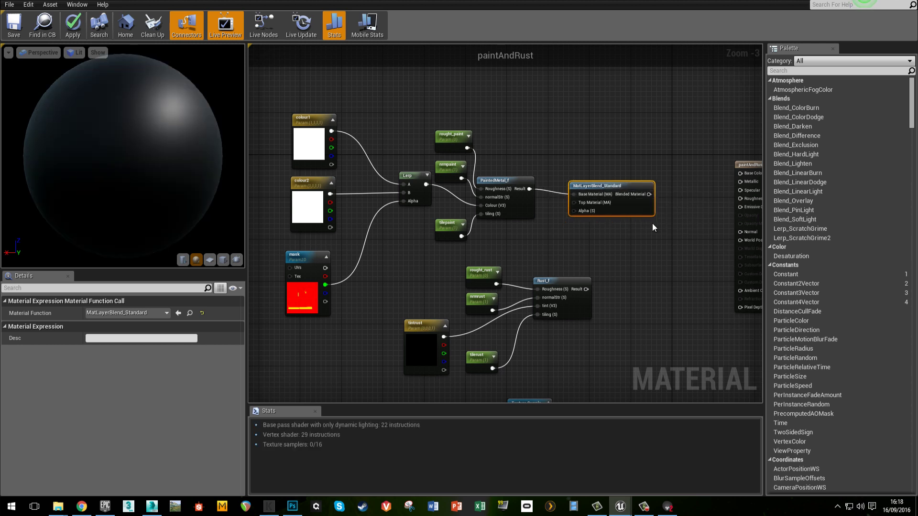
Step: Connect the Result of Rust_f to the Top Material input of MatLayerBlend_Standard
{"action": "right_click_drag", "start_coordinate": [706, 235], "coordinate": [631, 225]}
{"action": "right_click_drag", "start_coordinate": [510, 267], "coordinate": [673, 260]}
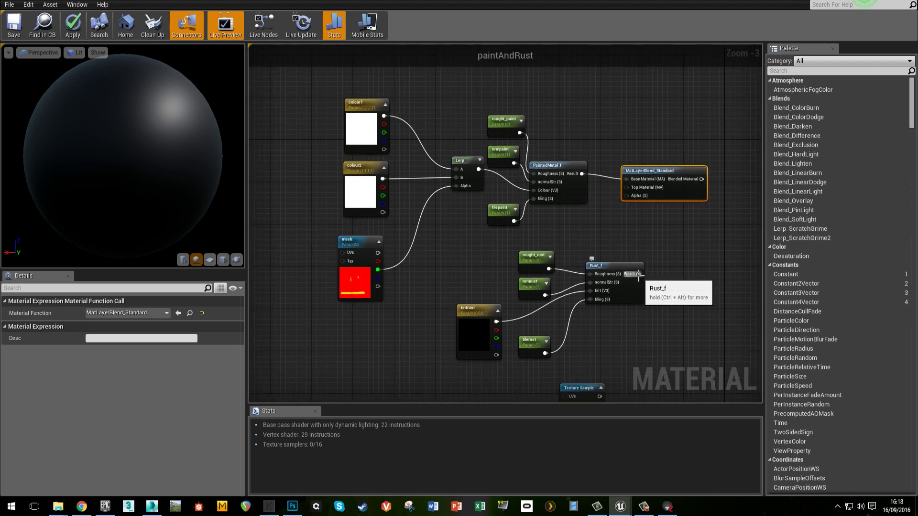
{"action": "scroll", "coordinate": [595, 208], "scroll_direction": "up", "scroll_amount": 3}
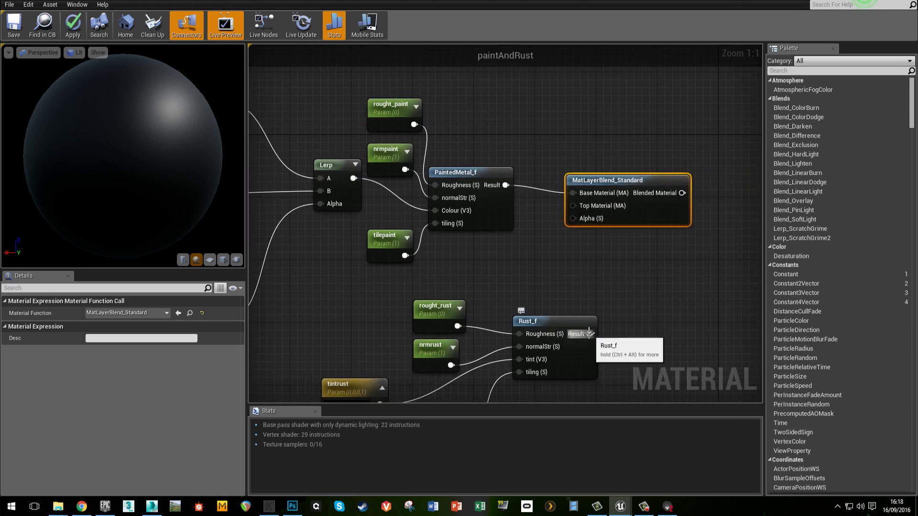
{"action": "left_click_drag", "start_coordinate": [590, 334], "coordinate": [576, 207]}
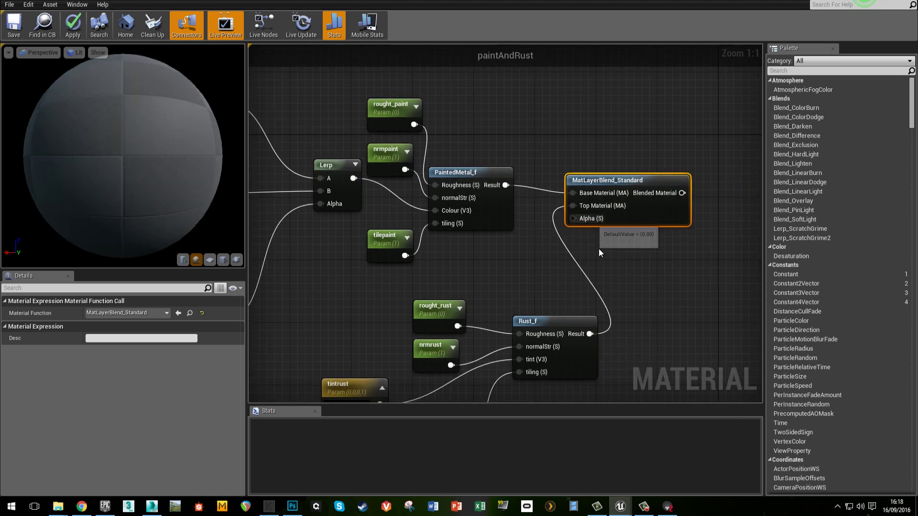
Step: Connect the mask parameter's red channel directly to the Alpha input of MatLayerBlend_Standard
{"action": "right_click_drag", "start_coordinate": [540, 280], "coordinate": [579, 250]}
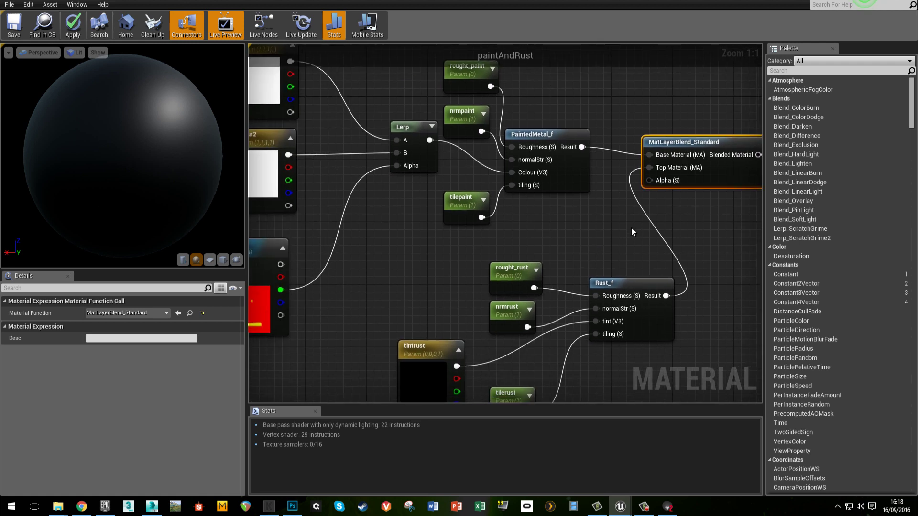
{"action": "scroll", "coordinate": [632, 226], "scroll_direction": "down", "scroll_amount": 1}
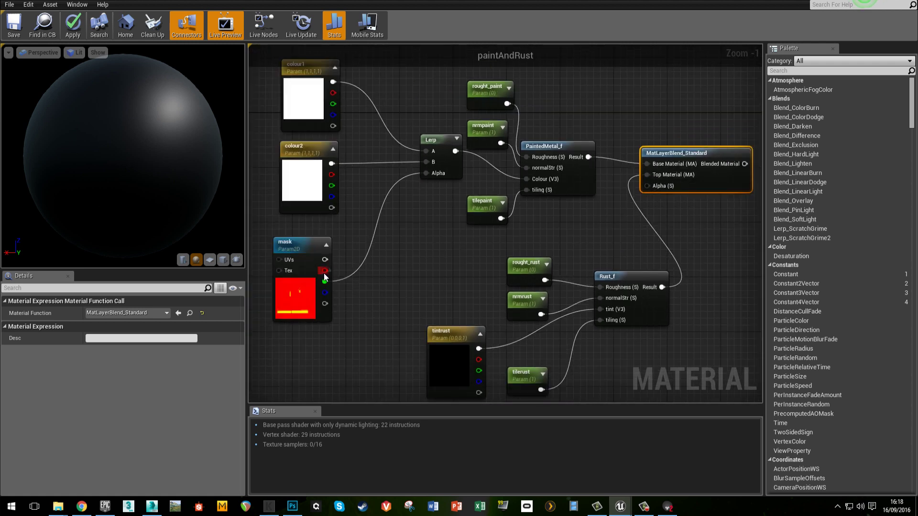
{"action": "left_click_drag", "start_coordinate": [323, 271], "coordinate": [648, 186]}
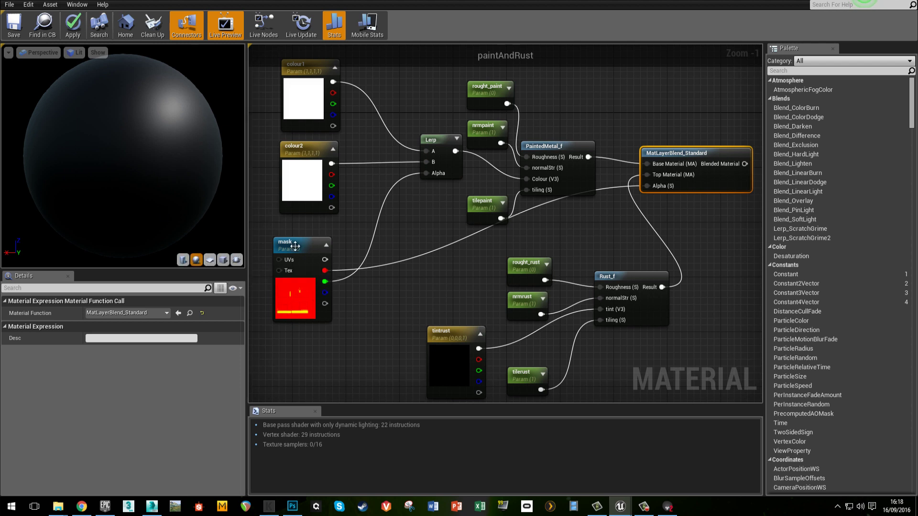
{"action": "left_click", "coordinate": [357, 283]}
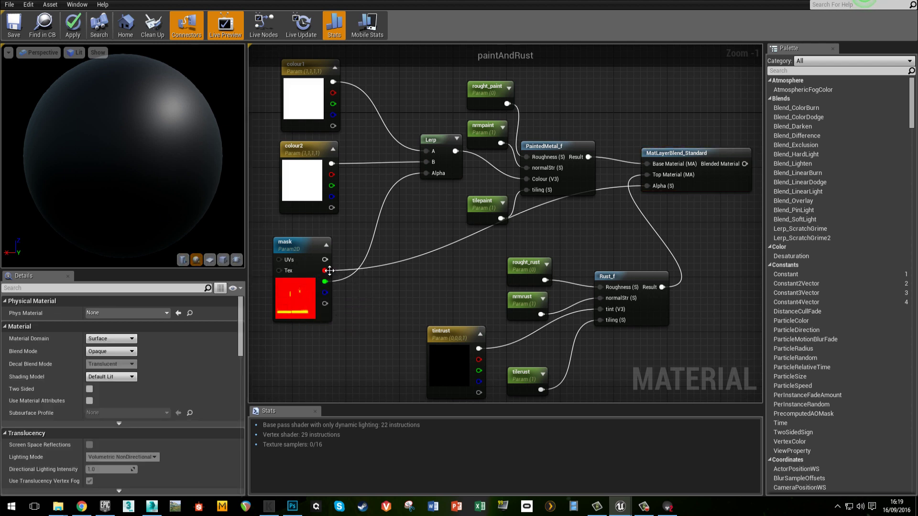
Step: Add a OneMinus node fed by the mask's red channel and connect its output to the Alpha of MatLayerBlend_Standard
{"action": "left_click_drag", "start_coordinate": [326, 271], "coordinate": [360, 290]}
{"action": "left_click", "coordinate": [362, 252]}
{"action": "type", "text": "one"}
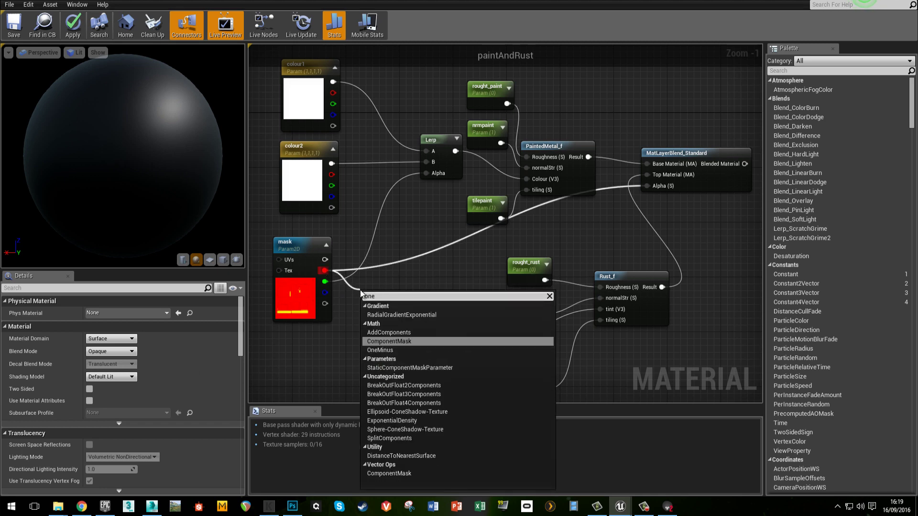
{"action": "type", "text": "mi"}
{"action": "key", "text": "Return"}
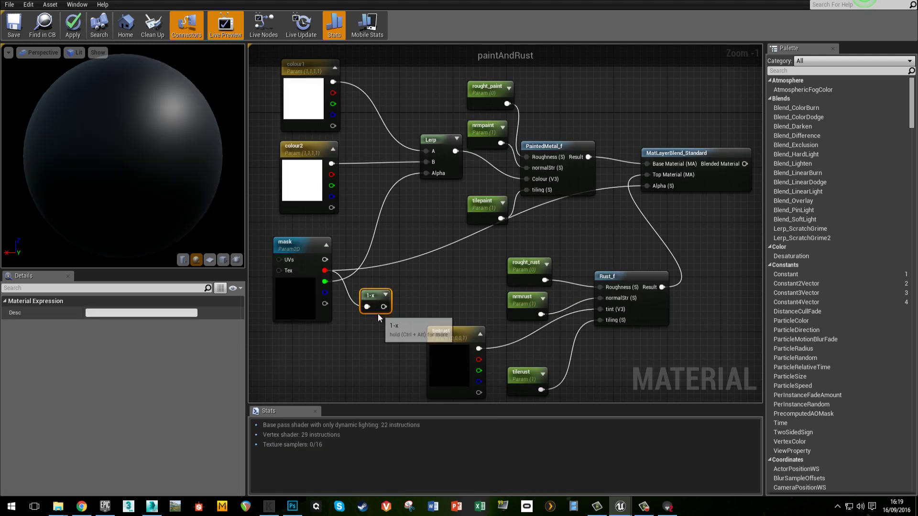
{"action": "left_click_drag", "start_coordinate": [383, 307], "coordinate": [648, 188]}
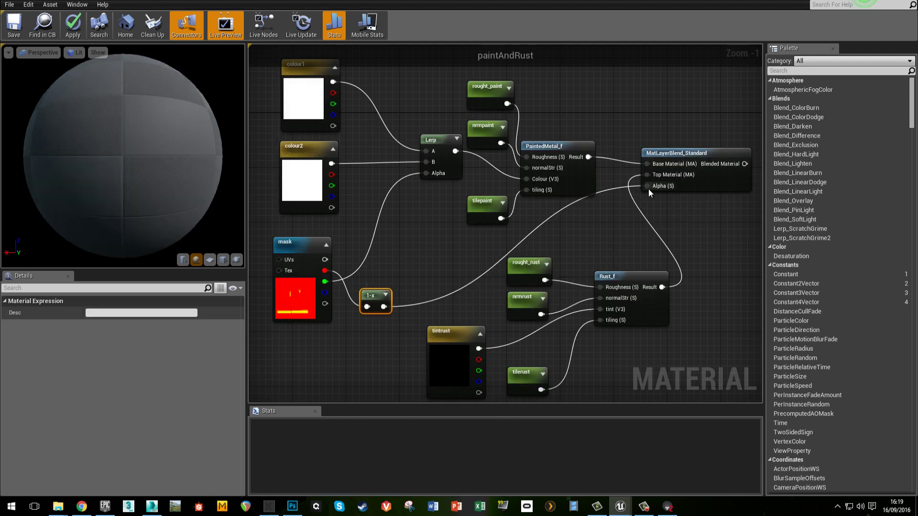
Step: Move the paintAndRust output node farther right to make room after MatLayerBlend_Standard
{"action": "right_click_drag", "start_coordinate": [648, 188], "coordinate": [537, 227]}
{"action": "scroll", "coordinate": [528, 231], "scroll_direction": "down", "scroll_amount": 3}
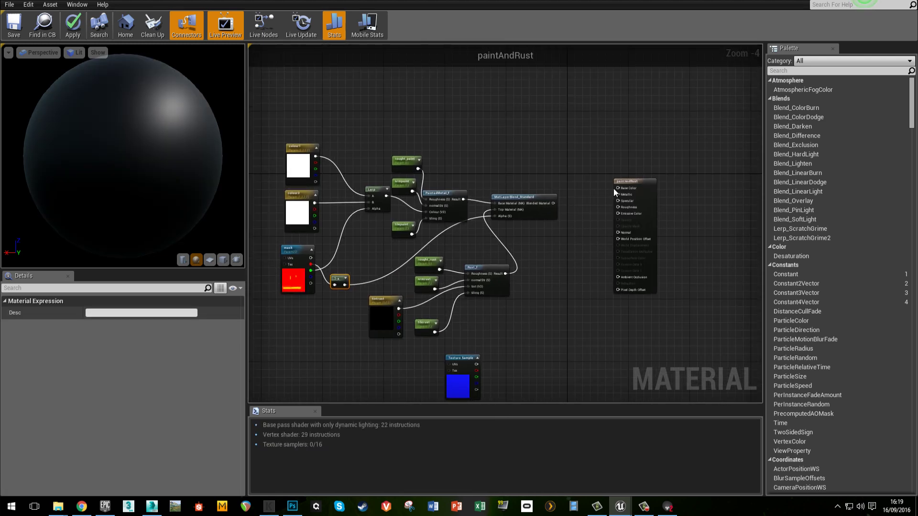
{"action": "left_click_drag", "start_coordinate": [626, 182], "coordinate": [666, 184]}
{"action": "right_click_drag", "start_coordinate": [586, 242], "coordinate": [550, 242]}
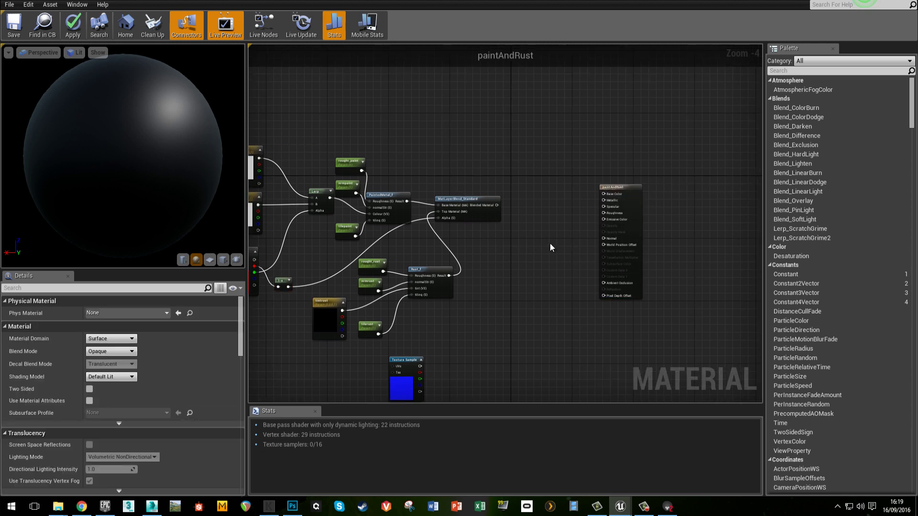
Step: Move the normal_detail Texture Sample node up and right, to just below and right of Rust_f
{"action": "left_click_drag", "start_coordinate": [400, 371], "coordinate": [481, 337]}
{"action": "right_click_drag", "start_coordinate": [507, 293], "coordinate": [469, 266]}
{"action": "left_click_drag", "start_coordinate": [460, 313], "coordinate": [449, 301]}
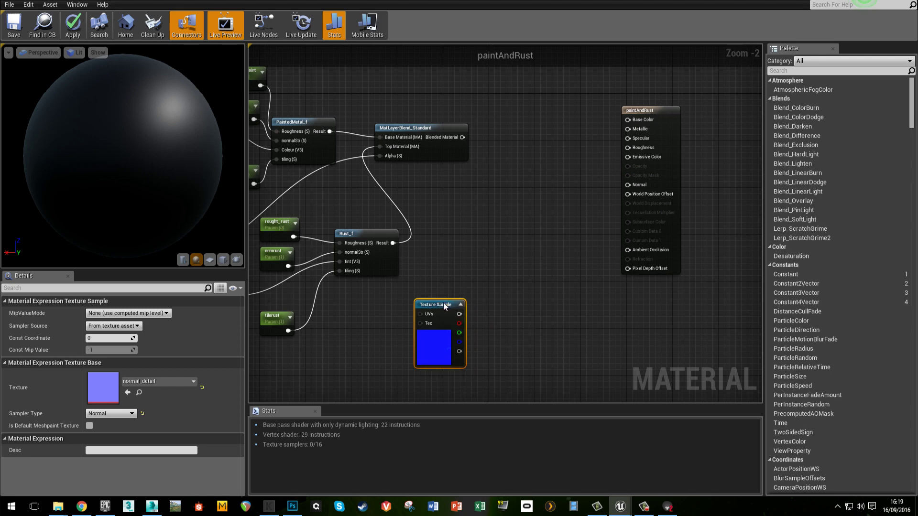
{"action": "right_click_drag", "start_coordinate": [446, 245], "coordinate": [468, 254]}
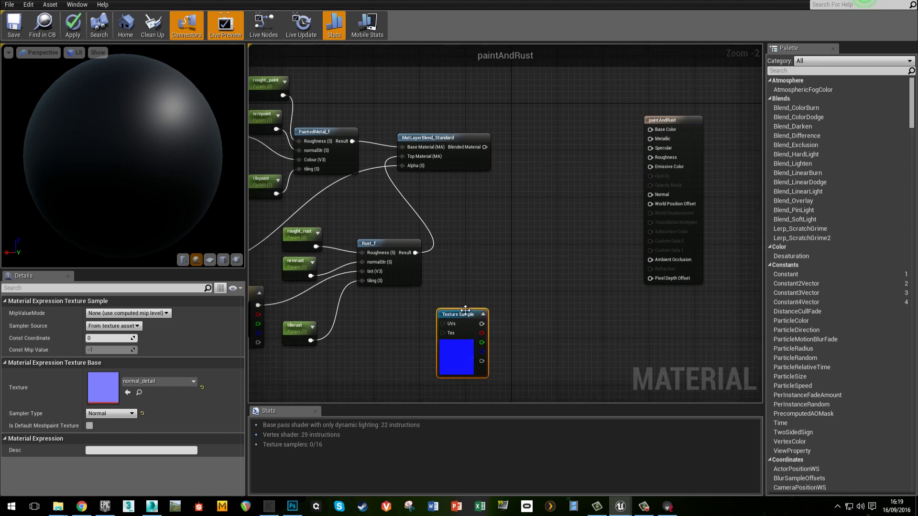
Step: Add a MatLayerBlend_BakedNormal node fed by MatLayerBlend_Standard's blended material and connect the normal_detail Texture Sample to its Normal input
{"action": "scroll", "coordinate": [452, 346], "scroll_direction": "up", "scroll_amount": 2}
{"action": "right_click_drag", "start_coordinate": [489, 175], "coordinate": [490, 266]}
{"action": "left_click", "coordinate": [490, 258]}
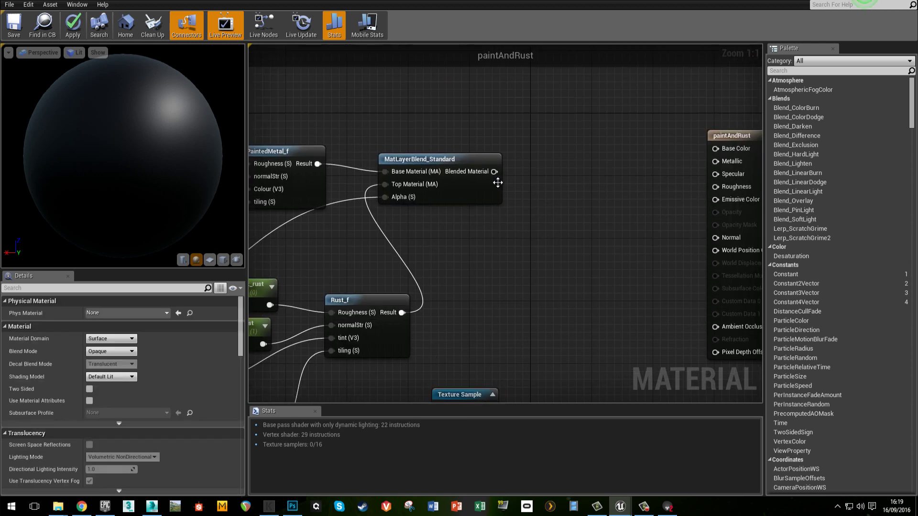
{"action": "left_click_drag", "start_coordinate": [494, 171], "coordinate": [521, 175]}
{"action": "type", "text": "blend"}
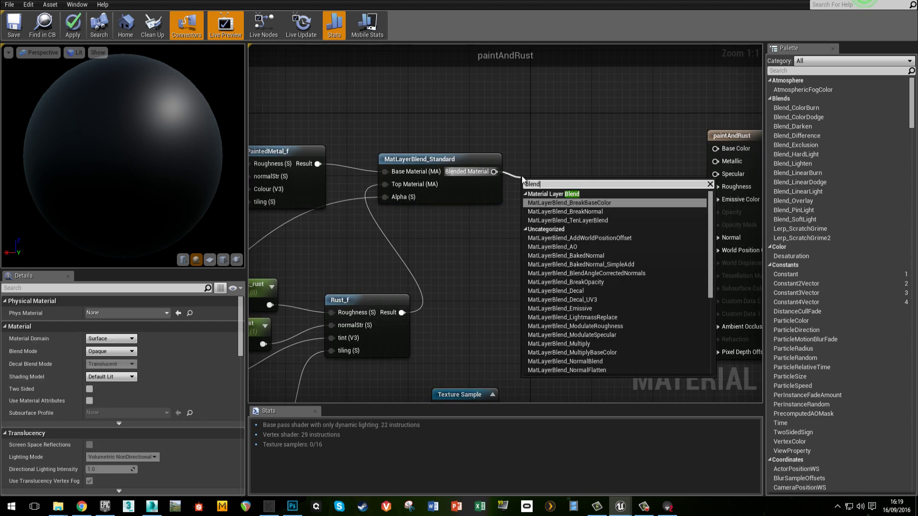
{"action": "type", "text": " bake"}
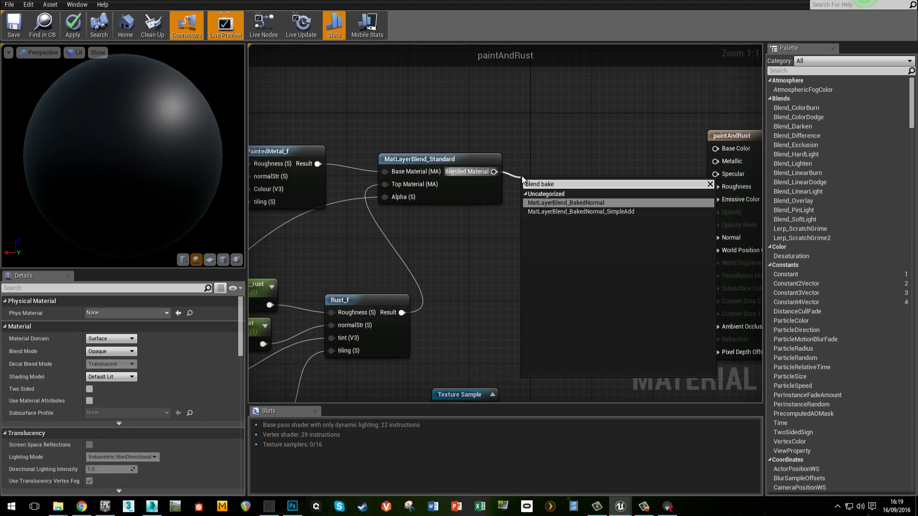
{"action": "left_click", "coordinate": [581, 202]}
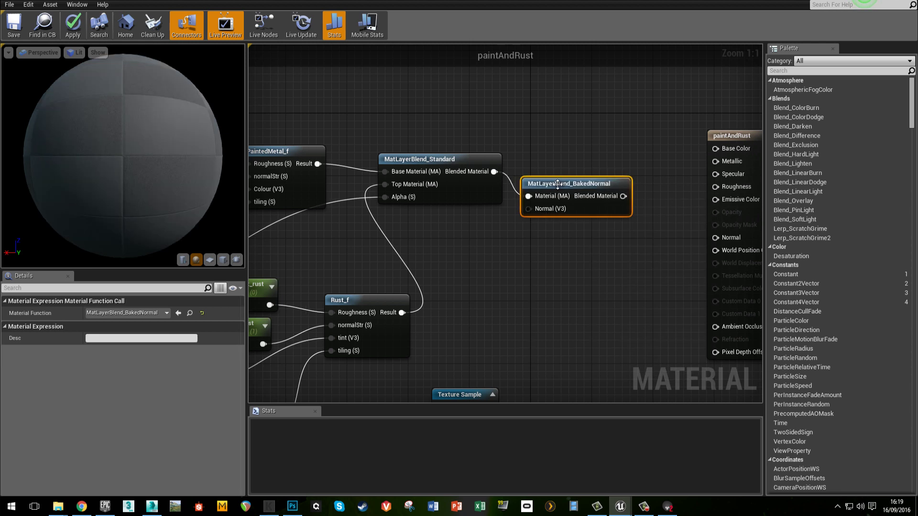
{"action": "right_click_drag", "start_coordinate": [504, 359], "coordinate": [495, 264]}
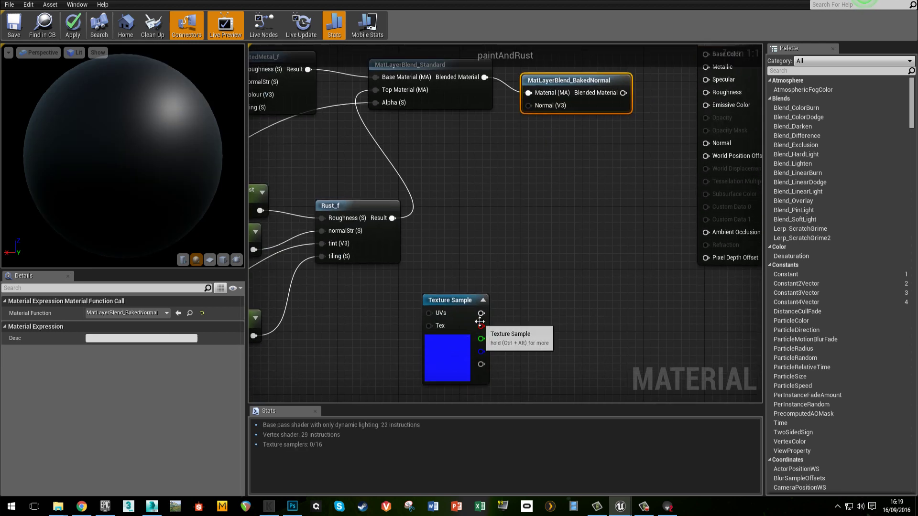
{"action": "left_click_drag", "start_coordinate": [481, 313], "coordinate": [532, 107]}
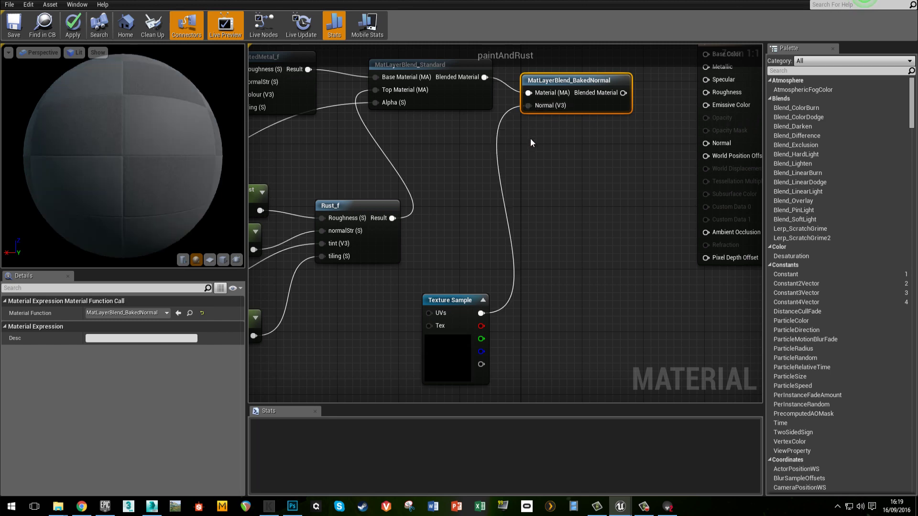
Step: Move the paintAndRust output node farther right and add a MatLayerBlend_AO node fed by MatLayerBlend_BakedNormal's blended material
{"action": "right_click_drag", "start_coordinate": [503, 108], "coordinate": [555, 182]}
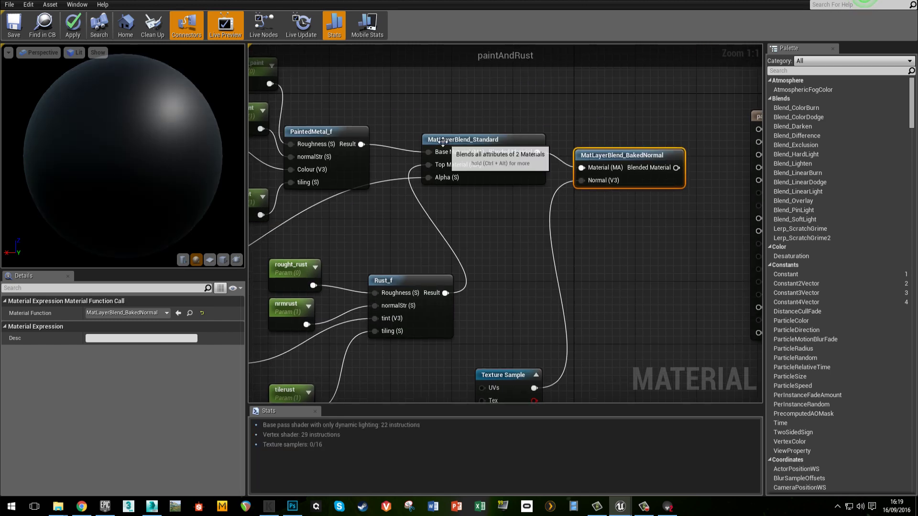
{"action": "right_click_drag", "start_coordinate": [297, 146], "coordinate": [492, 154]}
{"action": "scroll", "coordinate": [473, 211], "scroll_direction": "down", "scroll_amount": 1}
{"action": "right_click_drag", "start_coordinate": [679, 239], "coordinate": [562, 247]}
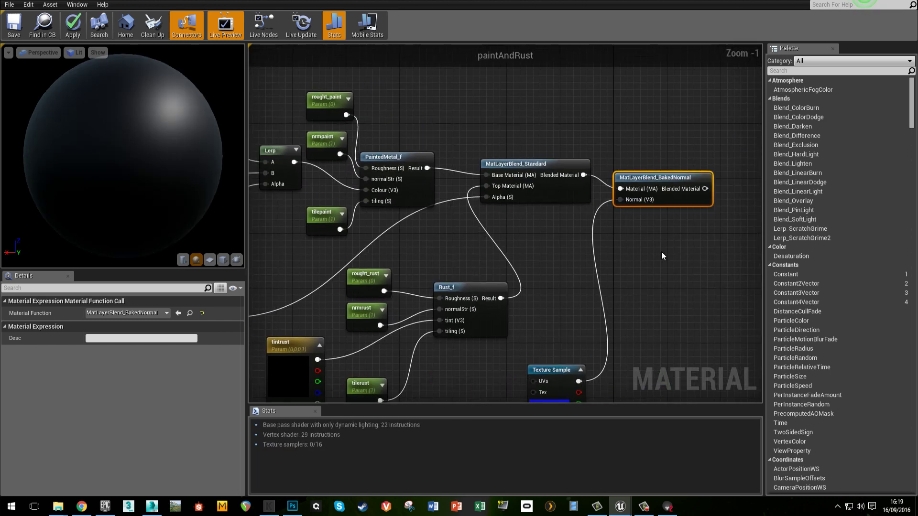
{"action": "right_click_drag", "start_coordinate": [661, 251], "coordinate": [486, 262]}
{"action": "left_click_drag", "start_coordinate": [625, 156], "coordinate": [723, 157]}
{"action": "left_click_drag", "start_coordinate": [503, 187], "coordinate": [563, 196]}
{"action": "left_click", "coordinate": [544, 217]}
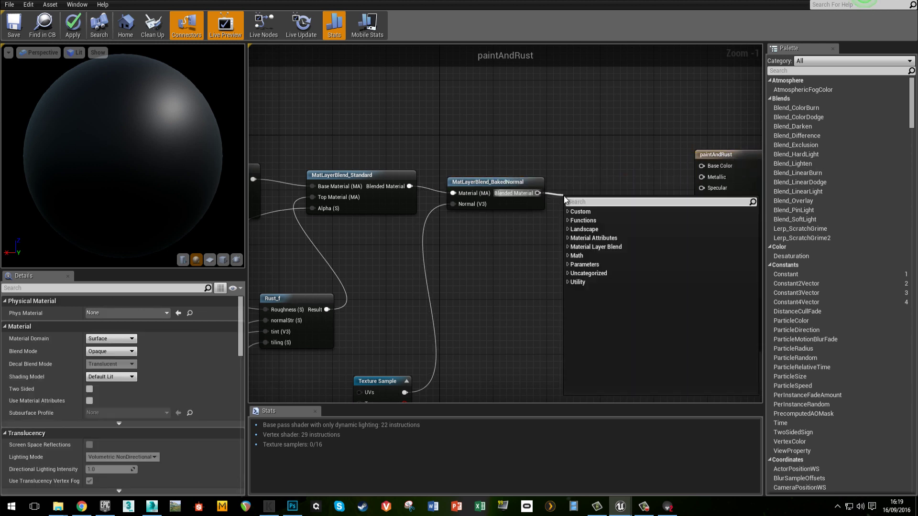
{"action": "type", "text": "blend ao"}
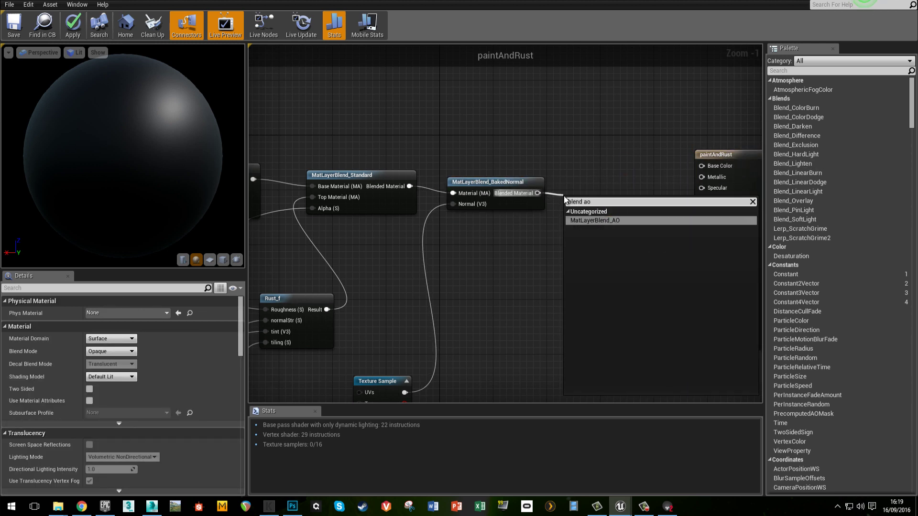
{"action": "left_click", "coordinate": [603, 220]}
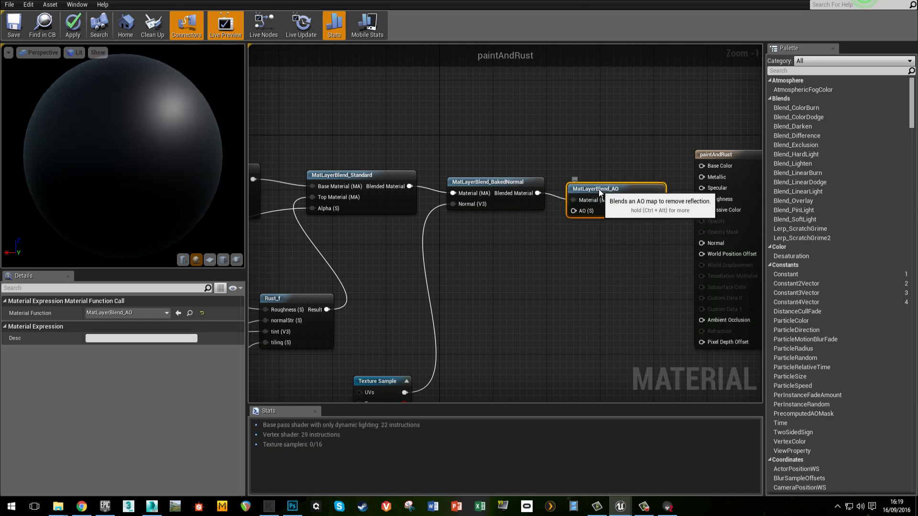
Step: Add a Power node fed by the mask parameter's alpha channel and place it below MatLayerBlend_BakedNormal
{"action": "scroll", "coordinate": [550, 250], "scroll_direction": "down", "scroll_amount": 2}
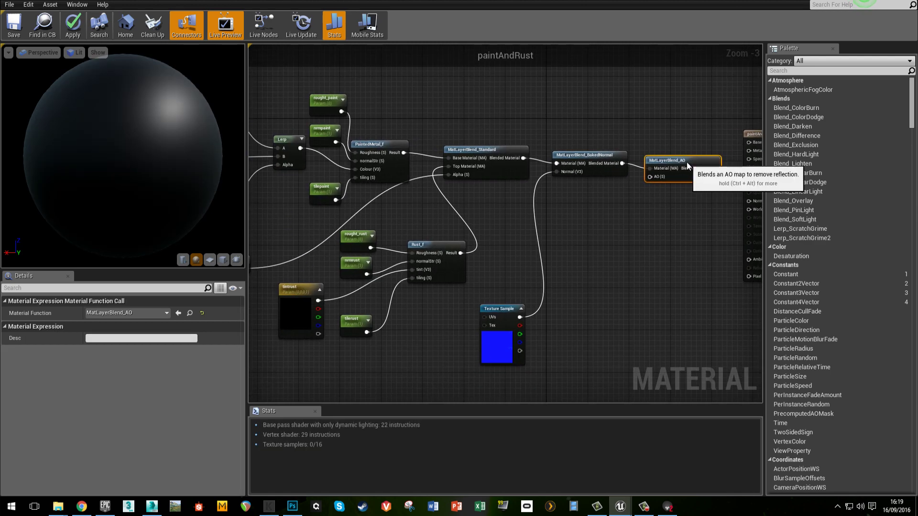
{"action": "scroll", "coordinate": [678, 158], "scroll_direction": "up", "scroll_amount": 3}
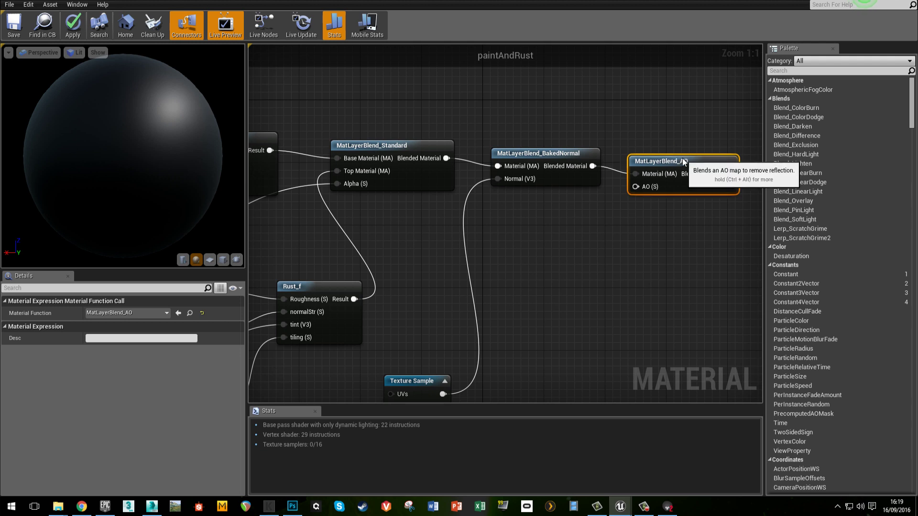
{"action": "scroll", "coordinate": [619, 144], "scroll_direction": "down", "scroll_amount": 2}
{"action": "scroll", "coordinate": [607, 221], "scroll_direction": "down", "scroll_amount": 2}
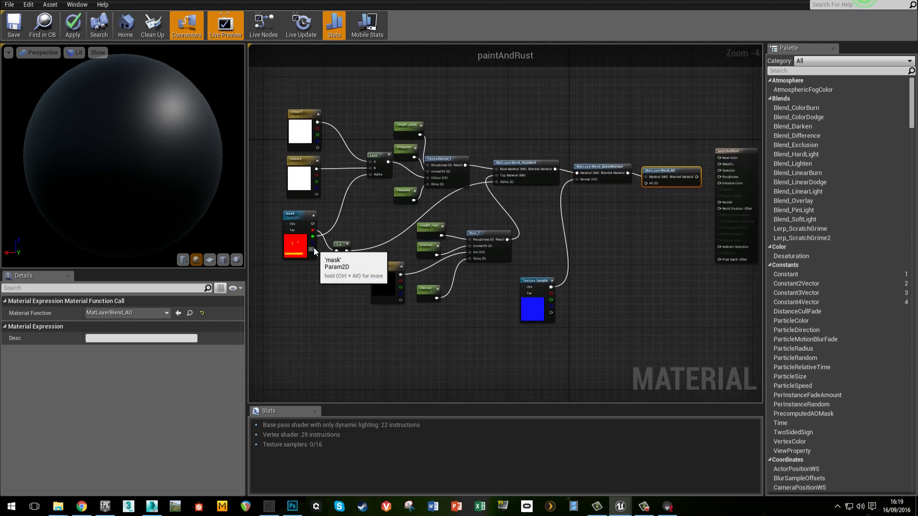
{"action": "left_click_drag", "start_coordinate": [311, 248], "coordinate": [601, 243]}
{"action": "type", "text": "power"}
{"action": "key", "text": "Return"}
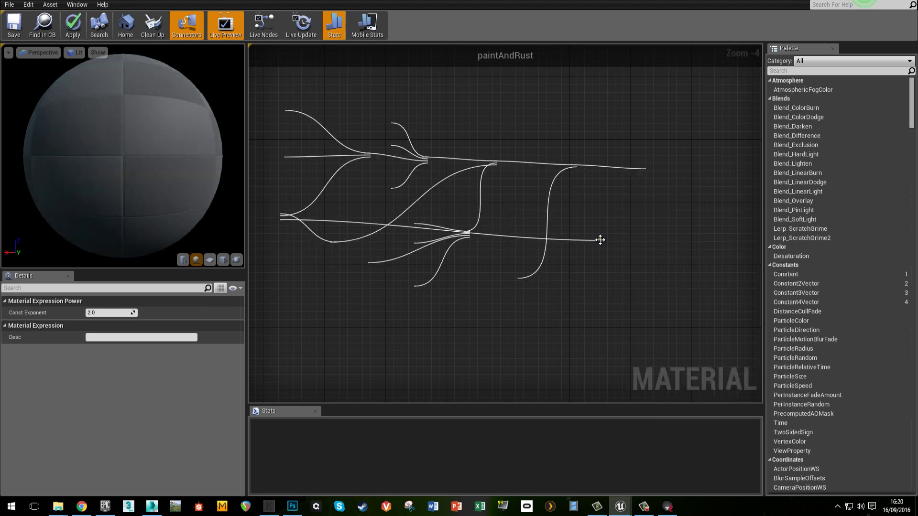
{"action": "scroll", "coordinate": [614, 260], "scroll_direction": "up", "scroll_amount": 4}
{"action": "left_click", "coordinate": [532, 268]}
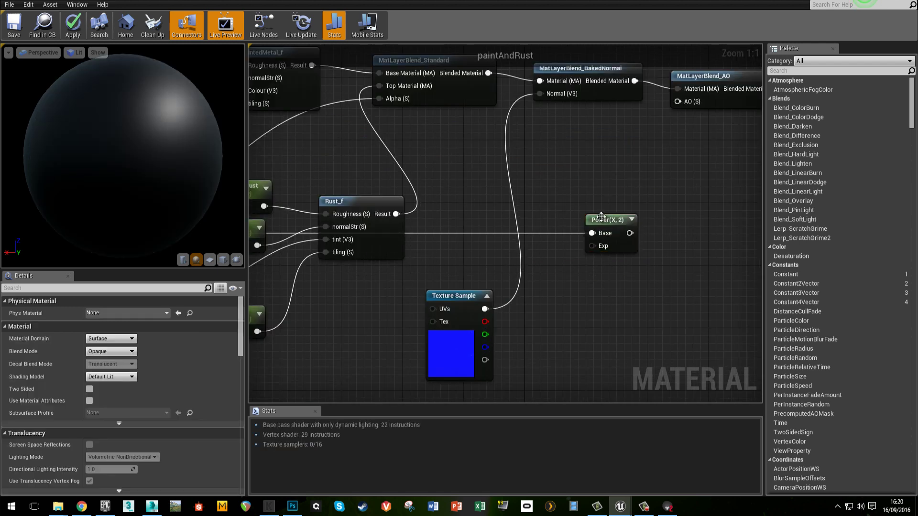
{"action": "left_click_drag", "start_coordinate": [600, 219], "coordinate": [593, 171]}
Step: Add a scalar parameter named ao as the Power node's exponent and connect Power to the AO input of MatLayerBlend_AO
{"action": "left_click", "coordinate": [514, 205]}
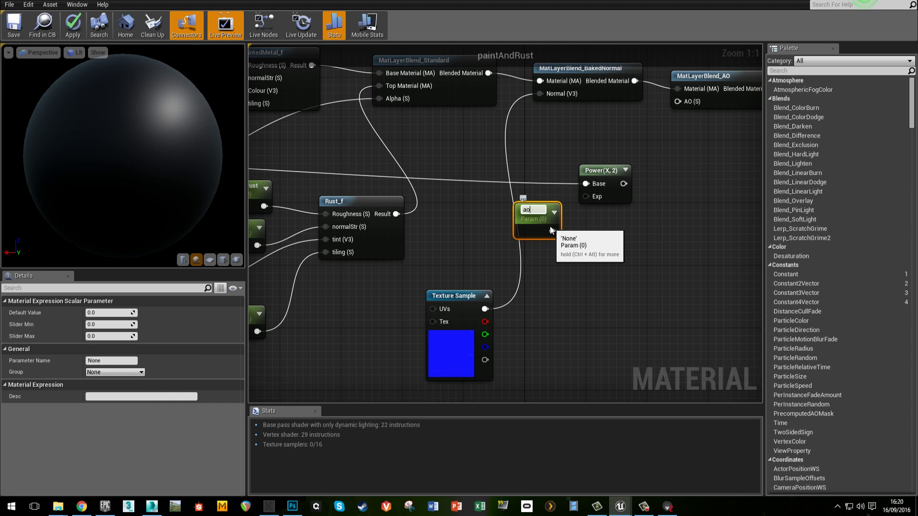
{"action": "left_click_drag", "start_coordinate": [553, 229], "coordinate": [585, 196]}
{"action": "right_click_drag", "start_coordinate": [655, 199], "coordinate": [533, 268]}
{"action": "left_click_drag", "start_coordinate": [495, 252], "coordinate": [561, 169]}
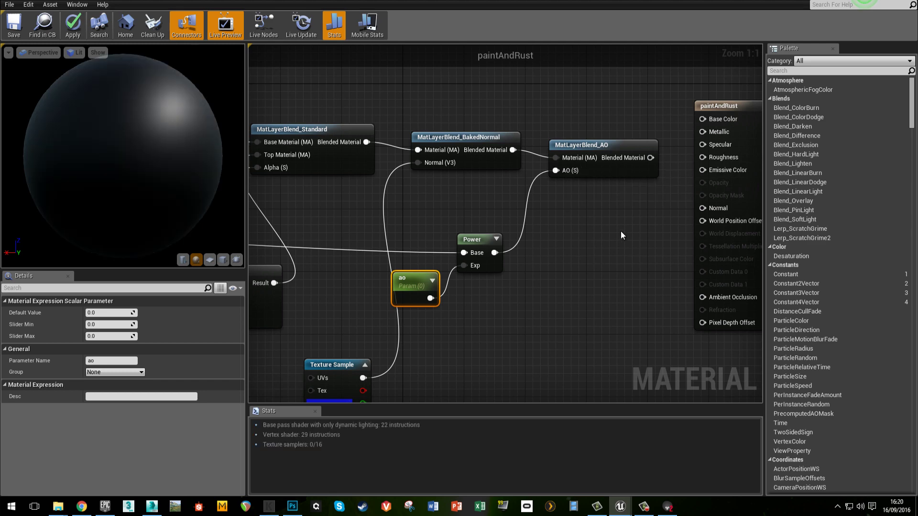
Step: Move the paintAndRust output node farther right to leave room for another node after MatLayerBlend_AO
{"action": "right_click_drag", "start_coordinate": [658, 193], "coordinate": [562, 208]}
{"action": "left_click_drag", "start_coordinate": [625, 122], "coordinate": [762, 128]}
{"action": "right_click_drag", "start_coordinate": [614, 211], "coordinate": [489, 205]}
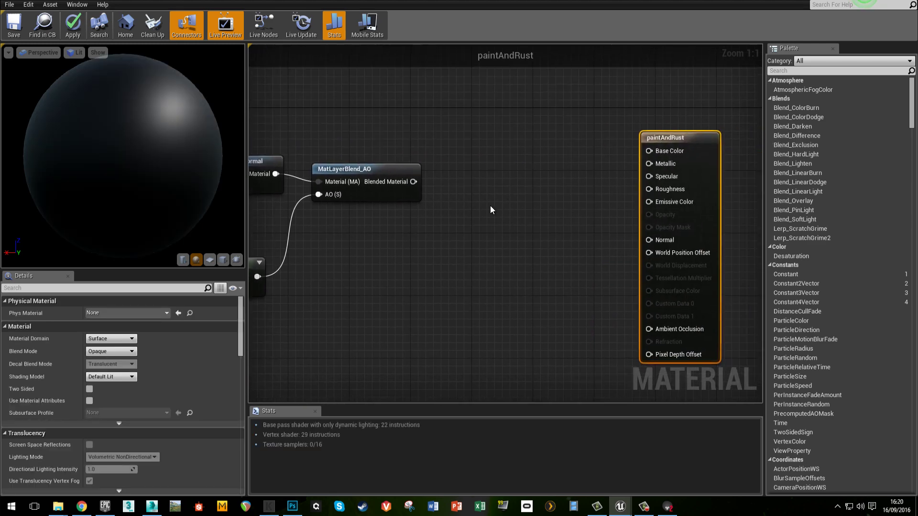
Step: Add a BreakMaterialAttributes node fed by MatLayerBlend_AO's blended material and place it just left of the paintAndRust output node
{"action": "scroll", "coordinate": [497, 229], "scroll_direction": "down", "scroll_amount": 1}
{"action": "right_click_drag", "start_coordinate": [493, 239], "coordinate": [567, 190]}
{"action": "scroll", "coordinate": [567, 190], "scroll_direction": "down", "scroll_amount": 3}
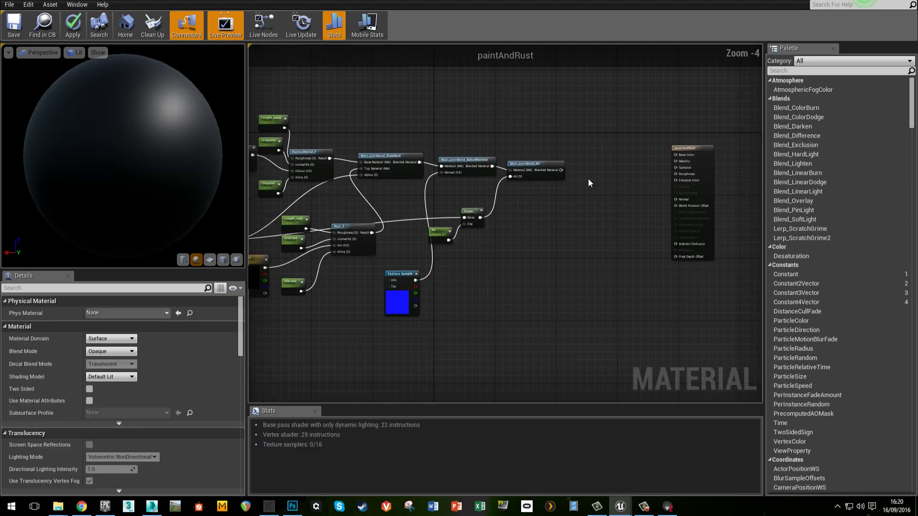
{"action": "right_click_drag", "start_coordinate": [458, 187], "coordinate": [451, 228]}
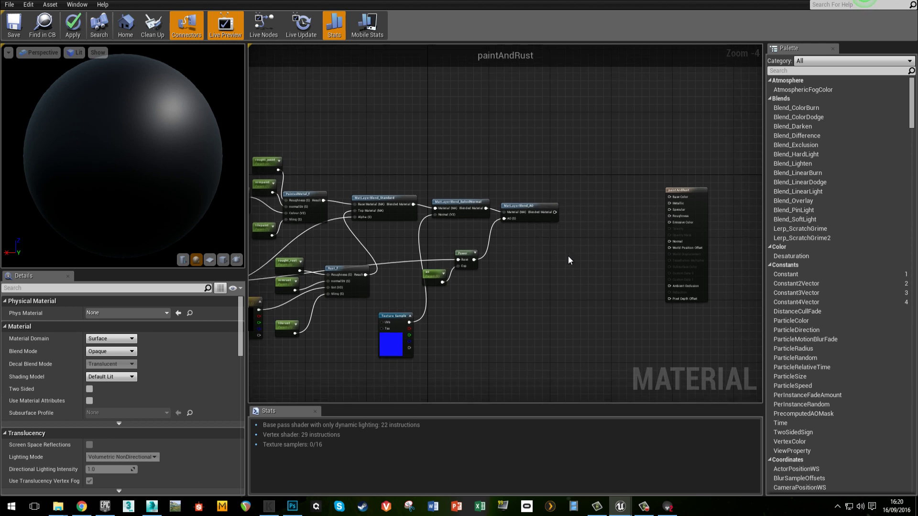
{"action": "scroll", "coordinate": [568, 256], "scroll_direction": "up", "scroll_amount": 4}
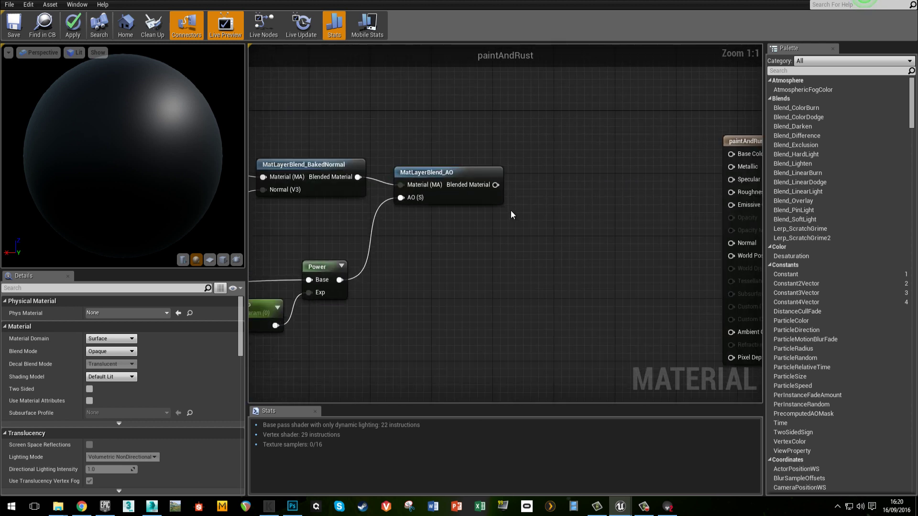
{"action": "right_click_drag", "start_coordinate": [510, 210], "coordinate": [458, 228]}
{"action": "left_click_drag", "start_coordinate": [444, 201], "coordinate": [463, 209]}
{"action": "type", "text": "mak"}
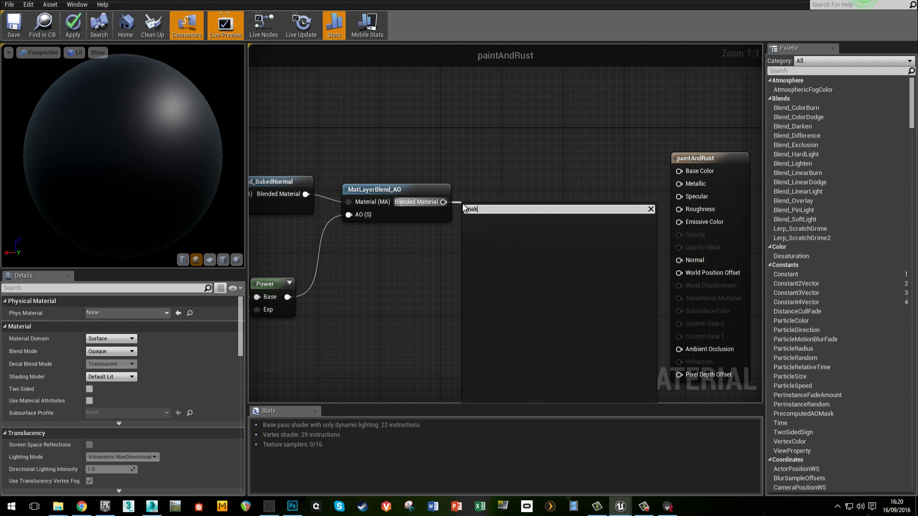
{"action": "type", "text": "e"}
{"action": "key", "text": "BackSpace"}
{"action": "key", "text": "BackSpace"}
{"action": "key", "text": "BackSpace"}
{"action": "key", "text": "BackSpace"}
{"action": "type", "text": "brea"}
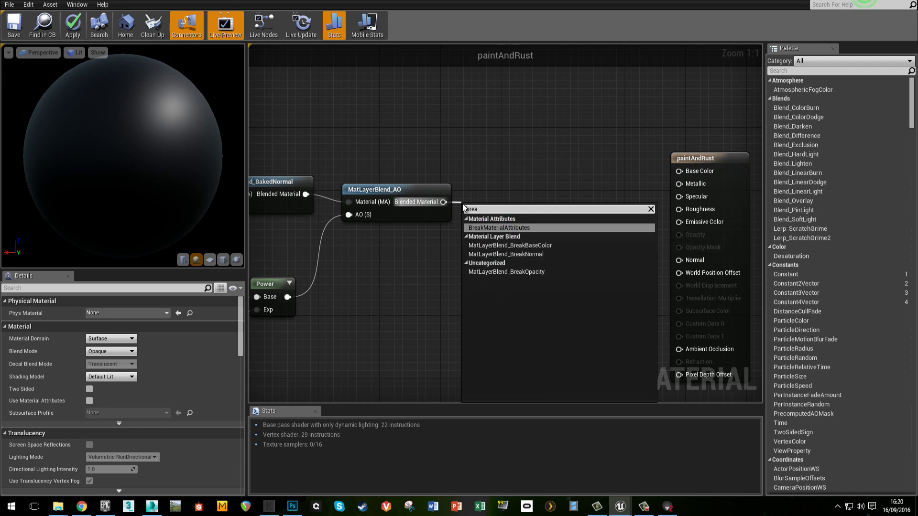
{"action": "key", "text": "Return"}
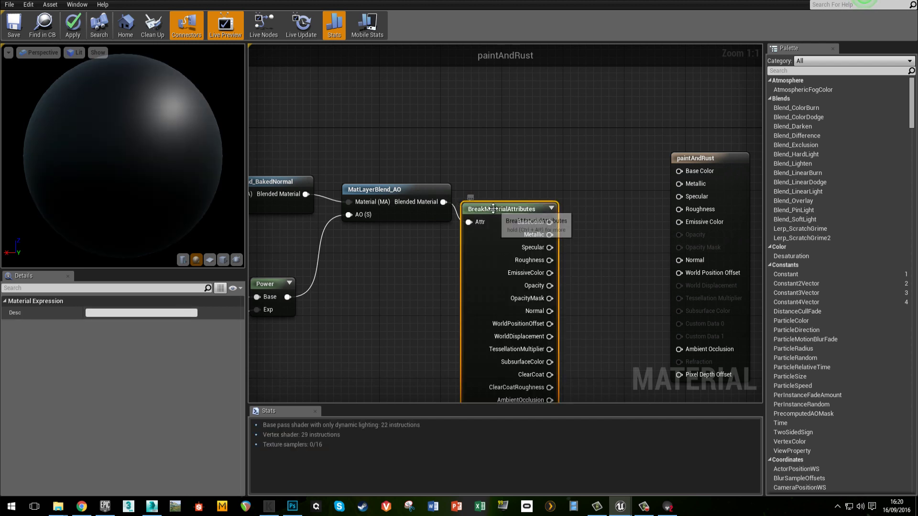
{"action": "left_click_drag", "start_coordinate": [500, 210], "coordinate": [566, 165]}
{"action": "right_click_drag", "start_coordinate": [478, 227], "coordinate": [422, 225]}
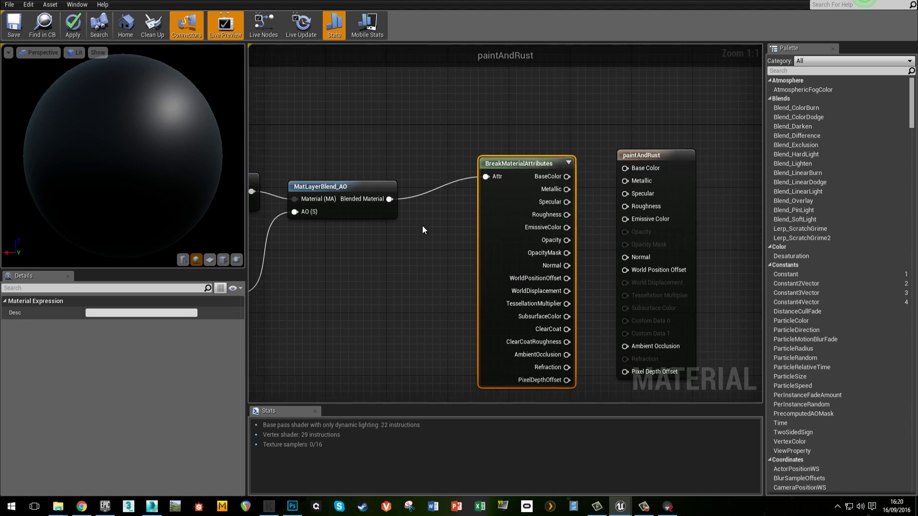
Step: Review the node chain from PaintedMetal_f and Rust_f through the layer blends to BreakMaterialAttributes
{"action": "scroll", "coordinate": [422, 226], "scroll_direction": "down", "scroll_amount": 5}
{"action": "right_click_drag", "start_coordinate": [306, 280], "coordinate": [512, 250]}
{"action": "scroll", "coordinate": [442, 200], "scroll_direction": "up", "scroll_amount": 4}
{"action": "scroll", "coordinate": [434, 187], "scroll_direction": "up", "scroll_amount": 1}
{"action": "left_click", "coordinate": [425, 128]}
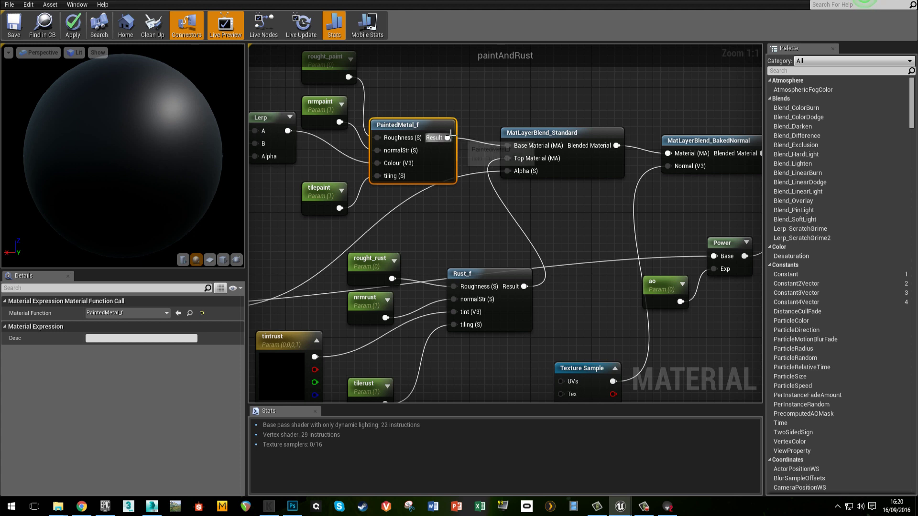
{"action": "scroll", "coordinate": [610, 214], "scroll_direction": "down", "scroll_amount": 1}
{"action": "right_click_drag", "start_coordinate": [659, 217], "coordinate": [437, 230]}
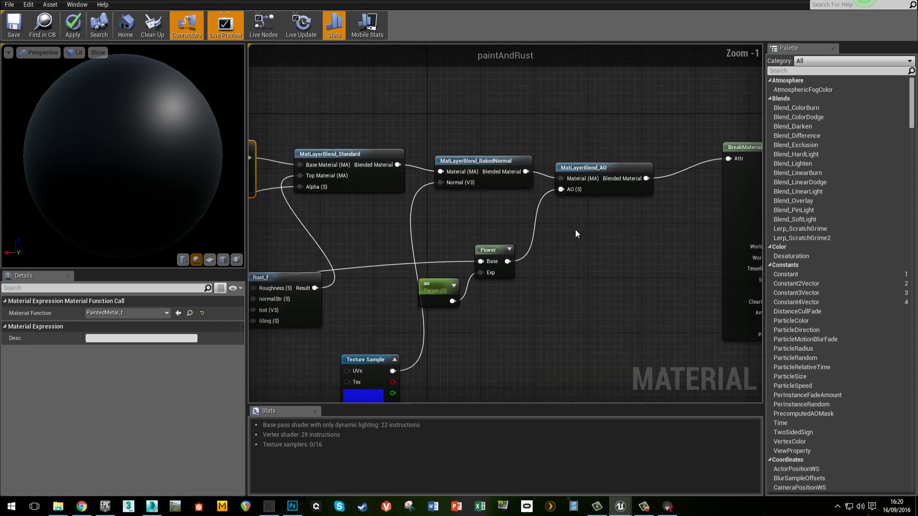
{"action": "scroll", "coordinate": [575, 230], "scroll_direction": "down", "scroll_amount": 1}
{"action": "right_click_drag", "start_coordinate": [704, 237], "coordinate": [403, 268]}
Step: Connect BaseColor, Metallic, Roughness, Normal and AmbientOcclusion from BreakMaterialAttributes to the matching paintAndRust inputs
{"action": "left_click", "coordinate": [466, 206]}
{"action": "scroll", "coordinate": [454, 202], "scroll_direction": "up", "scroll_amount": 2}
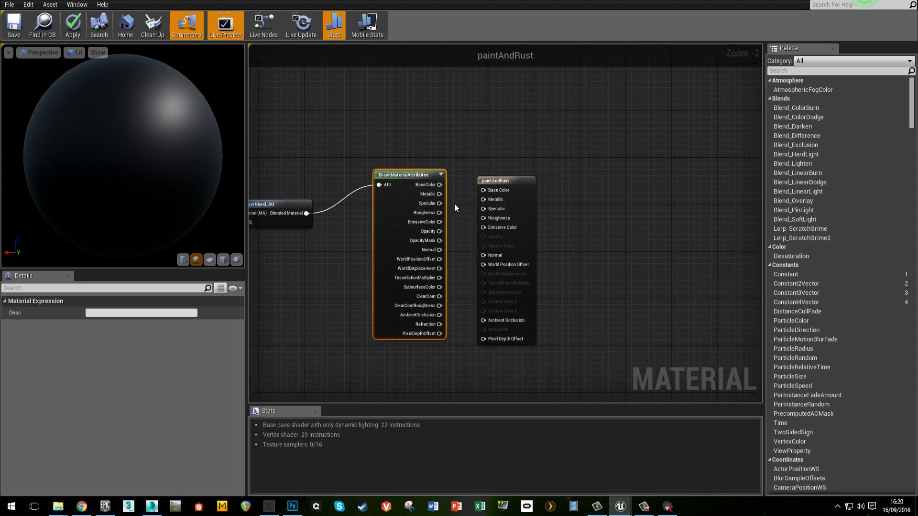
{"action": "left_click", "coordinate": [523, 168]}
{"action": "mouse_move", "coordinate": [435, 182]}
{"action": "left_mouse_down"}
{"action": "mouse_move", "coordinate": [497, 181]}
{"action": "mouse_move", "coordinate": [496, 195]}
{"action": "left_mouse_up"}
{"action": "left_click_drag", "start_coordinate": [436, 220], "coordinate": [494, 219]}
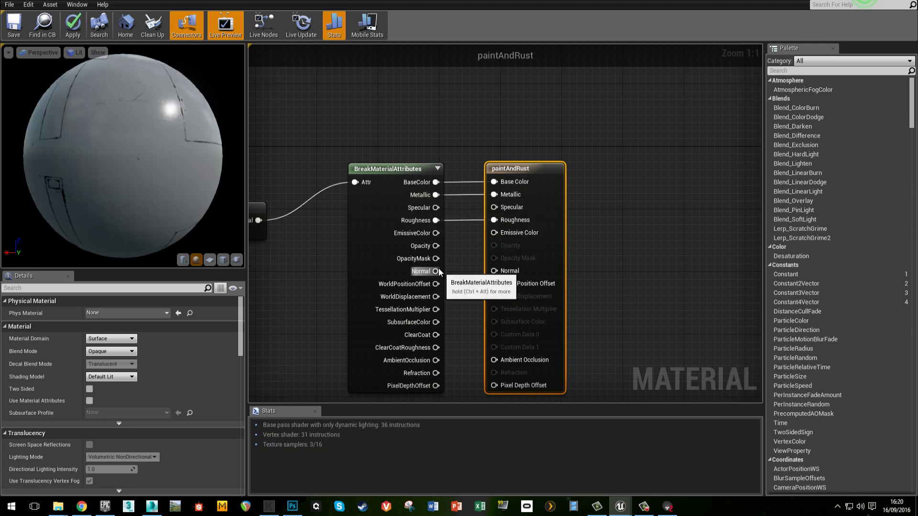
{"action": "left_click_drag", "start_coordinate": [436, 271], "coordinate": [495, 271]}
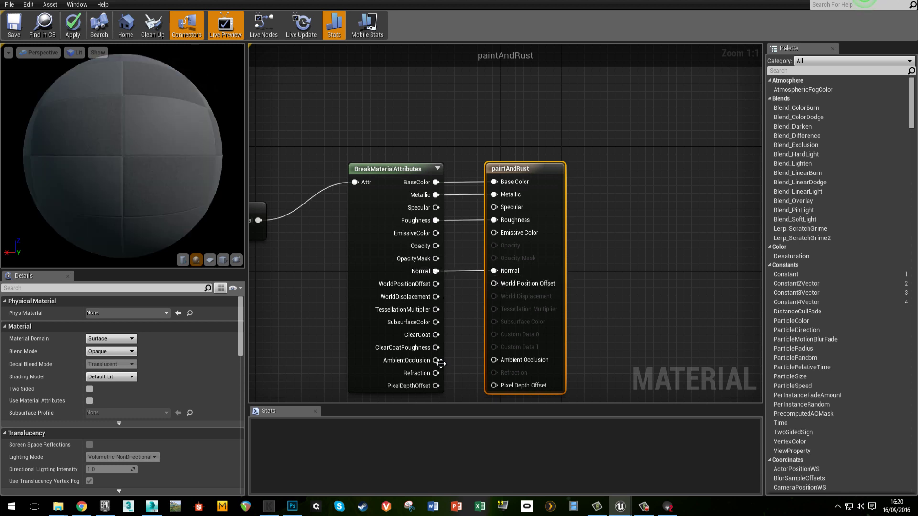
{"action": "left_click_drag", "start_coordinate": [436, 361], "coordinate": [495, 360]}
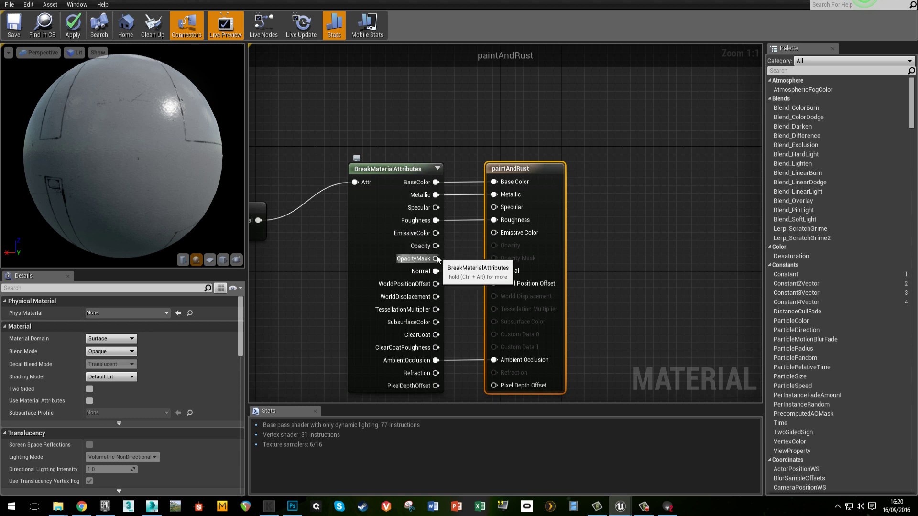
Step: Try connecting the Specular output of BreakMaterialAttributes to paintAndRust's Specular input
{"action": "left_click_drag", "start_coordinate": [436, 208], "coordinate": [497, 209]}
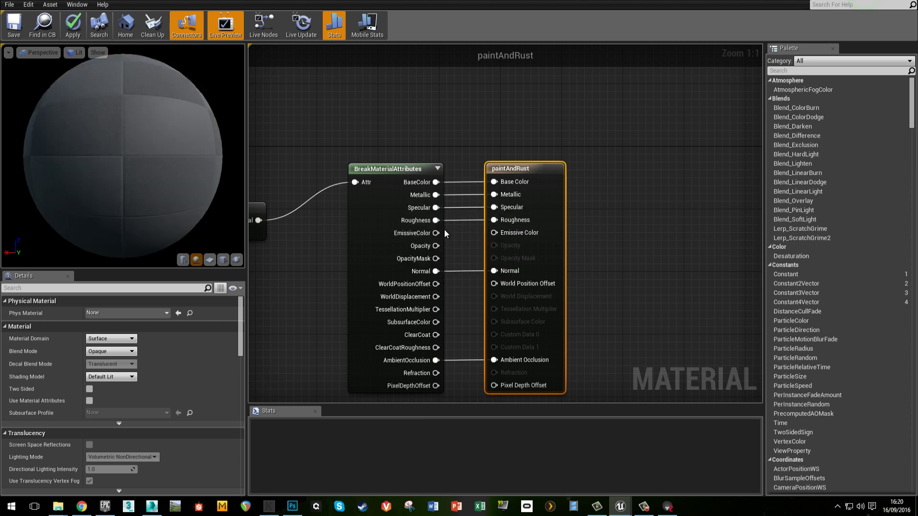
{"action": "left_click", "coordinate": [494, 207], "text": "alt"}
{"action": "scroll", "coordinate": [549, 198], "scroll_direction": "down", "scroll_amount": 7}
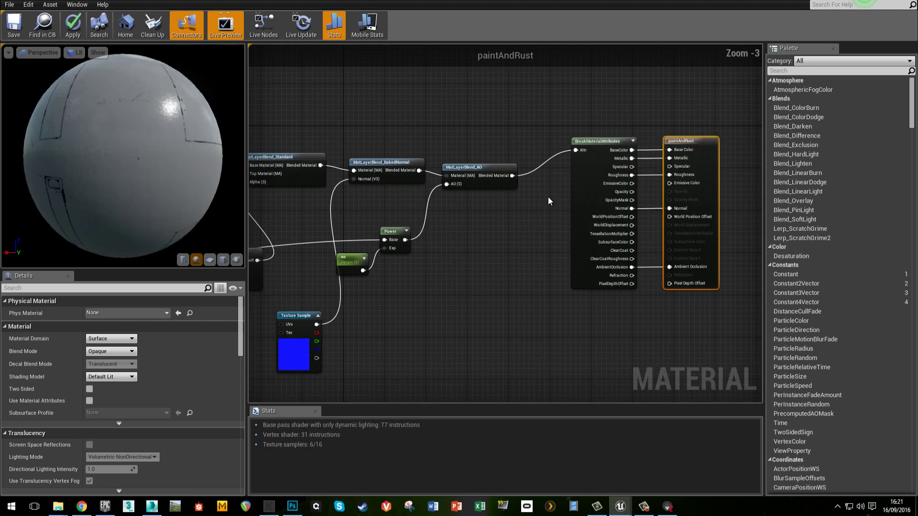
{"action": "scroll", "coordinate": [550, 266], "scroll_direction": "up", "scroll_amount": 1}
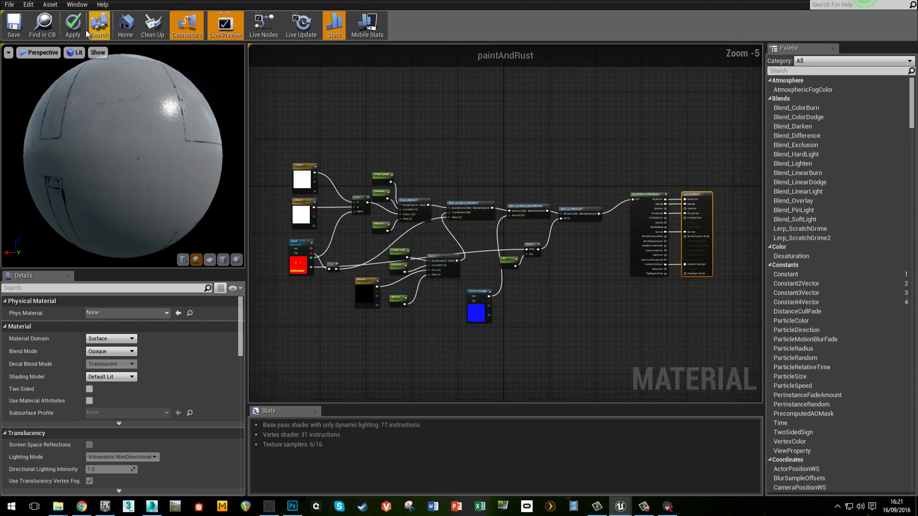
Step: Switch the material preview to the plane mesh, inspect paintAndRust on it, and save the material
{"action": "left_click_drag", "start_coordinate": [119, 138], "coordinate": [116, 199]}
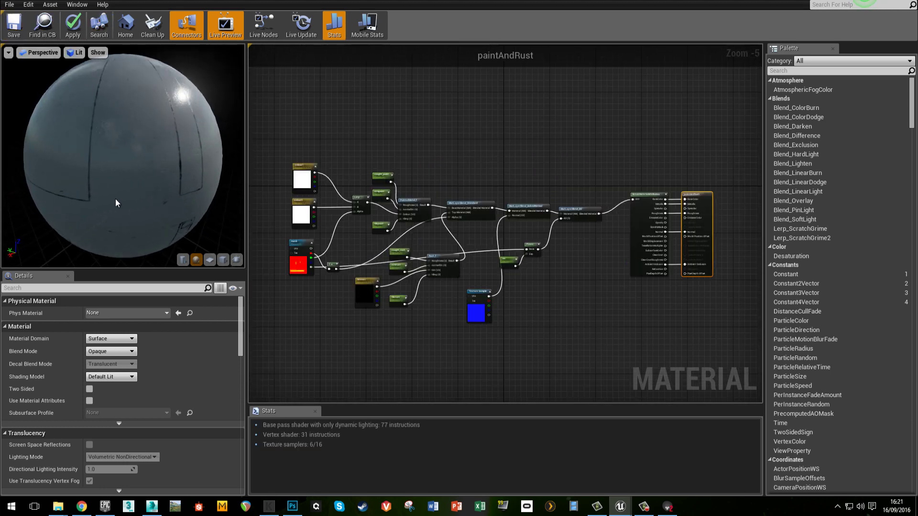
{"action": "left_click", "coordinate": [209, 261]}
{"action": "left_click_drag", "start_coordinate": [129, 167], "coordinate": [155, 162]}
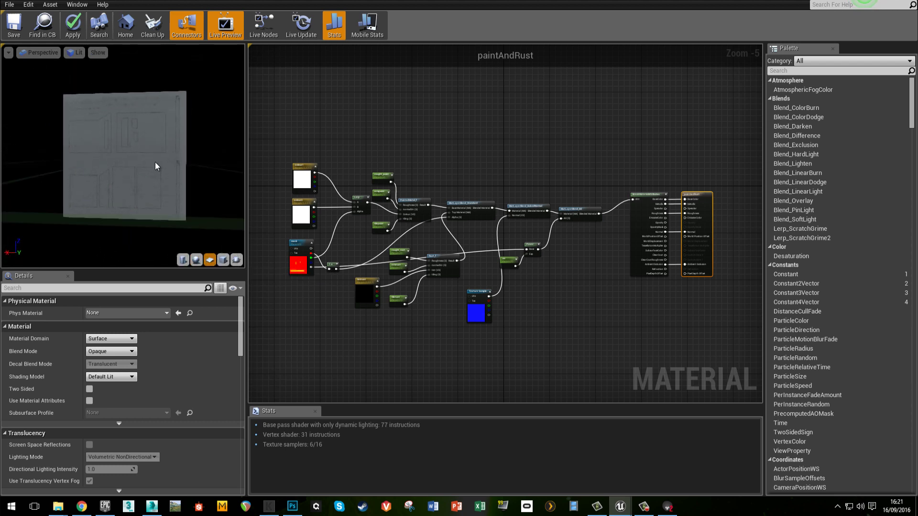
{"action": "right_click_drag", "start_coordinate": [155, 162], "coordinate": [122, 141]}
{"action": "scroll", "coordinate": [122, 142], "scroll_direction": "down", "scroll_amount": 3}
{"action": "scroll", "coordinate": [115, 136], "scroll_direction": "up", "scroll_amount": 3}
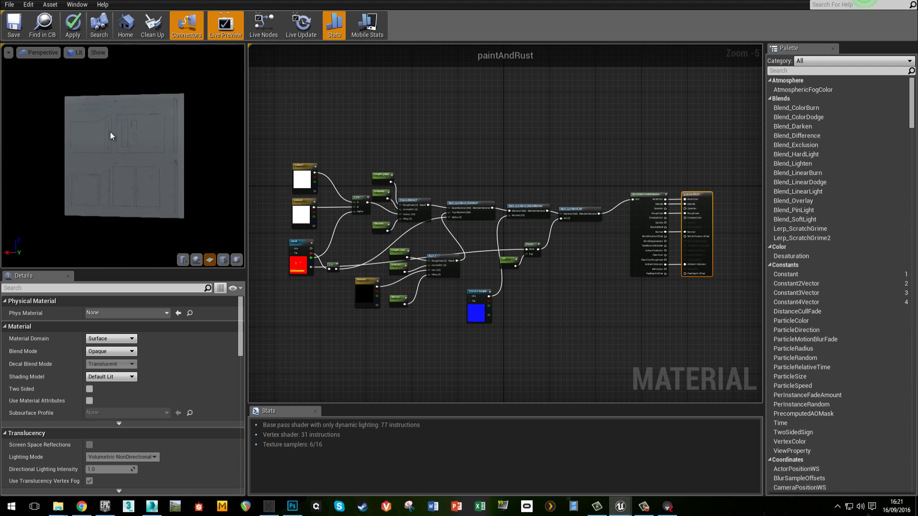
{"action": "key", "text": "ctrl+s"}
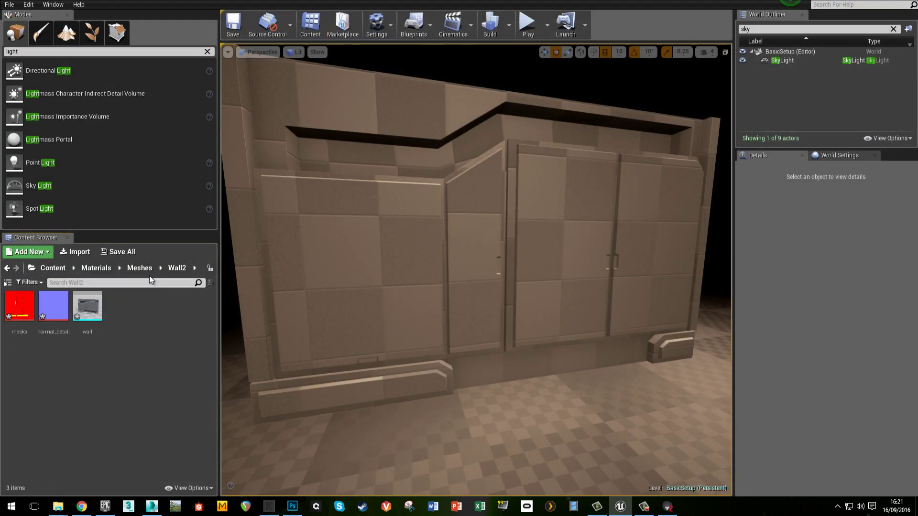
Step: Create a material instance from paintAndRust in the Materials folder and name it Wall2
{"action": "left_click", "coordinate": [139, 268]}
{"action": "left_click", "coordinate": [104, 268]}
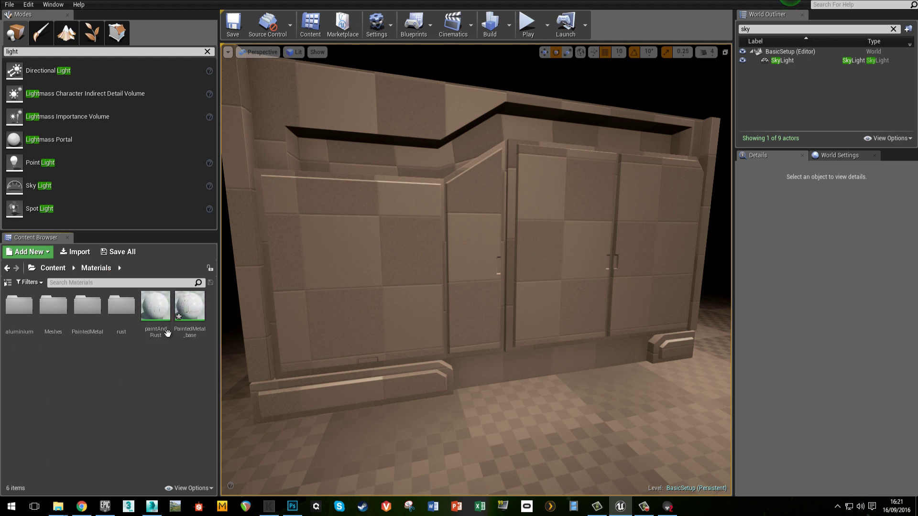
{"action": "left_click", "coordinate": [163, 331]}
{"action": "right_click", "coordinate": [158, 317]}
{"action": "left_click", "coordinate": [156, 395]}
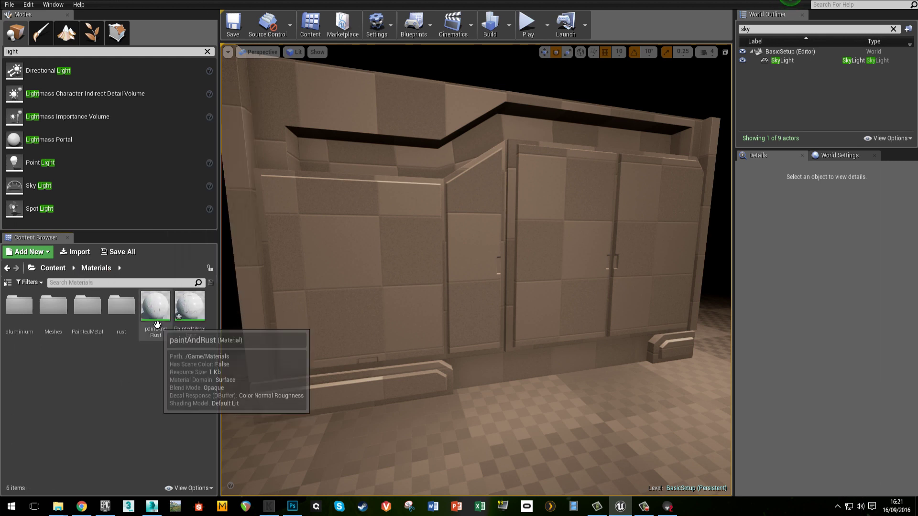
{"action": "left_click", "coordinate": [157, 326]}
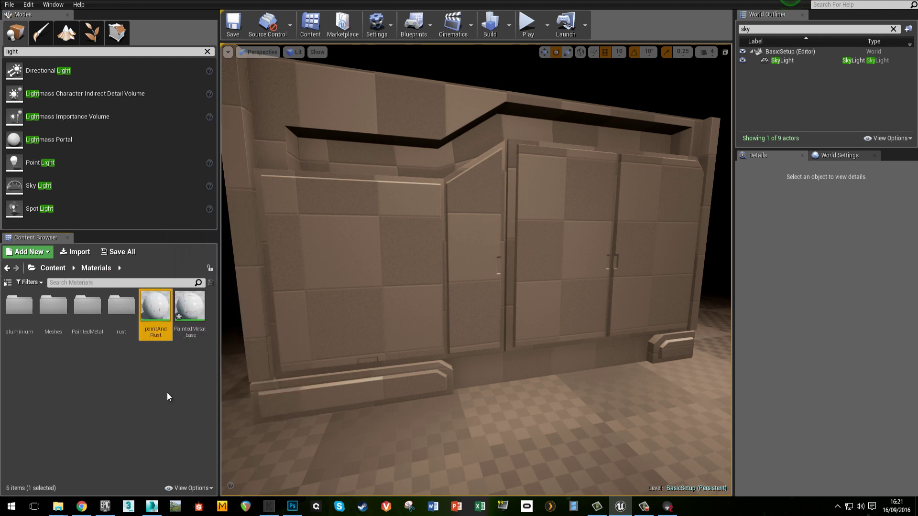
{"action": "right_click", "coordinate": [159, 320]}
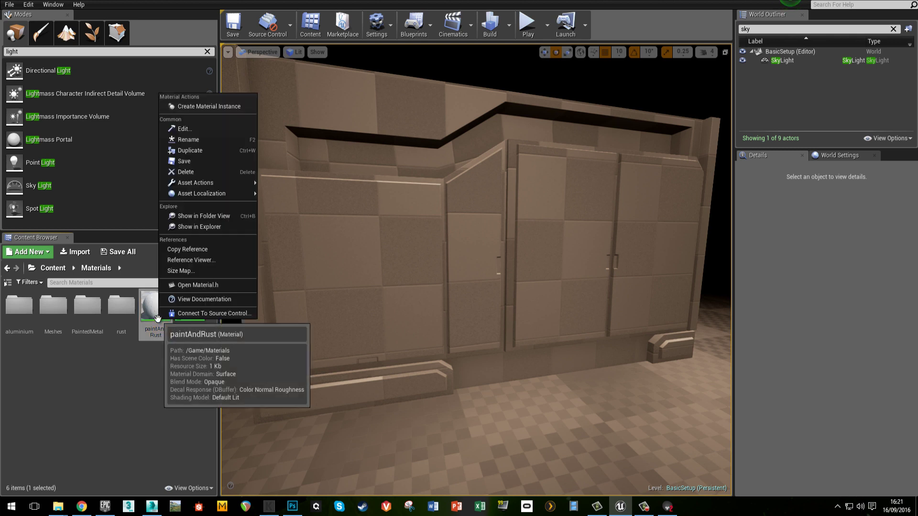
{"action": "left_click", "coordinate": [220, 109]}
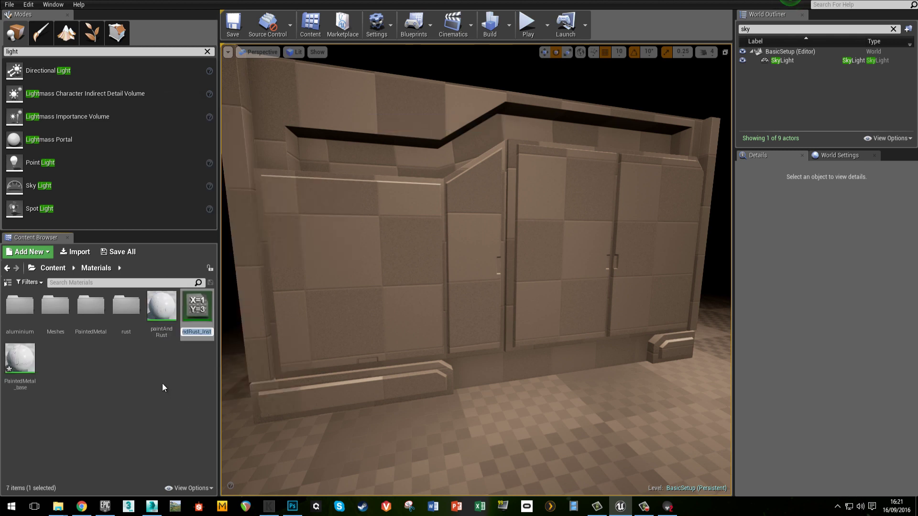
{"action": "type", "text": "Wall2"}
{"action": "key", "text": "Return"}
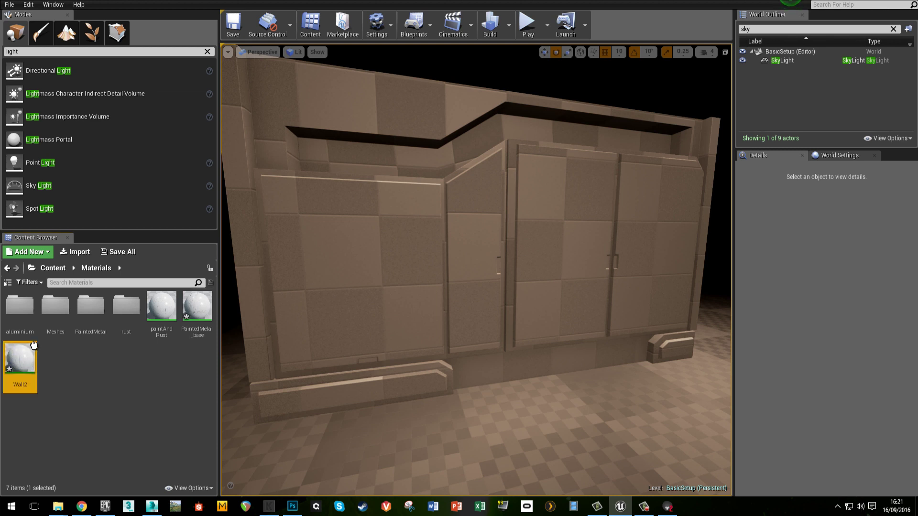
Step: Move the Wall2 material instance into the Meshes/Wall2 folder and open that folder
{"action": "left_click_drag", "start_coordinate": [34, 345], "coordinate": [63, 313]}
{"action": "left_click", "coordinate": [74, 349]}
{"action": "double_click", "coordinate": [50, 316]}
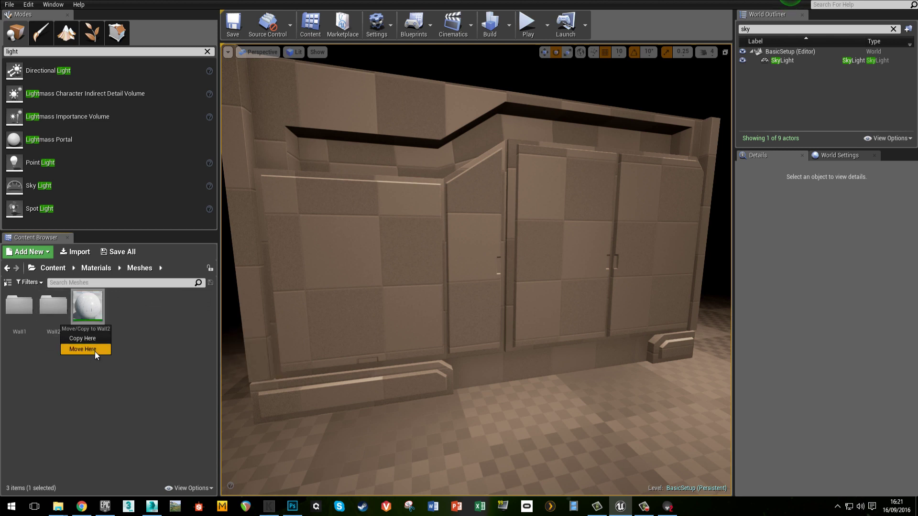
{"action": "left_click", "coordinate": [95, 351]}
{"action": "double_click", "coordinate": [59, 311]}
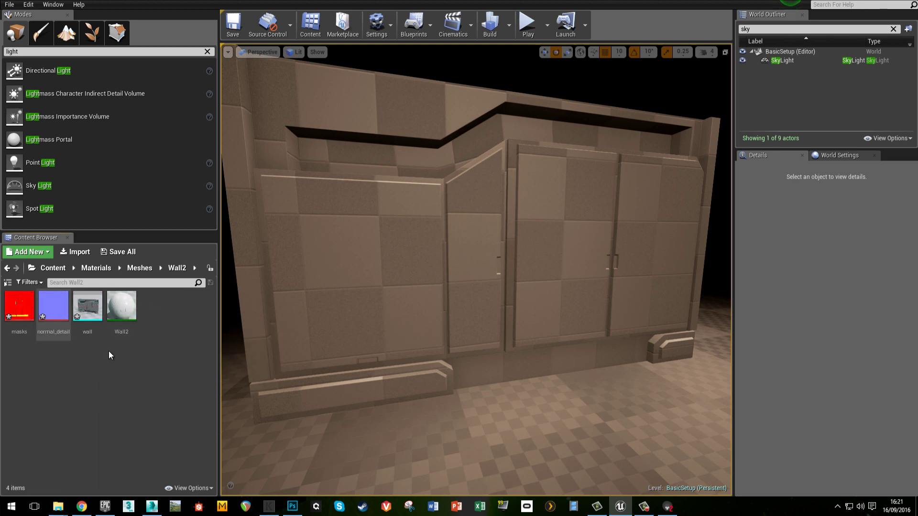
Step: Apply the Wall2 material instance to the wall mesh in the level and inspect its surface
{"action": "left_click", "coordinate": [120, 316]}
{"action": "left_click", "coordinate": [387, 273]}
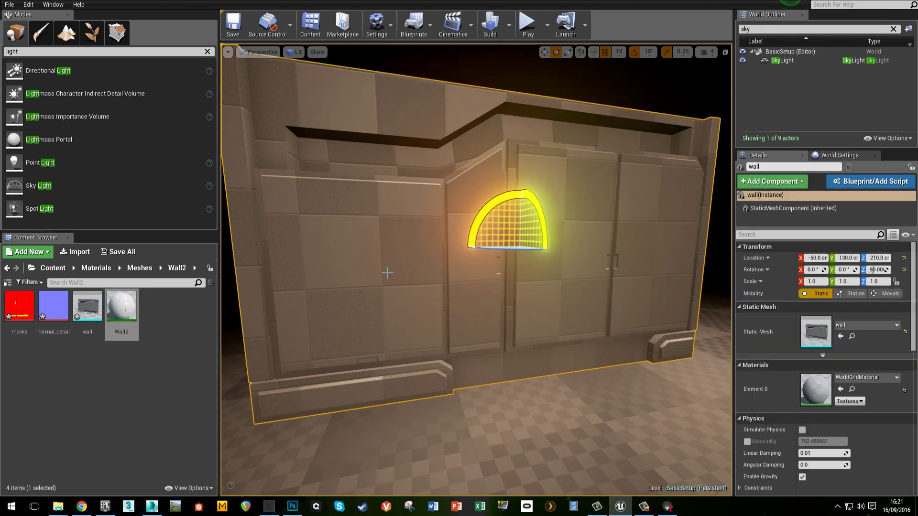
{"action": "left_click_drag", "start_coordinate": [121, 308], "coordinate": [395, 311]}
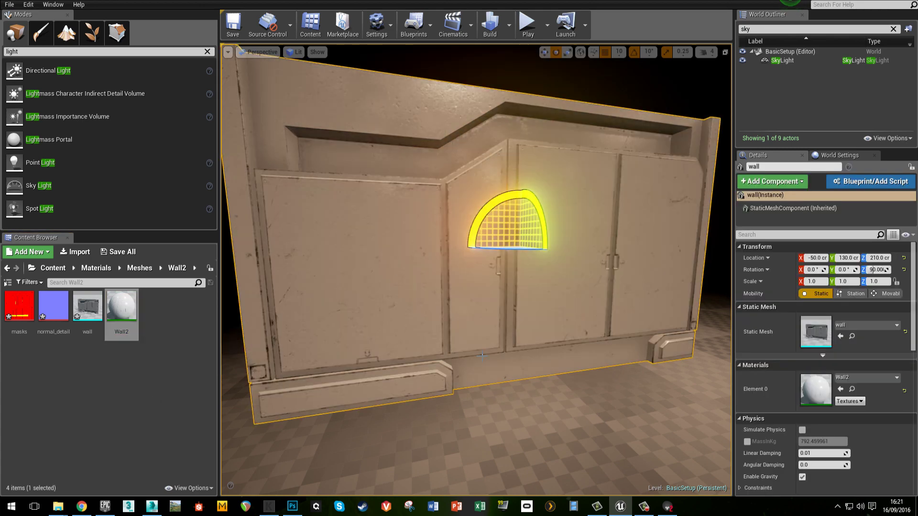
{"action": "middle_click_drag", "start_coordinate": [434, 352], "coordinate": [475, 357]}
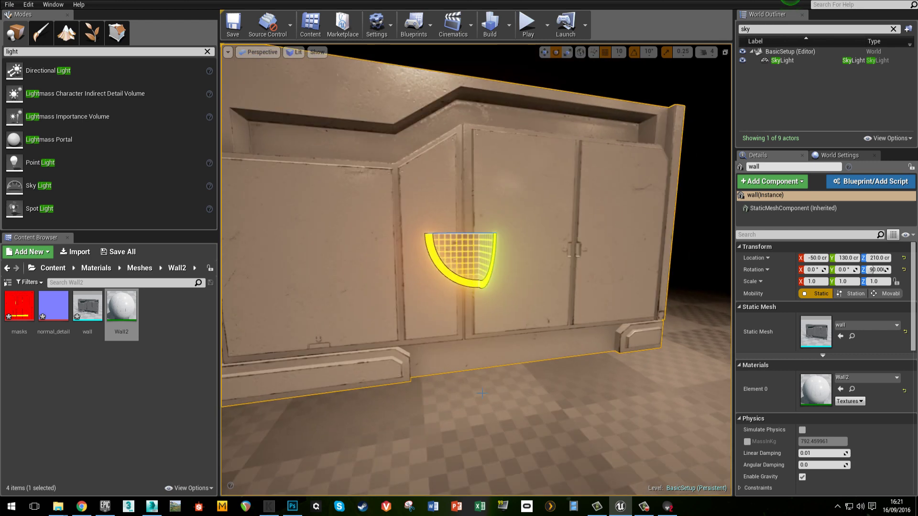
{"action": "left_click", "coordinate": [475, 375]}
{"action": "mouse_move", "coordinate": [474, 357]}
{"action": "right_mouse_down"}
{"action": "mouse_move", "coordinate": [483, 349]}
{"action": "mouse_move", "coordinate": [473, 340]}
{"action": "right_mouse_up"}
{"action": "left_click_drag", "start_coordinate": [473, 341], "coordinate": [346, 323]}
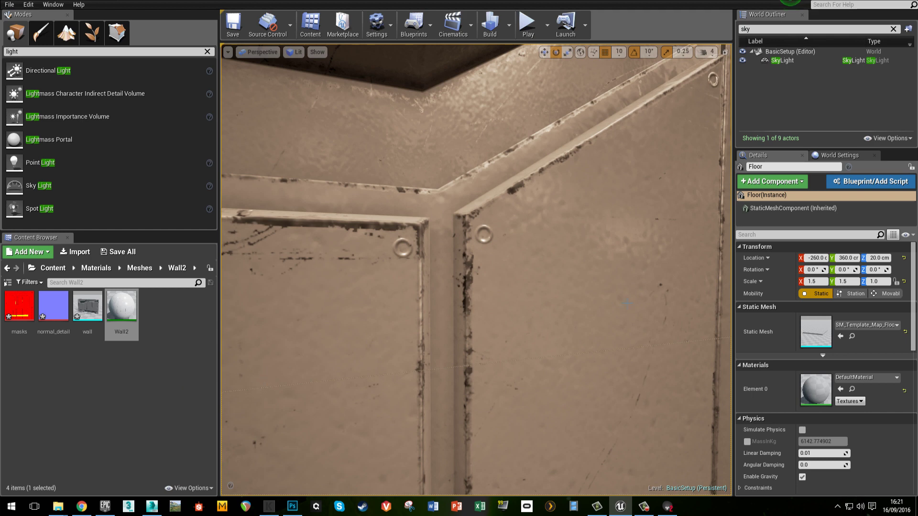
{"action": "right_click_drag", "start_coordinate": [627, 302], "coordinate": [459, 311]}
Step: Open the Wall2 material instance beside the level view, enable the tilepaint parameter and set it to 6.0
{"action": "left_click", "coordinate": [124, 300]}
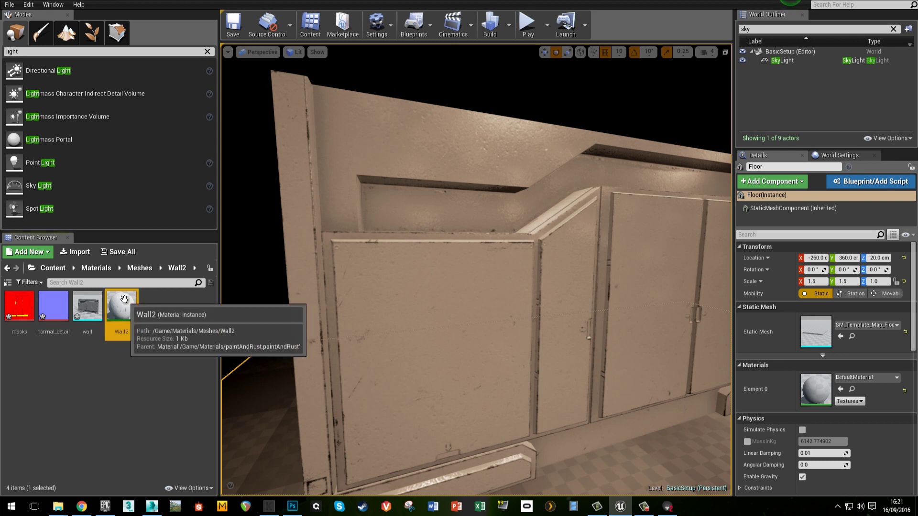
{"action": "double_click", "coordinate": [124, 299]}
{"action": "left_click_drag", "start_coordinate": [760, 2], "coordinate": [846, 107]}
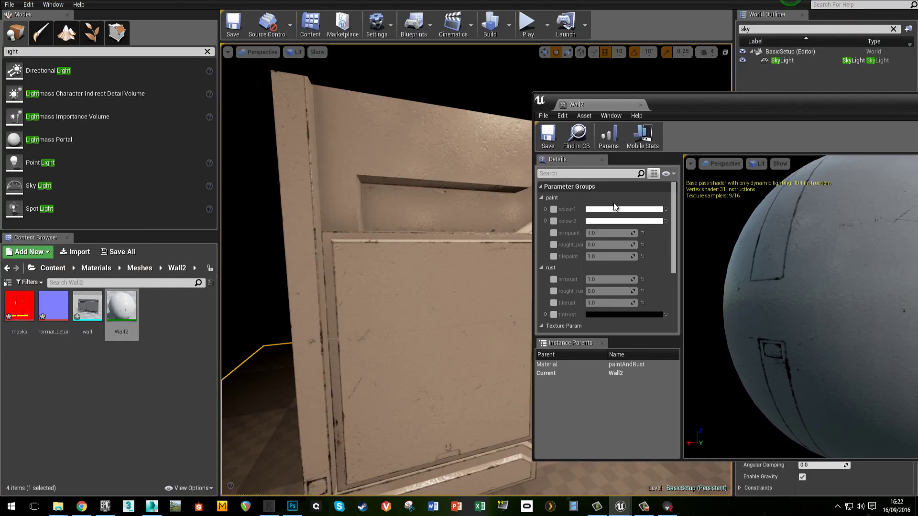
{"action": "right_click_drag", "start_coordinate": [415, 297], "coordinate": [418, 292]}
{"action": "scroll", "coordinate": [418, 292], "scroll_direction": "up", "scroll_amount": 8}
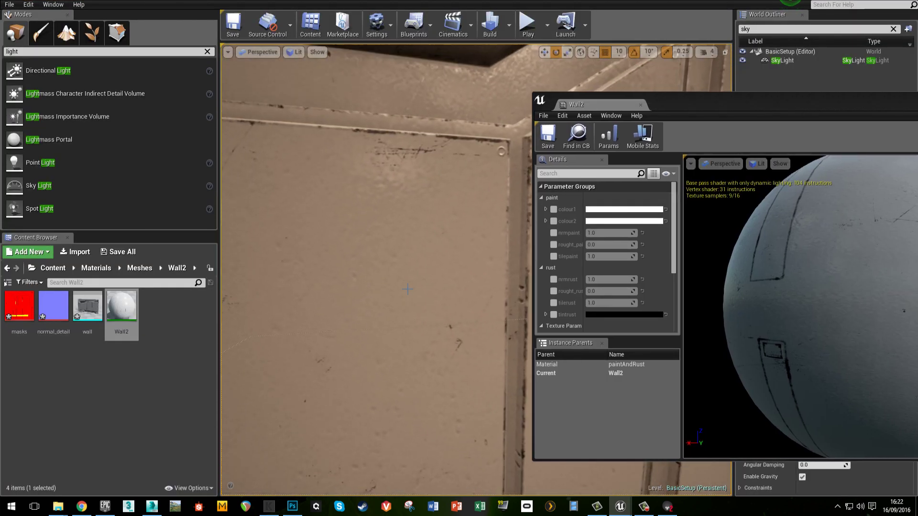
{"action": "scroll", "coordinate": [406, 284], "scroll_direction": "down", "scroll_amount": 3}
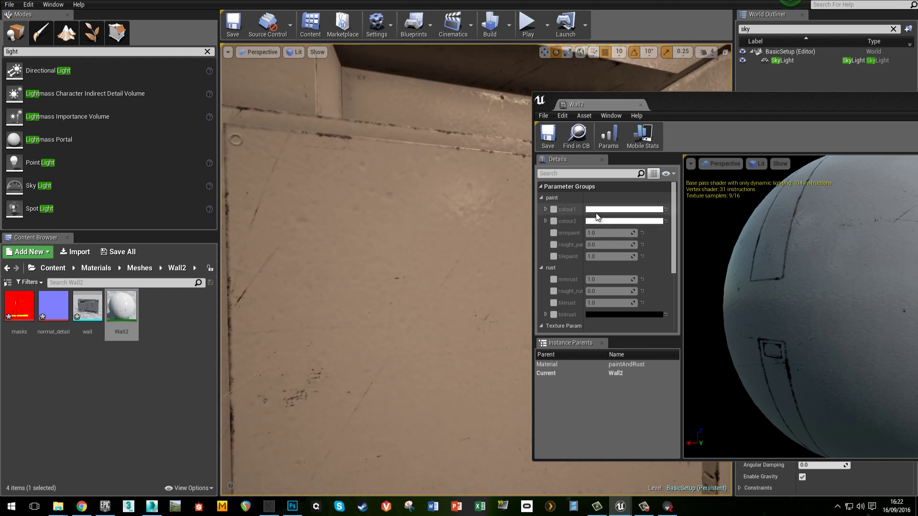
{"action": "left_click", "coordinate": [553, 256]}
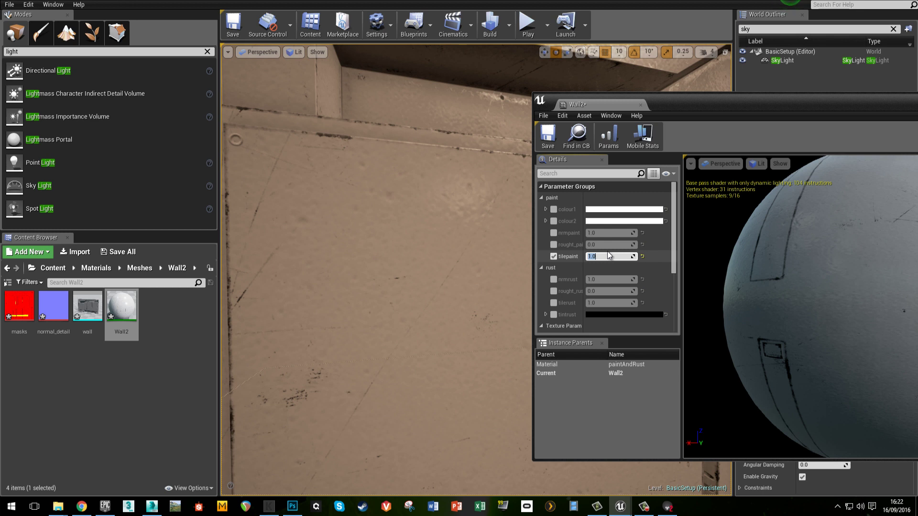
{"action": "left_click", "coordinate": [498, 269]}
Step: Examine the paint tiling on the wall both up close and from a distance
{"action": "scroll", "coordinate": [497, 269], "scroll_direction": "up", "scroll_amount": 5}
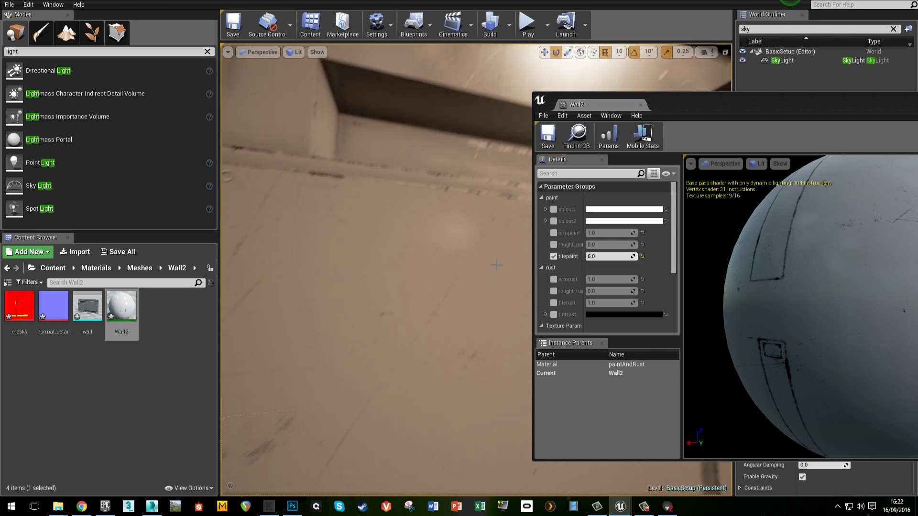
{"action": "scroll", "coordinate": [499, 269], "scroll_direction": "down", "scroll_amount": 4}
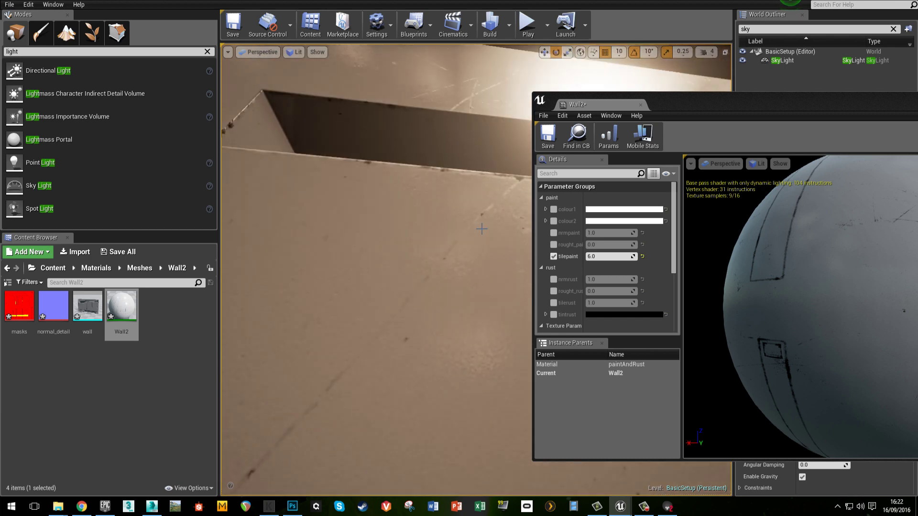
{"action": "scroll", "coordinate": [488, 259], "scroll_direction": "up", "scroll_amount": 3}
{"action": "scroll", "coordinate": [488, 260], "scroll_direction": "down", "scroll_amount": 3}
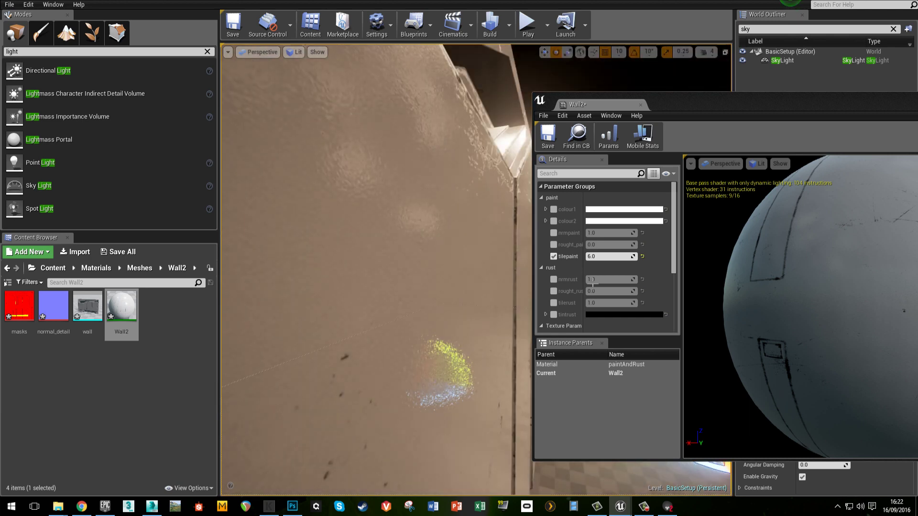
{"action": "right_click_drag", "start_coordinate": [488, 259], "coordinate": [552, 297]}
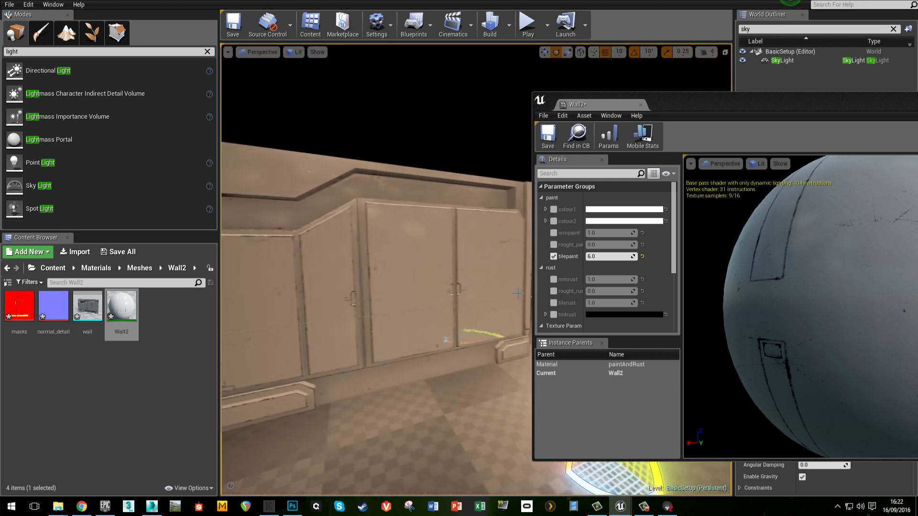
{"action": "left_click_drag", "start_coordinate": [689, 111], "coordinate": [803, 119]}
{"action": "right_click_drag", "start_coordinate": [469, 307], "coordinate": [421, 302]}
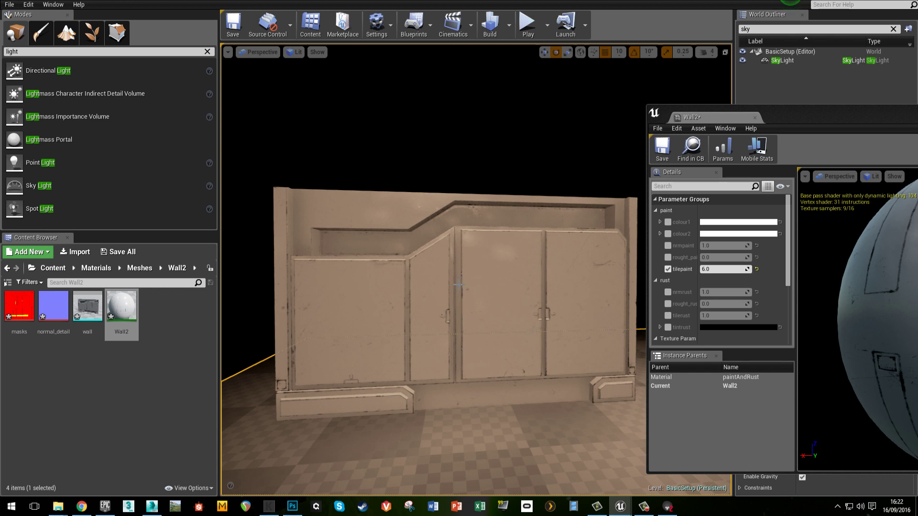
{"action": "key", "text": "w"}
{"action": "right_click_drag", "start_coordinate": [517, 286], "coordinate": [471, 280]}
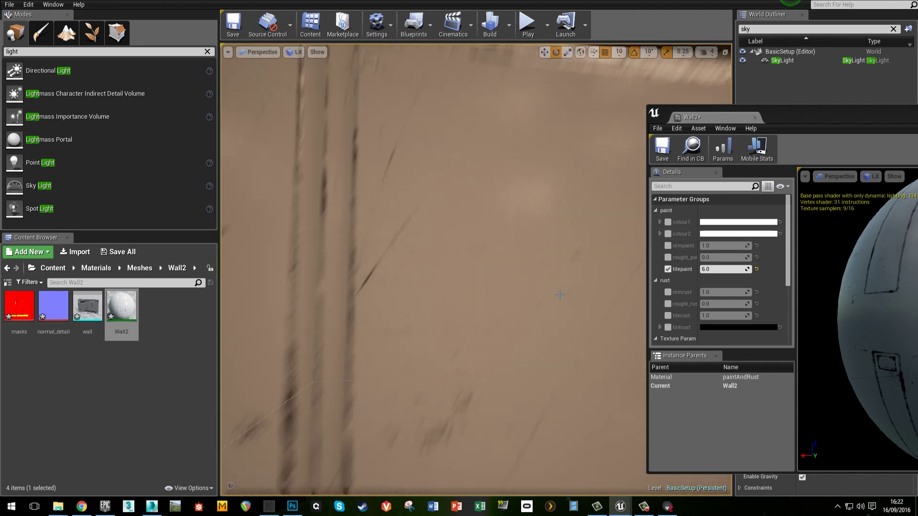
Step: Enable colour1 and colour2 in the paint group and set colour2 to a green with sRGB hex 52D095FF
{"action": "left_click", "coordinate": [668, 222]}
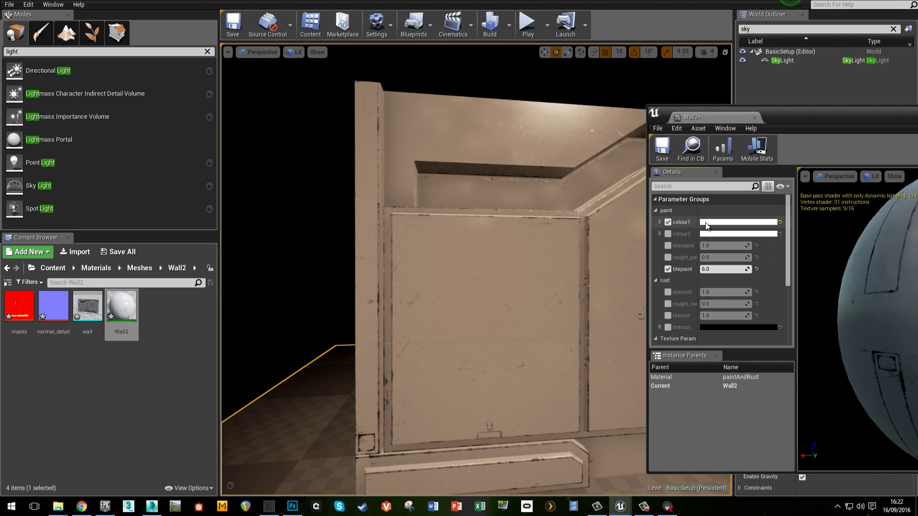
{"action": "left_click", "coordinate": [667, 233]}
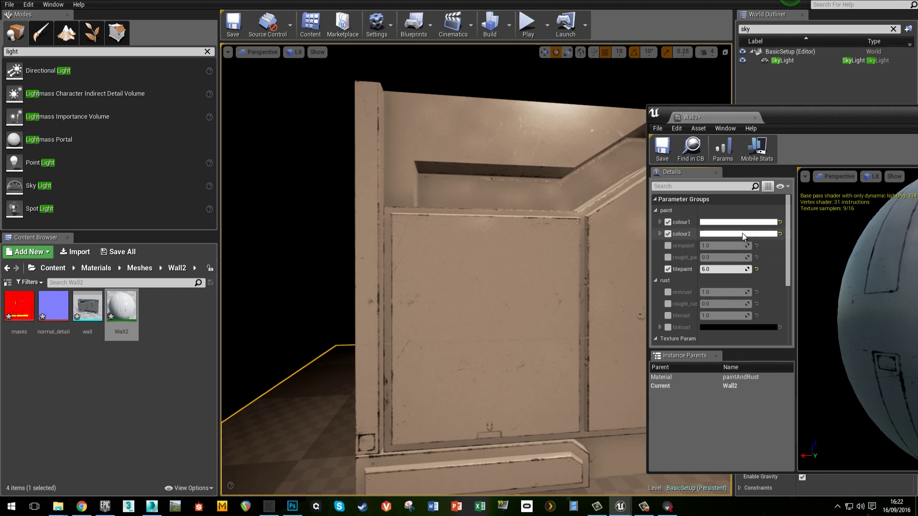
{"action": "left_click", "coordinate": [742, 233]}
{"action": "left_click", "coordinate": [575, 297]}
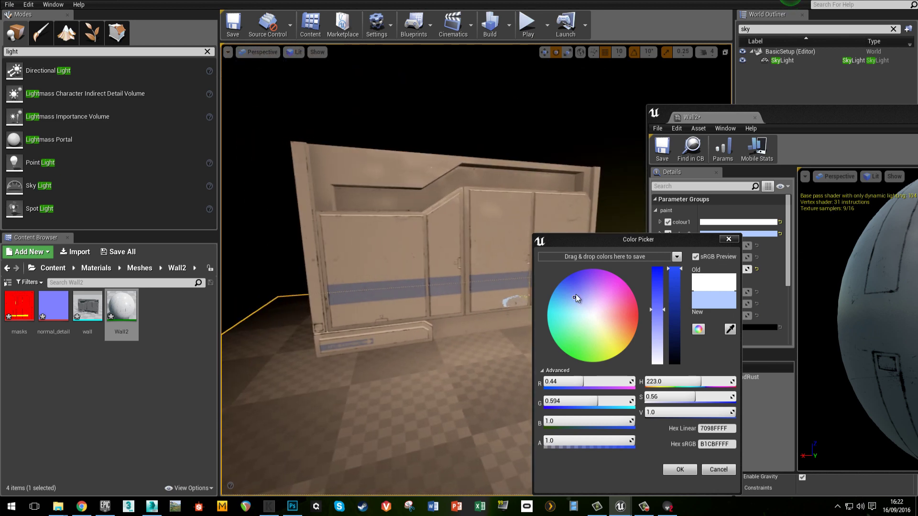
{"action": "left_click_drag", "start_coordinate": [576, 294], "coordinate": [561, 339]}
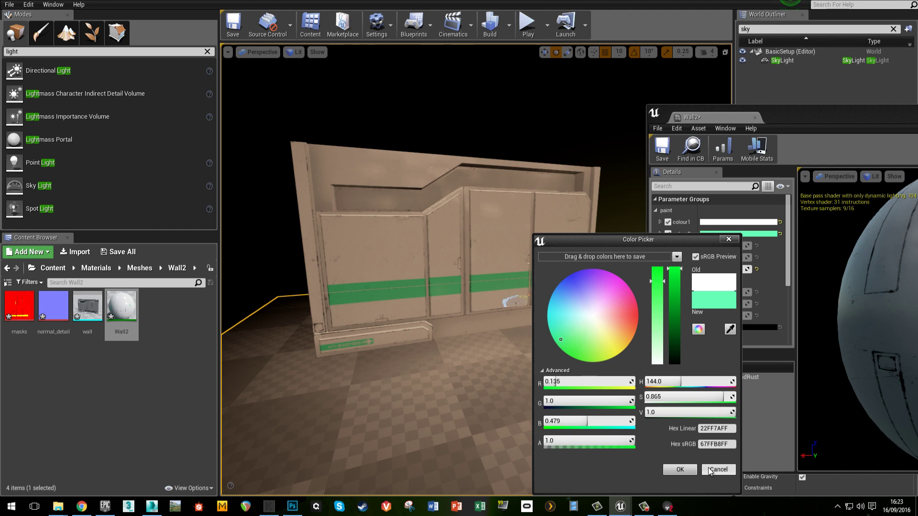
{"action": "left_click", "coordinate": [673, 303]}
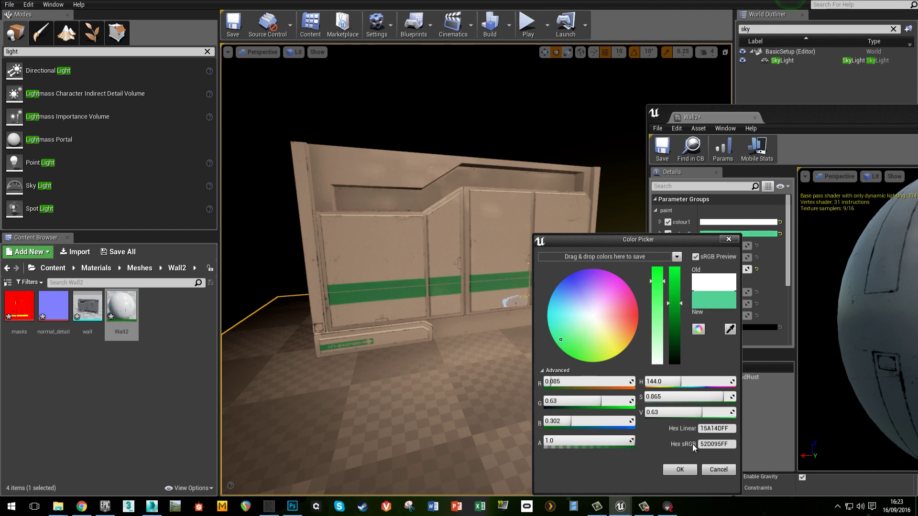
{"action": "left_click", "coordinate": [686, 471]}
Step: Inspect the wall's colour2 stripe, decal areas and edge wear up close
{"action": "right_click_drag", "start_coordinate": [522, 302], "coordinate": [500, 304]}
{"action": "key", "text": "w"}
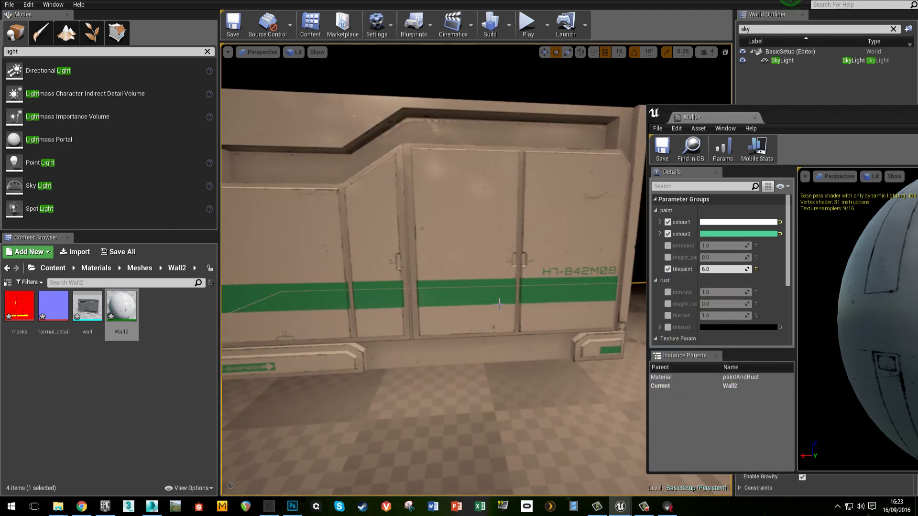
{"action": "left_click_drag", "start_coordinate": [499, 303], "coordinate": [474, 274]}
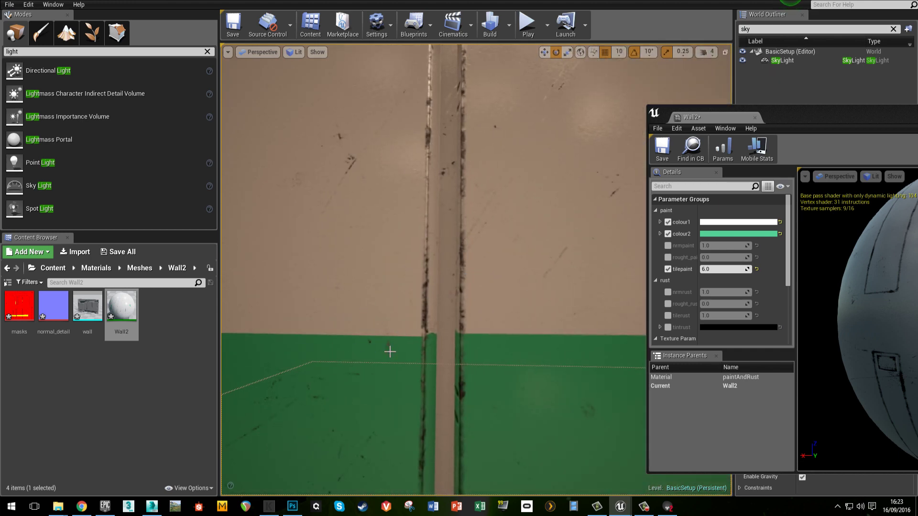
{"action": "left_click_drag", "start_coordinate": [390, 352], "coordinate": [484, 296]}
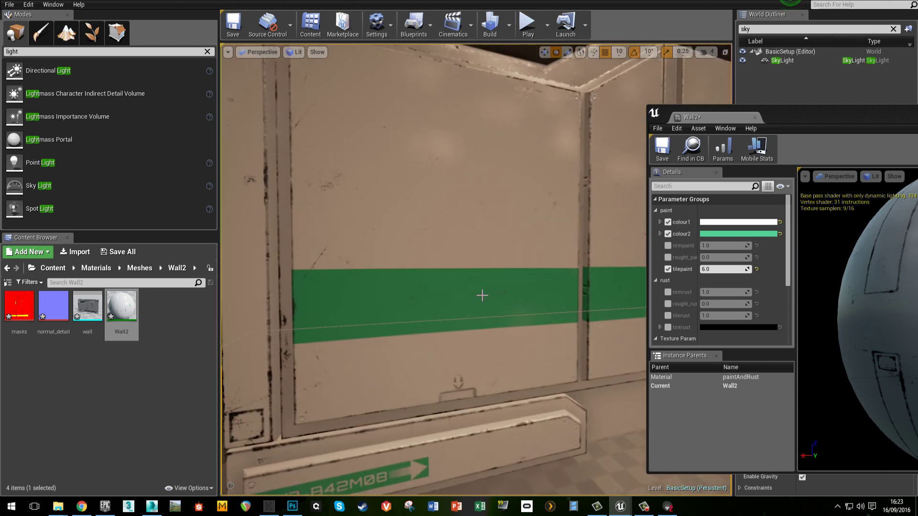
Step: Set the paint group's colour1 to a red with sRGB hex A04C46FF
{"action": "left_click", "coordinate": [702, 225]}
{"action": "mouse_move", "coordinate": [582, 294]}
{"action": "left_mouse_down"}
{"action": "mouse_move", "coordinate": [571, 279]}
{"action": "mouse_move", "coordinate": [606, 302]}
{"action": "mouse_move", "coordinate": [596, 306]}
{"action": "left_mouse_up"}
{"action": "mouse_move", "coordinate": [643, 283]}
{"action": "left_mouse_down"}
{"action": "mouse_move", "coordinate": [645, 321]}
{"action": "mouse_move", "coordinate": [598, 297]}
{"action": "mouse_move", "coordinate": [601, 305]}
{"action": "left_mouse_up"}
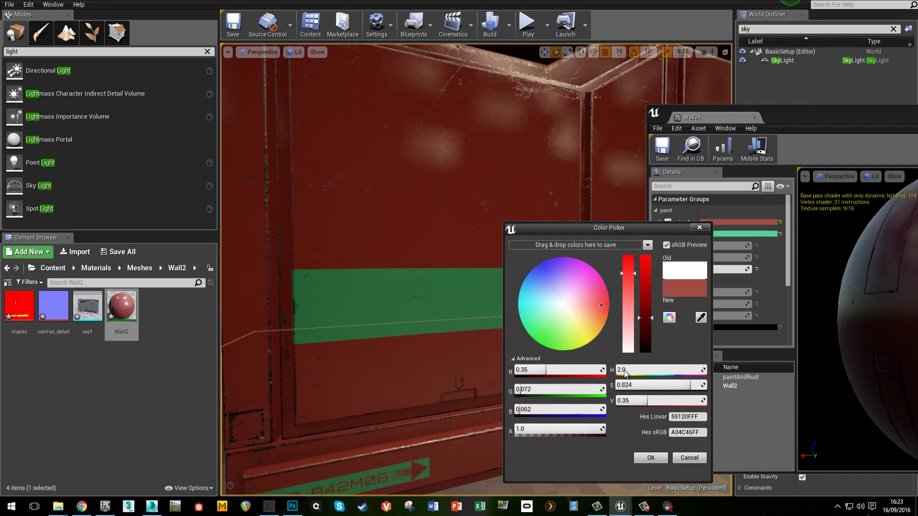
{"action": "left_click", "coordinate": [660, 456]}
Step: Enable the nrmpaint parameter, try a stronger paint normal of about 2.02 on the wall, and set it to 1.0
{"action": "mouse_move", "coordinate": [474, 282]}
{"action": "right_mouse_down"}
{"action": "mouse_move", "coordinate": [552, 297]}
{"action": "mouse_move", "coordinate": [467, 270]}
{"action": "mouse_move", "coordinate": [475, 274]}
{"action": "mouse_move", "coordinate": [467, 266]}
{"action": "mouse_move", "coordinate": [497, 207]}
{"action": "mouse_move", "coordinate": [471, 275]}
{"action": "mouse_move", "coordinate": [453, 282]}
{"action": "mouse_move", "coordinate": [467, 281]}
{"action": "mouse_move", "coordinate": [440, 340]}
{"action": "mouse_move", "coordinate": [469, 247]}
{"action": "right_mouse_up"}
{"action": "left_click", "coordinate": [668, 246]}
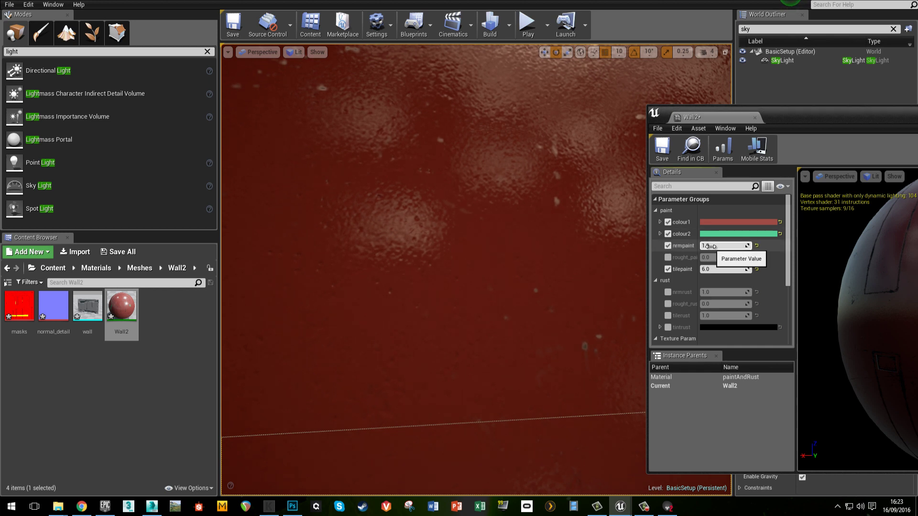
{"action": "left_click_drag", "start_coordinate": [710, 246], "coordinate": [732, 248]}
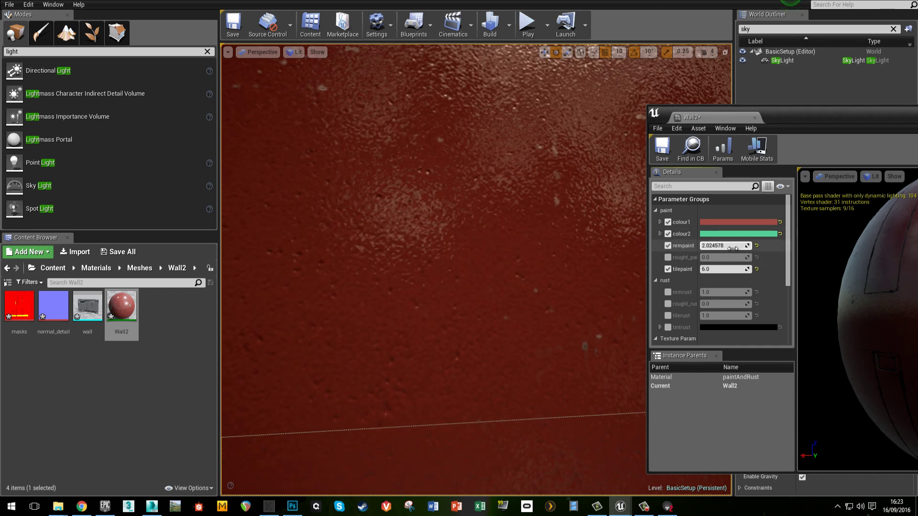
{"action": "type", "text": "1"}
{"action": "key", "text": "Return"}
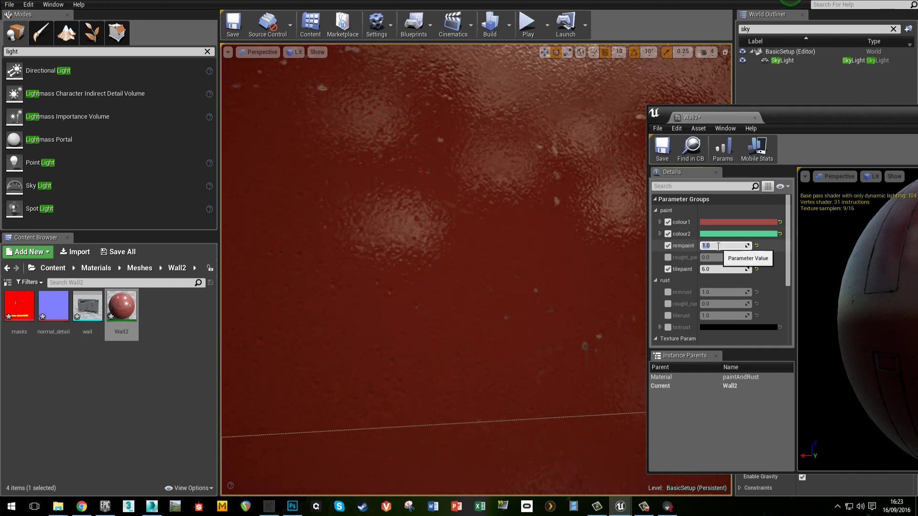
Step: Enable the paint roughness parameter, raise it to about 0.083, and check the wall's reflections from several angles
{"action": "left_click", "coordinate": [669, 257]}
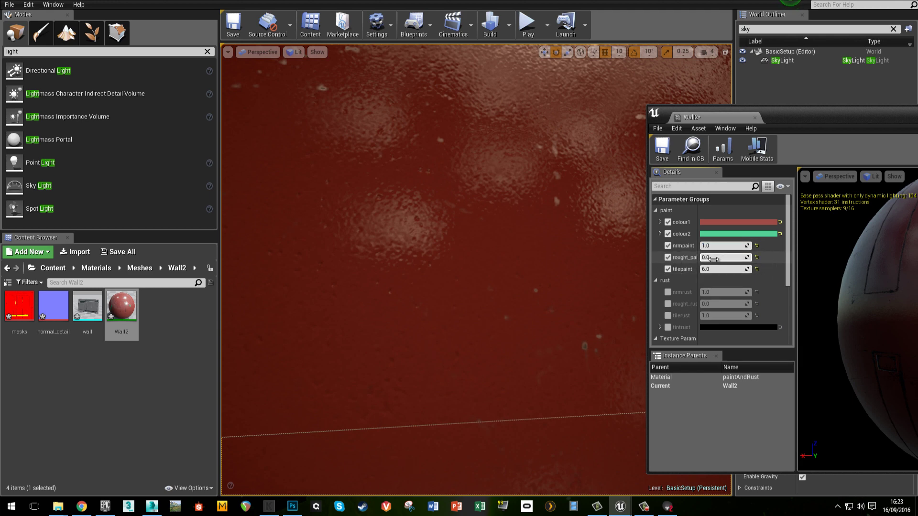
{"action": "left_click_drag", "start_coordinate": [708, 257], "coordinate": [717, 258]}
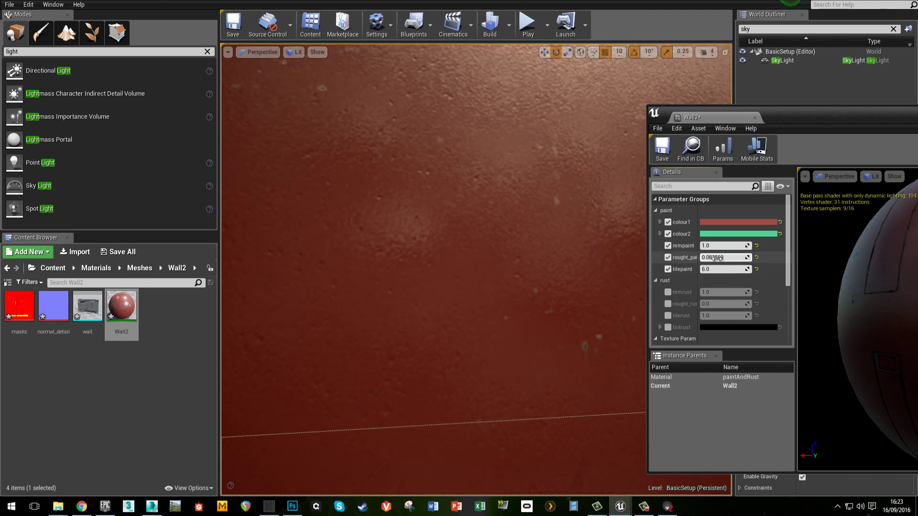
{"action": "mouse_move", "coordinate": [459, 262]}
{"action": "left_mouse_down"}
{"action": "mouse_move", "coordinate": [624, 287]}
{"action": "mouse_move", "coordinate": [564, 289]}
{"action": "left_mouse_up"}
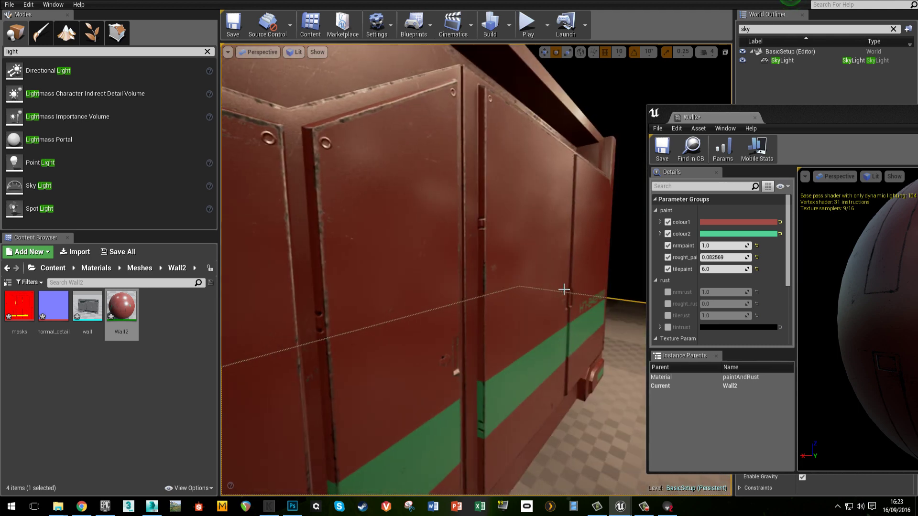
{"action": "mouse_move", "coordinate": [564, 289]}
{"action": "right_mouse_down"}
{"action": "mouse_move", "coordinate": [469, 274]}
{"action": "mouse_move", "coordinate": [500, 270]}
{"action": "mouse_move", "coordinate": [494, 275]}
{"action": "right_mouse_up"}
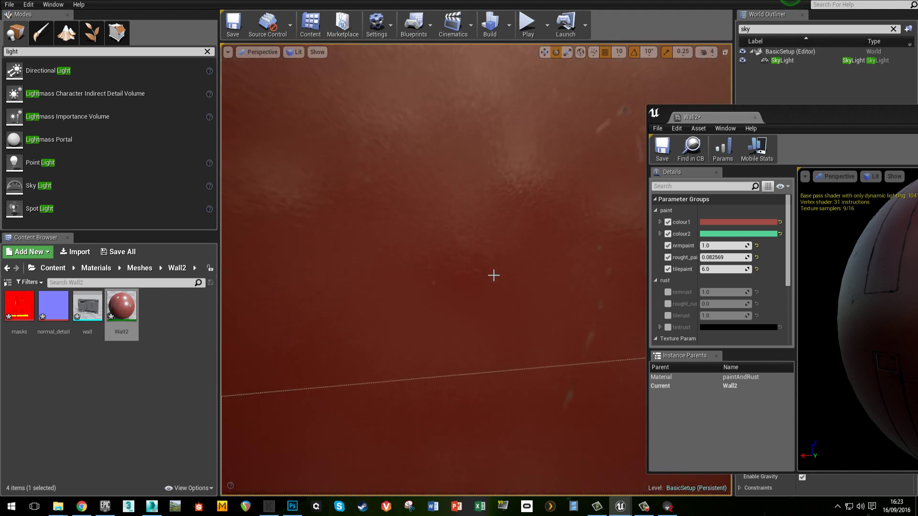
{"action": "scroll", "coordinate": [494, 275], "scroll_direction": "down", "scroll_amount": 3}
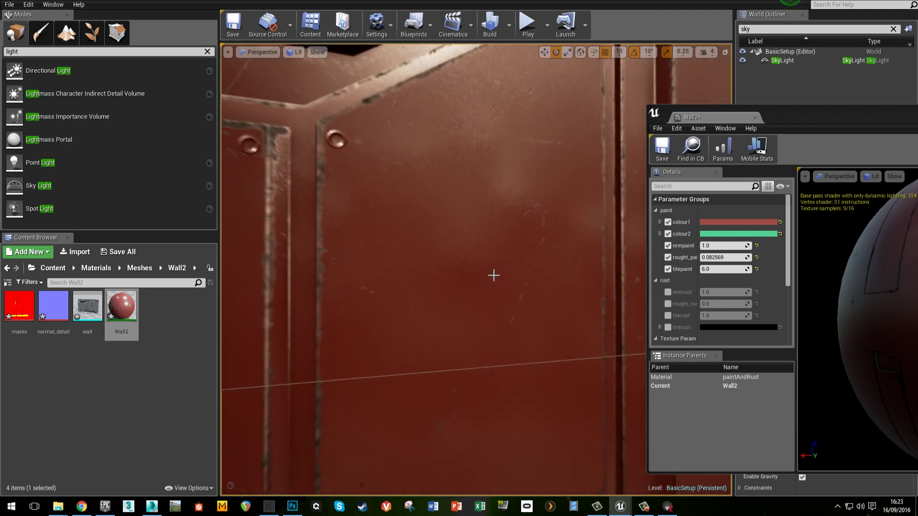
Step: Enable nrmrust and tintrust in the rust group and set tintrust to a pale pink with sRGB hex FFE0DBFF
{"action": "left_click", "coordinate": [668, 292]}
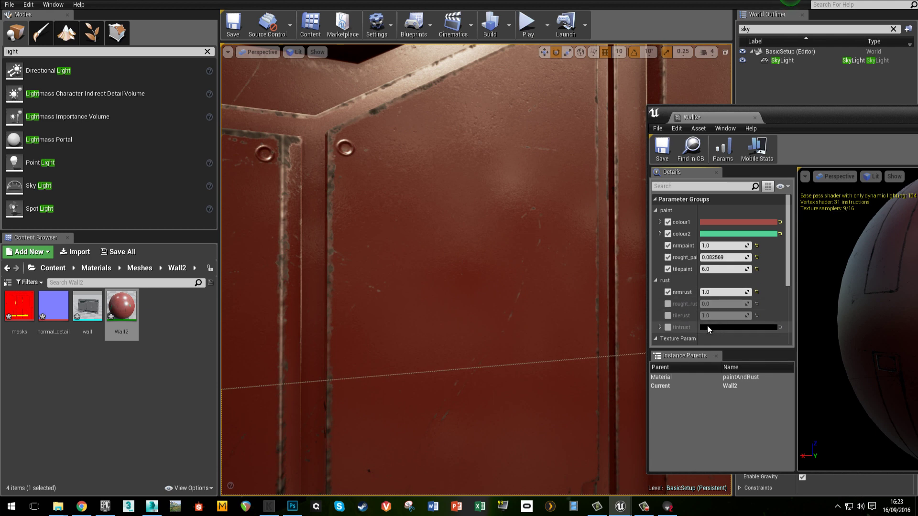
{"action": "left_click", "coordinate": [668, 327]}
{"action": "left_click", "coordinate": [725, 328]}
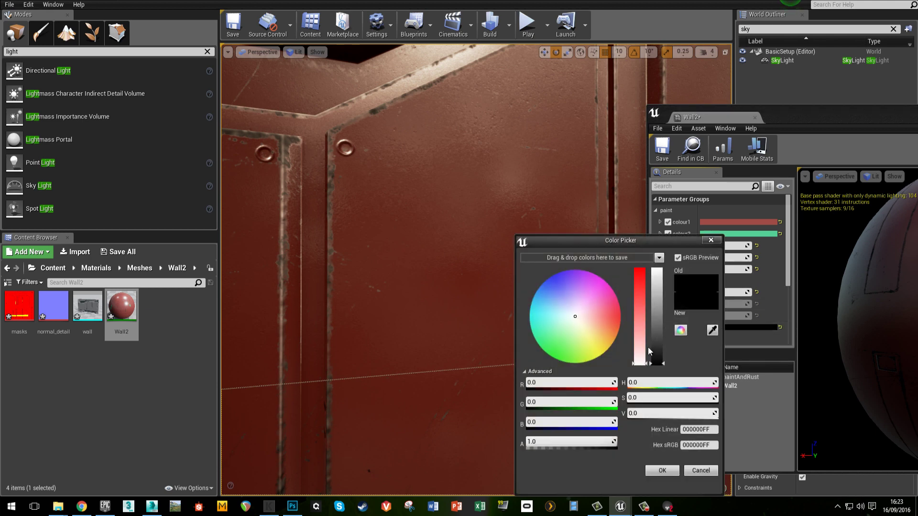
{"action": "left_click_drag", "start_coordinate": [649, 351], "coordinate": [655, 234]}
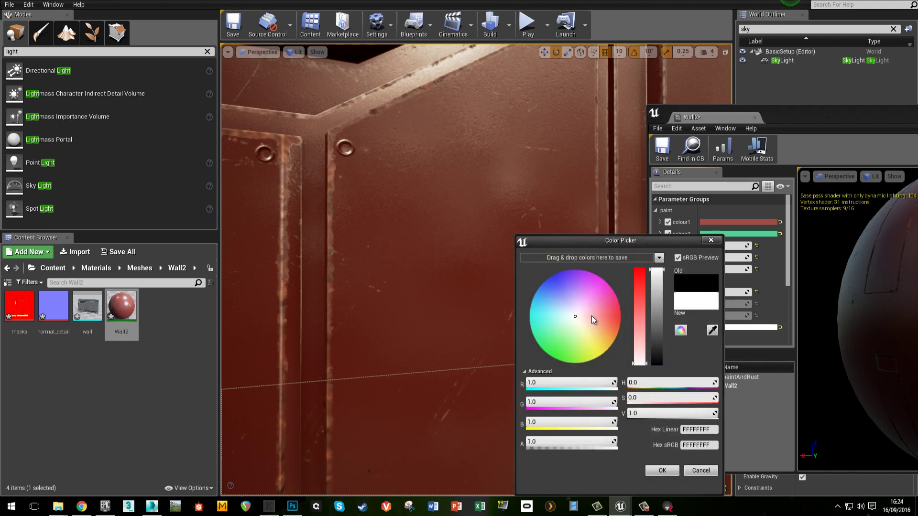
{"action": "mouse_move", "coordinate": [592, 316]}
{"action": "left_mouse_down"}
{"action": "mouse_move", "coordinate": [572, 315]}
{"action": "mouse_move", "coordinate": [588, 319]}
{"action": "left_mouse_up"}
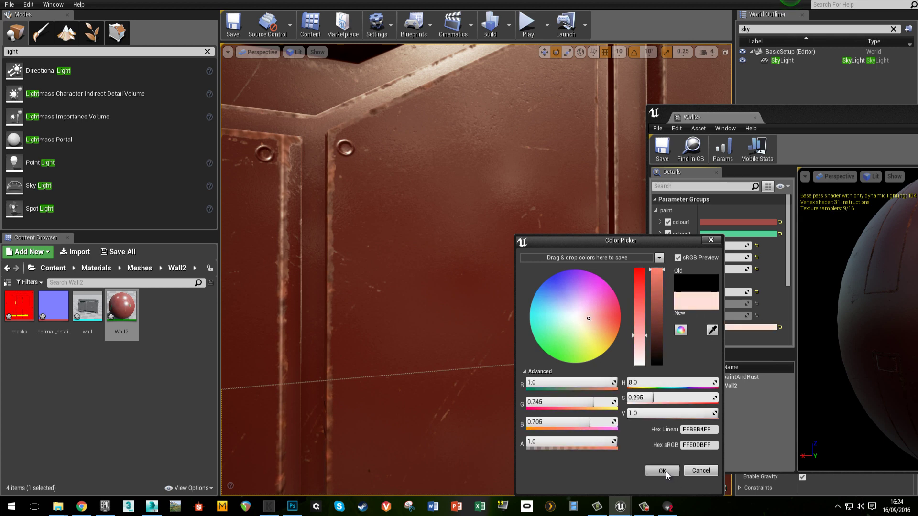
{"action": "left_click", "coordinate": [664, 470]}
Step: Enable tilerust, compare a tiling of about 3.96 with 6.0 on the worn edges, and keep it at 6.0
{"action": "left_click", "coordinate": [724, 316]}
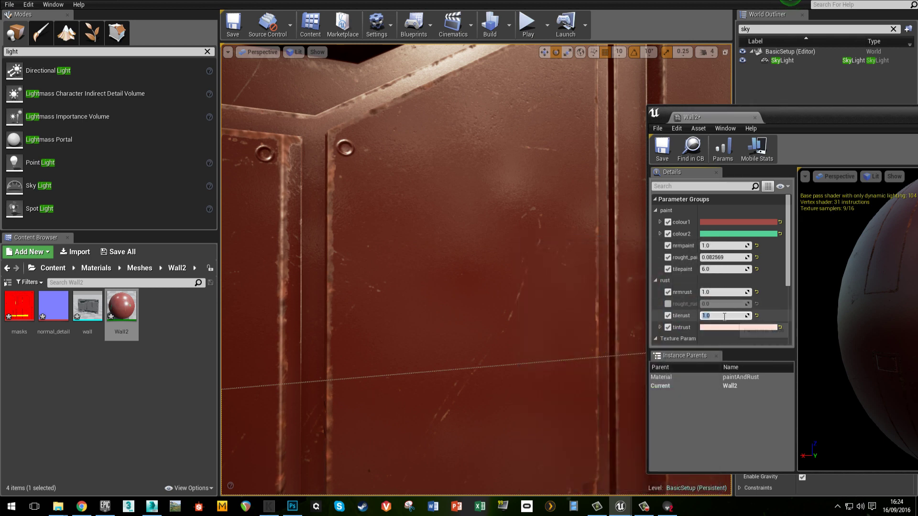
{"action": "type", "text": "6"}
{"action": "key", "text": "Return"}
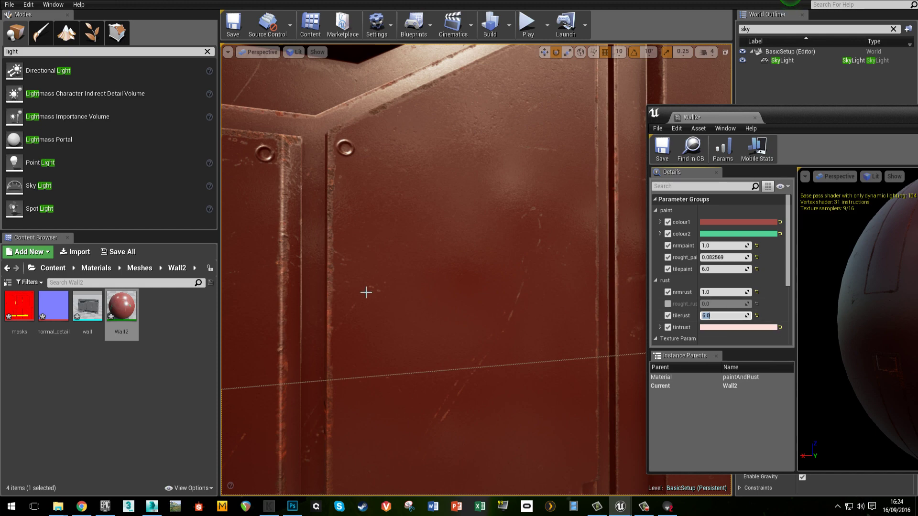
{"action": "right_click_drag", "start_coordinate": [365, 293], "coordinate": [411, 289]}
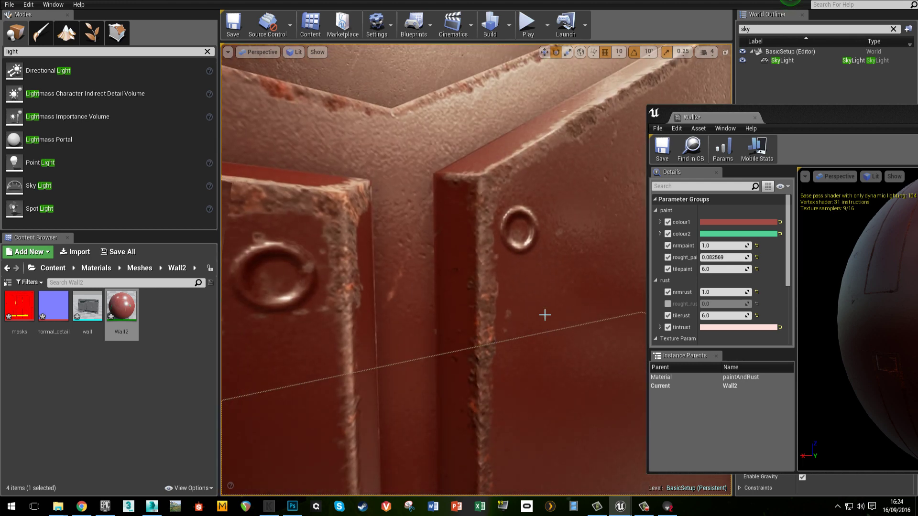
{"action": "left_click_drag", "start_coordinate": [737, 318], "coordinate": [724, 320]}
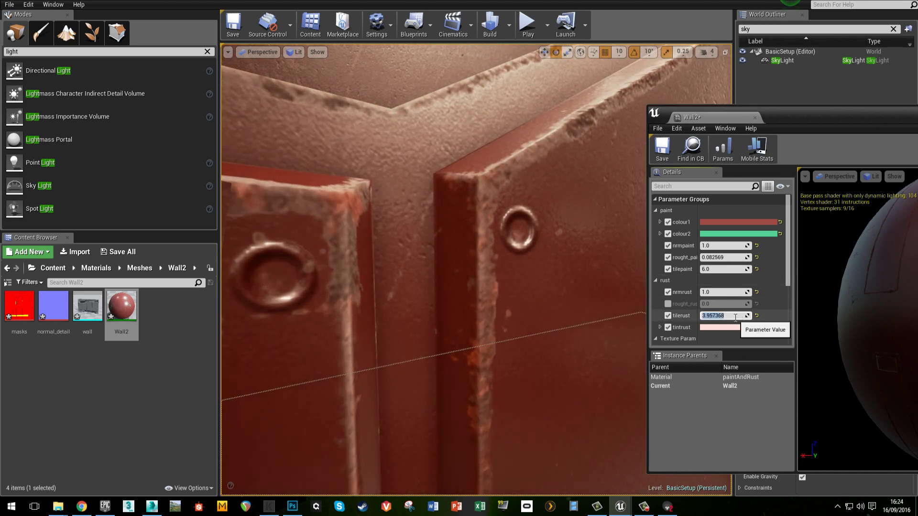
{"action": "key", "text": "Return"}
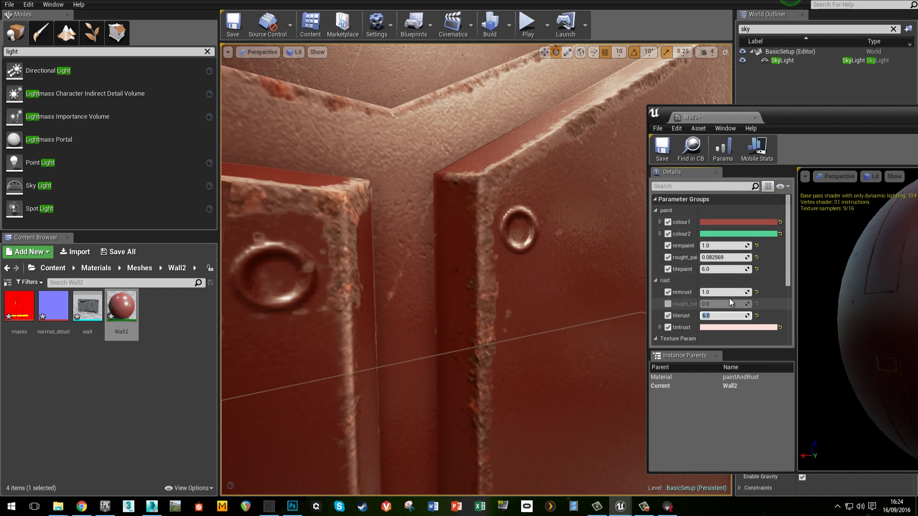
Step: Raise nrmrust to about 1.96 and enable the rust roughness parameter at 0.0
{"action": "mouse_move", "coordinate": [729, 297]}
{"action": "left_mouse_down"}
{"action": "mouse_move", "coordinate": [791, 297]}
{"action": "mouse_move", "coordinate": [731, 299]}
{"action": "mouse_move", "coordinate": [742, 293]}
{"action": "left_mouse_up"}
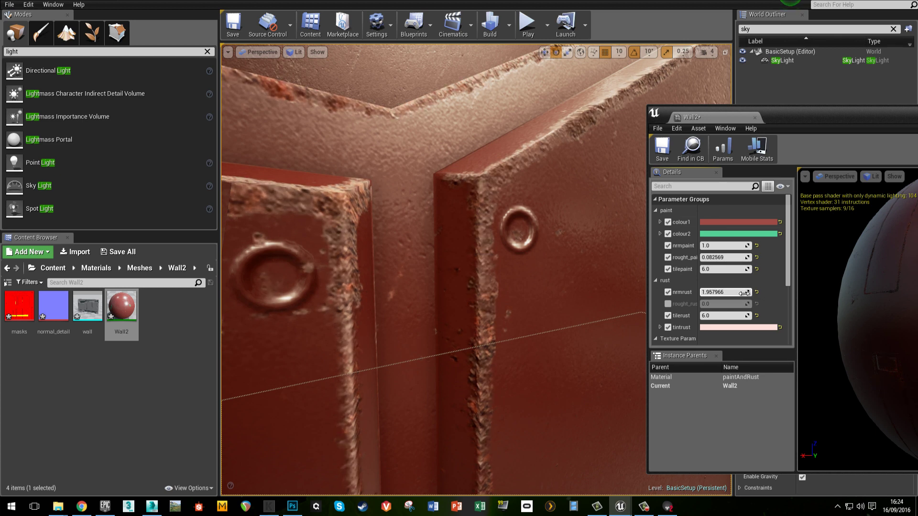
{"action": "left_click", "coordinate": [668, 304]}
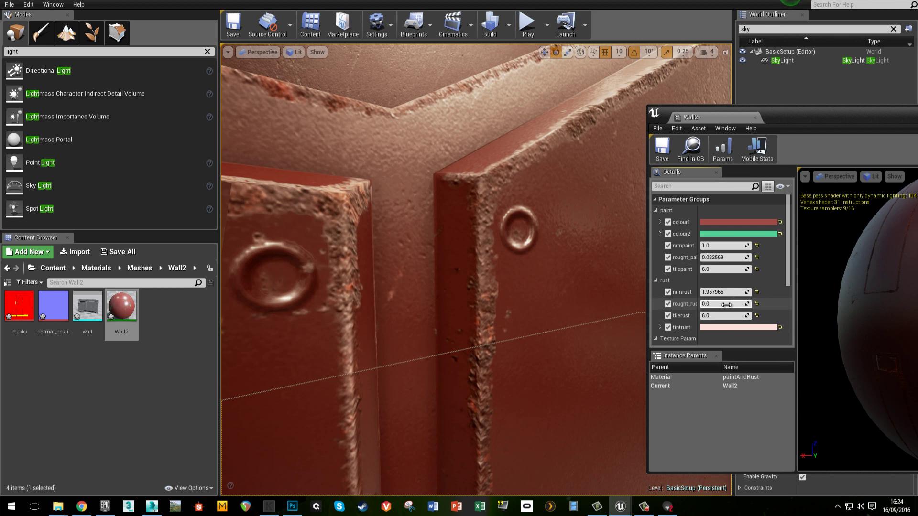
{"action": "left_click_drag", "start_coordinate": [726, 305], "coordinate": [729, 307]}
Step: Darken tintrust to a muted pink with sRGB hex CFB5B1FF
{"action": "left_click", "coordinate": [717, 329]}
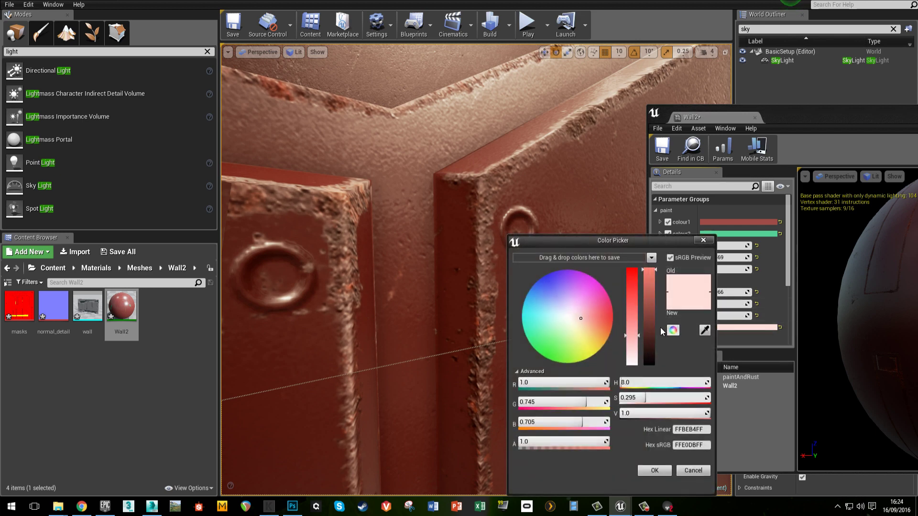
{"action": "left_click_drag", "start_coordinate": [649, 317], "coordinate": [632, 338]}
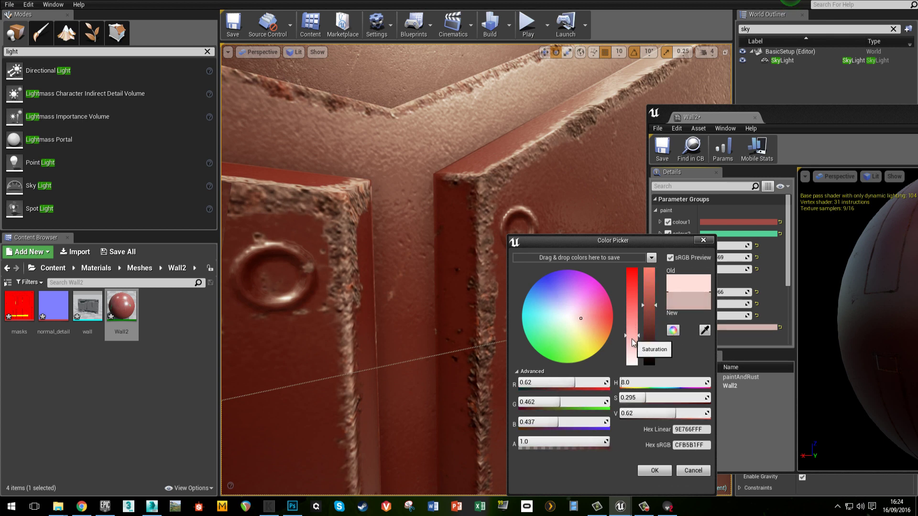
{"action": "left_click", "coordinate": [654, 470]}
Step: Check the rusted edges across the wall and set colour1 to an off-white with sRGB hex E8DCDEFF
{"action": "mouse_move", "coordinate": [452, 343]}
{"action": "right_mouse_down"}
{"action": "mouse_move", "coordinate": [377, 343]}
{"action": "mouse_move", "coordinate": [424, 330]}
{"action": "mouse_move", "coordinate": [475, 348]}
{"action": "mouse_move", "coordinate": [459, 345]}
{"action": "right_mouse_up"}
{"action": "scroll", "coordinate": [769, 286], "scroll_direction": "down", "scroll_amount": 5}
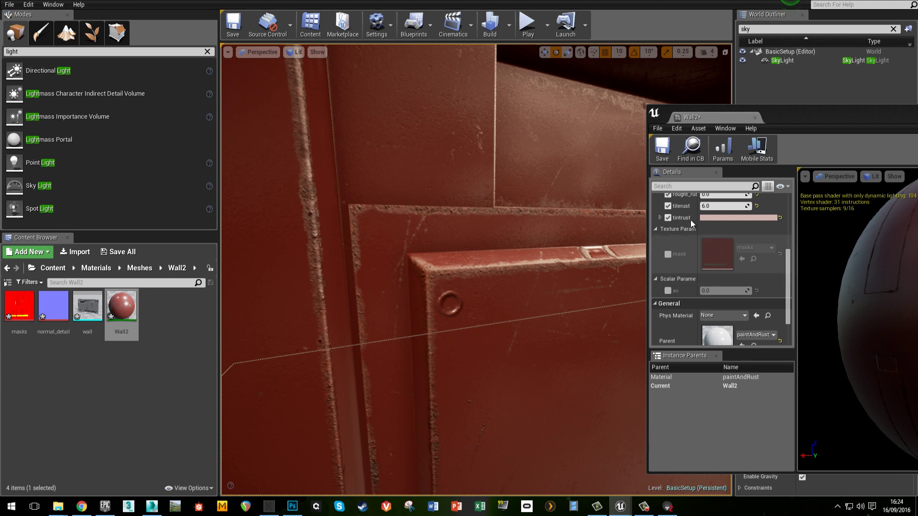
{"action": "mouse_move", "coordinate": [538, 289]}
{"action": "right_mouse_down"}
{"action": "mouse_move", "coordinate": [525, 303]}
{"action": "mouse_move", "coordinate": [502, 285]}
{"action": "right_mouse_up"}
{"action": "scroll", "coordinate": [760, 239], "scroll_direction": "up", "scroll_amount": 5}
{"action": "scroll", "coordinate": [782, 224], "scroll_direction": "up", "scroll_amount": 1}
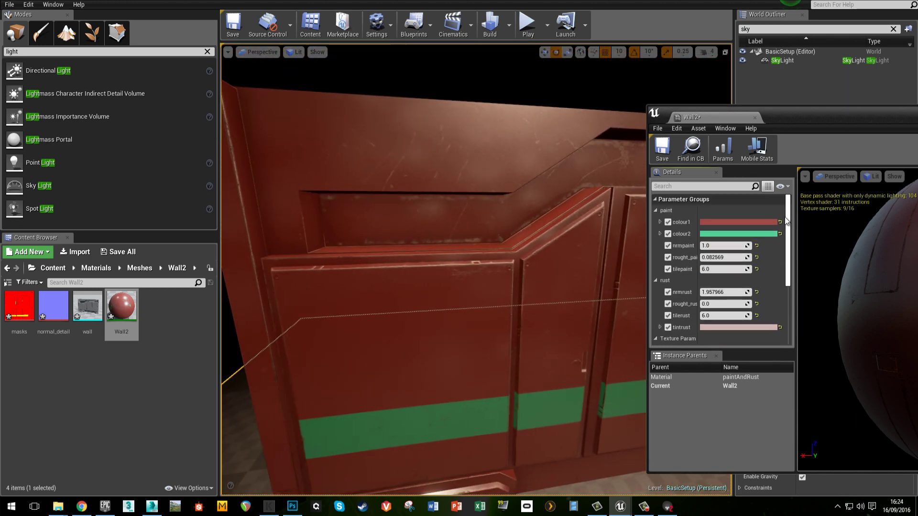
{"action": "left_click", "coordinate": [731, 221]}
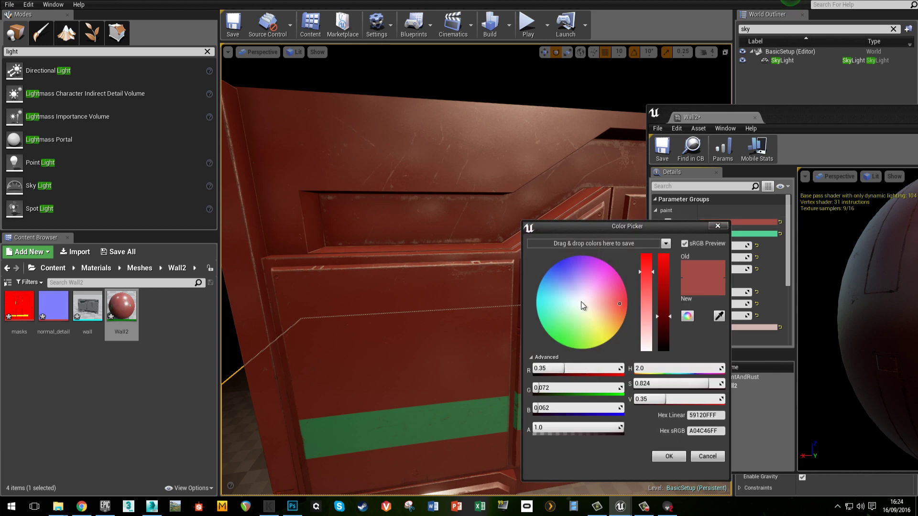
{"action": "mouse_move", "coordinate": [581, 302]}
{"action": "left_mouse_down"}
{"action": "mouse_move", "coordinate": [566, 297]}
{"action": "mouse_move", "coordinate": [587, 301]}
{"action": "left_mouse_up"}
{"action": "left_click_drag", "start_coordinate": [662, 317], "coordinate": [661, 272]}
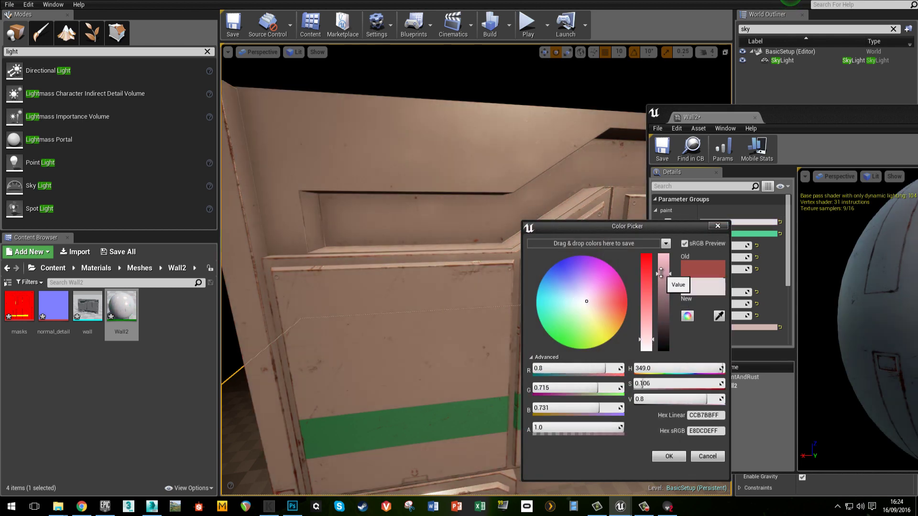
{"action": "left_click", "coordinate": [668, 457]}
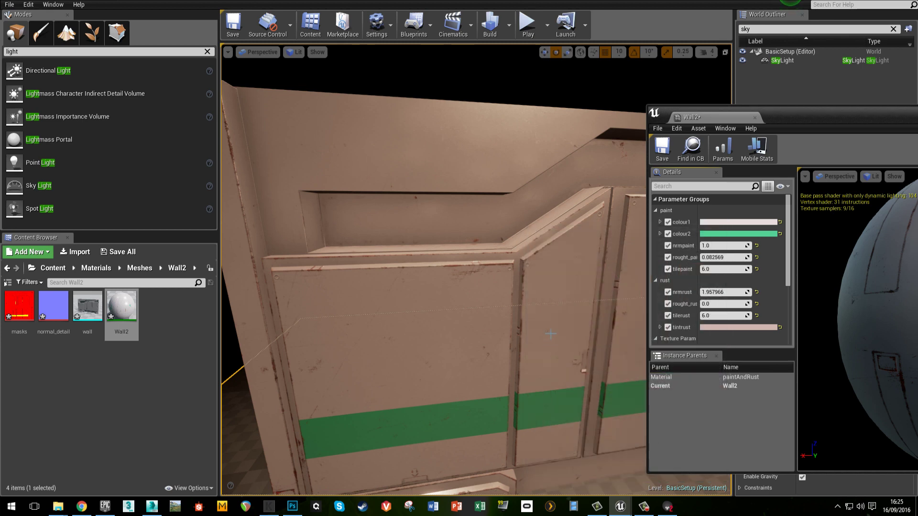
Step: Change colour2 of the wall's stripe and decals to a dark brownish orange
{"action": "right_click_drag", "start_coordinate": [551, 334], "coordinate": [545, 306]}
{"action": "left_click", "coordinate": [735, 234]}
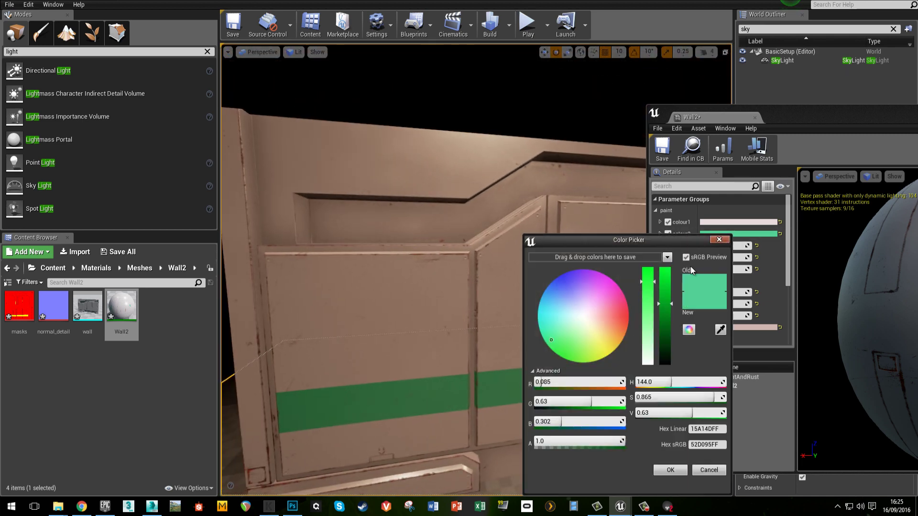
{"action": "left_click_drag", "start_coordinate": [587, 329], "coordinate": [619, 333]}
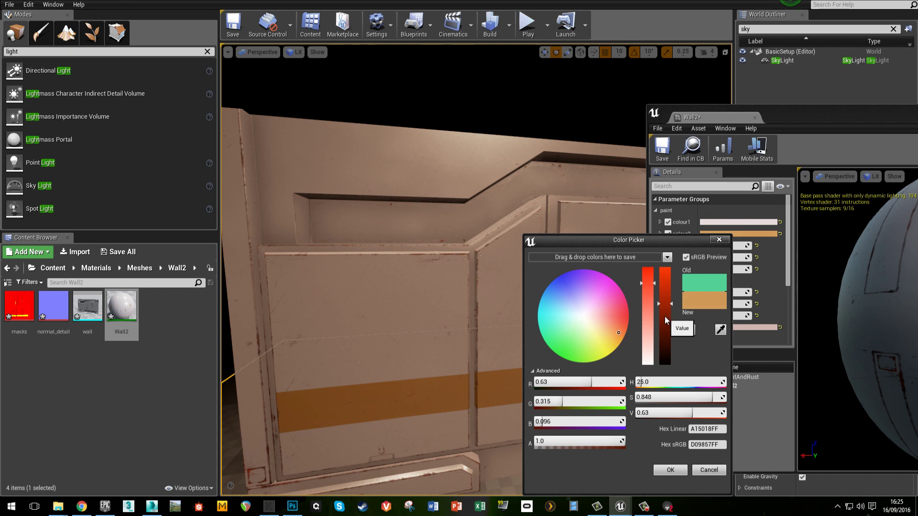
{"action": "left_click", "coordinate": [670, 471]}
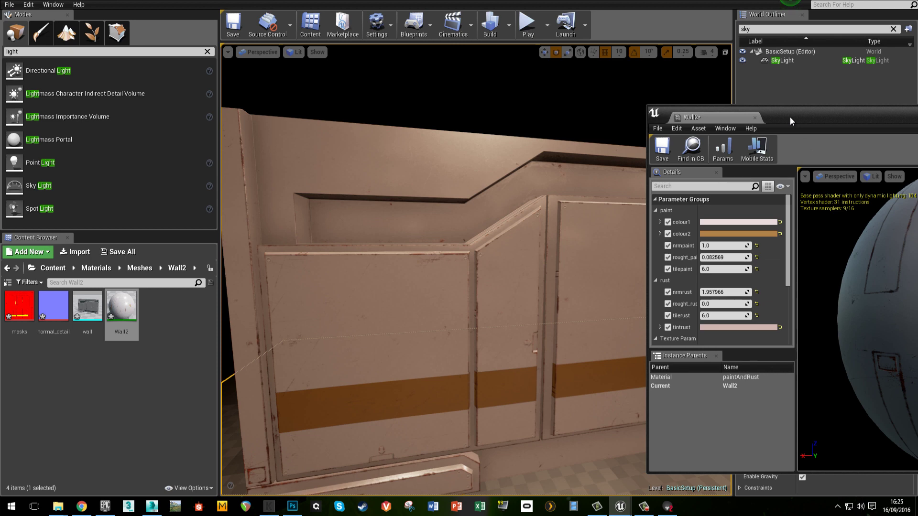
Step: Return to the level, select the wall mesh and duplicate it along Y to 680 cm, directly beside the original
{"action": "key", "text": "alt+Tab"}
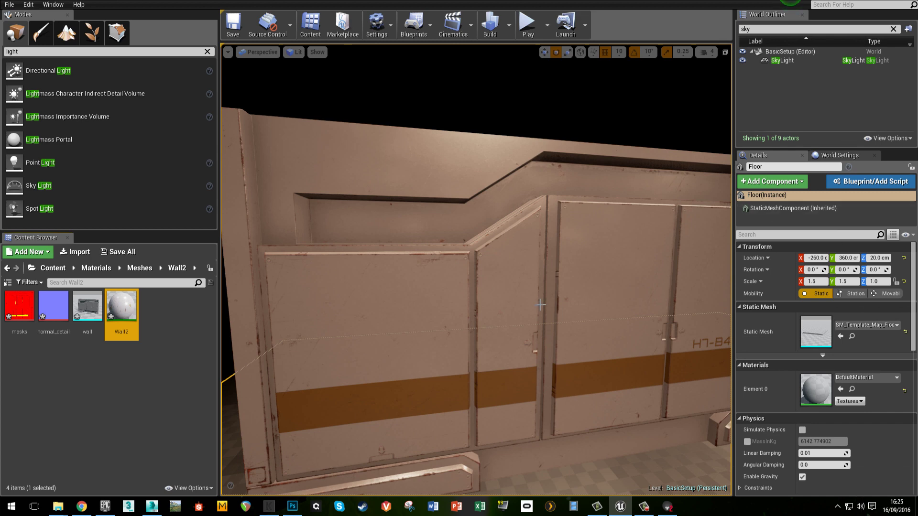
{"action": "right_click_drag", "start_coordinate": [540, 304], "coordinate": [482, 301]}
{"action": "left_click", "coordinate": [471, 350]}
{"action": "key", "text": "Escape"}
{"action": "left_click", "coordinate": [465, 304]}
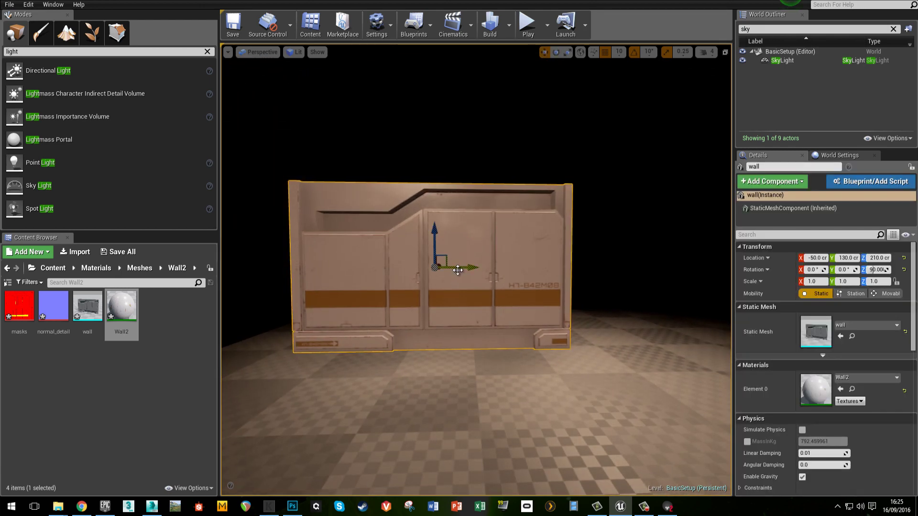
{"action": "left_click_drag", "start_coordinate": [458, 270], "coordinate": [720, 295], "text": "alt"}
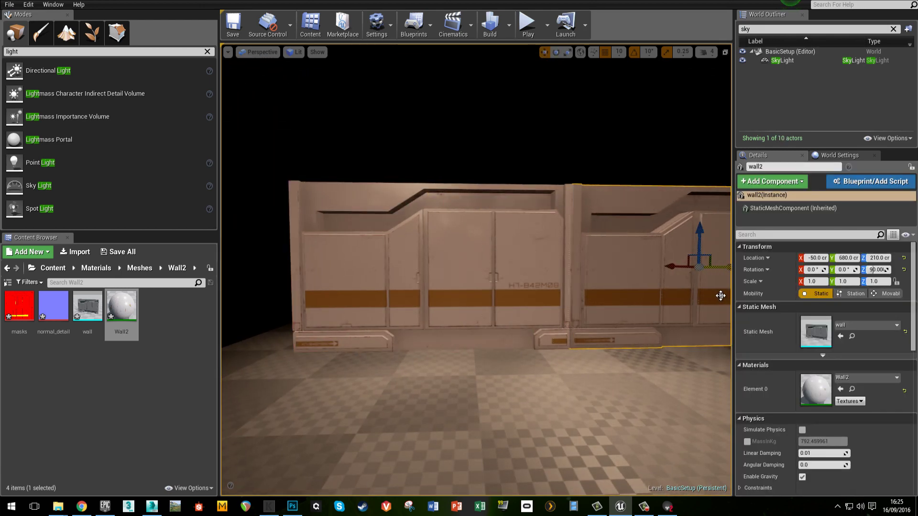
Step: Rebuild the level's lighting for the two walls and dismiss the message log
{"action": "left_click", "coordinate": [493, 28]}
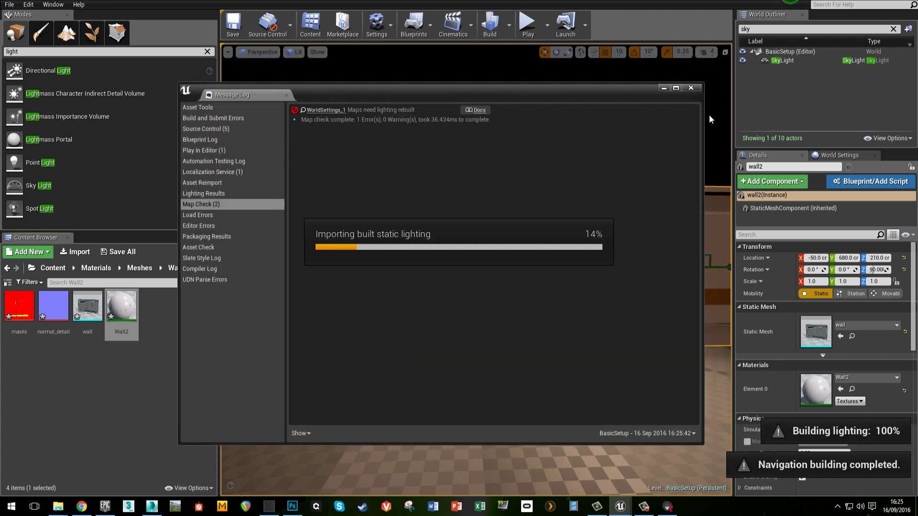
{"action": "left_click", "coordinate": [695, 89]}
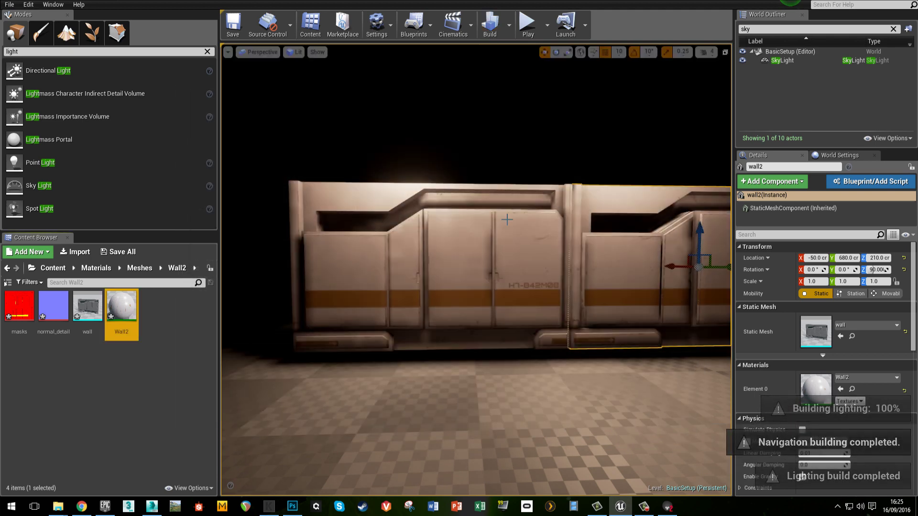
Step: Select the original wall in the level and open its static mesh asset for editing
{"action": "mouse_move", "coordinate": [452, 321]}
{"action": "right_mouse_down"}
{"action": "mouse_move", "coordinate": [508, 328]}
{"action": "mouse_move", "coordinate": [496, 317]}
{"action": "mouse_move", "coordinate": [449, 319]}
{"action": "right_mouse_up"}
{"action": "left_click", "coordinate": [338, 295]}
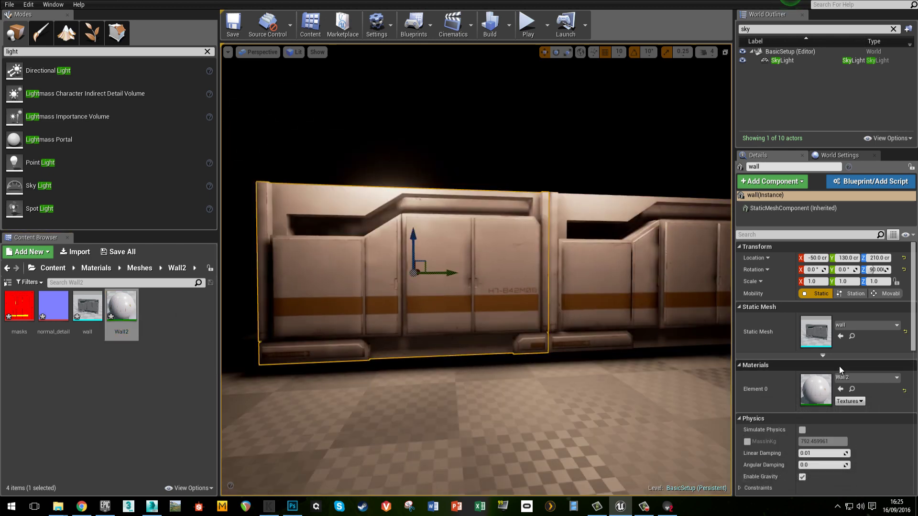
{"action": "double_click", "coordinate": [814, 335]}
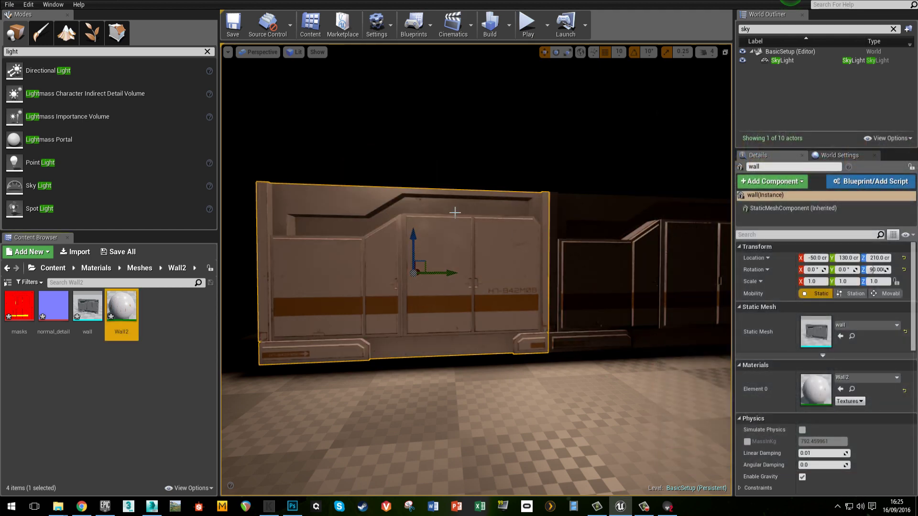
Step: Rebuild the level's lighting, dismiss the message log and deselect the wall
{"action": "left_click", "coordinate": [490, 24]}
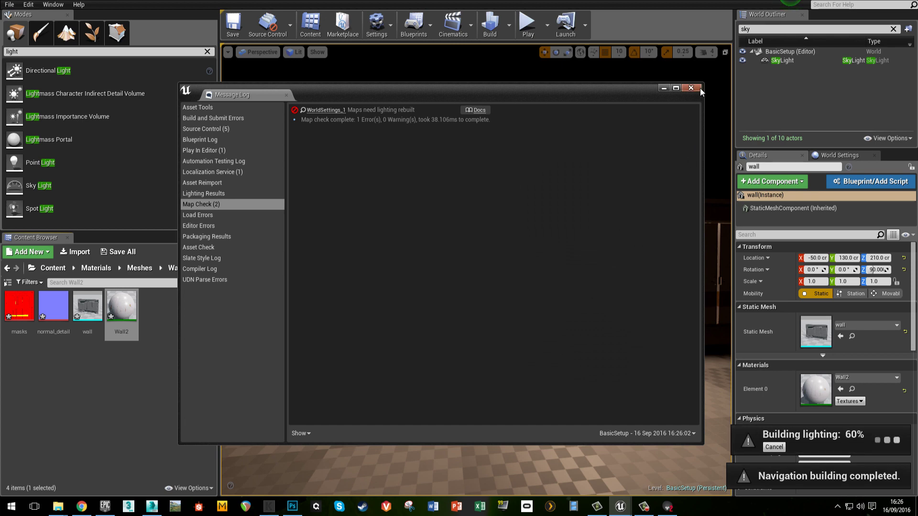
{"action": "left_click", "coordinate": [691, 88]}
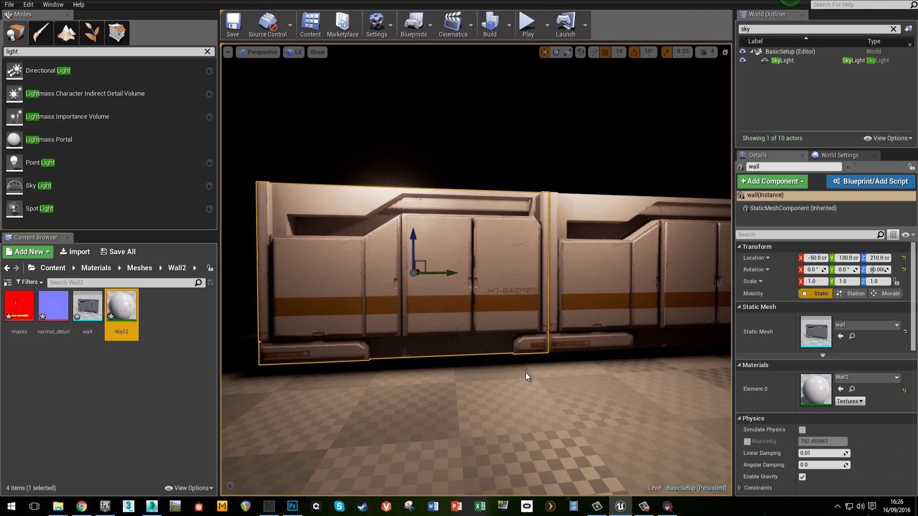
{"action": "left_click", "coordinate": [483, 334]}
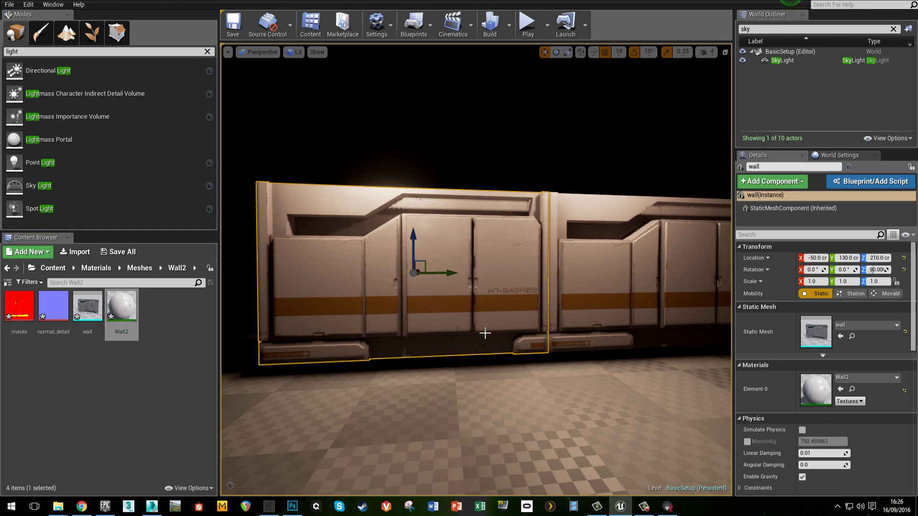
{"action": "key", "text": "Escape"}
Step: Examine the relit walls up close and from a distance, checking the rusted panel edges, stripe, decals and the seam between both walls
{"action": "mouse_move", "coordinate": [543, 345]}
{"action": "right_mouse_down"}
{"action": "mouse_move", "coordinate": [559, 355]}
{"action": "mouse_move", "coordinate": [554, 349]}
{"action": "right_mouse_up"}
{"action": "left_click_drag", "start_coordinate": [553, 350], "coordinate": [539, 330]}
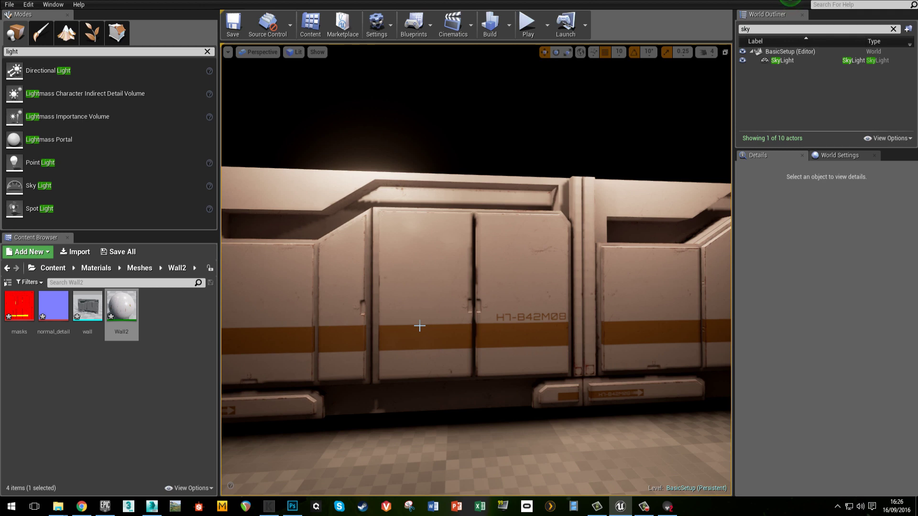
{"action": "right_click_drag", "start_coordinate": [421, 326], "coordinate": [396, 309]}
{"action": "key", "text": "w"}
{"action": "key", "text": "s"}
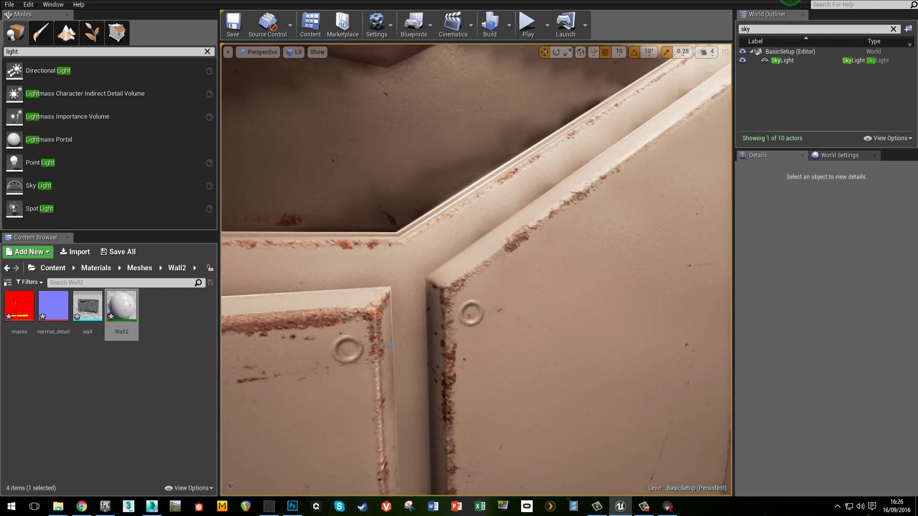
{"action": "scroll", "coordinate": [493, 335], "scroll_direction": "down", "scroll_amount": 10}
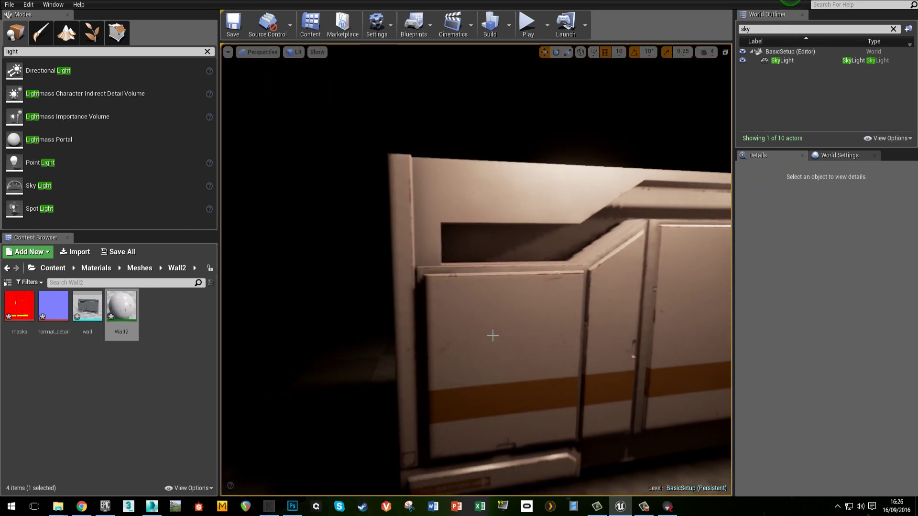
{"action": "right_click_drag", "start_coordinate": [493, 336], "coordinate": [451, 327]}
{"action": "key", "text": "w"}
{"action": "scroll", "coordinate": [450, 328], "scroll_direction": "down", "scroll_amount": 10}
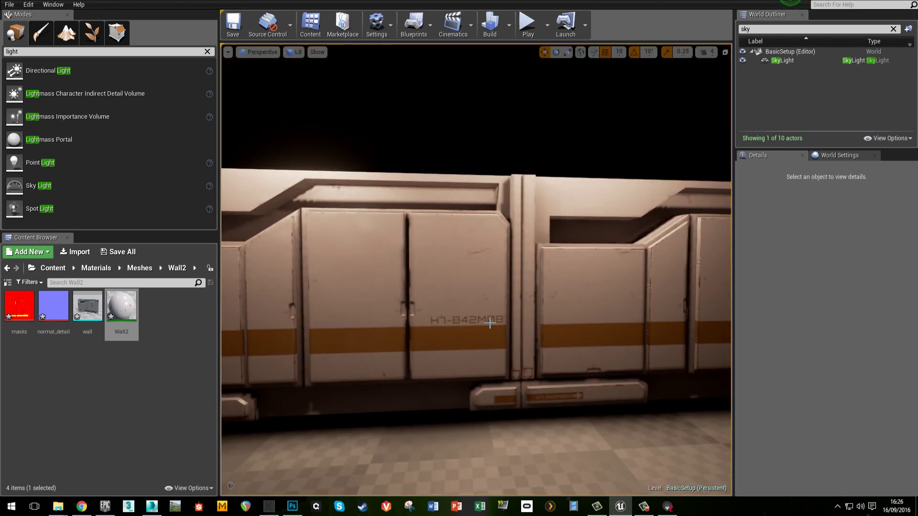
{"action": "right_click_drag", "start_coordinate": [493, 324], "coordinate": [520, 326]}
{"action": "key", "text": "a"}
{"action": "key", "text": "w"}
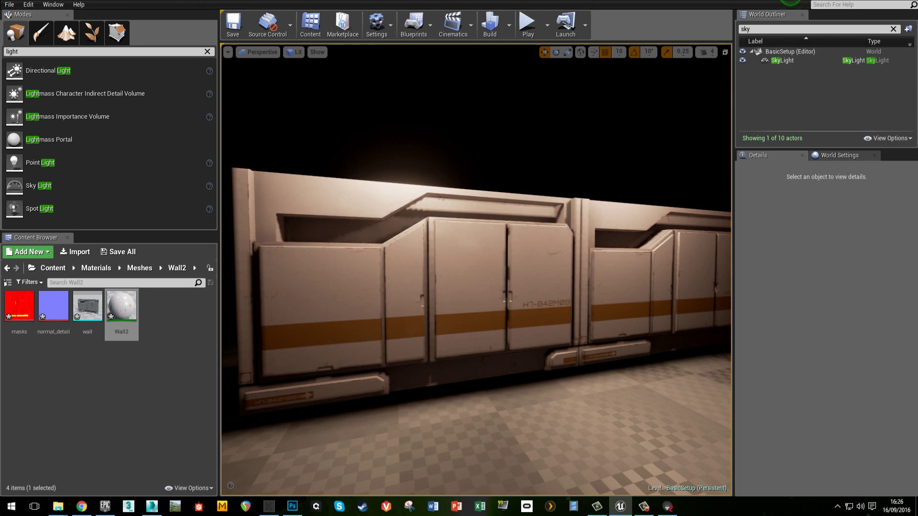